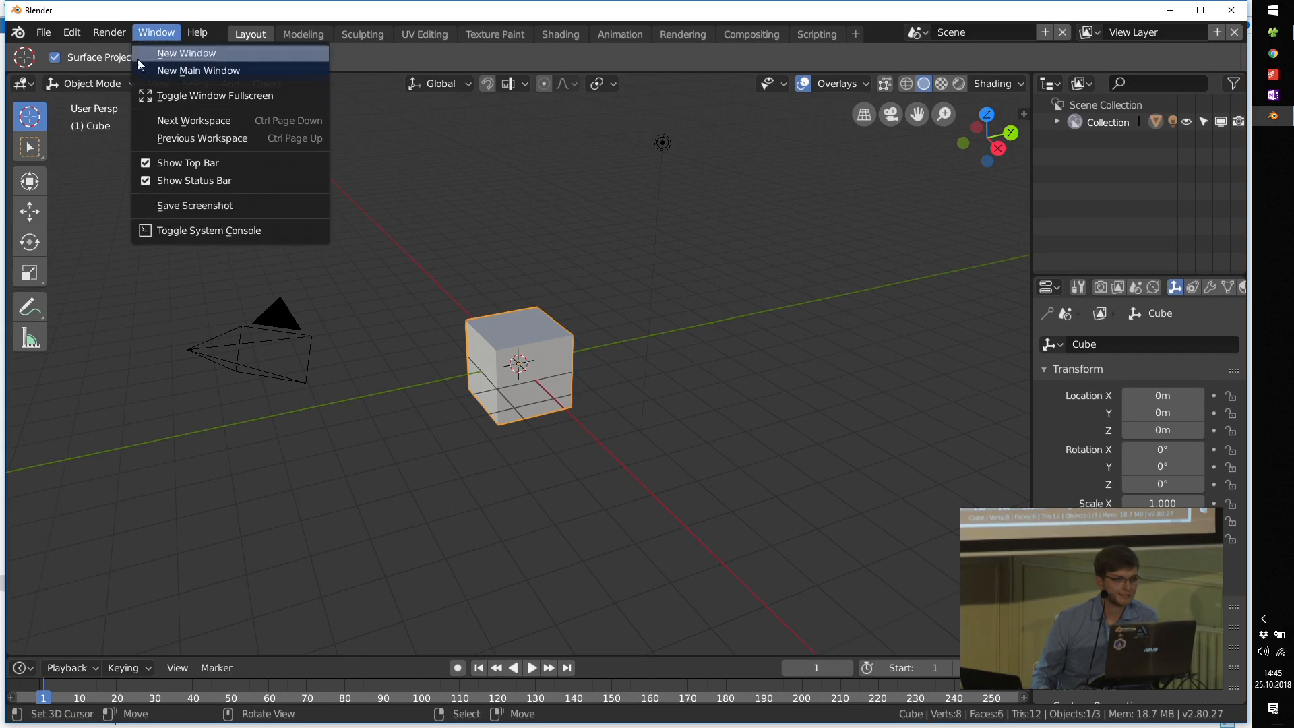
{"action": "left_click", "coordinate": [225, 227]}
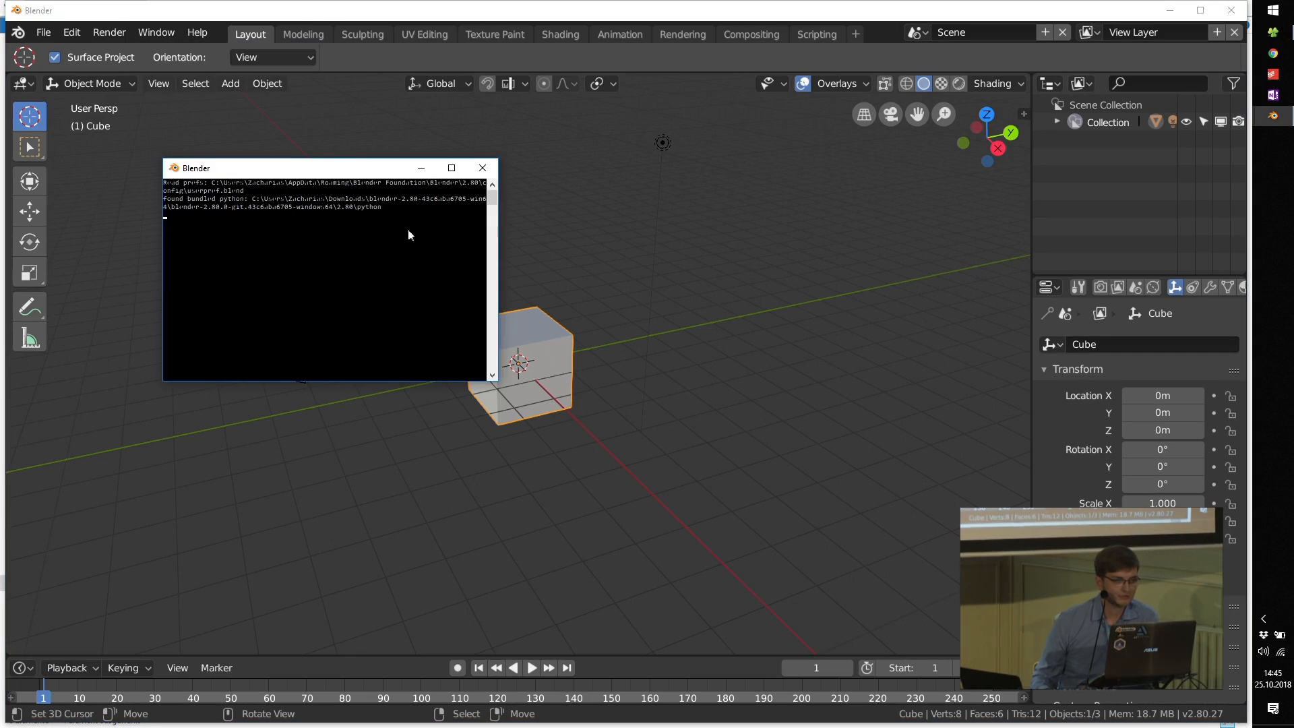
{"action": "left_click", "coordinate": [483, 168]}
{"action": "left_click", "coordinate": [1274, 117]}
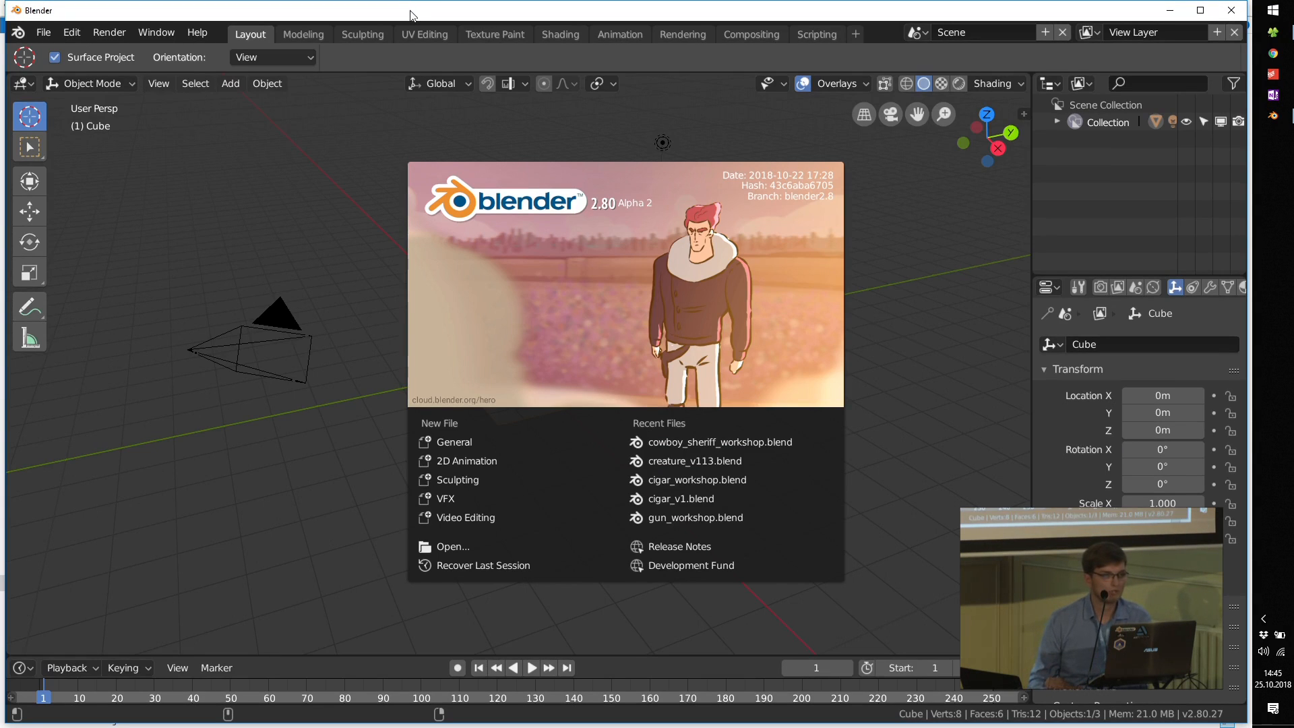
{"action": "left_click", "coordinate": [364, 116]}
Step: Maximize the Blender window and switch it to fullscreen
{"action": "double_click", "coordinate": [411, 15]}
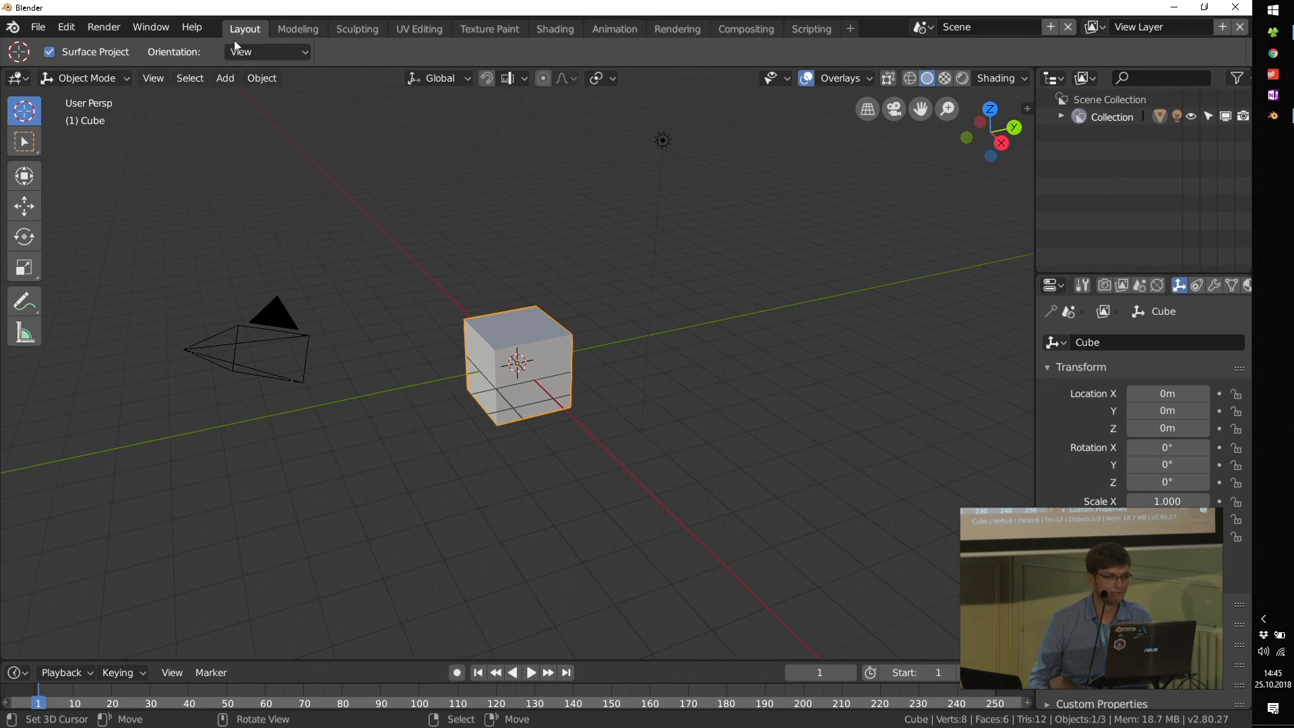
{"action": "left_click", "coordinate": [174, 30]}
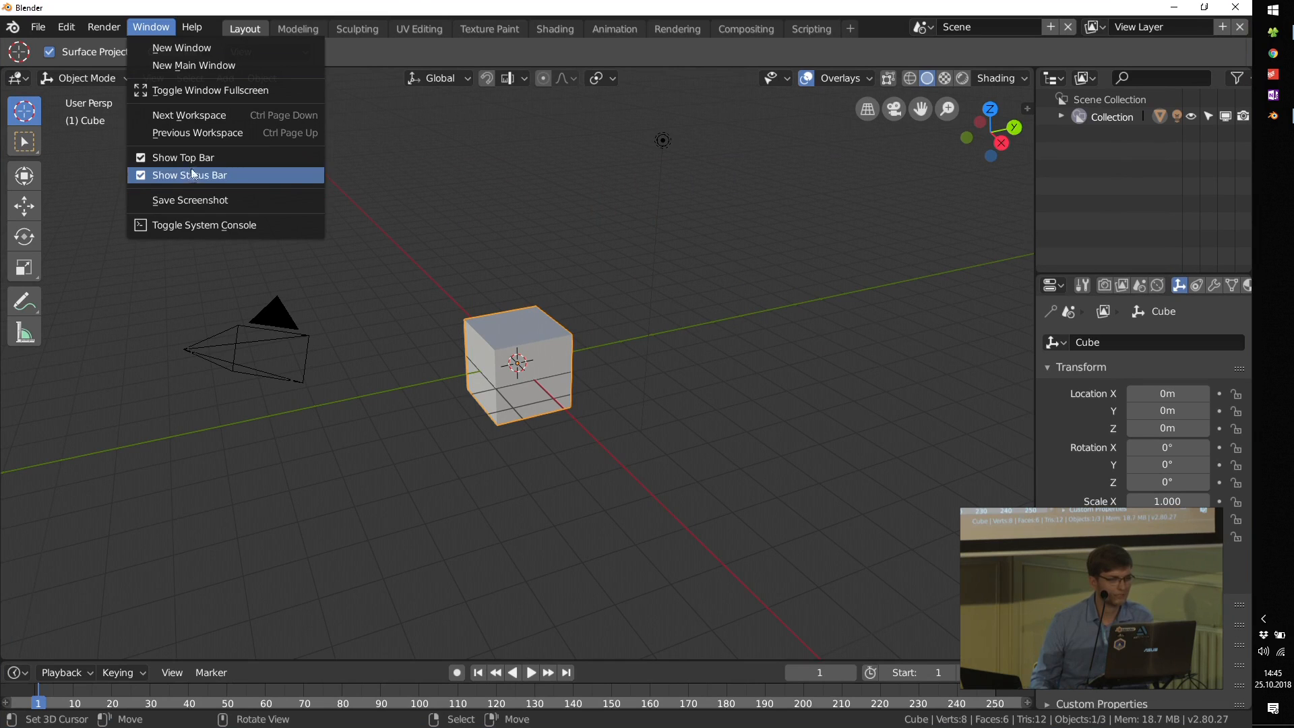
{"action": "left_click", "coordinate": [196, 91]}
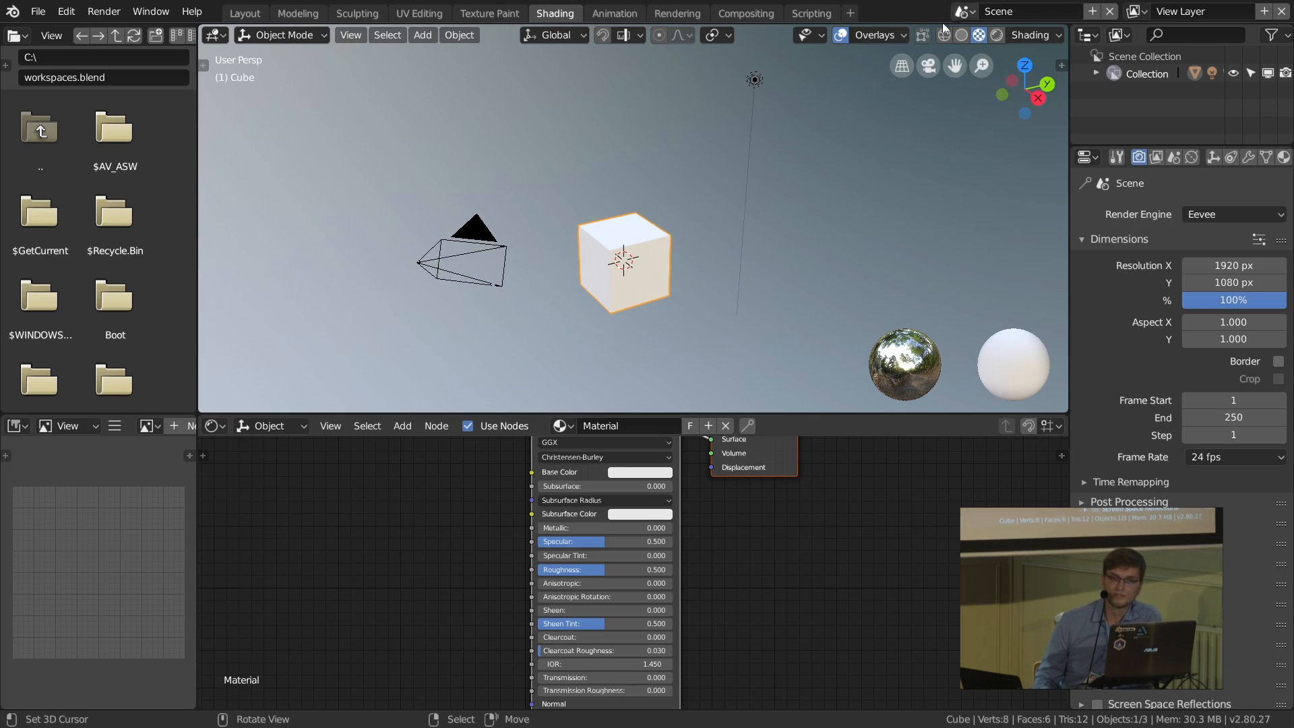
Step: Compare the cube in Solid and LookDev viewport shading, and view it up close in LookDev mode
{"action": "left_click", "coordinate": [963, 35]}
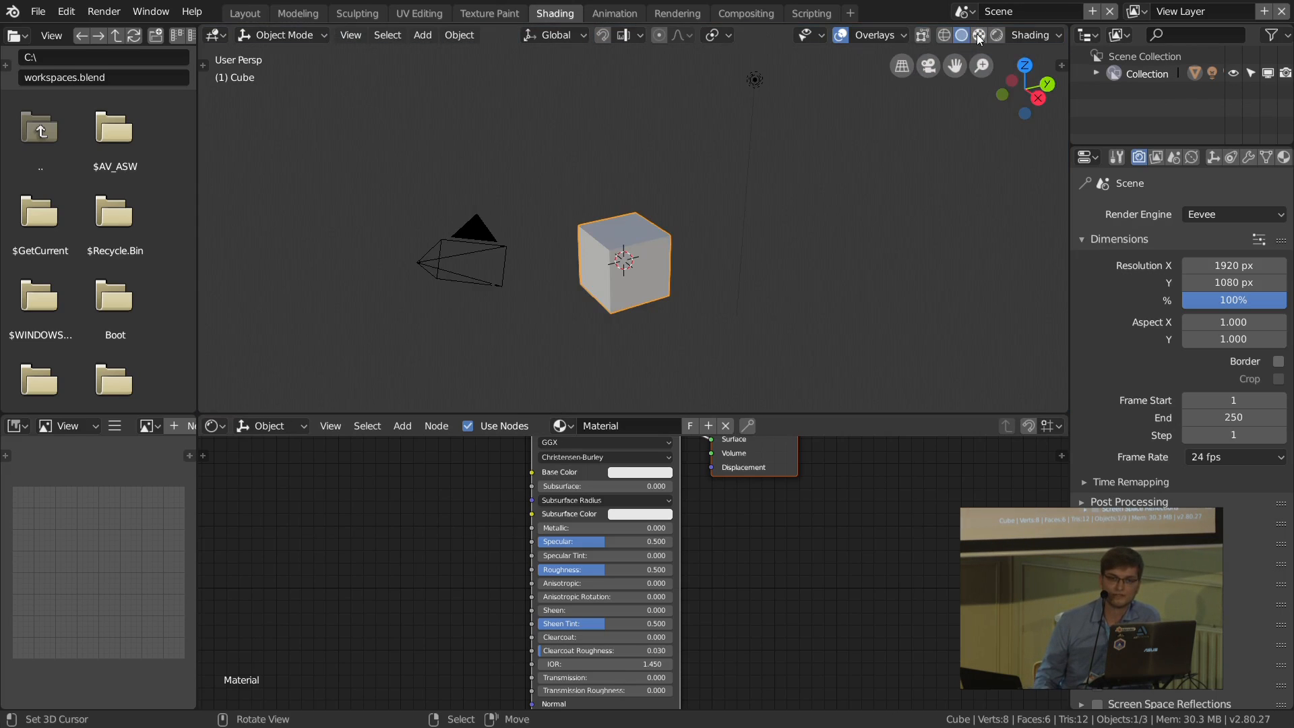
{"action": "left_click", "coordinate": [976, 35]}
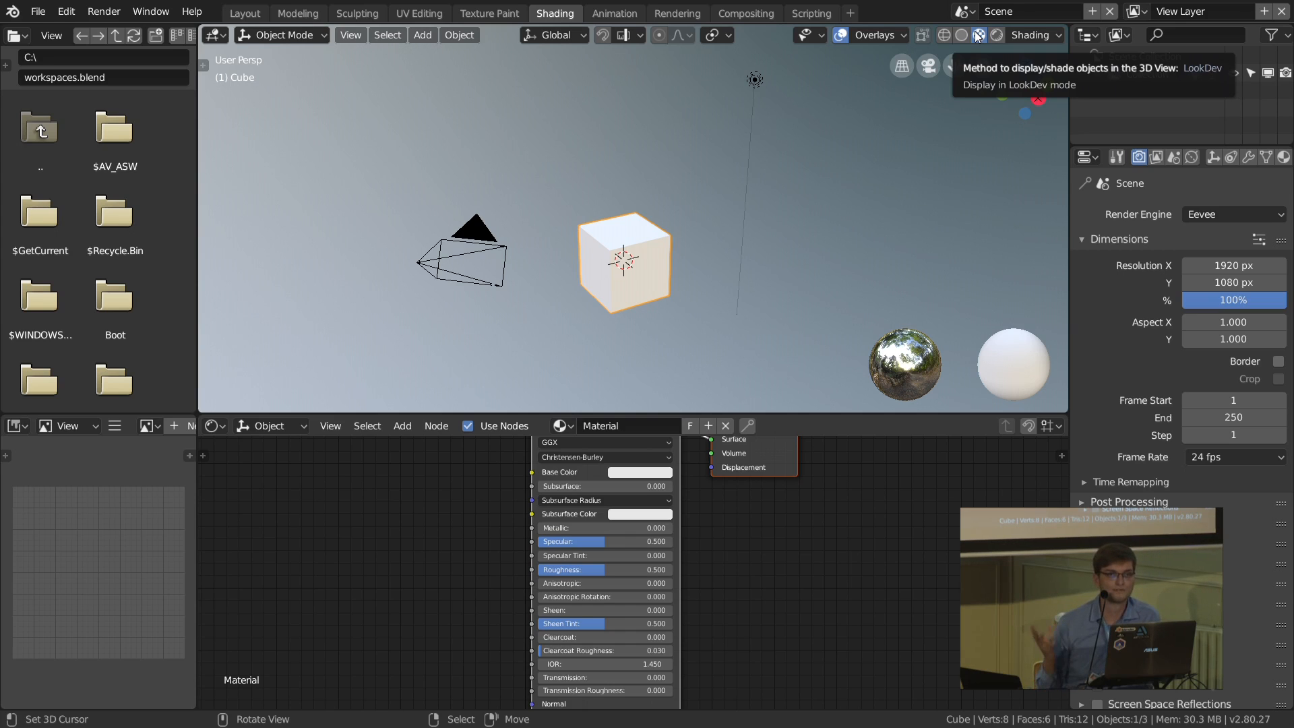
{"action": "scroll", "coordinate": [534, 304], "scroll_direction": "up", "scroll_amount": 4}
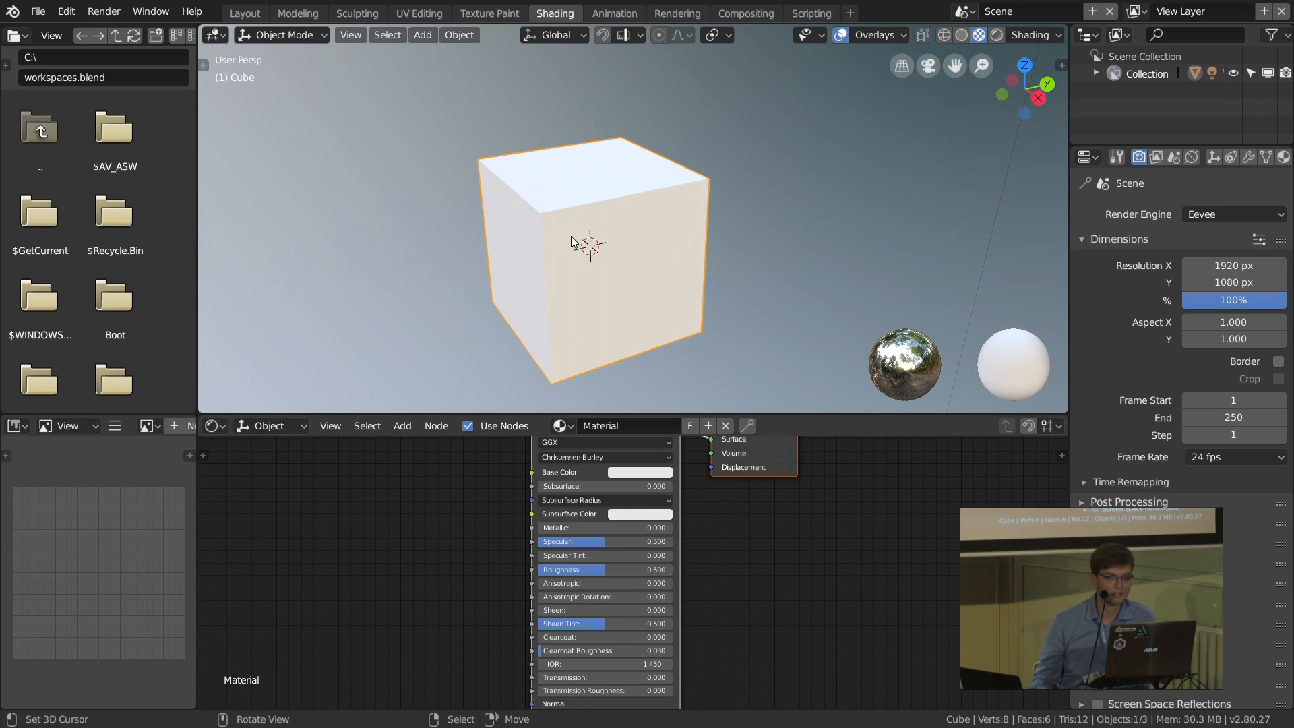
{"action": "scroll", "coordinate": [571, 236], "scroll_direction": "down", "scroll_amount": 2}
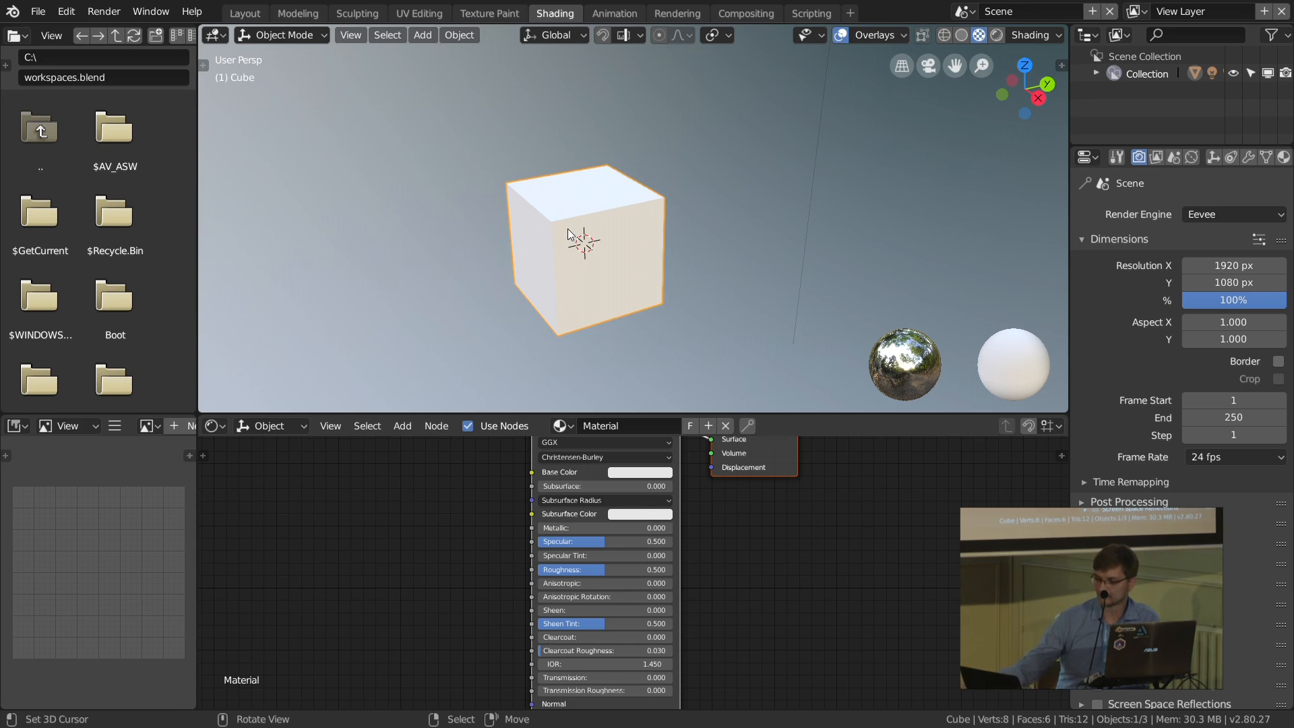
{"action": "scroll", "coordinate": [647, 300], "scroll_direction": "down", "scroll_amount": 4}
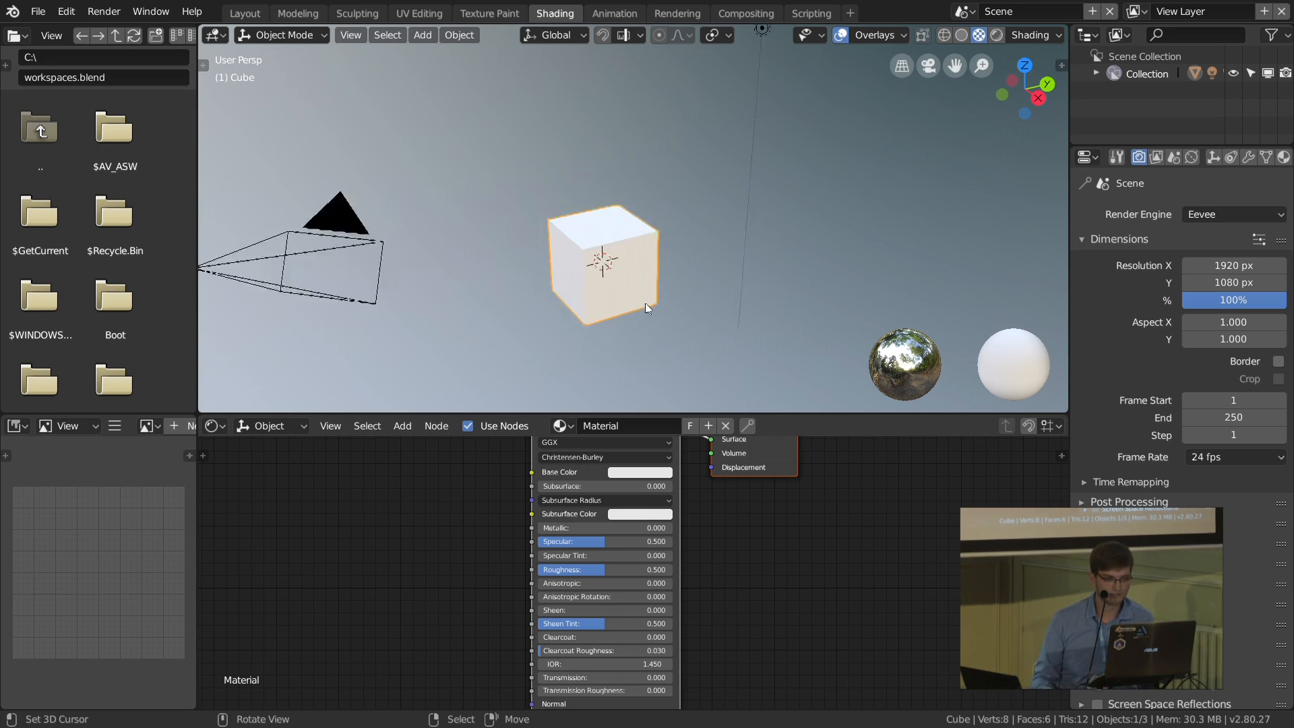
Step: Delete every object in the scene and add a Monkey mesh at the origin
{"action": "key", "text": "a"}
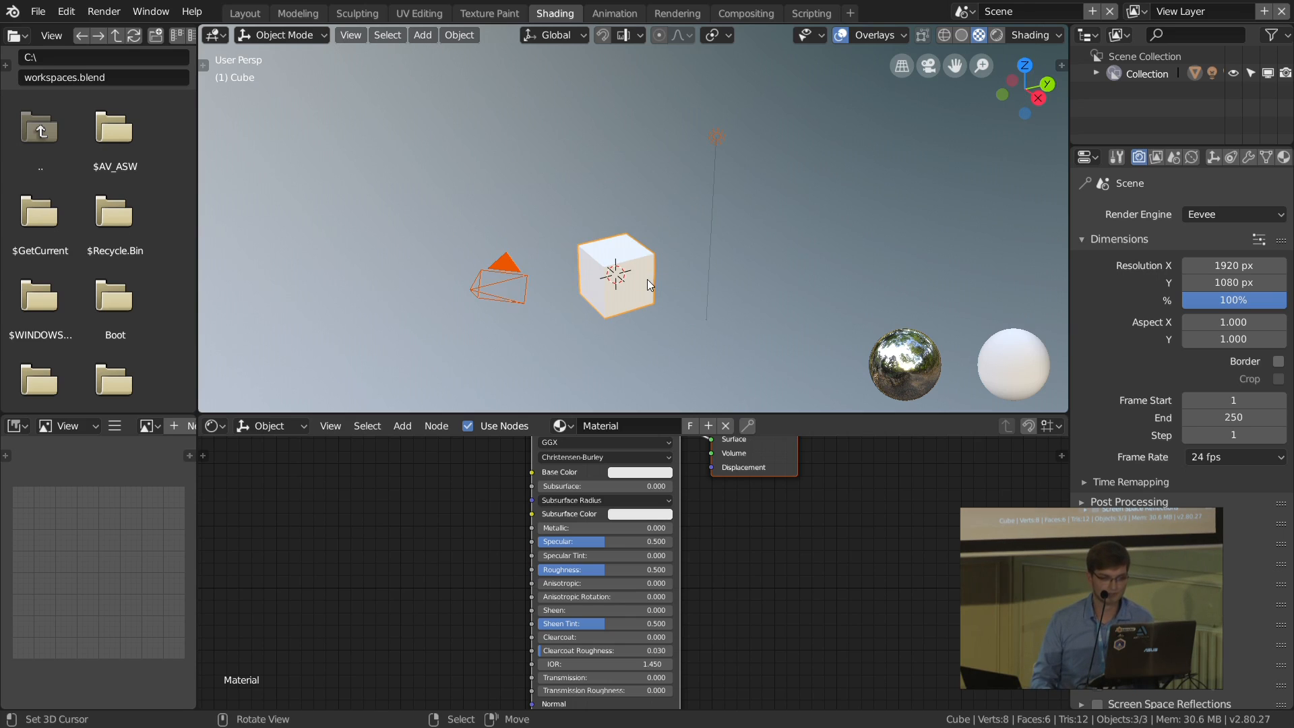
{"action": "key", "text": "Delete"}
{"action": "key", "text": "shift+a"}
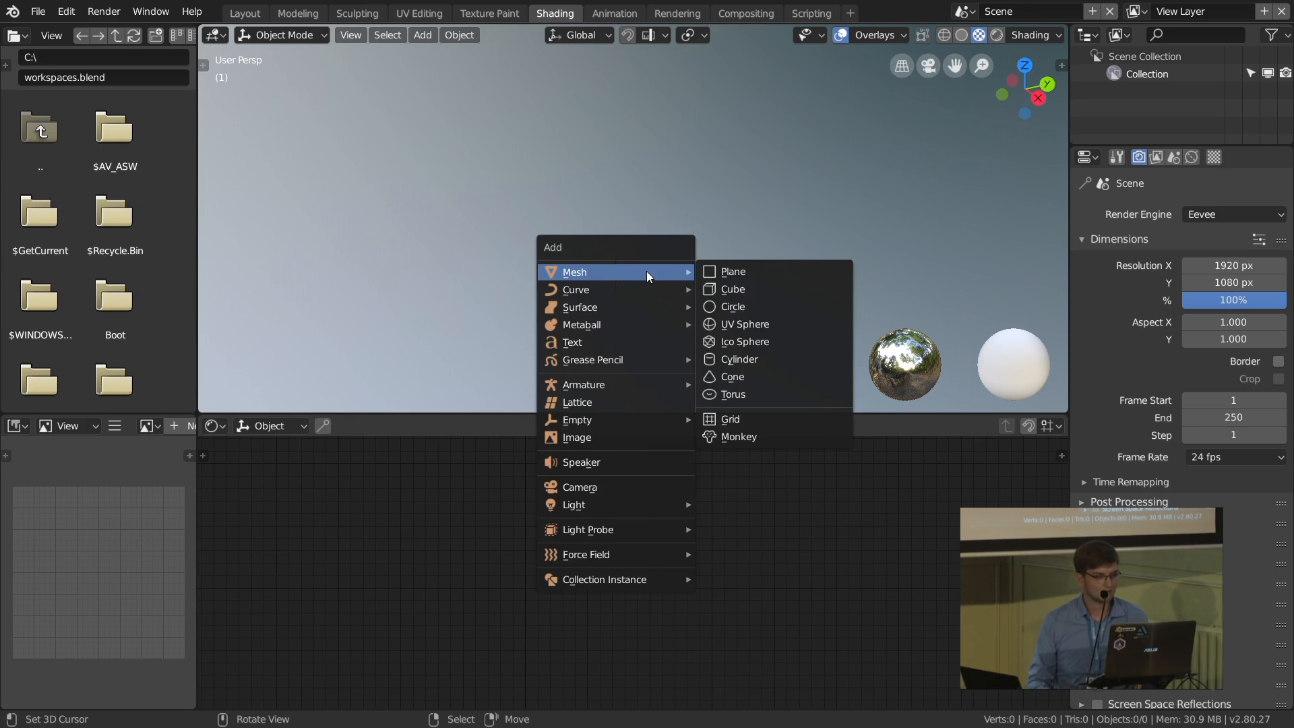
{"action": "left_click", "coordinate": [735, 437]}
{"action": "scroll", "coordinate": [607, 281], "scroll_direction": "up", "scroll_amount": 8}
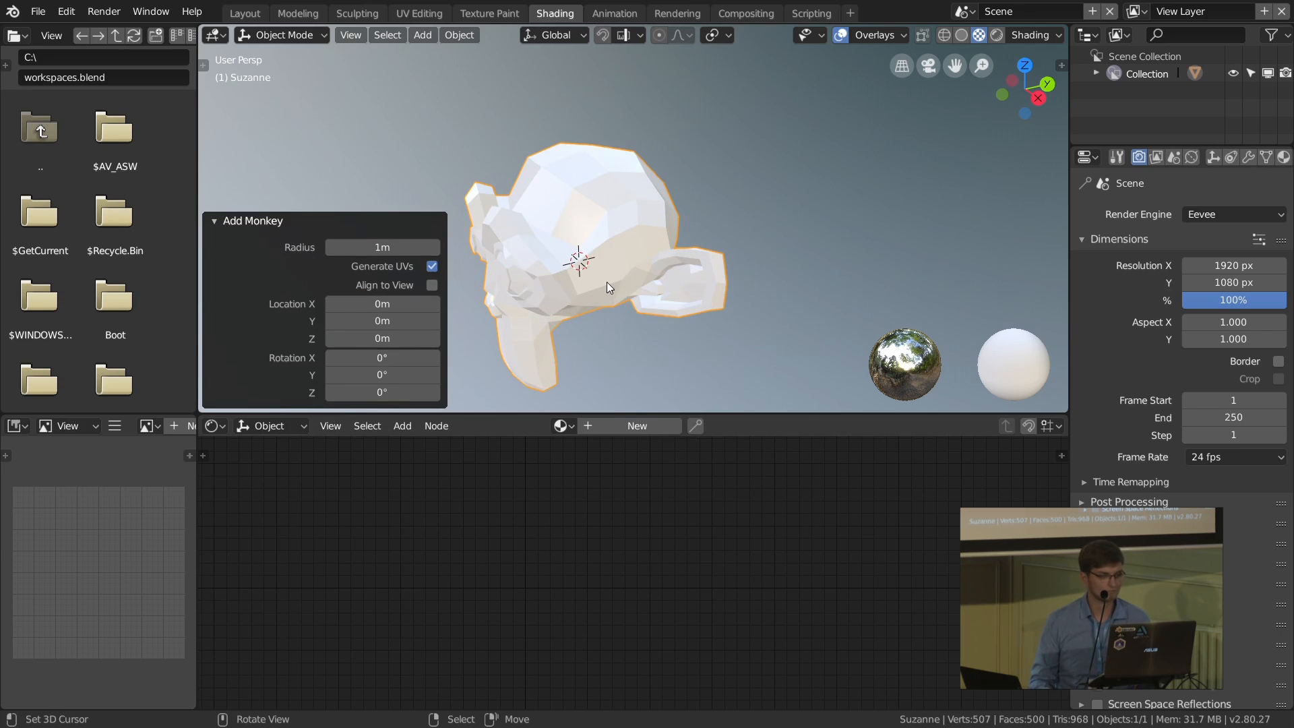
Step: Give the monkey a level 3 subdivision surface and shade it smooth
{"action": "key", "text": "ctrl+3"}
{"action": "scroll", "coordinate": [606, 281], "scroll_direction": "up", "scroll_amount": 3}
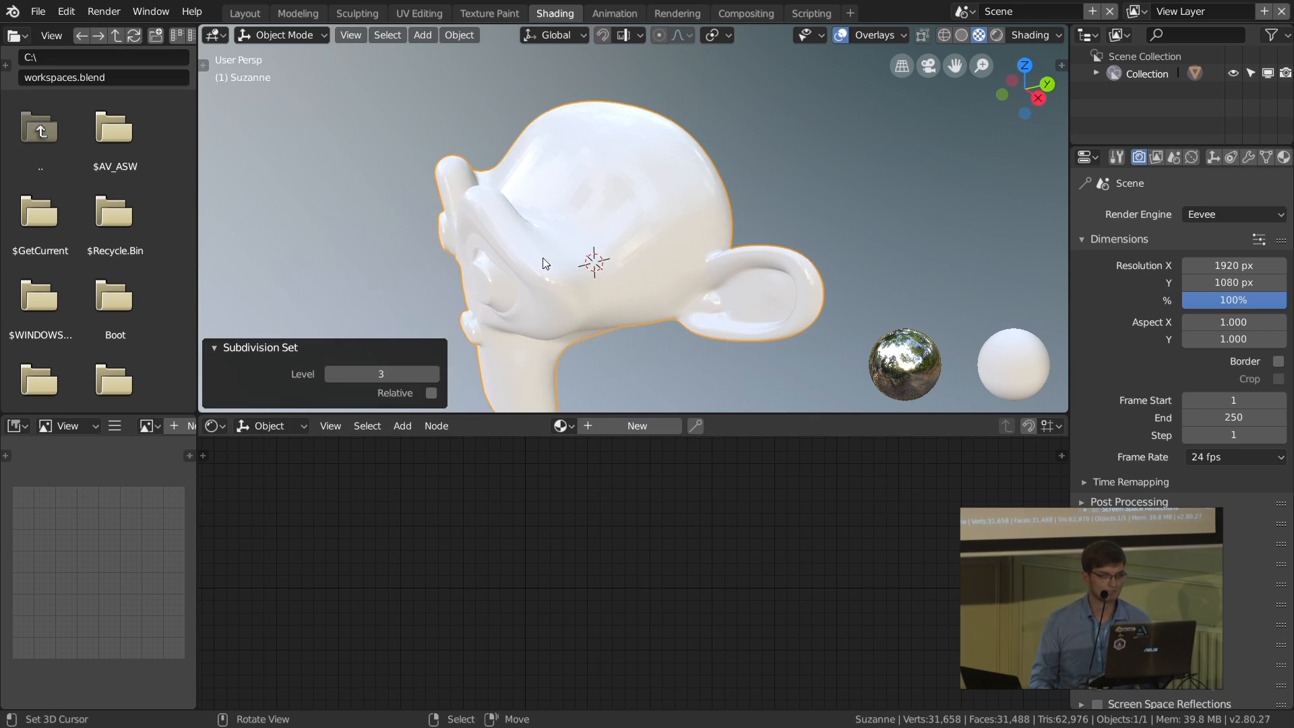
{"action": "left_click", "coordinate": [454, 37]}
{"action": "left_click", "coordinate": [496, 384]}
{"action": "middle_click_drag", "start_coordinate": [712, 356], "coordinate": [665, 334]}
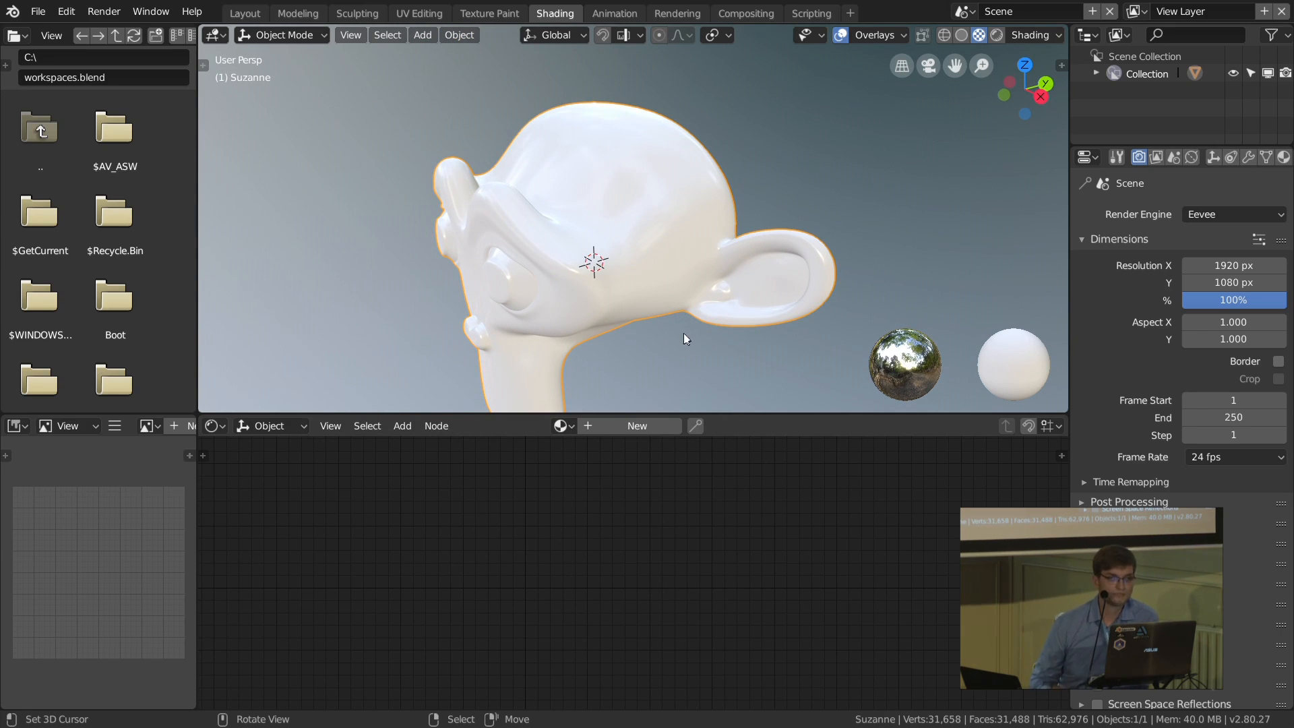
Step: Create a new material for the monkey and look over its Principled BSDF node settings
{"action": "left_click", "coordinate": [636, 425]}
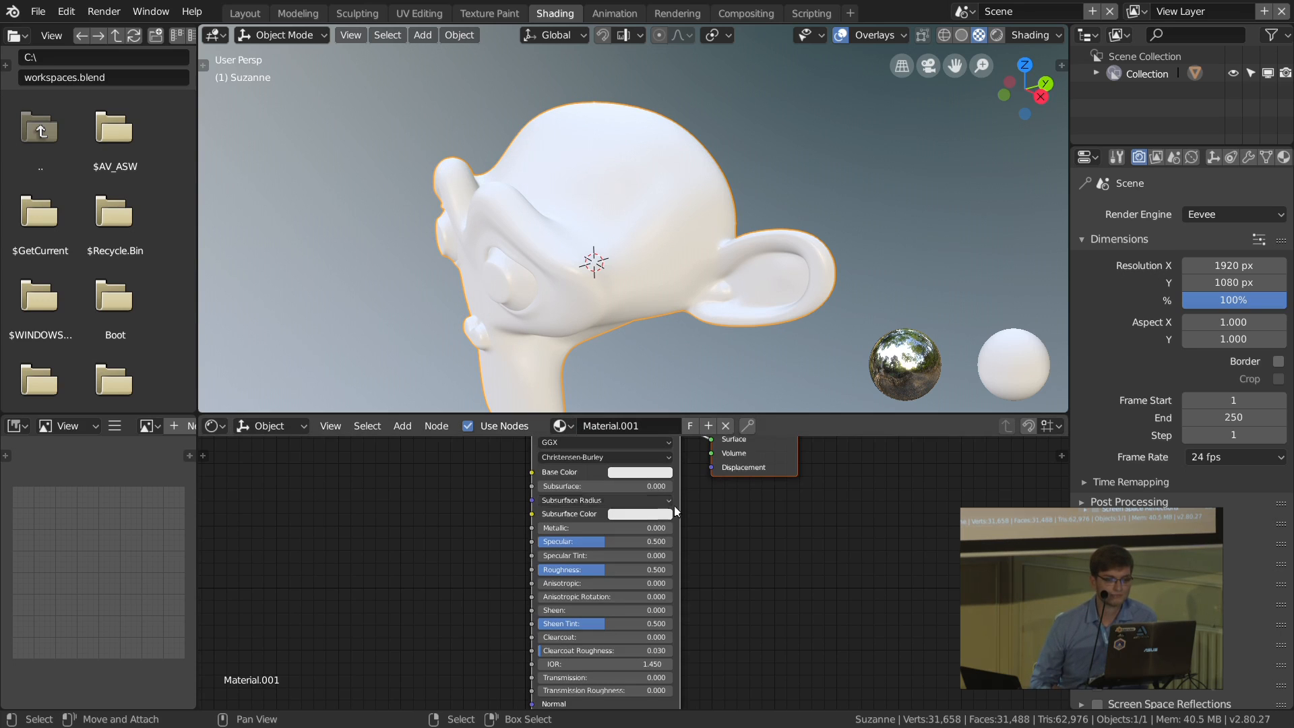
{"action": "middle_click_drag", "start_coordinate": [710, 481], "coordinate": [677, 496]}
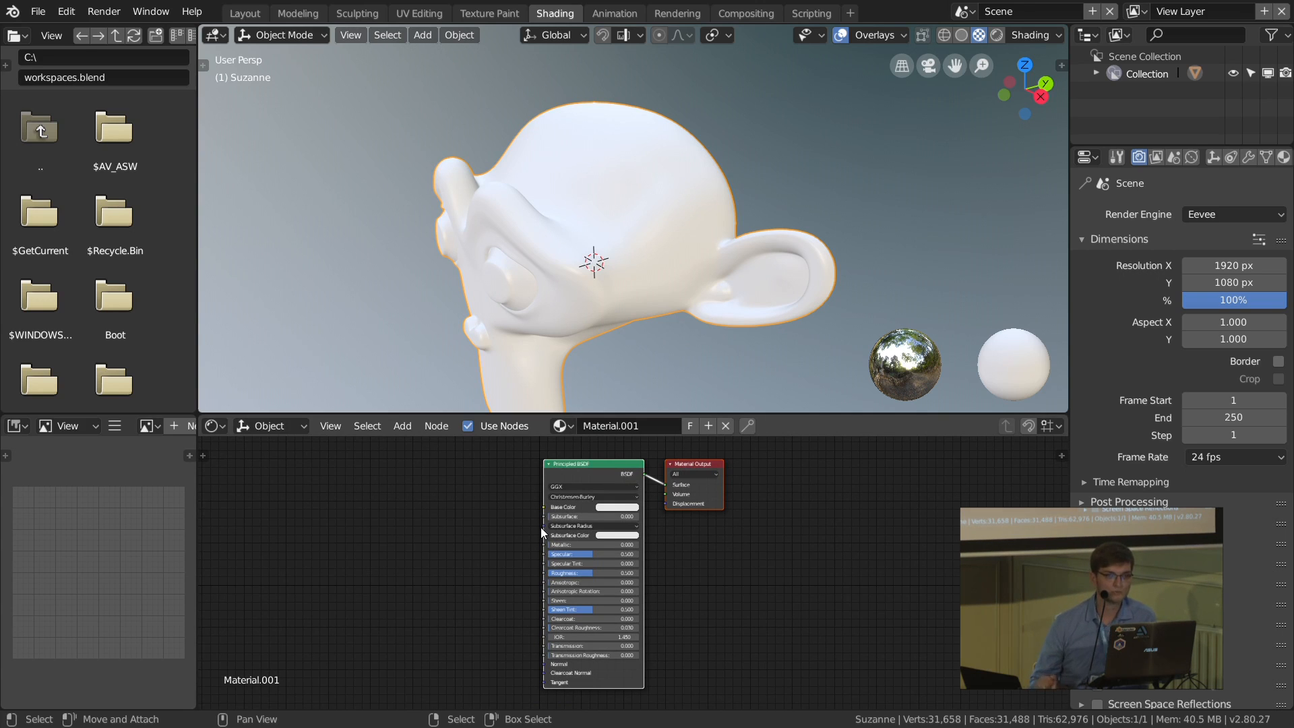
{"action": "scroll", "coordinate": [541, 527], "scroll_direction": "up", "scroll_amount": 4}
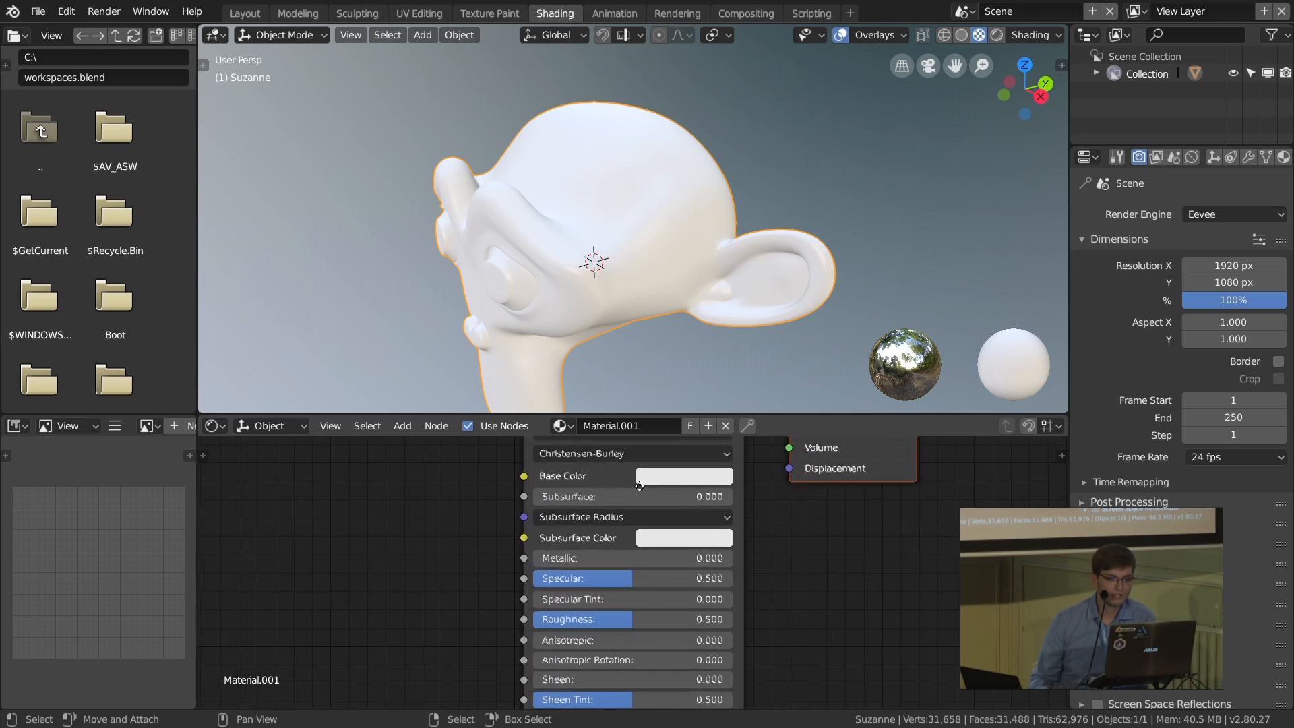
{"action": "scroll", "coordinate": [639, 485], "scroll_direction": "down", "scroll_amount": 5, "text": "shift"}
{"action": "middle_click_drag", "start_coordinate": [624, 624], "coordinate": [622, 591]}
{"action": "middle_click_drag", "start_coordinate": [657, 522], "coordinate": [643, 593]}
{"action": "mouse_move", "coordinate": [634, 502]}
{"action": "middle_mouse_down"}
{"action": "mouse_move", "coordinate": [634, 564]}
{"action": "mouse_move", "coordinate": [635, 552]}
{"action": "middle_mouse_up"}
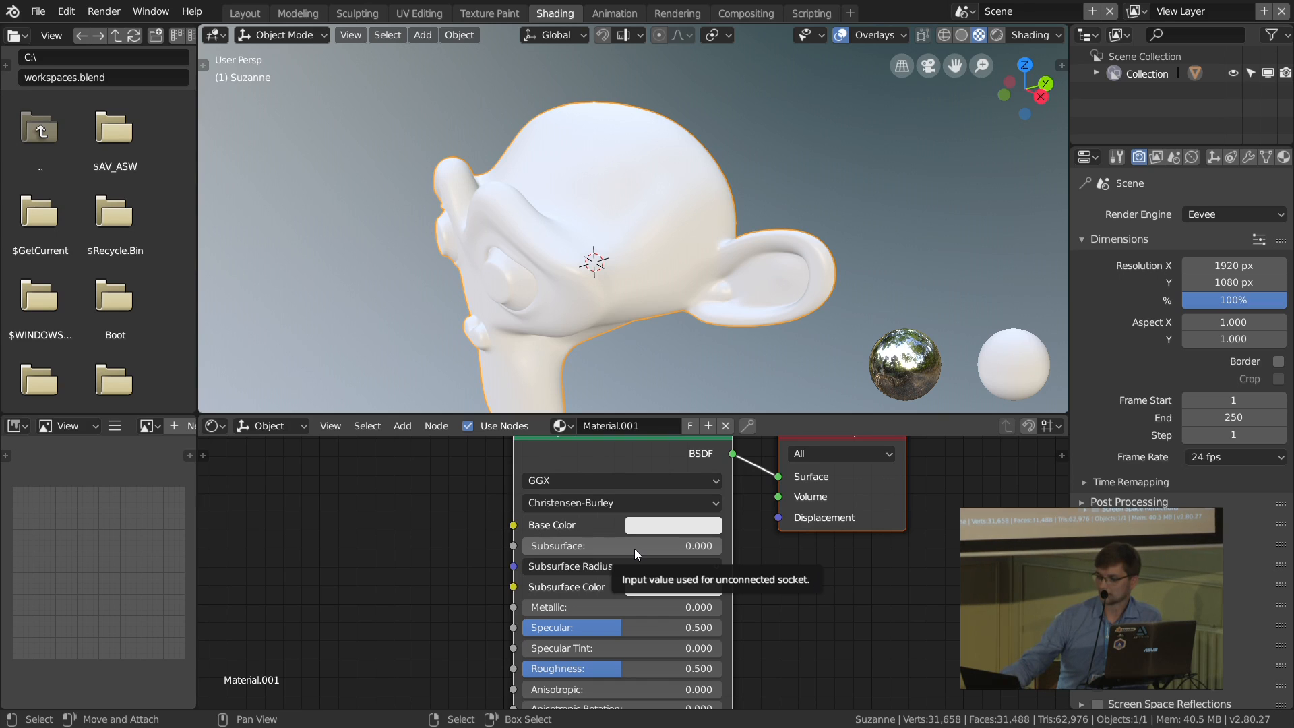
Step: Set the Base Color of the monkey's Principled BSDF node to a saturated orange-red
{"action": "scroll", "coordinate": [672, 550], "scroll_direction": "down", "scroll_amount": 2}
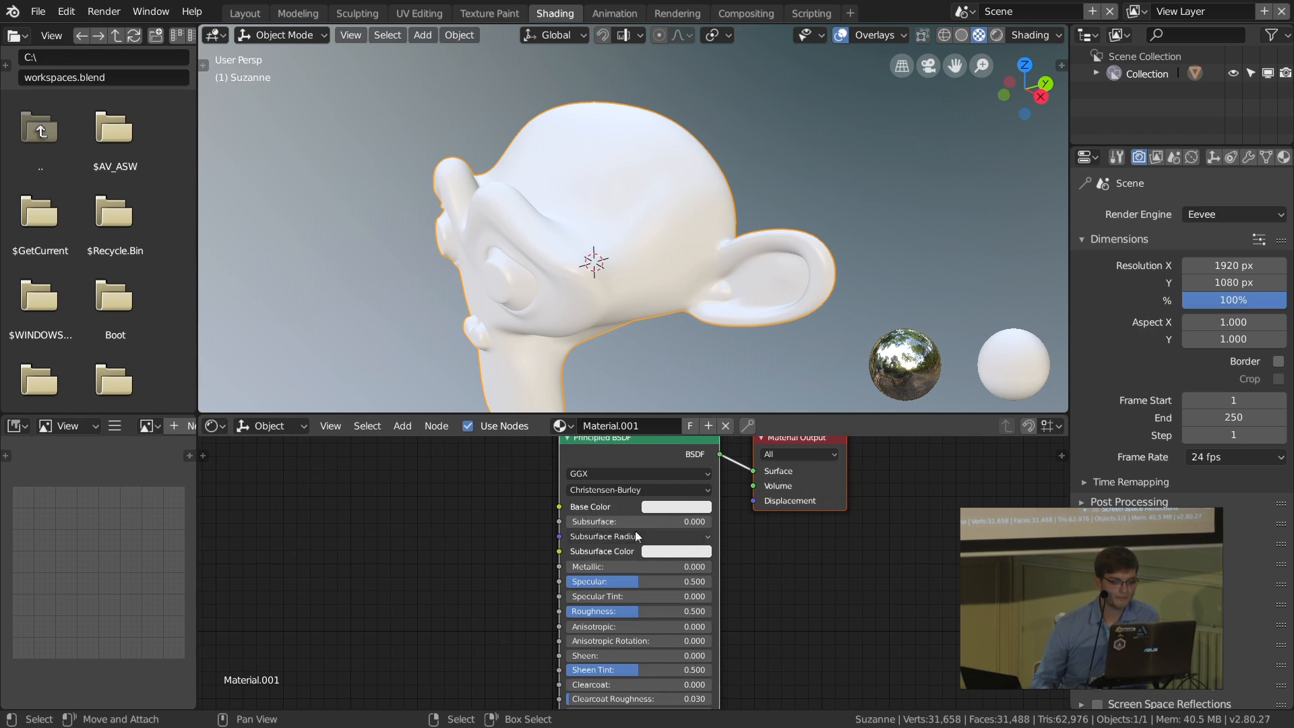
{"action": "scroll", "coordinate": [589, 516], "scroll_direction": "up", "scroll_amount": 1}
{"action": "left_click", "coordinate": [666, 507]}
{"action": "left_click", "coordinate": [748, 364]}
{"action": "mouse_move", "coordinate": [748, 364]}
{"action": "left_mouse_down"}
{"action": "mouse_move", "coordinate": [677, 352]}
{"action": "mouse_move", "coordinate": [735, 378]}
{"action": "mouse_move", "coordinate": [707, 382]}
{"action": "left_mouse_up"}
{"action": "middle_click_drag", "start_coordinate": [771, 607], "coordinate": [769, 578]}
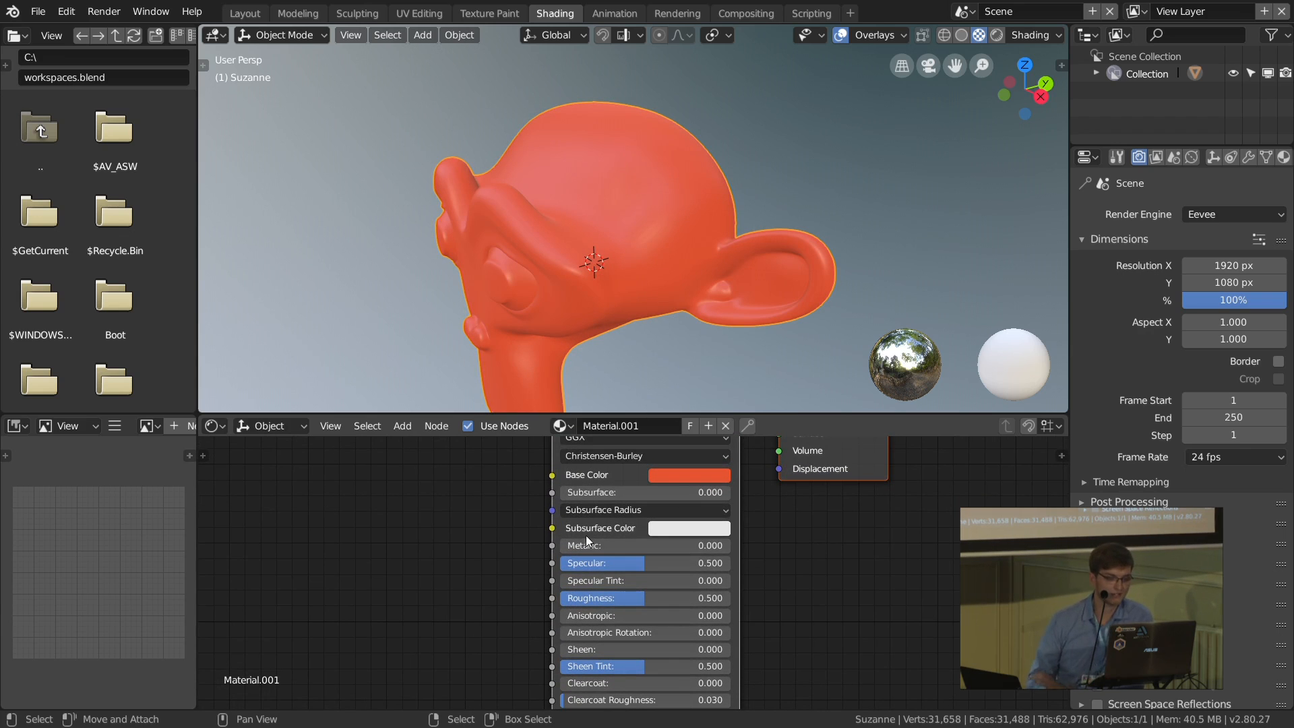
Step: Lower the Roughness of the monkey's Principled BSDF node to 0.000
{"action": "middle_click_drag", "start_coordinate": [589, 629], "coordinate": [593, 599]}
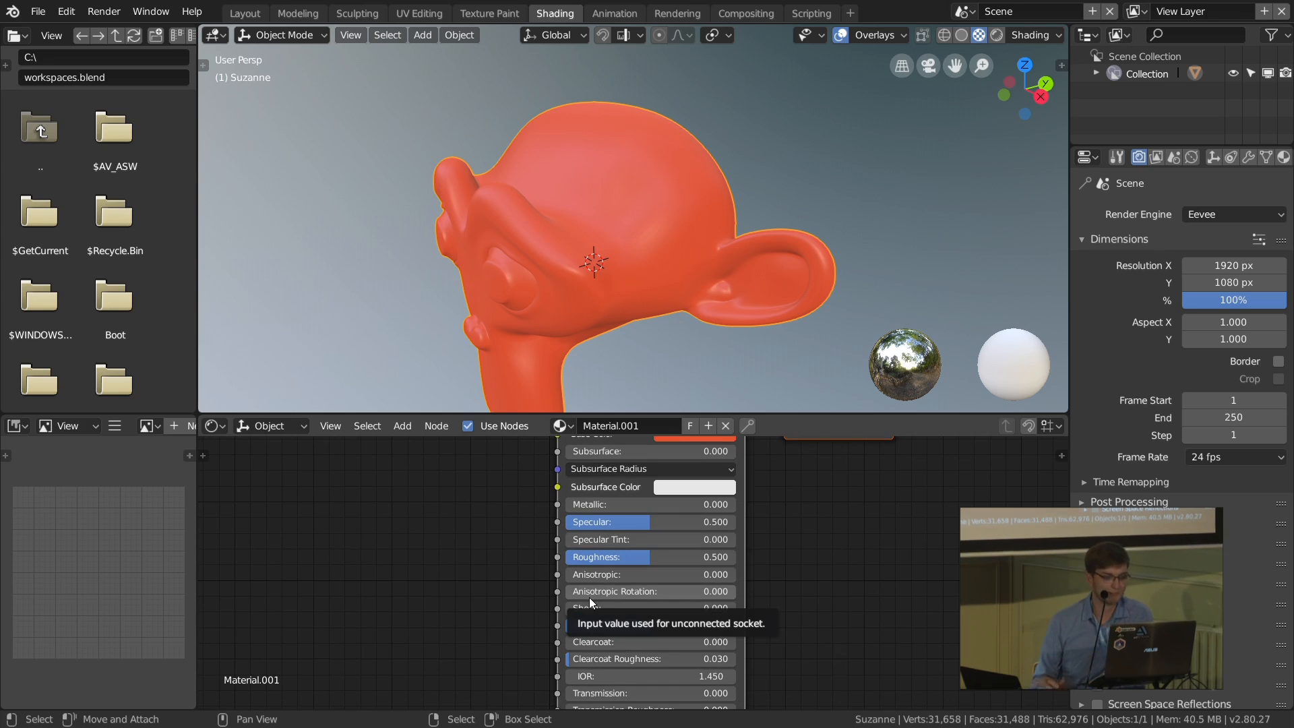
{"action": "middle_click_drag", "start_coordinate": [632, 616], "coordinate": [632, 611]}
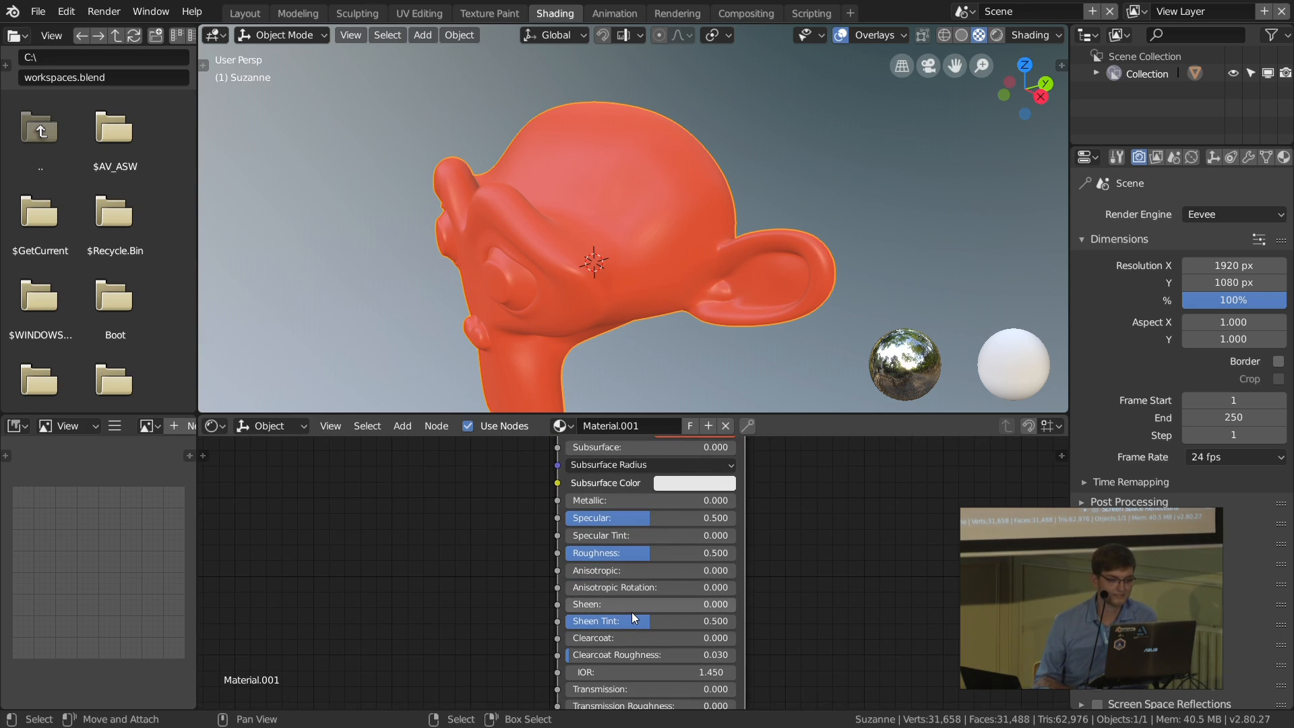
{"action": "scroll", "coordinate": [634, 572], "scroll_direction": "up", "scroll_amount": 1}
{"action": "left_click_drag", "start_coordinate": [674, 548], "coordinate": [547, 548]}
Step: Examine the remaining Principled BSDF inputs, down to the Normal, Clearcoat Normal and Tangent sockets
{"action": "scroll", "coordinate": [563, 592], "scroll_direction": "down", "scroll_amount": 1}
{"action": "middle_click_drag", "start_coordinate": [572, 610], "coordinate": [587, 552]}
{"action": "middle_click_drag", "start_coordinate": [600, 608], "coordinate": [601, 543]}
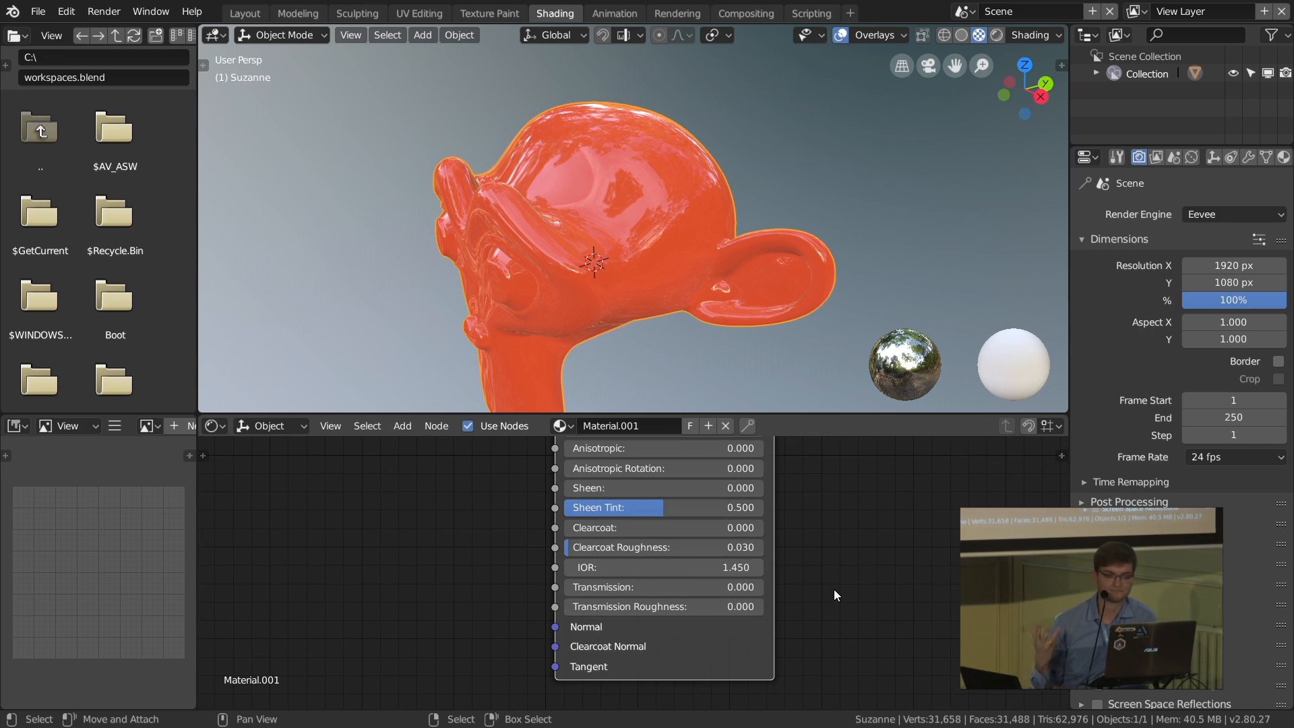
{"action": "scroll", "coordinate": [811, 558], "scroll_direction": "down", "scroll_amount": 1}
{"action": "middle_click_drag", "start_coordinate": [788, 498], "coordinate": [802, 457]}
{"action": "scroll", "coordinate": [710, 534], "scroll_direction": "up", "scroll_amount": 2}
{"action": "left_click_drag", "start_coordinate": [599, 542], "coordinate": [438, 532]}
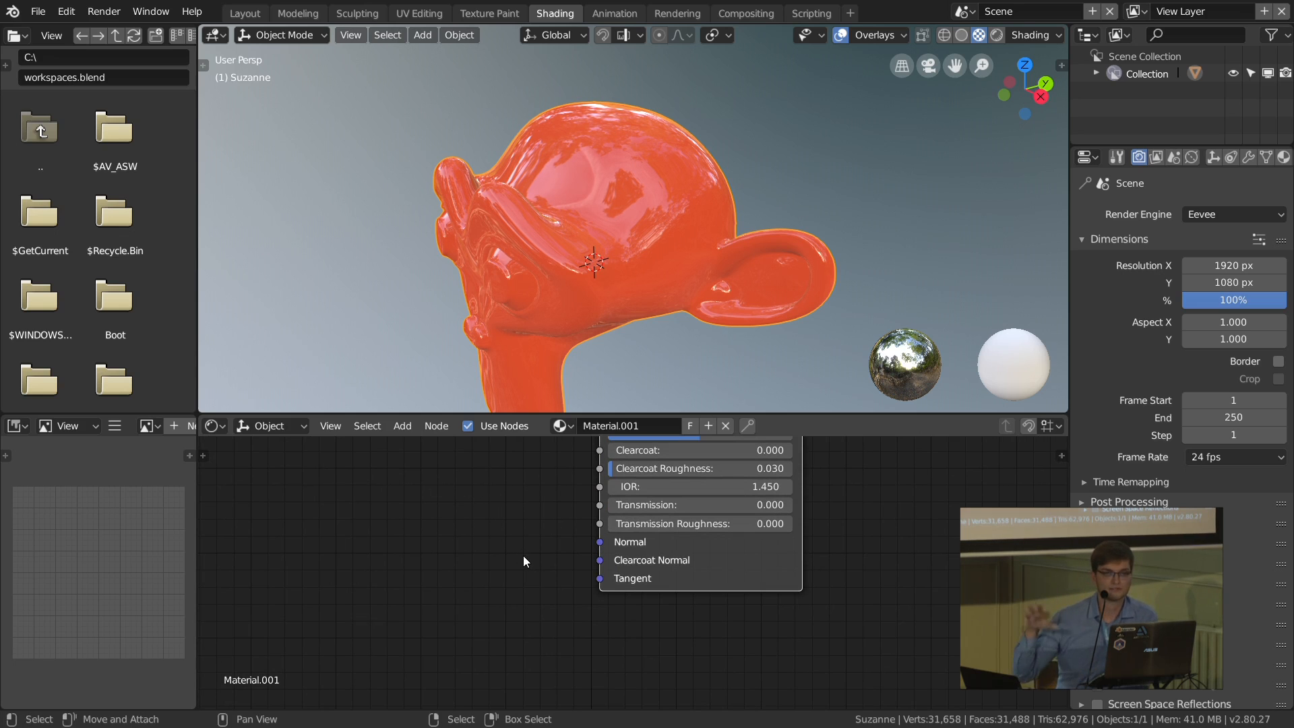
{"action": "middle_click_drag", "start_coordinate": [674, 496], "coordinate": [668, 565]}
{"action": "scroll", "coordinate": [667, 565], "scroll_direction": "up", "scroll_amount": 1}
{"action": "scroll", "coordinate": [667, 564], "scroll_direction": "down", "scroll_amount": 1}
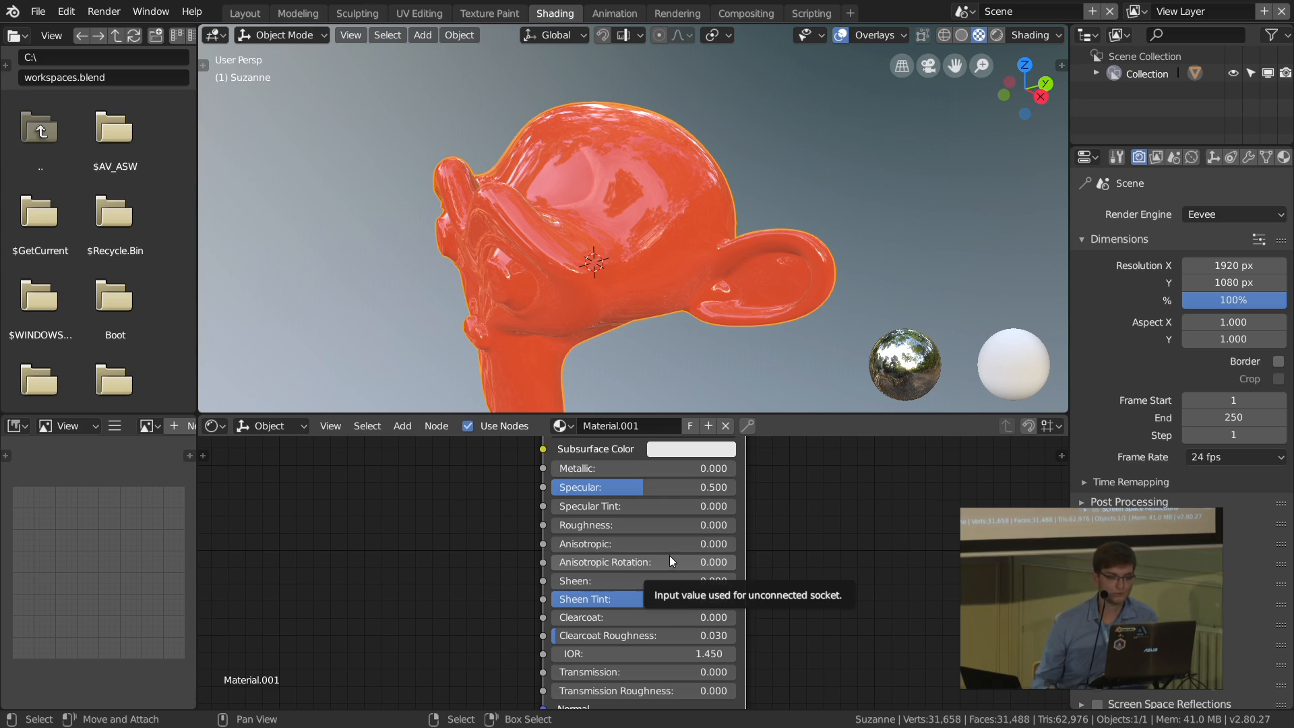
Step: Raise the Transmission of the monkey's Principled BSDF node to 1.000
{"action": "middle_click_drag", "start_coordinate": [688, 671], "coordinate": [685, 592]}
{"action": "scroll", "coordinate": [685, 591], "scroll_direction": "up", "scroll_amount": 2}
{"action": "left_click_drag", "start_coordinate": [685, 584], "coordinate": [769, 584]}
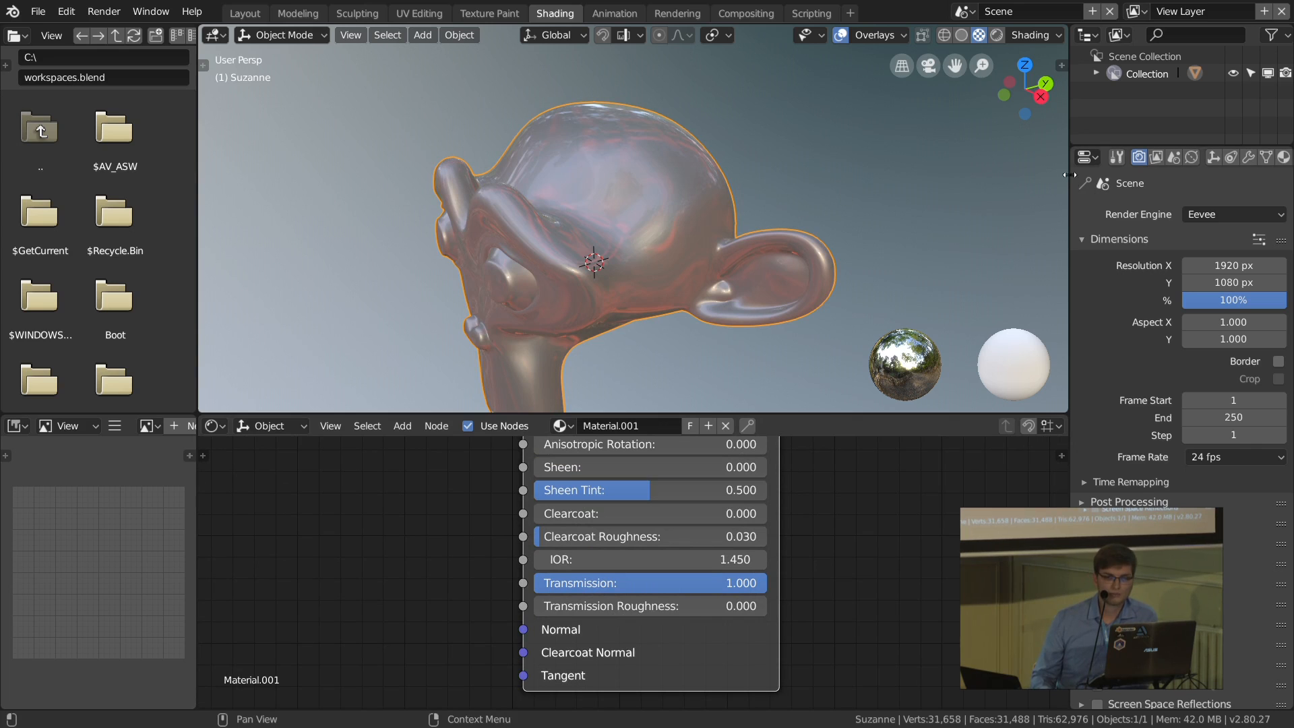
Step: Widen the properties editor and show the monkey material's settings with the Surface section collapsed
{"action": "left_click_drag", "start_coordinate": [1072, 182], "coordinate": [936, 184]}
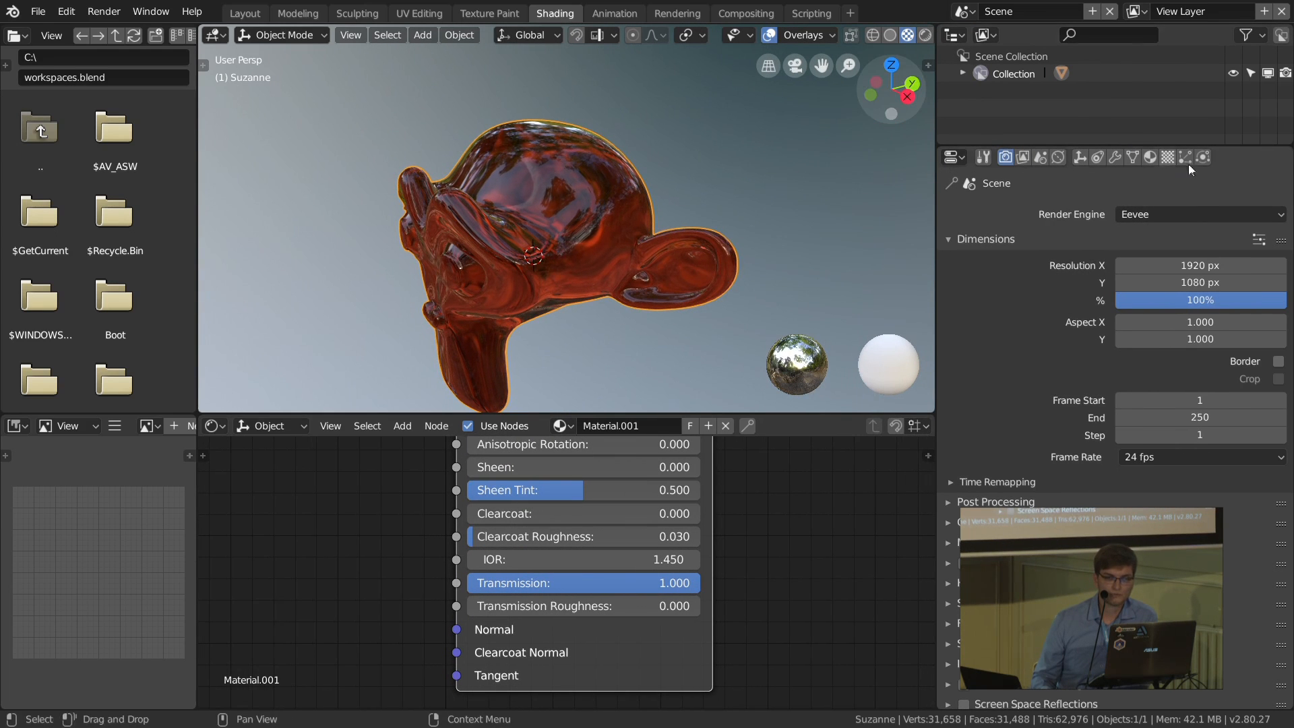
{"action": "left_click", "coordinate": [1150, 156]}
{"action": "left_click", "coordinate": [989, 308]}
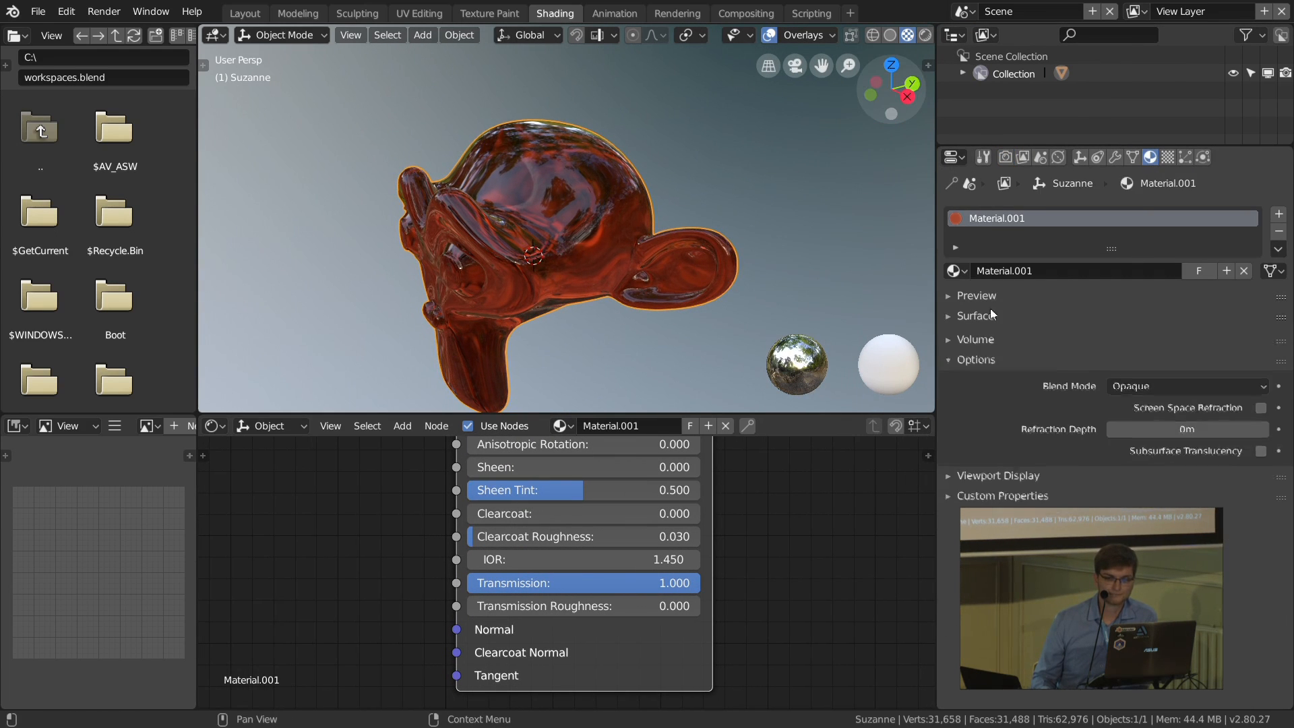
Step: Enable Screen Space Reflections with Refraction in the Eevee render settings
{"action": "left_click", "coordinate": [1005, 156]}
{"action": "scroll", "coordinate": [1001, 404], "scroll_direction": "down", "scroll_amount": 4}
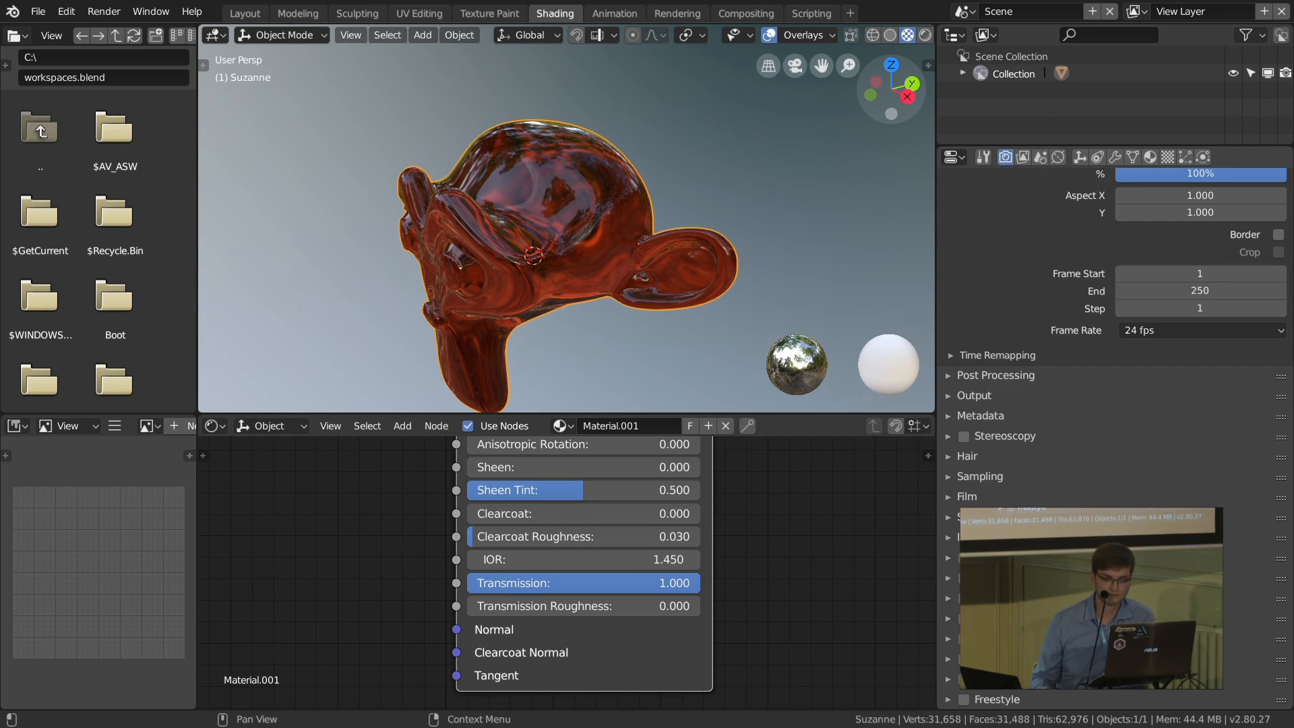
{"action": "left_click", "coordinate": [964, 578]}
{"action": "left_click", "coordinate": [953, 578]}
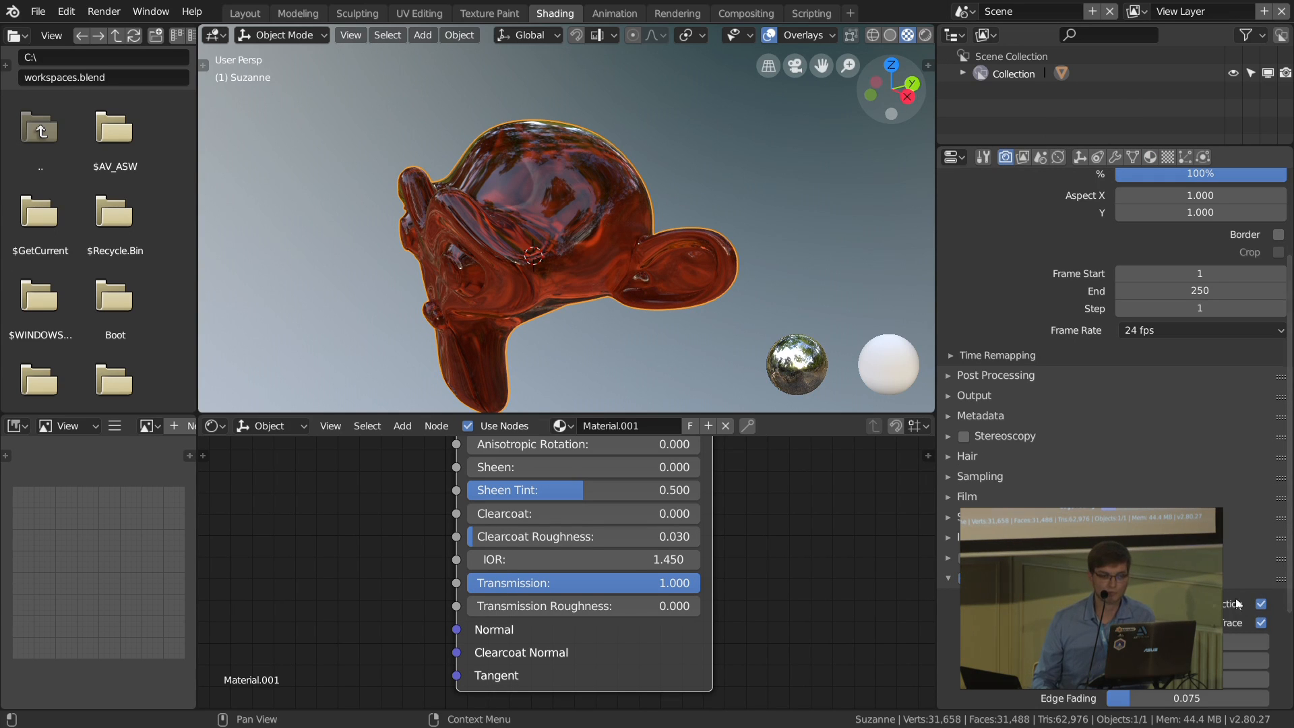
{"action": "mouse_move", "coordinate": [555, 292]}
{"action": "middle_mouse_down"}
{"action": "mouse_move", "coordinate": [582, 282]}
{"action": "mouse_move", "coordinate": [574, 290]}
{"action": "middle_mouse_up"}
Step: Turn on Screen Space Refraction in the monkey material's options and view the glassy result from the front
{"action": "left_click", "coordinate": [1151, 157]}
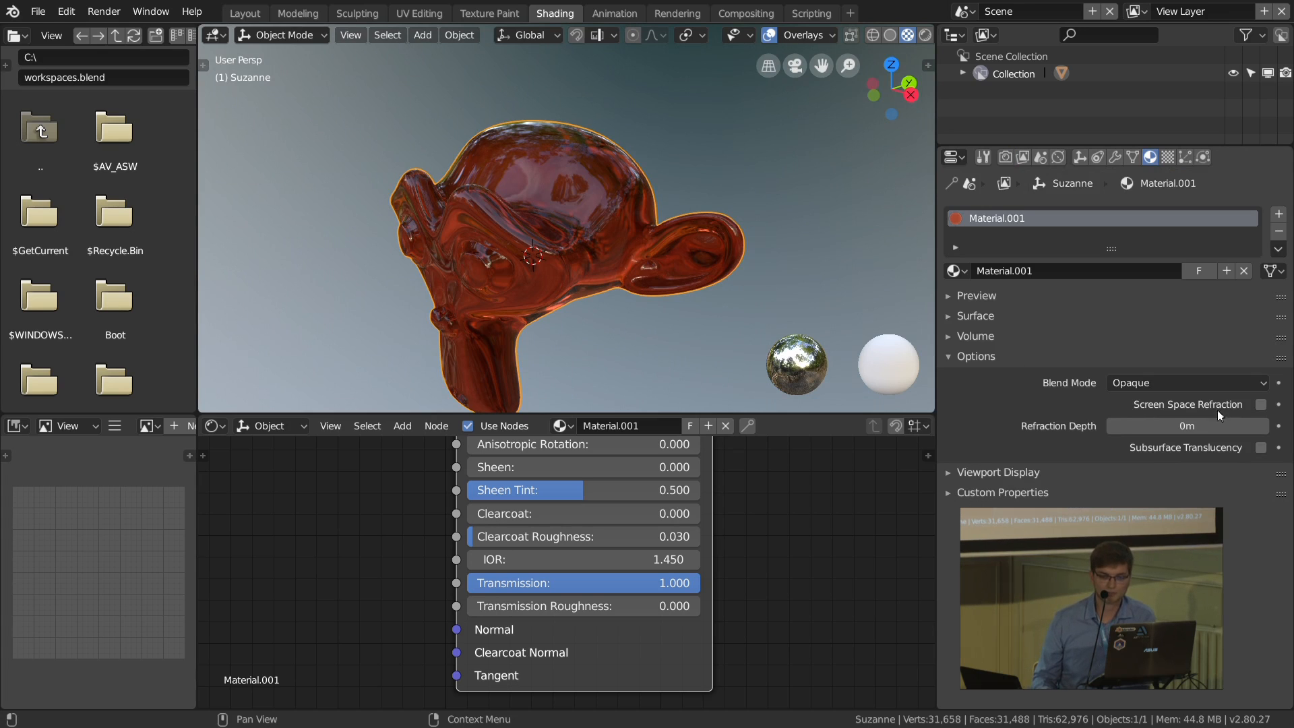
{"action": "left_click", "coordinate": [1260, 405]}
{"action": "middle_click_drag", "start_coordinate": [728, 242], "coordinate": [756, 225]}
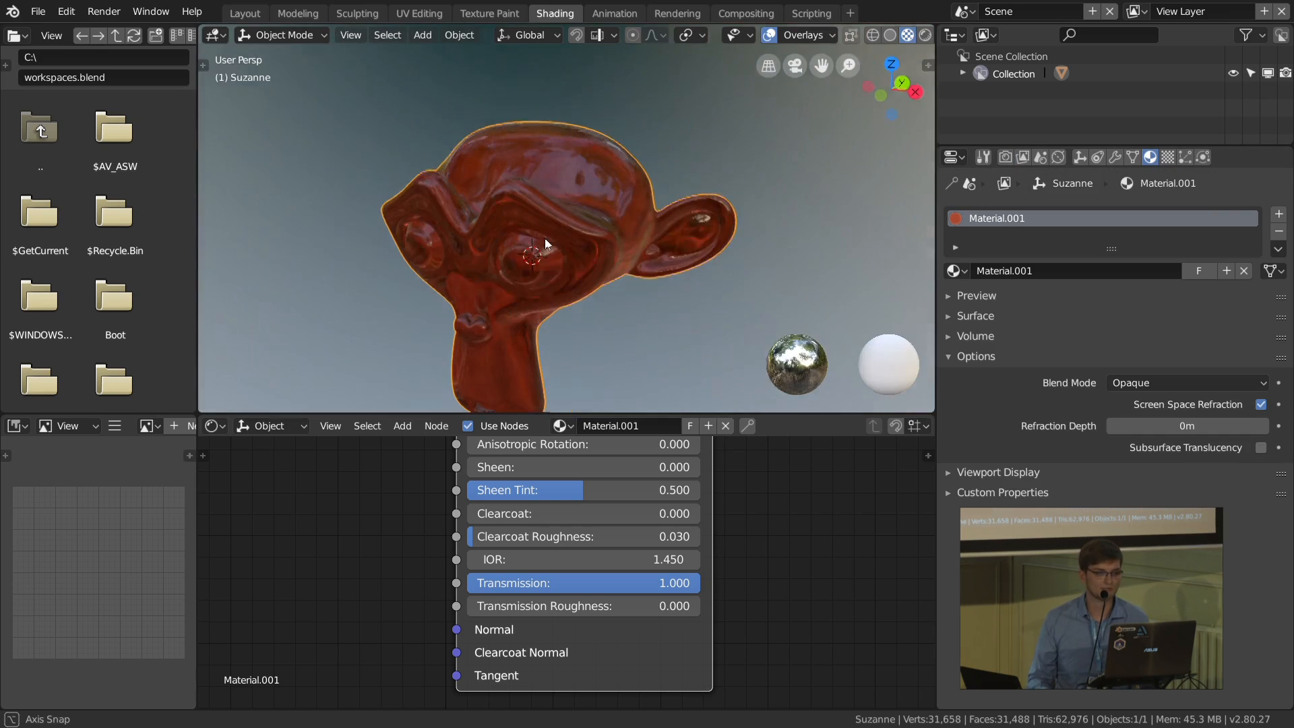
Step: Add a UV sphere and move it about 1.8 m along Y so that it sits behind the monkey
{"action": "key", "text": "shift+a"}
{"action": "mouse_move", "coordinate": [756, 225]}
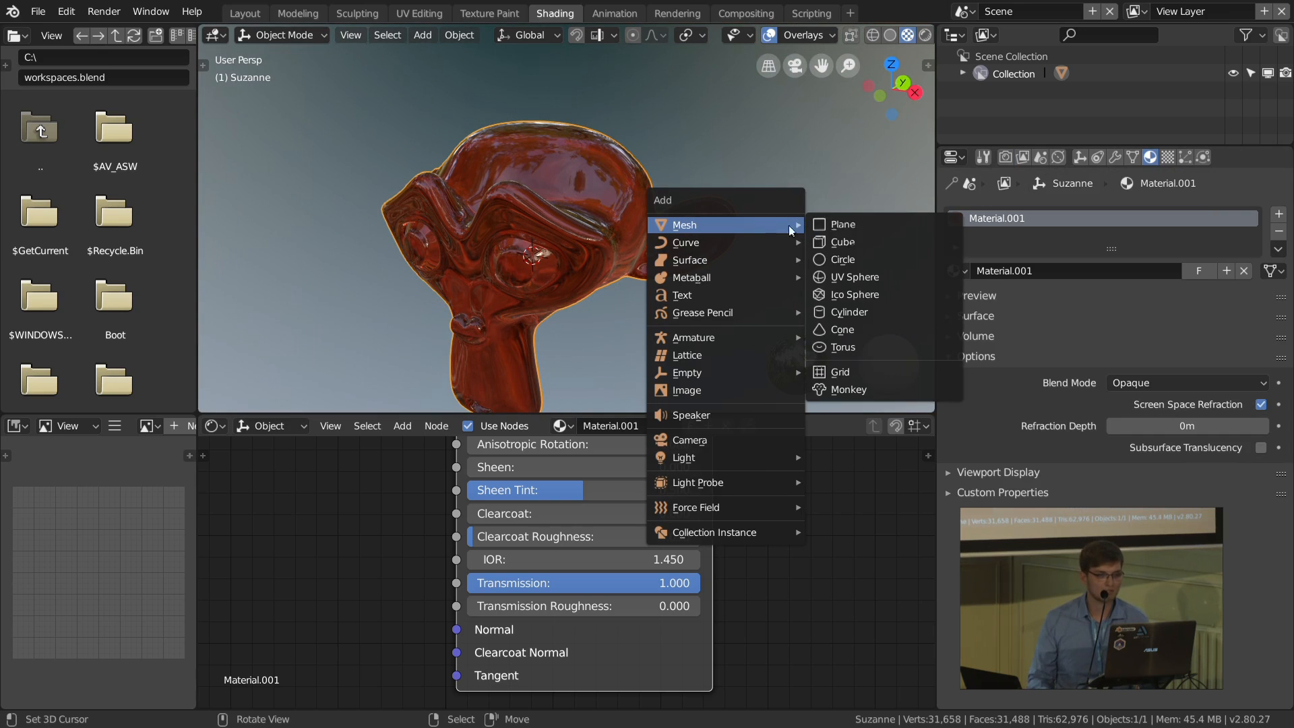
{"action": "left_click", "coordinate": [856, 278]}
{"action": "middle_click_drag", "start_coordinate": [601, 220], "coordinate": [515, 260]}
{"action": "key", "text": "g"}
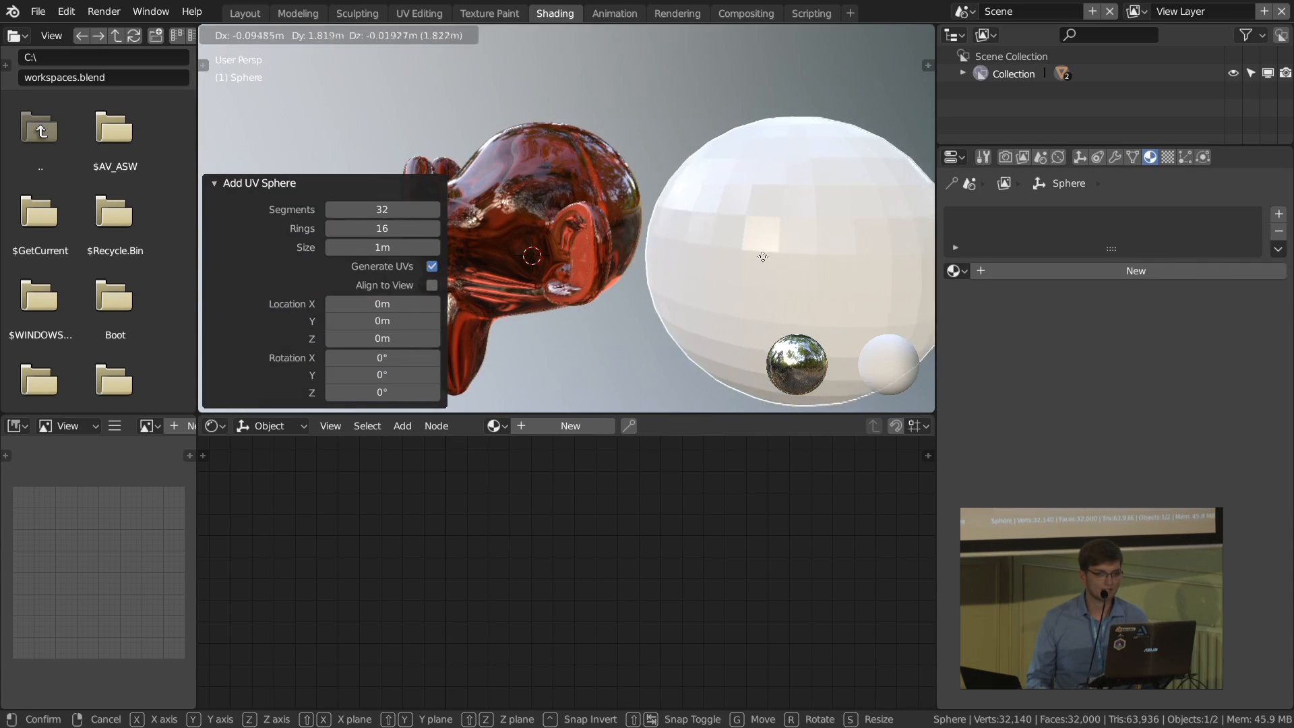
{"action": "left_click", "coordinate": [782, 261]}
Step: Copy the white Subsurface Color onto the monkey material's Base Color and view the sphere behind the monkey
{"action": "left_click", "coordinate": [617, 229]}
{"action": "scroll", "coordinate": [584, 555], "scroll_direction": "up", "scroll_amount": 6, "text": "shift"}
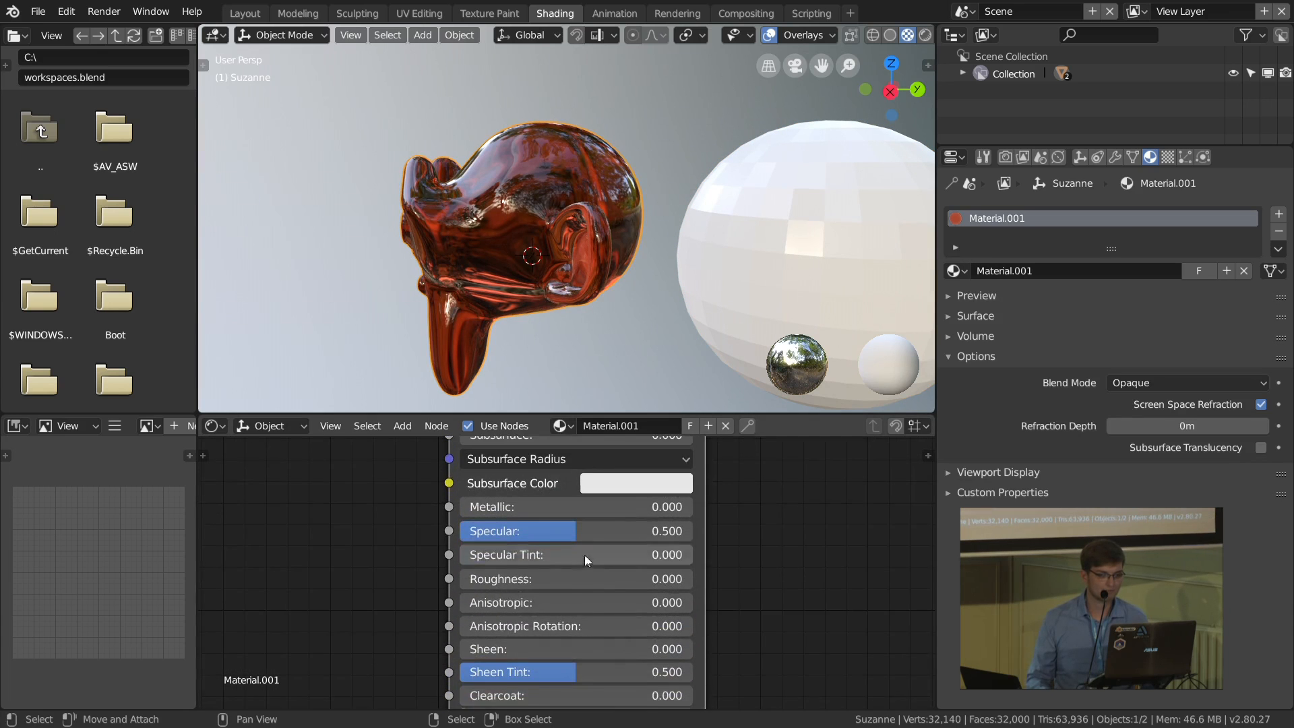
{"action": "key", "text": "ctrl+c"}
{"action": "key", "text": "ctrl+v"}
{"action": "middle_click_drag", "start_coordinate": [492, 275], "coordinate": [530, 307]}
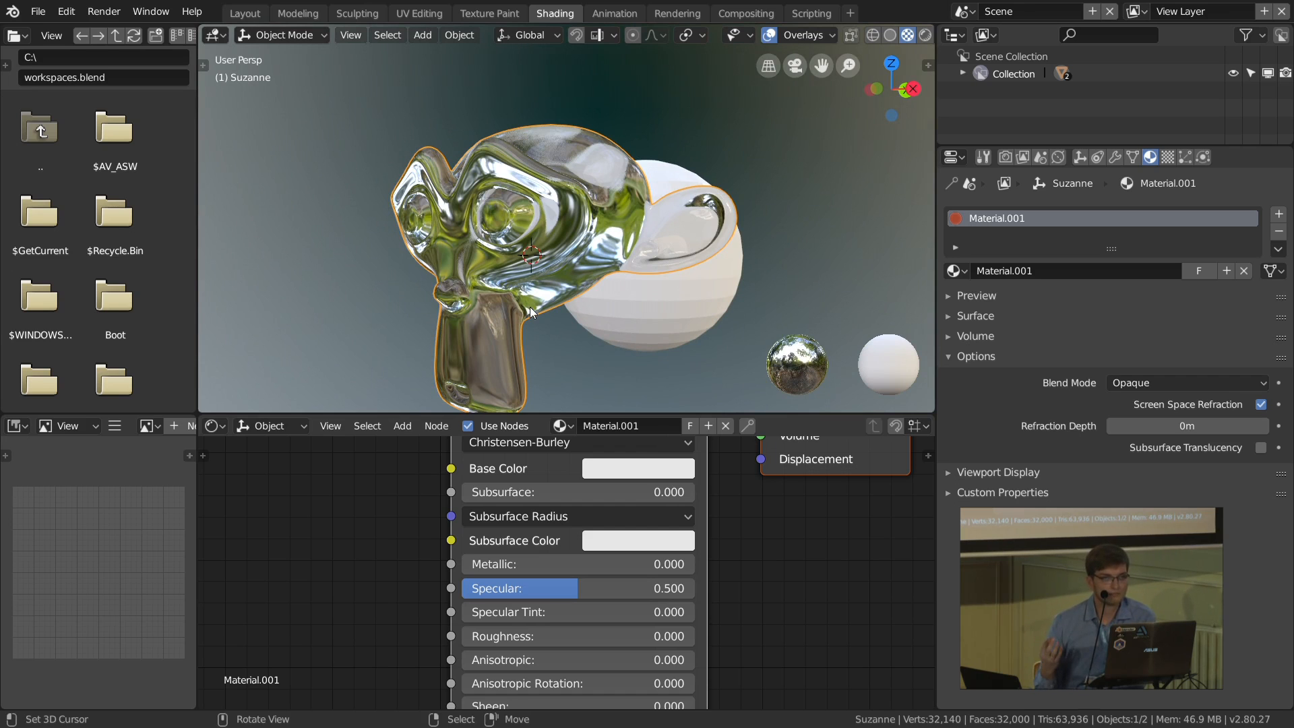
Step: Set the monkey material's Transmission to 0.000 and its Metallic value to 1.000
{"action": "middle_click_drag", "start_coordinate": [574, 612], "coordinate": [582, 512]}
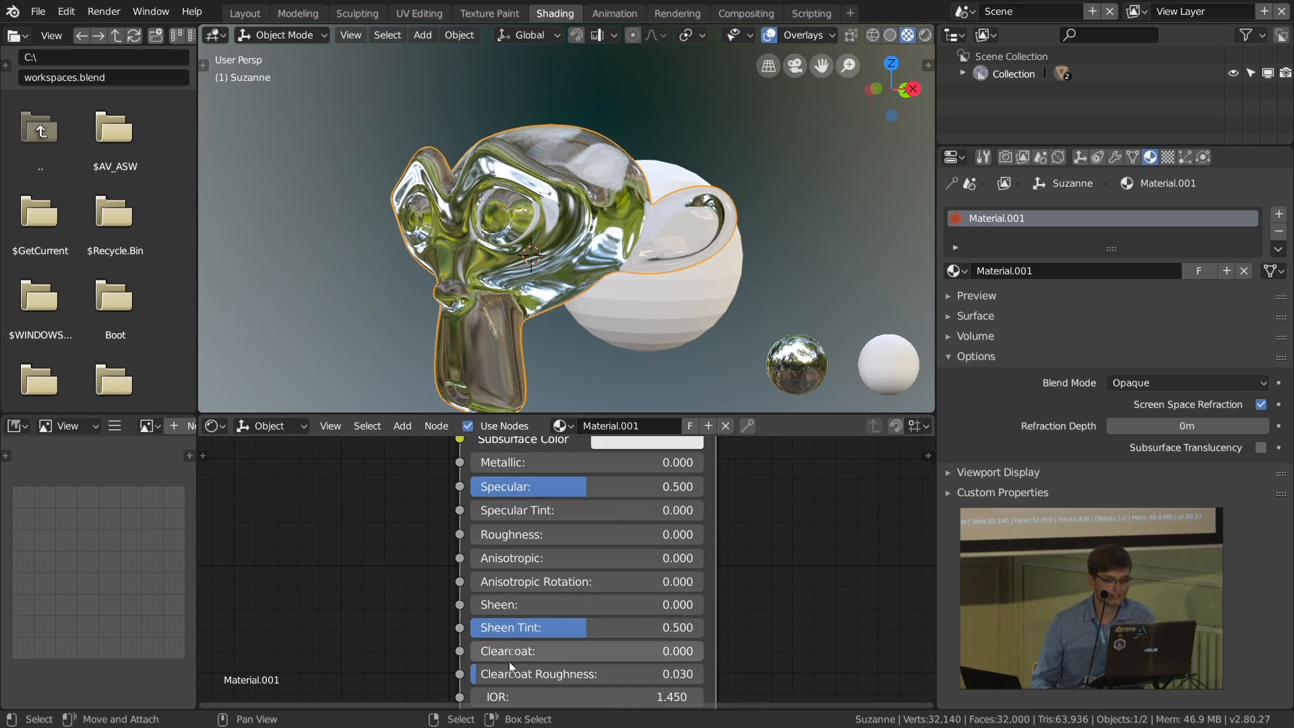
{"action": "middle_click_drag", "start_coordinate": [480, 705], "coordinate": [480, 598]}
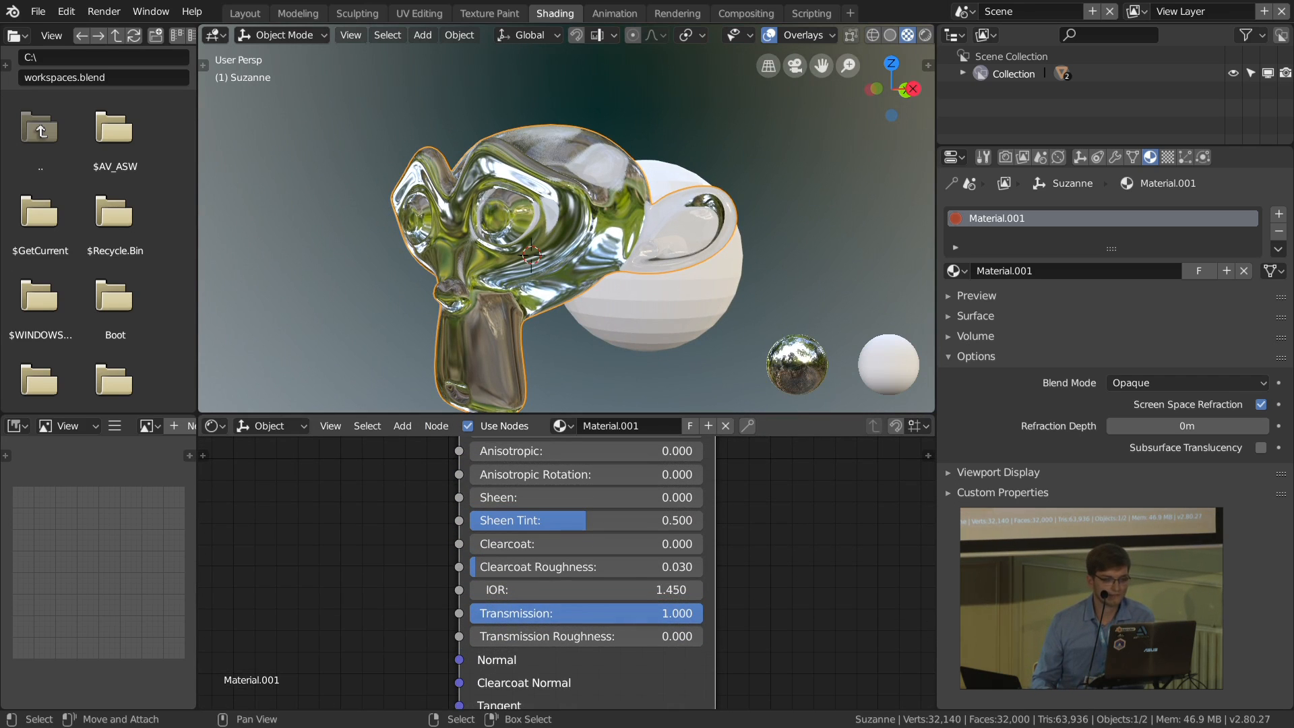
{"action": "left_click_drag", "start_coordinate": [700, 614], "coordinate": [476, 614]}
{"action": "middle_click_drag", "start_coordinate": [560, 520], "coordinate": [564, 625]}
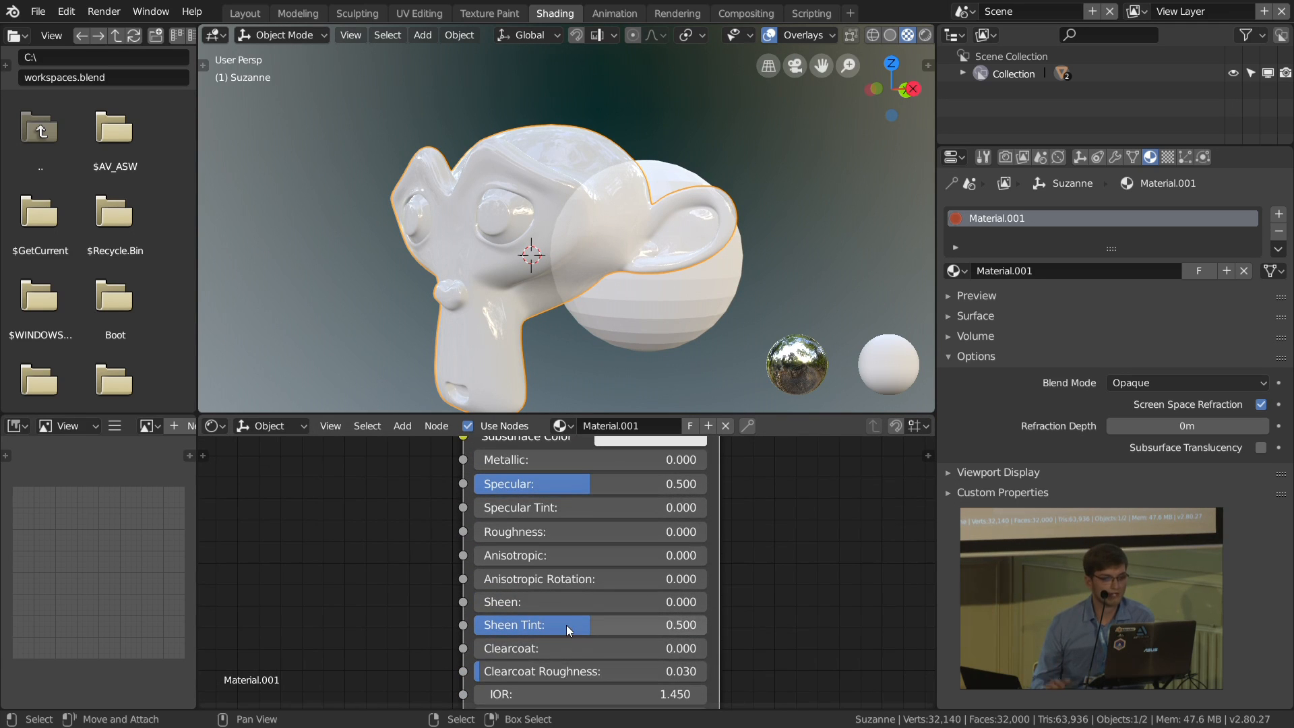
{"action": "middle_click_drag", "start_coordinate": [608, 516], "coordinate": [603, 614]}
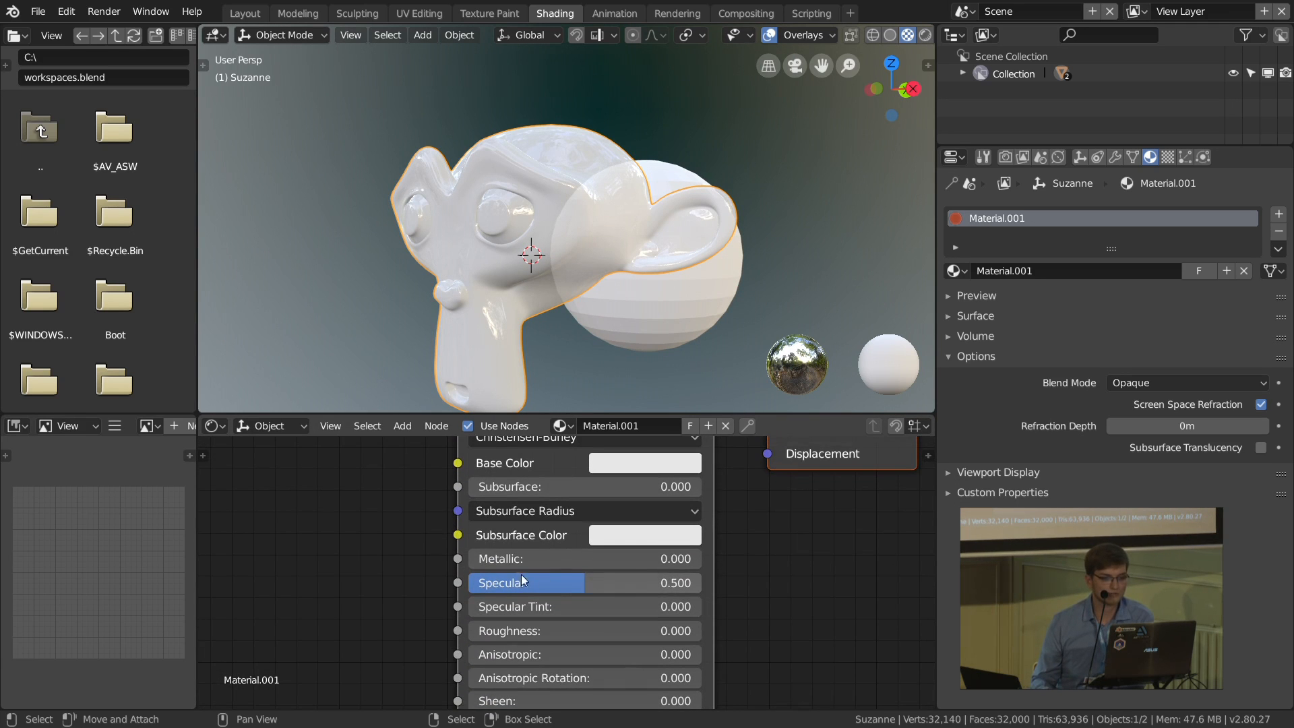
{"action": "left_click_drag", "start_coordinate": [520, 558], "coordinate": [716, 558]}
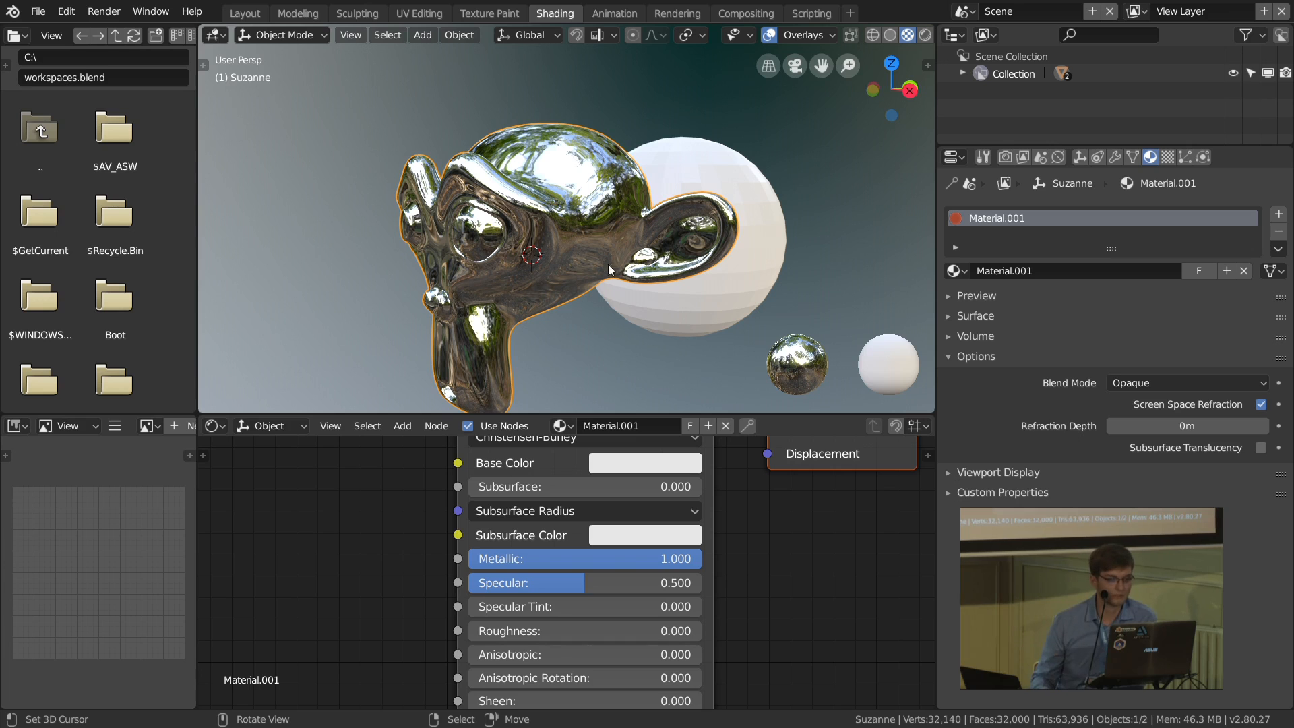
{"action": "scroll", "coordinate": [560, 527], "scroll_direction": "down", "scroll_amount": 4}
{"action": "scroll", "coordinate": [637, 562], "scroll_direction": "down", "scroll_amount": 4}
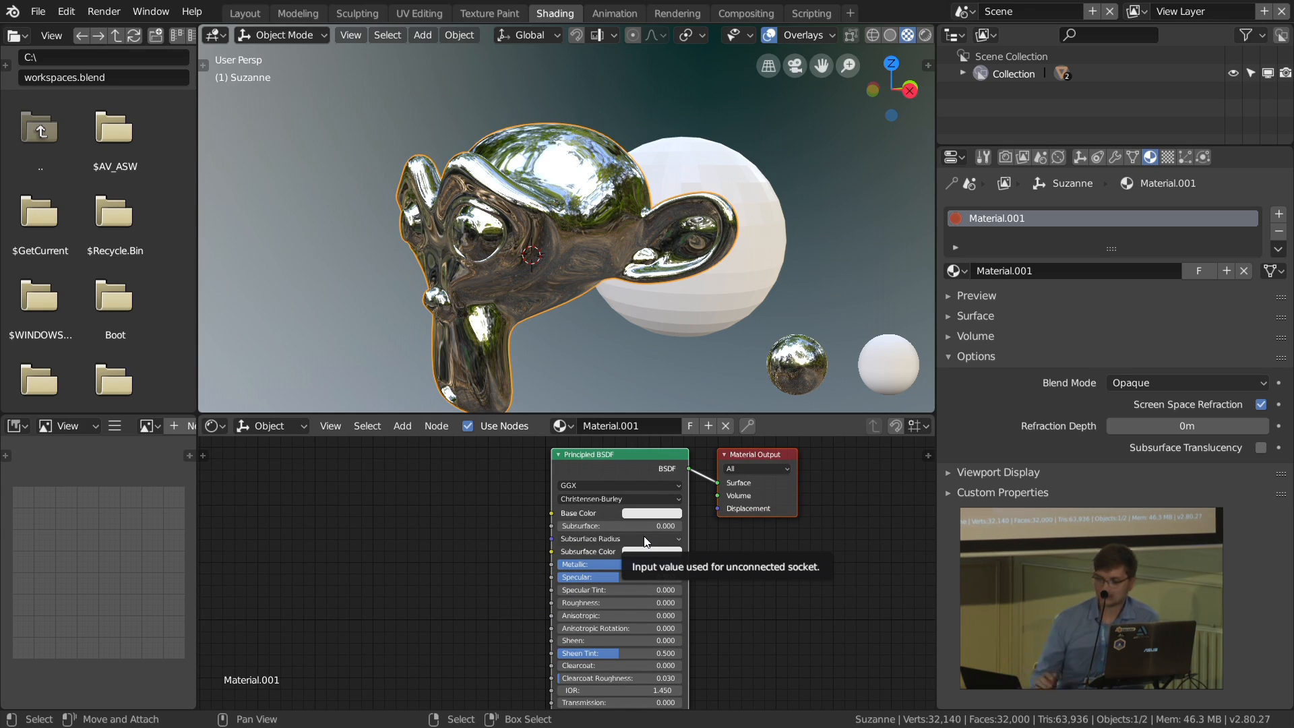
{"action": "scroll", "coordinate": [464, 566], "scroll_direction": "down", "scroll_amount": 2}
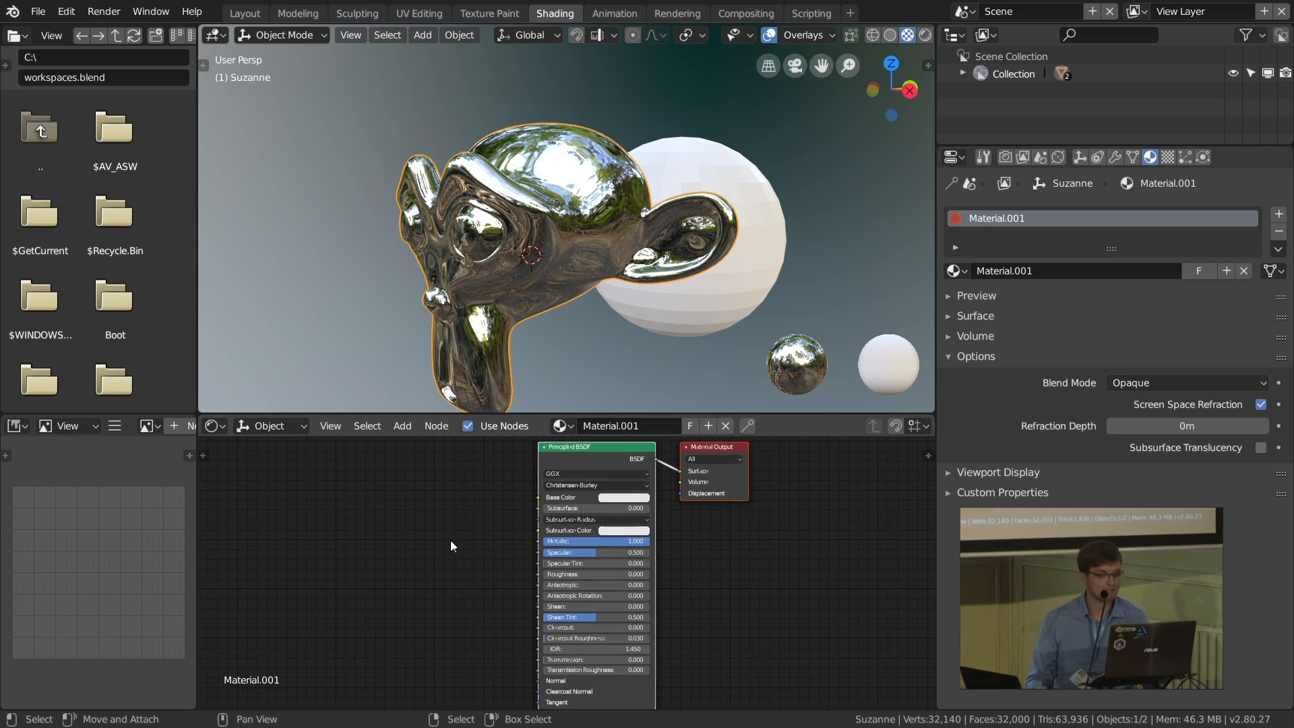
{"action": "scroll", "coordinate": [447, 540], "scroll_direction": "down", "scroll_amount": 2}
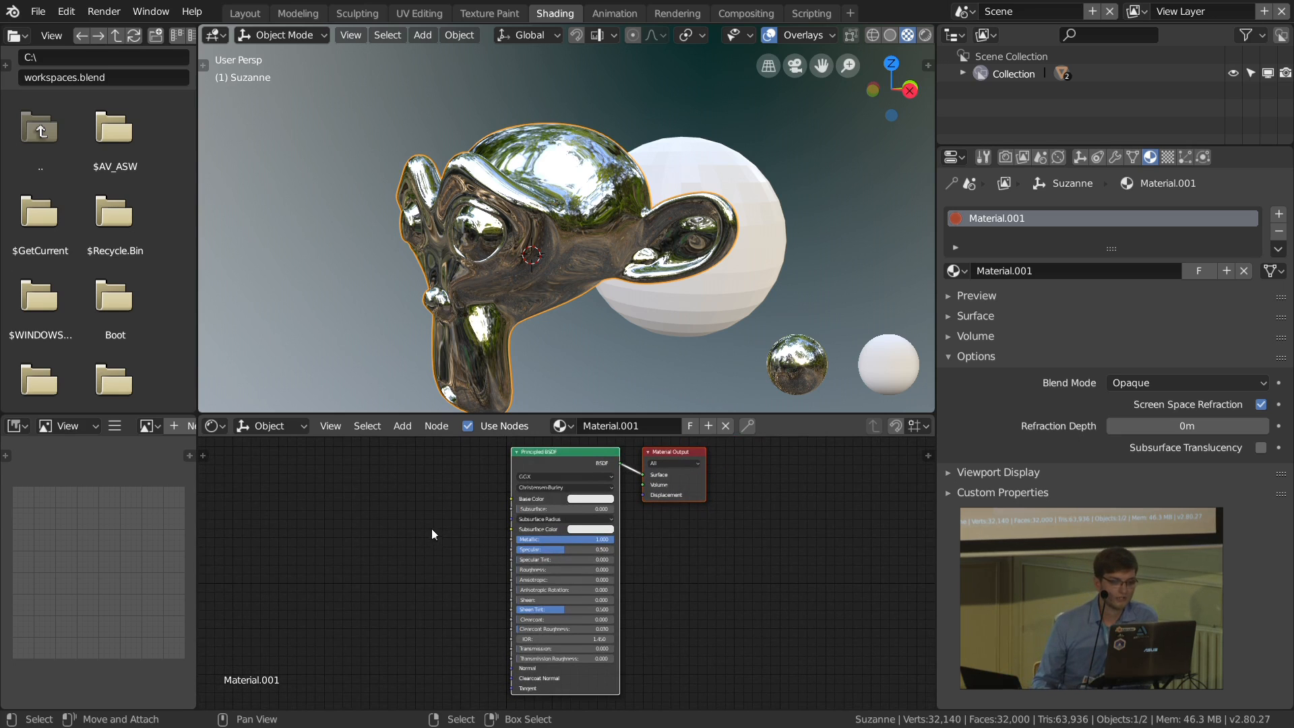
{"action": "middle_click_drag", "start_coordinate": [431, 529], "coordinate": [438, 525]}
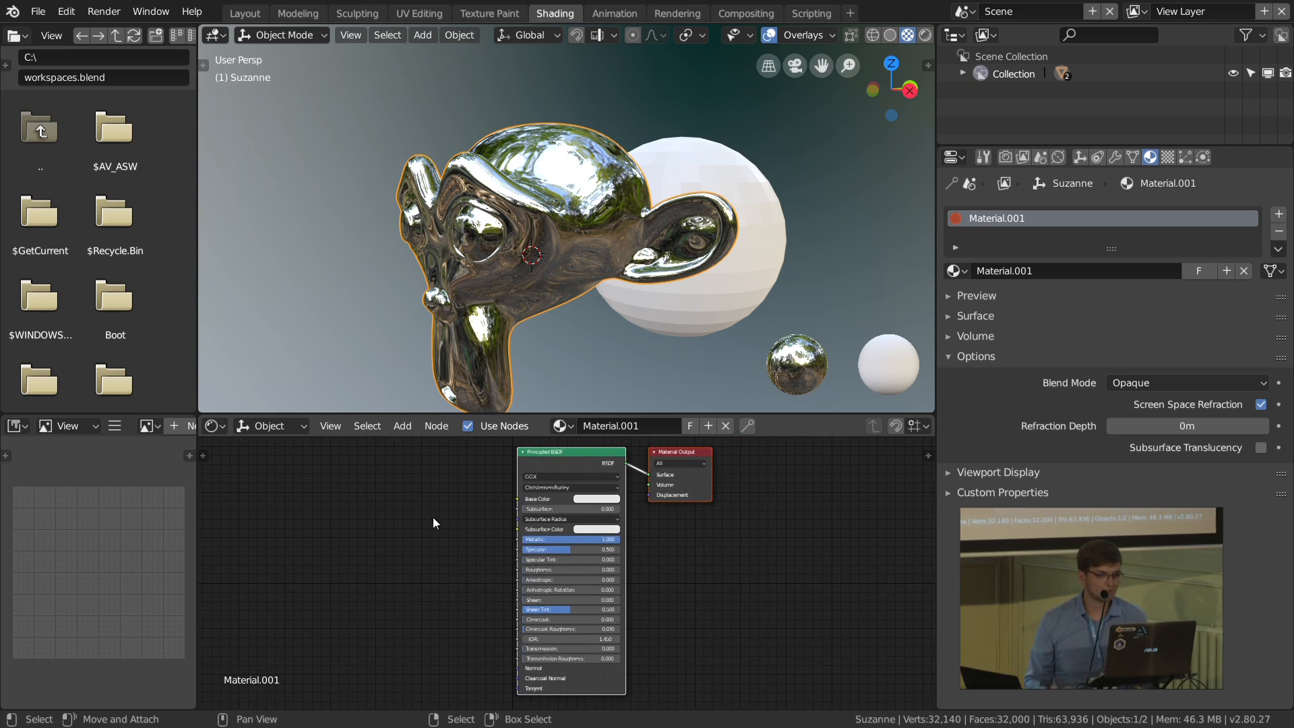
Step: Delete the monkey and the sphere, and add a plane with a 1 m radius at the origin
{"action": "scroll", "coordinate": [688, 241], "scroll_direction": "down", "scroll_amount": 3}
{"action": "right_click", "coordinate": [689, 240], "text": "shift"}
{"action": "right_click", "coordinate": [686, 209]}
{"action": "right_click", "coordinate": [631, 220], "text": "shift"}
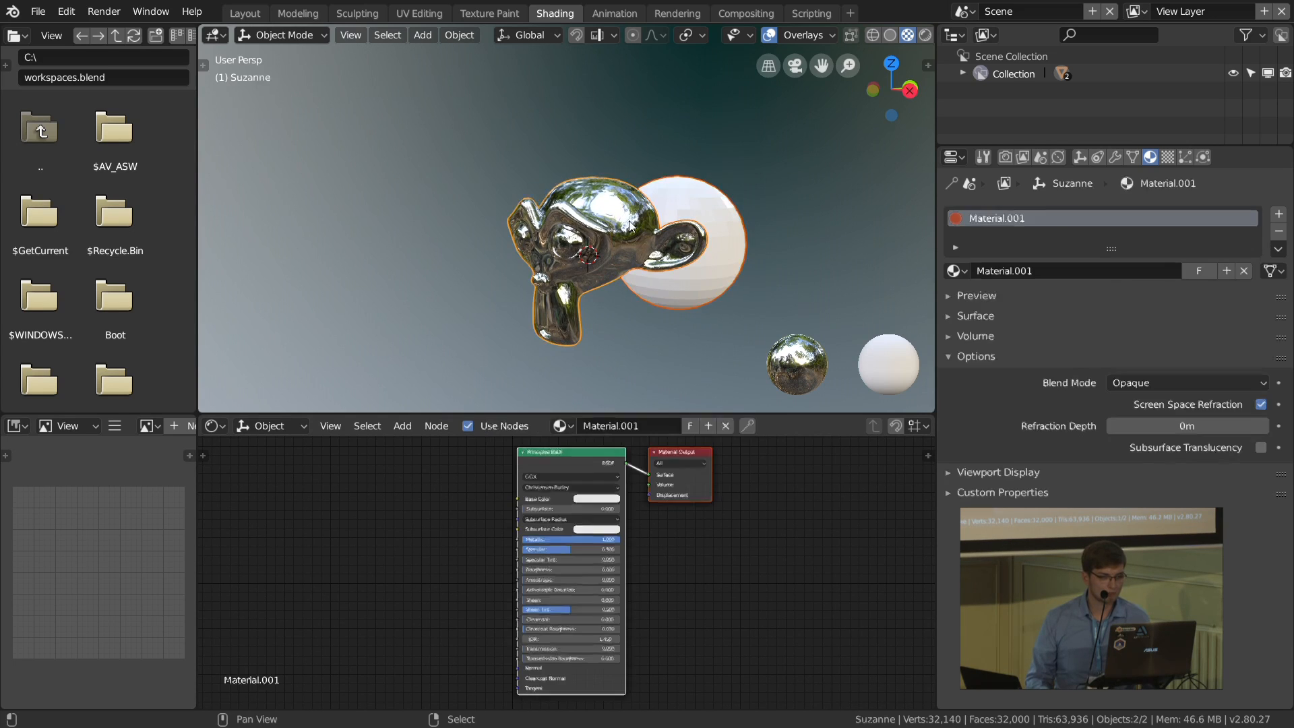
{"action": "key", "text": "Delete"}
{"action": "key", "text": "shift+a"}
{"action": "mouse_move", "coordinate": [596, 252]}
{"action": "left_click", "coordinate": [684, 251]}
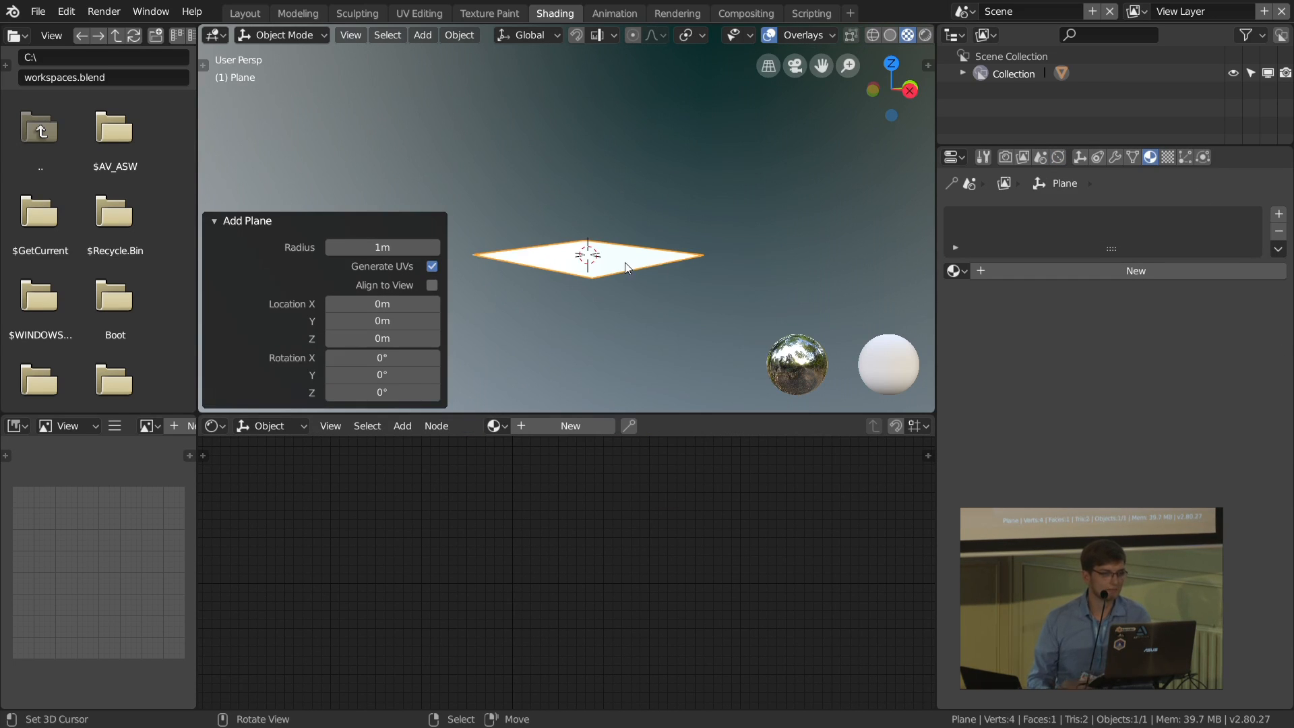
Step: Show the plane's UV layout by editing its mesh with the image editor widened in UV Edit mode, then return to Object Mode
{"action": "scroll", "coordinate": [568, 248], "scroll_direction": "up", "scroll_amount": 4}
{"action": "middle_click_drag", "start_coordinate": [646, 238], "coordinate": [642, 244]}
{"action": "scroll", "coordinate": [642, 243], "scroll_direction": "down", "scroll_amount": 1}
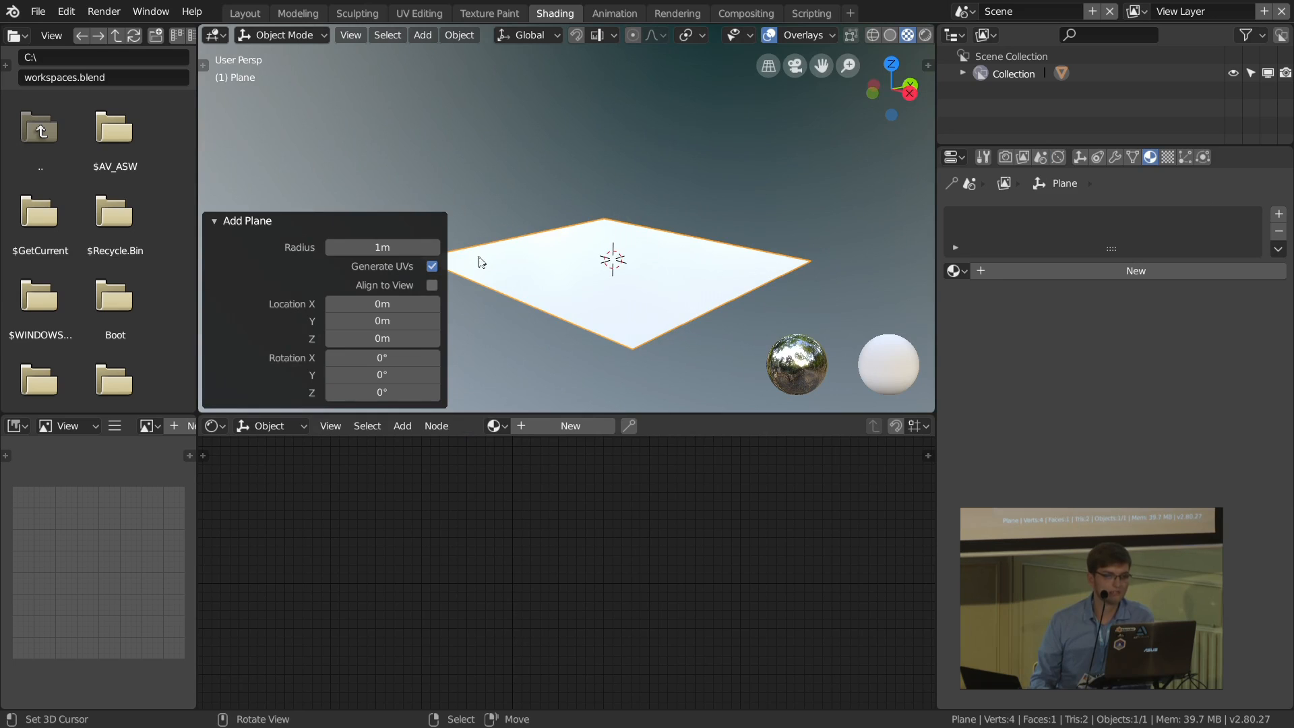
{"action": "middle_click_drag", "start_coordinate": [647, 267], "coordinate": [662, 270]}
{"action": "key", "text": "Tab"}
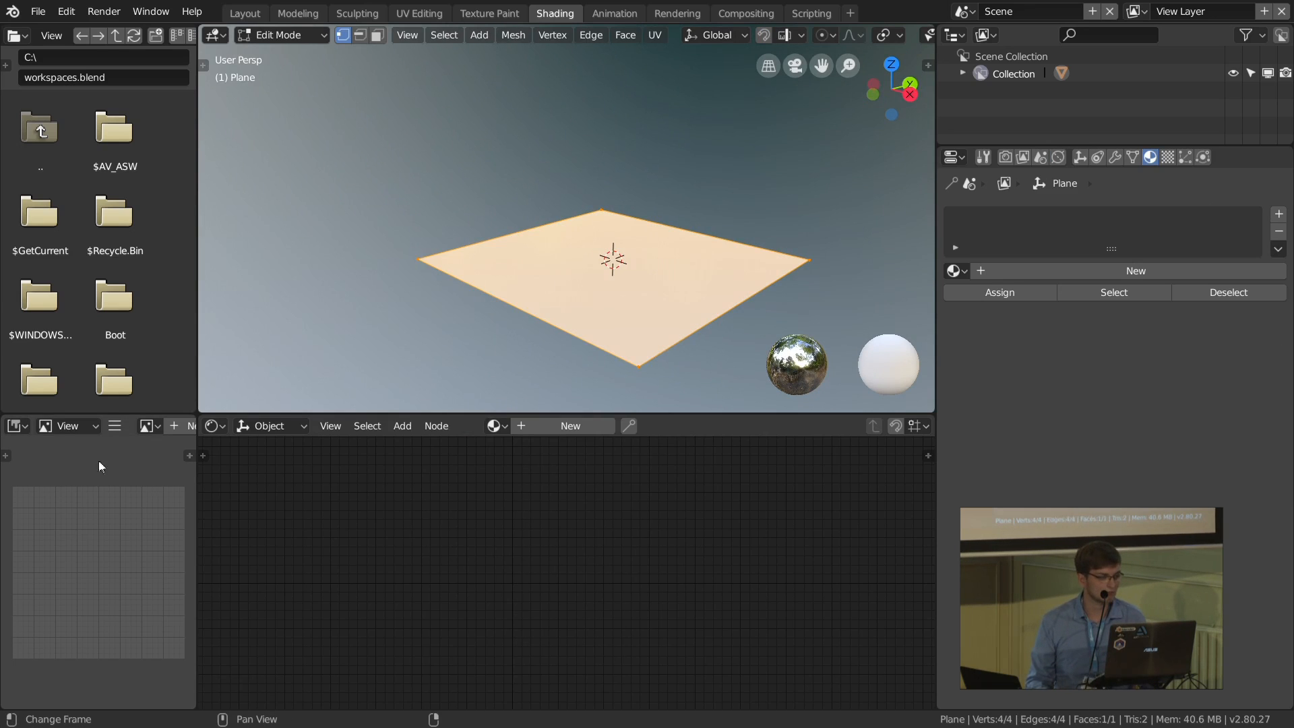
{"action": "left_click", "coordinate": [67, 425]}
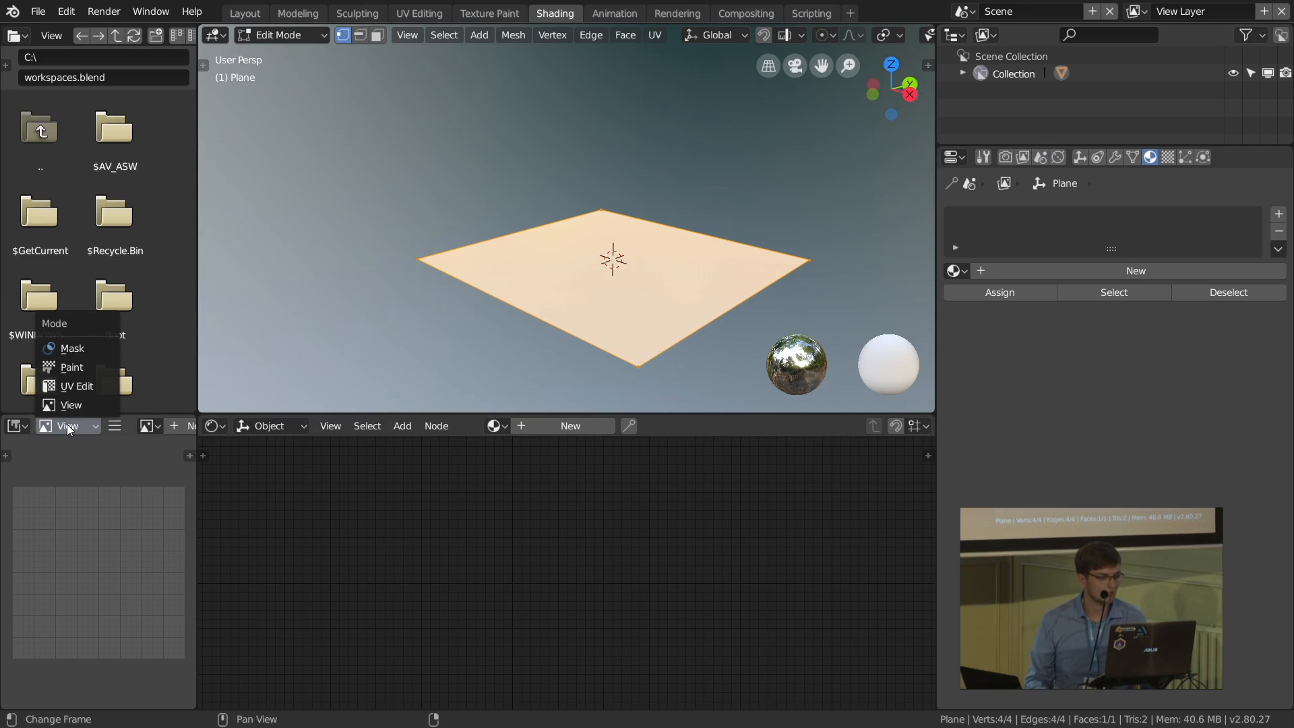
{"action": "left_click", "coordinate": [76, 388]}
{"action": "left_click_drag", "start_coordinate": [195, 481], "coordinate": [313, 483]}
{"action": "scroll", "coordinate": [136, 561], "scroll_direction": "up", "scroll_amount": 1}
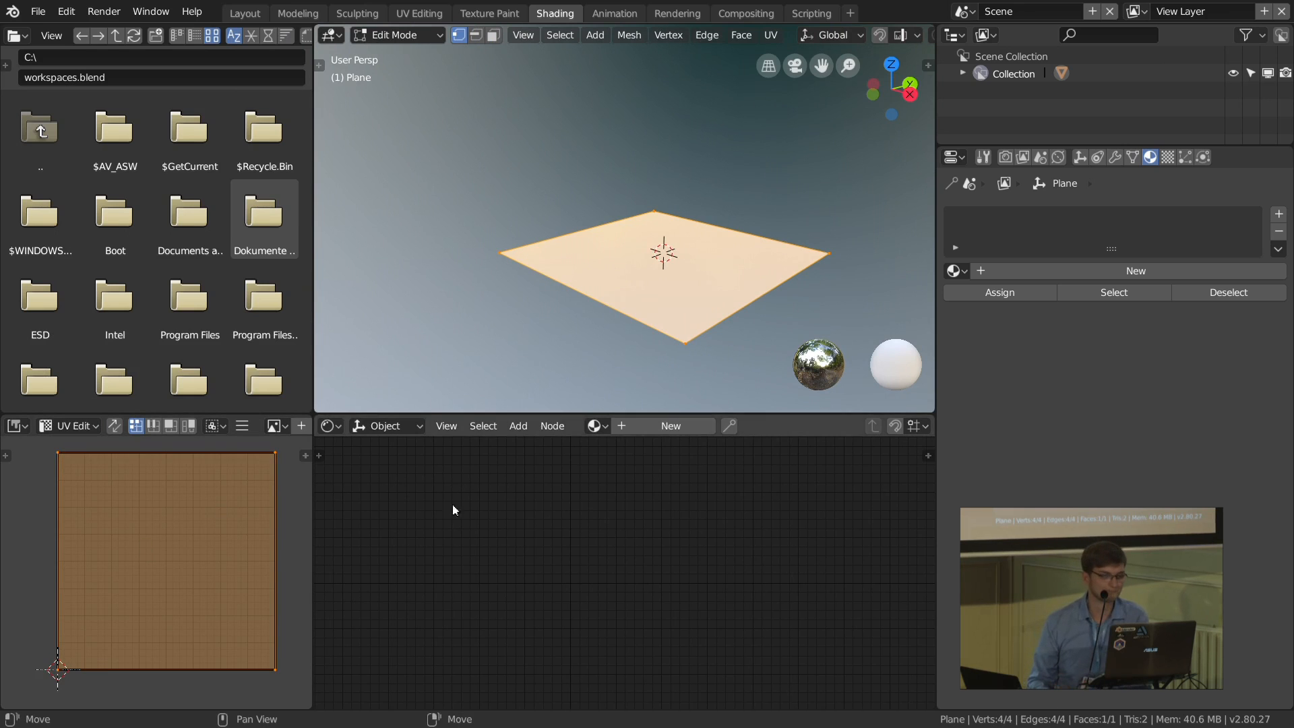
{"action": "scroll", "coordinate": [704, 337], "scroll_direction": "up", "scroll_amount": 1}
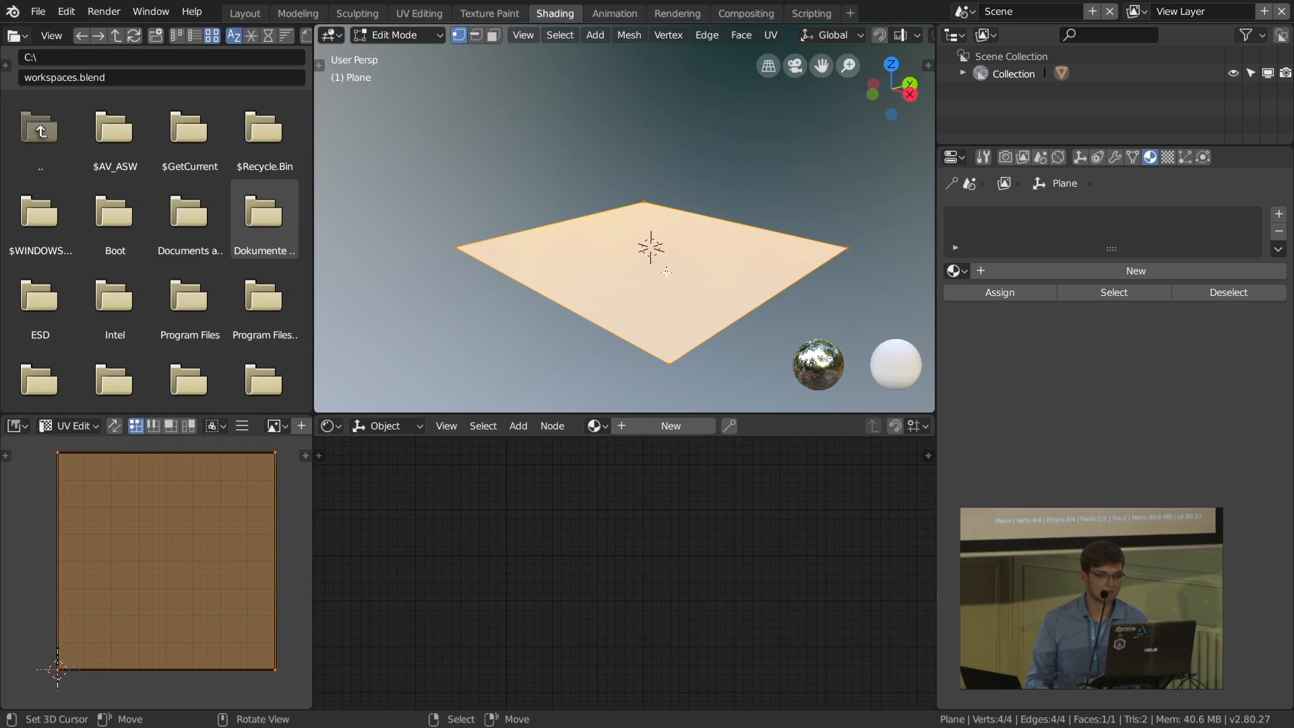
{"action": "key", "text": "Tab"}
Step: Create a new material for the plane and frame its Principled BSDF and Material Output nodes
{"action": "middle_click_drag", "start_coordinate": [677, 370], "coordinate": [663, 317]}
{"action": "left_click", "coordinate": [670, 425]}
{"action": "middle_click_drag", "start_coordinate": [541, 466], "coordinate": [576, 500]}
{"action": "scroll", "coordinate": [576, 498], "scroll_direction": "up", "scroll_amount": 4}
{"action": "middle_click_drag", "start_coordinate": [502, 519], "coordinate": [562, 533]}
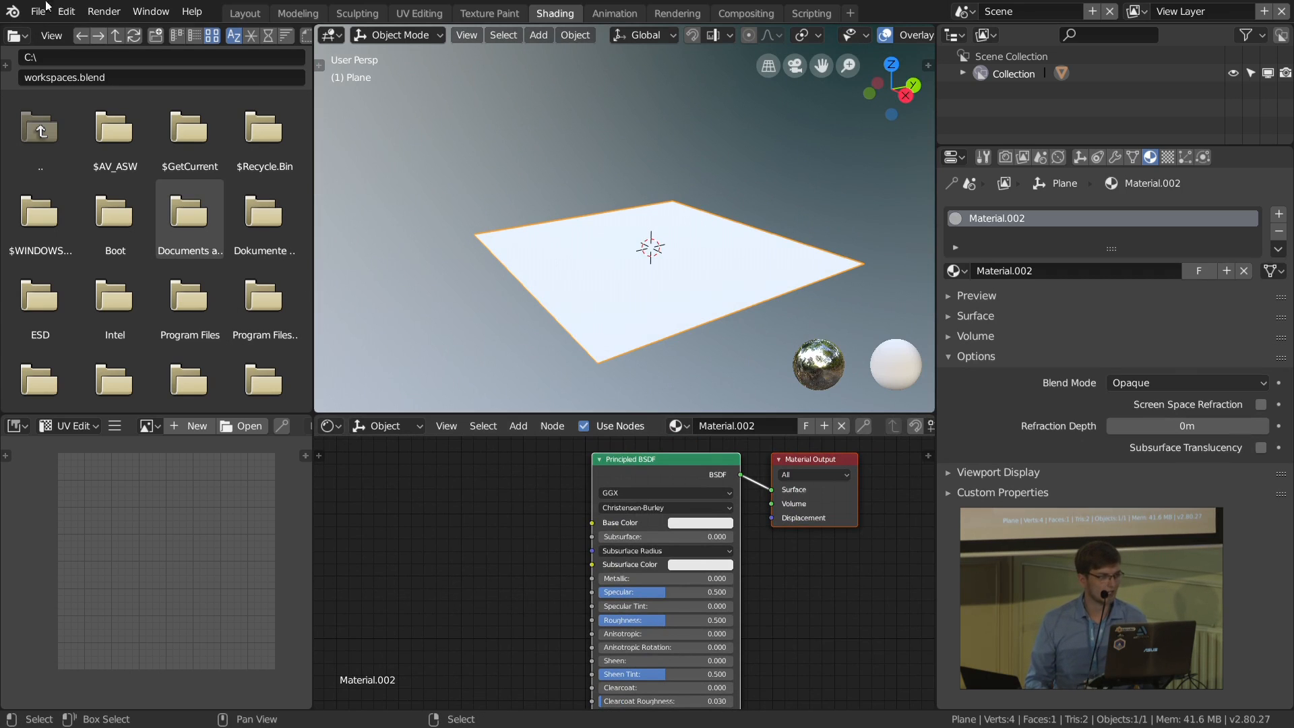
Step: Leave fullscreen, switch to File Explorer and open the tex/rock_08_2k_jpg folder, floating its window over Blender
{"action": "left_click", "coordinate": [104, 12]}
{"action": "mouse_move", "coordinate": [145, 14]}
{"action": "left_click", "coordinate": [202, 75]}
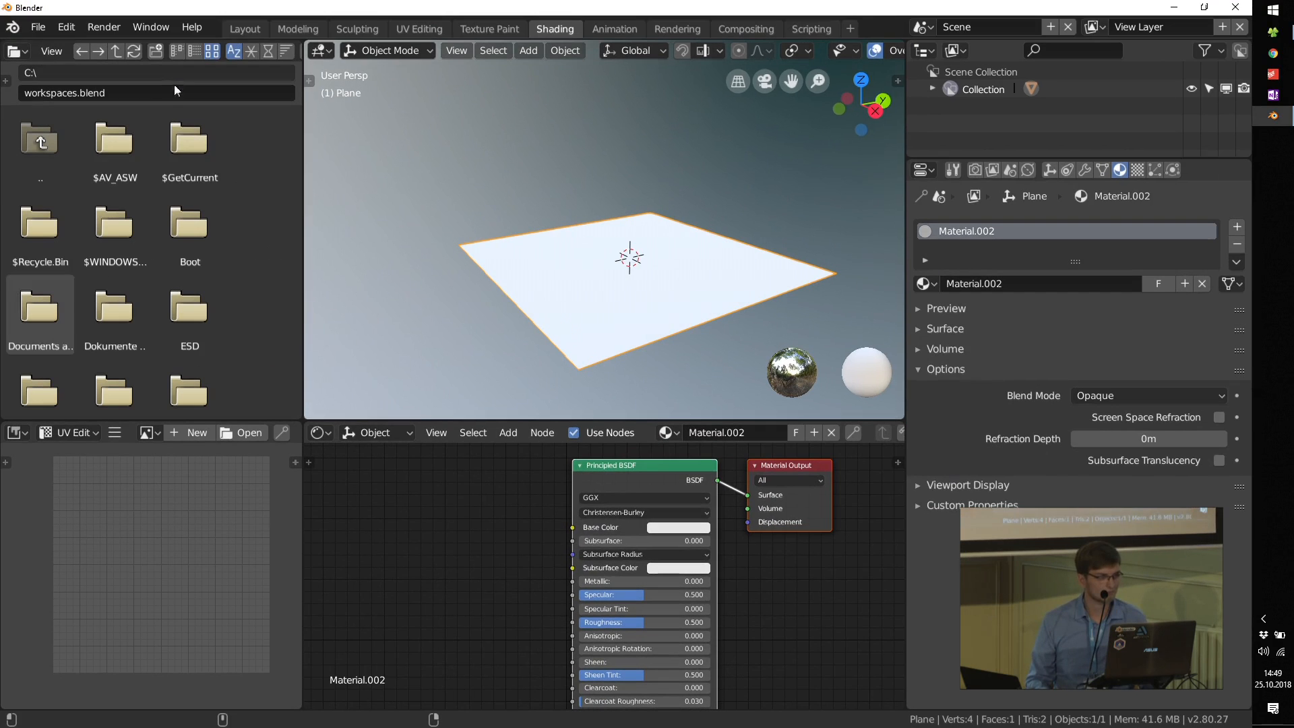
{"action": "left_click", "coordinate": [1278, 36]}
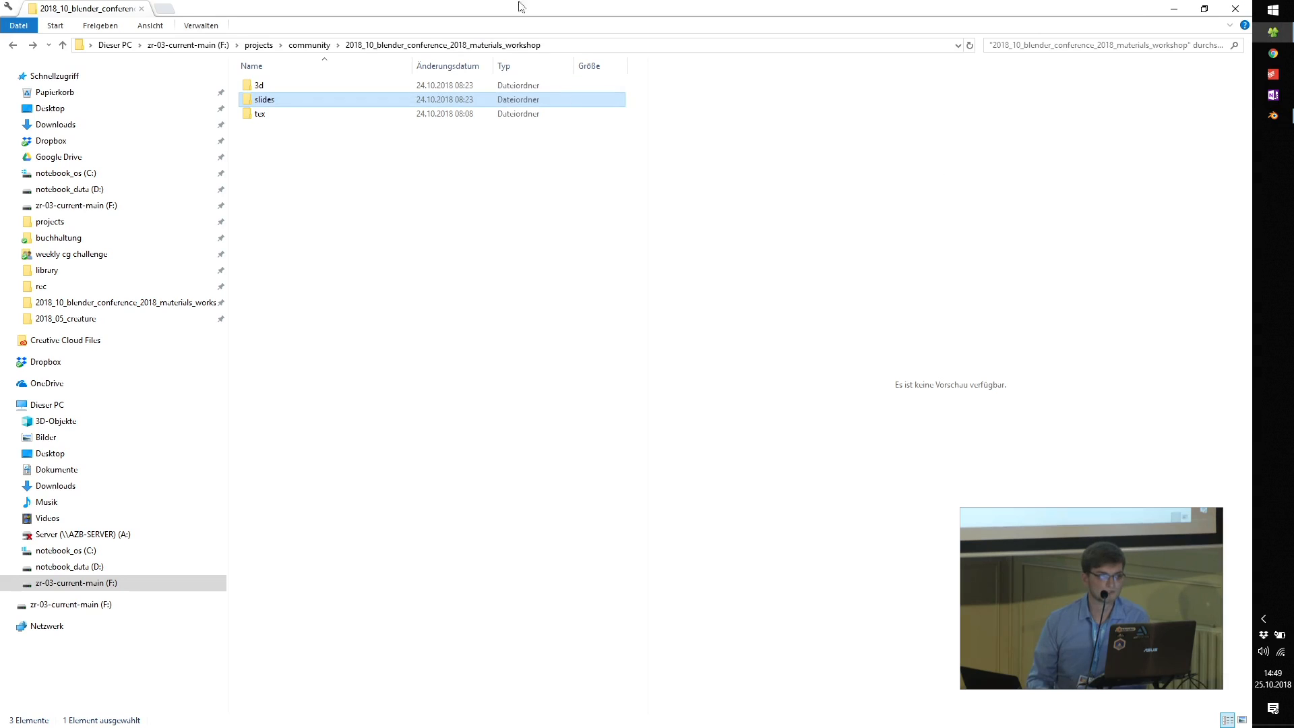
{"action": "left_click", "coordinate": [265, 117]}
{"action": "double_click", "coordinate": [266, 119]}
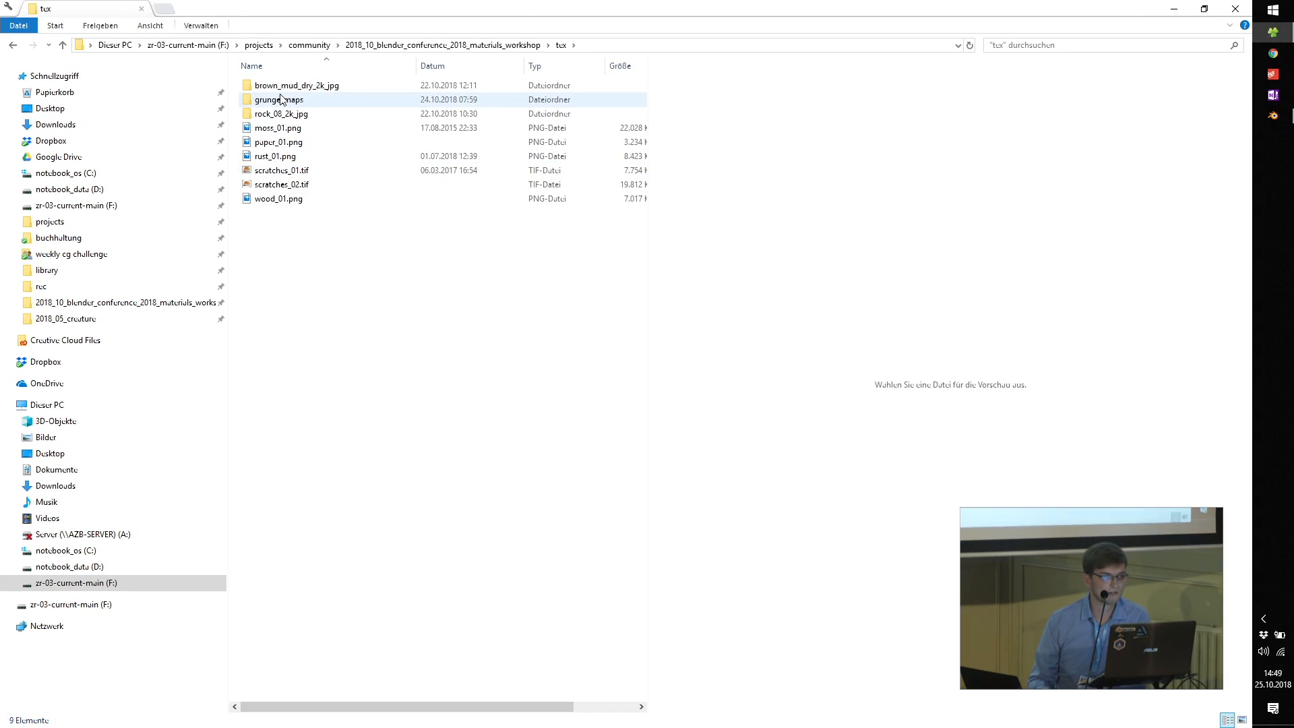
{"action": "left_click", "coordinate": [282, 115]}
{"action": "double_click", "coordinate": [282, 115]}
{"action": "left_click_drag", "start_coordinate": [627, 8], "coordinate": [881, 59]}
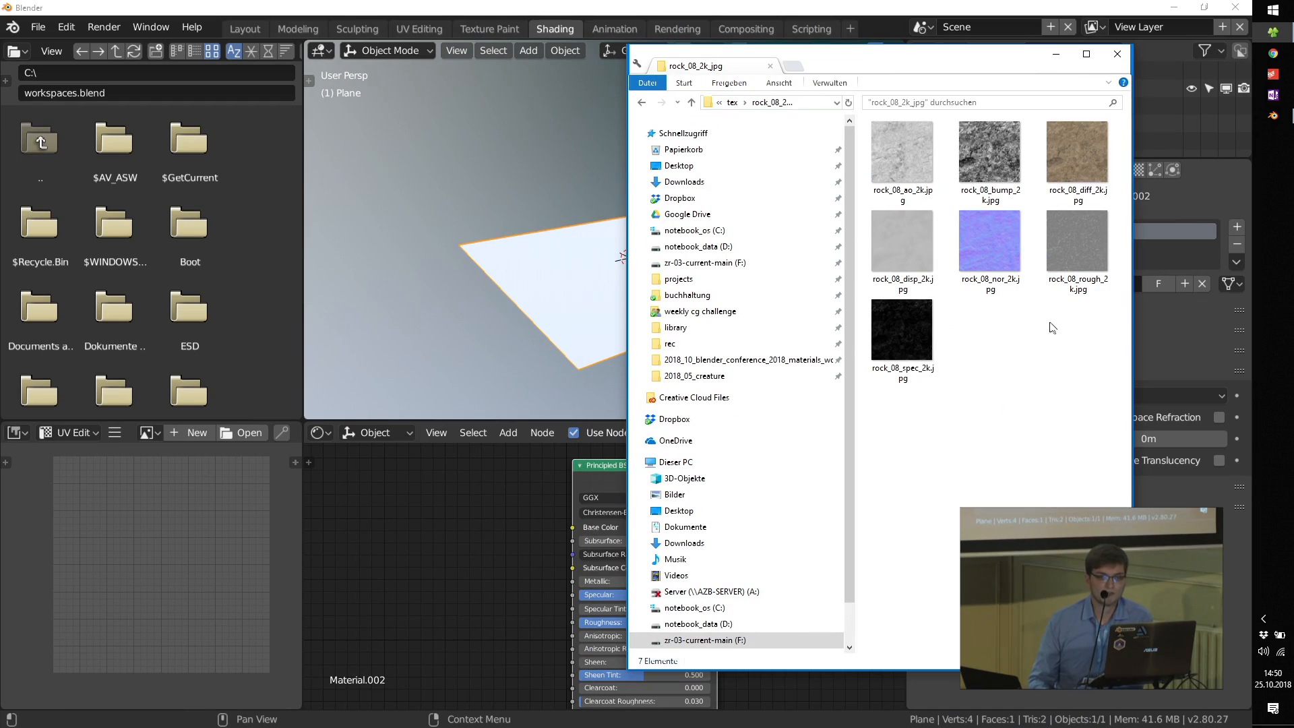
Step: Bring rock_08_diff_2k.jpg, rock_08_rough_2k.jpg and rock_08_bump_2k.jpg into the plane's material as image nodes, with the bump map below the roughness map
{"action": "left_click", "coordinate": [1085, 144]}
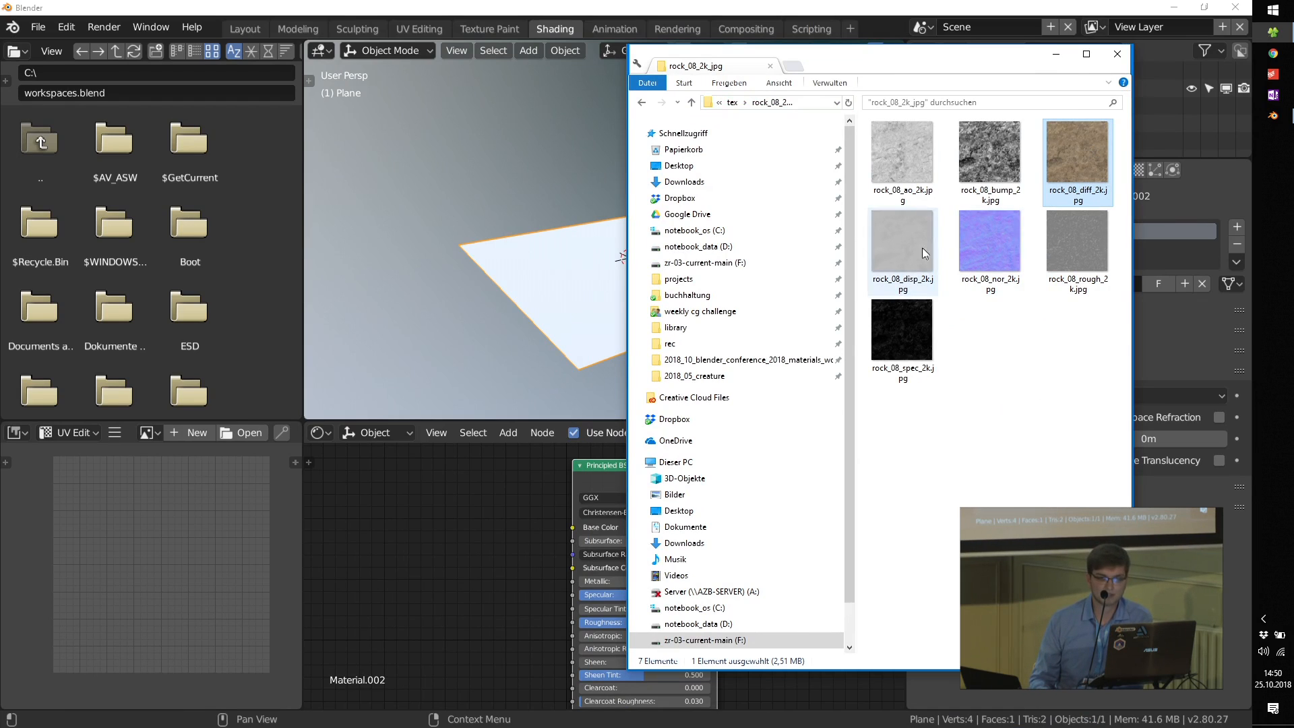
{"action": "left_click", "coordinate": [974, 236]}
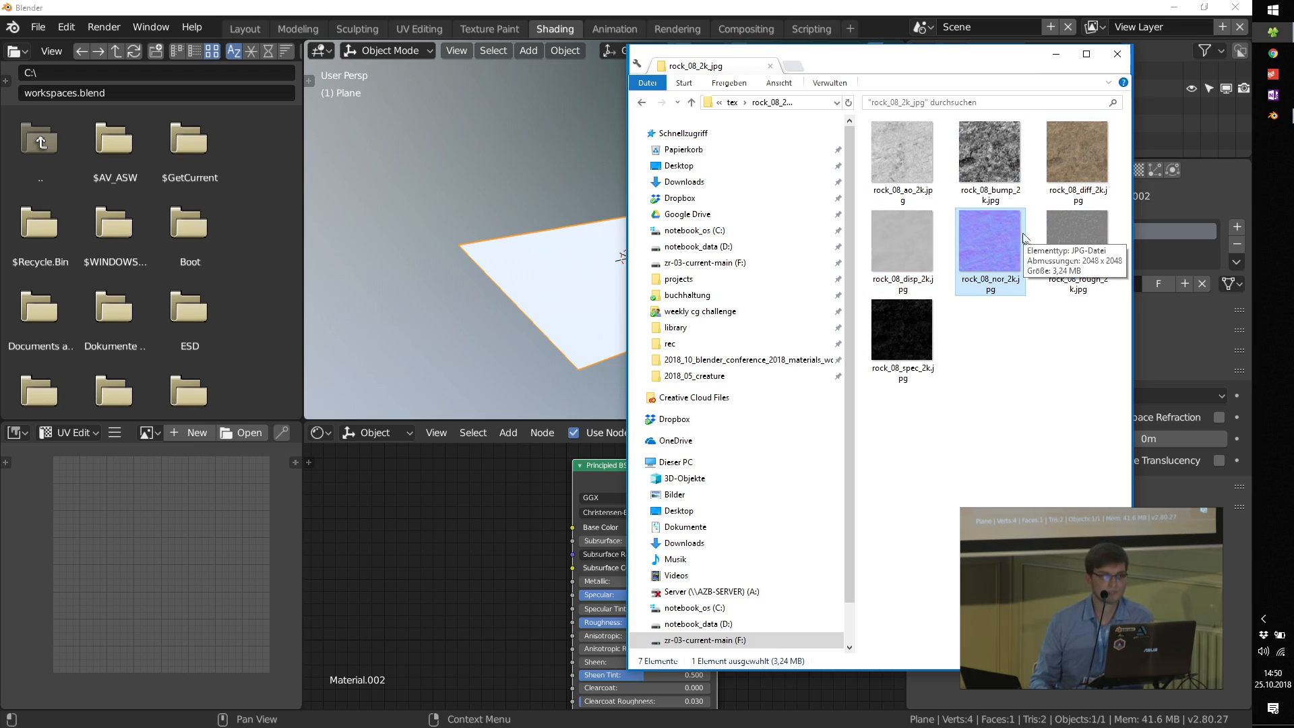
{"action": "left_click_drag", "start_coordinate": [1090, 146], "coordinate": [406, 565]}
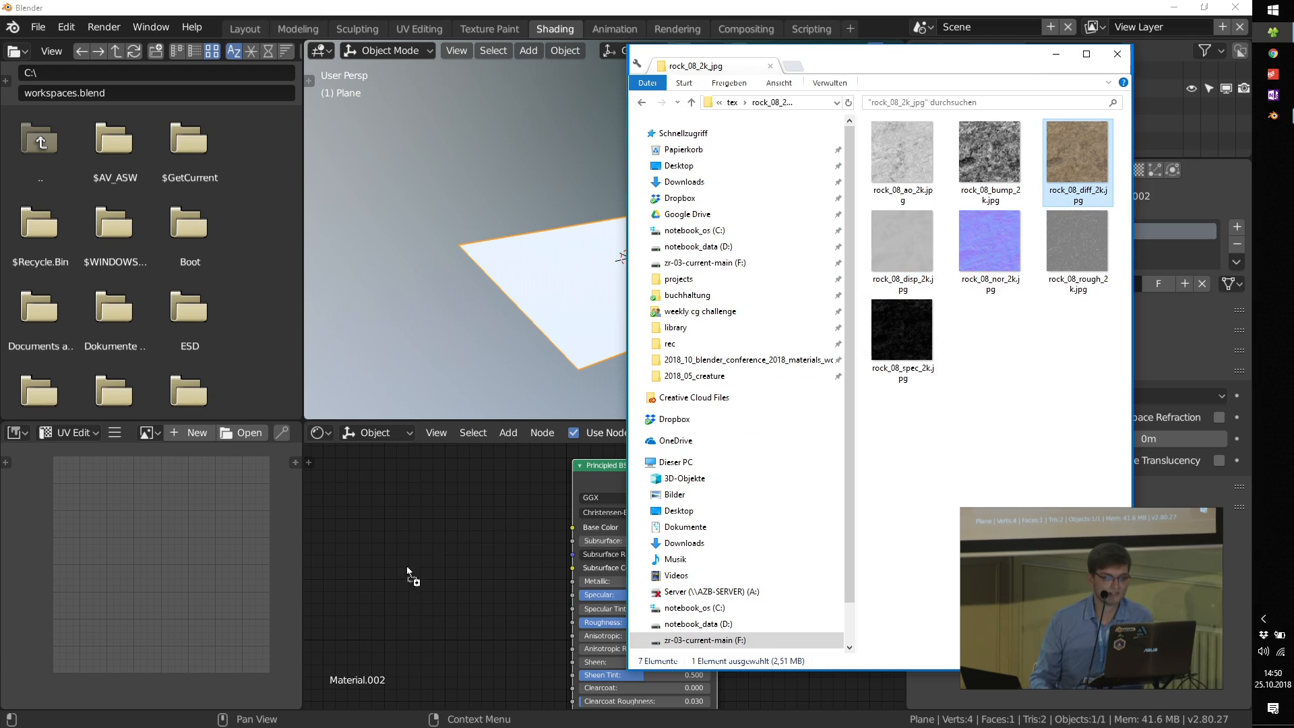
{"action": "left_click_drag", "start_coordinate": [415, 512], "coordinate": [414, 503]}
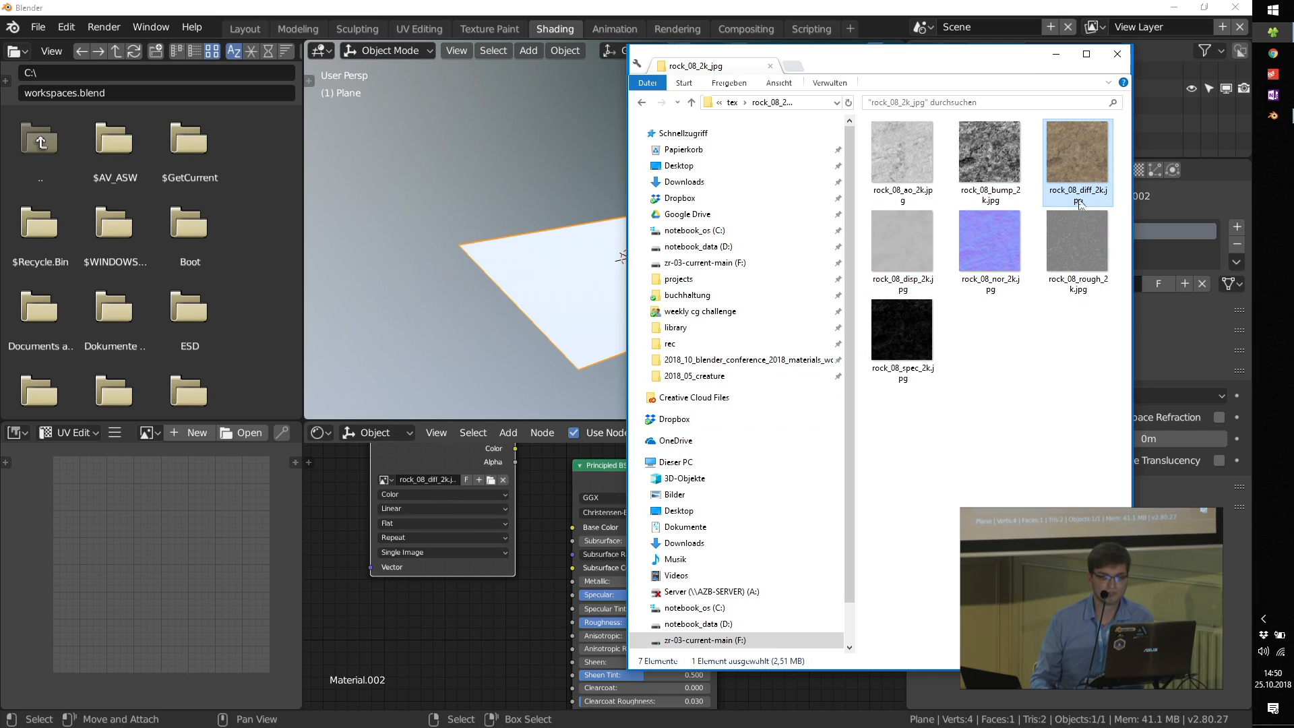
{"action": "left_click_drag", "start_coordinate": [1076, 242], "coordinate": [369, 624]}
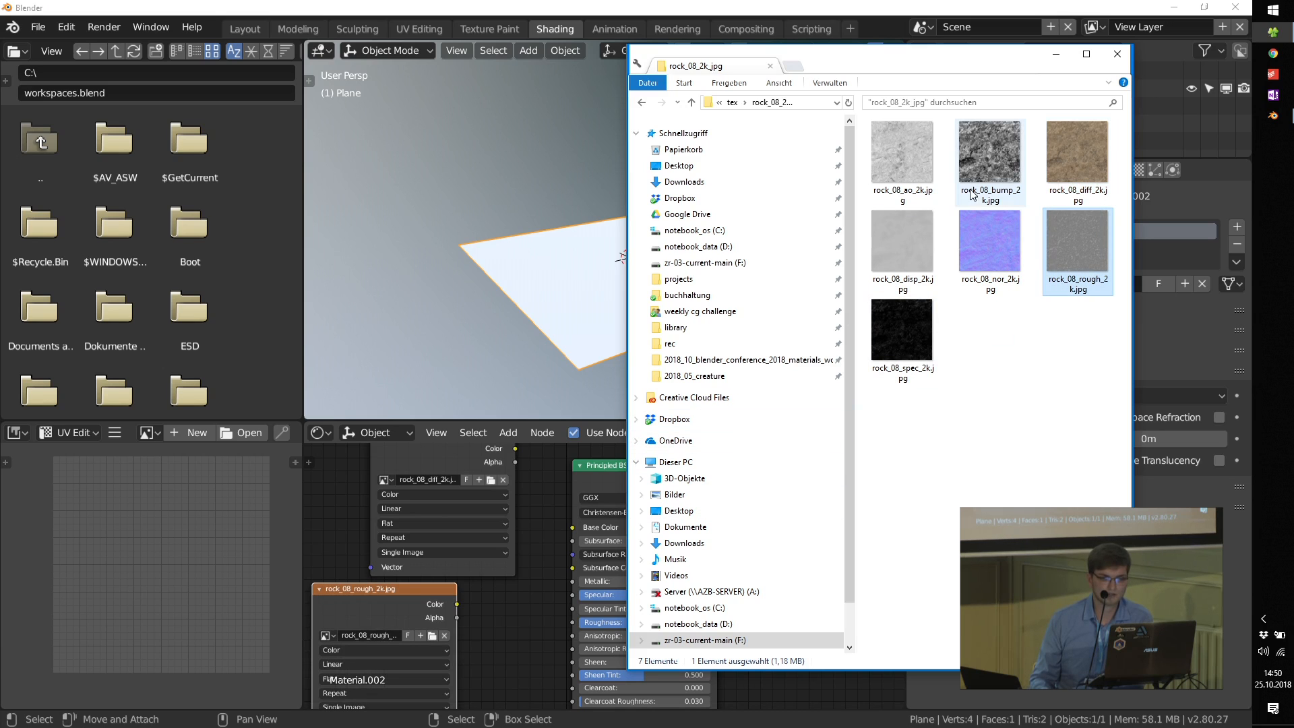
{"action": "left_click_drag", "start_coordinate": [989, 161], "coordinate": [512, 627]}
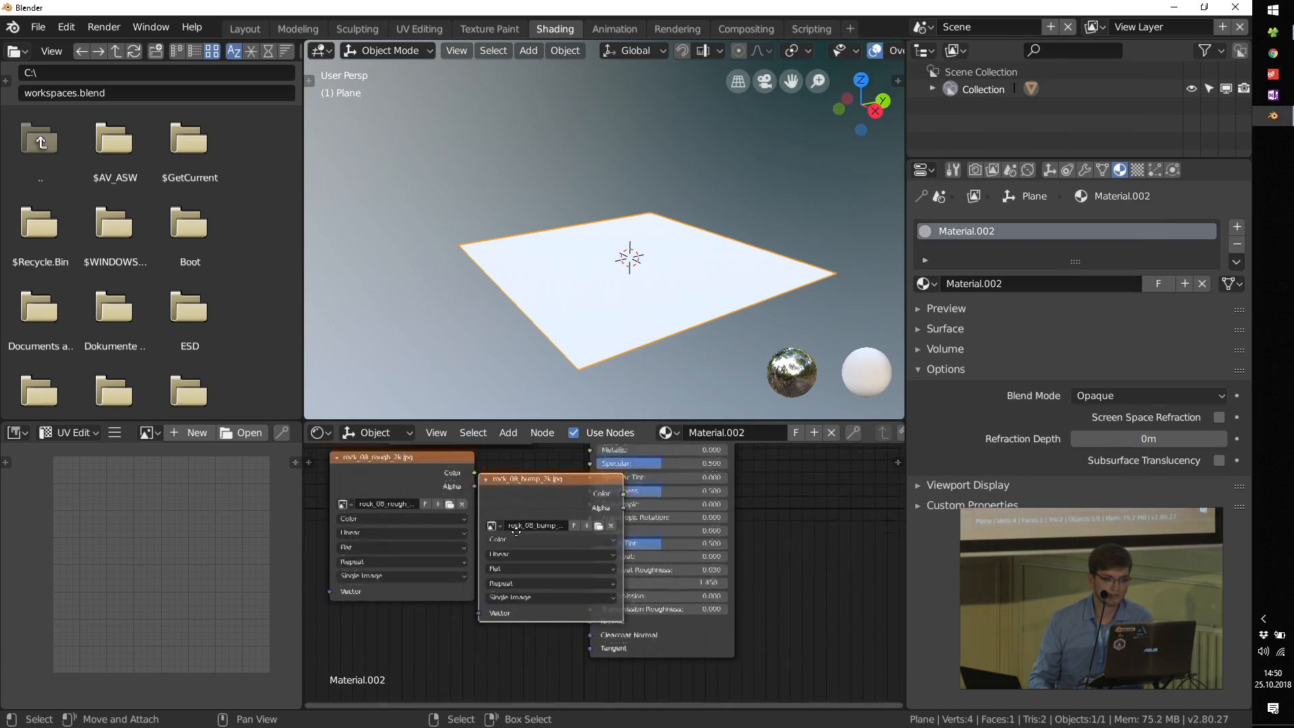
{"action": "left_click", "coordinate": [518, 605]}
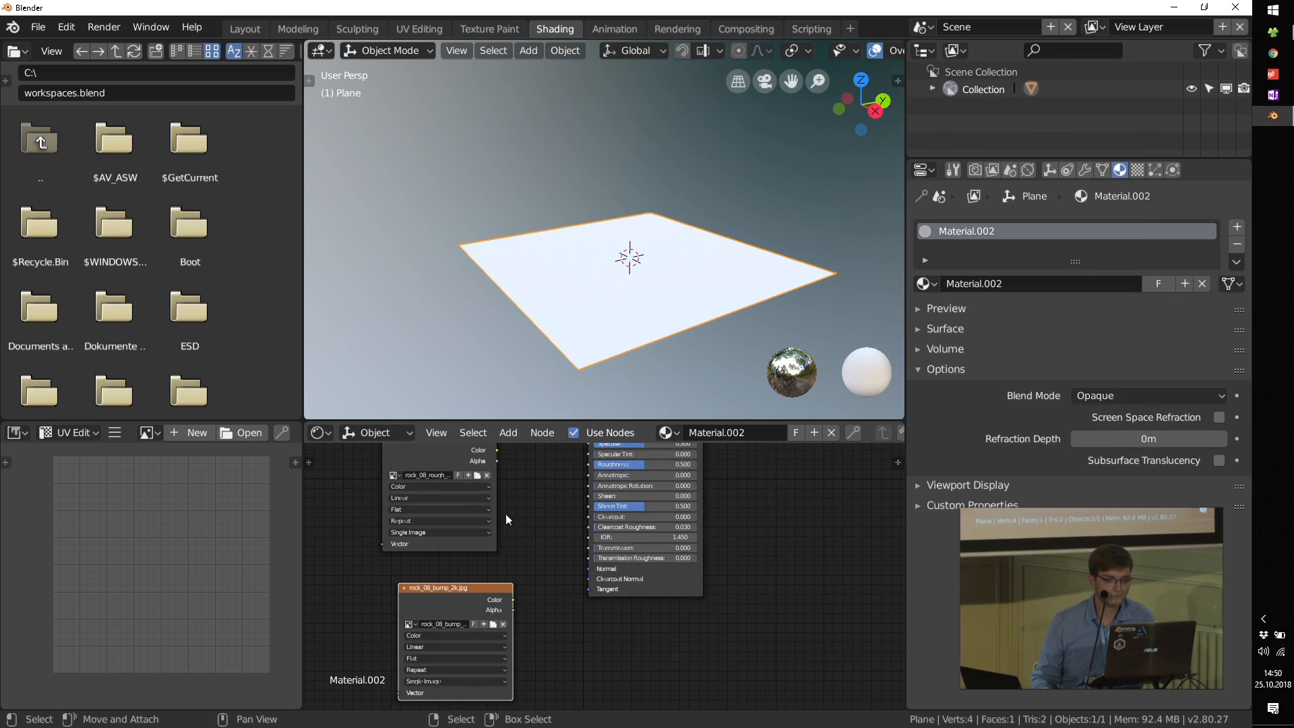
Step: Line up the diffuse and roughness image nodes one above the other, leaving space before the Principled BSDF
{"action": "middle_click_drag", "start_coordinate": [555, 453], "coordinate": [547, 536]}
{"action": "middle_click_drag", "start_coordinate": [563, 483], "coordinate": [558, 539]}
{"action": "scroll", "coordinate": [559, 542], "scroll_direction": "up", "scroll_amount": 4}
{"action": "middle_click_drag", "start_coordinate": [547, 477], "coordinate": [540, 537]}
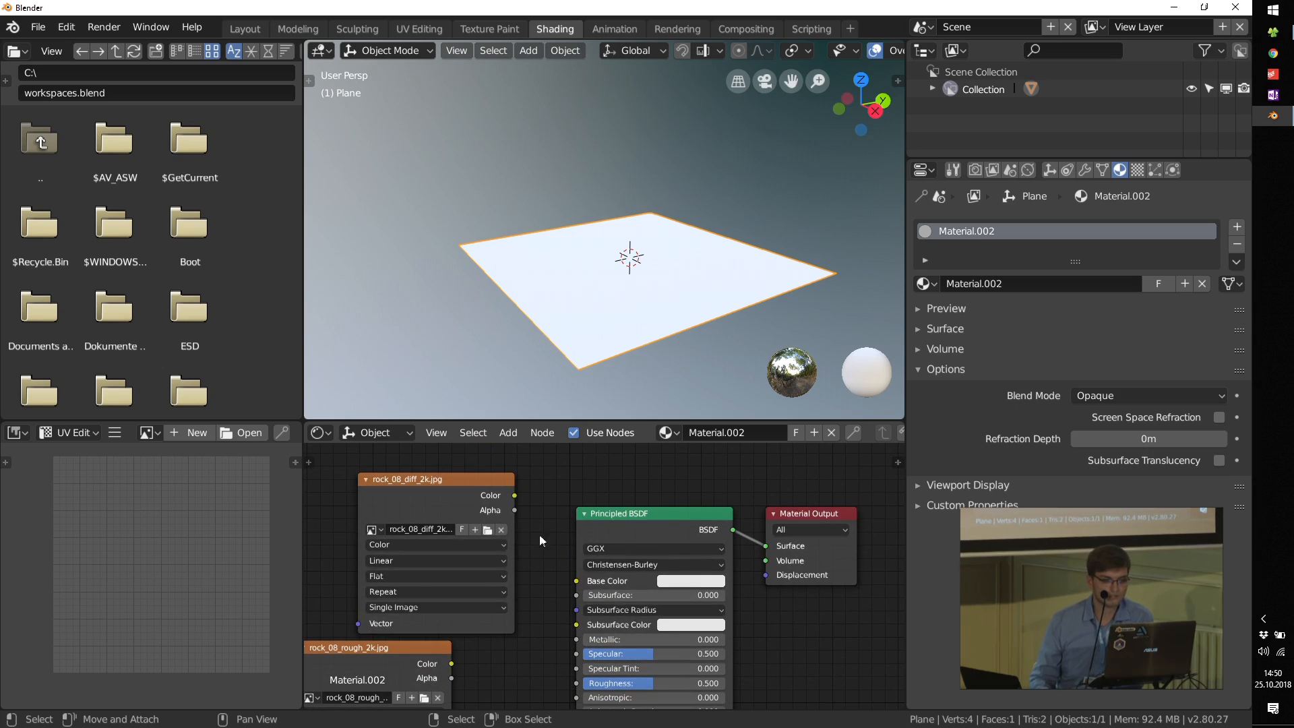
{"action": "left_click_drag", "start_coordinate": [441, 505], "coordinate": [389, 503]}
{"action": "middle_click_drag", "start_coordinate": [362, 567], "coordinate": [391, 556]}
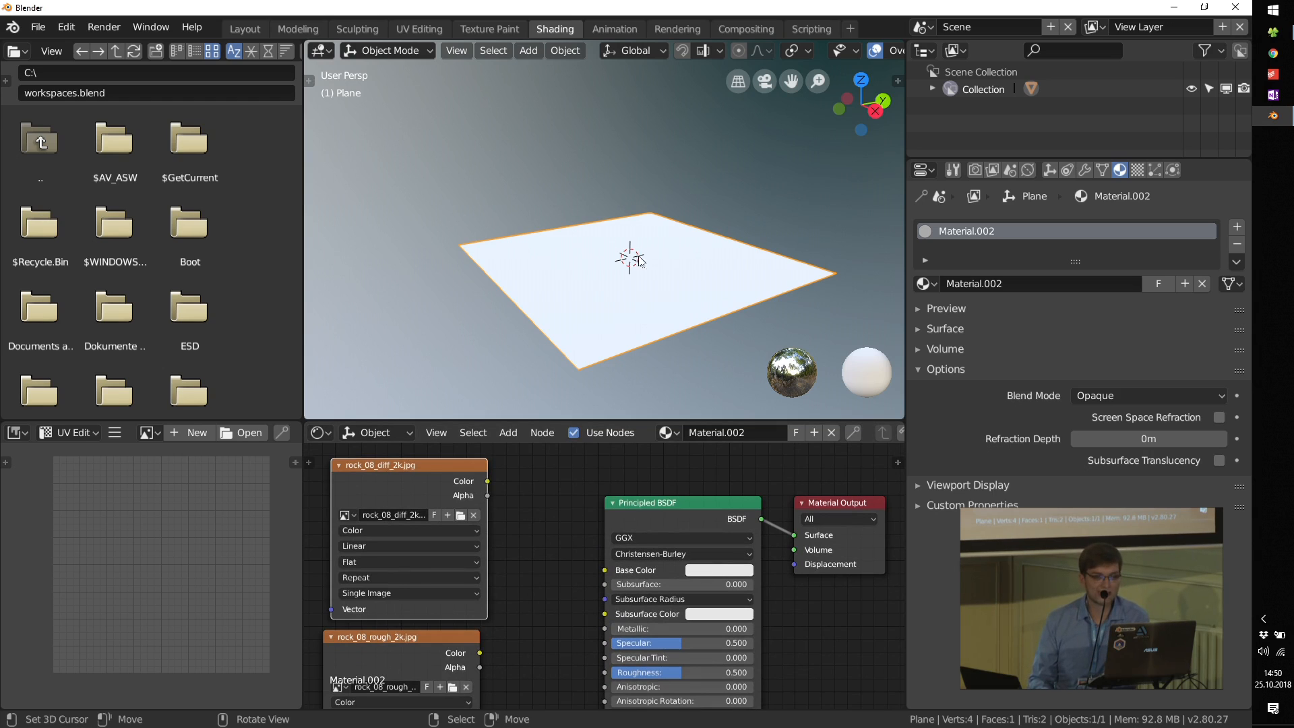
Step: Connect the diffuse image's Color to the Principled BSDF's Base Color and view the rock texture on the plane up close
{"action": "left_click_drag", "start_coordinate": [497, 486], "coordinate": [510, 501]}
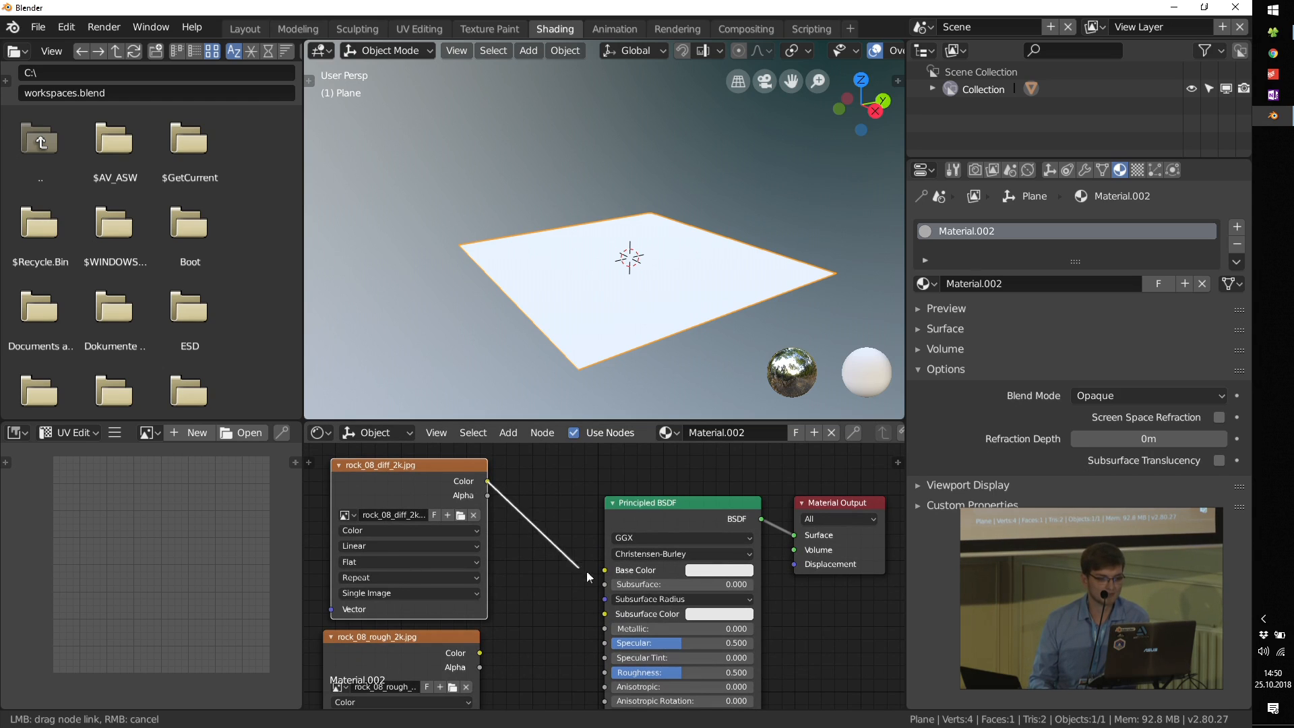
{"action": "left_click_drag", "start_coordinate": [588, 577], "coordinate": [605, 569]}
{"action": "scroll", "coordinate": [620, 300], "scroll_direction": "up", "scroll_amount": 4}
{"action": "middle_click_drag", "start_coordinate": [591, 256], "coordinate": [630, 290]}
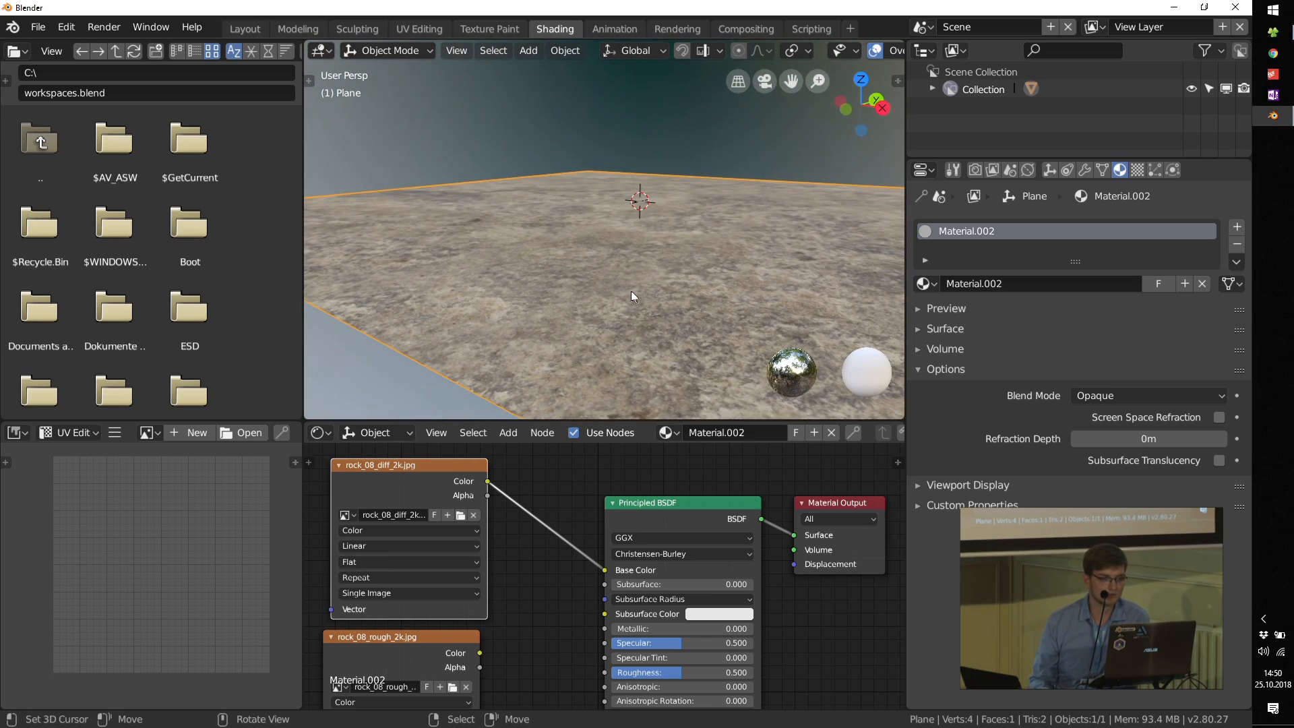
Step: Preview the roughness image alone on the plane through a Viewer node and examine its light and dark areas
{"action": "middle_click_drag", "start_coordinate": [557, 662], "coordinate": [512, 523]}
{"action": "left_click", "coordinate": [458, 517], "text": "ctrl+shift"}
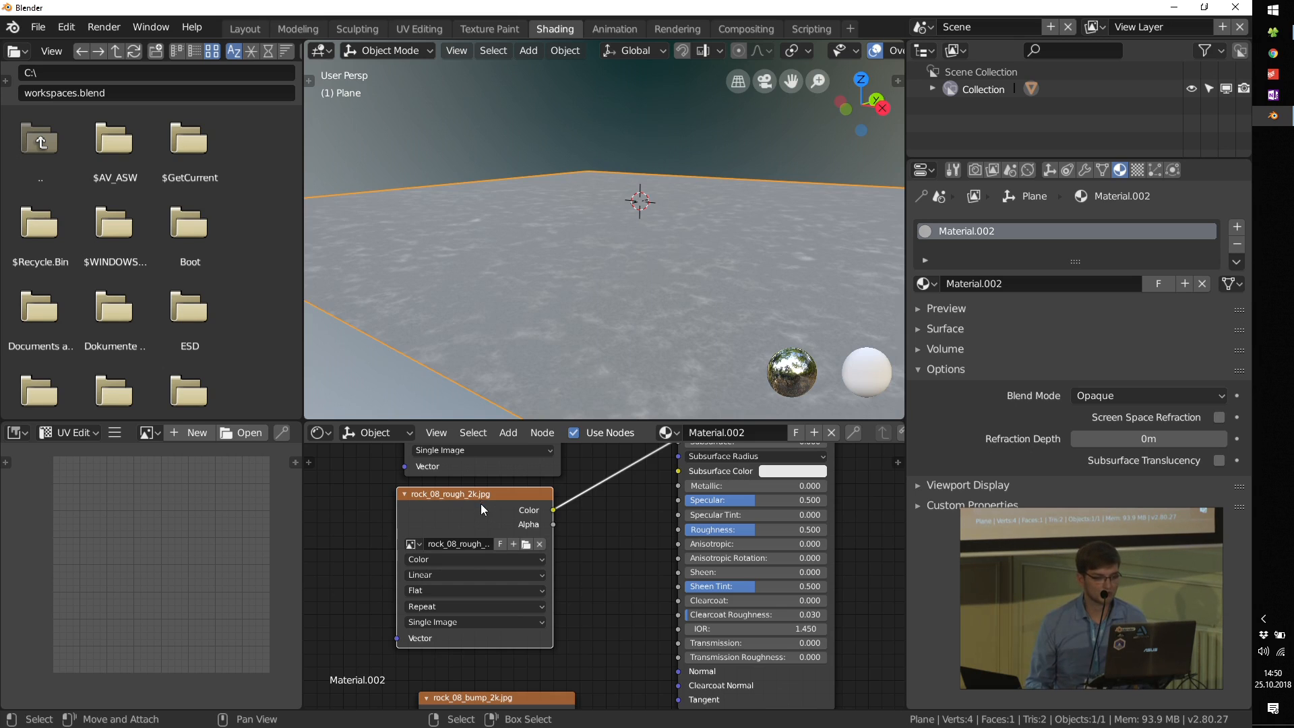
{"action": "middle_click_drag", "start_coordinate": [472, 508], "coordinate": [472, 590]}
{"action": "middle_click_drag", "start_coordinate": [495, 488], "coordinate": [508, 589]}
{"action": "left_click", "coordinate": [495, 522], "text": "ctrl+shift"}
{"action": "middle_click_drag", "start_coordinate": [505, 702], "coordinate": [491, 416]}
{"action": "left_click", "coordinate": [468, 616], "text": "ctrl+shift"}
{"action": "middle_click_drag", "start_coordinate": [497, 516], "coordinate": [508, 671]}
{"action": "left_click", "coordinate": [493, 560], "text": "ctrl+shift"}
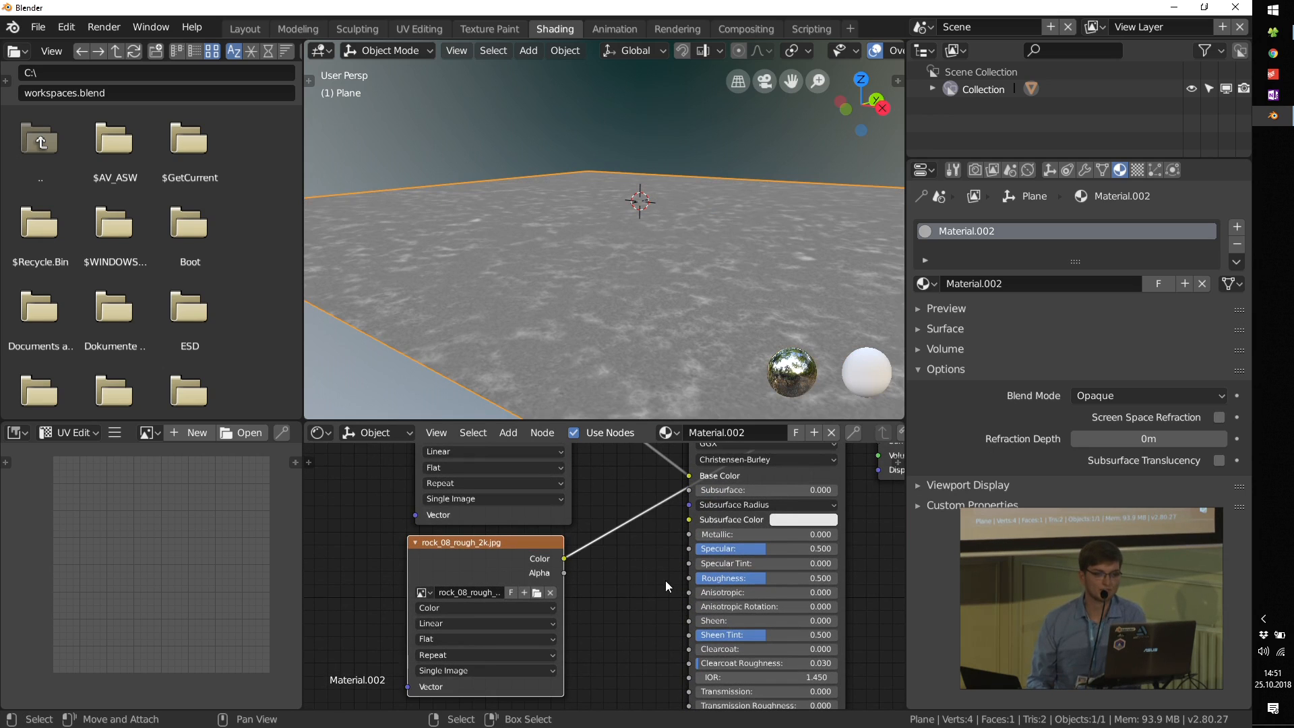
{"action": "scroll", "coordinate": [624, 316], "scroll_direction": "up", "scroll_amount": 2}
{"action": "scroll", "coordinate": [549, 283], "scroll_direction": "up", "scroll_amount": 4}
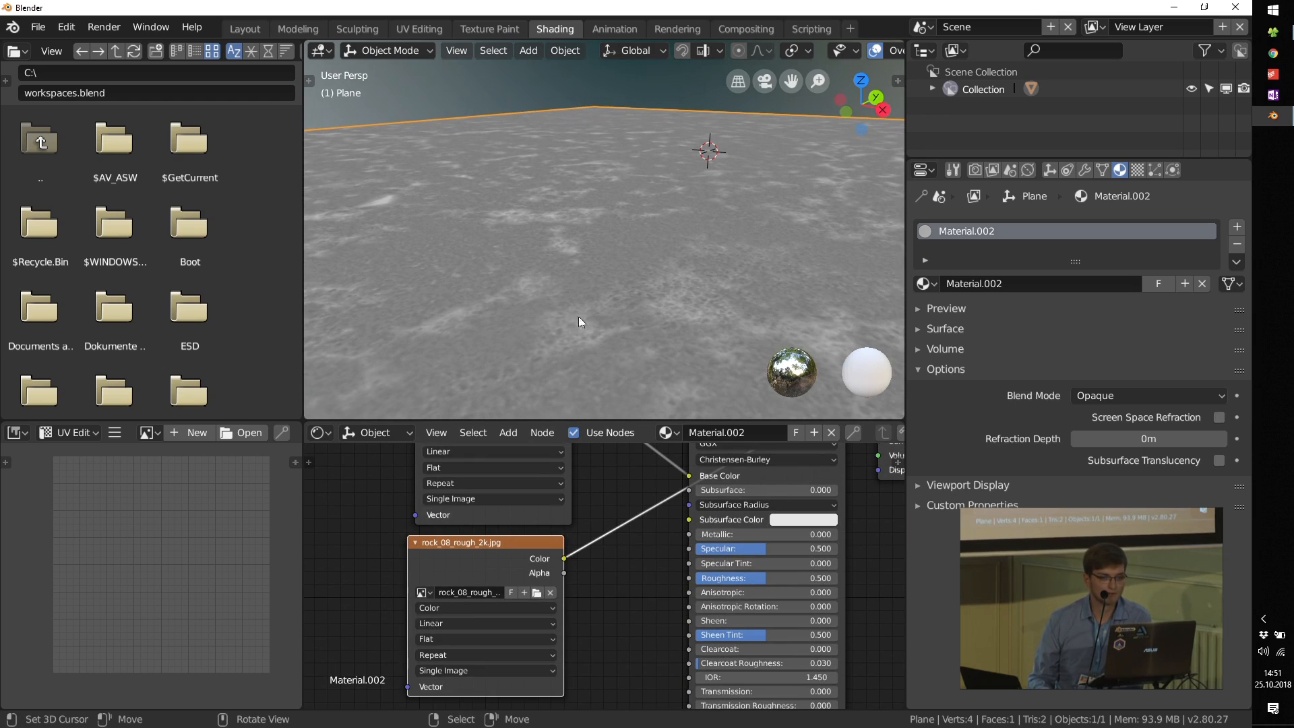
Step: Set the Principled BSDF's Roughness to 0.000
{"action": "middle_click_drag", "start_coordinate": [881, 572], "coordinate": [753, 505]}
{"action": "scroll", "coordinate": [637, 505], "scroll_direction": "up", "scroll_amount": 7}
{"action": "scroll", "coordinate": [632, 526], "scroll_direction": "up", "scroll_amount": 3}
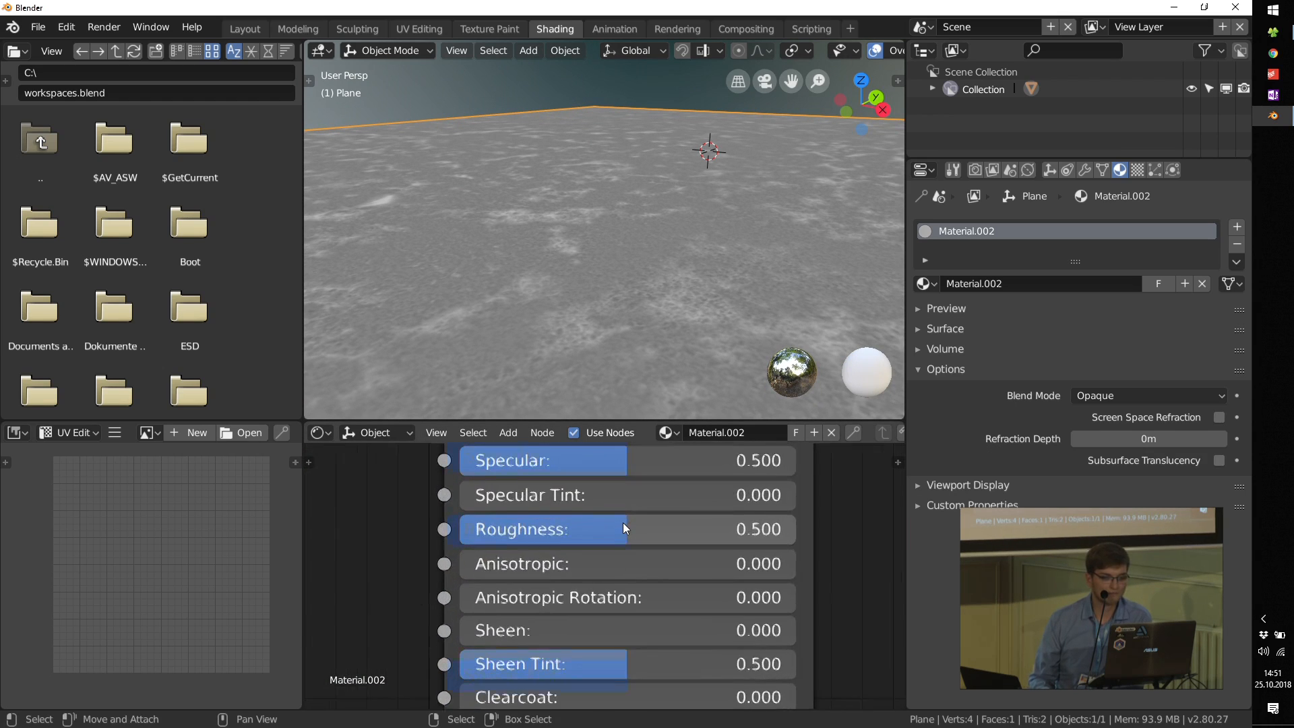
{"action": "left_click_drag", "start_coordinate": [608, 549], "coordinate": [441, 550]}
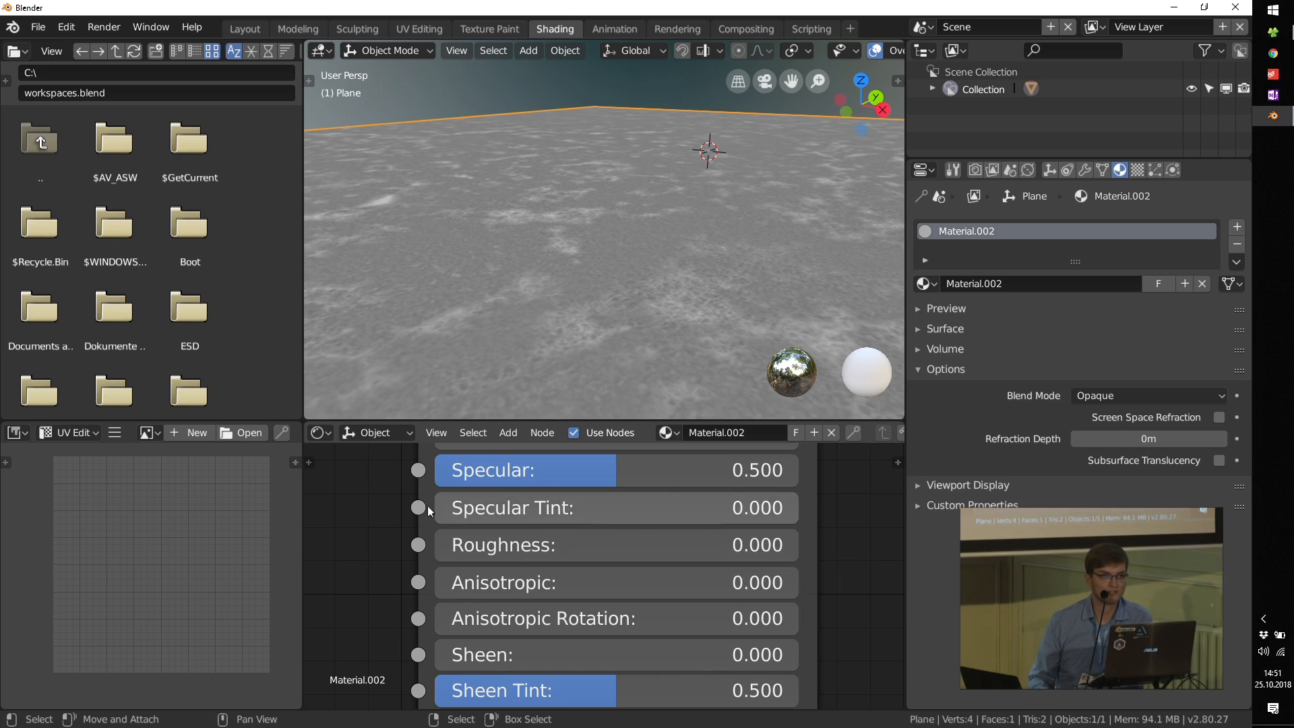
Step: Connect the roughness image's Color to the Principled BSDF's Roughness input
{"action": "scroll", "coordinate": [376, 537], "scroll_direction": "down", "scroll_amount": 4}
{"action": "middle_click_drag", "start_coordinate": [376, 533], "coordinate": [587, 580]}
{"action": "scroll", "coordinate": [581, 507], "scroll_direction": "up", "scroll_amount": 2}
{"action": "left_click_drag", "start_coordinate": [497, 566], "coordinate": [501, 570]}
{"action": "left_click_drag", "start_coordinate": [628, 593], "coordinate": [633, 589]}
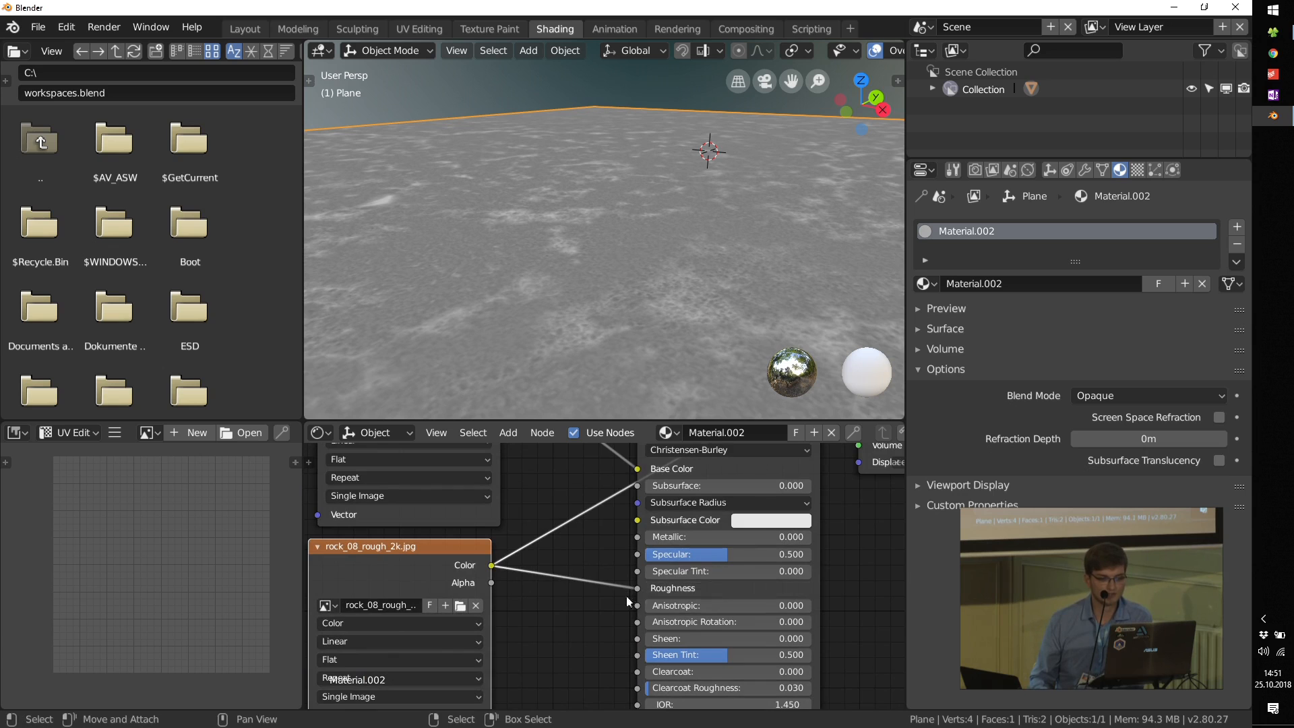
{"action": "scroll", "coordinate": [674, 599], "scroll_direction": "up", "scroll_amount": 2}
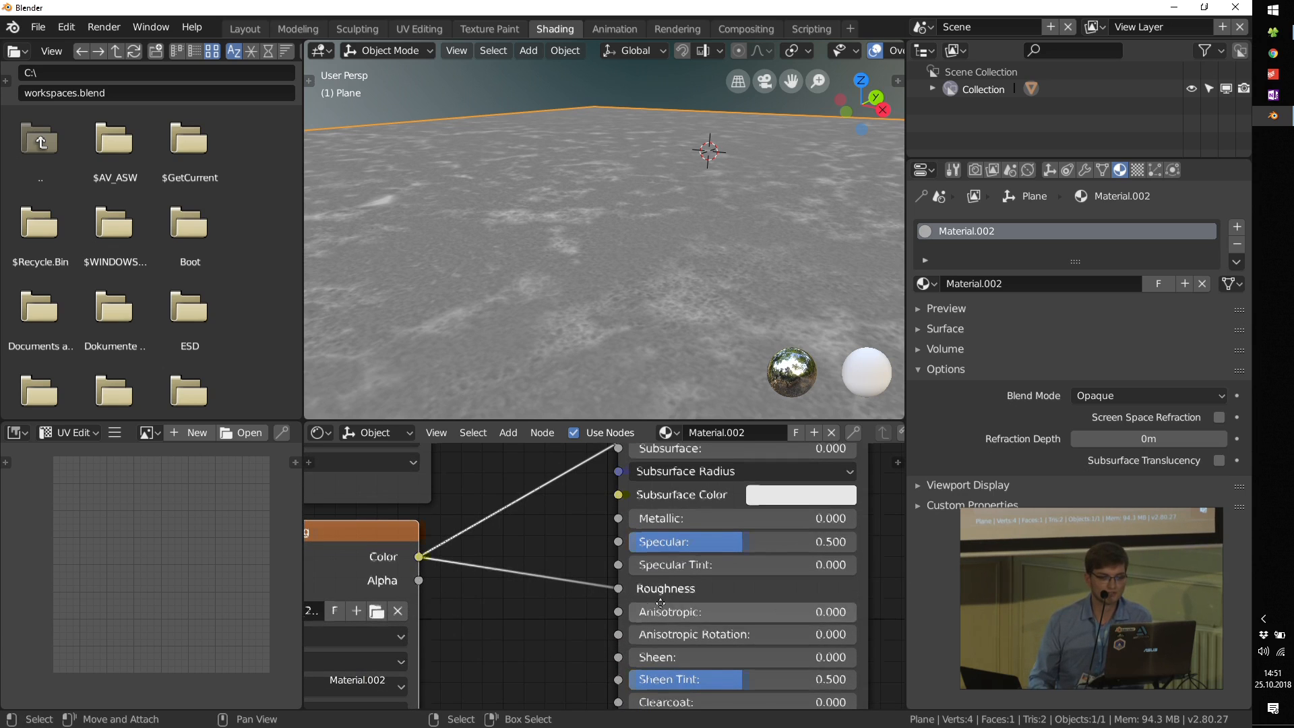
{"action": "scroll", "coordinate": [600, 573], "scroll_direction": "down", "scroll_amount": 2}
{"action": "scroll", "coordinate": [602, 539], "scroll_direction": "down", "scroll_amount": 2}
Step: Switch the plane's preview back to the Principled BSDF and inspect the surface reflections from several angles
{"action": "middle_click_drag", "start_coordinate": [601, 512], "coordinate": [580, 596]}
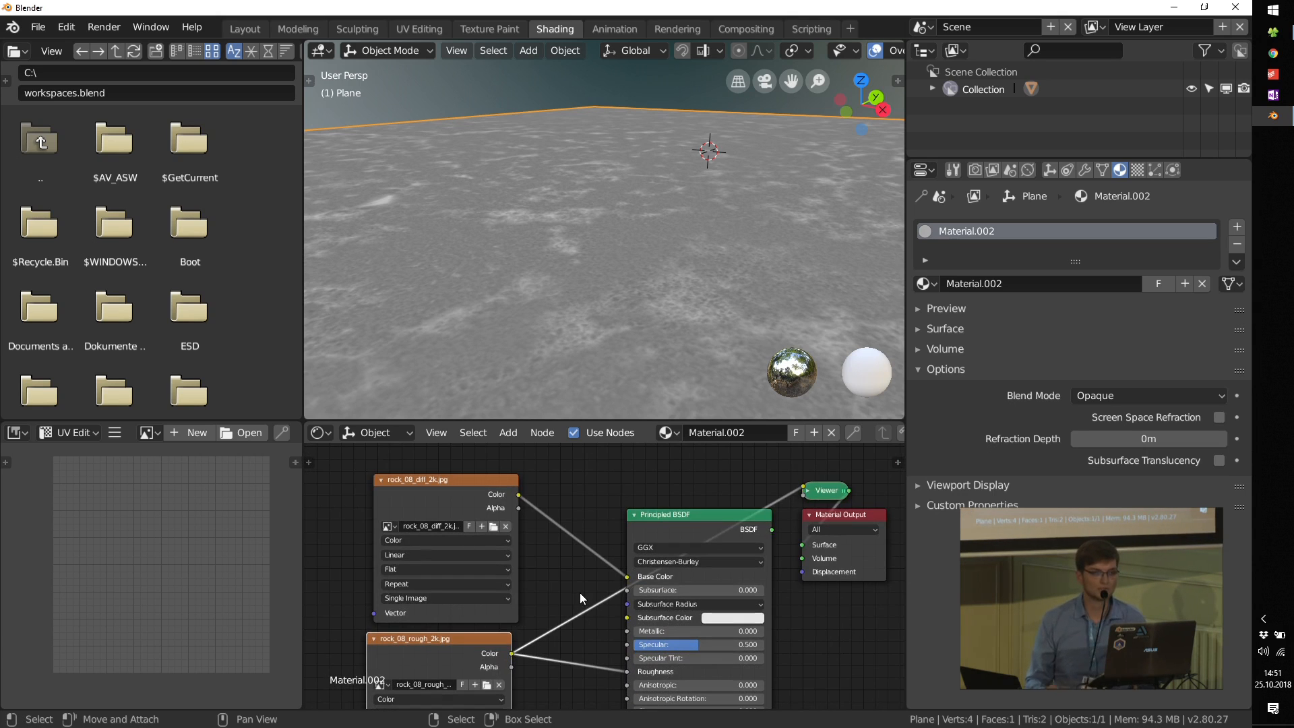
{"action": "left_click", "coordinate": [702, 525], "text": "ctrl+shift"}
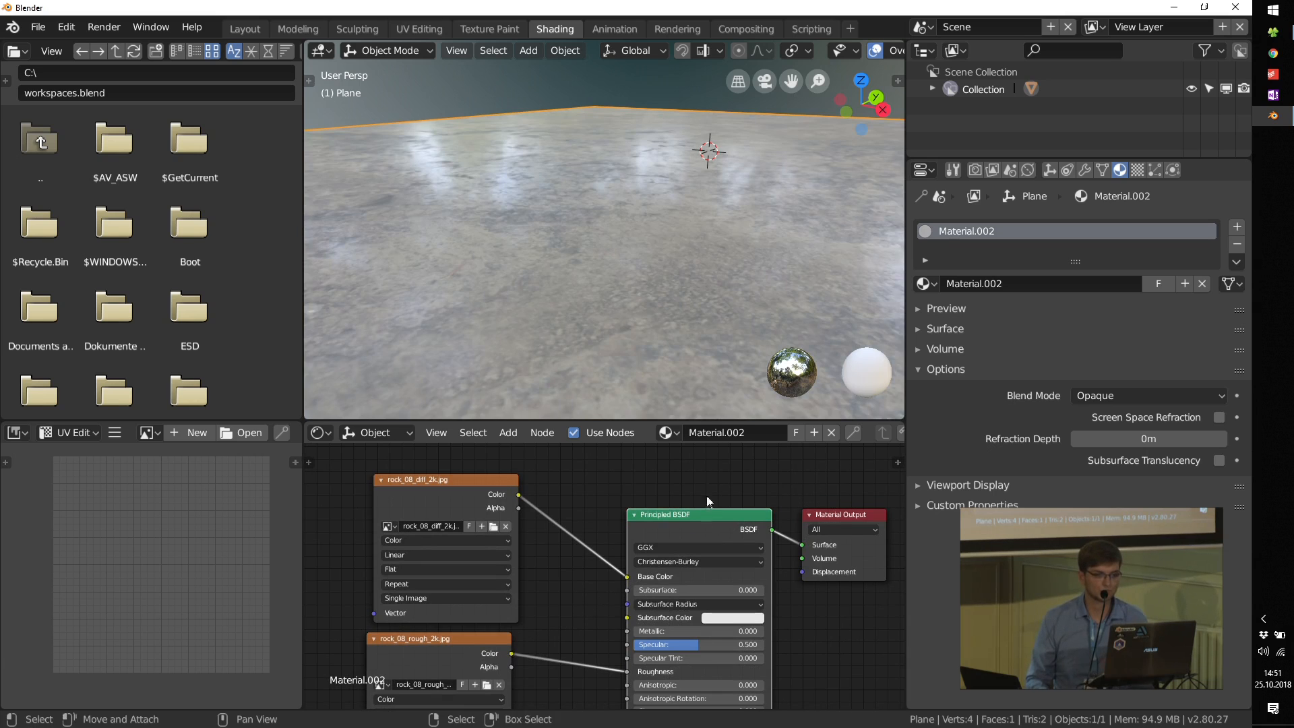
{"action": "middle_click_drag", "start_coordinate": [709, 290], "coordinate": [689, 273]}
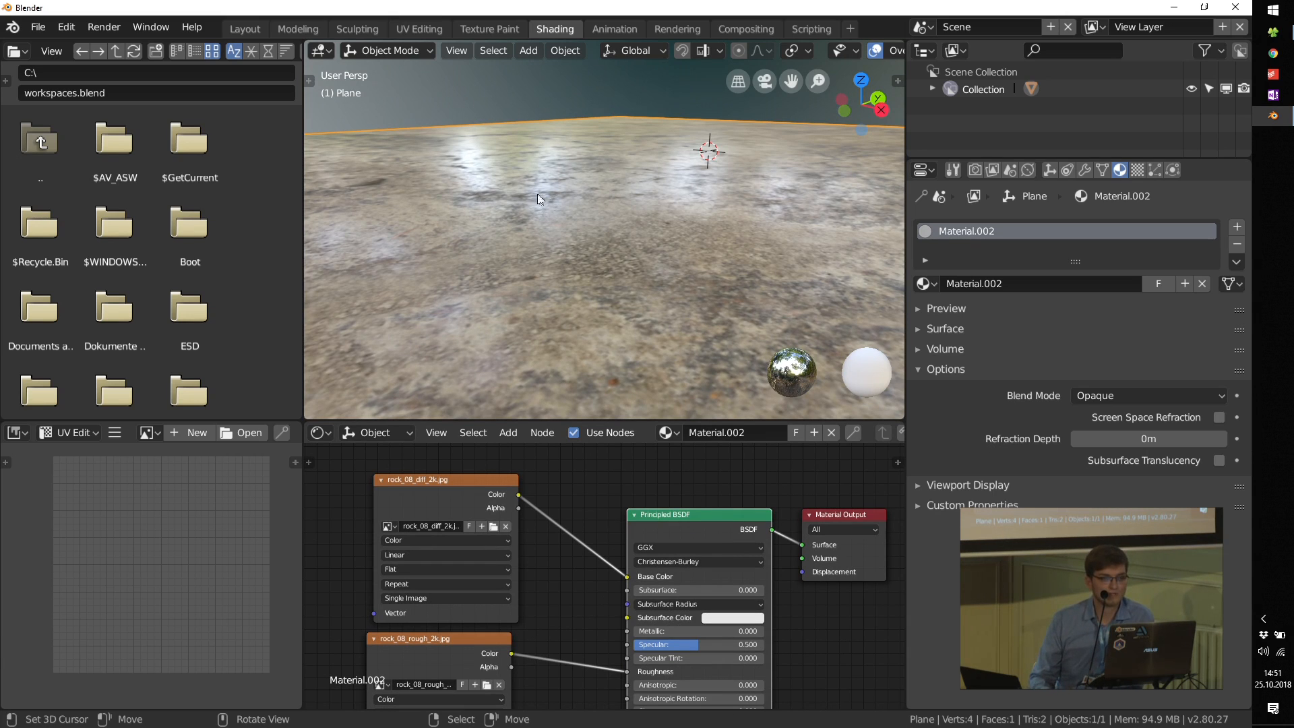
{"action": "middle_click_drag", "start_coordinate": [479, 197], "coordinate": [565, 217]}
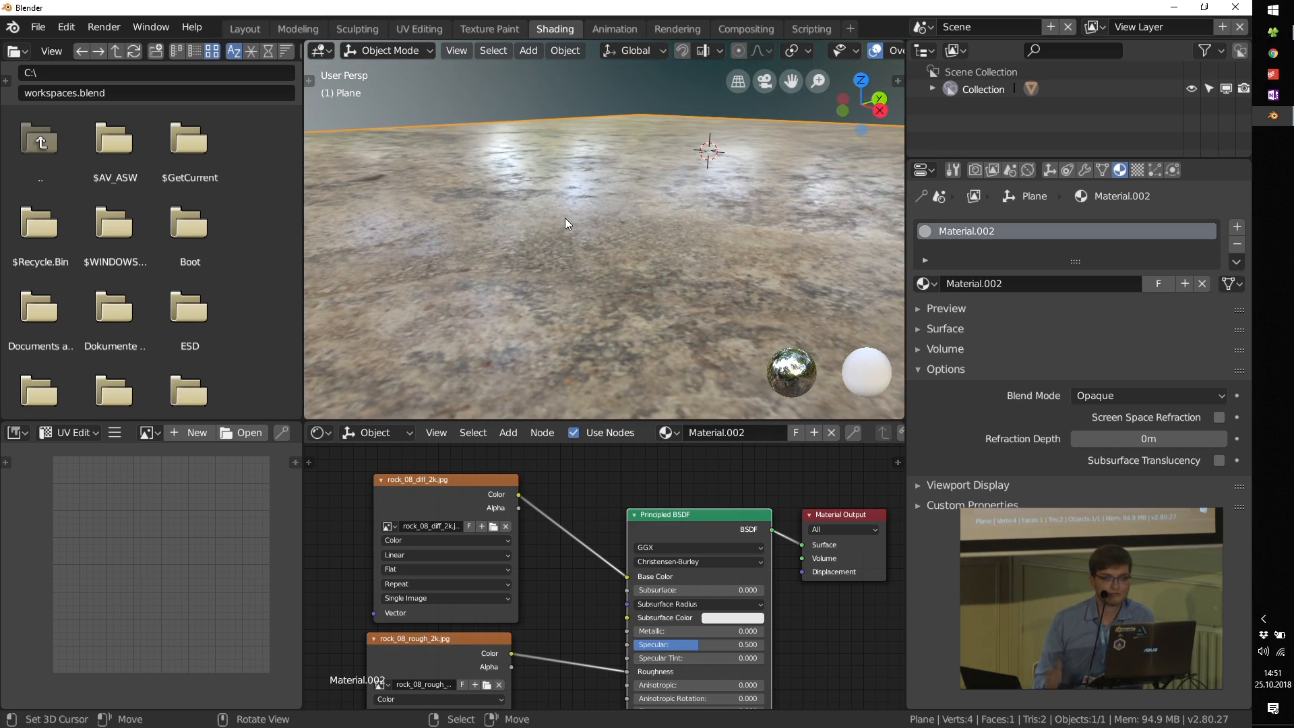
{"action": "scroll", "coordinate": [604, 573], "scroll_direction": "down", "scroll_amount": 3}
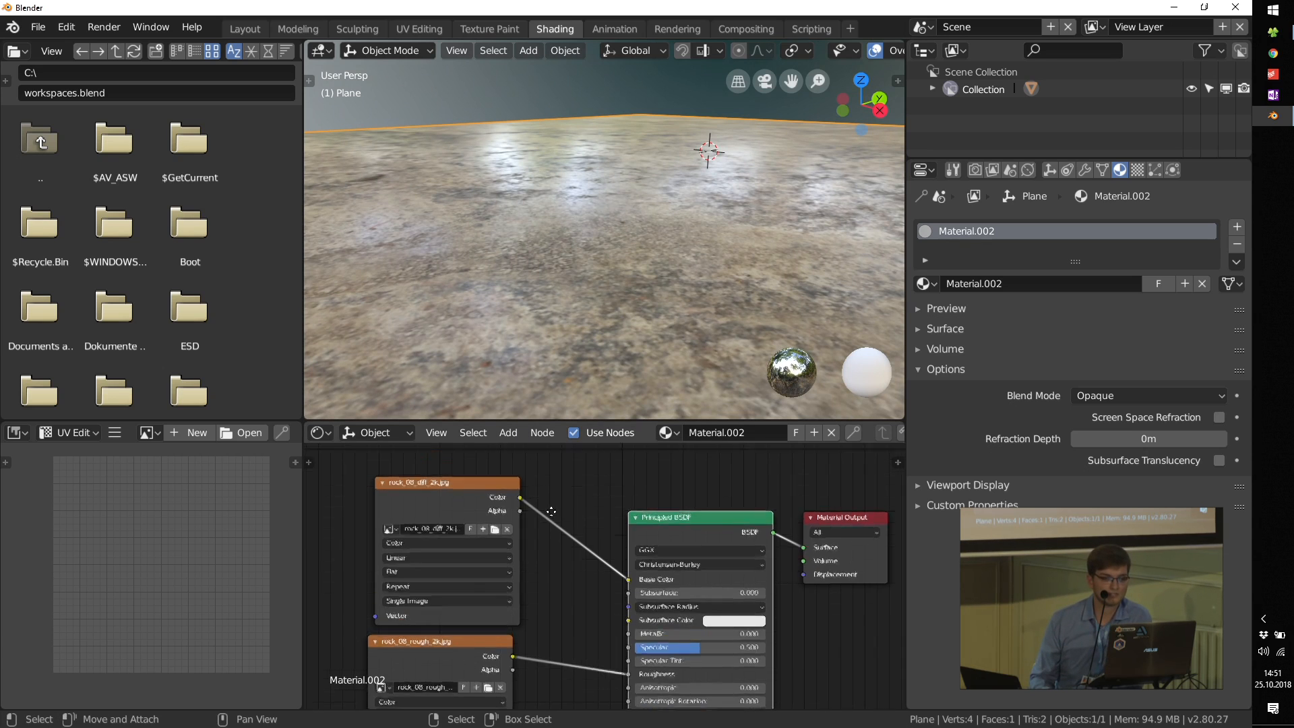
{"action": "middle_click_drag", "start_coordinate": [587, 412], "coordinate": [648, 160]}
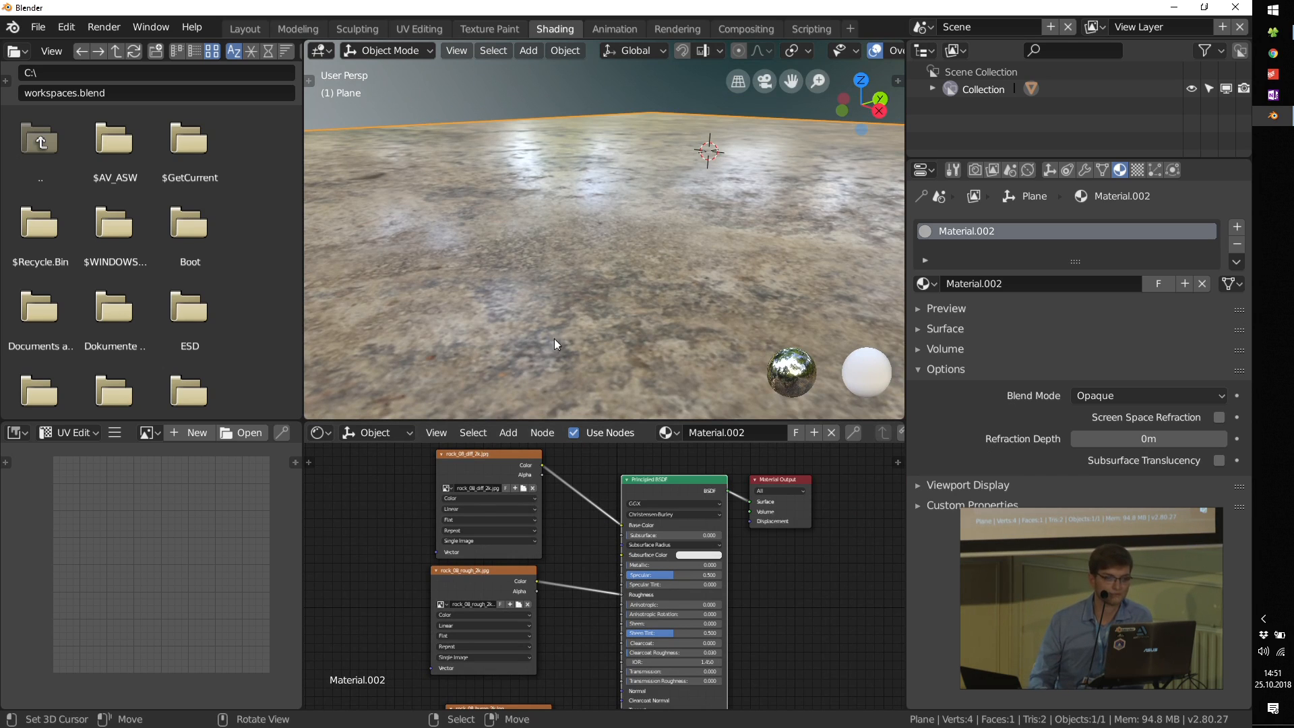
Step: Move the bump image node farther from the Principled BSDF, leaving room for another node between them
{"action": "scroll", "coordinate": [704, 322], "scroll_direction": "down", "scroll_amount": 6}
{"action": "scroll", "coordinate": [704, 317], "scroll_direction": "up", "scroll_amount": 4}
{"action": "middle_click_drag", "start_coordinate": [590, 581], "coordinate": [608, 480]}
{"action": "middle_click_drag", "start_coordinate": [576, 606], "coordinate": [563, 573]}
{"action": "scroll", "coordinate": [564, 578], "scroll_direction": "up", "scroll_amount": 1}
{"action": "left_click_drag", "start_coordinate": [408, 584], "coordinate": [380, 573]}
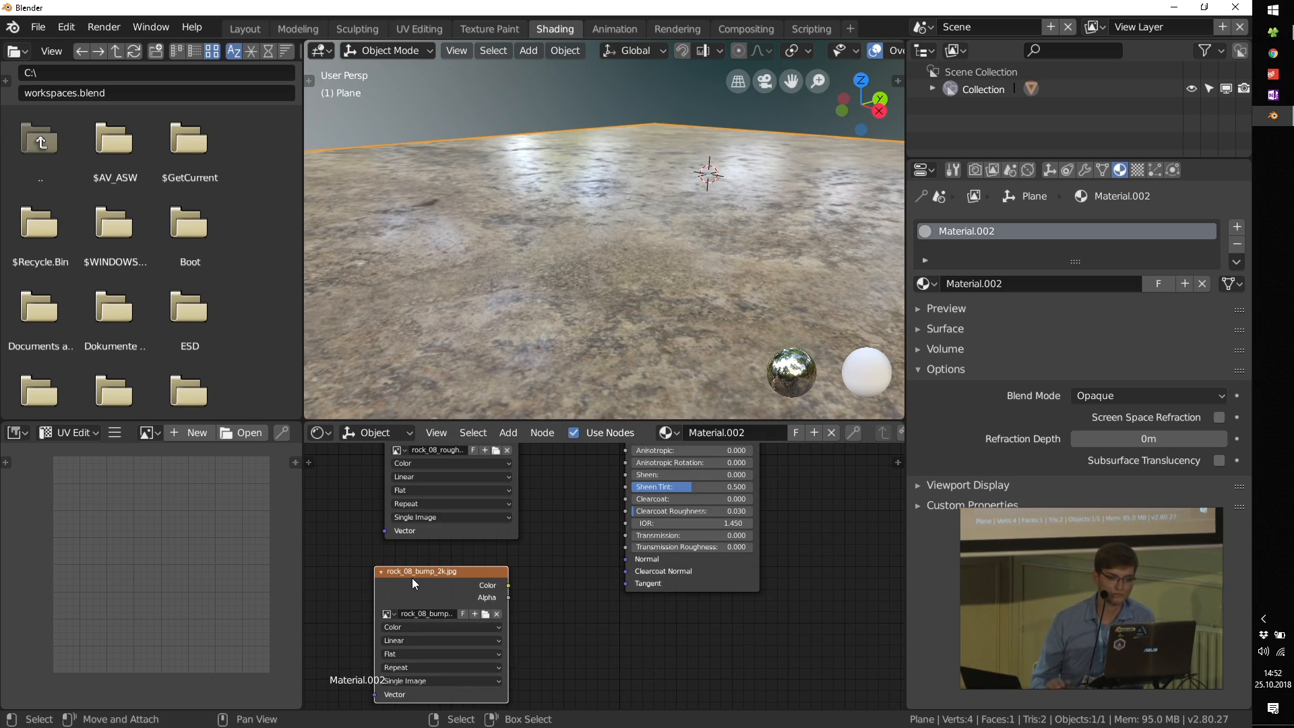
{"action": "left_click_drag", "start_coordinate": [429, 586], "coordinate": [396, 583]}
{"action": "middle_click_drag", "start_coordinate": [589, 611], "coordinate": [612, 594]}
Step: Add a Bump vector node between the bump image node and the Principled BSDF
{"action": "scroll", "coordinate": [573, 604], "scroll_direction": "up", "scroll_amount": 1}
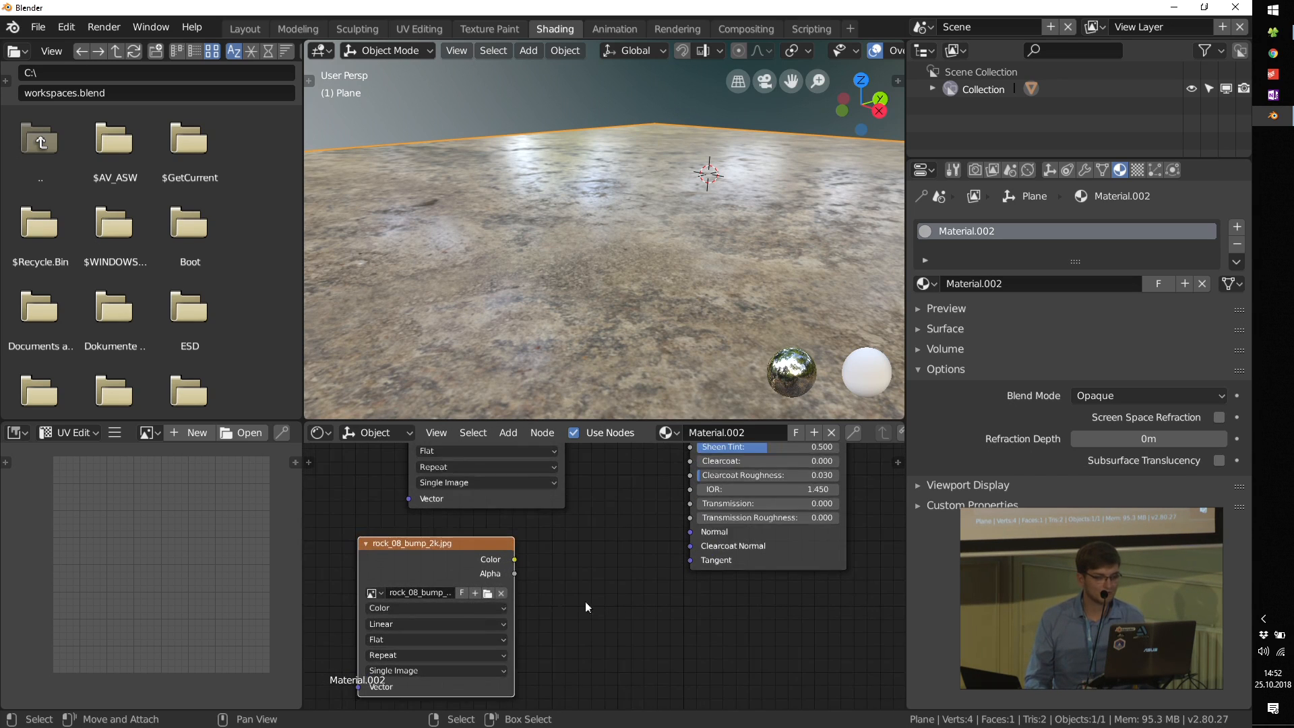
{"action": "key", "text": "shift+a"}
{"action": "mouse_move", "coordinate": [572, 638]}
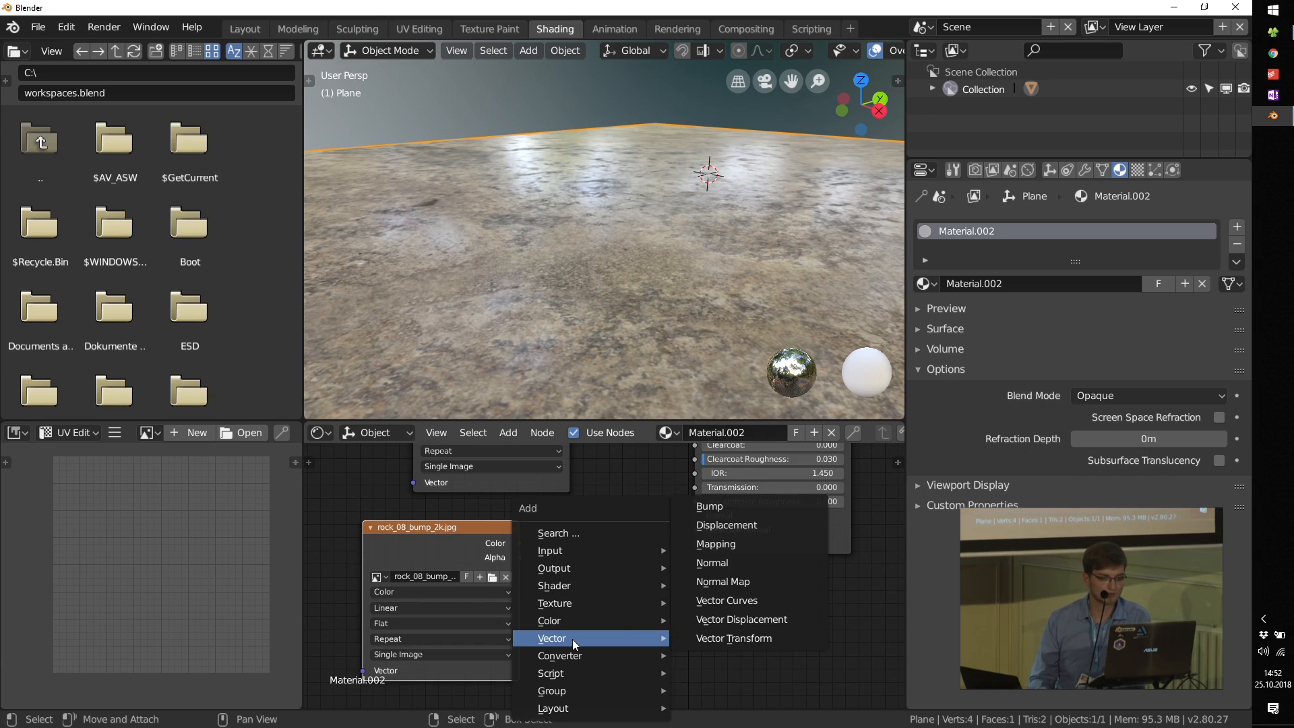
{"action": "left_click", "coordinate": [707, 514]}
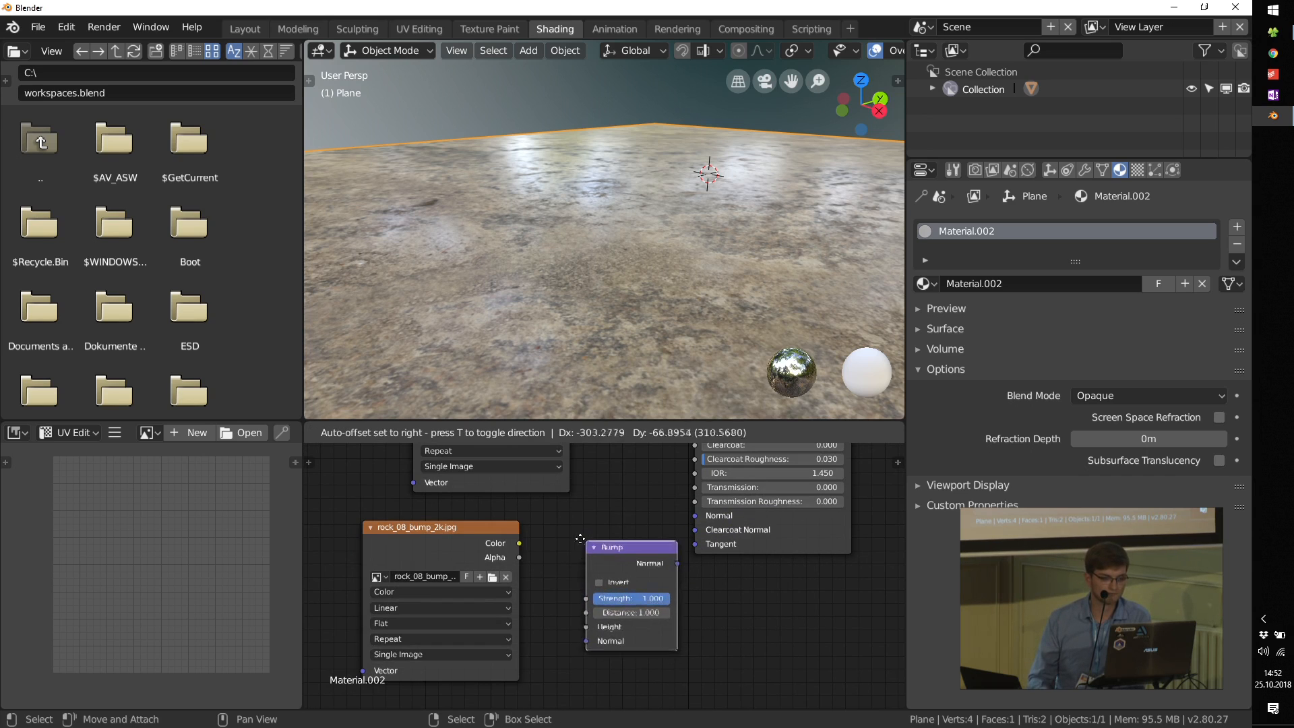
{"action": "left_click", "coordinate": [544, 542]}
Step: Connect the bump image's Color to the Bump node's Height and preview the bump image alone on the plane
{"action": "left_click_drag", "start_coordinate": [519, 544], "coordinate": [574, 621]}
{"action": "left_click_drag", "start_coordinate": [607, 543], "coordinate": [583, 527]}
{"action": "middle_click_drag", "start_coordinate": [592, 613], "coordinate": [679, 594]}
{"action": "left_click_drag", "start_coordinate": [616, 584], "coordinate": [596, 585]}
{"action": "left_click_drag", "start_coordinate": [565, 494], "coordinate": [616, 586]}
{"action": "left_click", "coordinate": [442, 481], "text": "ctrl+shift"}
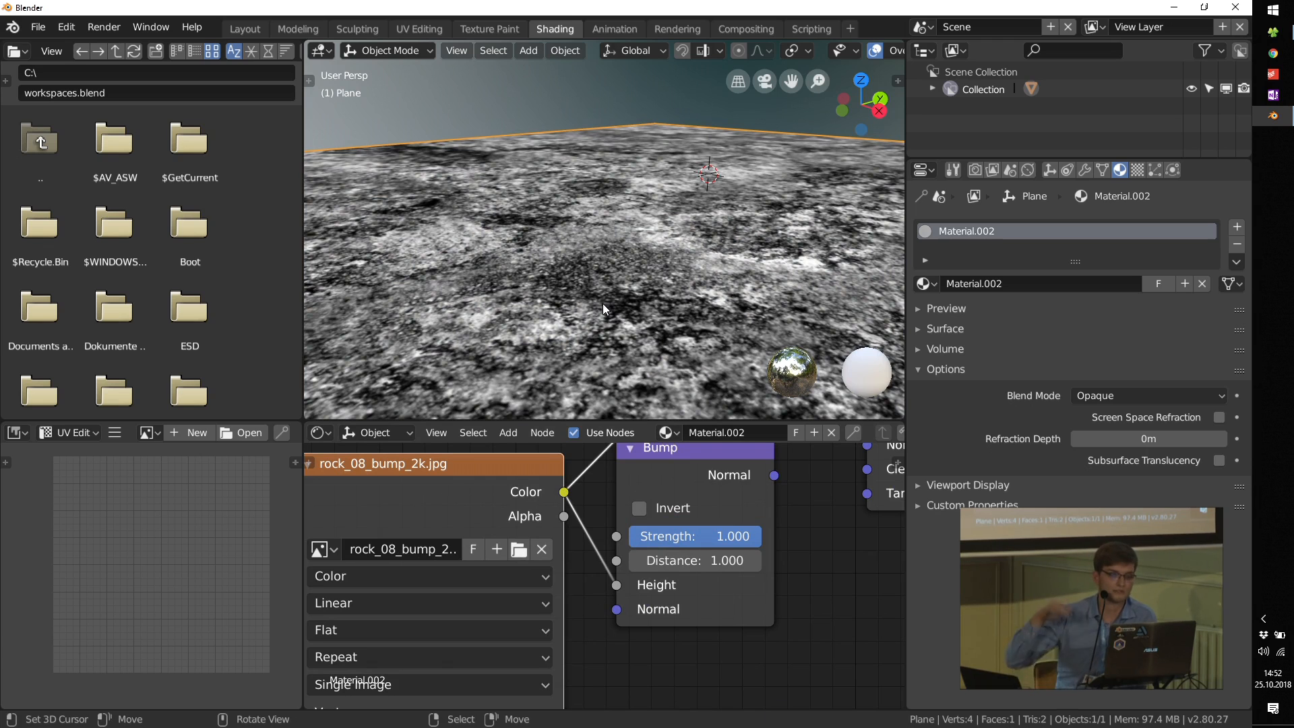
Step: Connect the Bump node's Normal to the Principled BSDF's Normal and switch the preview back to the Principled BSDF
{"action": "scroll", "coordinate": [664, 566], "scroll_direction": "down", "scroll_amount": 8}
{"action": "middle_click_drag", "start_coordinate": [676, 557], "coordinate": [542, 557]}
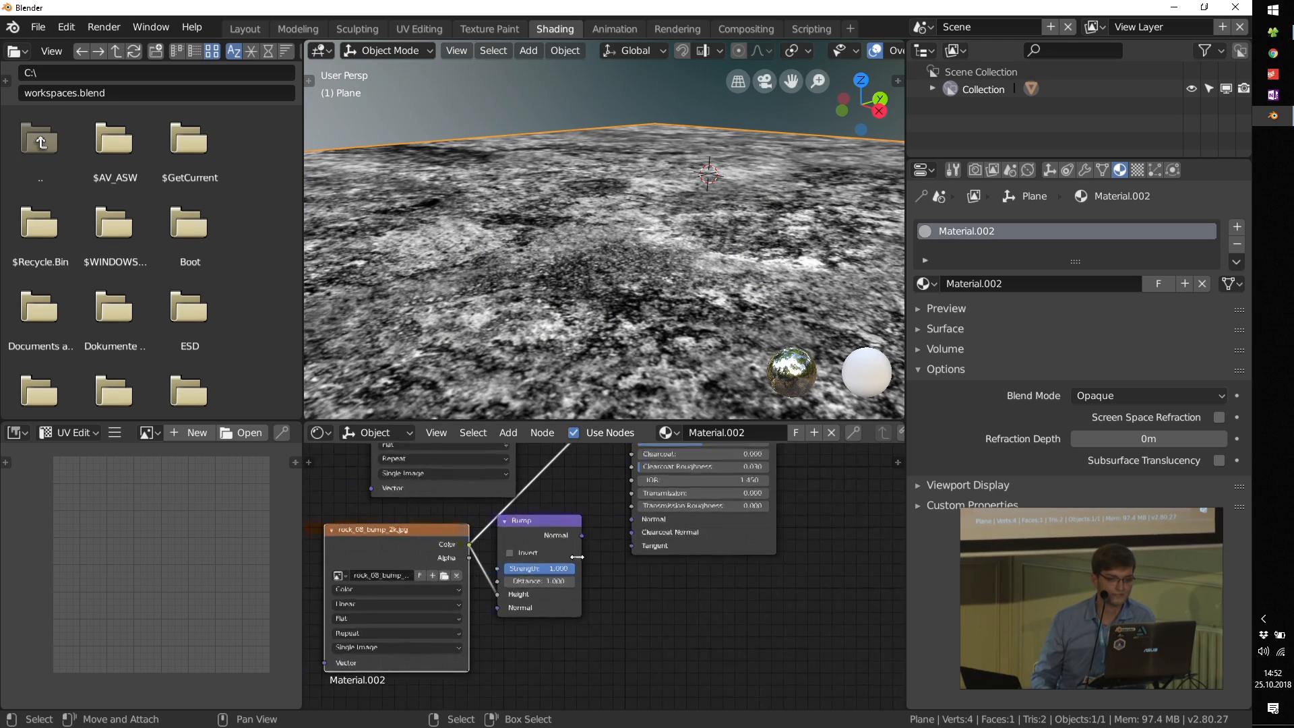
{"action": "scroll", "coordinate": [574, 547], "scroll_direction": "up", "scroll_amount": 3}
{"action": "left_click_drag", "start_coordinate": [584, 531], "coordinate": [647, 510]}
{"action": "scroll", "coordinate": [645, 541], "scroll_direction": "down", "scroll_amount": 3}
{"action": "middle_click_drag", "start_coordinate": [700, 455], "coordinate": [629, 631]}
{"action": "left_click", "coordinate": [609, 489], "text": "ctrl+shift"}
{"action": "middle_click_drag", "start_coordinate": [656, 326], "coordinate": [653, 314]}
Step: Set the Bump node's Strength to 0.043 and check the reflections on the plane
{"action": "middle_click_drag", "start_coordinate": [484, 597], "coordinate": [548, 491]}
{"action": "scroll", "coordinate": [540, 625], "scroll_direction": "up", "scroll_amount": 4}
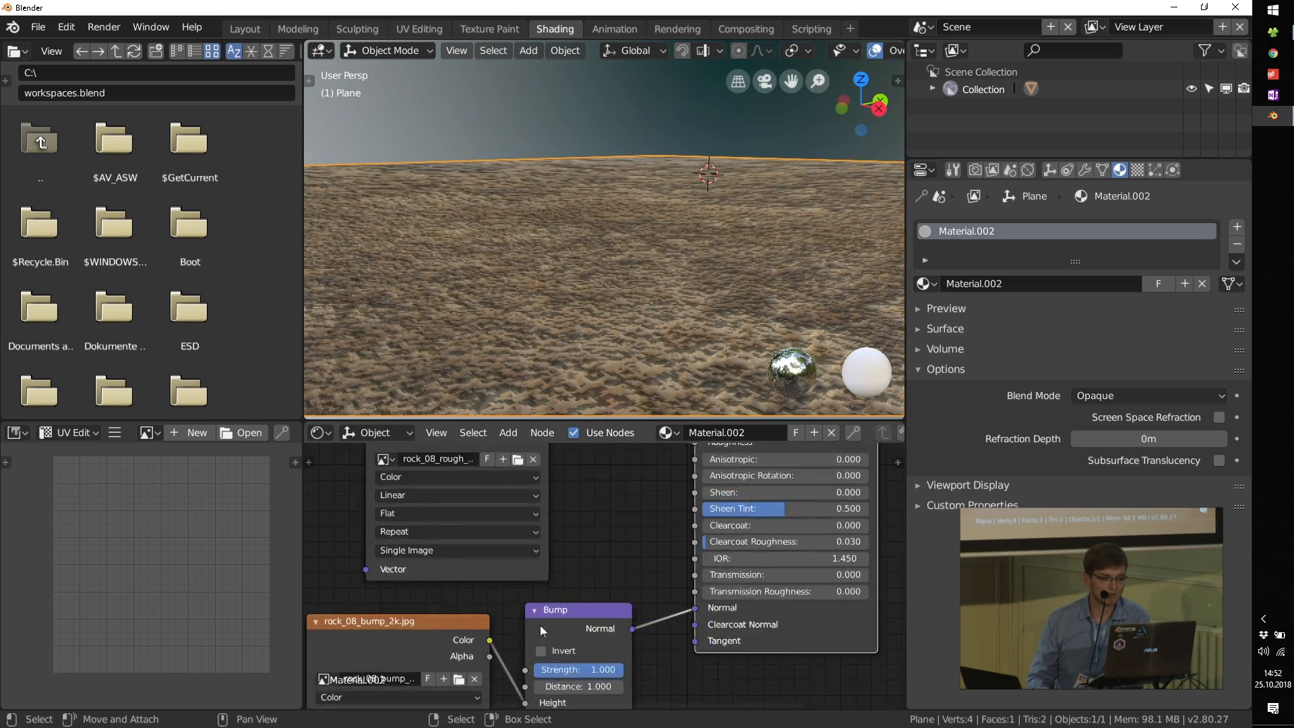
{"action": "middle_click_drag", "start_coordinate": [570, 636], "coordinate": [566, 549]}
{"action": "scroll", "coordinate": [585, 565], "scroll_direction": "up", "scroll_amount": 3}
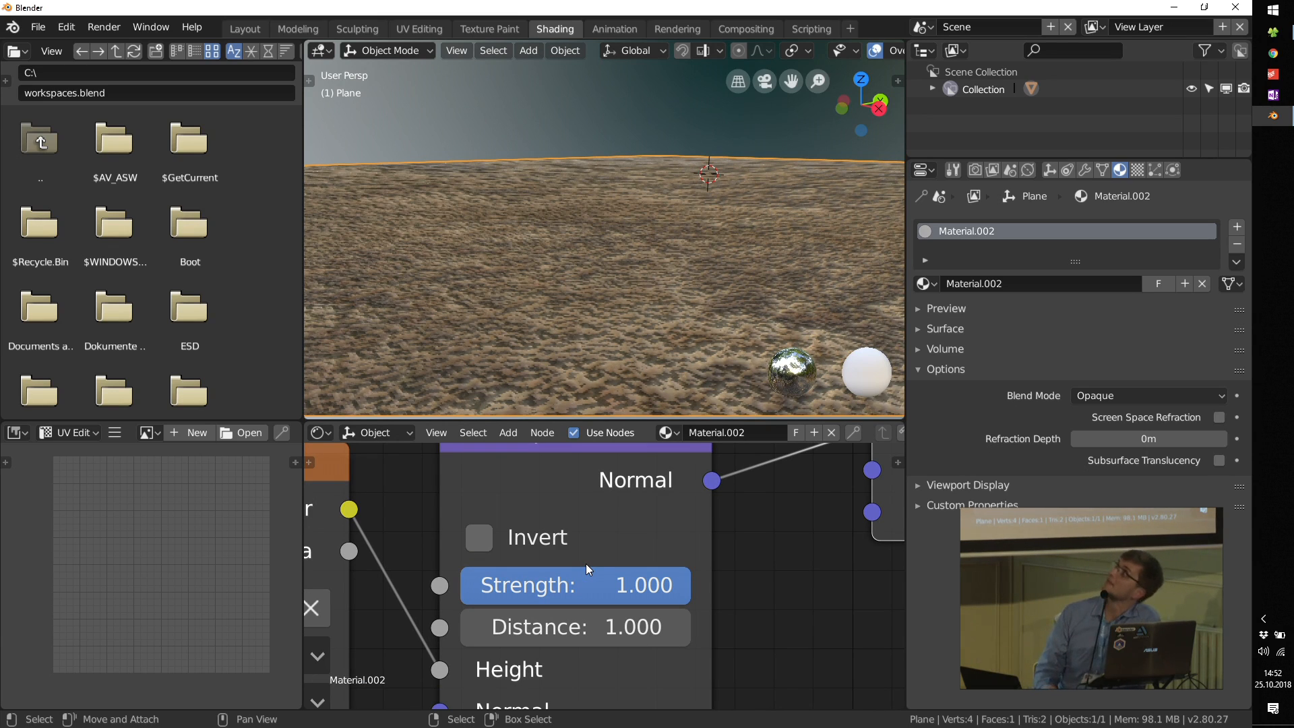
{"action": "left_click_drag", "start_coordinate": [644, 585], "coordinate": [428, 585]}
{"action": "mouse_move", "coordinate": [639, 255]}
{"action": "middle_mouse_down"}
{"action": "mouse_move", "coordinate": [661, 274]}
{"action": "mouse_move", "coordinate": [637, 279]}
{"action": "middle_mouse_up"}
{"action": "scroll", "coordinate": [593, 579], "scroll_direction": "down", "scroll_amount": 5}
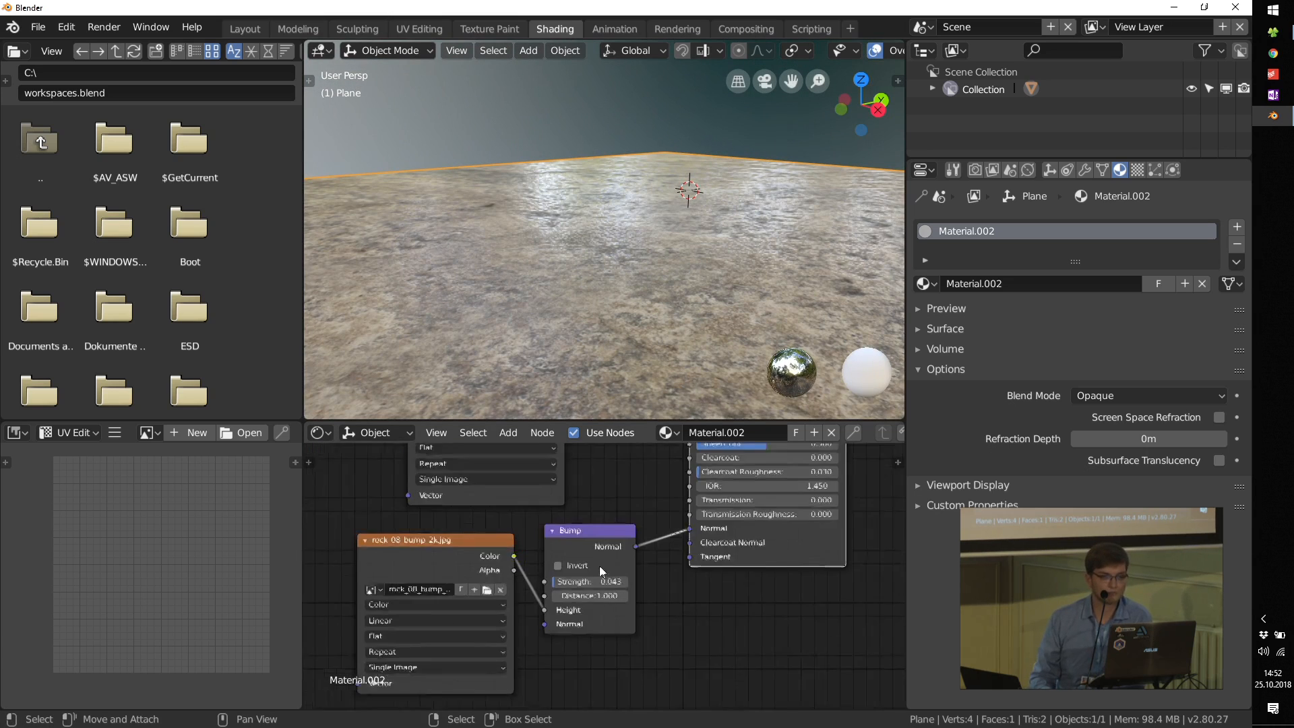
Step: Move the diffuse image node aside and delete the roughness and bump image nodes
{"action": "scroll", "coordinate": [607, 595], "scroll_direction": "down", "scroll_amount": 4}
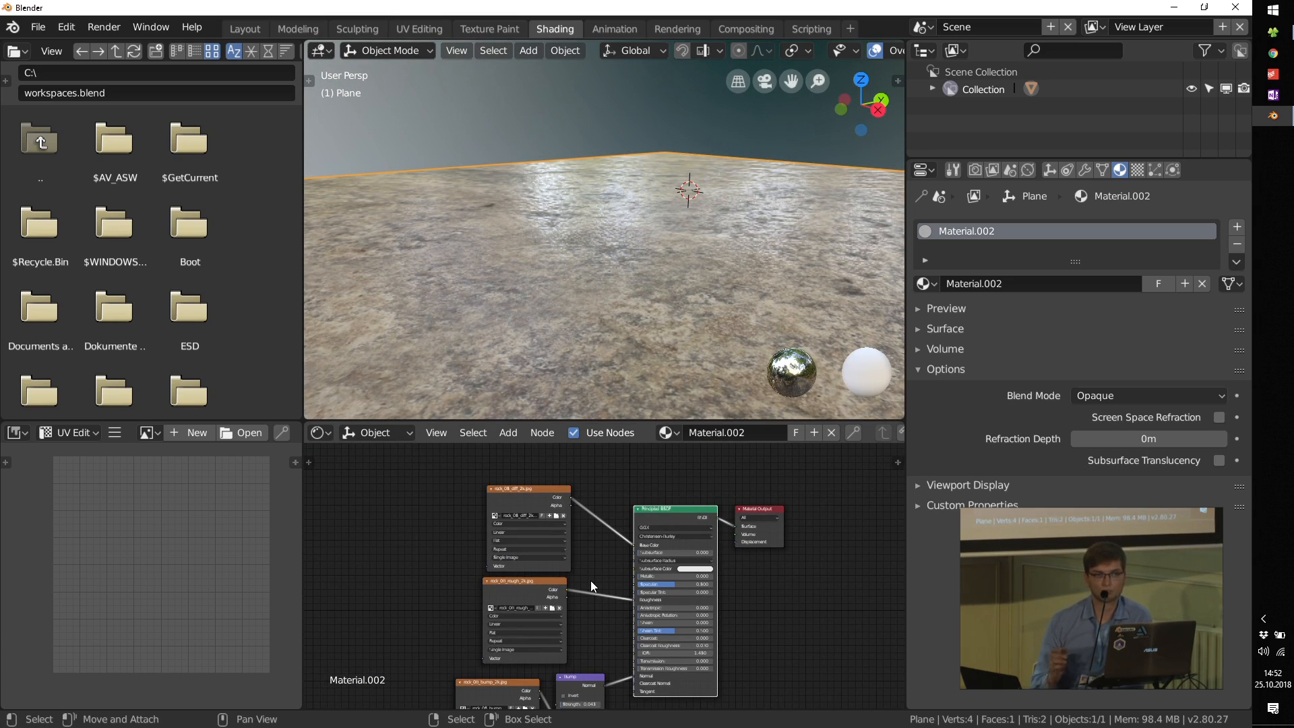
{"action": "left_click_drag", "start_coordinate": [511, 507], "coordinate": [432, 487]}
{"action": "middle_click_drag", "start_coordinate": [524, 540], "coordinate": [561, 516]}
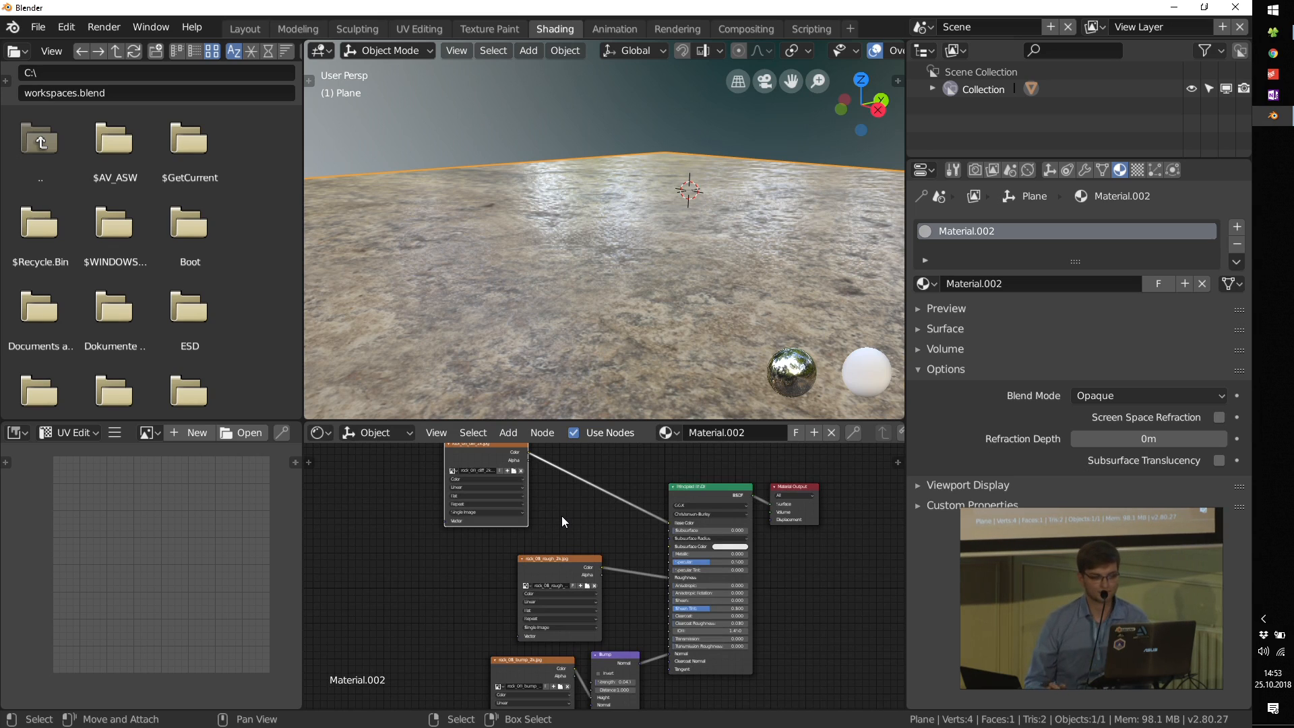
{"action": "middle_click_drag", "start_coordinate": [629, 588], "coordinate": [628, 556]}
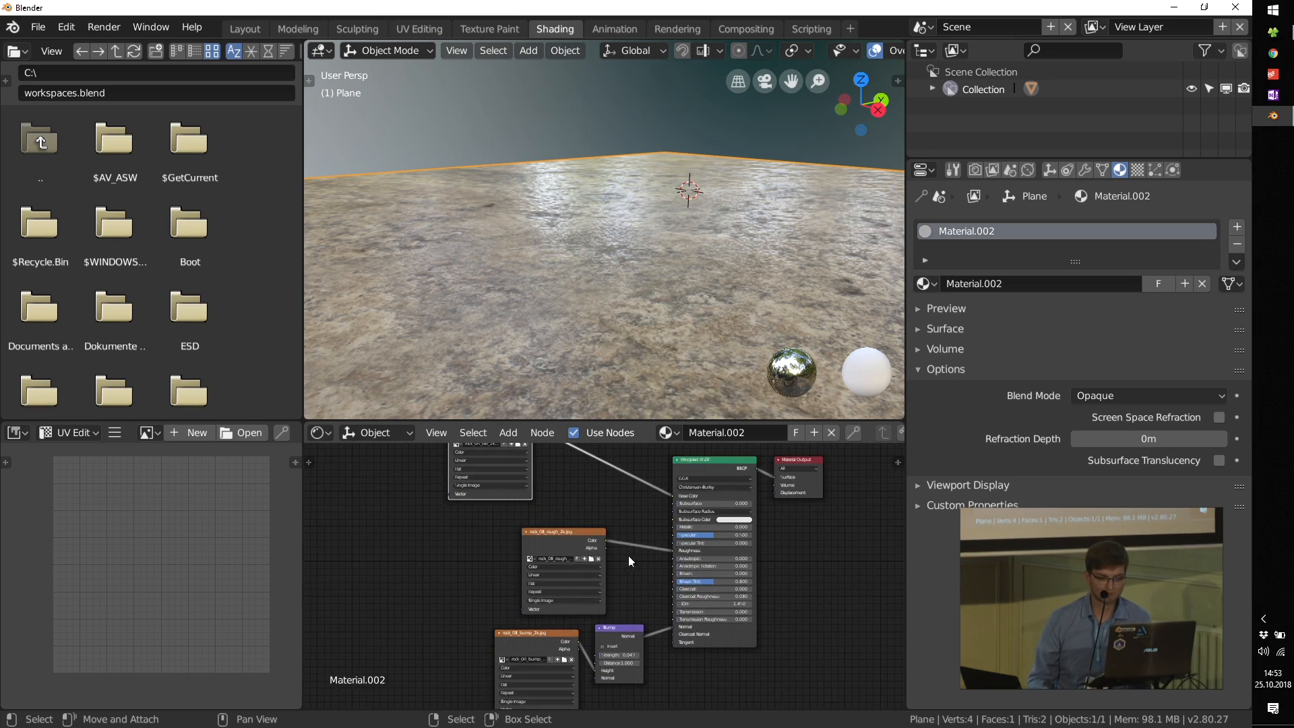
{"action": "left_click", "coordinate": [559, 531]}
{"action": "key", "text": "x"}
{"action": "left_click", "coordinate": [529, 634]}
{"action": "key", "text": "x"}
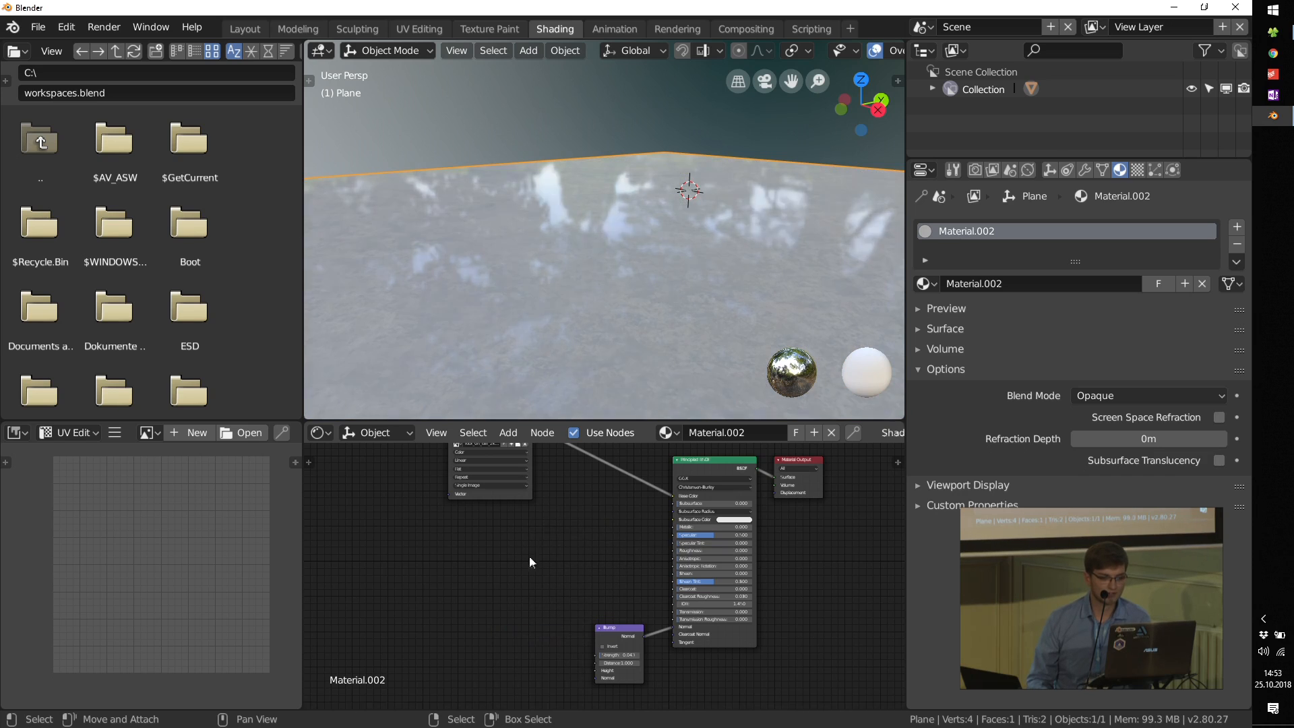
Step: Place the diffuse image node level with the Principled BSDF and preview the diffuse image alone on the plane
{"action": "middle_click_drag", "start_coordinate": [554, 493], "coordinate": [577, 564]}
{"action": "left_click_drag", "start_coordinate": [506, 495], "coordinate": [454, 539]}
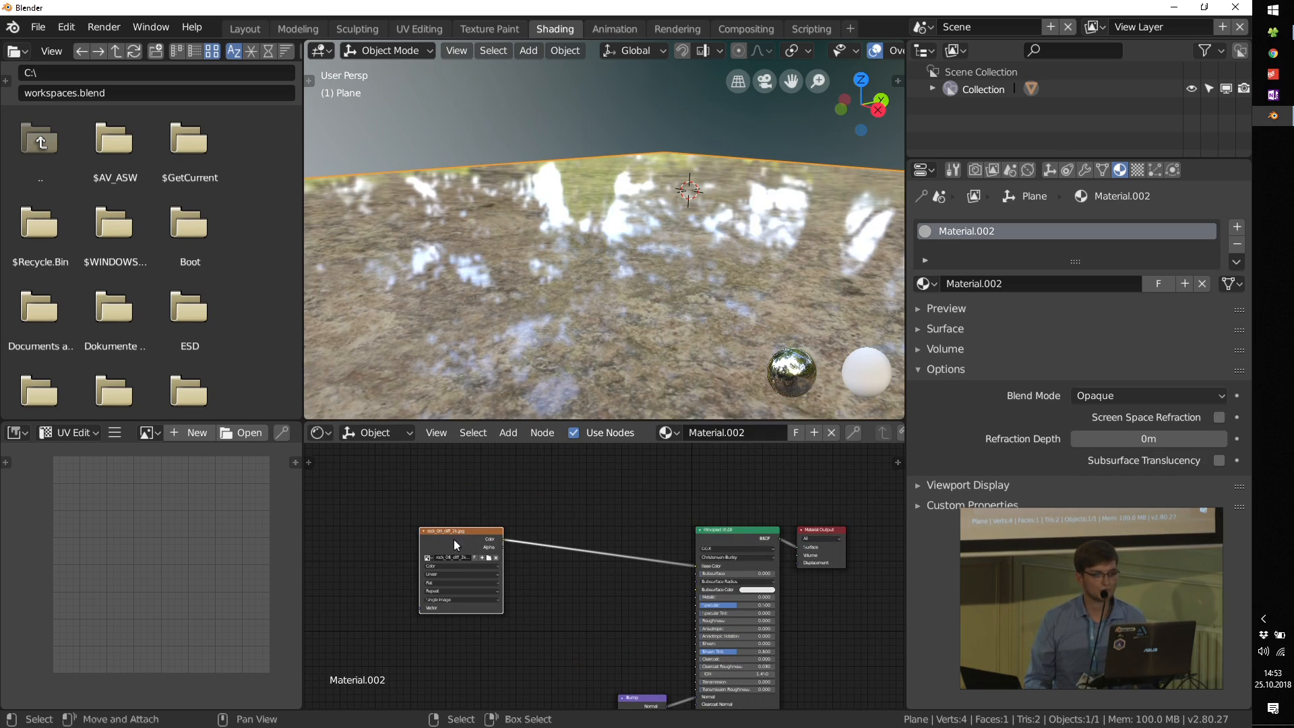
{"action": "left_click", "coordinate": [454, 539], "text": "ctrl+shift"}
{"action": "scroll", "coordinate": [497, 560], "scroll_direction": "up", "scroll_amount": 4}
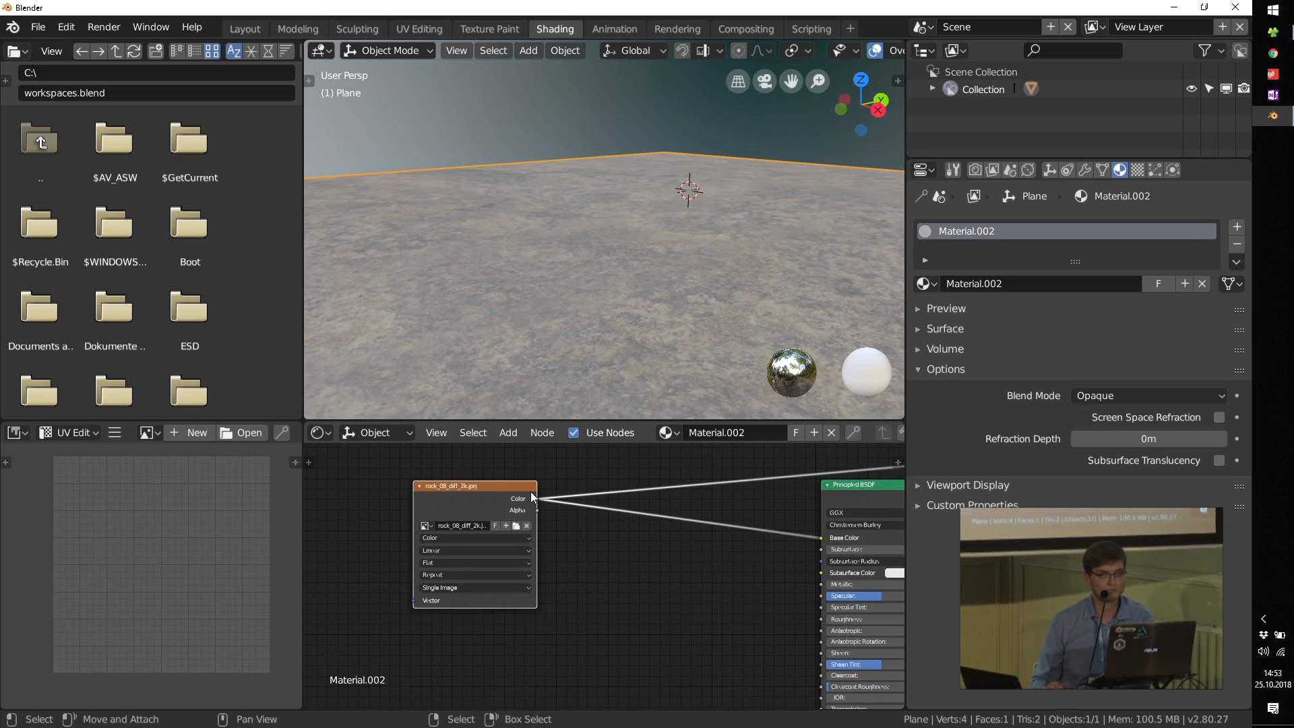
Step: Add a ColorRamp converter node between the diffuse image node and the Principled BSDF
{"action": "middle_click_drag", "start_coordinate": [602, 573], "coordinate": [576, 522]}
{"action": "key", "text": "shift+a"}
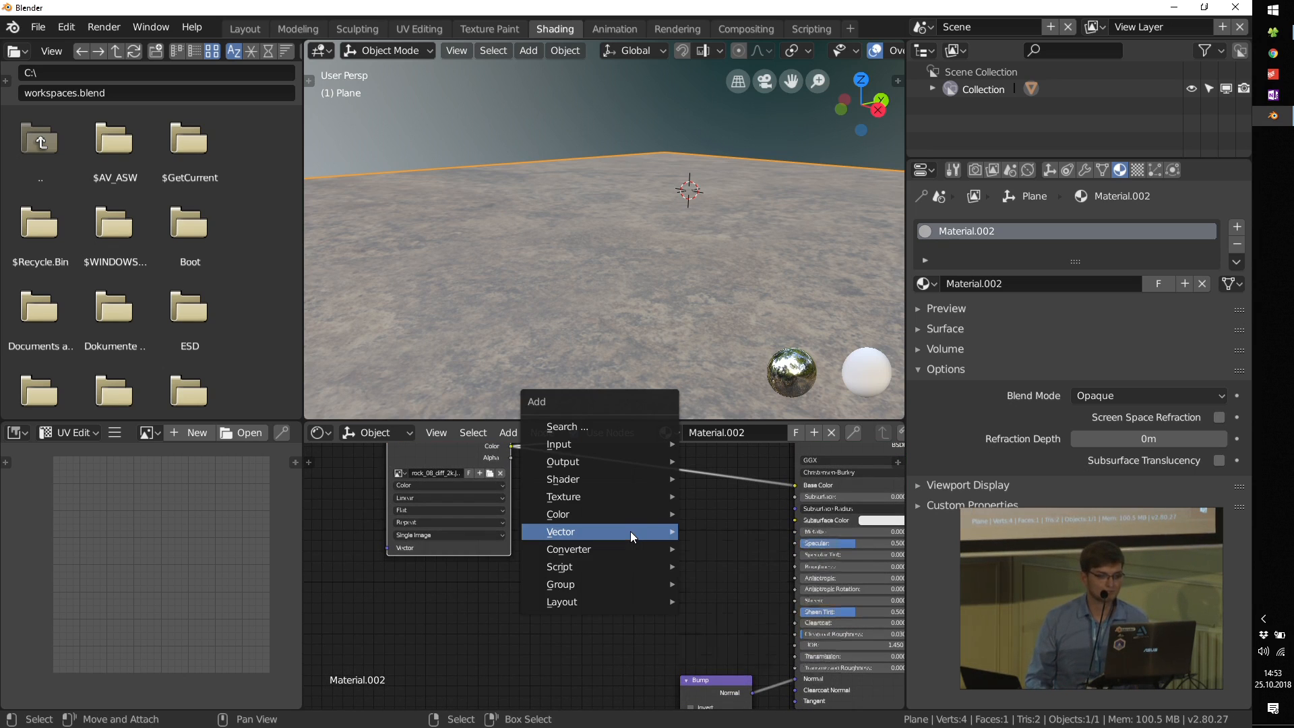
{"action": "mouse_move", "coordinate": [629, 531]}
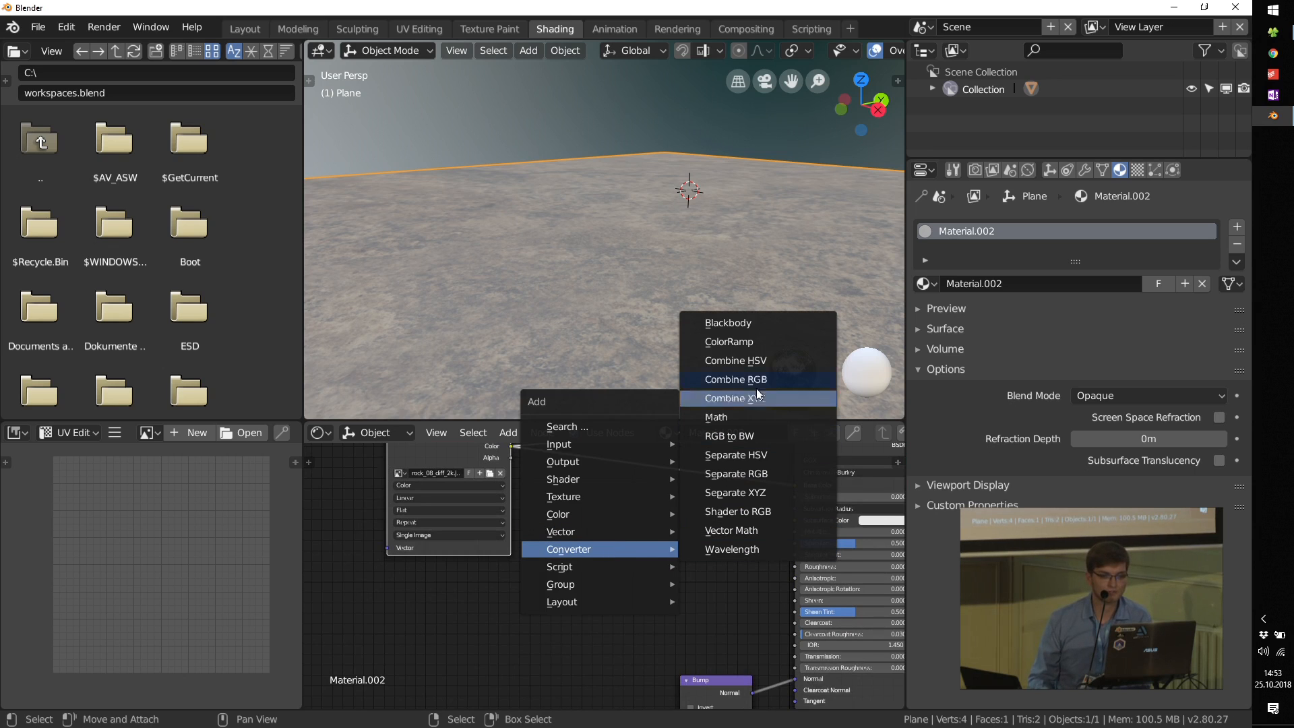
{"action": "left_click", "coordinate": [750, 342]}
{"action": "left_click", "coordinate": [609, 487]}
Step: Connect the diffuse image's Color to the ColorRamp's Fac input
{"action": "middle_click_drag", "start_coordinate": [618, 474], "coordinate": [631, 503]}
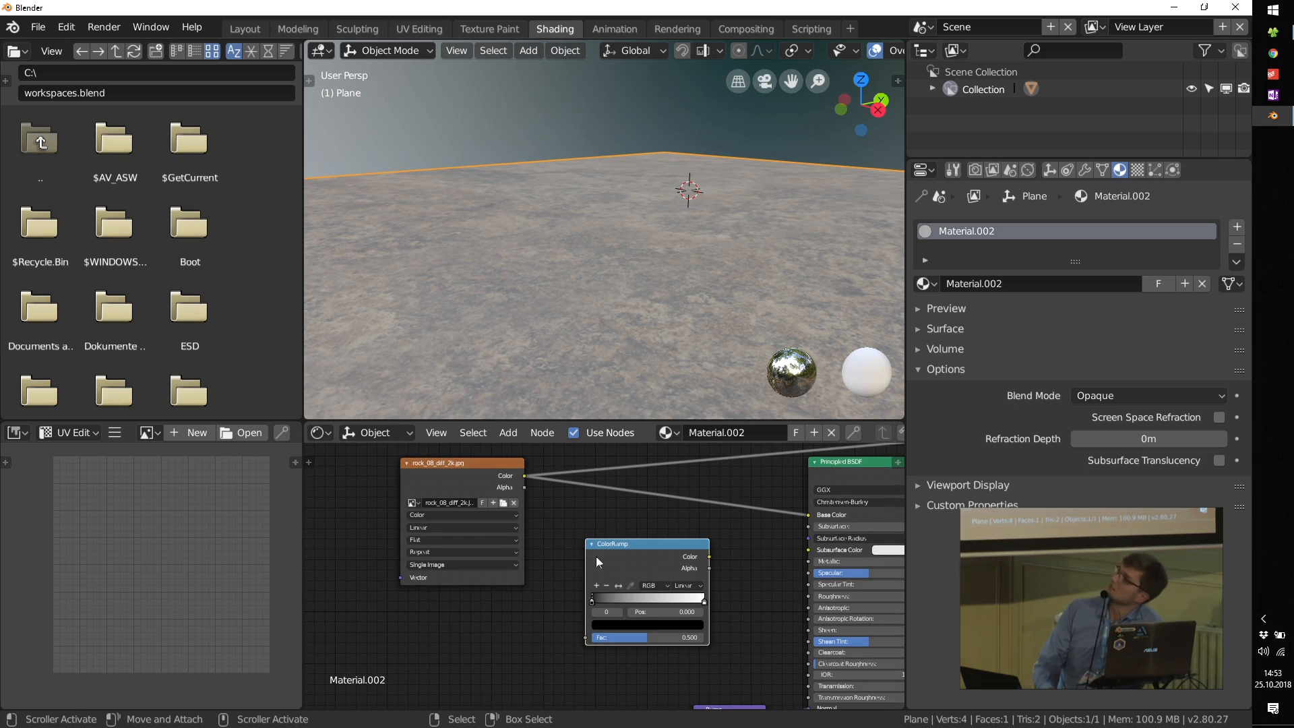
{"action": "middle_click_drag", "start_coordinate": [580, 581], "coordinate": [572, 564]}
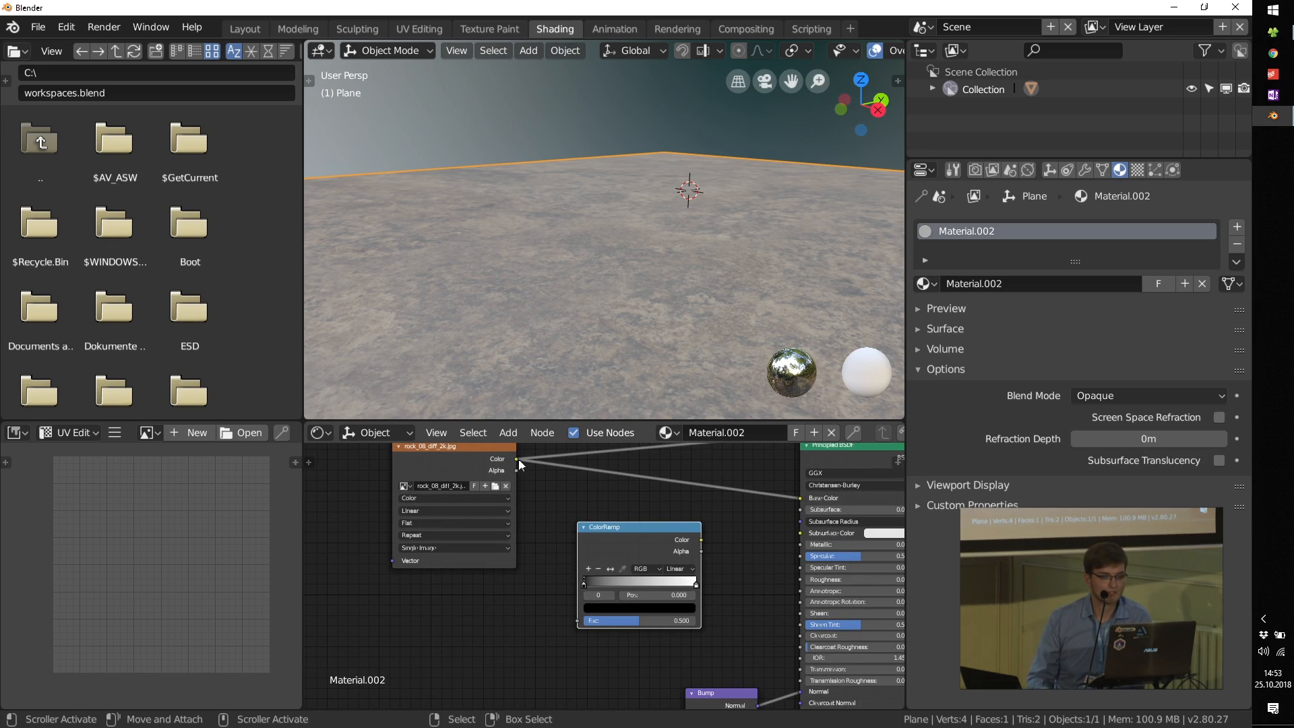
{"action": "left_click_drag", "start_coordinate": [516, 459], "coordinate": [581, 620]}
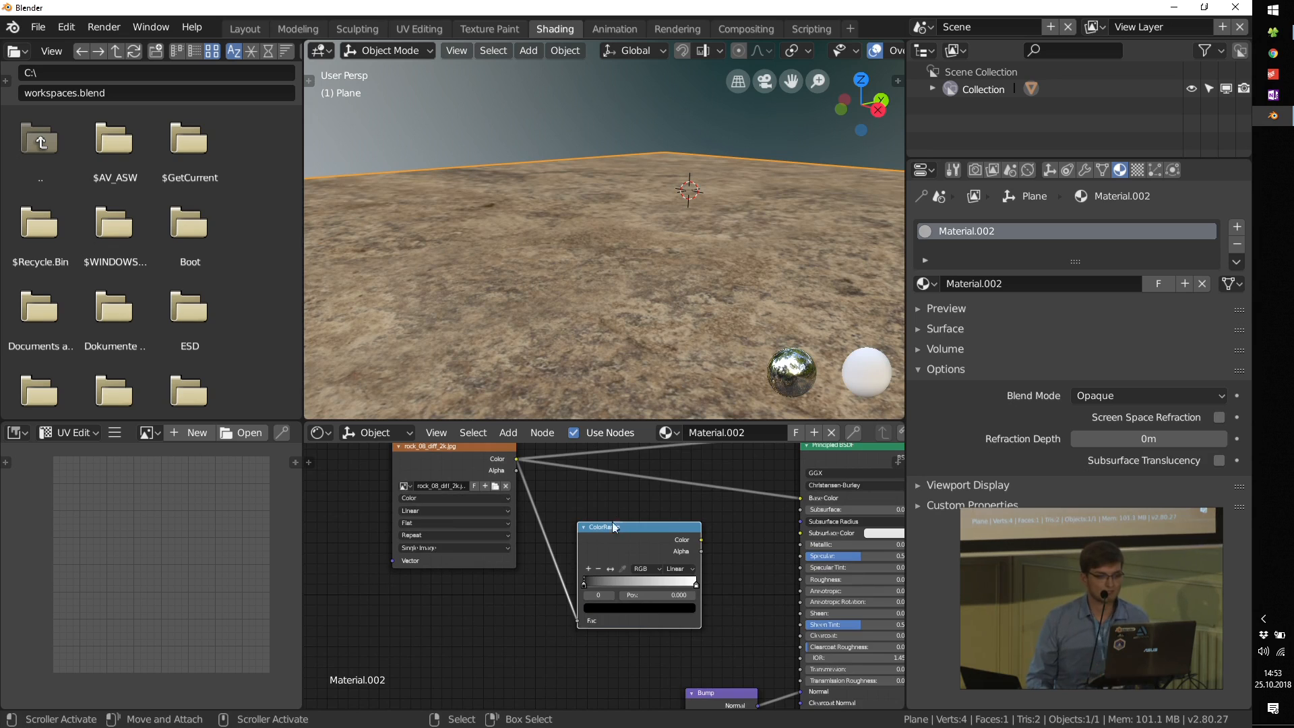
Step: Trace the link from the diffuse image to the ColorRamp and preview the ColorRamp's output alone on the plane
{"action": "scroll", "coordinate": [612, 521], "scroll_direction": "up", "scroll_amount": 6}
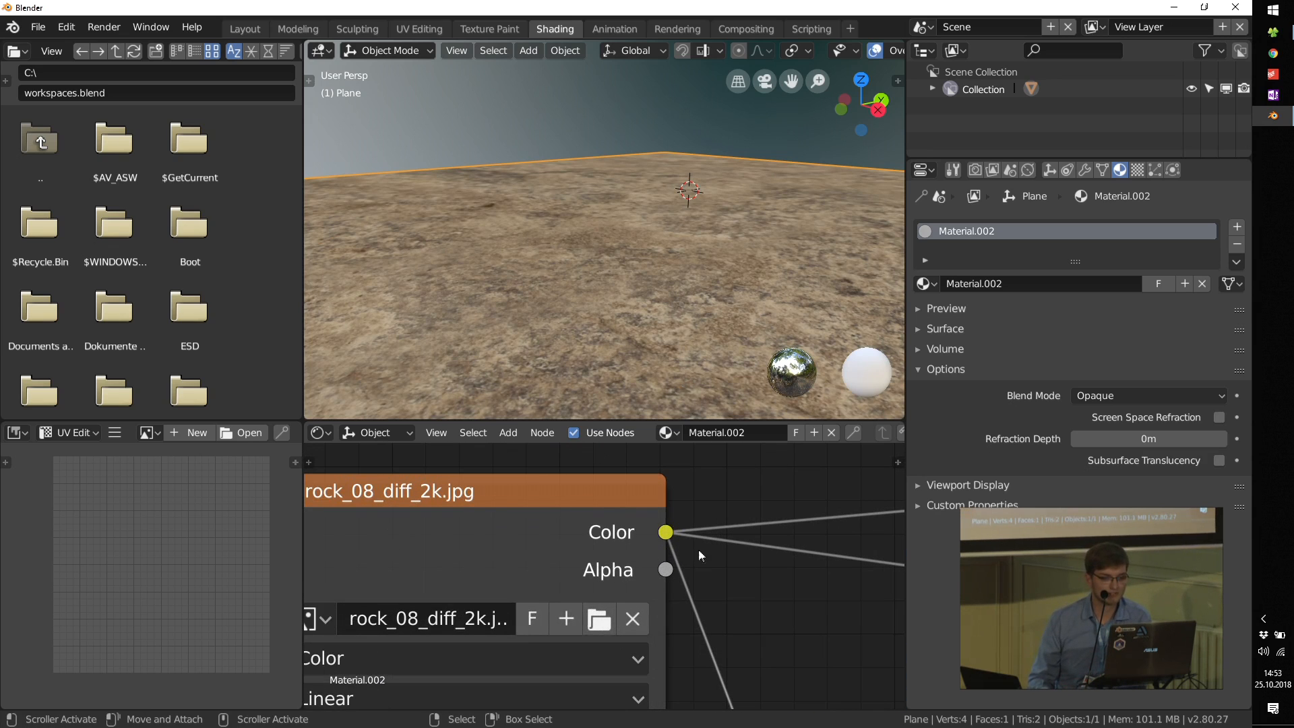
{"action": "scroll", "coordinate": [644, 520], "scroll_direction": "down", "scroll_amount": 2}
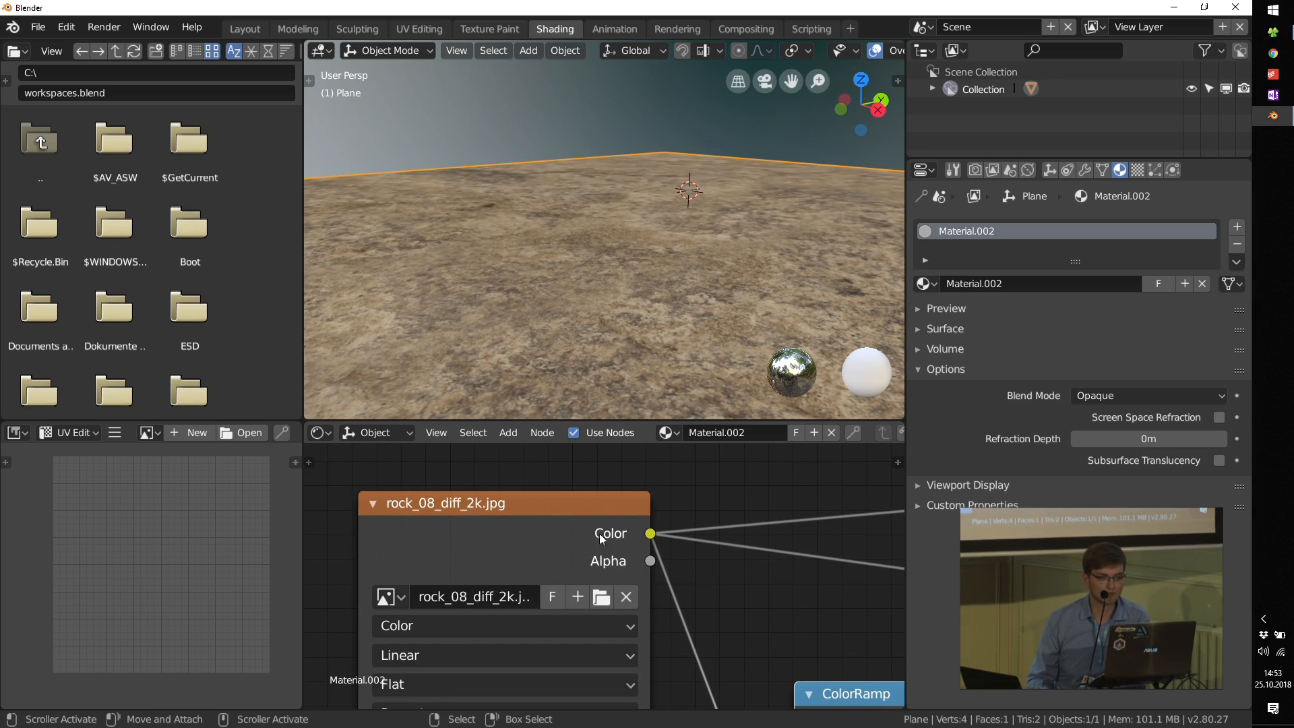
{"action": "middle_click_drag", "start_coordinate": [665, 634], "coordinate": [549, 600]}
{"action": "scroll", "coordinate": [511, 669], "scroll_direction": "up", "scroll_amount": 4}
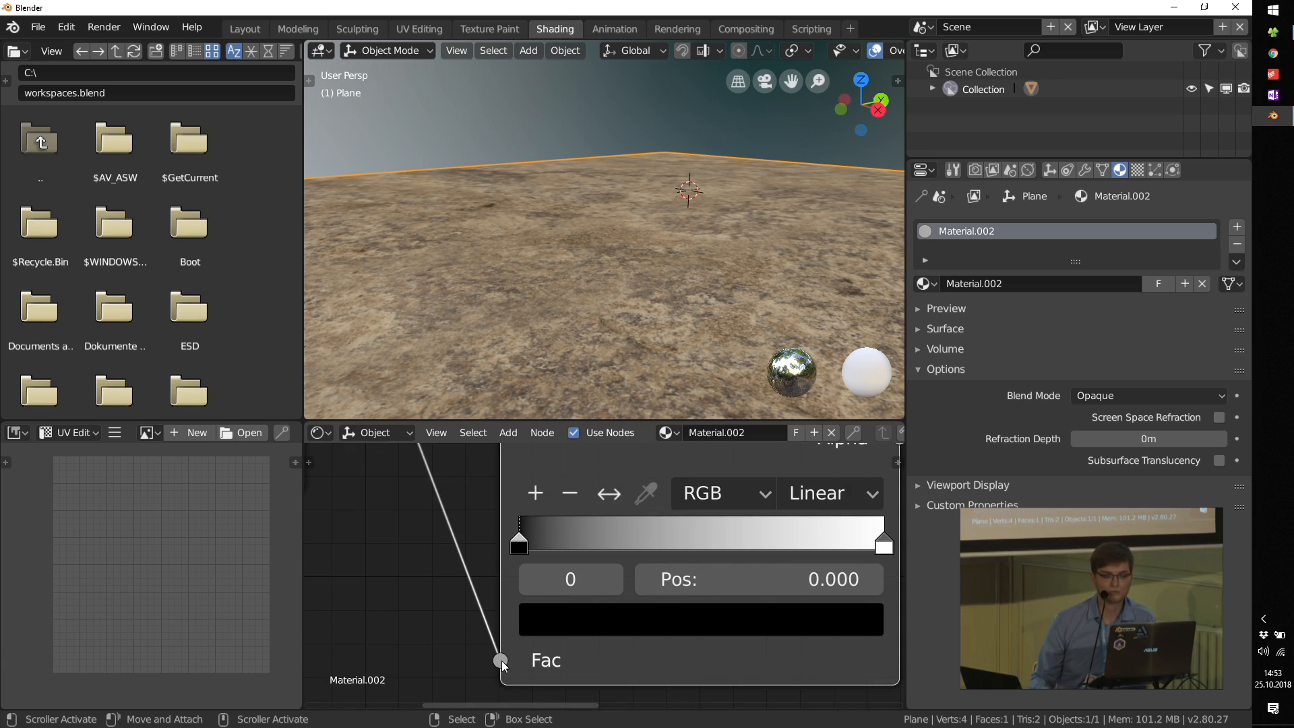
{"action": "scroll", "coordinate": [502, 660], "scroll_direction": "down", "scroll_amount": 3}
{"action": "left_click", "coordinate": [575, 533], "text": "ctrl+shift"}
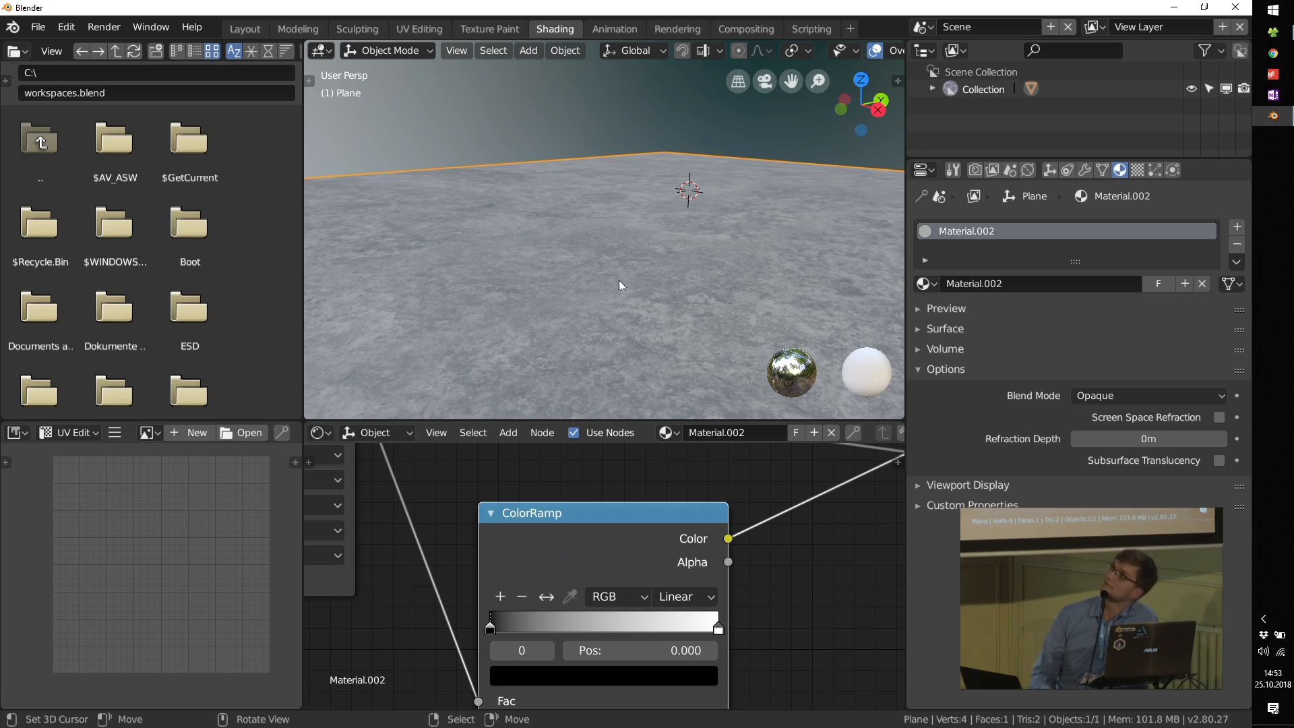
{"action": "scroll", "coordinate": [674, 546], "scroll_direction": "down", "scroll_amount": 3}
{"action": "middle_click_drag", "start_coordinate": [718, 554], "coordinate": [640, 552]}
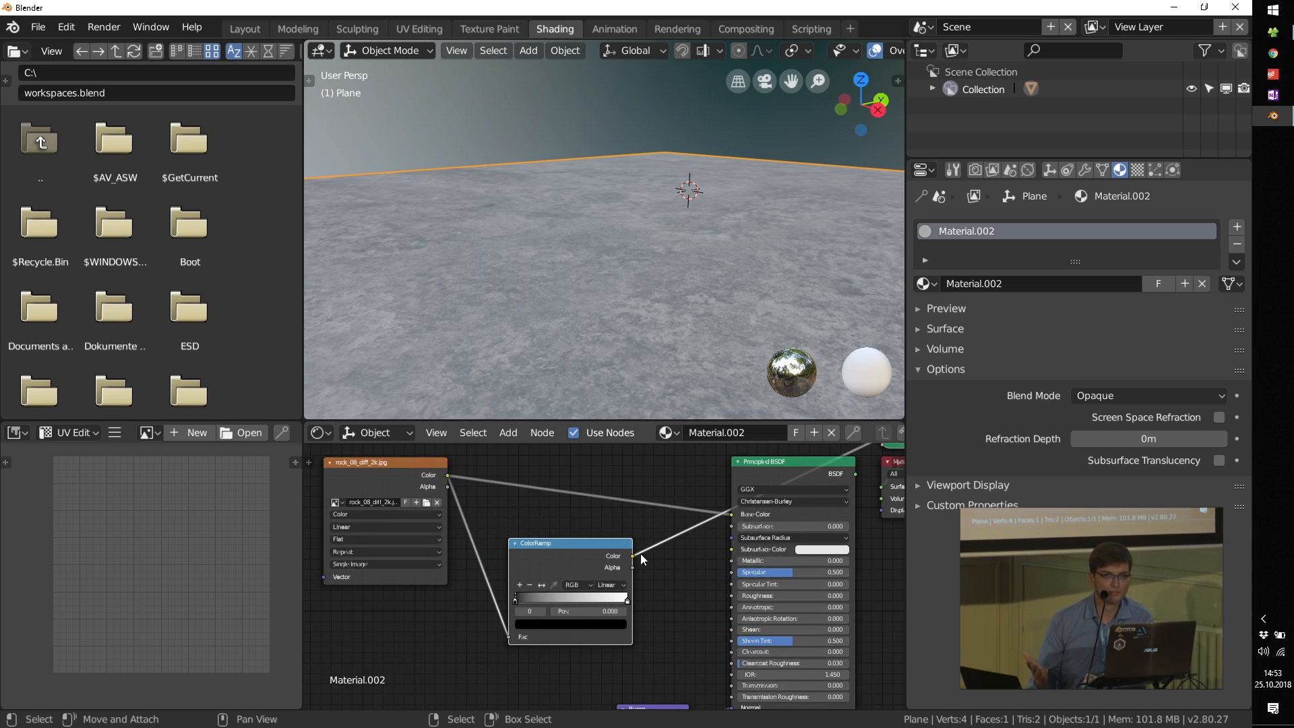
Step: Connect the ColorRamp's Color to the Principled BSDF's Roughness input and preview the full material on the plane
{"action": "scroll", "coordinate": [642, 552], "scroll_direction": "up", "scroll_amount": 3}
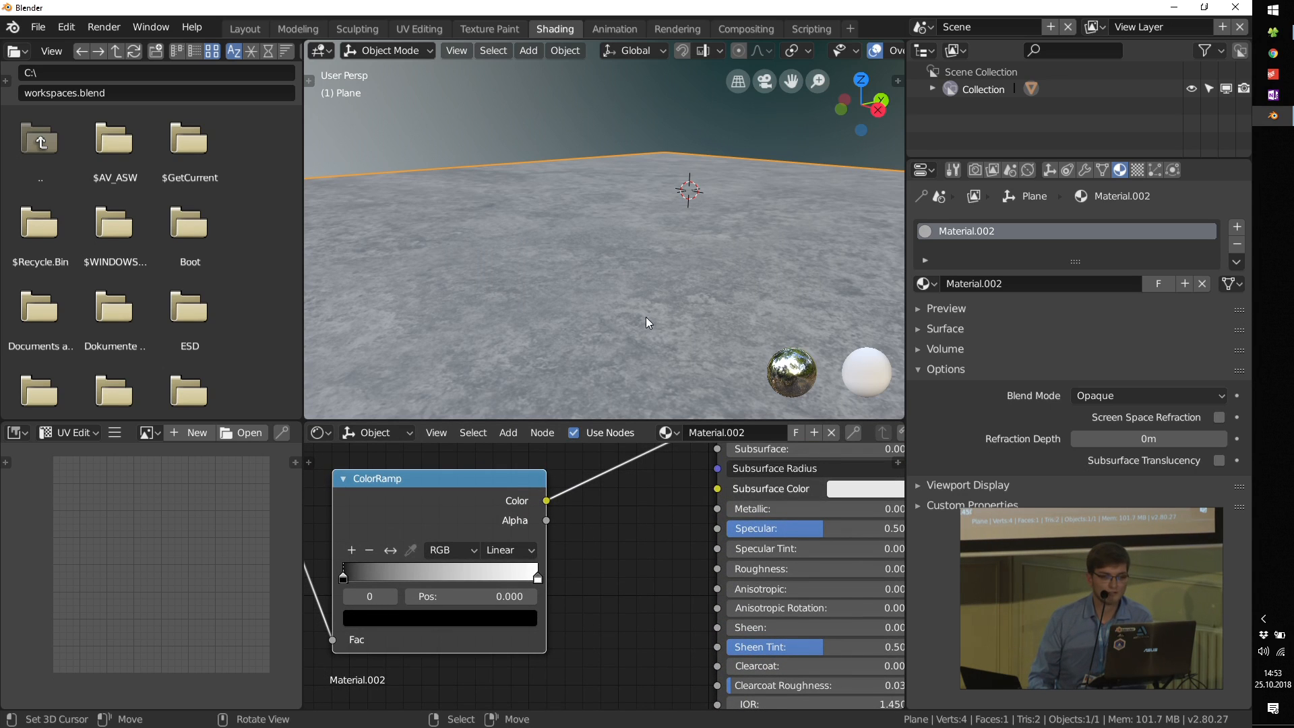
{"action": "scroll", "coordinate": [681, 521], "scroll_direction": "up", "scroll_amount": 3}
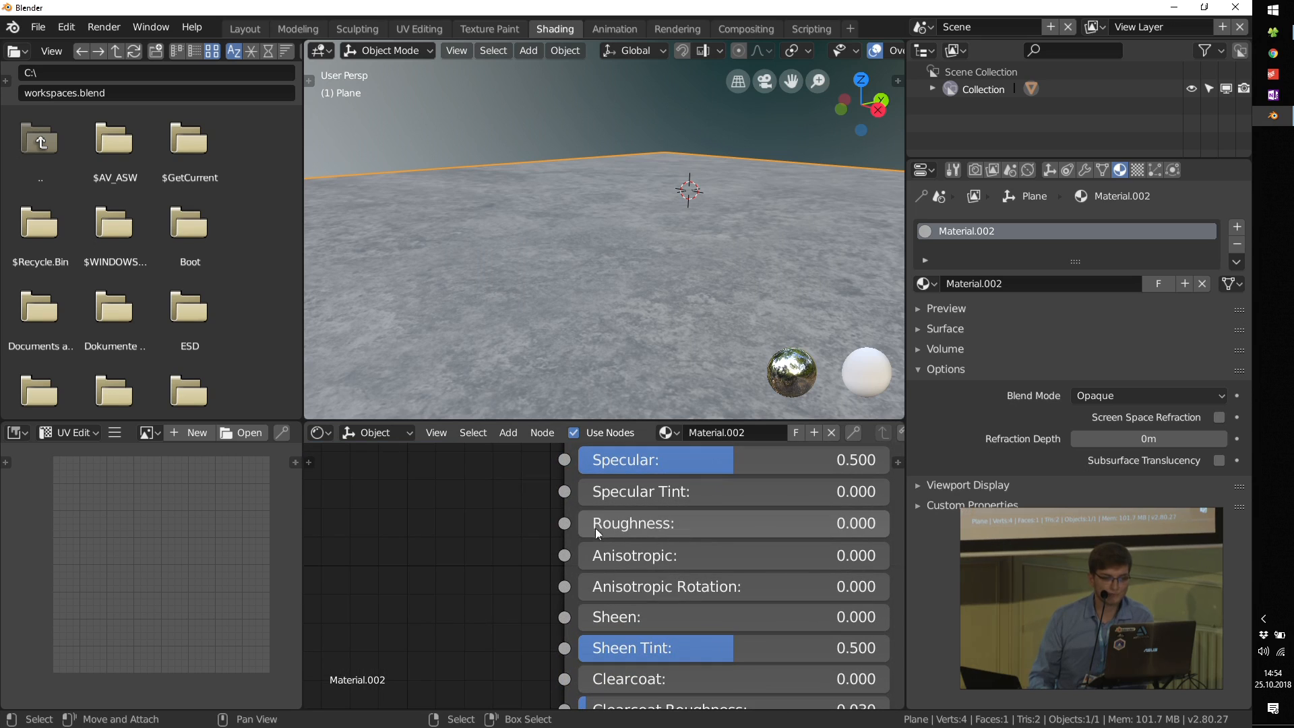
{"action": "mouse_move", "coordinate": [680, 523]}
{"action": "left_mouse_down"}
{"action": "mouse_move", "coordinate": [888, 523]}
{"action": "mouse_move", "coordinate": [657, 523]}
{"action": "left_mouse_up"}
{"action": "scroll", "coordinate": [528, 542], "scroll_direction": "down", "scroll_amount": 4}
{"action": "left_click_drag", "start_coordinate": [449, 527], "coordinate": [604, 583]}
{"action": "scroll", "coordinate": [604, 583], "scroll_direction": "down", "scroll_amount": 4}
{"action": "middle_click_drag", "start_coordinate": [603, 582], "coordinate": [601, 661]}
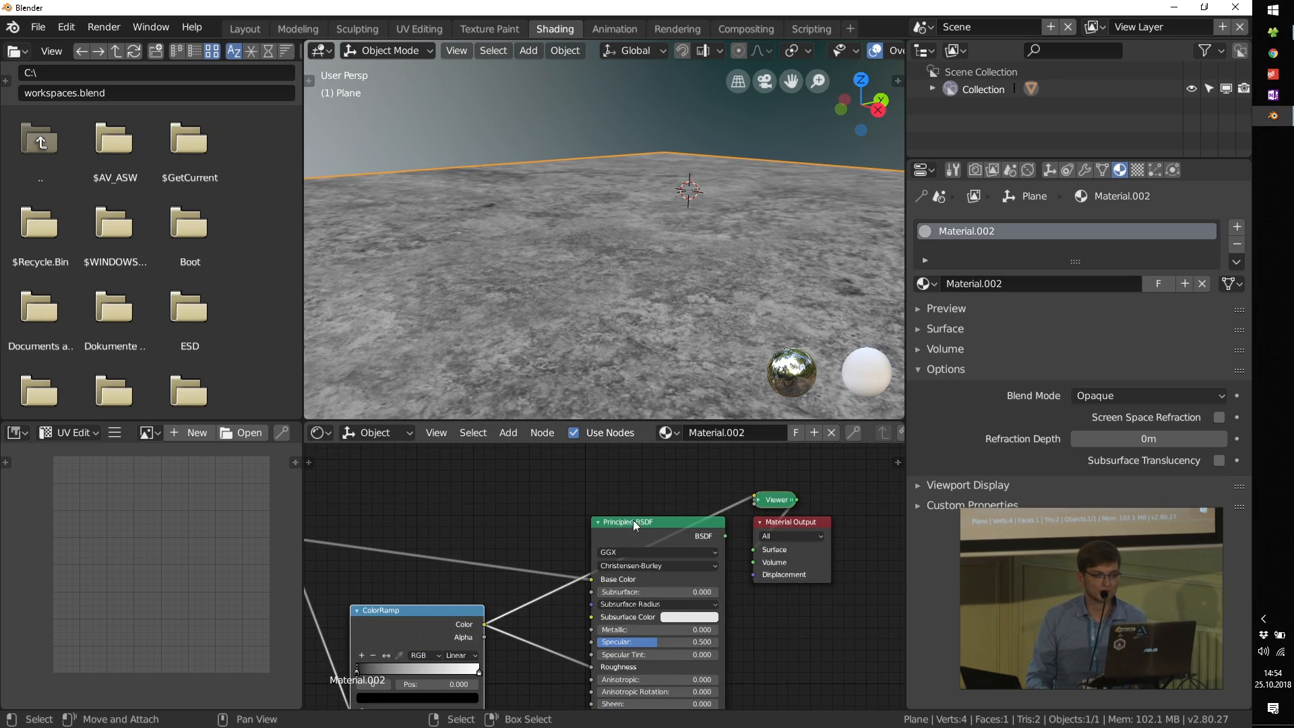
{"action": "left_click", "coordinate": [633, 523], "text": "ctrl+shift"}
{"action": "middle_click_drag", "start_coordinate": [642, 302], "coordinate": [644, 293]}
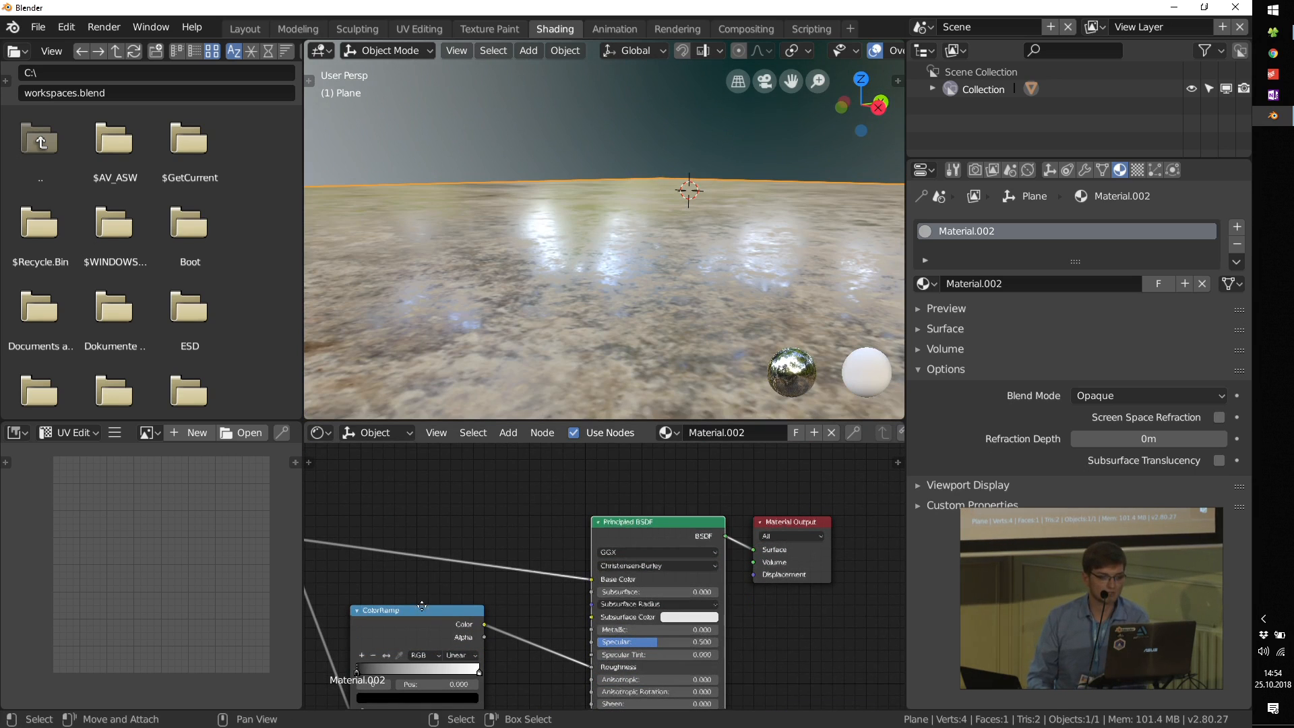
Step: Flip the ColorRamp's gradient and move its black stop to position 0.317
{"action": "middle_click_drag", "start_coordinate": [422, 606], "coordinate": [519, 521]}
{"action": "scroll", "coordinate": [474, 573], "scroll_direction": "up", "scroll_amount": 9}
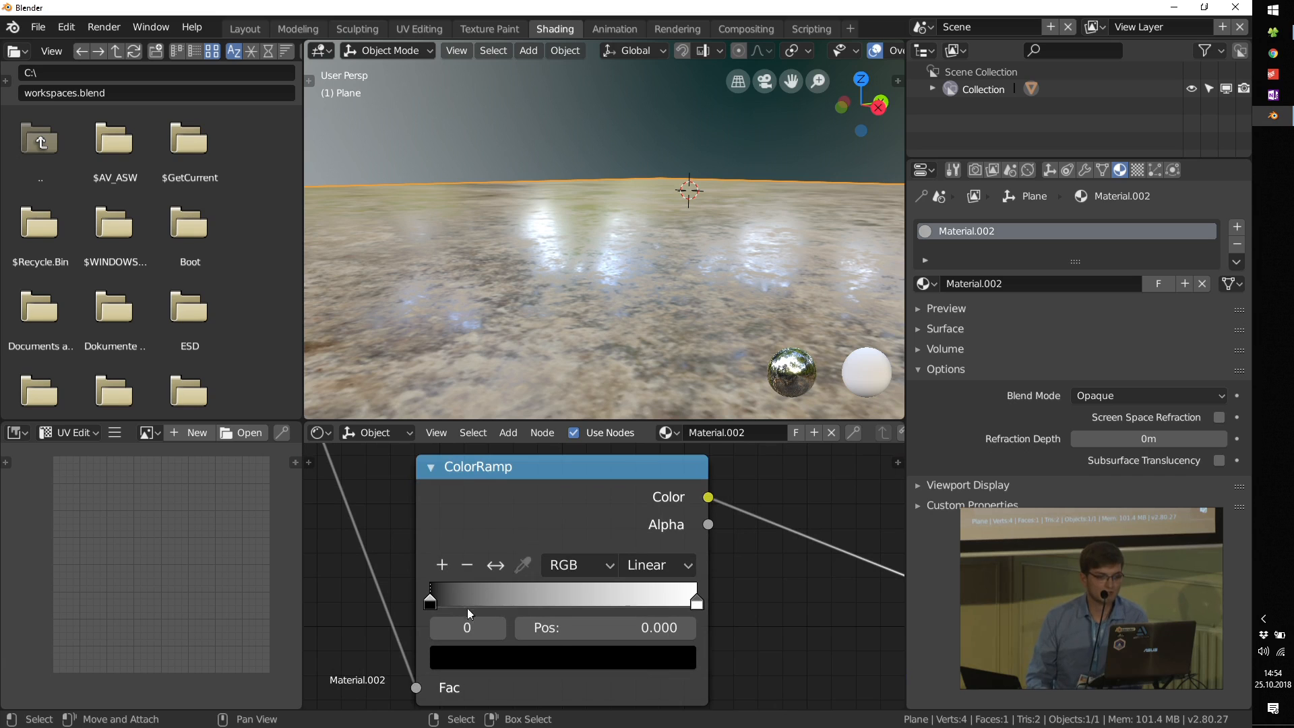
{"action": "mouse_move", "coordinate": [435, 605]}
{"action": "left_mouse_down"}
{"action": "mouse_move", "coordinate": [591, 597]}
{"action": "mouse_move", "coordinate": [444, 591]}
{"action": "left_mouse_up"}
{"action": "left_click_drag", "start_coordinate": [684, 598], "coordinate": [395, 602]}
{"action": "left_click", "coordinate": [497, 567]}
{"action": "left_click_drag", "start_coordinate": [667, 604], "coordinate": [512, 595]}
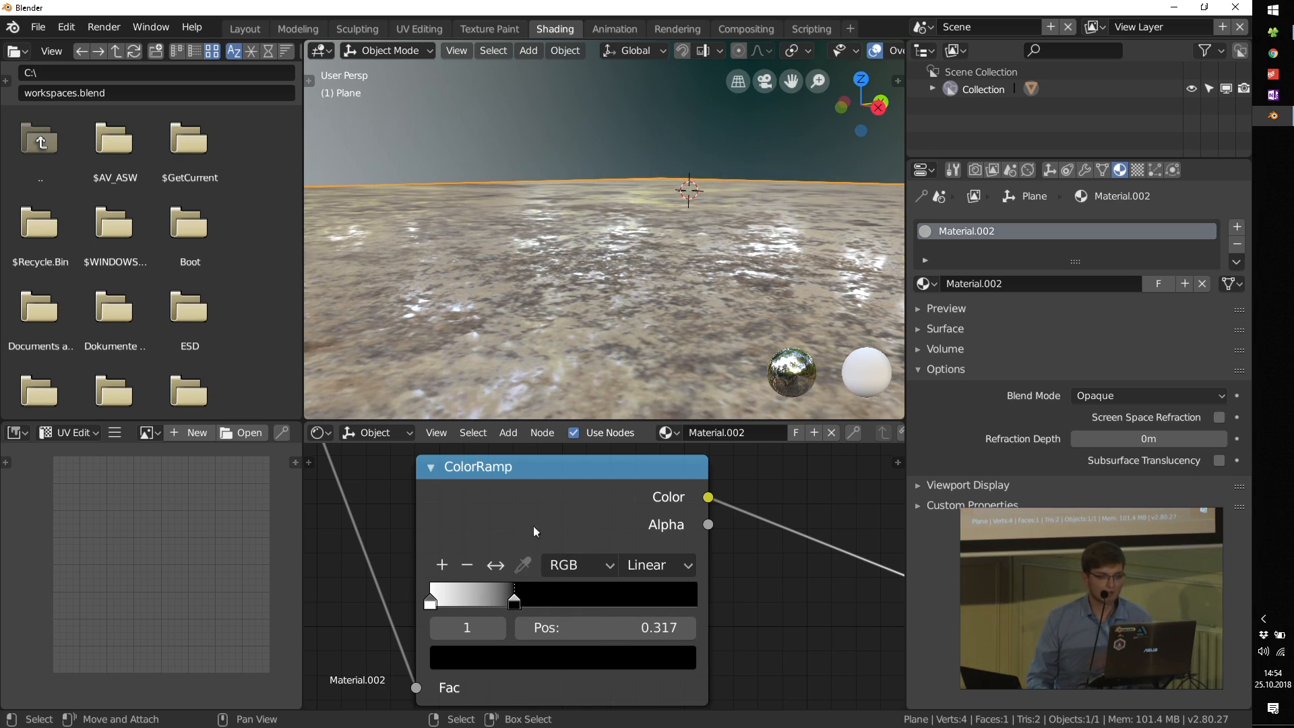
Step: Preview the ColorRamp's output alone on the plane, then return to the full Principled BSDF preview
{"action": "left_click", "coordinate": [530, 496], "text": "ctrl+shift"}
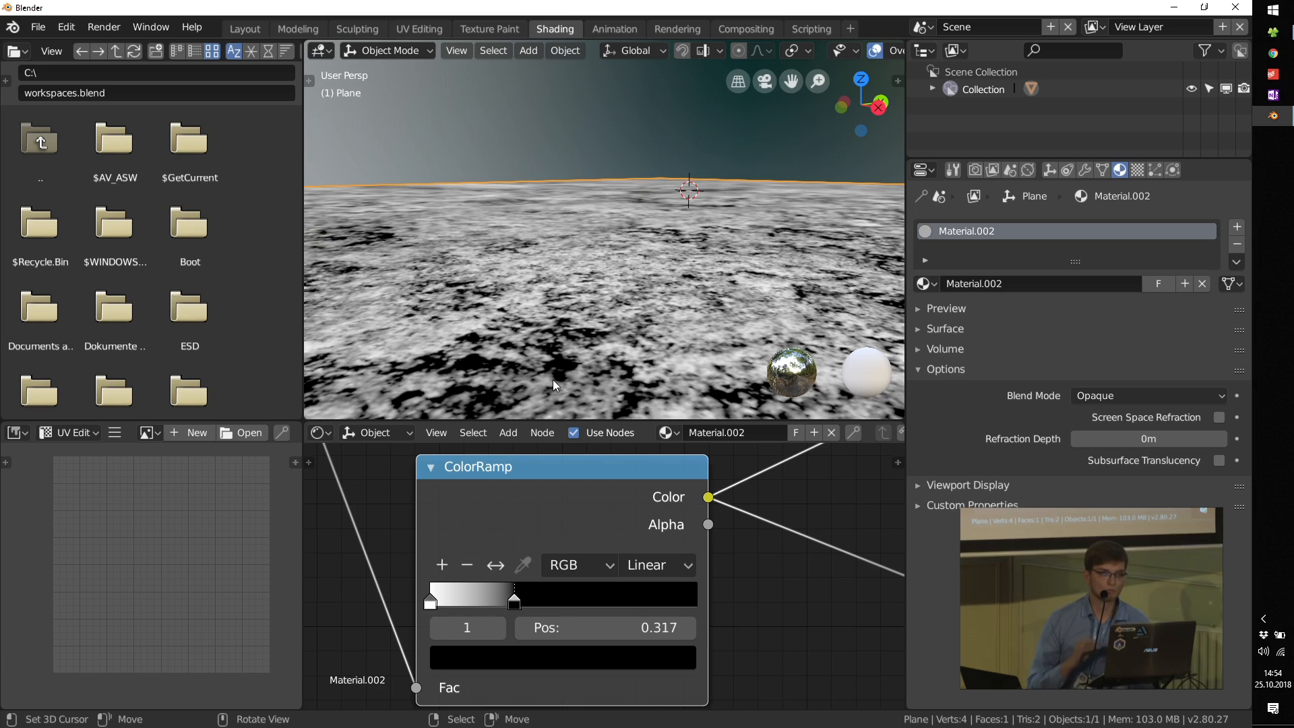
{"action": "scroll", "coordinate": [747, 467], "scroll_direction": "down", "scroll_amount": 4}
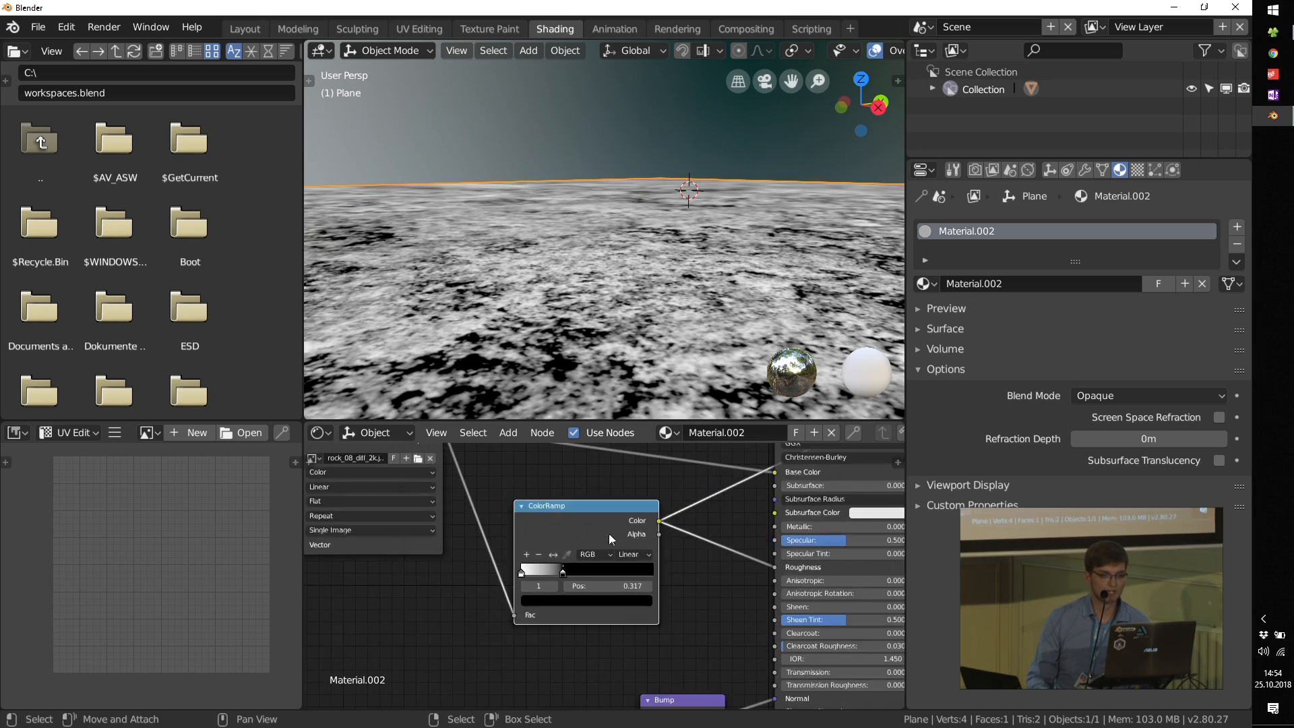
{"action": "left_click", "coordinate": [746, 468], "text": "ctrl+shift"}
Step: Lighten the ColorRamp's black stop to a neutral grey
{"action": "scroll", "coordinate": [607, 547], "scroll_direction": "up", "scroll_amount": 5}
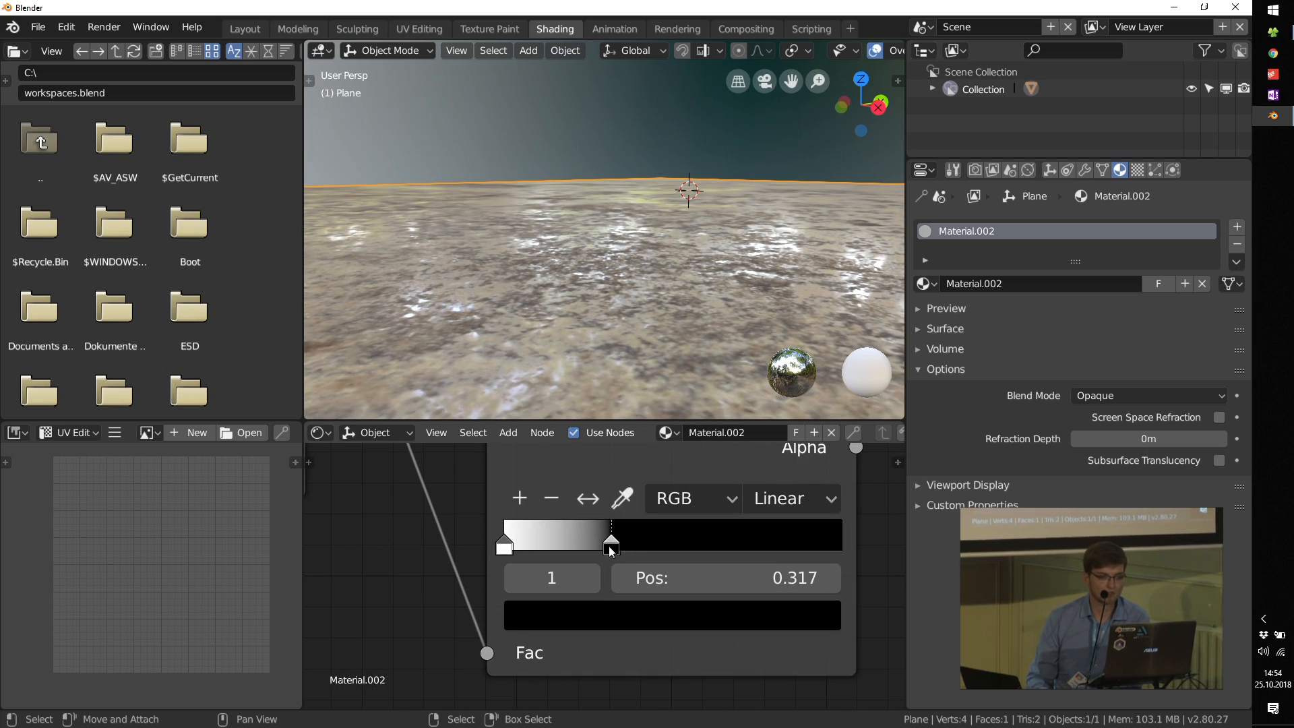
{"action": "left_click", "coordinate": [602, 619]}
{"action": "left_click_drag", "start_coordinate": [780, 396], "coordinate": [750, 341]}
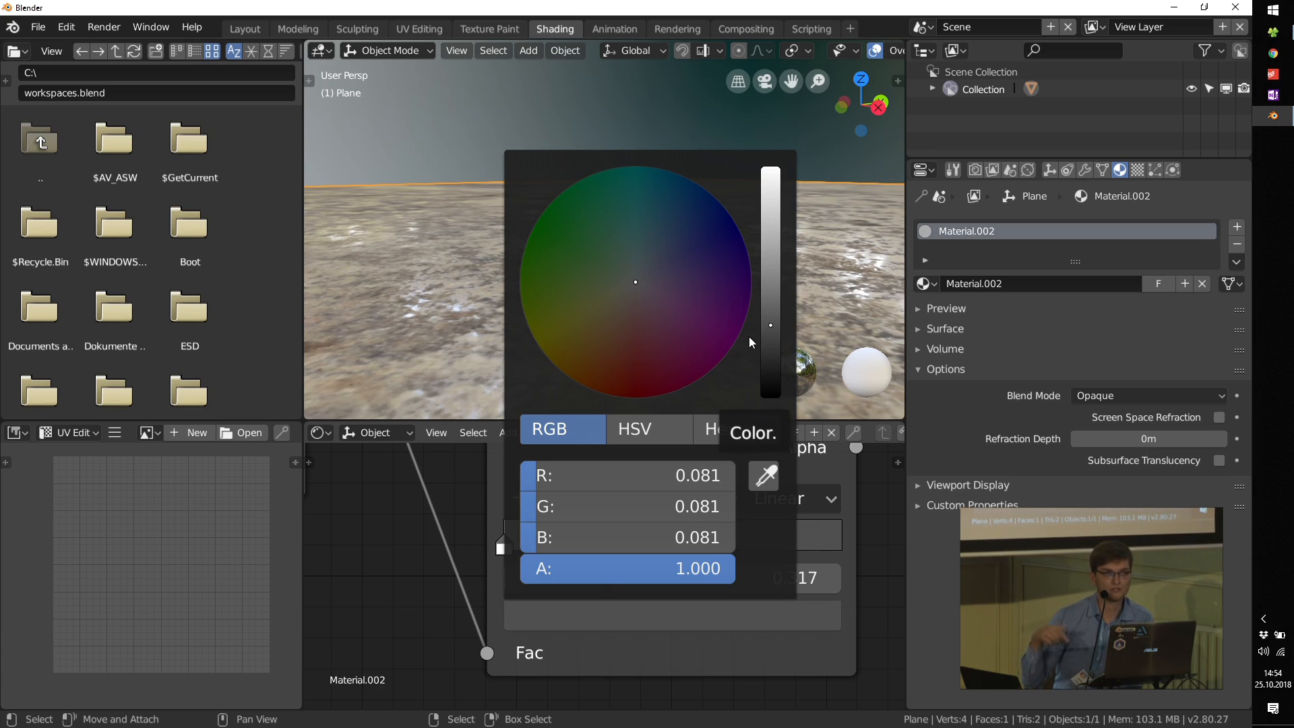
{"action": "mouse_move", "coordinate": [770, 324]}
{"action": "left_mouse_down"}
{"action": "mouse_move", "coordinate": [770, 236]}
{"action": "mouse_move", "coordinate": [770, 300]}
{"action": "left_mouse_up"}
Step: Connect the diffuse image's Color to the Bump node's Height input
{"action": "scroll", "coordinate": [453, 568], "scroll_direction": "down", "scroll_amount": 19}
{"action": "middle_click_drag", "start_coordinate": [479, 603], "coordinate": [552, 580]}
{"action": "left_click", "coordinate": [559, 505]}
{"action": "left_click_drag", "start_coordinate": [560, 504], "coordinate": [573, 491]}
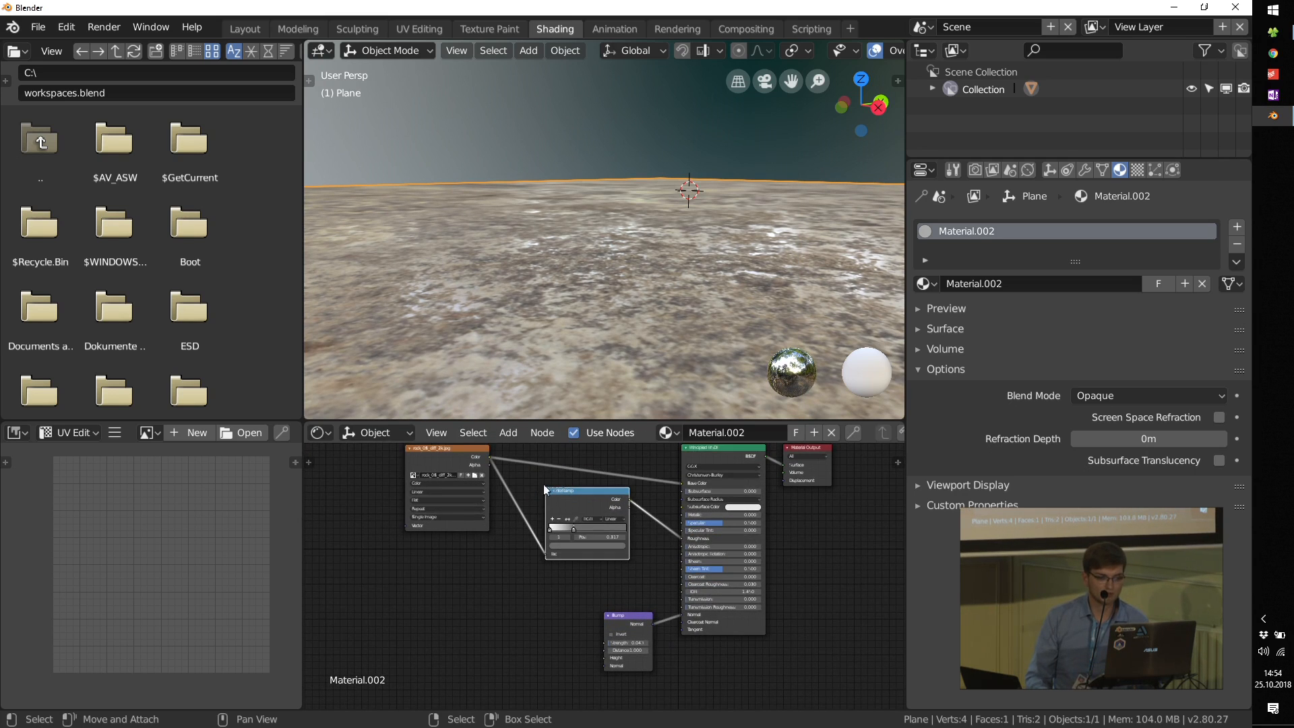
{"action": "mouse_move", "coordinate": [489, 460]}
{"action": "left_mouse_down"}
{"action": "mouse_move", "coordinate": [572, 641]}
{"action": "mouse_move", "coordinate": [604, 659]}
{"action": "left_mouse_up"}
Step: Preview the diffuse image alone on the plane, then the Bump node's Normal output
{"action": "middle_click_drag", "start_coordinate": [472, 493], "coordinate": [512, 559]}
{"action": "scroll", "coordinate": [504, 545], "scroll_direction": "up", "scroll_amount": 6}
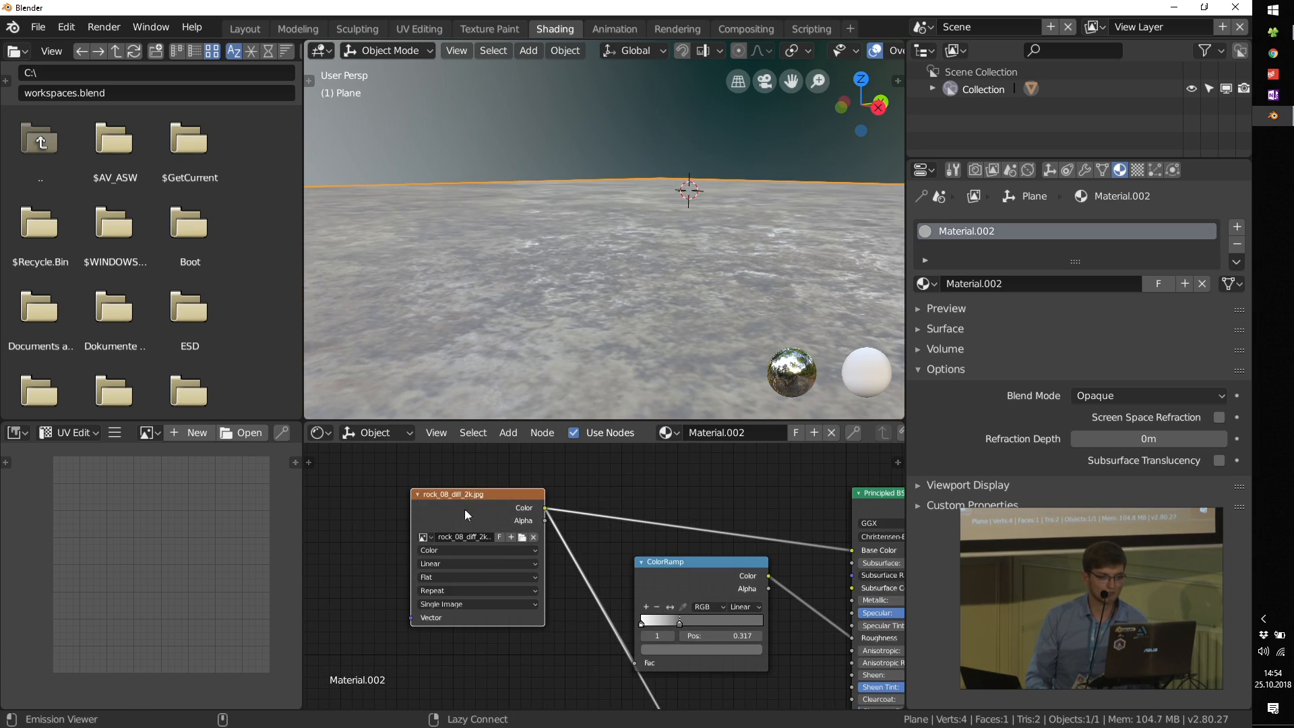
{"action": "left_click", "coordinate": [463, 509], "text": "ctrl+shift"}
{"action": "middle_click_drag", "start_coordinate": [670, 651], "coordinate": [537, 439]}
{"action": "scroll", "coordinate": [620, 640], "scroll_direction": "up", "scroll_amount": 6}
{"action": "middle_click_drag", "start_coordinate": [628, 533], "coordinate": [629, 546]}
{"action": "left_click", "coordinate": [629, 545], "text": "ctrl+shift"}
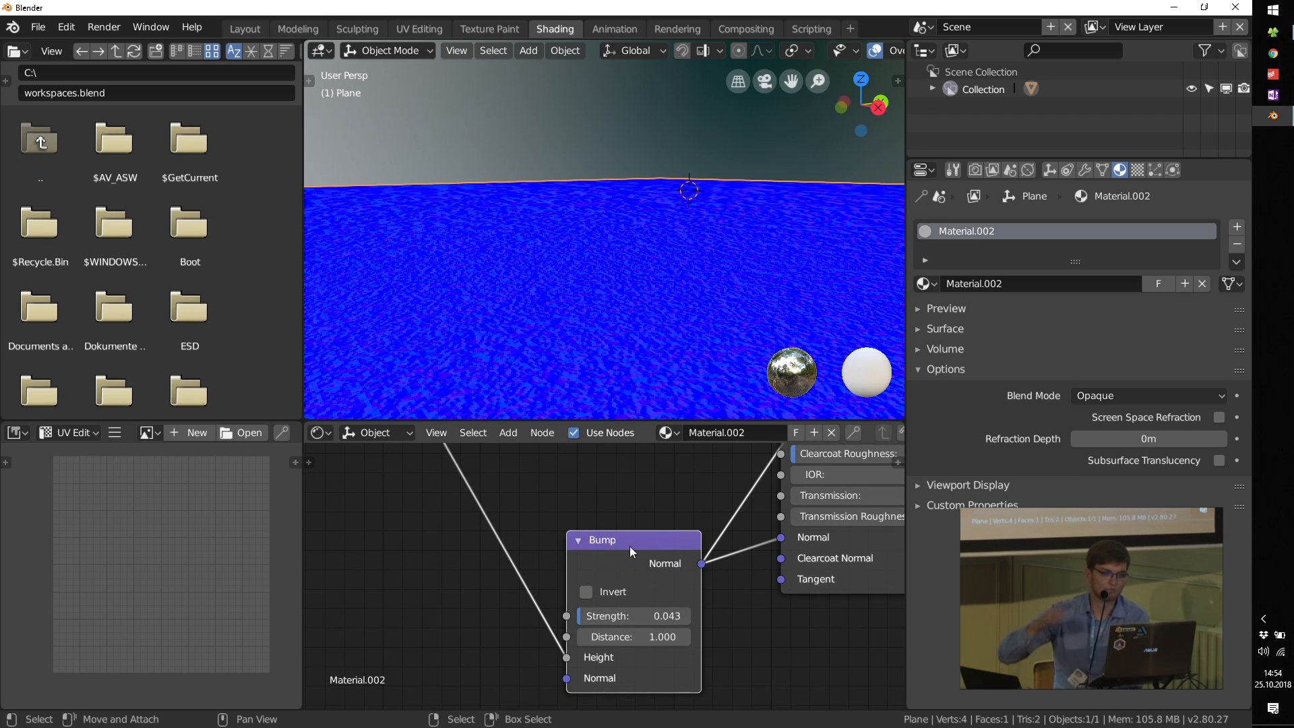
Step: Return the plane's preview to the full Principled BSDF material
{"action": "middle_click_drag", "start_coordinate": [724, 580], "coordinate": [573, 463]}
{"action": "scroll", "coordinate": [628, 378], "scroll_direction": "down", "scroll_amount": 6}
{"action": "middle_click_drag", "start_coordinate": [712, 454], "coordinate": [653, 611]}
{"action": "middle_click_drag", "start_coordinate": [676, 495], "coordinate": [658, 572]}
{"action": "left_click", "coordinate": [653, 512], "text": "ctrl+shift"}
Step: Examine the finished rock material on the plane from several angles and review its node setup
{"action": "scroll", "coordinate": [642, 344], "scroll_direction": "up", "scroll_amount": 8}
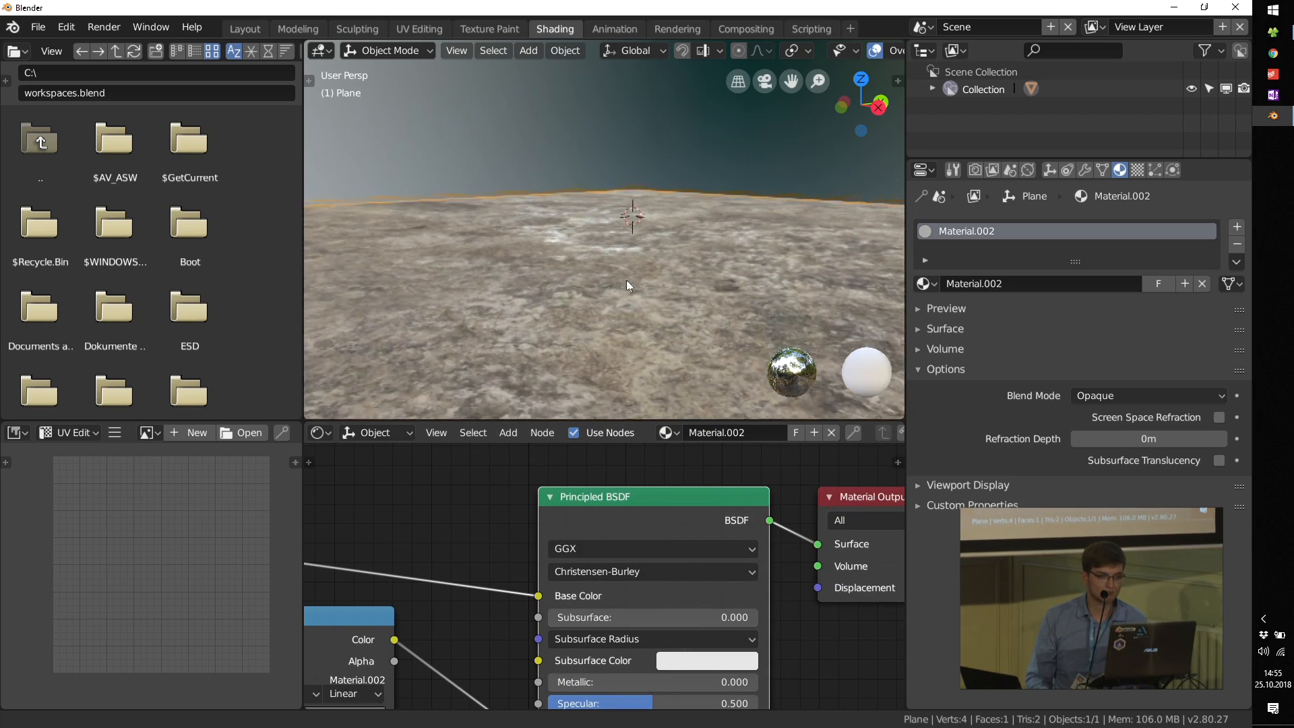
{"action": "scroll", "coordinate": [626, 319], "scroll_direction": "up", "scroll_amount": 1}
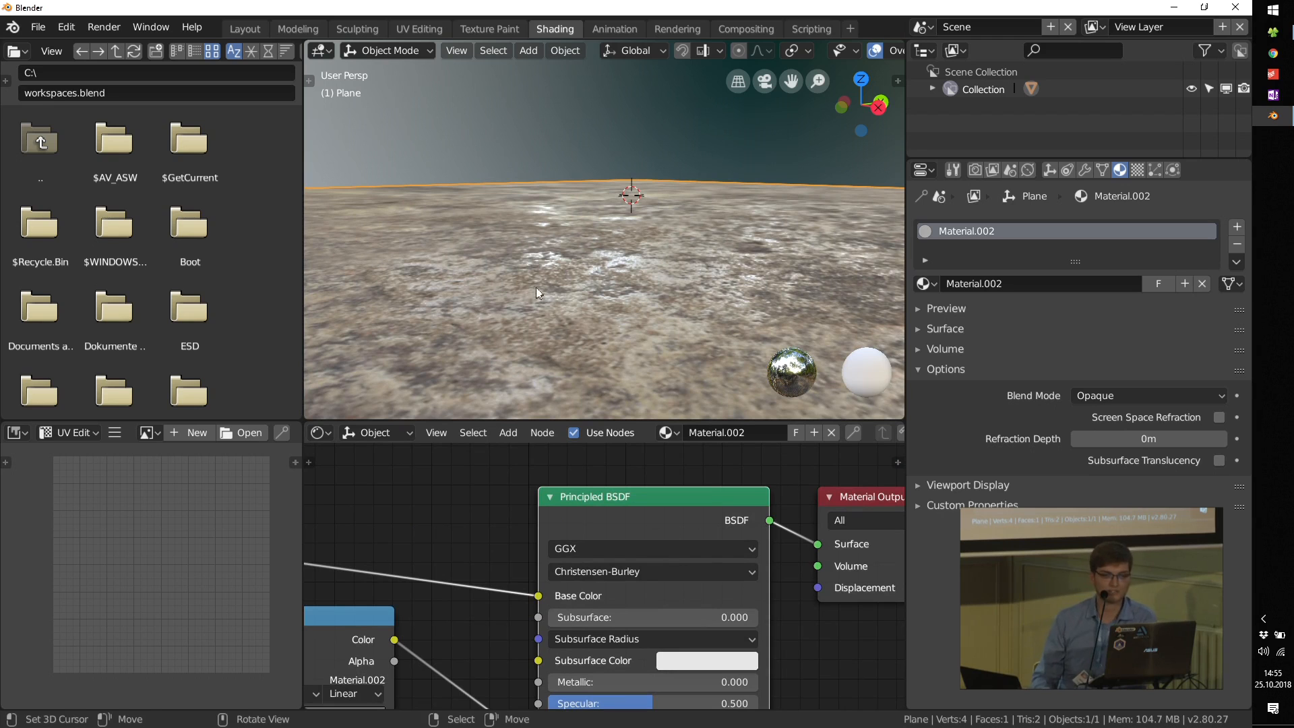
{"action": "scroll", "coordinate": [657, 309], "scroll_direction": "down", "scroll_amount": 2}
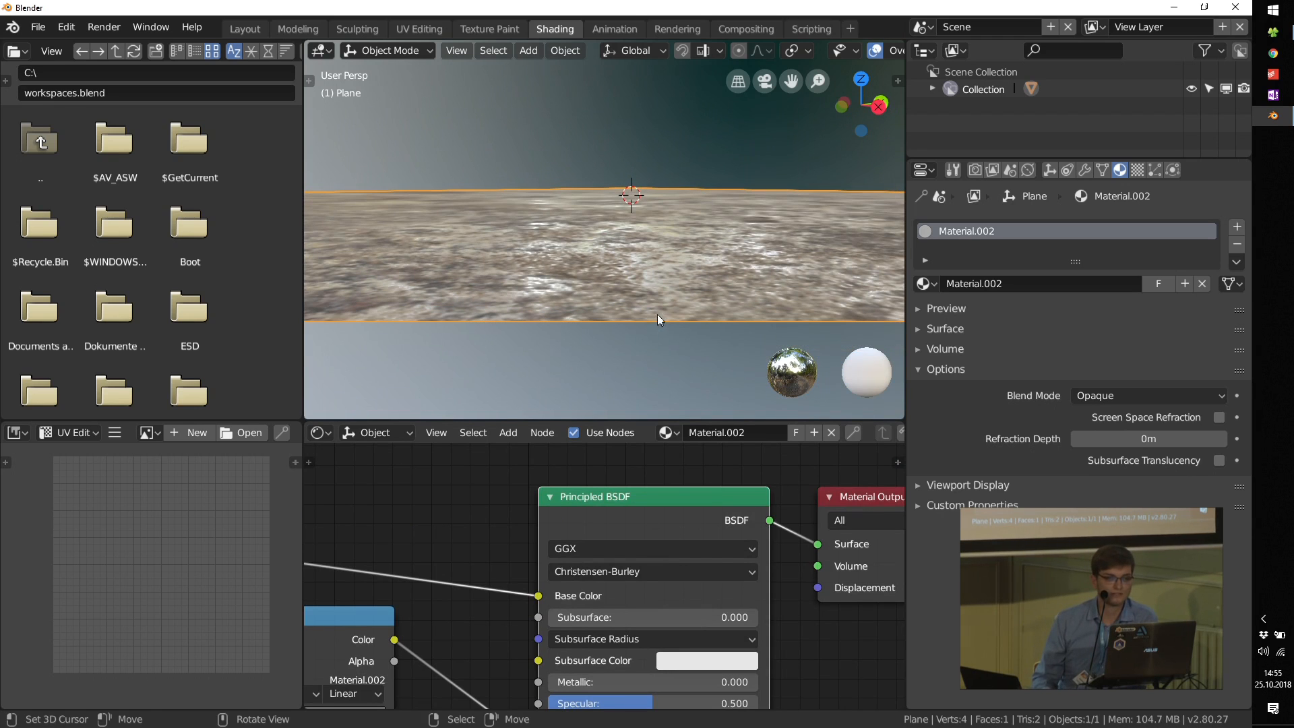
{"action": "middle_click_drag", "start_coordinate": [616, 302], "coordinate": [475, 337]}
{"action": "scroll", "coordinate": [605, 592], "scroll_direction": "down", "scroll_amount": 4}
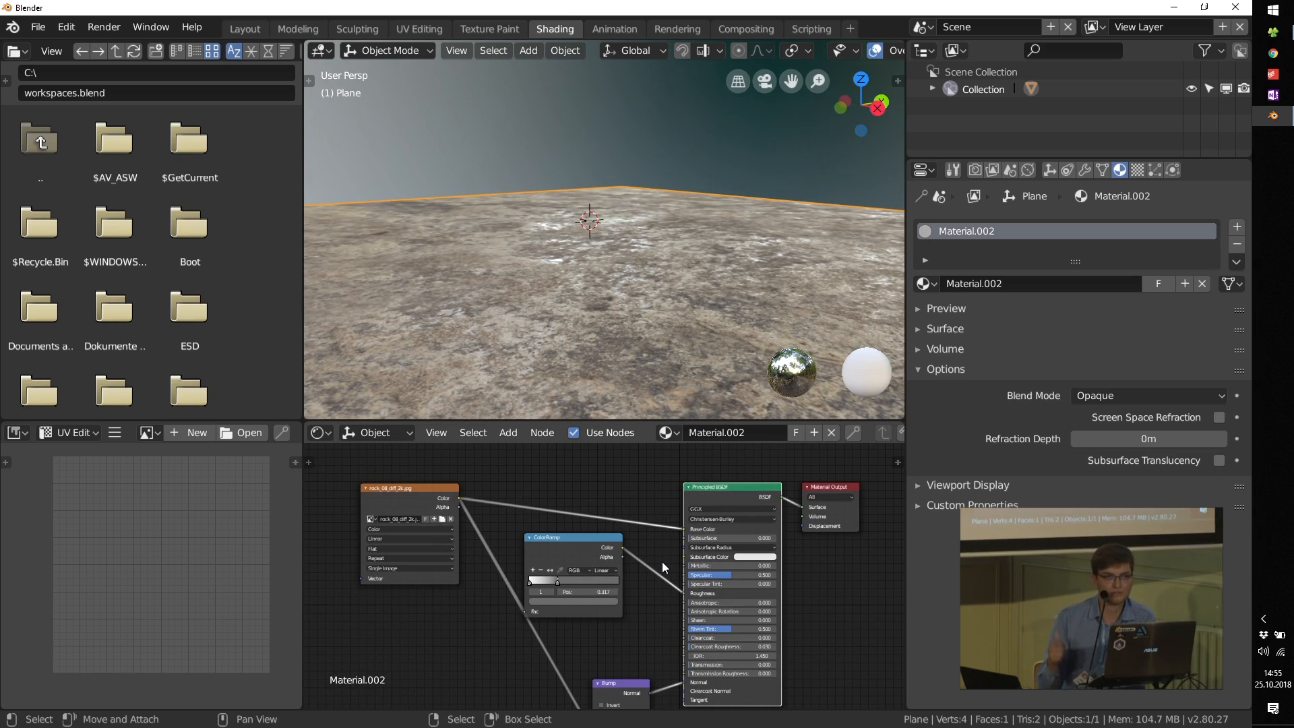
{"action": "scroll", "coordinate": [354, 494], "scroll_direction": "up", "scroll_amount": 2}
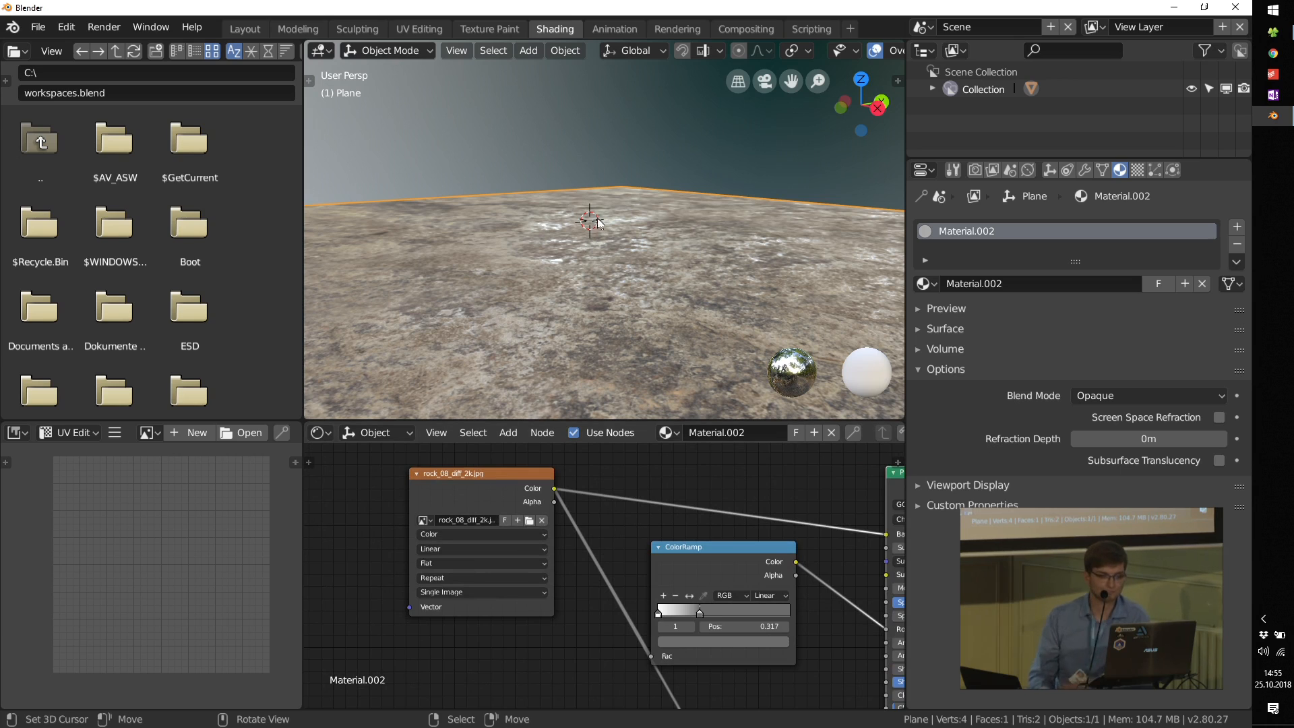
{"action": "scroll", "coordinate": [593, 246], "scroll_direction": "down", "scroll_amount": 3}
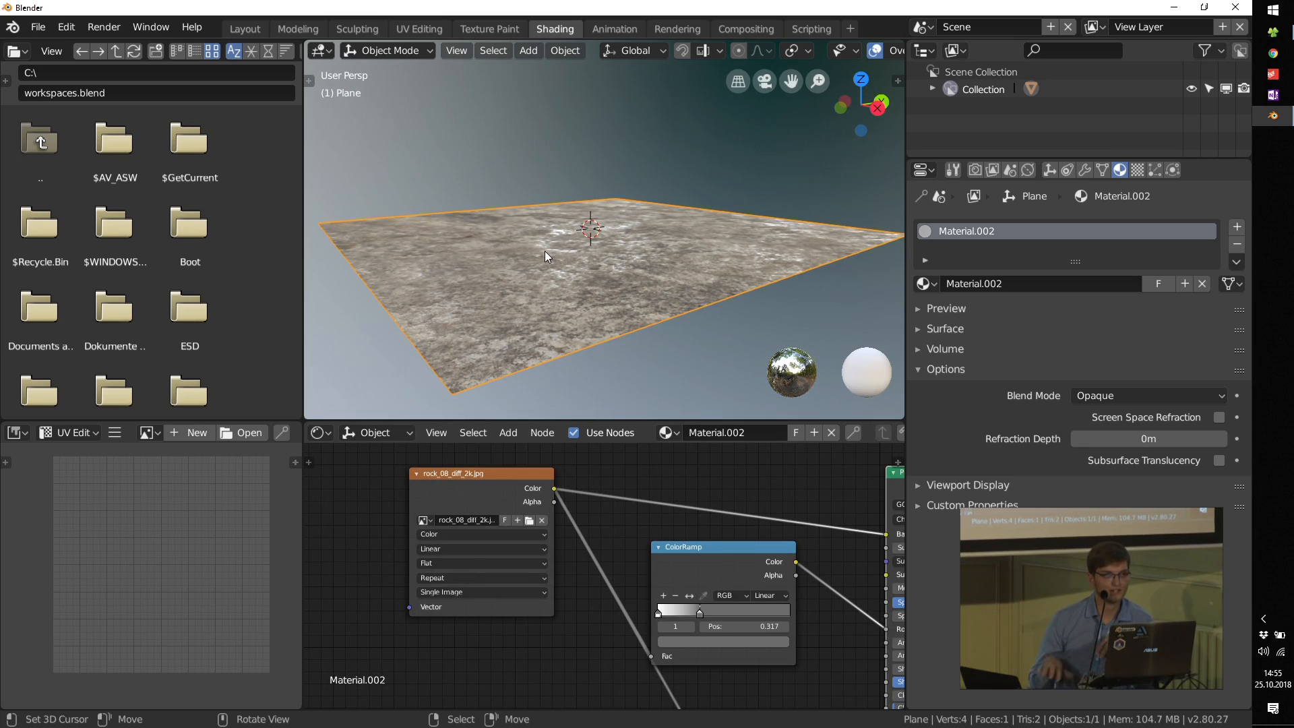
Step: Open the file 01_rock_workshop.blend from the workshop's 3d folder
{"action": "left_click", "coordinate": [1268, 34]}
{"action": "left_click", "coordinate": [39, 27]}
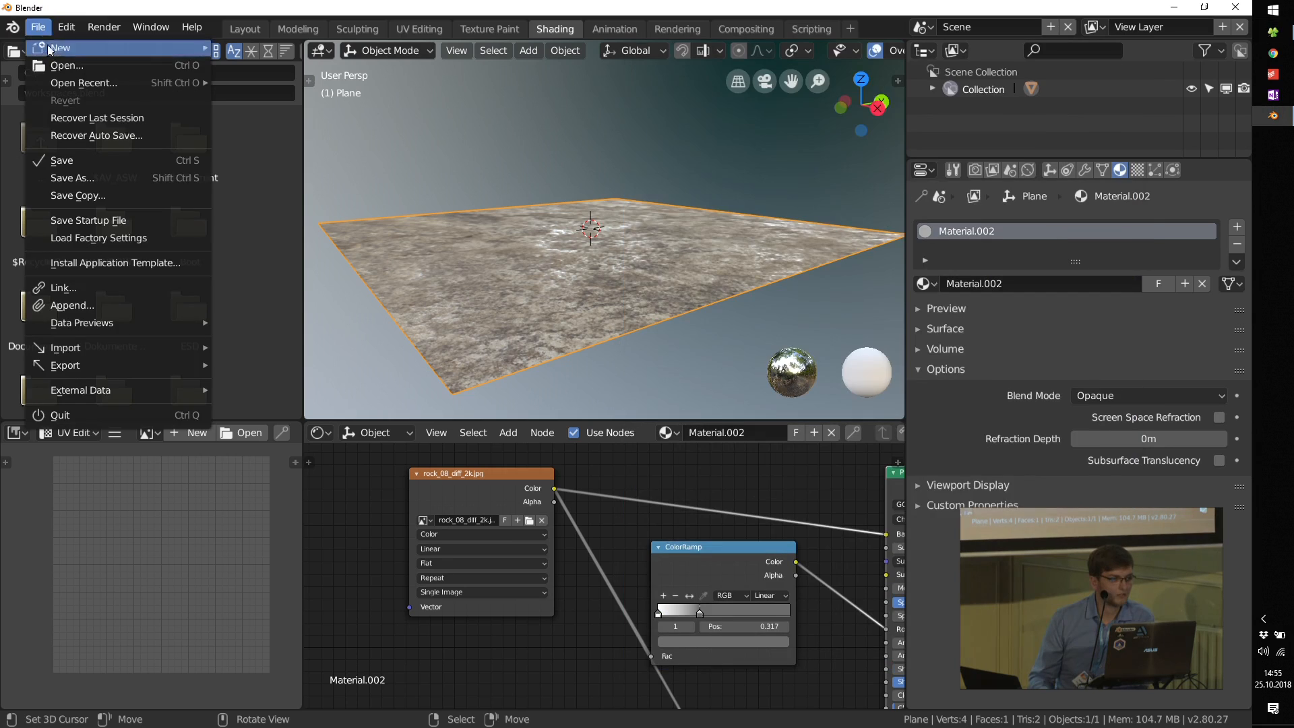
{"action": "left_click", "coordinate": [61, 65]}
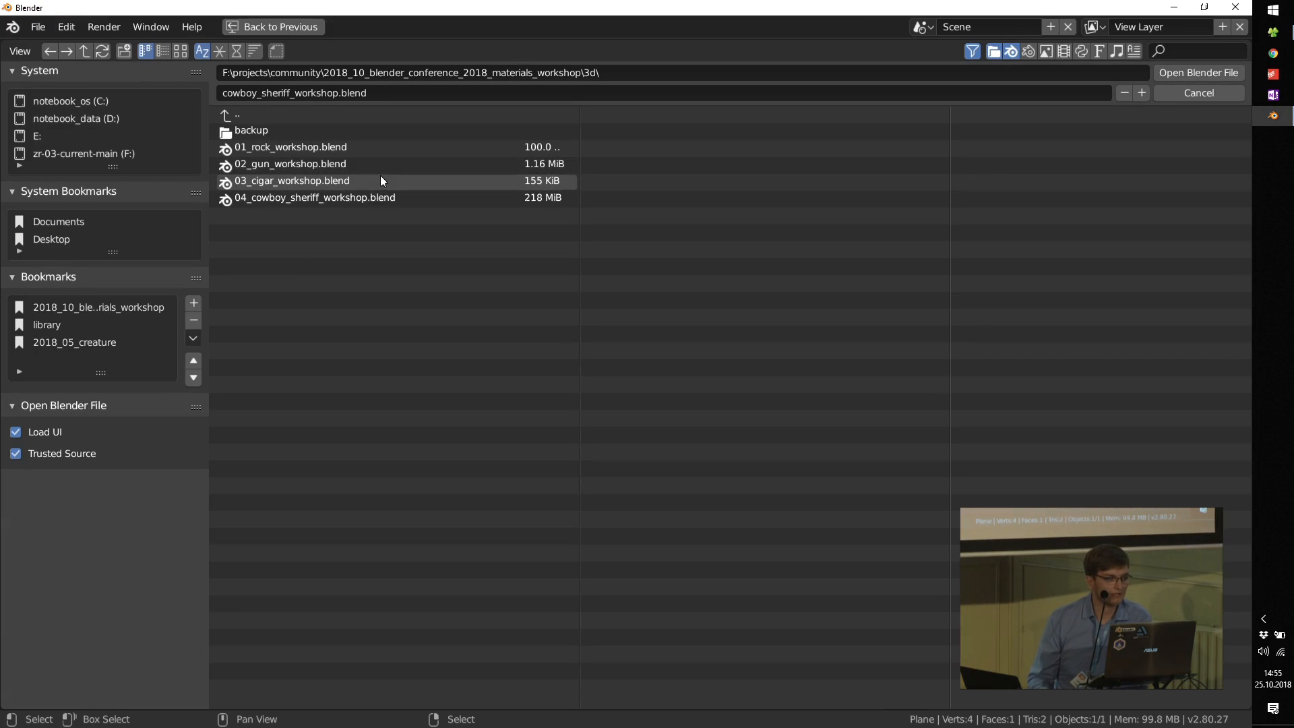
{"action": "double_click", "coordinate": [252, 150]}
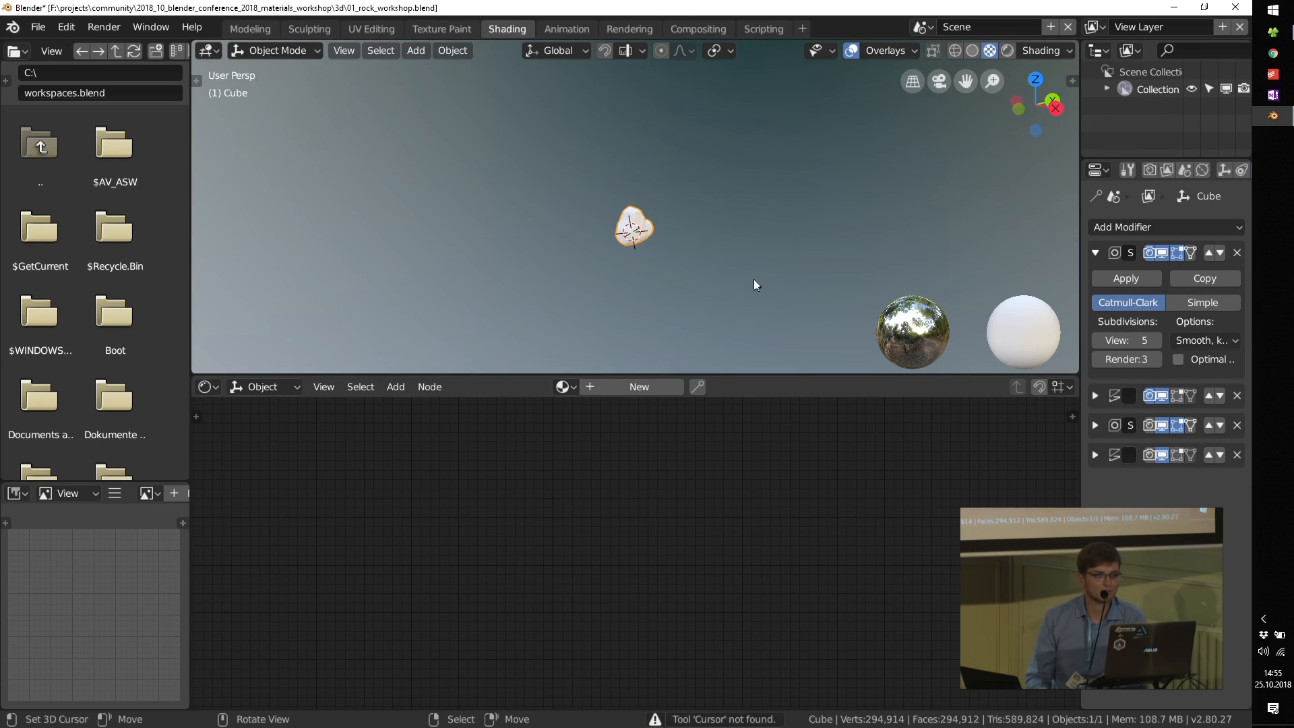
Step: View the rock object up close from another side and widen the Properties editor
{"action": "scroll", "coordinate": [650, 262], "scroll_direction": "up", "scroll_amount": 8}
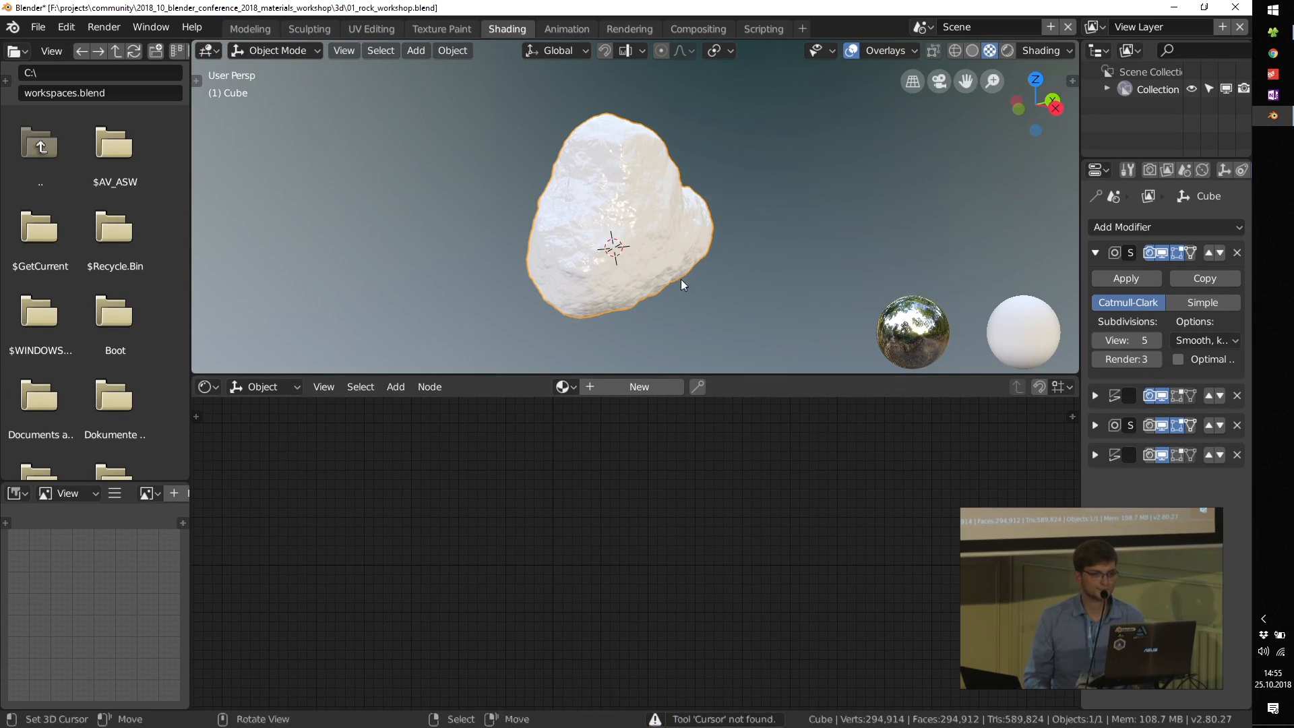
{"action": "middle_click_drag", "start_coordinate": [680, 279], "coordinate": [614, 273]}
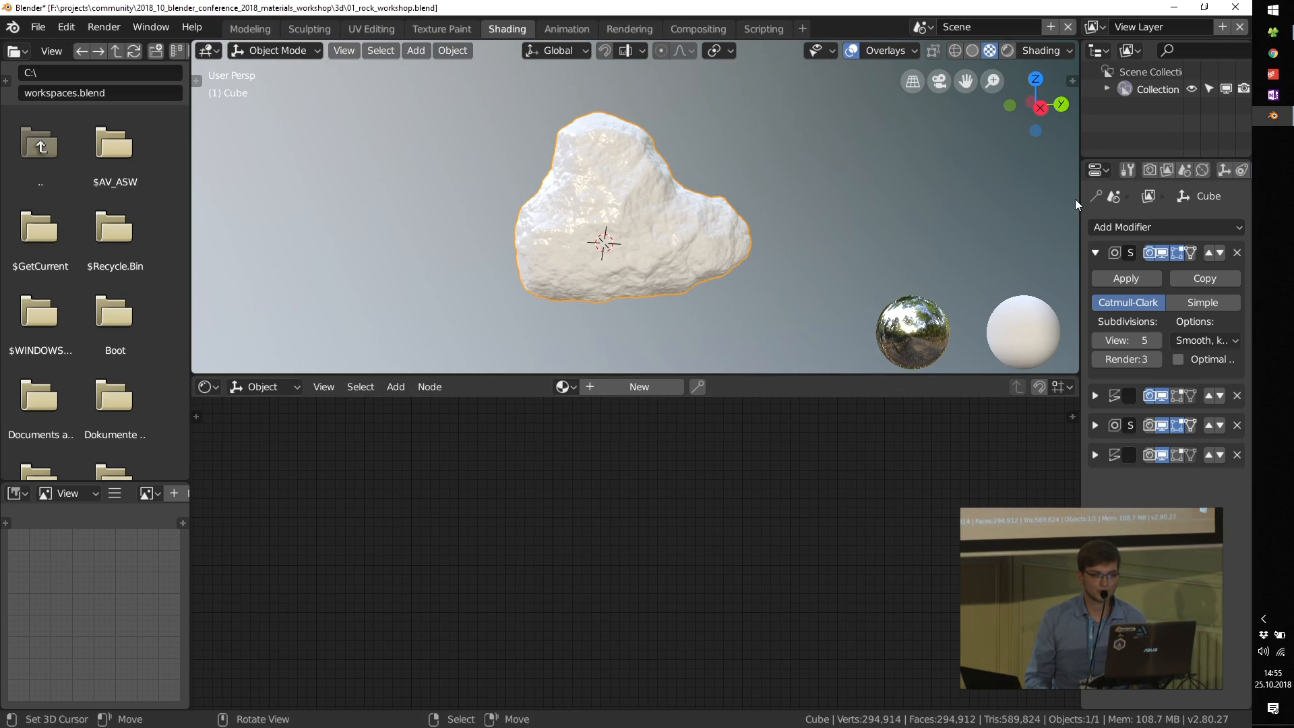
{"action": "left_click_drag", "start_coordinate": [1079, 198], "coordinate": [973, 203]}
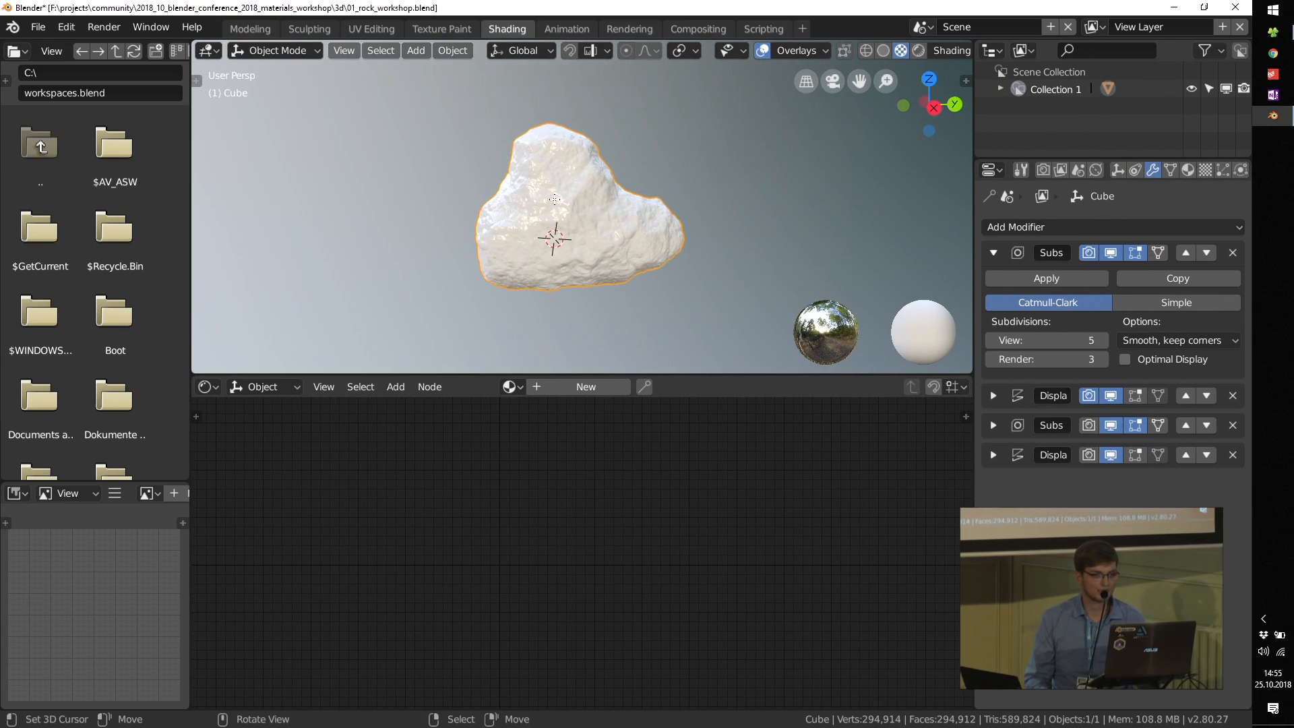
Step: Inspect the rock's base mesh in Edit Mode and turn off viewport display for every modifier except the first Subdivision
{"action": "key", "text": "Tab"}
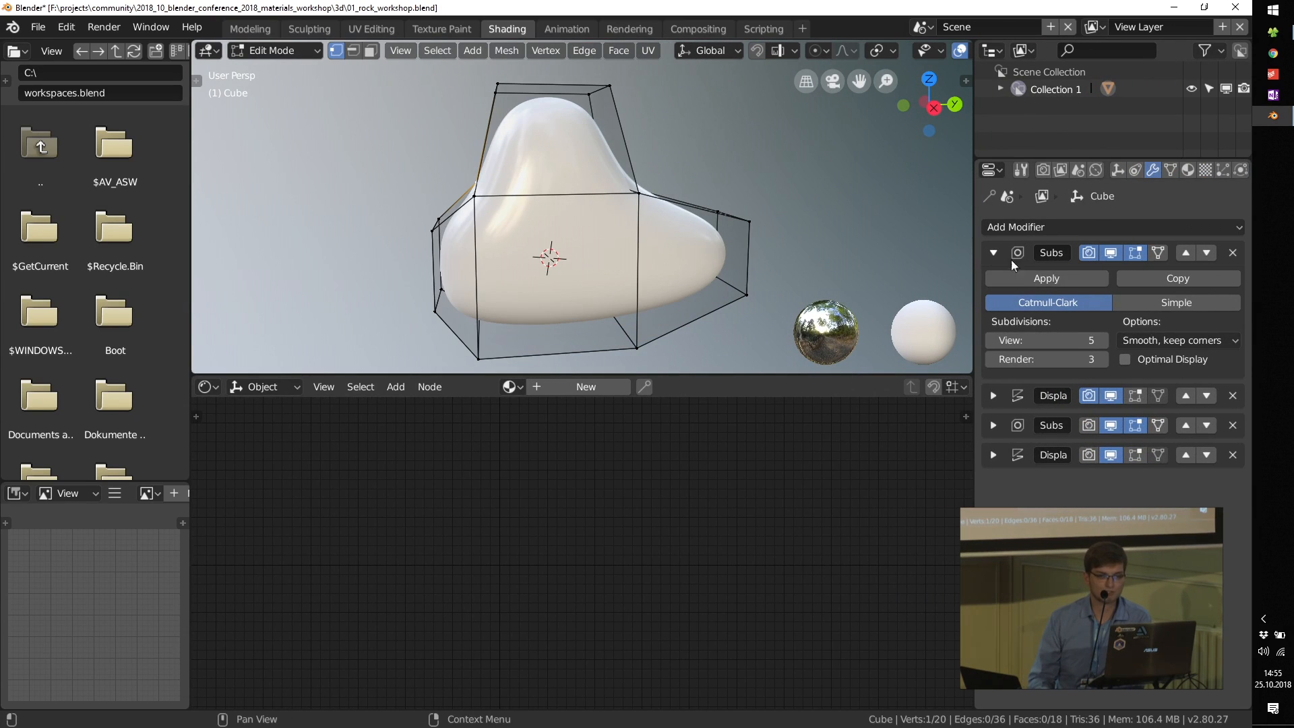
{"action": "left_click", "coordinate": [1061, 261]}
{"action": "left_click_drag", "start_coordinate": [1117, 252], "coordinate": [1111, 342]}
{"action": "mouse_move", "coordinate": [670, 192]}
{"action": "middle_mouse_down"}
{"action": "mouse_move", "coordinate": [632, 179]}
{"action": "mouse_move", "coordinate": [667, 176]}
{"action": "middle_mouse_up"}
{"action": "scroll", "coordinate": [657, 175], "scroll_direction": "down", "scroll_amount": 2}
{"action": "scroll", "coordinate": [657, 175], "scroll_direction": "up", "scroll_amount": 2}
{"action": "left_click", "coordinate": [1111, 253]}
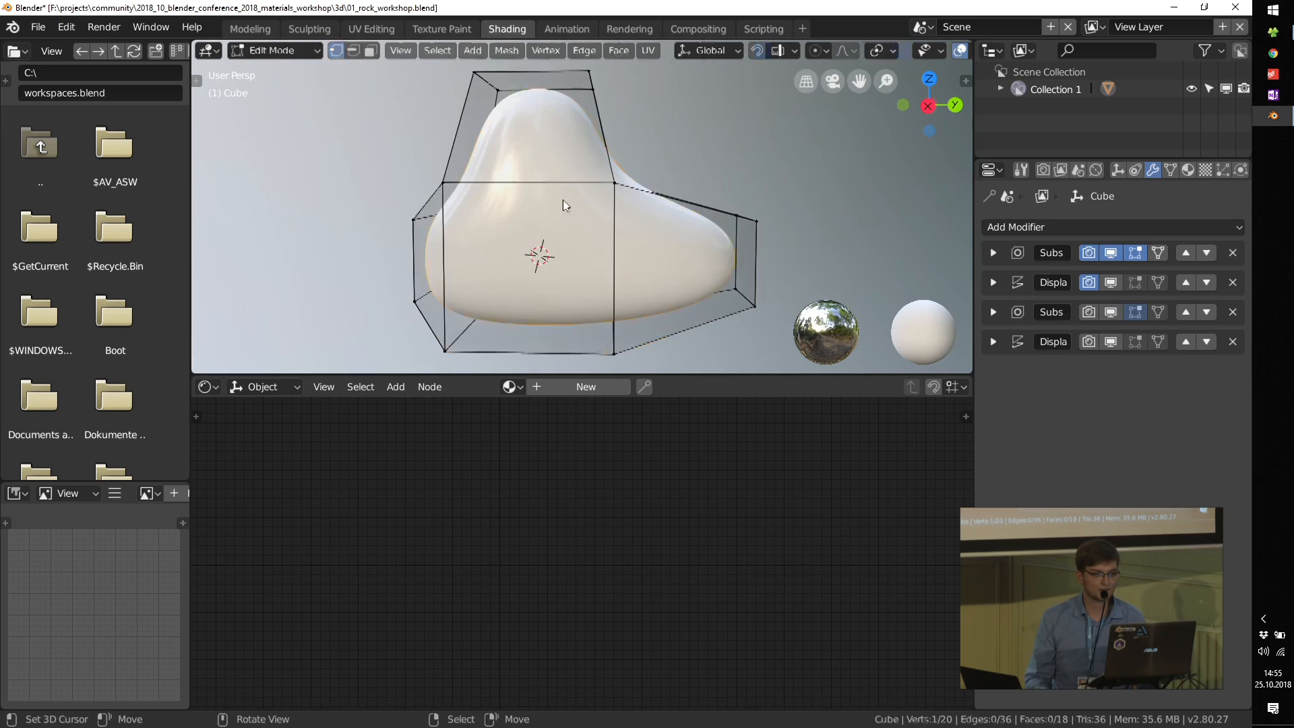
{"action": "key", "text": "Tab"}
Step: Turn on viewport display for the rock's first Displace modifier and open its texture's settings
{"action": "left_click", "coordinate": [993, 282]}
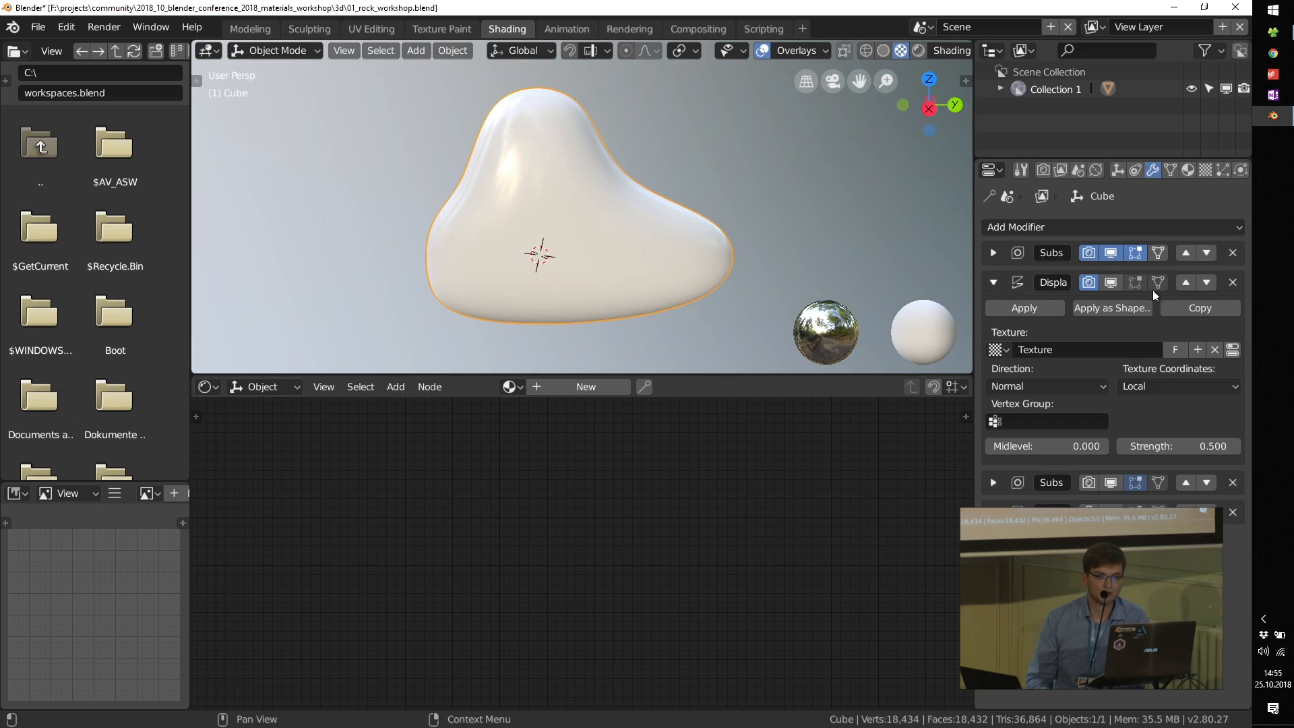
{"action": "left_click", "coordinate": [1111, 283]}
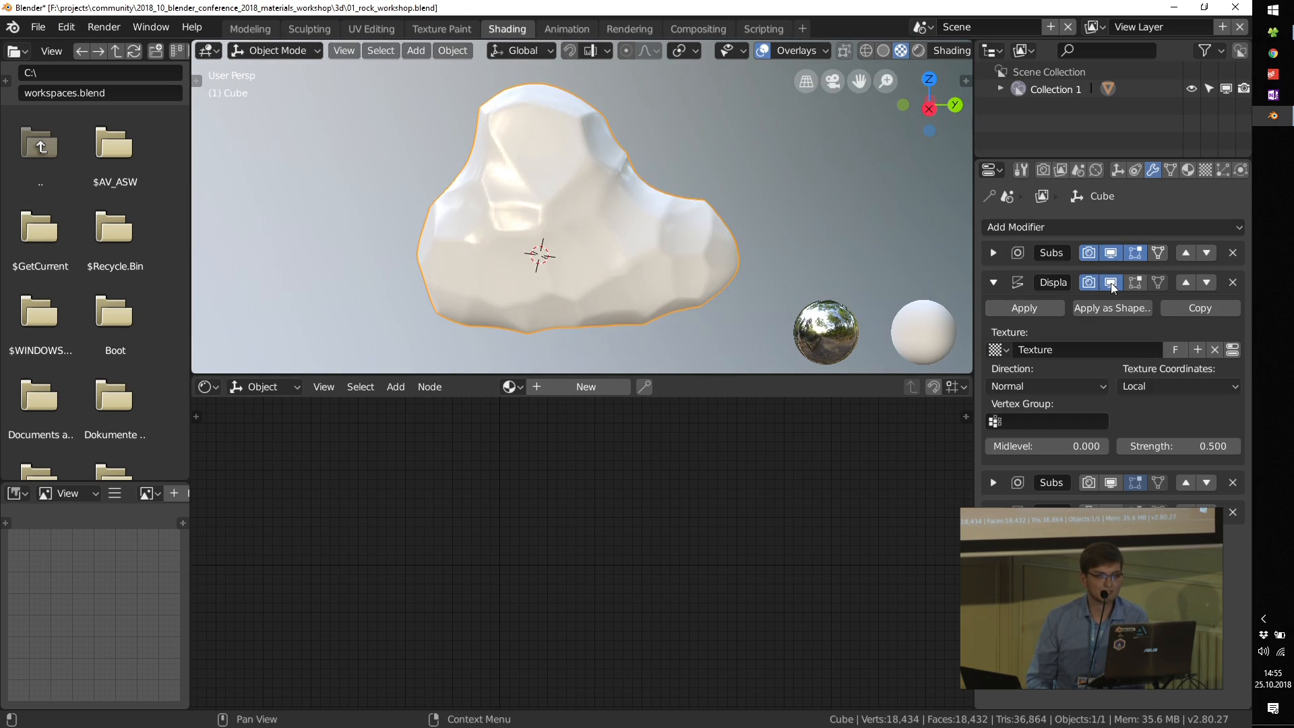
{"action": "left_click", "coordinate": [1230, 350]}
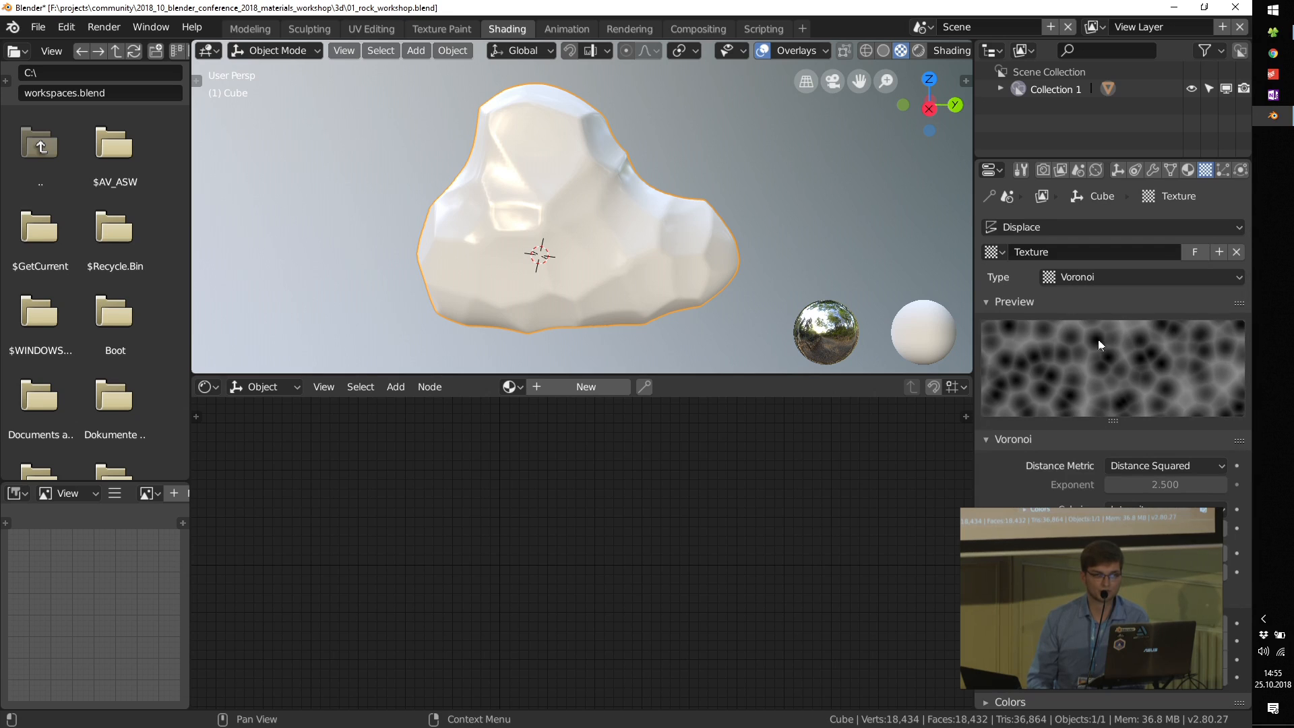
Step: Return to the rock's modifier list and turn on viewport display for the second Subdivision modifier
{"action": "middle_click_drag", "start_coordinate": [491, 204], "coordinate": [610, 223]}
{"action": "left_click", "coordinate": [1152, 170]}
{"action": "left_click", "coordinate": [994, 282]}
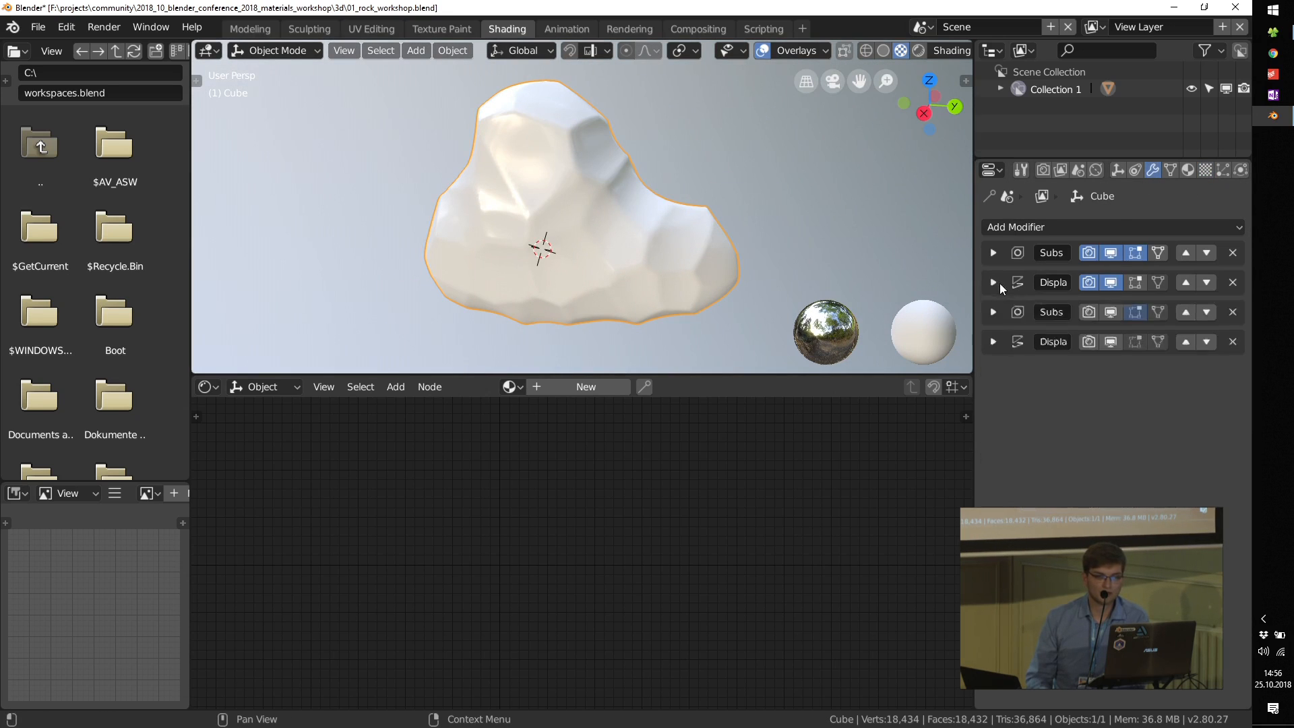
{"action": "left_click", "coordinate": [1110, 311]}
{"action": "scroll", "coordinate": [592, 208], "scroll_direction": "up", "scroll_amount": 3}
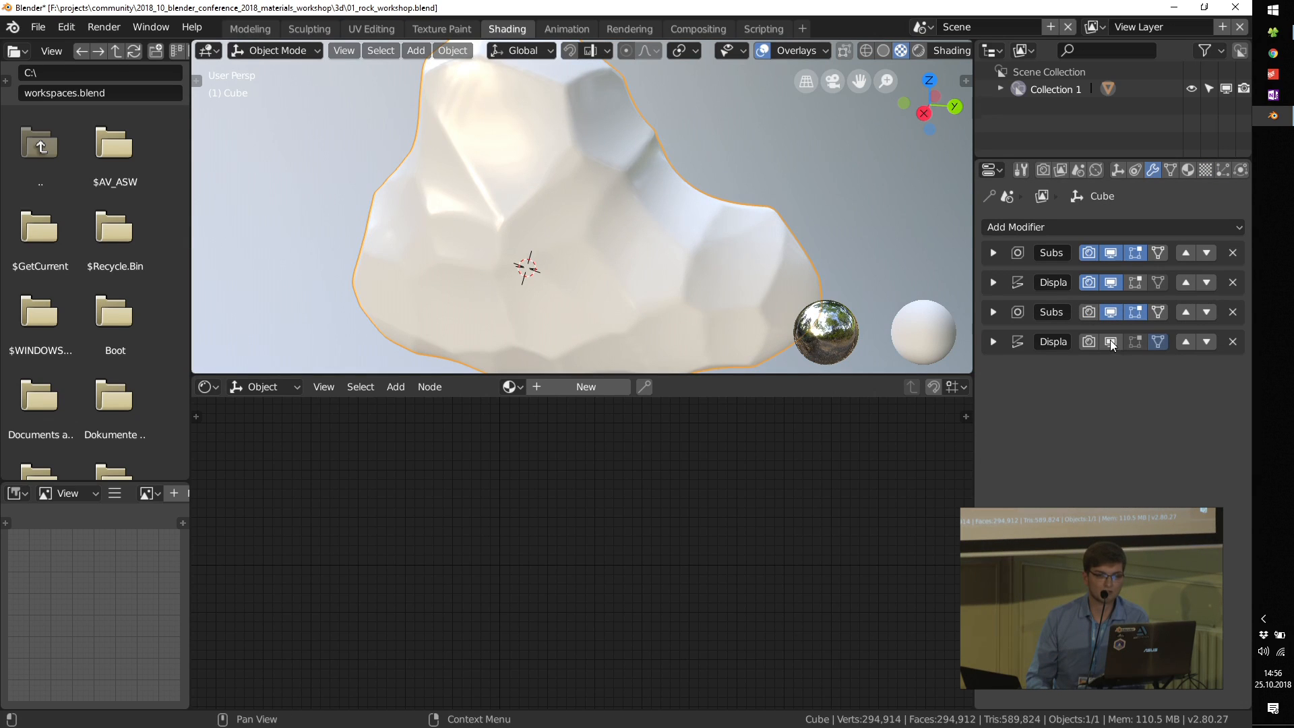
Step: Turn on viewport display for the rock's second Displace modifier and open its texture's settings
{"action": "left_click", "coordinate": [994, 340]}
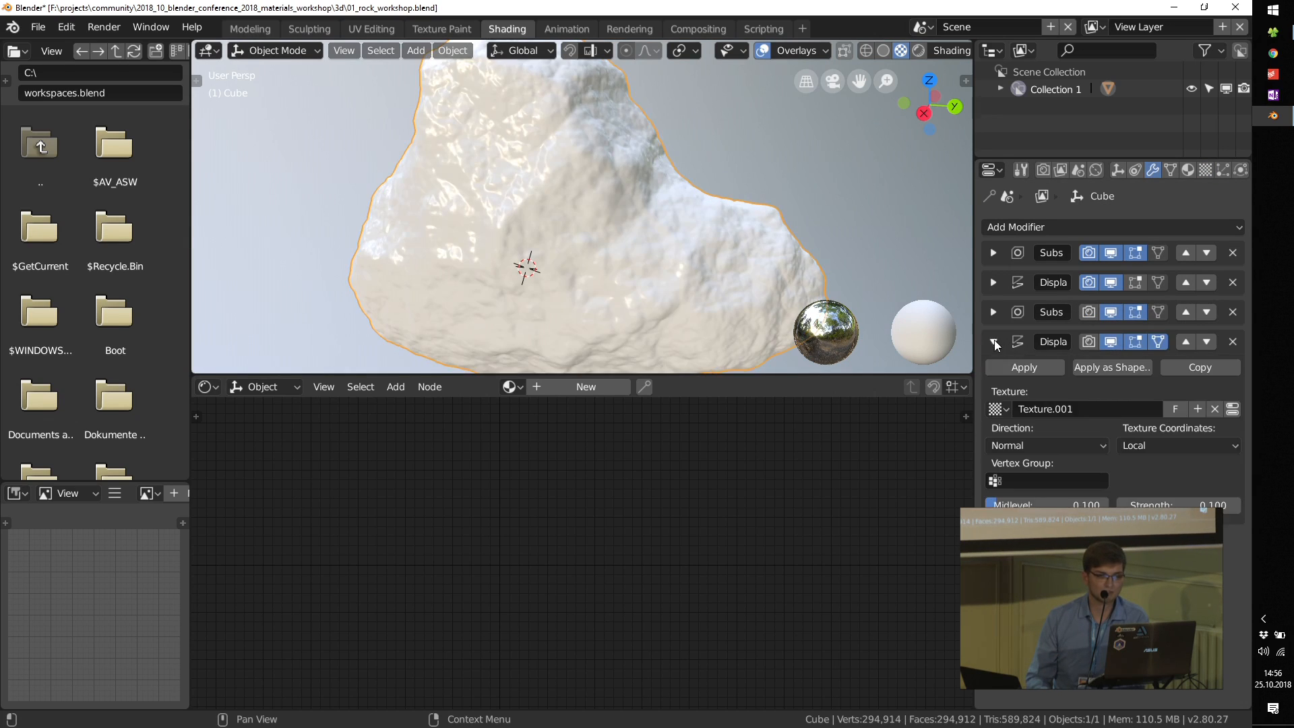
{"action": "left_click", "coordinate": [1233, 408]}
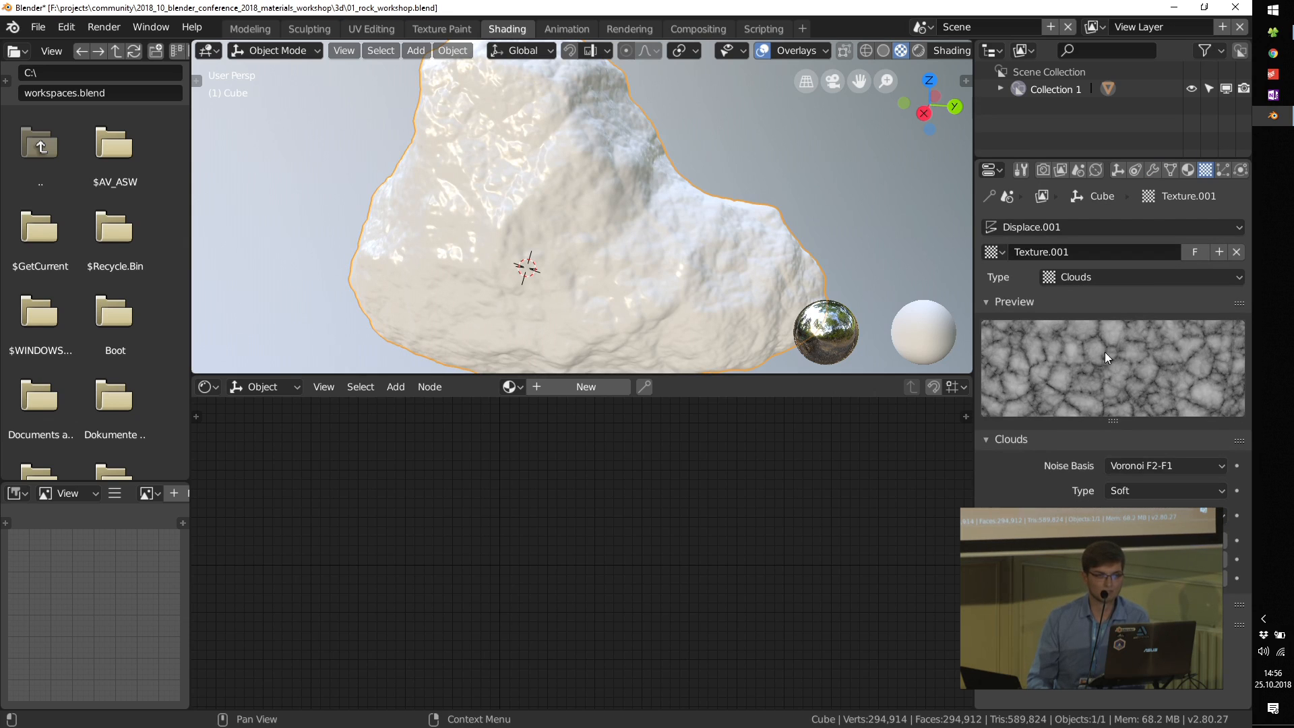
{"action": "mouse_move", "coordinate": [694, 253]}
{"action": "middle_mouse_down"}
{"action": "mouse_move", "coordinate": [559, 221]}
{"action": "mouse_move", "coordinate": [696, 230]}
{"action": "middle_mouse_up"}
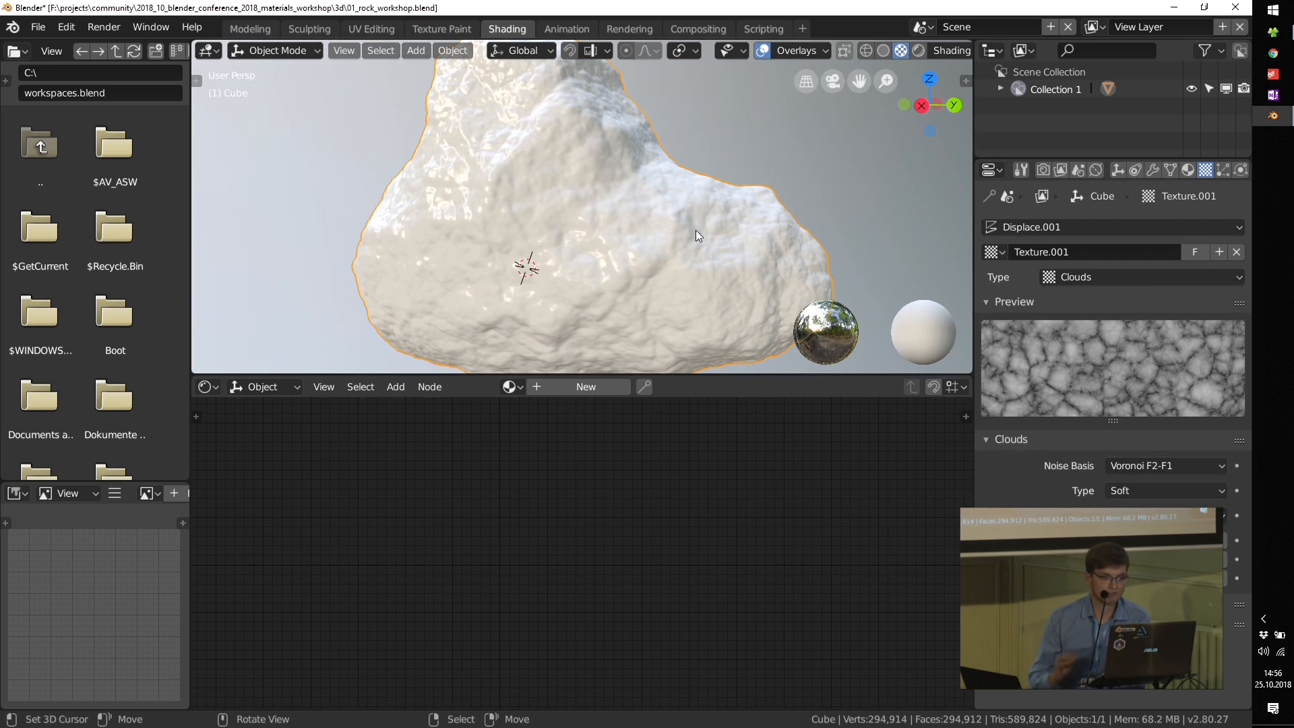
Step: Return to the rock's modifier list and create a new material for the rock
{"action": "left_click", "coordinate": [1152, 169]}
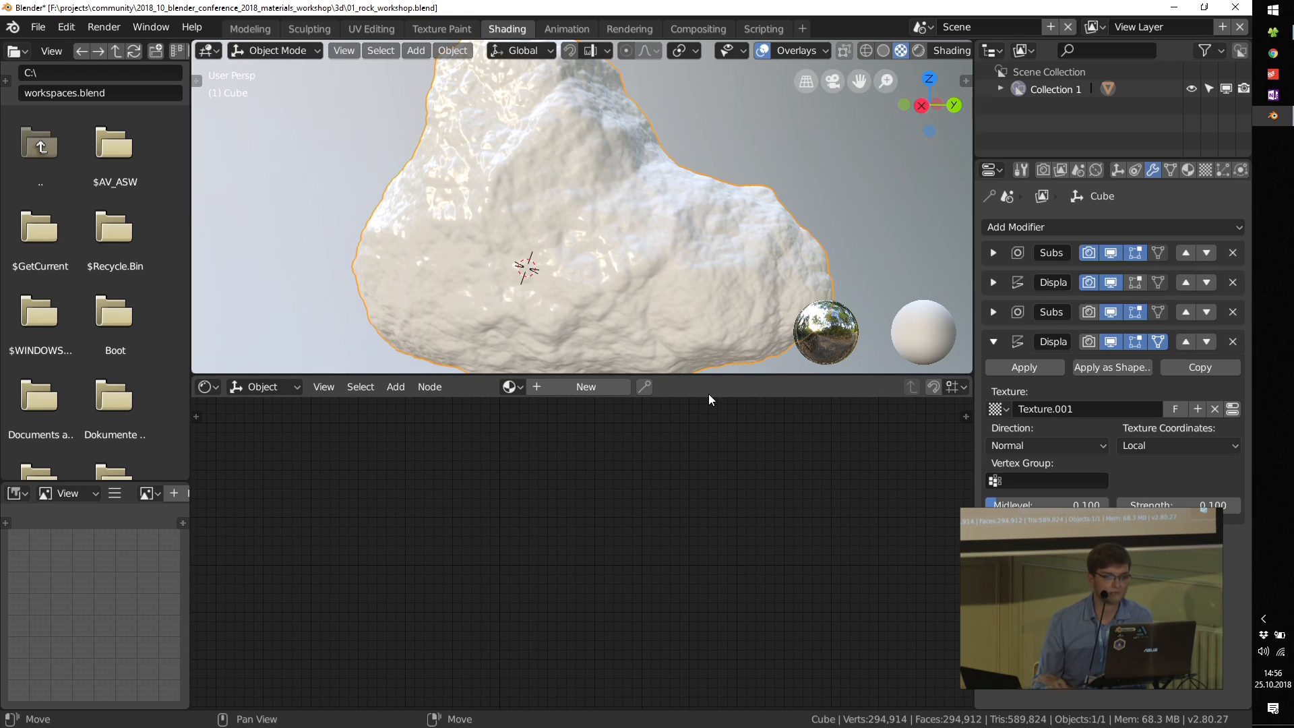
{"action": "scroll", "coordinate": [675, 251], "scroll_direction": "down", "scroll_amount": 2}
{"action": "middle_click_drag", "start_coordinate": [674, 253], "coordinate": [694, 275]}
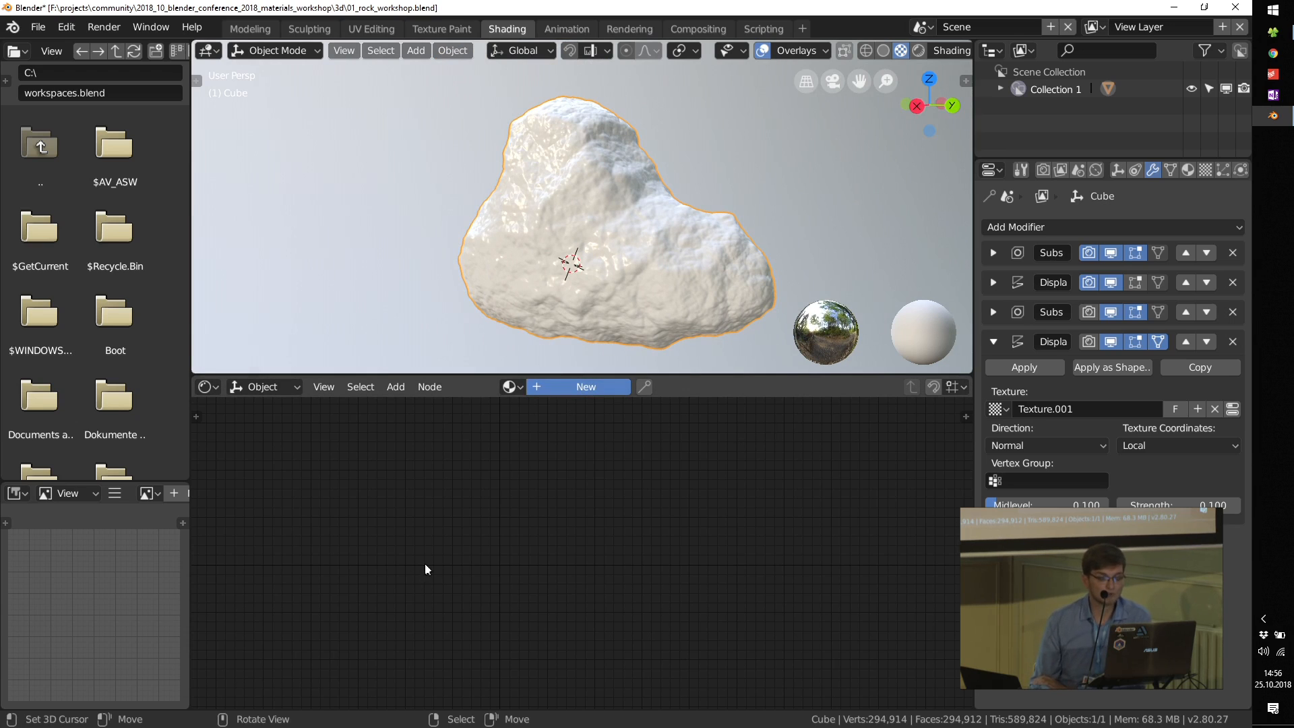
Step: Set both the View and Render subdivisions of the rock's second Subdivision modifier to 1
{"action": "left_click", "coordinate": [994, 342]}
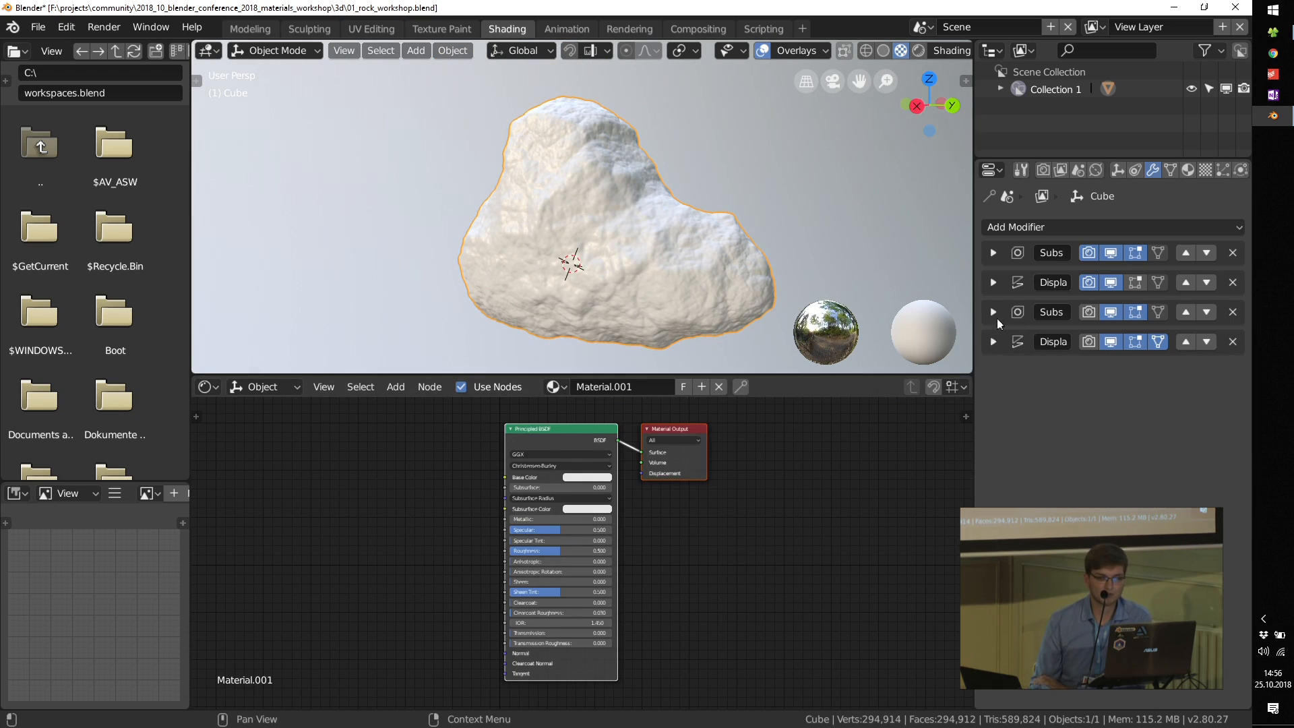
{"action": "left_click", "coordinate": [995, 313]}
{"action": "left_click", "coordinate": [991, 399]}
{"action": "left_click", "coordinate": [992, 417]}
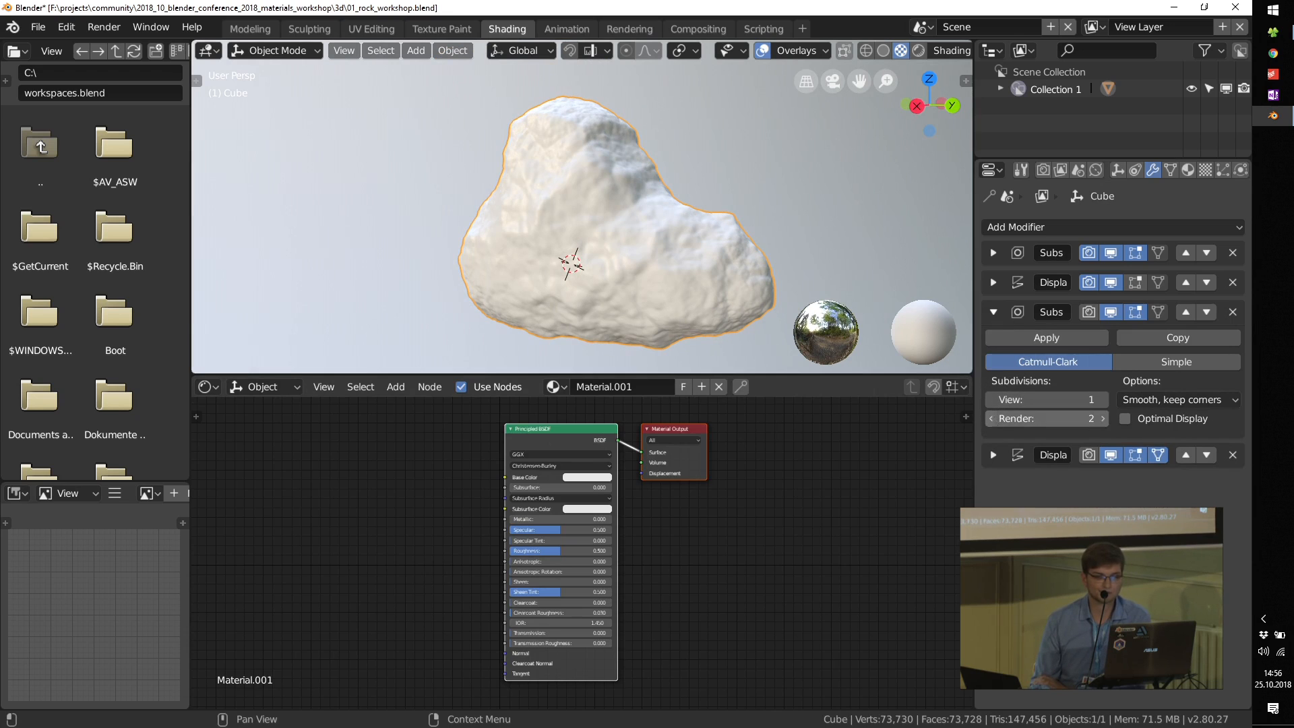
Step: Bring rock_08_diff_2k.jpg into the rock's material as an image texture and connect its Color to the Principled BSDF's Base Color
{"action": "scroll", "coordinate": [515, 536], "scroll_direction": "up", "scroll_amount": 1}
{"action": "scroll", "coordinate": [515, 537], "scroll_direction": "up", "scroll_amount": 1}
{"action": "middle_click_drag", "start_coordinate": [417, 512], "coordinate": [503, 567]}
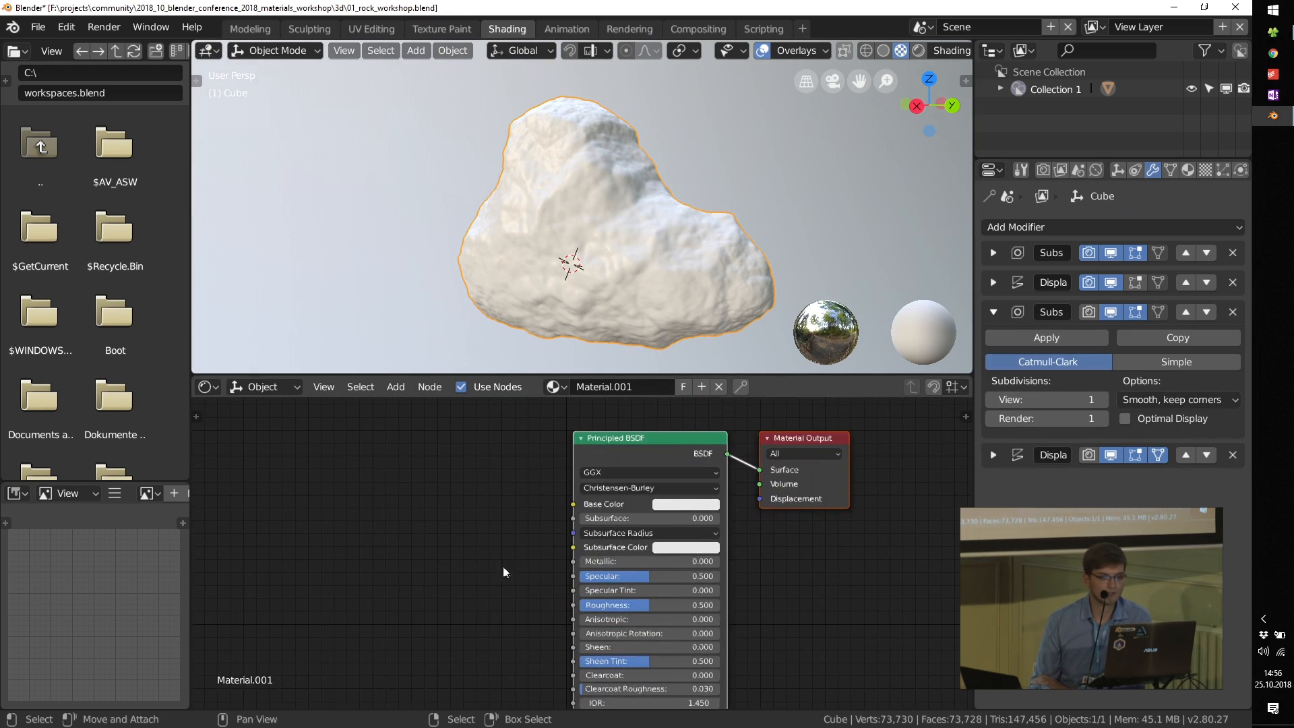
{"action": "left_click", "coordinate": [1273, 32]}
{"action": "left_click", "coordinate": [1079, 158]}
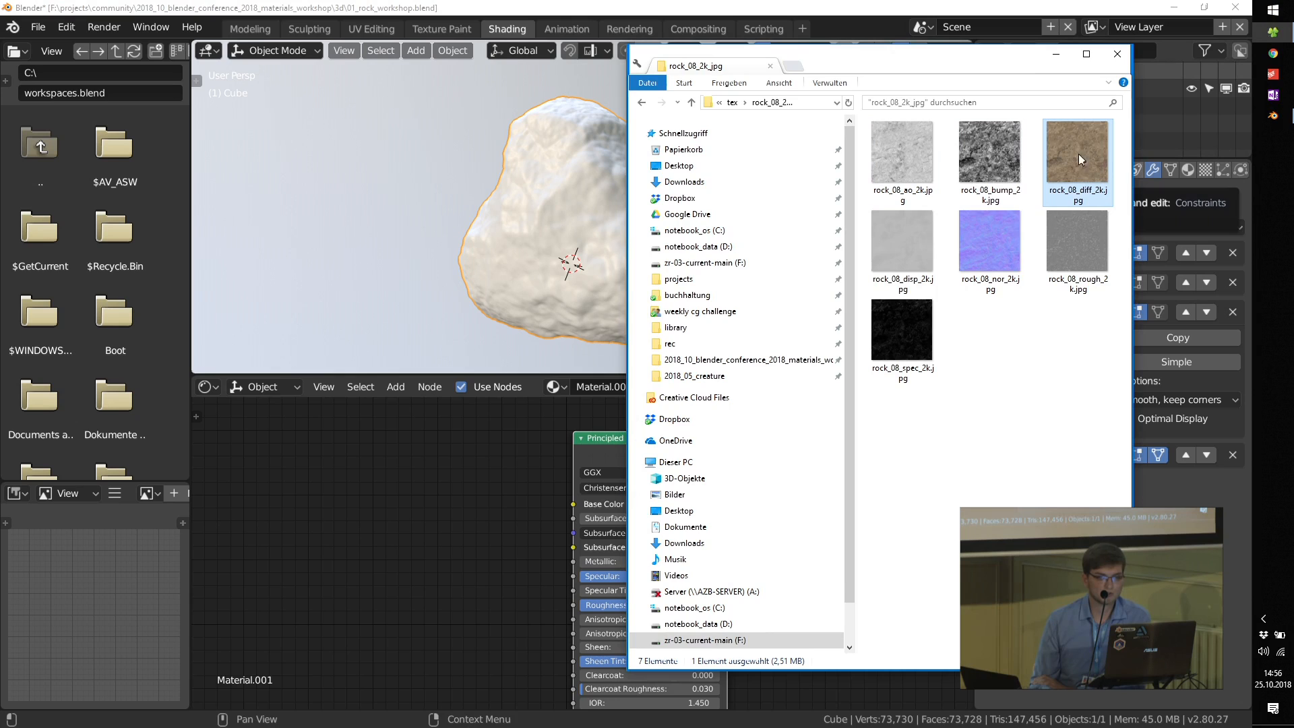
{"action": "left_click_drag", "start_coordinate": [329, 498], "coordinate": [334, 498]}
{"action": "left_click_drag", "start_coordinate": [411, 410], "coordinate": [573, 474]}
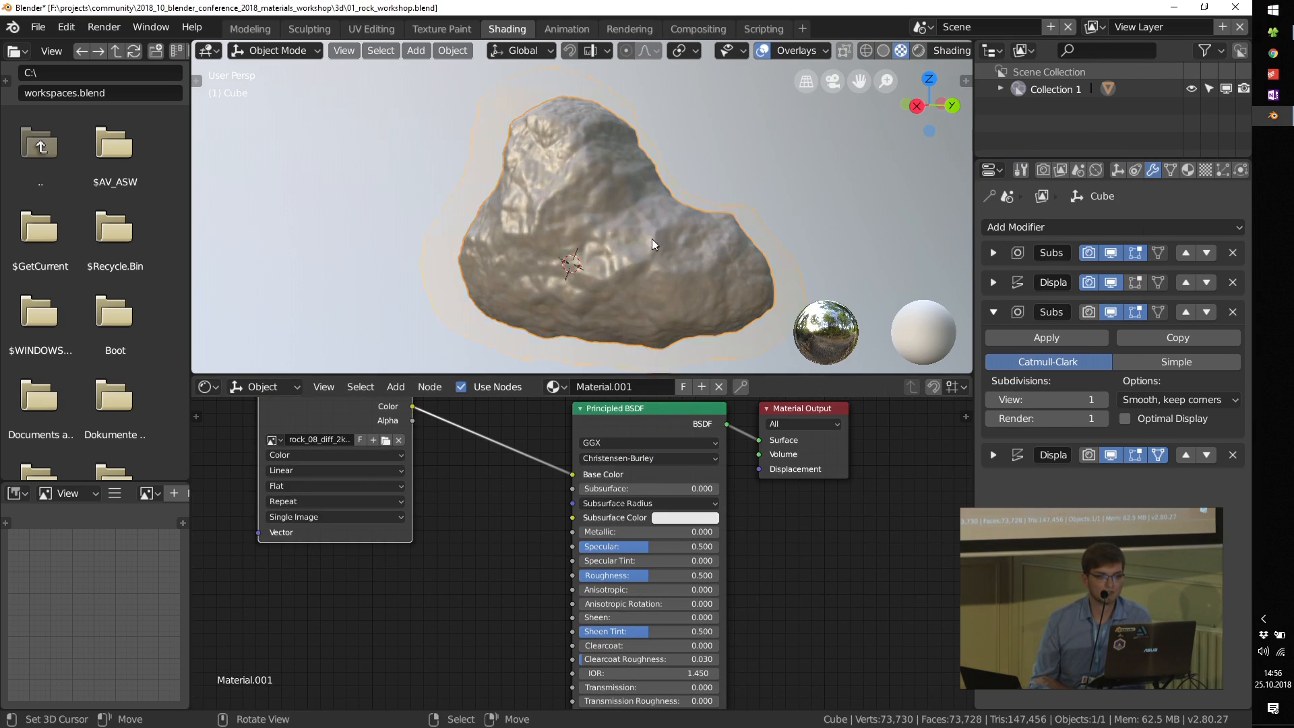
{"action": "scroll", "coordinate": [652, 240], "scroll_direction": "up", "scroll_amount": 2}
{"action": "middle_click_drag", "start_coordinate": [676, 245], "coordinate": [564, 231]}
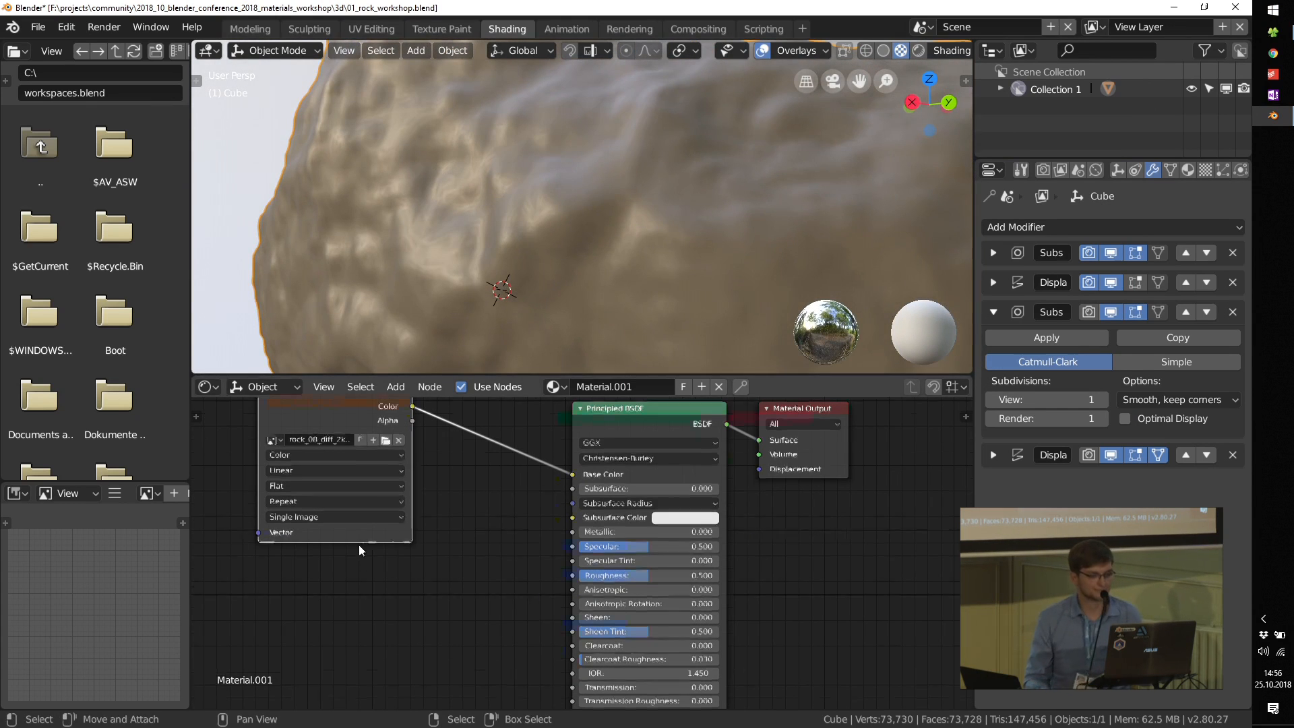
Step: Add a Texture Coordinate node well before the rock_08_diff_2k.jpg texture, leaving room for another node between them
{"action": "scroll", "coordinate": [360, 546], "scroll_direction": "down", "scroll_amount": 5}
{"action": "middle_click_drag", "start_coordinate": [287, 418], "coordinate": [392, 472]}
{"action": "left_click_drag", "start_coordinate": [433, 509], "coordinate": [471, 536]}
{"action": "middle_click_drag", "start_coordinate": [361, 571], "coordinate": [506, 545]}
{"action": "scroll", "coordinate": [338, 536], "scroll_direction": "up", "scroll_amount": 2}
{"action": "middle_click_drag", "start_coordinate": [337, 541], "coordinate": [387, 520]}
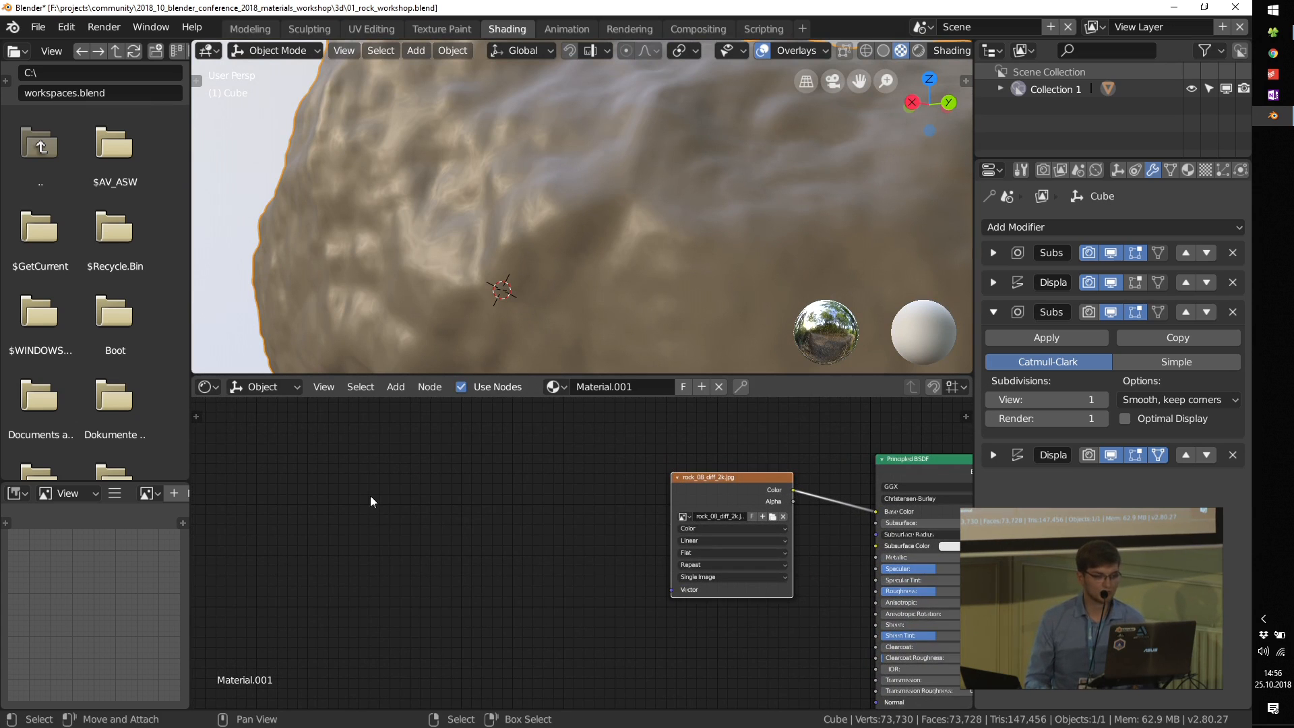
{"action": "key", "text": "shift+a"}
{"action": "mouse_move", "coordinate": [361, 523]}
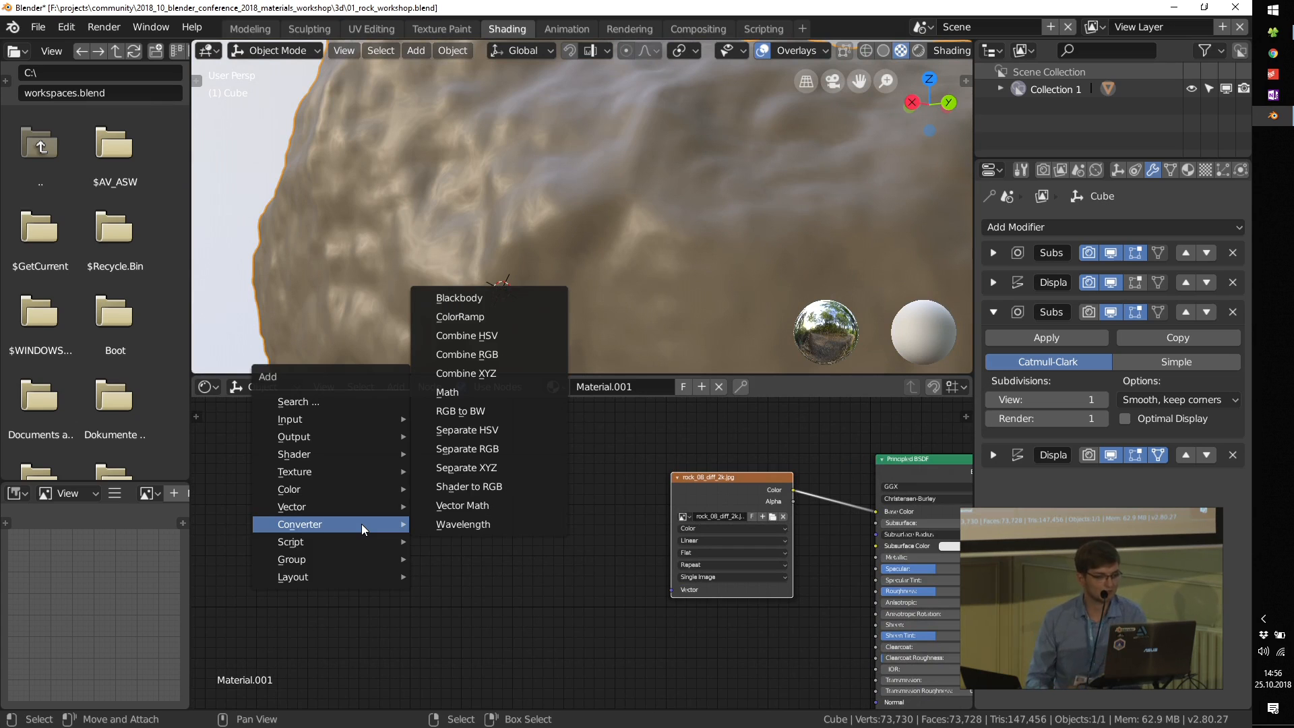
{"action": "mouse_move", "coordinate": [339, 423]}
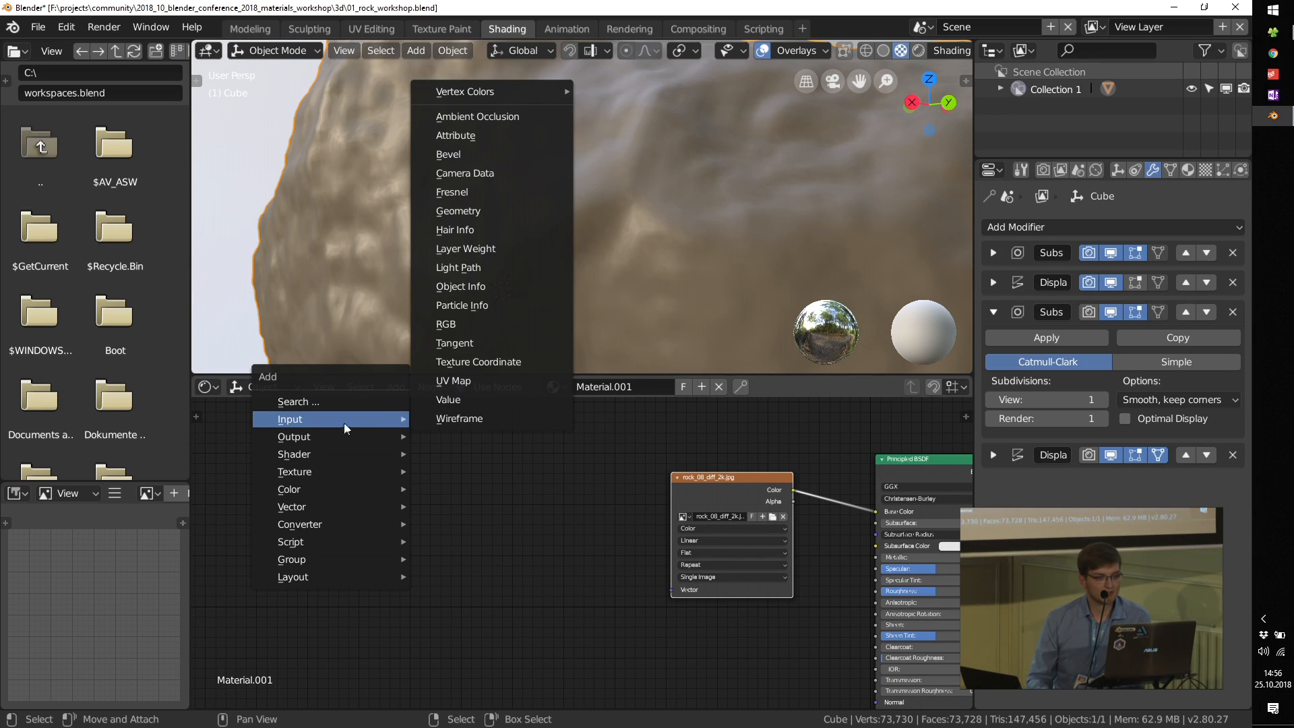
{"action": "left_click", "coordinate": [478, 362]}
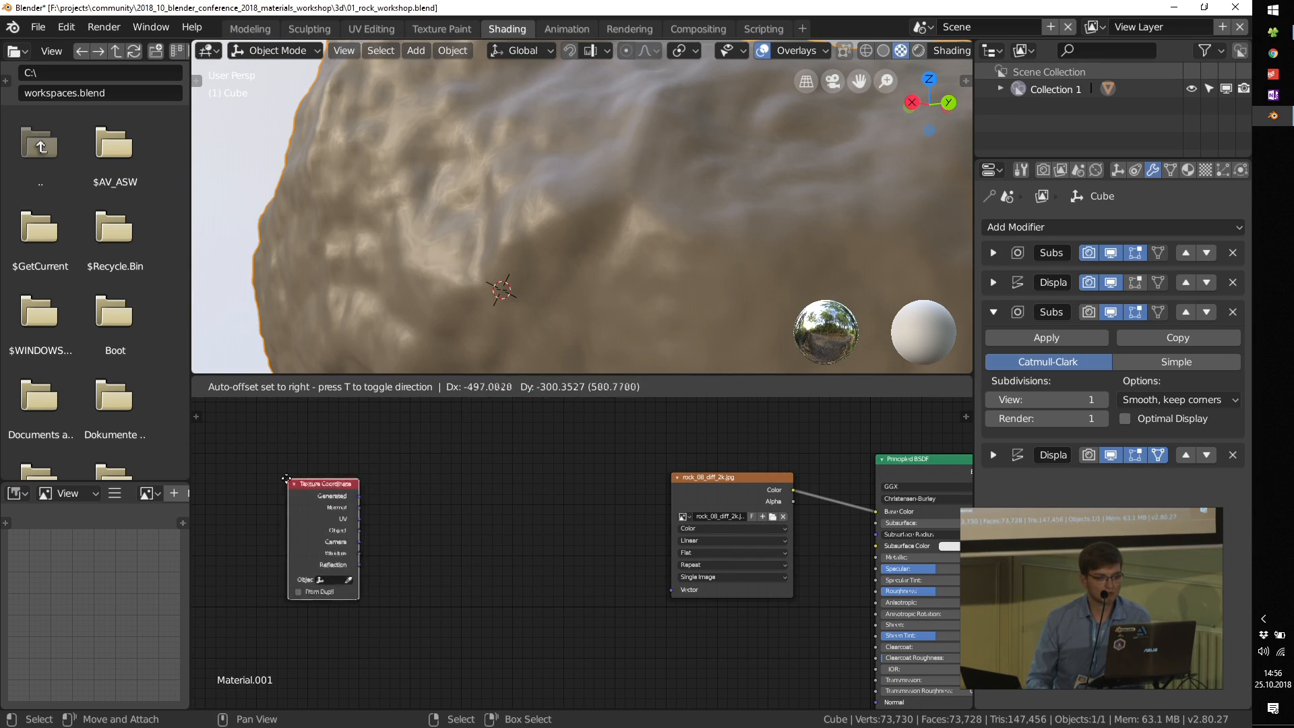
{"action": "left_click", "coordinate": [280, 479]}
Step: Add a Mapping node between the Texture Coordinate node and the image texture
{"action": "scroll", "coordinate": [449, 528], "scroll_direction": "up", "scroll_amount": 1}
{"action": "key", "text": "shift+a"}
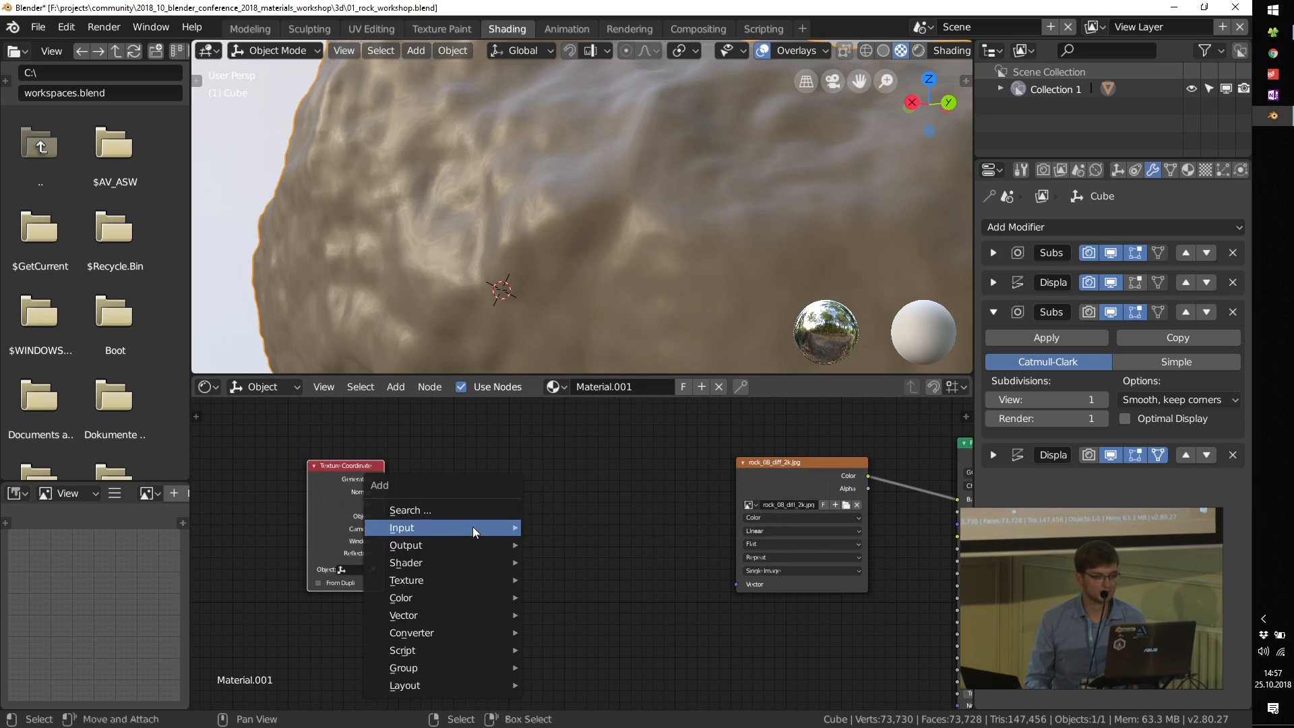
{"action": "mouse_move", "coordinate": [430, 632]}
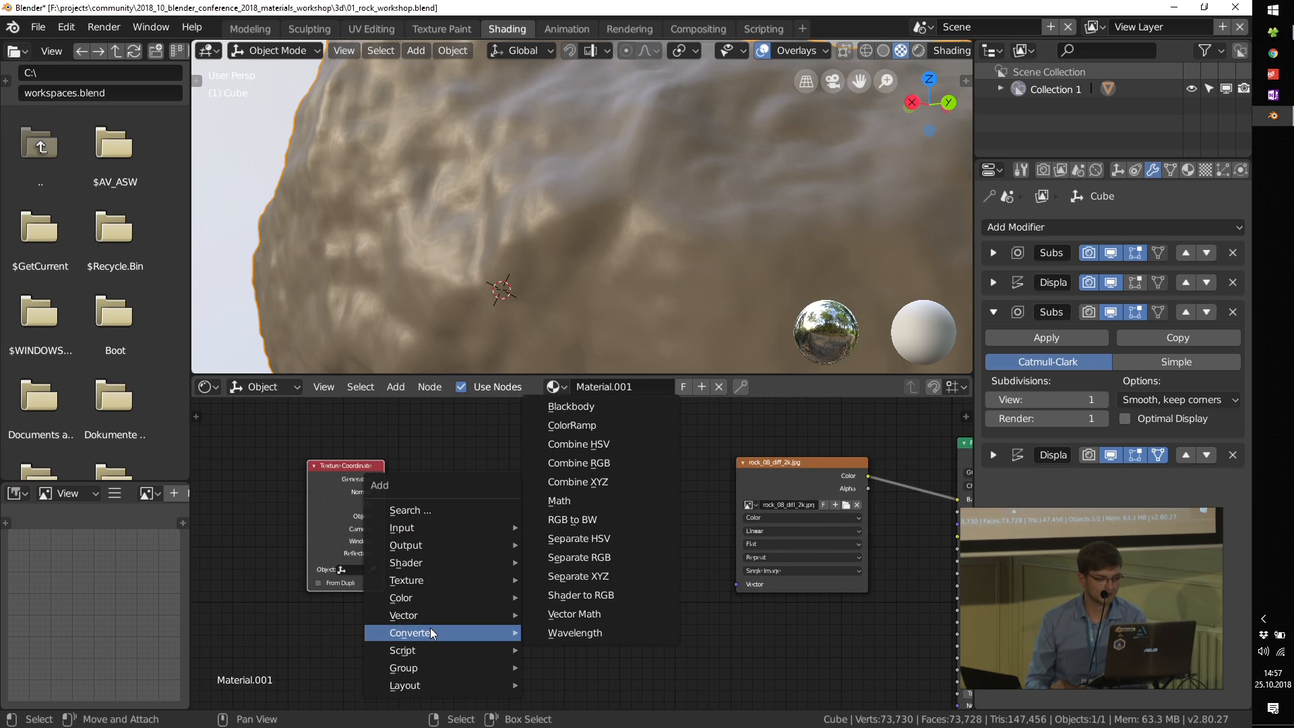
{"action": "left_click", "coordinate": [573, 521]}
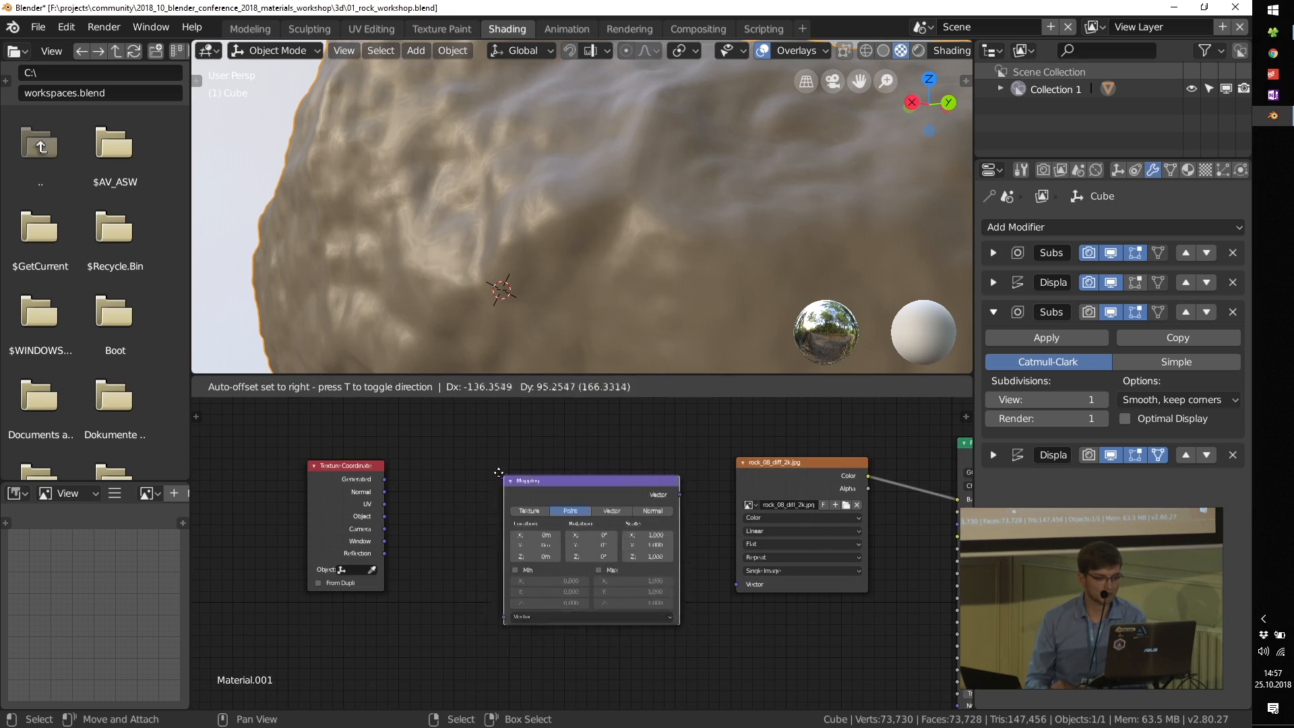
{"action": "left_click", "coordinate": [499, 473]}
{"action": "scroll", "coordinate": [418, 552], "scroll_direction": "up", "scroll_amount": 4}
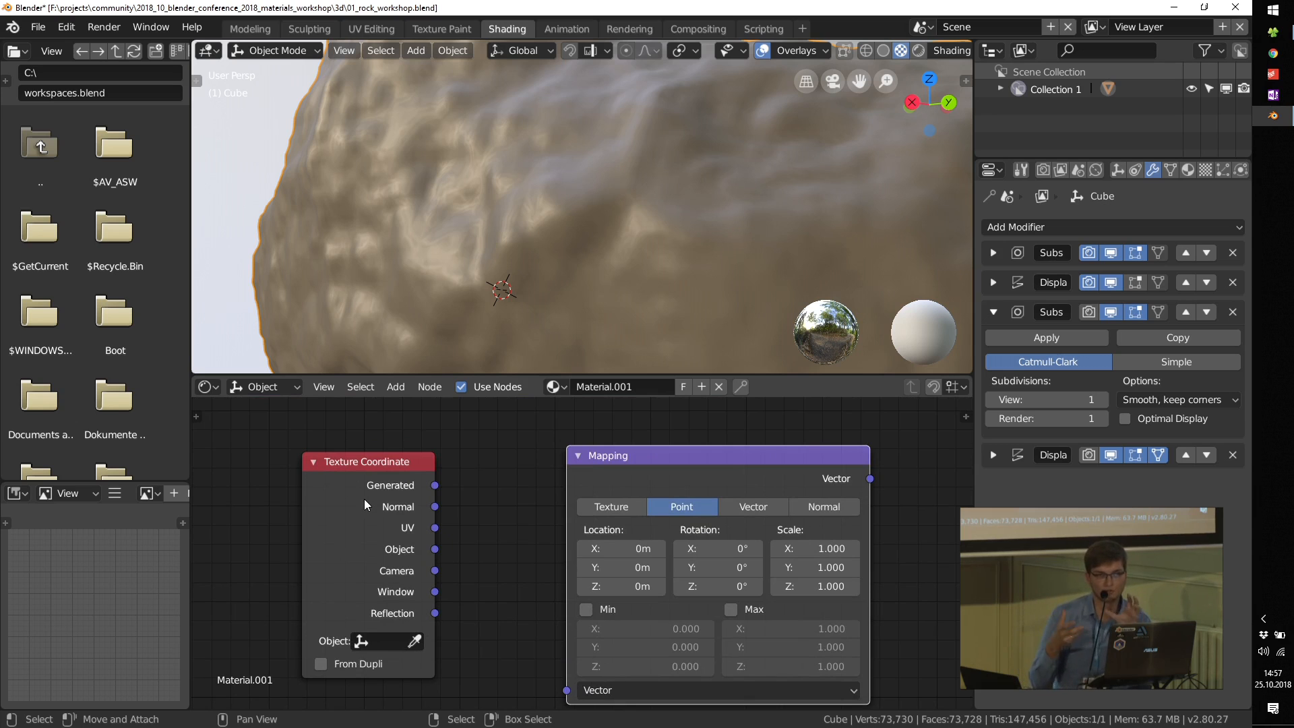
Step: Connect the Texture Coordinate node's Object output to the Mapping node's Vector input
{"action": "middle_click_drag", "start_coordinate": [497, 579], "coordinate": [458, 543]}
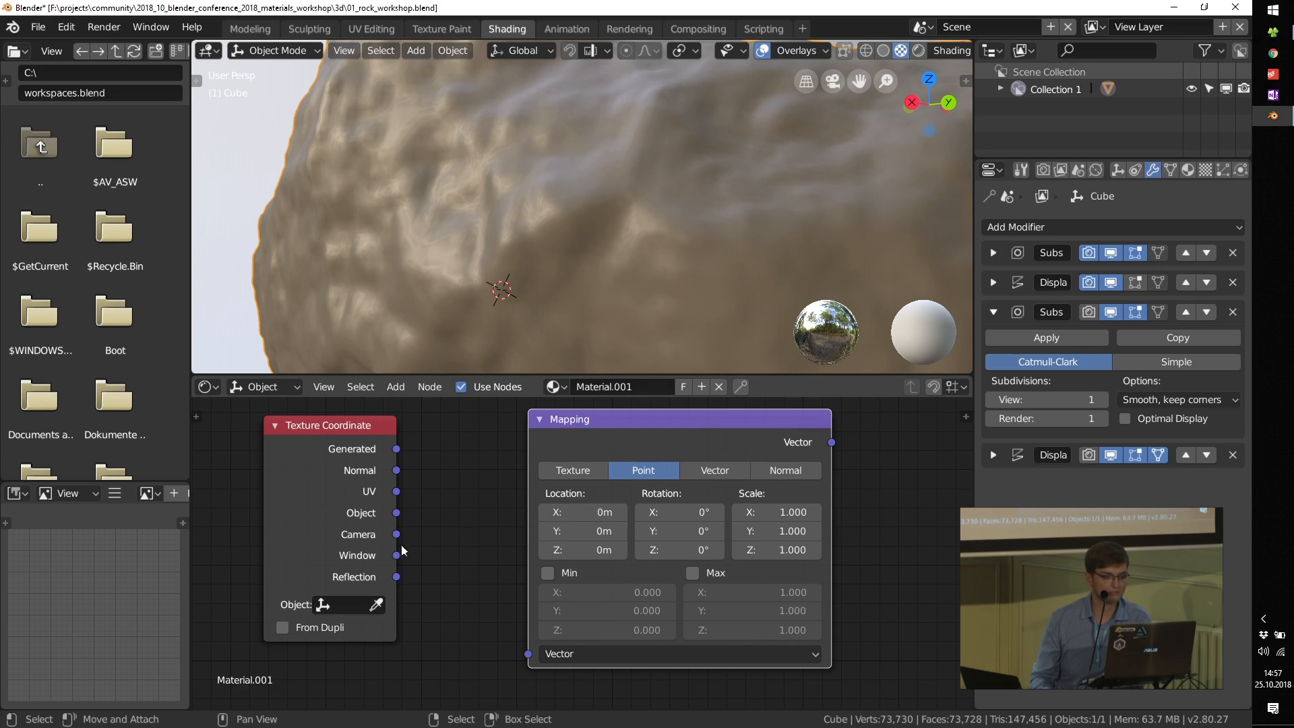
{"action": "left_click_drag", "start_coordinate": [401, 513], "coordinate": [451, 574]}
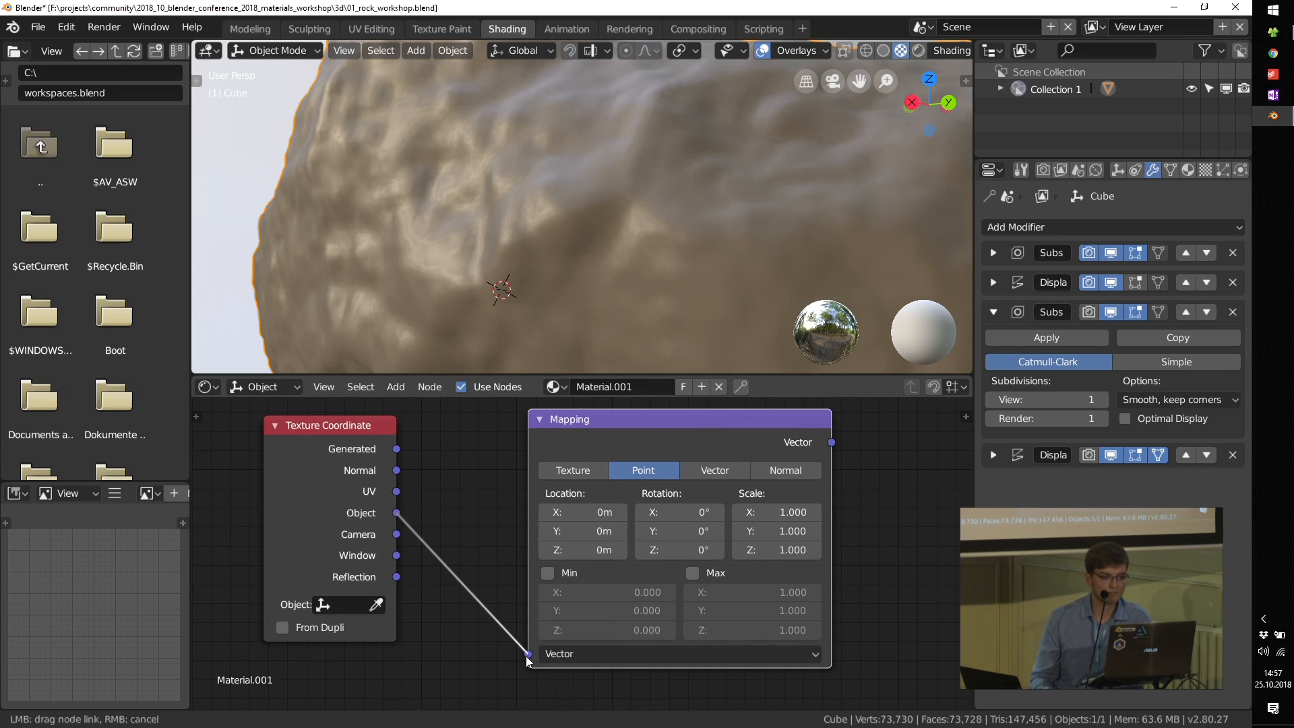
{"action": "left_click_drag", "start_coordinate": [527, 657], "coordinate": [528, 654]}
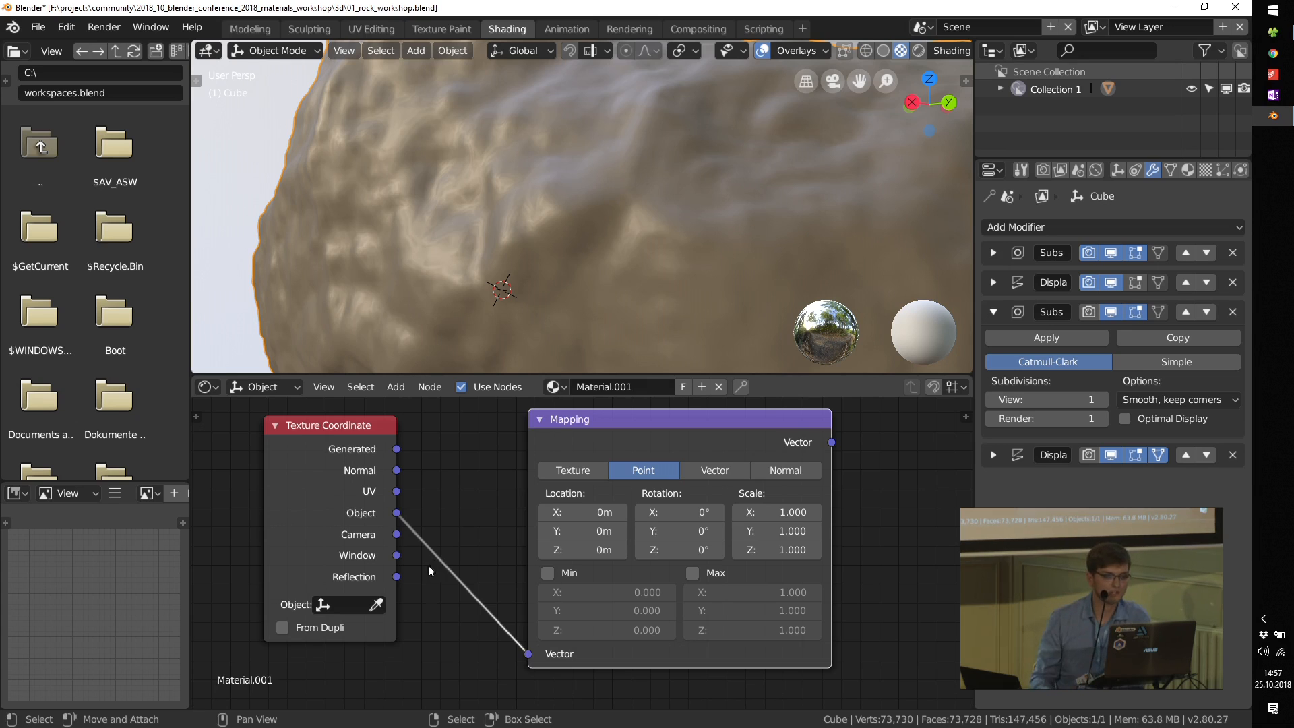
Step: Connect the Mapping node's Vector output to the image texture's Vector input and view the rock from another side
{"action": "scroll", "coordinate": [433, 570], "scroll_direction": "down", "scroll_amount": 8}
{"action": "middle_click_drag", "start_coordinate": [610, 541], "coordinate": [498, 534]}
{"action": "scroll", "coordinate": [497, 534], "scroll_direction": "up", "scroll_amount": 5}
{"action": "scroll", "coordinate": [384, 546], "scroll_direction": "up", "scroll_amount": 5}
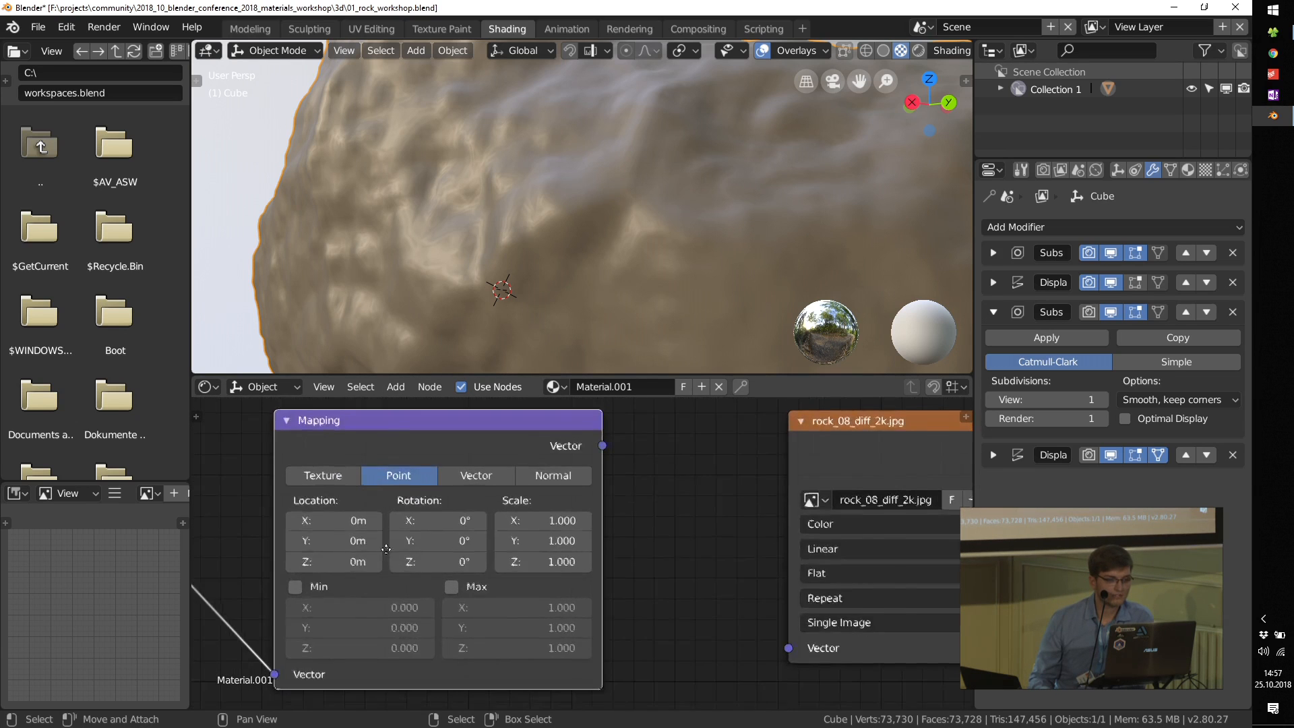
{"action": "middle_click_drag", "start_coordinate": [384, 546], "coordinate": [471, 560]}
{"action": "scroll", "coordinate": [468, 525], "scroll_direction": "up", "scroll_amount": 1}
{"action": "scroll", "coordinate": [470, 530], "scroll_direction": "up", "scroll_amount": 1}
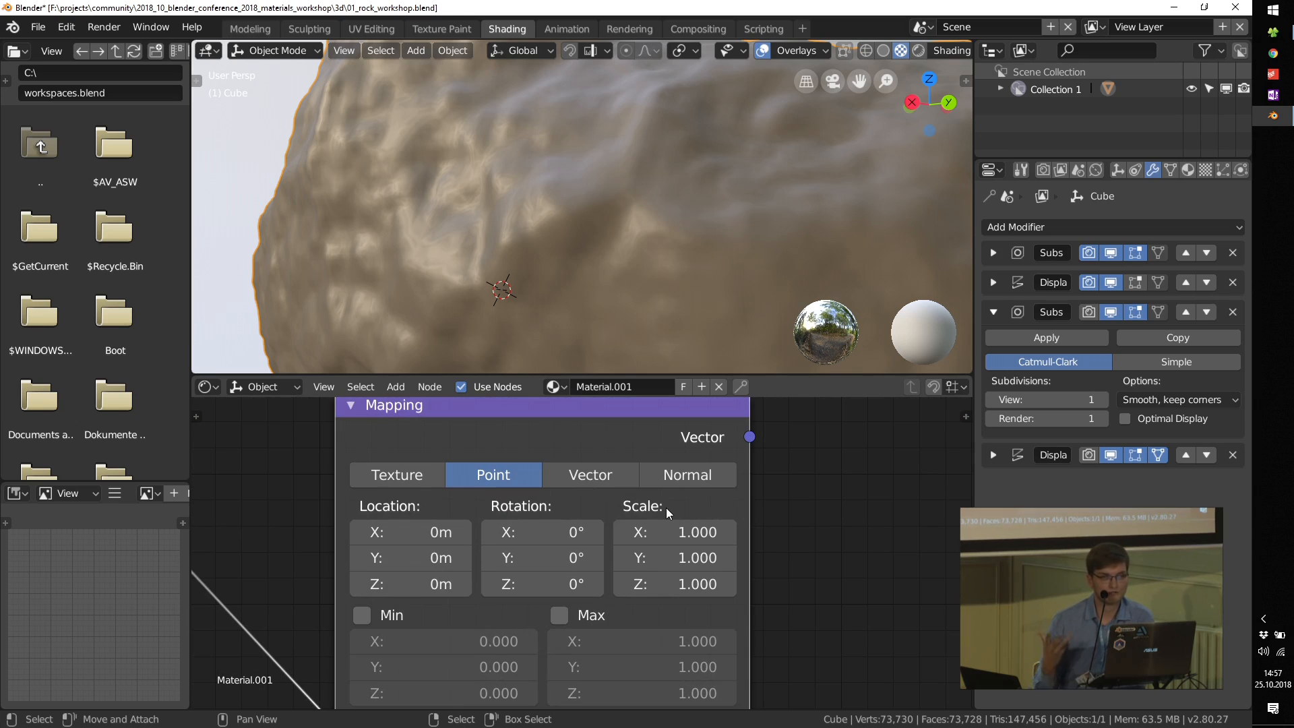
{"action": "scroll", "coordinate": [665, 507], "scroll_direction": "down", "scroll_amount": 4}
{"action": "middle_click_drag", "start_coordinate": [714, 510], "coordinate": [568, 499]}
{"action": "left_click_drag", "start_coordinate": [567, 453], "coordinate": [739, 638]}
{"action": "middle_click_drag", "start_coordinate": [714, 622], "coordinate": [536, 618]}
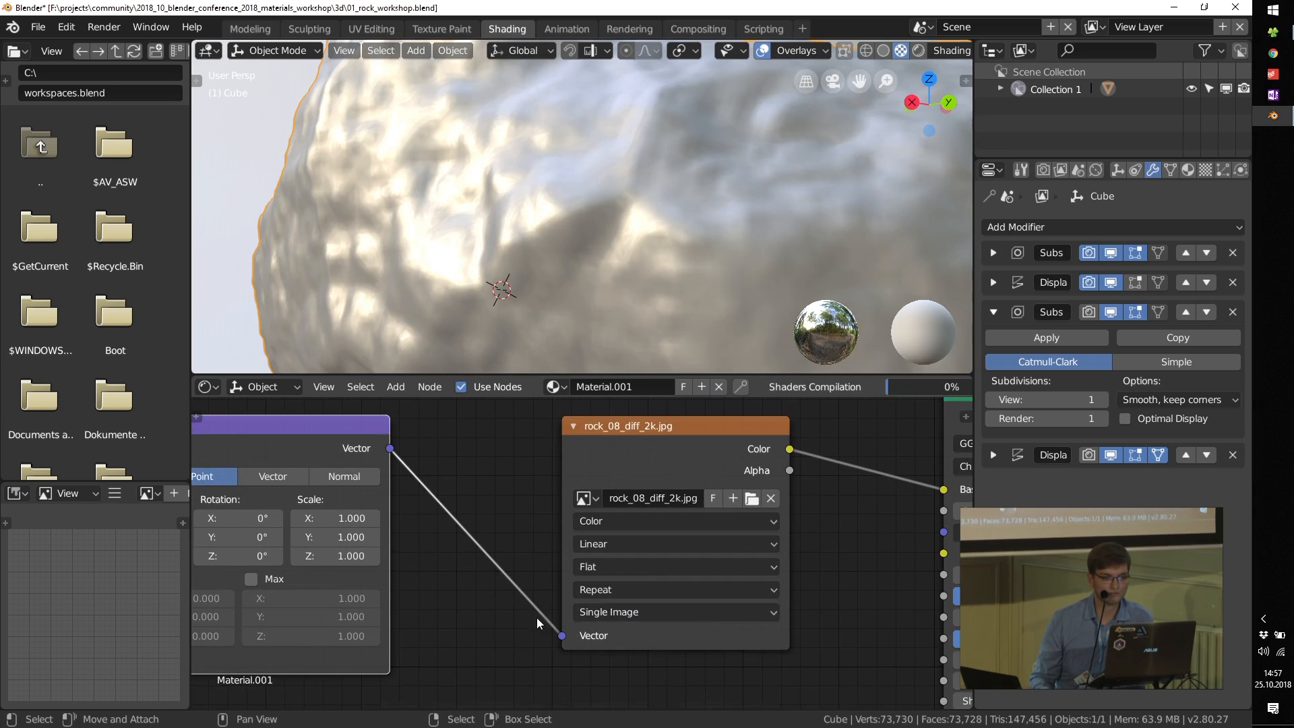
{"action": "scroll", "coordinate": [705, 189], "scroll_direction": "down", "scroll_amount": 3}
{"action": "middle_click_drag", "start_coordinate": [705, 188], "coordinate": [561, 185]}
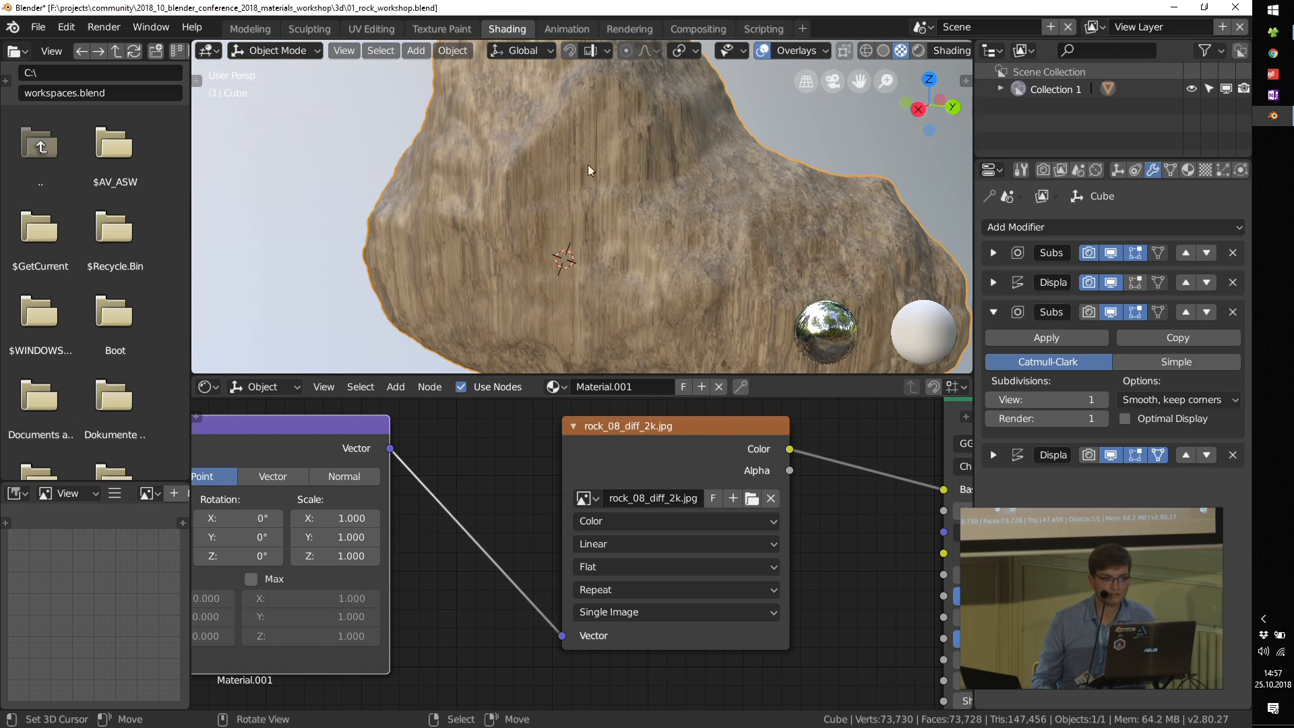
Step: Set the image texture's projection to Box and examine the projection seams on the rock up close
{"action": "middle_click_drag", "start_coordinate": [651, 452], "coordinate": [582, 452]}
{"action": "scroll", "coordinate": [586, 584], "scroll_direction": "up", "scroll_amount": 2}
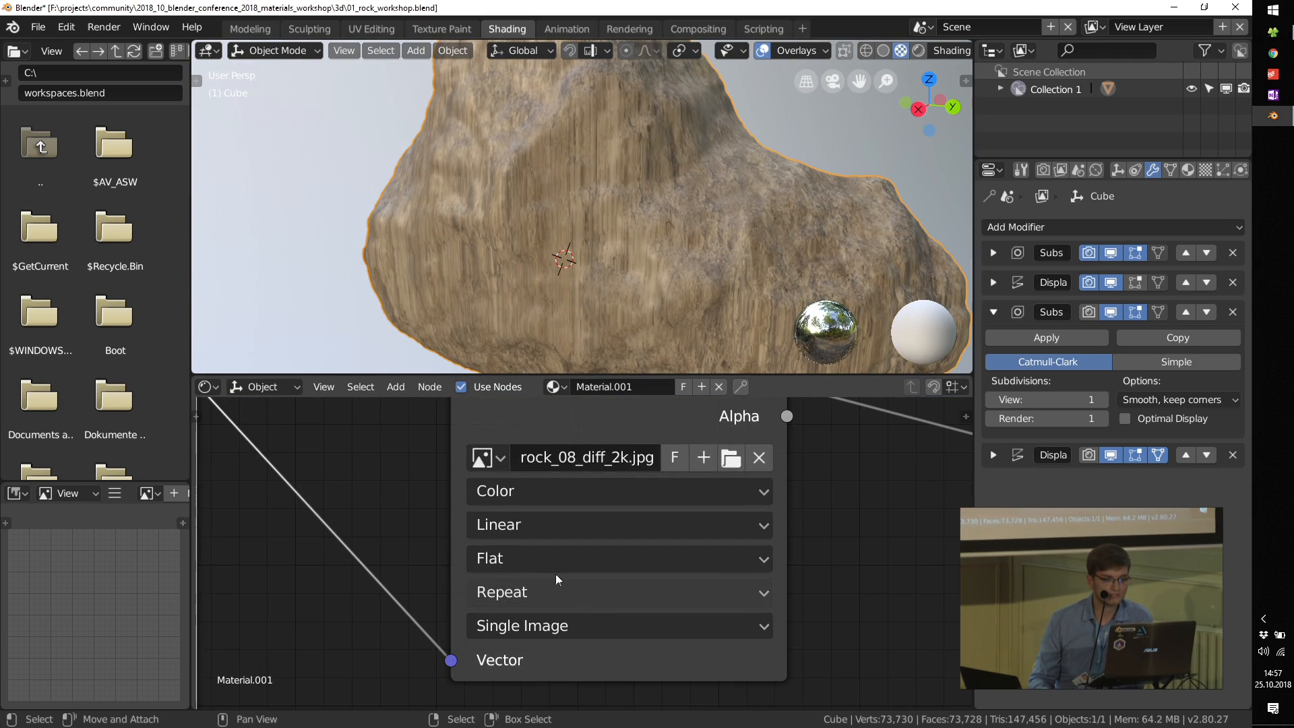
{"action": "left_click", "coordinate": [513, 559]}
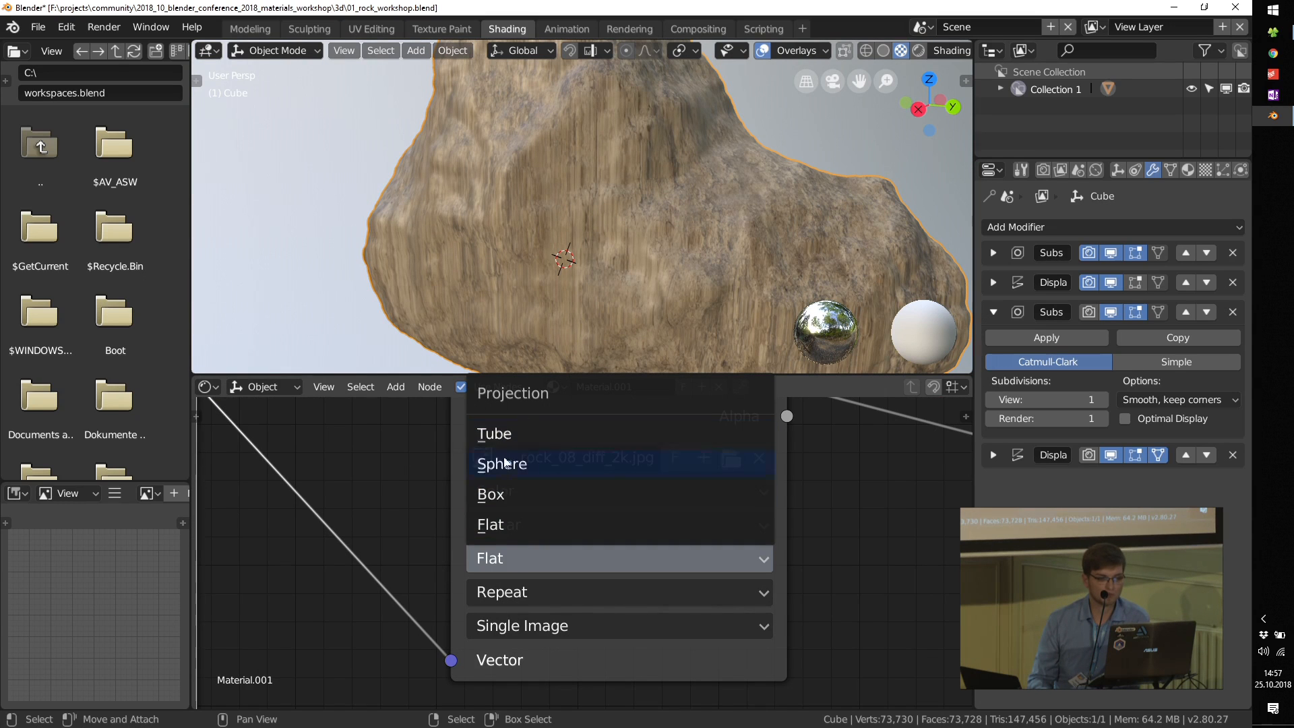
{"action": "left_click", "coordinate": [484, 494]}
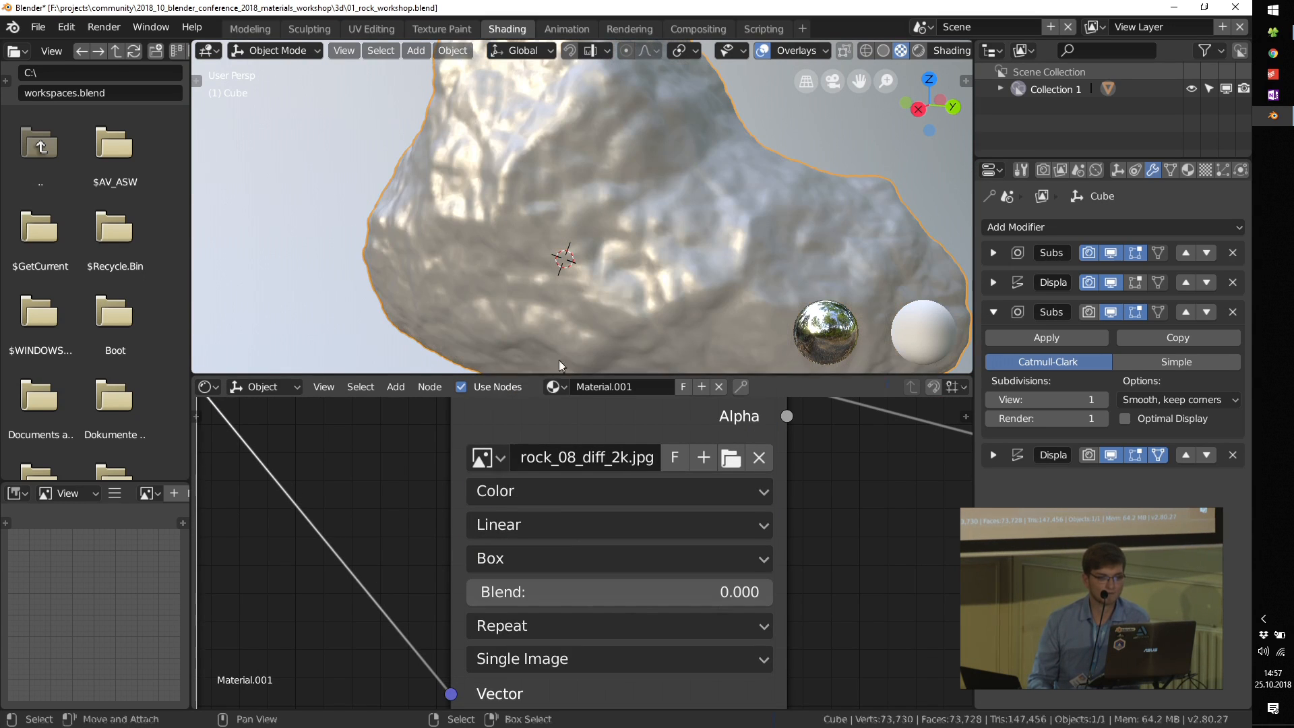
{"action": "middle_click_drag", "start_coordinate": [722, 213], "coordinate": [656, 249]}
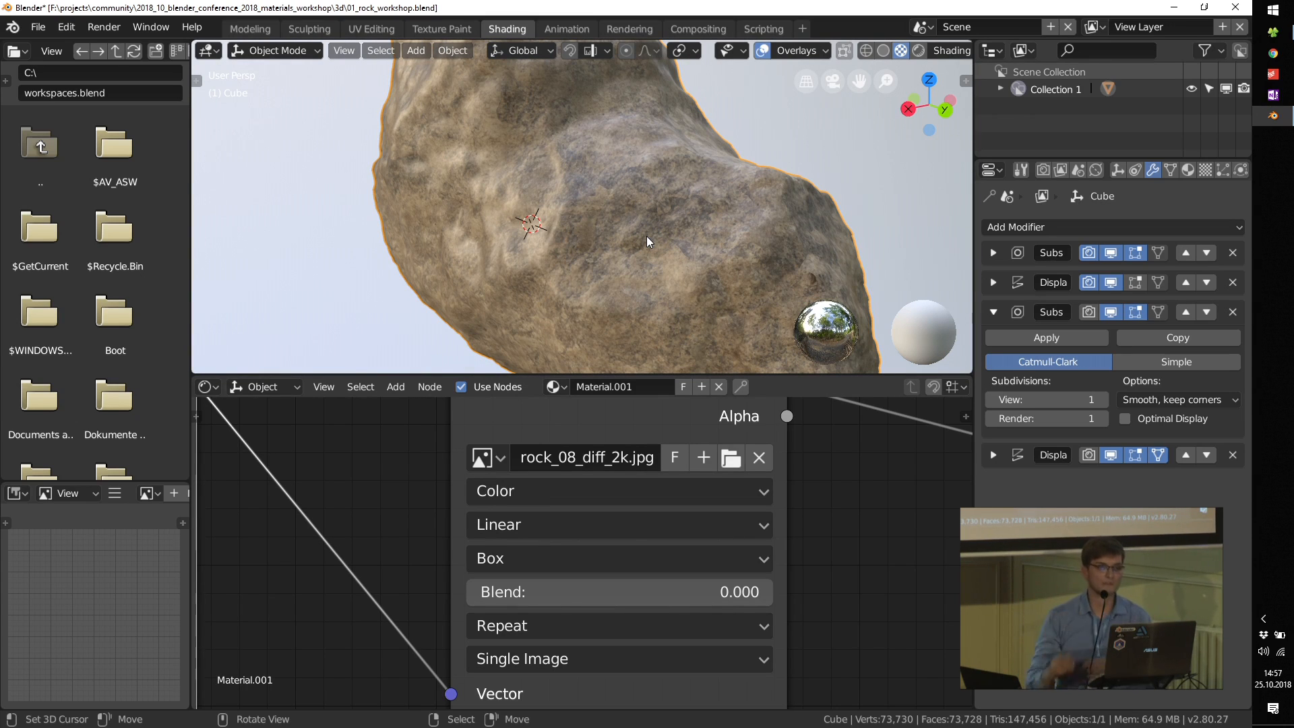
{"action": "middle_click_drag", "start_coordinate": [682, 249], "coordinate": [658, 239]}
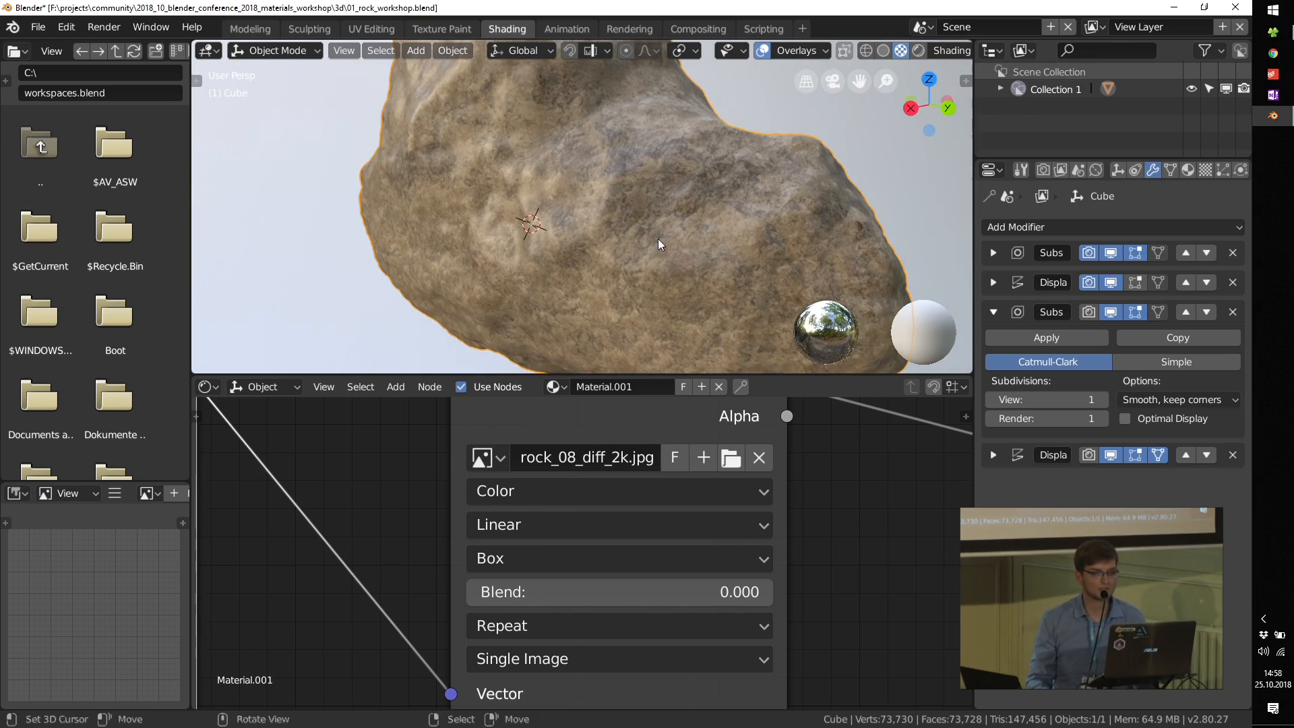
{"action": "scroll", "coordinate": [647, 202], "scroll_direction": "up", "scroll_amount": 5}
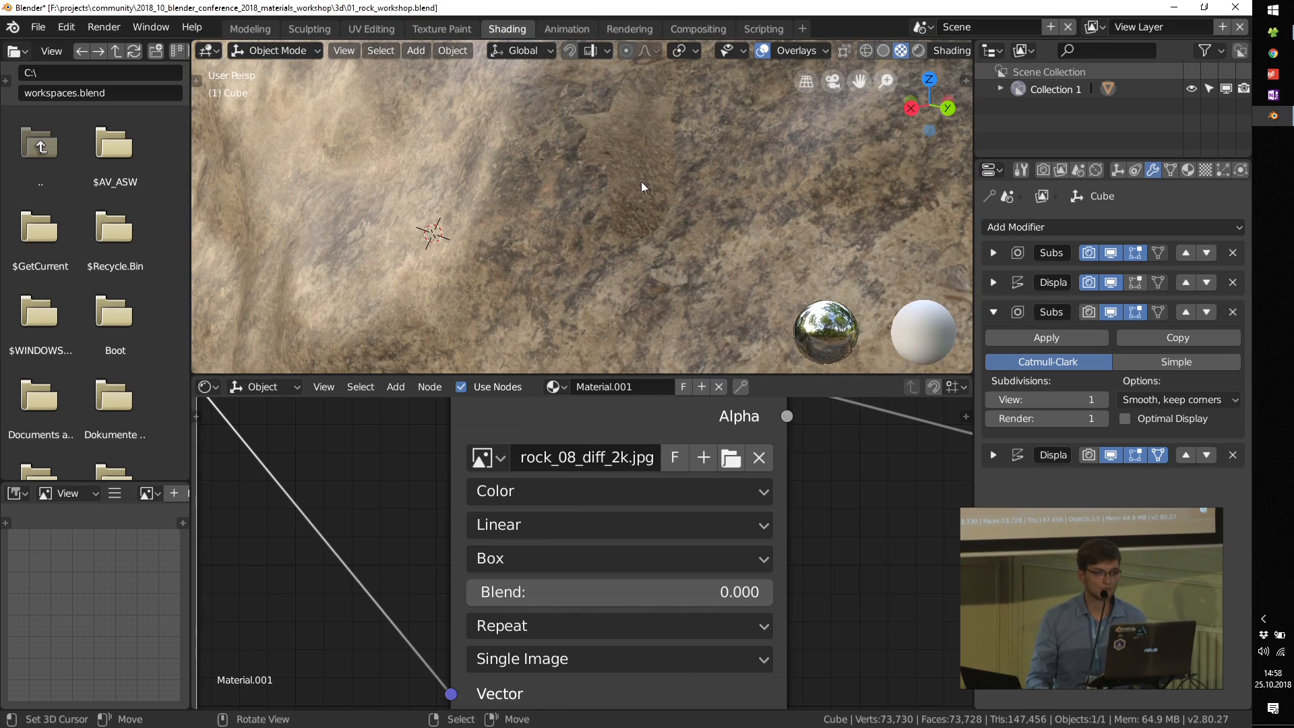
{"action": "scroll", "coordinate": [601, 228], "scroll_direction": "up", "scroll_amount": 3}
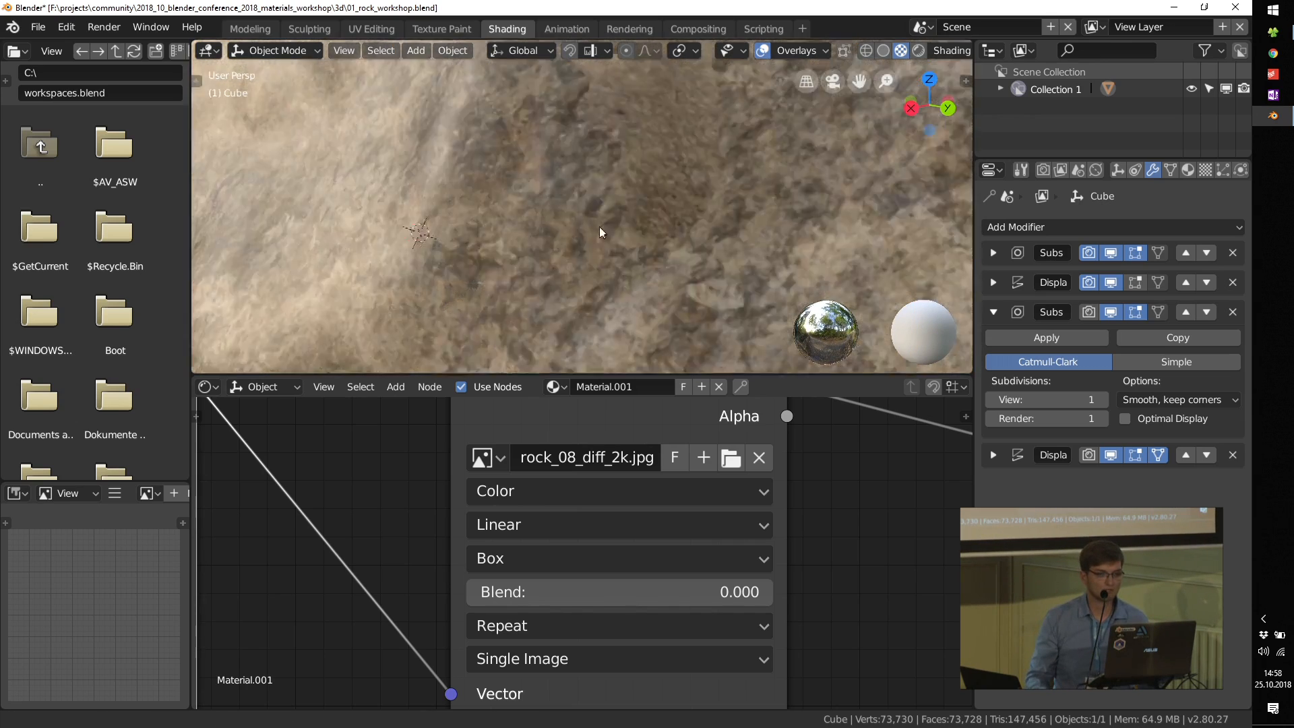
Step: Set the Blend of the image texture's box projection to 0.2 to soften the seams on the rock
{"action": "scroll", "coordinate": [608, 225], "scroll_direction": "down", "scroll_amount": 2}
{"action": "middle_click_drag", "start_coordinate": [633, 182], "coordinate": [628, 205], "text": "shift"}
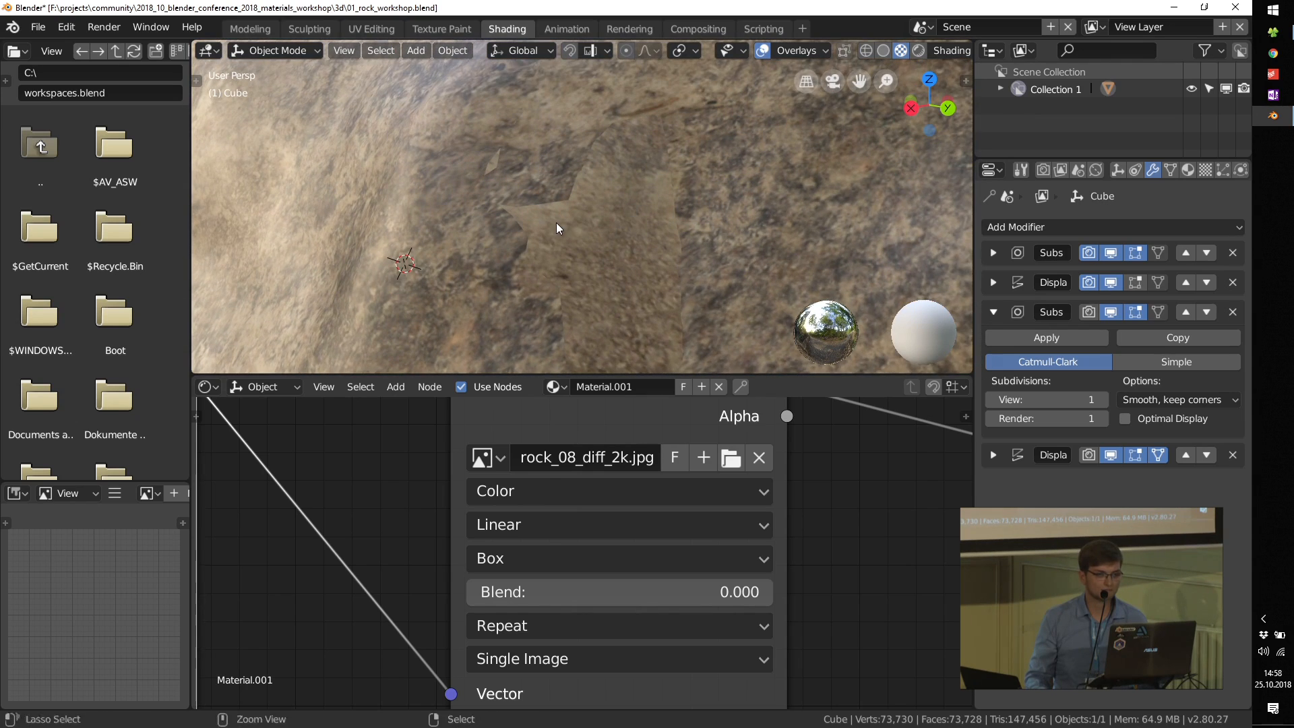
{"action": "scroll", "coordinate": [557, 218], "scroll_direction": "up", "scroll_amount": 3}
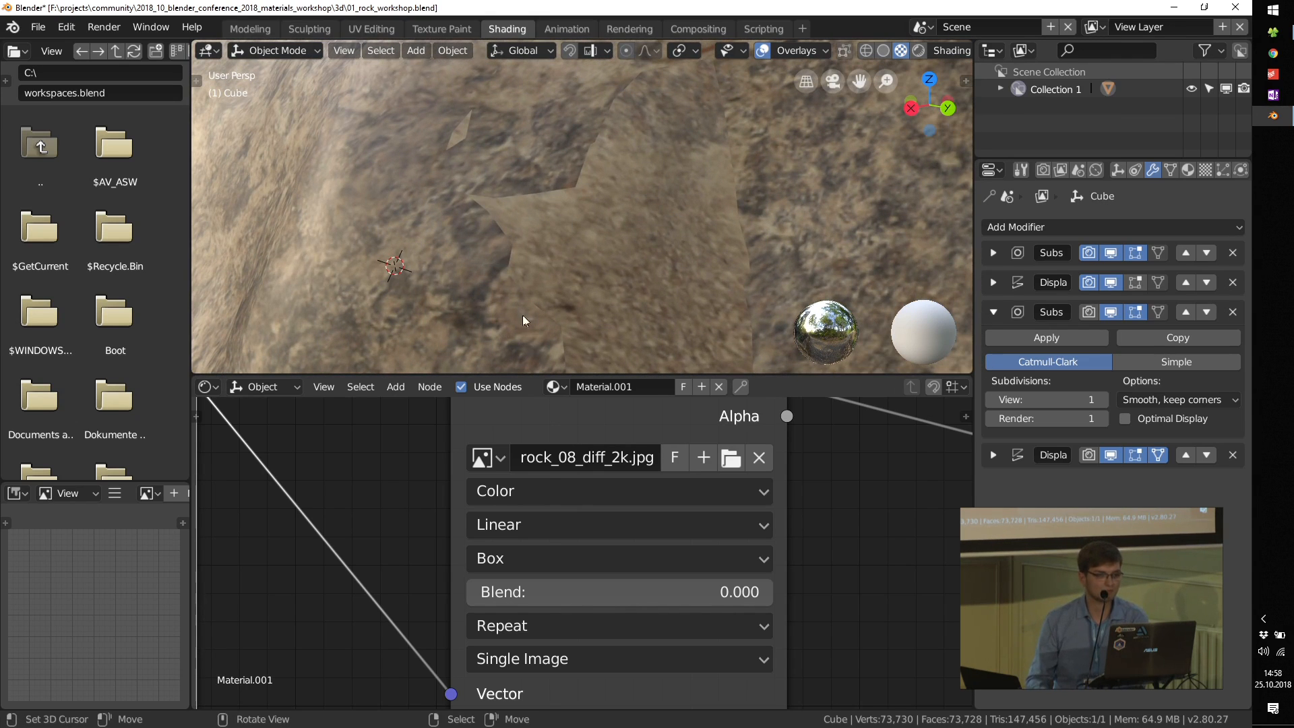
{"action": "middle_click_drag", "start_coordinate": [575, 567], "coordinate": [529, 551]}
{"action": "scroll", "coordinate": [473, 558], "scroll_direction": "up", "scroll_amount": 4}
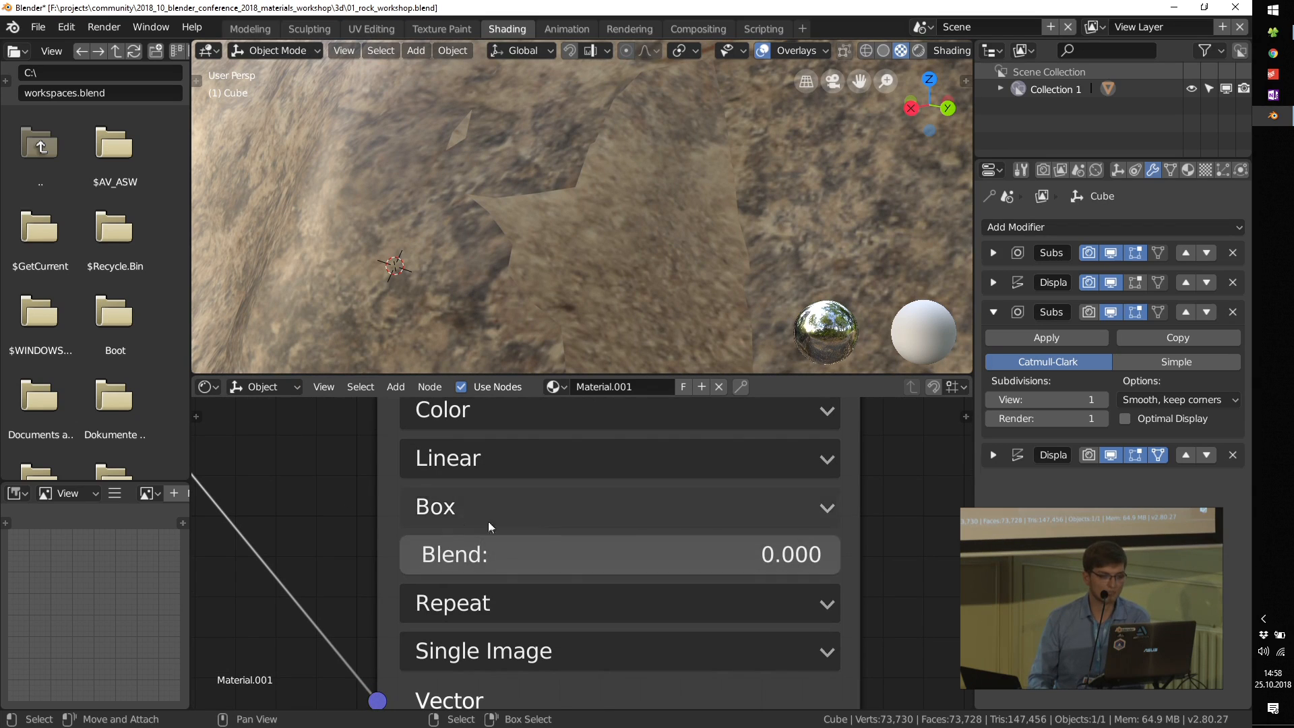
{"action": "left_click_drag", "start_coordinate": [453, 554], "coordinate": [512, 553]}
{"action": "left_click", "coordinate": [454, 554]}
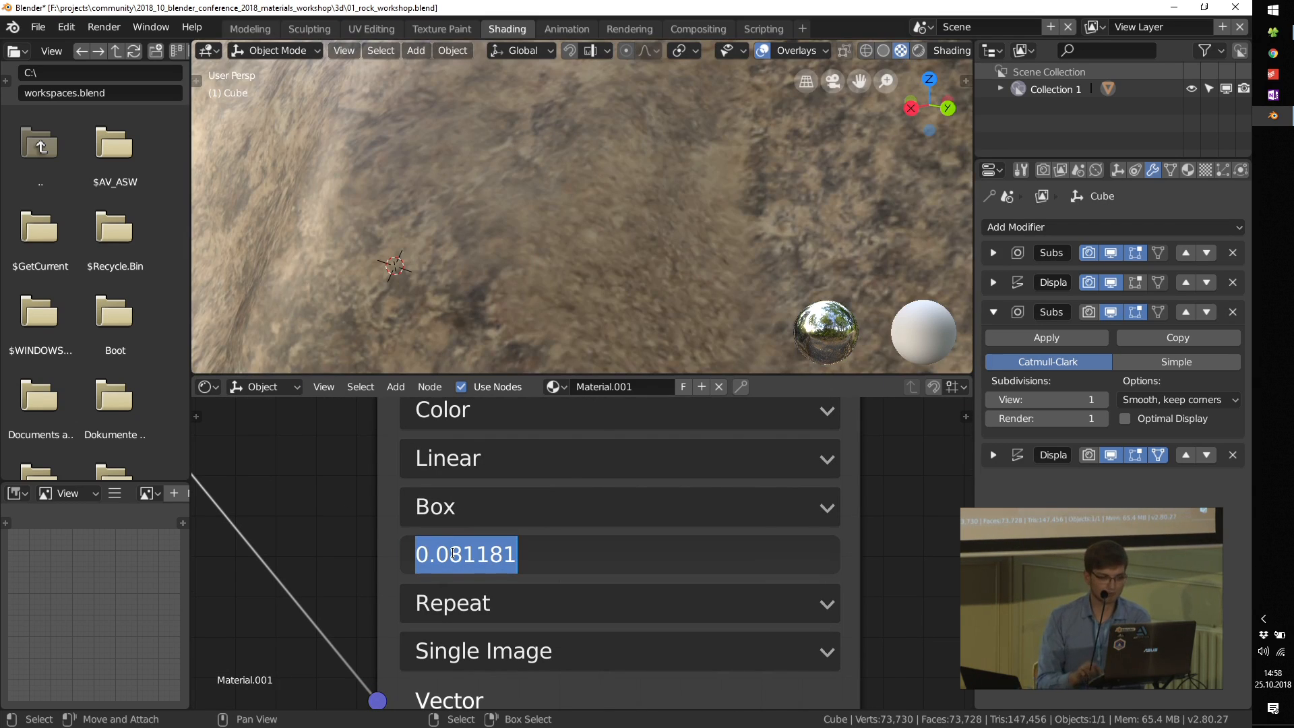
{"action": "key", "text": "Return"}
{"action": "left_click", "coordinate": [486, 554]}
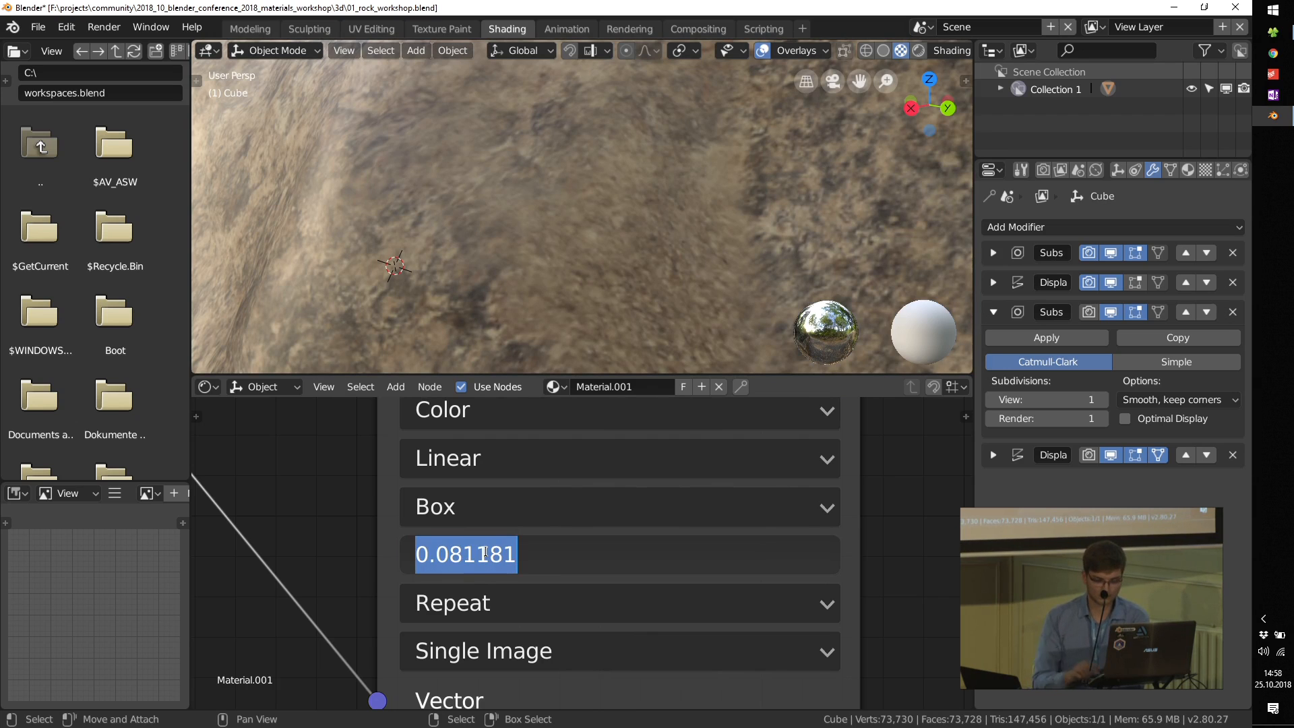
{"action": "type", "text": ".2"}
{"action": "key", "text": "Return"}
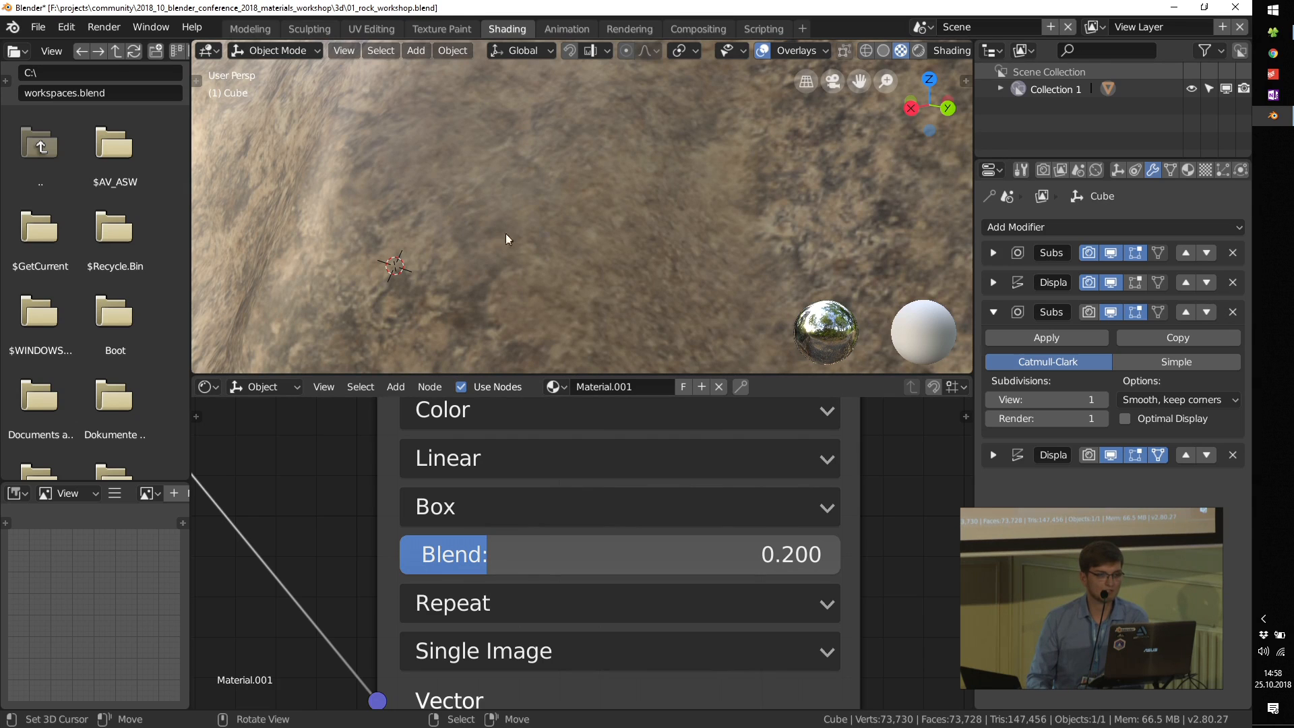
Step: Enter Edit Mode on the rock and move a middle vertex outward by about 1.33 m, -1.02 m, -0.19 m
{"action": "scroll", "coordinate": [459, 238], "scroll_direction": "down", "scroll_amount": 3}
{"action": "middle_click_drag", "start_coordinate": [464, 243], "coordinate": [466, 196]}
{"action": "scroll", "coordinate": [459, 205], "scroll_direction": "down", "scroll_amount": 2}
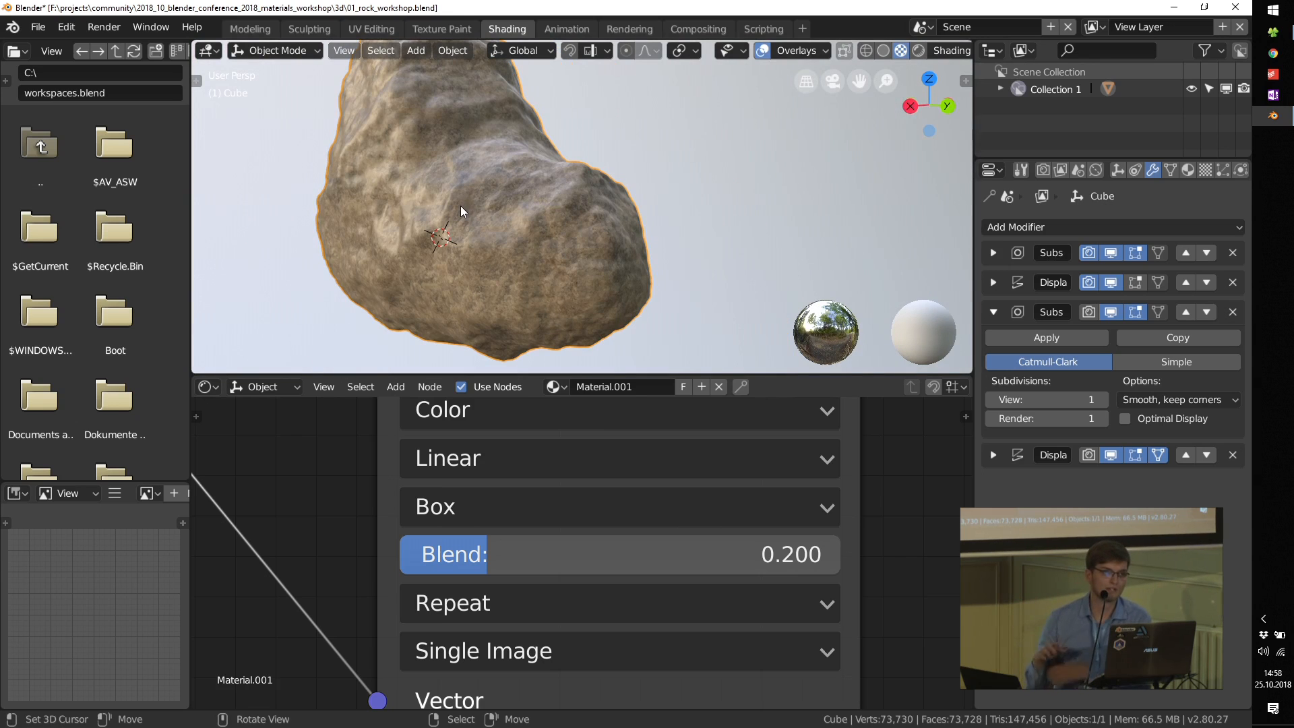
{"action": "scroll", "coordinate": [598, 226], "scroll_direction": "down", "scroll_amount": 3}
{"action": "middle_click_drag", "start_coordinate": [600, 225], "coordinate": [558, 224]}
{"action": "key", "text": "Tab"}
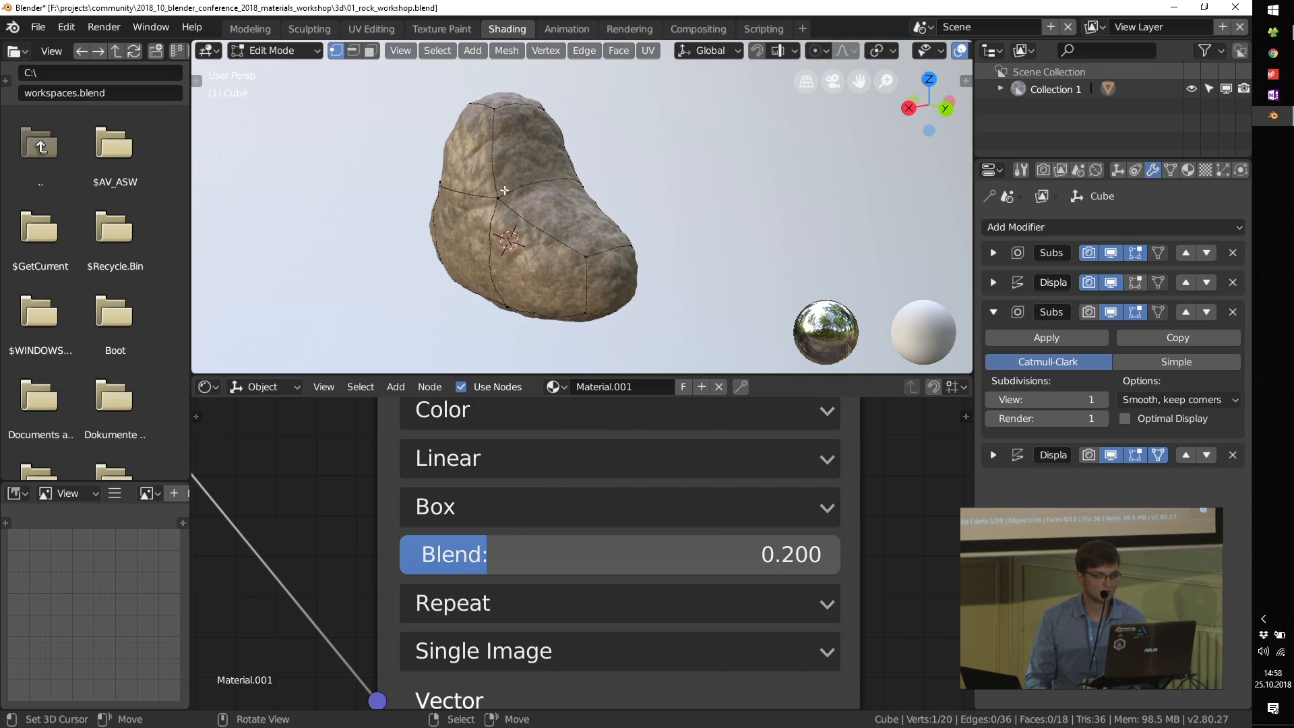
{"action": "key", "text": "g"}
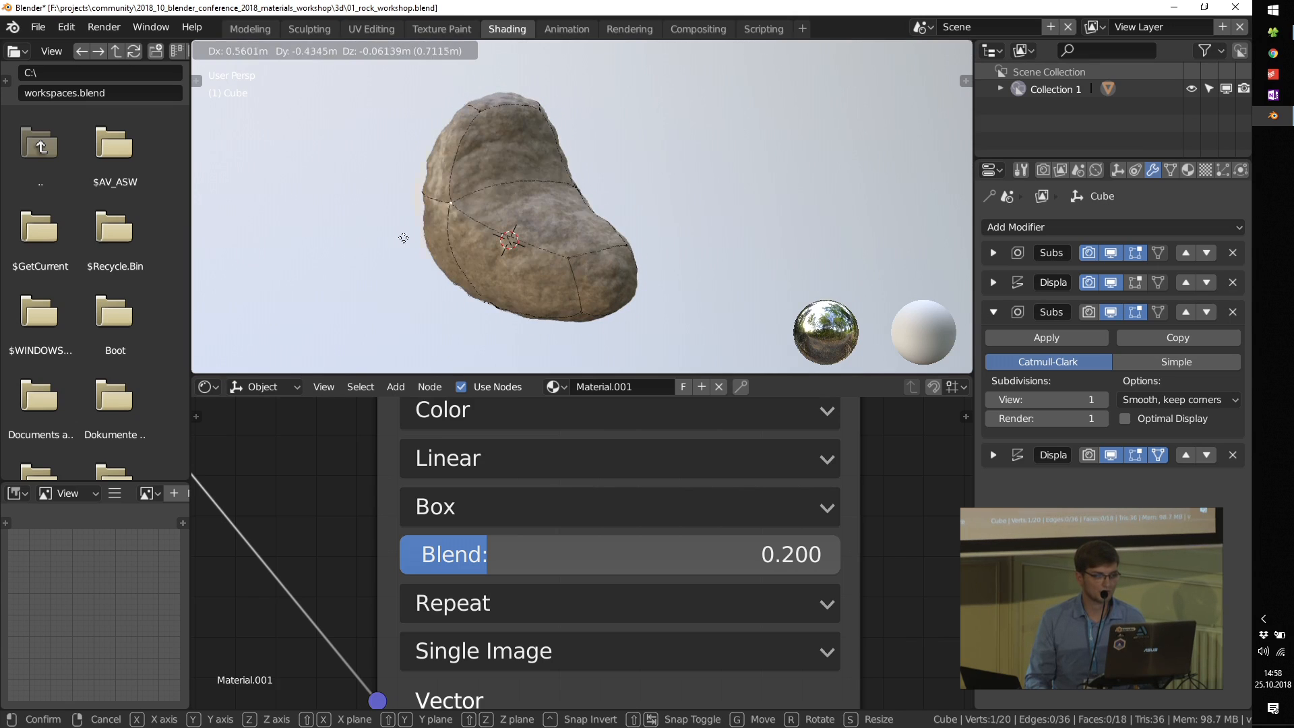
{"action": "left_click", "coordinate": [332, 251]}
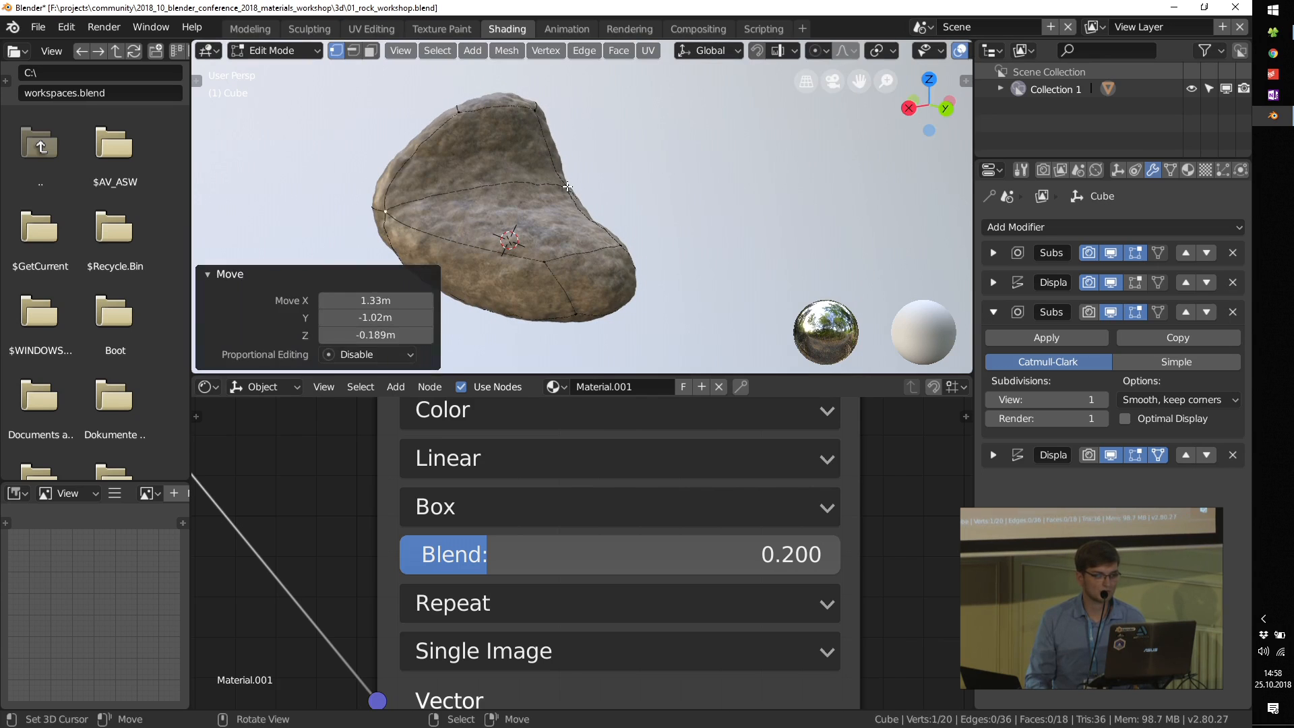
Step: Move the vertex in the rock's concave side outward by about -1.42 m, 1.05 m, 0.35 m and return to Object Mode
{"action": "right_click", "coordinate": [567, 187]}
{"action": "key", "text": "g"}
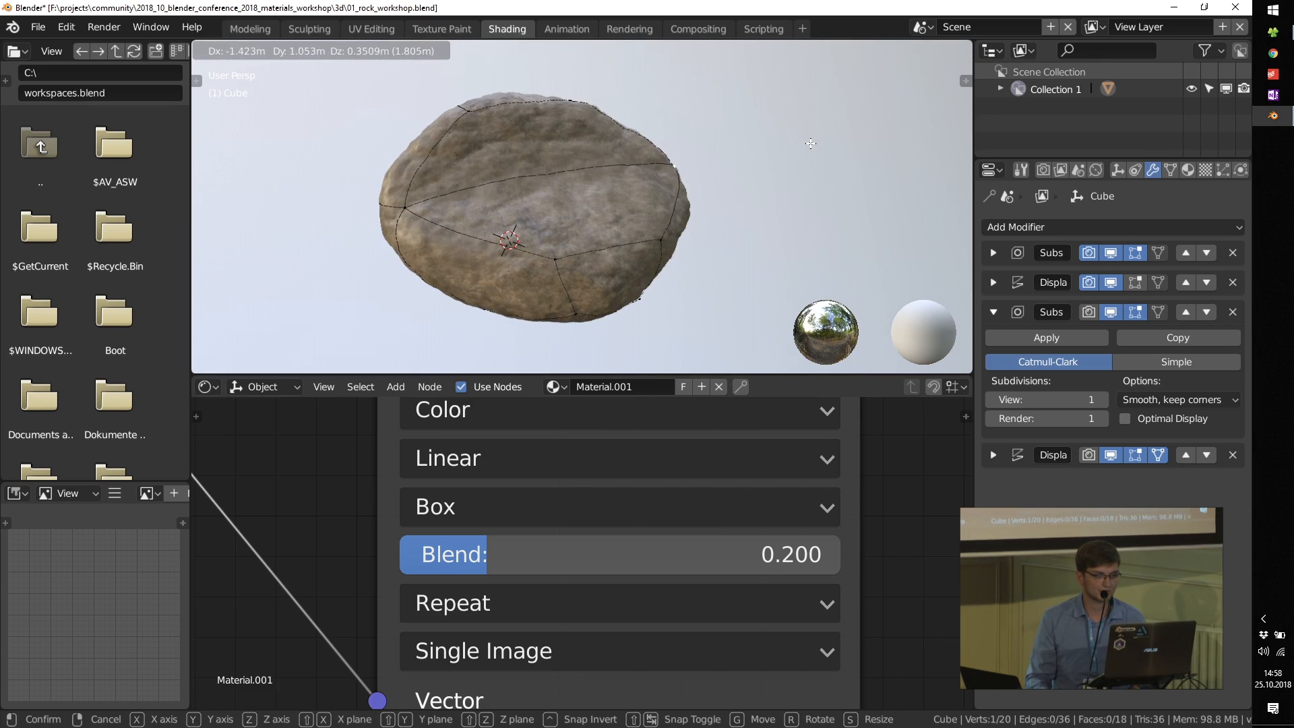
{"action": "left_click", "coordinate": [811, 143]}
{"action": "key", "text": "Tab"}
Step: Examine the blended box projection on the reshaped rock up close and from other angles
{"action": "scroll", "coordinate": [485, 184], "scroll_direction": "up", "scroll_amount": 3}
{"action": "mouse_move", "coordinate": [506, 185]}
{"action": "middle_mouse_down"}
{"action": "mouse_move", "coordinate": [573, 169]}
{"action": "mouse_move", "coordinate": [557, 137]}
{"action": "mouse_move", "coordinate": [551, 194]}
{"action": "mouse_move", "coordinate": [579, 189]}
{"action": "mouse_move", "coordinate": [516, 212]}
{"action": "mouse_move", "coordinate": [616, 204]}
{"action": "mouse_move", "coordinate": [576, 204]}
{"action": "middle_mouse_up"}
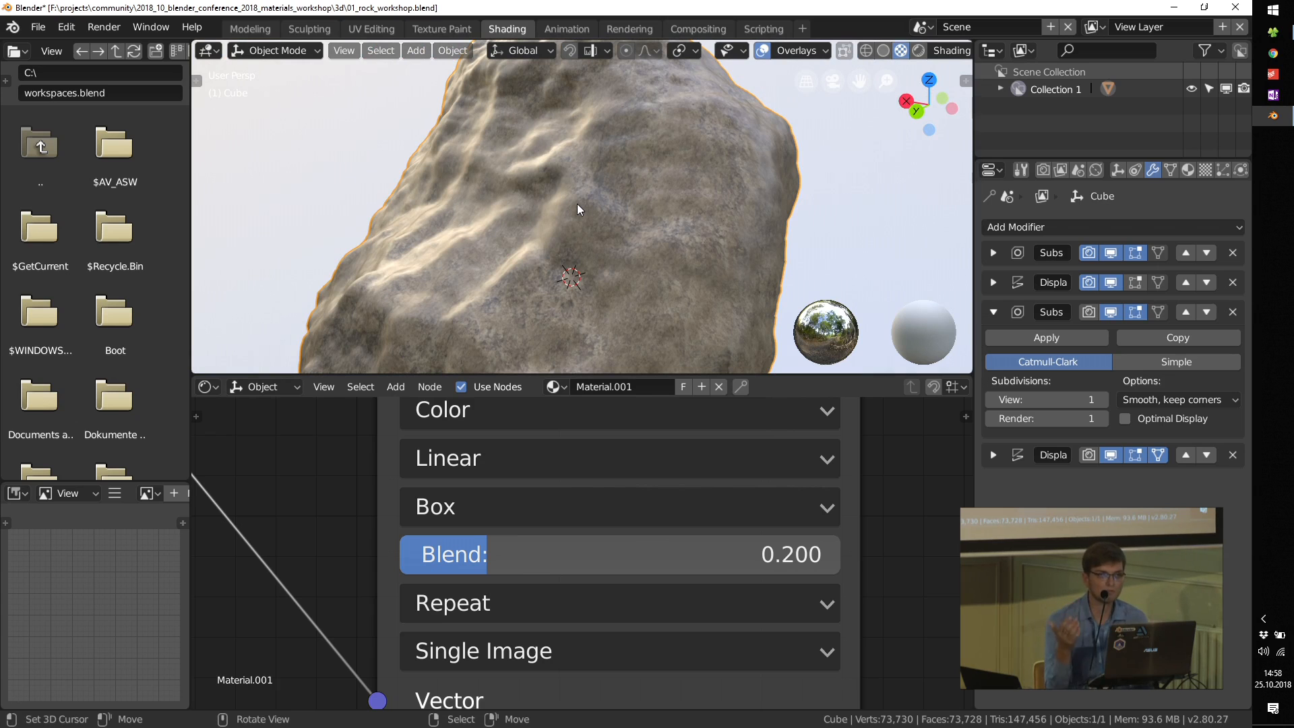
{"action": "mouse_move", "coordinate": [564, 221]}
{"action": "middle_mouse_down"}
{"action": "mouse_move", "coordinate": [624, 250]}
{"action": "mouse_move", "coordinate": [589, 239]}
{"action": "mouse_move", "coordinate": [487, 248]}
{"action": "mouse_move", "coordinate": [556, 231]}
{"action": "middle_mouse_up"}
{"action": "scroll", "coordinate": [496, 241], "scroll_direction": "up", "scroll_amount": 2}
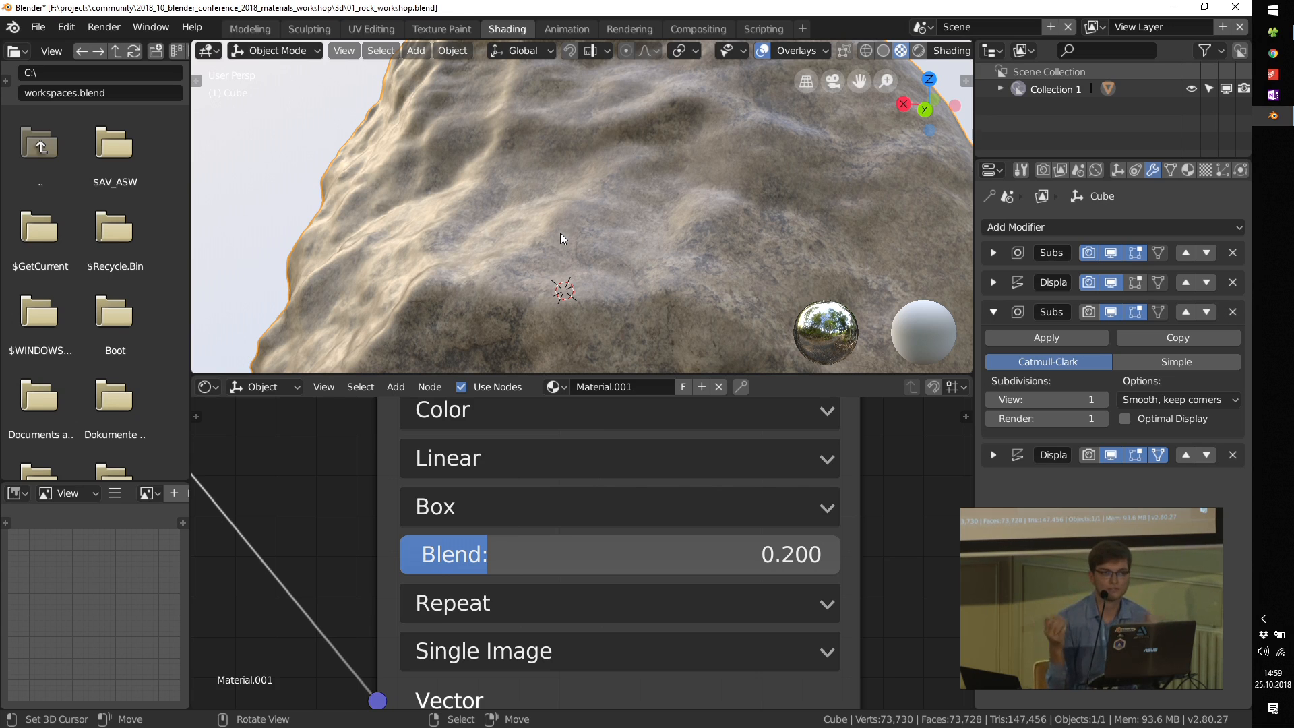
{"action": "scroll", "coordinate": [589, 244], "scroll_direction": "down", "scroll_amount": 5}
{"action": "scroll", "coordinate": [532, 501], "scroll_direction": "down", "scroll_amount": 4}
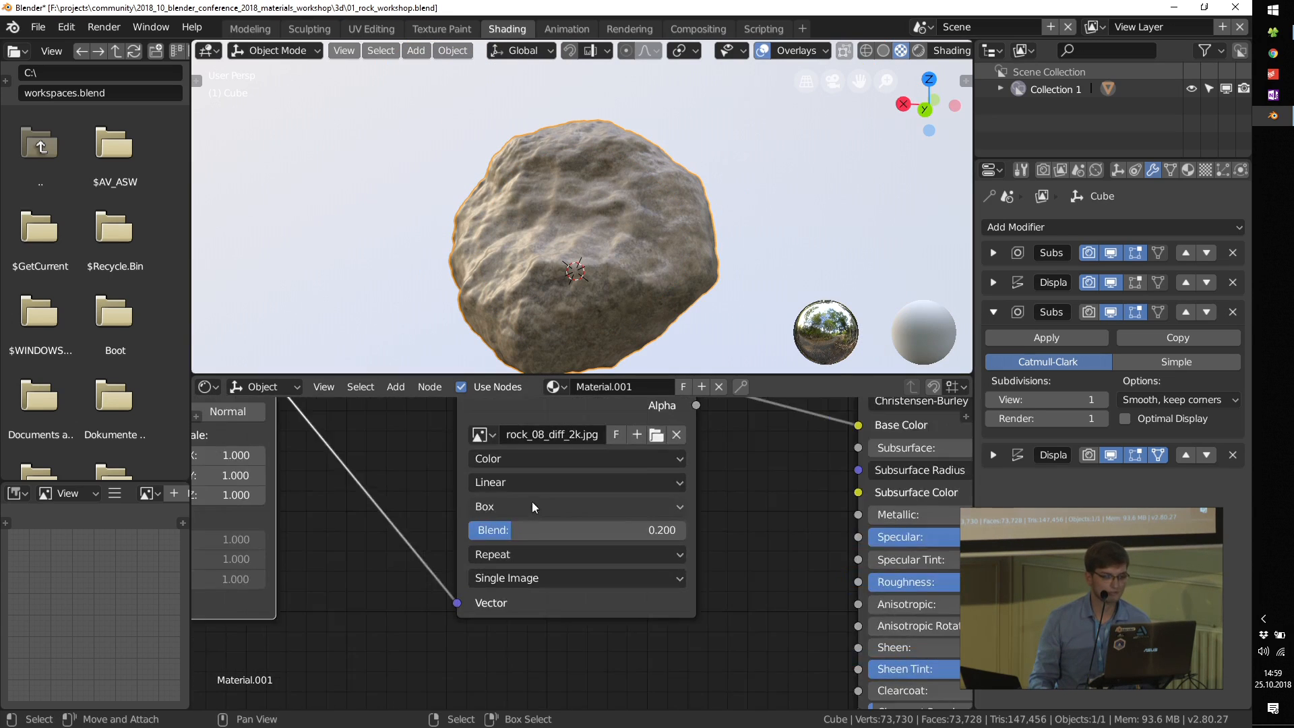
{"action": "scroll", "coordinate": [531, 502], "scroll_direction": "down", "scroll_amount": 3}
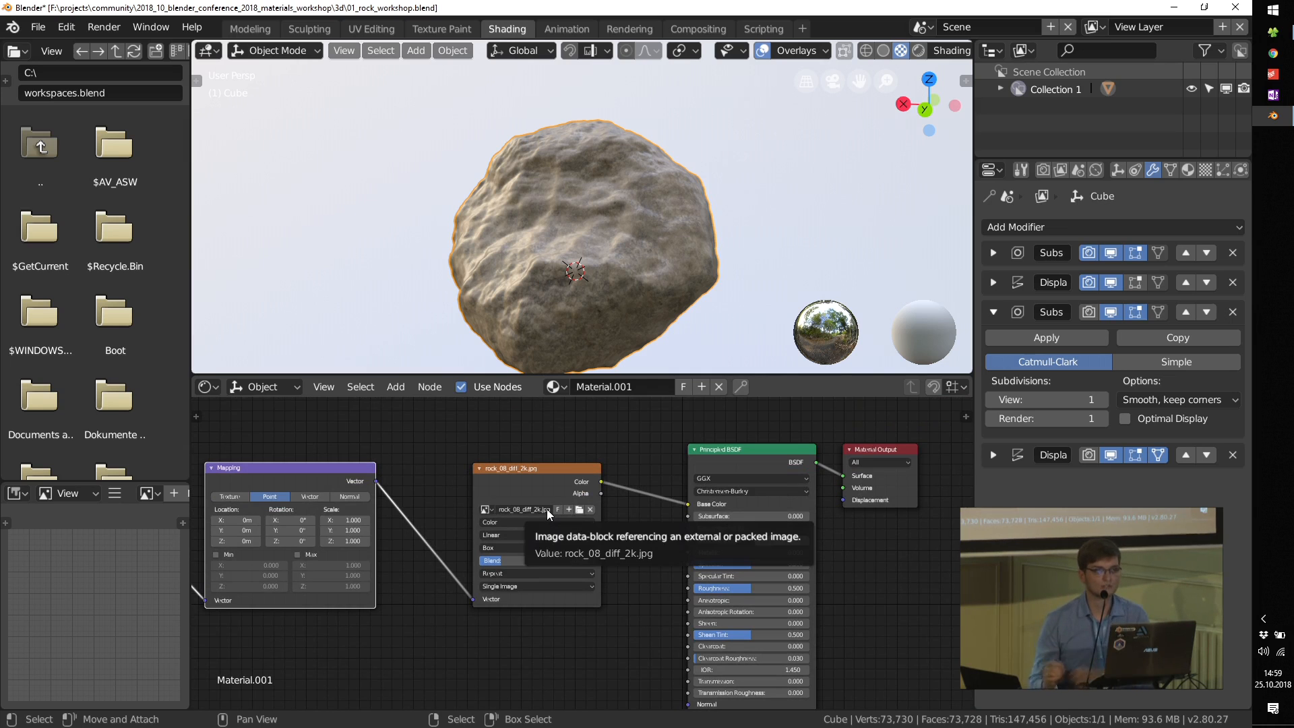
Step: Rearrange the material nodes to leave a wide gap between the image texture and the Principled BSDF
{"action": "scroll", "coordinate": [470, 519], "scroll_direction": "up", "scroll_amount": 1}
{"action": "middle_click_drag", "start_coordinate": [376, 499], "coordinate": [547, 541]}
{"action": "left_click_drag", "start_coordinate": [414, 504], "coordinate": [485, 504]}
{"action": "left_click_drag", "start_coordinate": [226, 510], "coordinate": [308, 504]}
{"action": "middle_click_drag", "start_coordinate": [839, 632], "coordinate": [628, 527]}
{"action": "scroll", "coordinate": [628, 527], "scroll_direction": "up", "scroll_amount": 1}
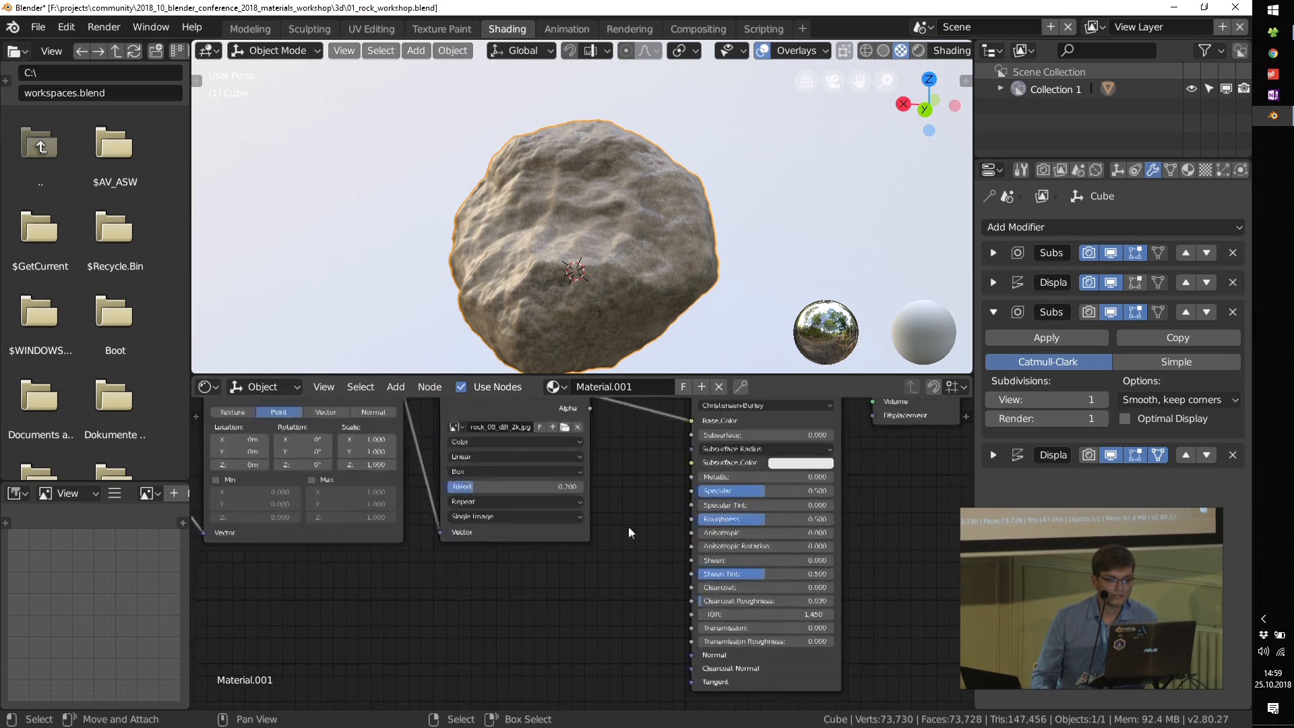
{"action": "scroll", "coordinate": [628, 527], "scroll_direction": "down", "scroll_amount": 2}
{"action": "middle_click_drag", "start_coordinate": [645, 454], "coordinate": [617, 467]}
{"action": "left_click_drag", "start_coordinate": [628, 473], "coordinate": [806, 477]}
{"action": "left_click_drag", "start_coordinate": [509, 477], "coordinate": [627, 475]}
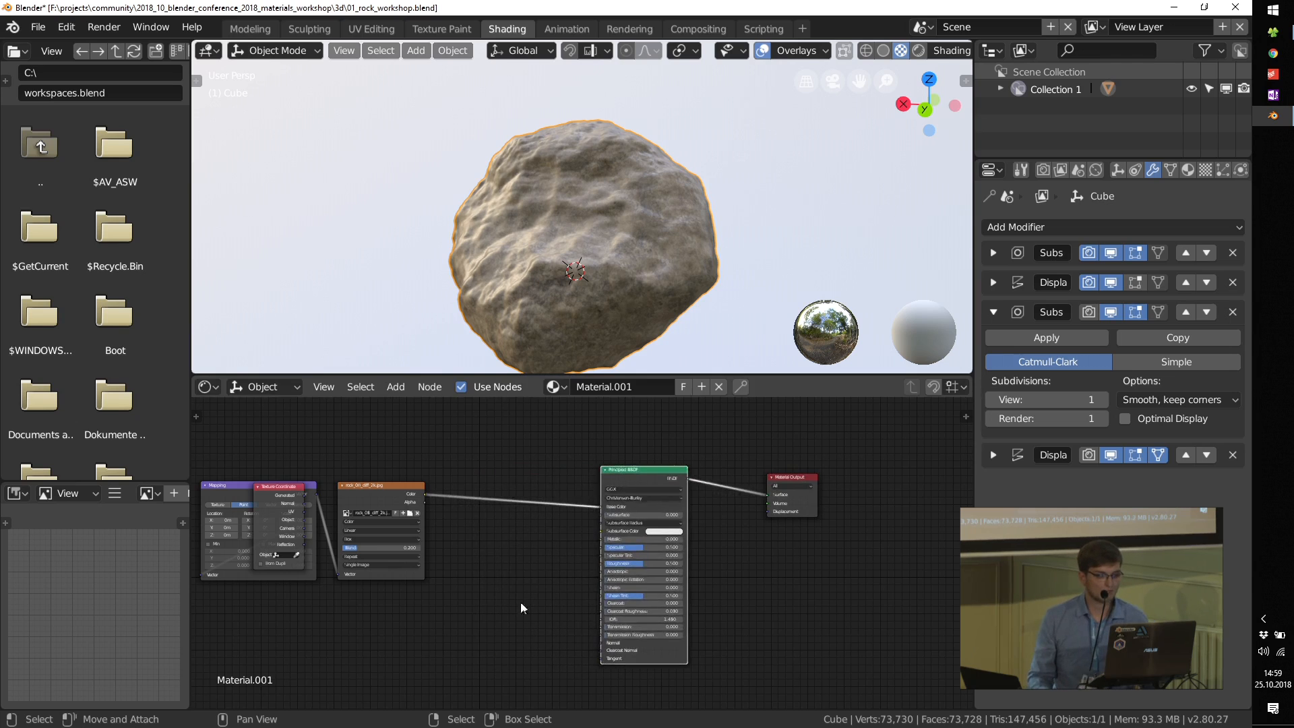
Step: Add a ColorRamp node below the link between the image texture and the Principled BSDF
{"action": "scroll", "coordinate": [520, 608], "scroll_direction": "up", "scroll_amount": 1}
{"action": "key", "text": "shift+a"}
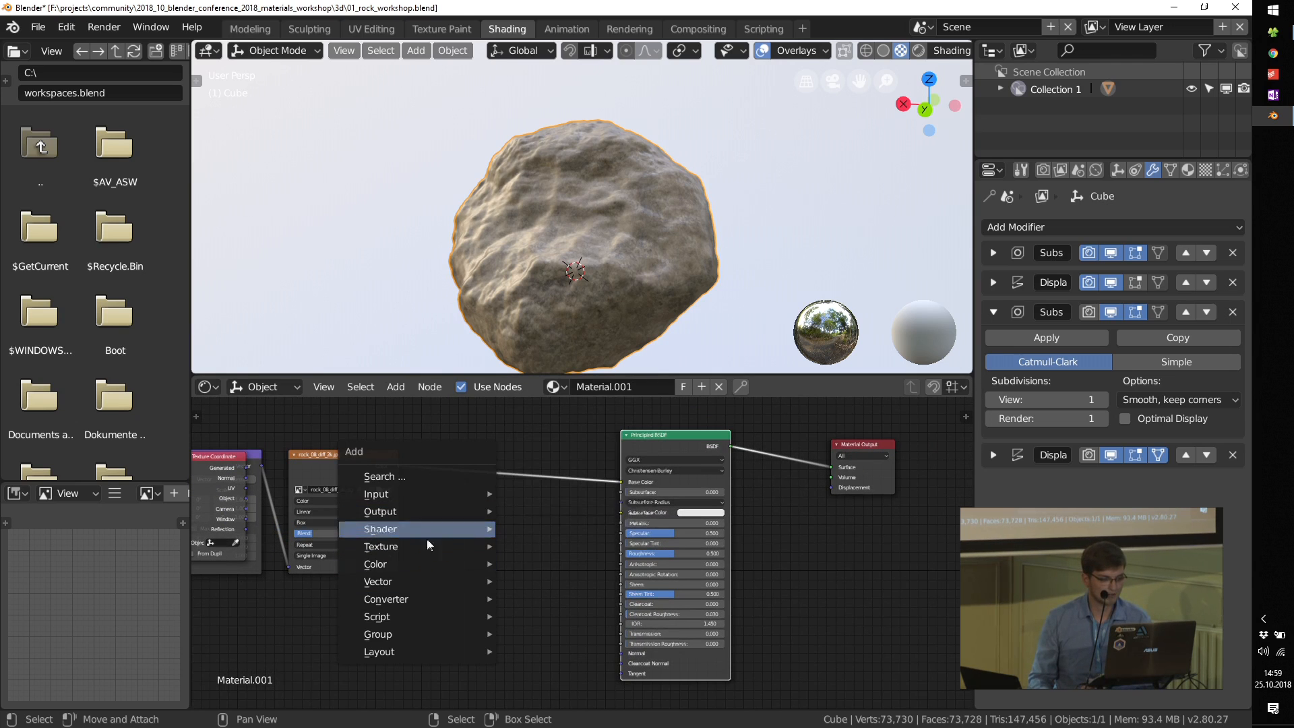
{"action": "mouse_move", "coordinate": [418, 597]}
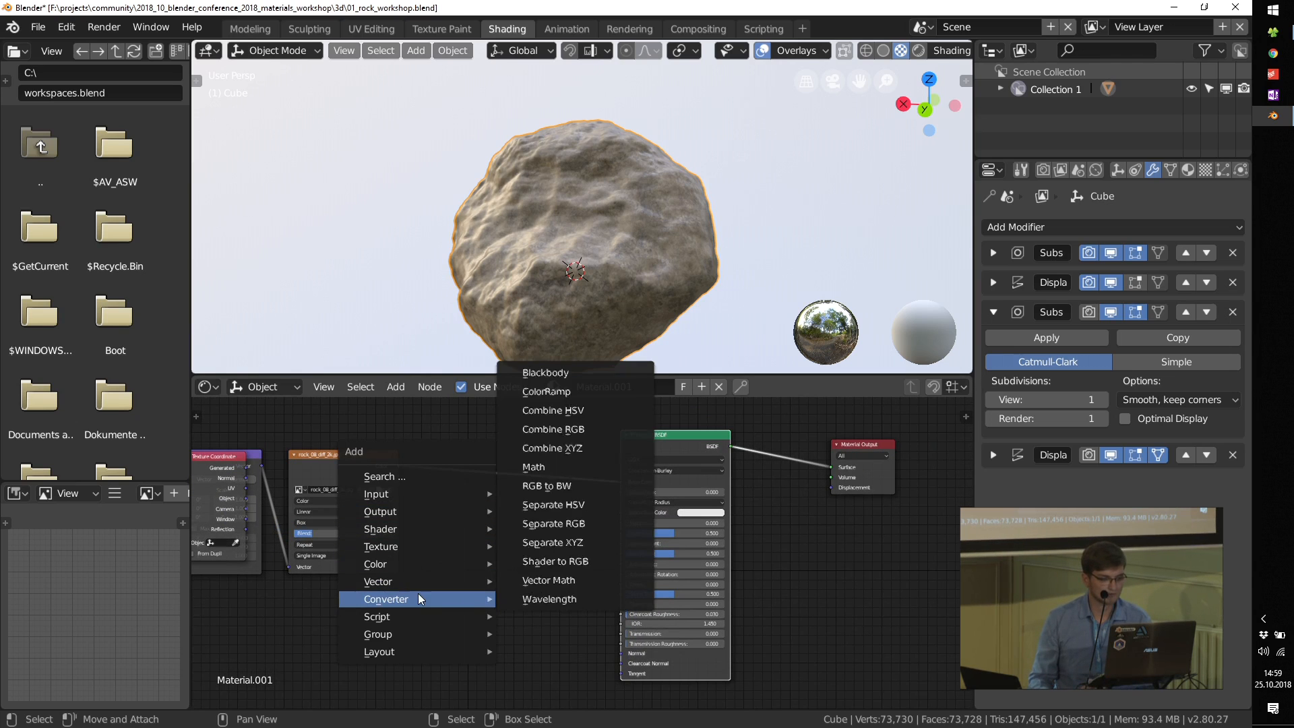
{"action": "left_click", "coordinate": [559, 392]}
{"action": "left_click", "coordinate": [471, 523]}
Step: Feed the image texture into the ColorRamp's Fac and connect the ramp's Color output to the Principled BSDF's Roughness
{"action": "scroll", "coordinate": [431, 505], "scroll_direction": "up", "scroll_amount": 2}
{"action": "left_click_drag", "start_coordinate": [379, 464], "coordinate": [459, 638]}
{"action": "left_click_drag", "start_coordinate": [611, 543], "coordinate": [684, 571]}
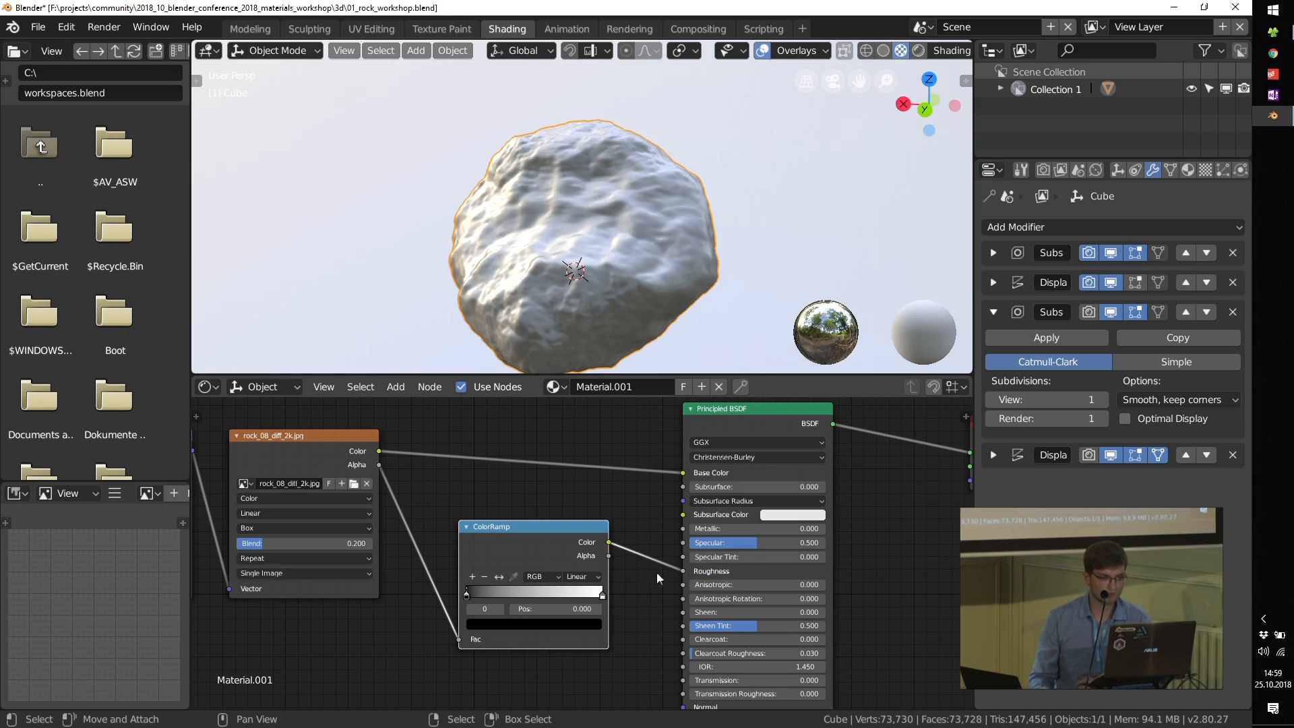
Step: Add a Bump node below the ColorRamp node
{"action": "middle_click_drag", "start_coordinate": [548, 596], "coordinate": [632, 524]}
{"action": "key", "text": "shift+a"}
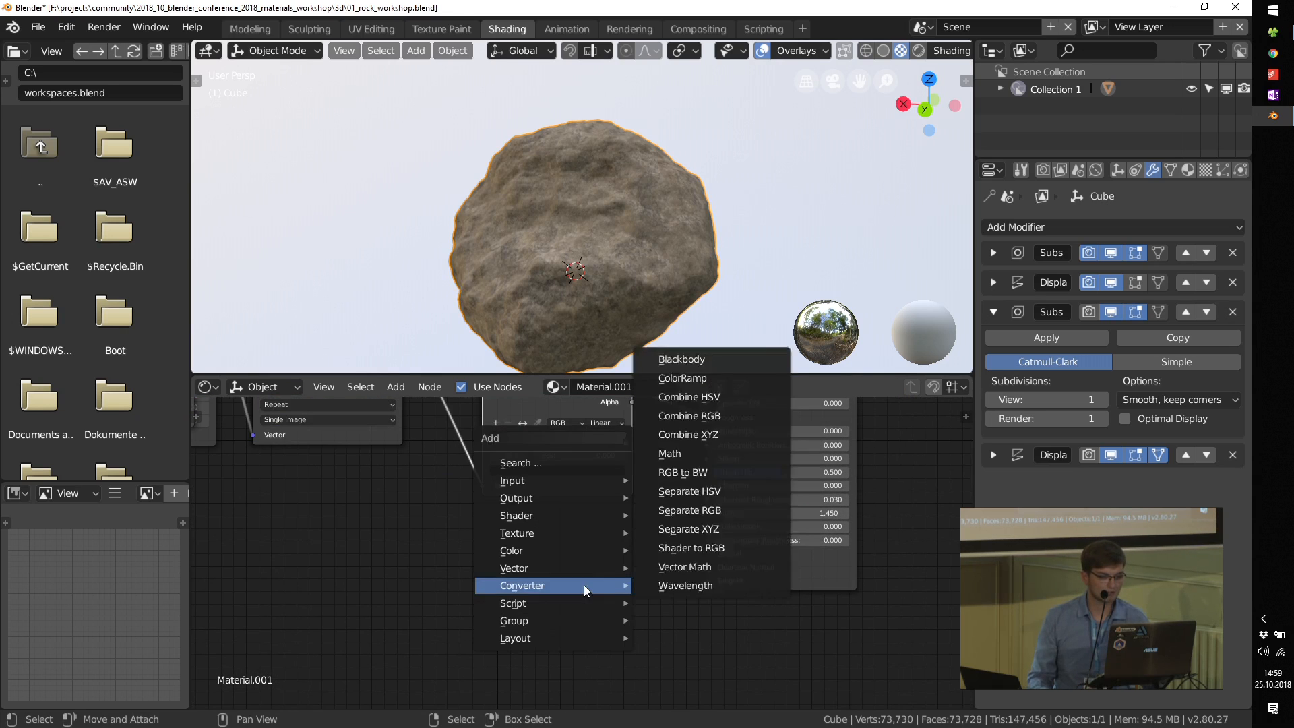
{"action": "mouse_move", "coordinate": [580, 566]}
{"action": "left_click", "coordinate": [705, 437]}
{"action": "left_click", "coordinate": [544, 545]}
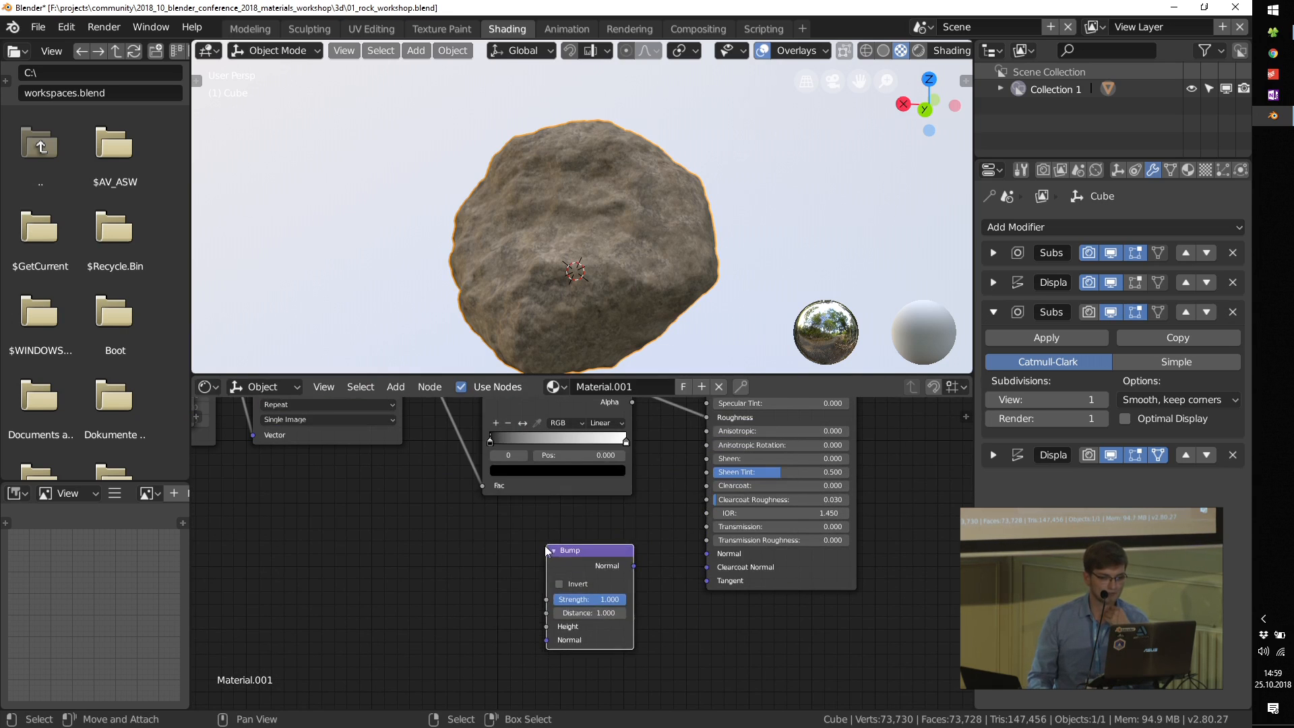
Step: Connect the image texture's Color output to the Bump node's Height and the Bump's Normal output to the Principled BSDF's Normal
{"action": "middle_click_drag", "start_coordinate": [393, 462], "coordinate": [446, 548]}
{"action": "scroll", "coordinate": [452, 525], "scroll_direction": "down", "scroll_amount": 3}
{"action": "left_click_drag", "start_coordinate": [454, 422], "coordinate": [568, 671]}
{"action": "left_click_drag", "start_coordinate": [638, 624], "coordinate": [694, 613]}
{"action": "scroll", "coordinate": [507, 504], "scroll_direction": "up", "scroll_amount": 2}
{"action": "left_click_drag", "start_coordinate": [505, 432], "coordinate": [607, 670]}
{"action": "middle_click_drag", "start_coordinate": [688, 656], "coordinate": [629, 579]}
{"action": "middle_click_drag", "start_coordinate": [601, 483], "coordinate": [612, 530]}
{"action": "middle_click_drag", "start_coordinate": [725, 666], "coordinate": [666, 491]}
Step: Set the Bump node's Strength to 0.02
{"action": "scroll", "coordinate": [613, 537], "scroll_direction": "up", "scroll_amount": 2}
{"action": "double_click", "coordinate": [613, 537]}
{"action": "type", "text": "0."}
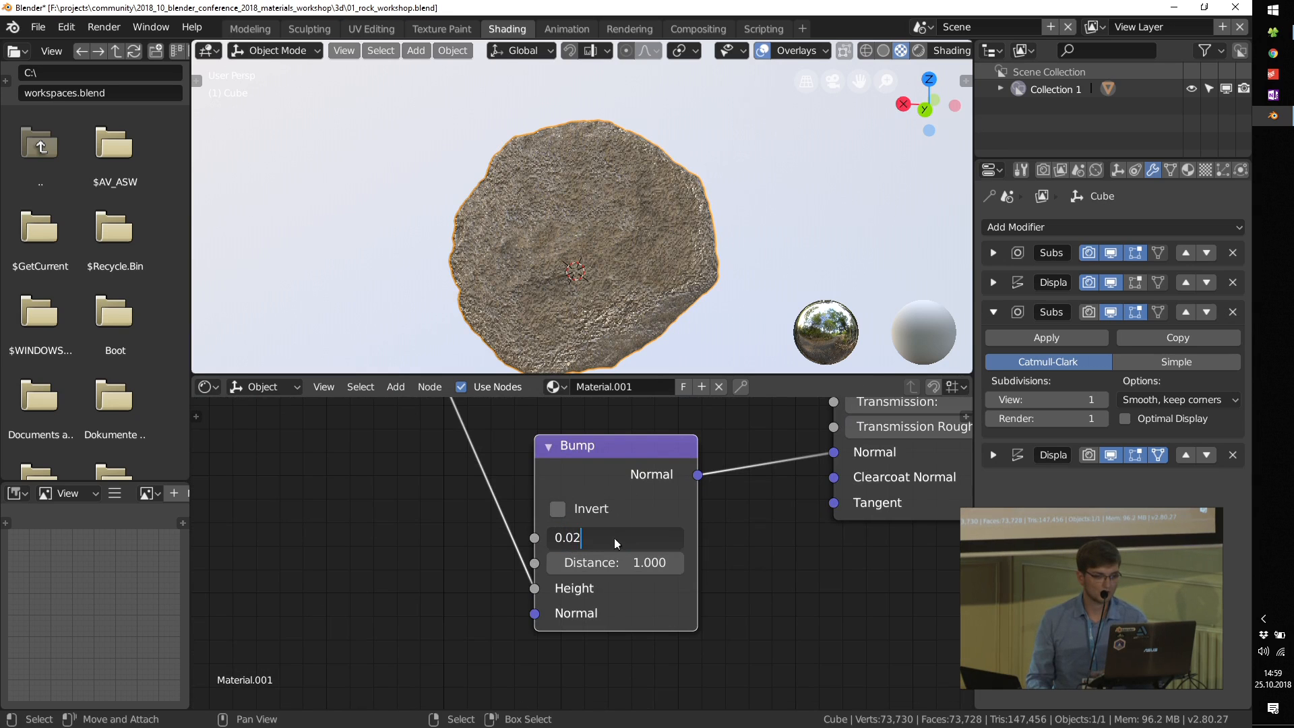
{"action": "type", "text": "02"}
{"action": "key", "text": "Return"}
Step: Reconnect the ColorRamp's Fac input to the image texture's Color output
{"action": "scroll", "coordinate": [601, 317], "scroll_direction": "up", "scroll_amount": 4}
{"action": "middle_click_drag", "start_coordinate": [560, 438], "coordinate": [636, 669]}
{"action": "middle_click_drag", "start_coordinate": [625, 560], "coordinate": [621, 638]}
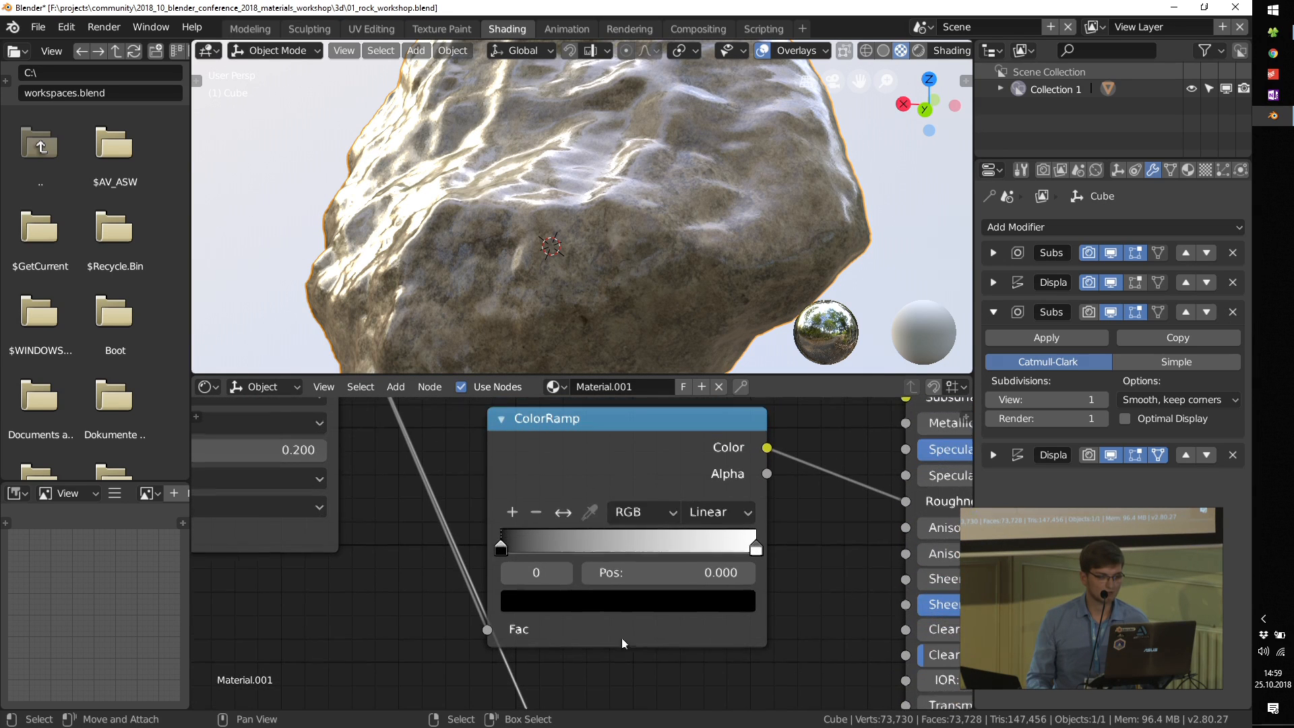
Step: Flip the ColorRamp, move its black stop to about 0.49 and check the roughness on the rock
{"action": "mouse_move", "coordinate": [500, 548]}
{"action": "left_mouse_down"}
{"action": "mouse_move", "coordinate": [572, 542]}
{"action": "mouse_move", "coordinate": [475, 551]}
{"action": "left_mouse_up"}
{"action": "left_click_drag", "start_coordinate": [756, 549], "coordinate": [502, 549]}
{"action": "left_click", "coordinate": [563, 512]}
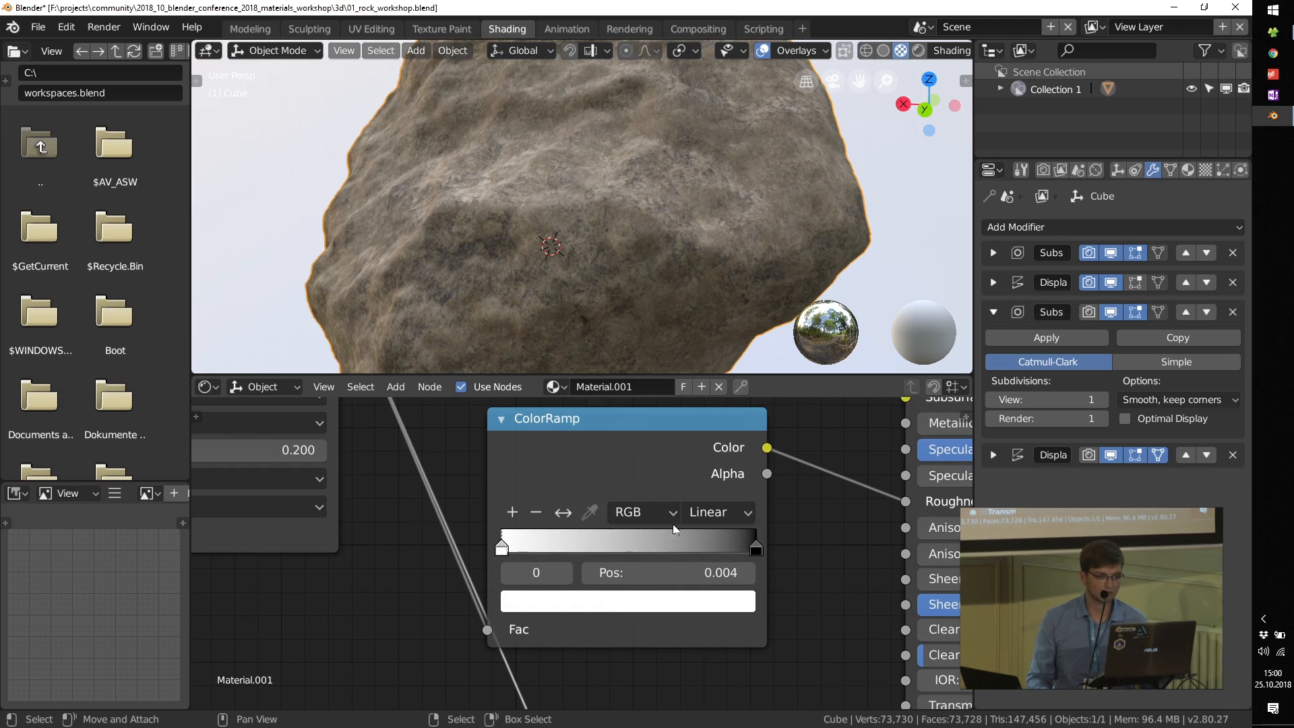
{"action": "left_click_drag", "start_coordinate": [756, 549], "coordinate": [624, 550]}
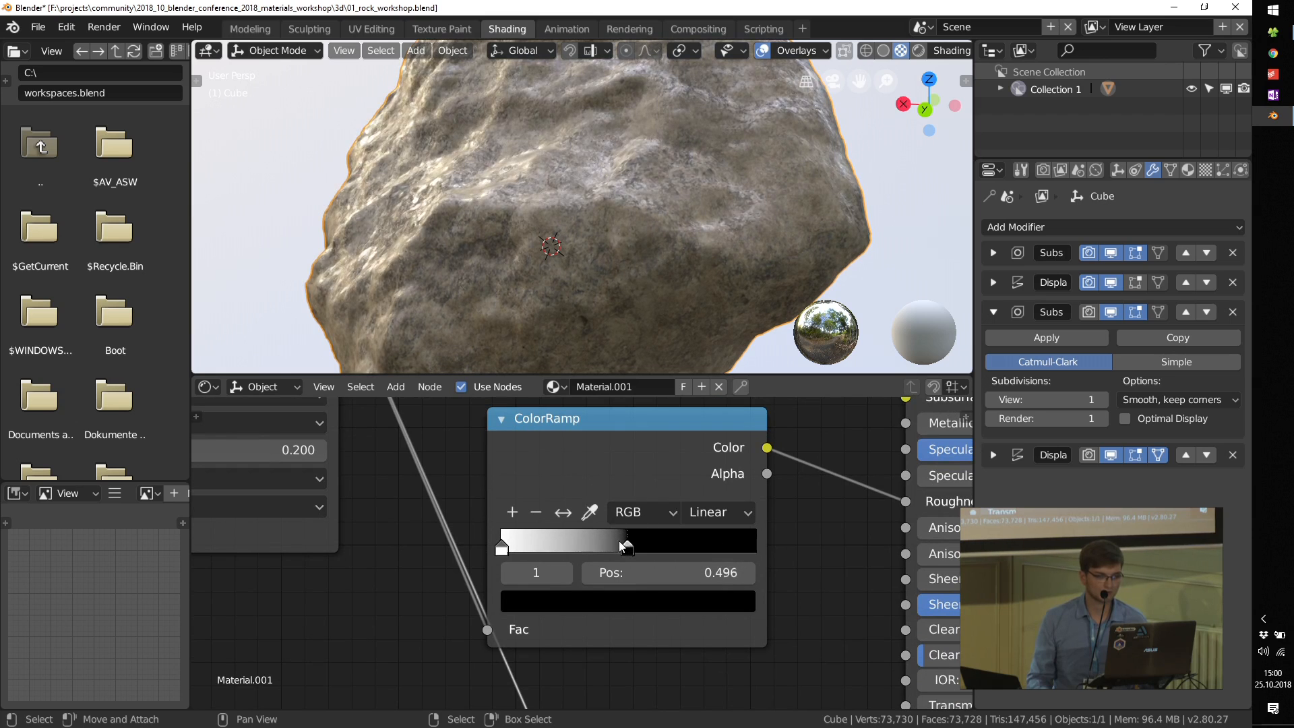
{"action": "scroll", "coordinate": [639, 221], "scroll_direction": "down", "scroll_amount": 4}
{"action": "middle_click_drag", "start_coordinate": [639, 221], "coordinate": [582, 189]}
{"action": "scroll", "coordinate": [552, 188], "scroll_direction": "up", "scroll_amount": 2}
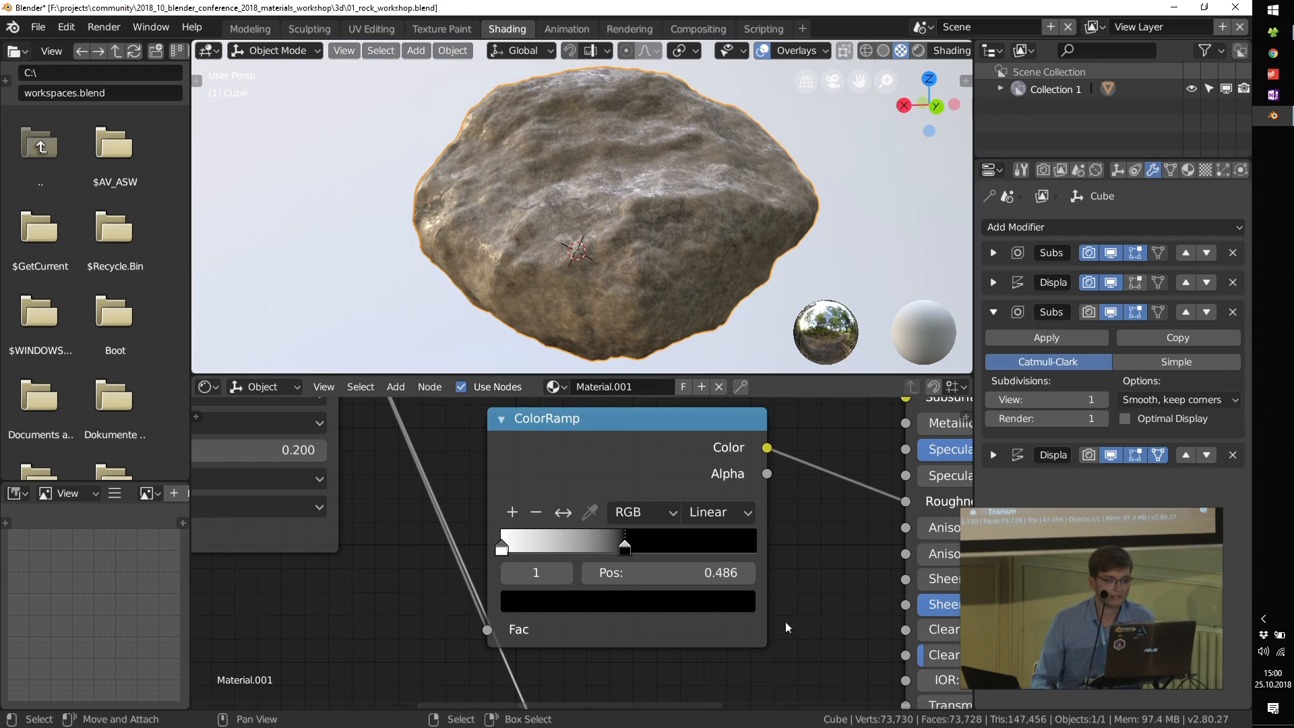
Step: Spread the coordinate, Mapping and image texture nodes apart to make more room before the Principled BSDF
{"action": "scroll", "coordinate": [786, 627], "scroll_direction": "down", "scroll_amount": 3}
{"action": "scroll", "coordinate": [742, 303], "scroll_direction": "down", "scroll_amount": 3}
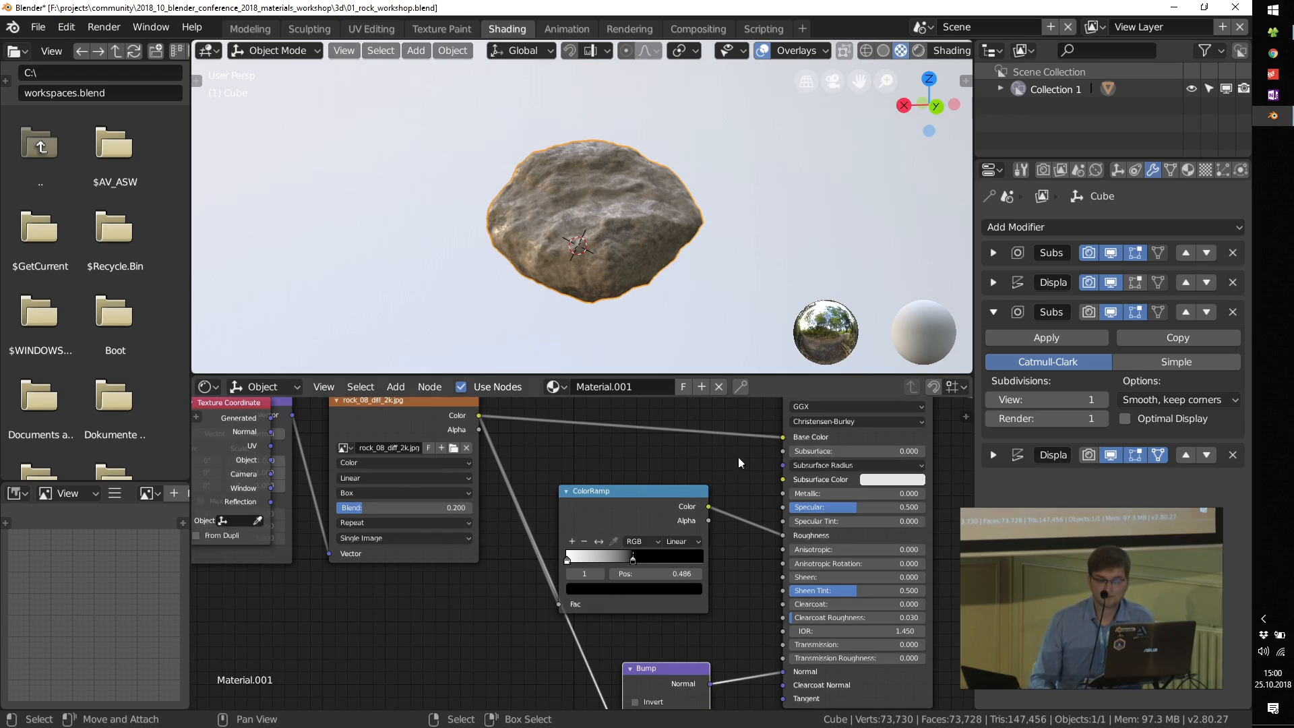
{"action": "scroll", "coordinate": [648, 481], "scroll_direction": "down", "scroll_amount": 1}
{"action": "middle_click_drag", "start_coordinate": [648, 481], "coordinate": [649, 519]}
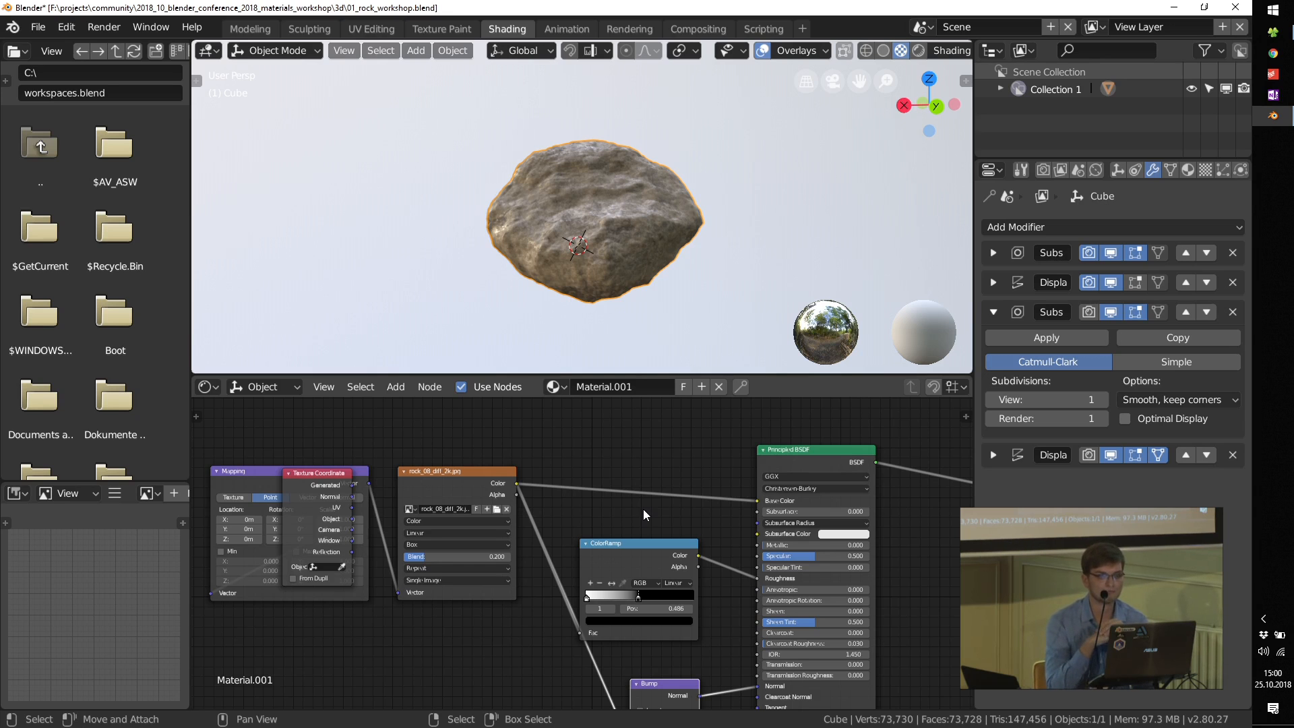
{"action": "scroll", "coordinate": [536, 502], "scroll_direction": "down", "scroll_amount": 2}
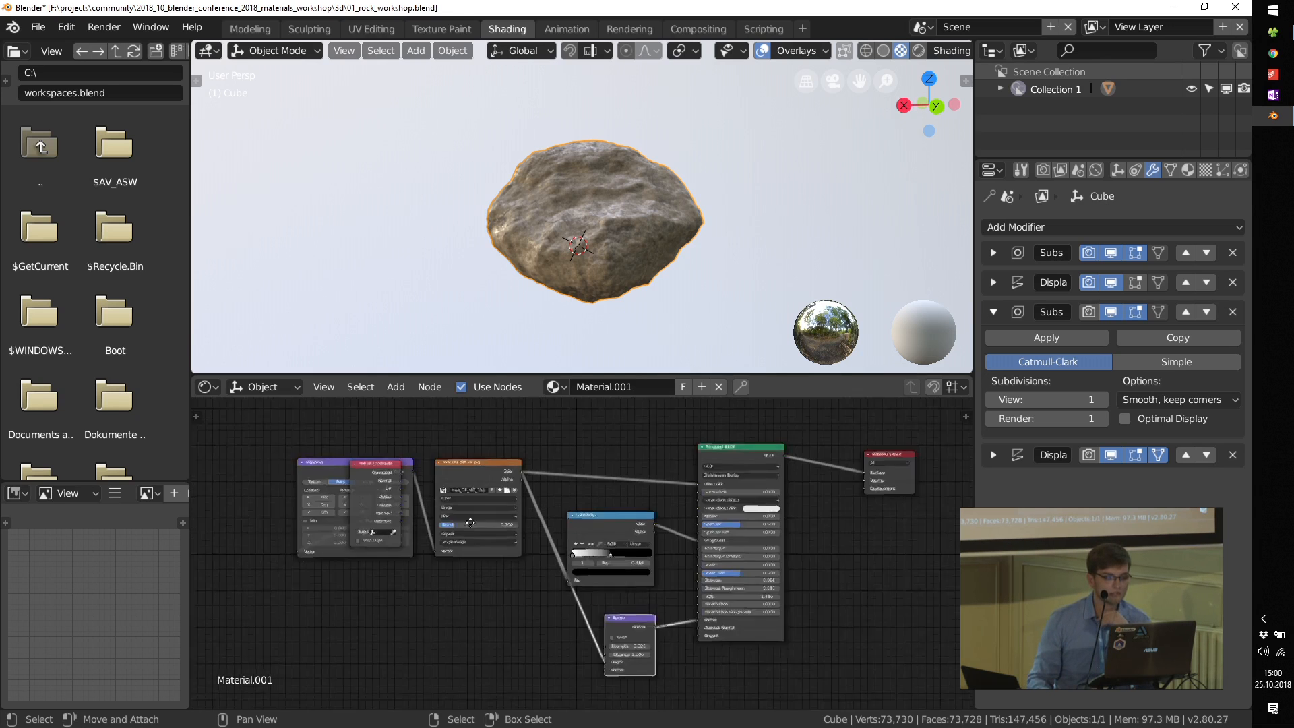
{"action": "scroll", "coordinate": [438, 474], "scroll_direction": "up", "scroll_amount": 2}
{"action": "left_click_drag", "start_coordinate": [462, 476], "coordinate": [226, 474]}
{"action": "middle_click_drag", "start_coordinate": [525, 471], "coordinate": [626, 527]}
{"action": "left_click_drag", "start_coordinate": [499, 516], "coordinate": [392, 458]}
{"action": "left_click_drag", "start_coordinate": [647, 518], "coordinate": [554, 458]}
{"action": "middle_click_drag", "start_coordinate": [787, 400], "coordinate": [557, 467]}
Step: Insert a Hue/Saturation node on the link between the image texture's Color output and the Principled BSDF's Base Color
{"action": "key", "text": "shift+a"}
{"action": "mouse_move", "coordinate": [580, 472]}
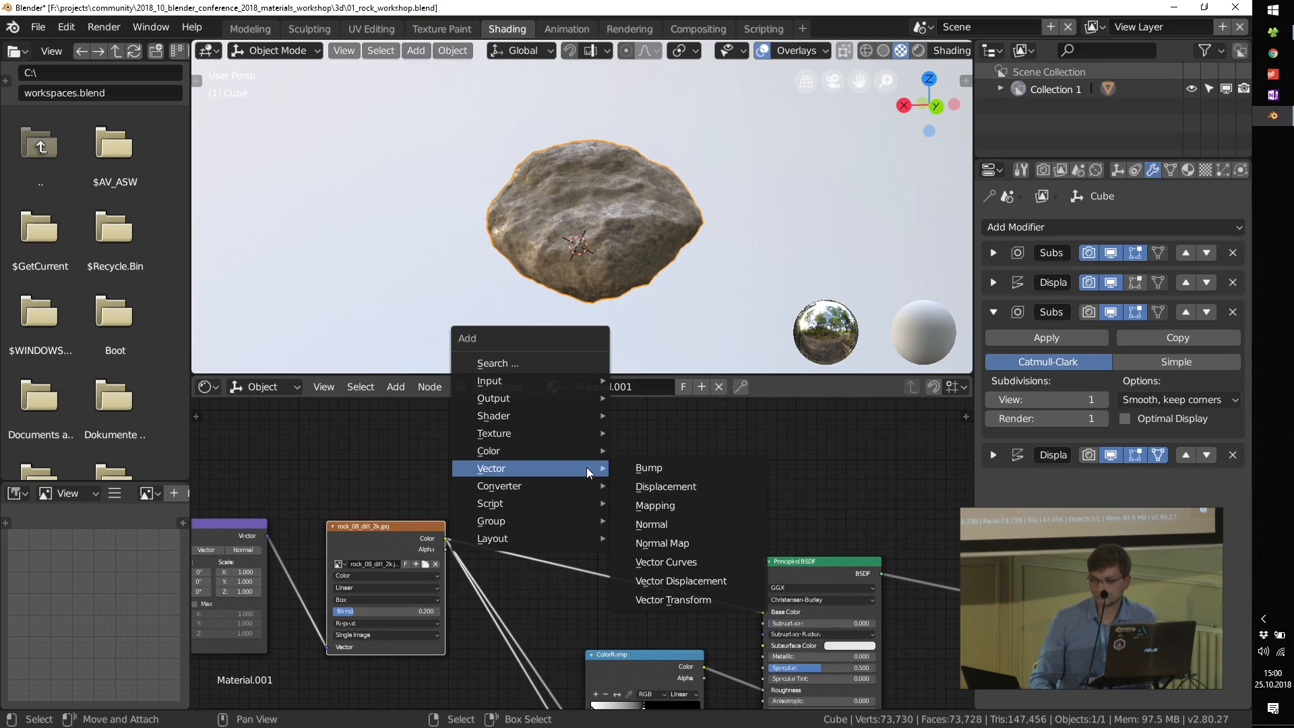
{"action": "mouse_move", "coordinate": [541, 448]}
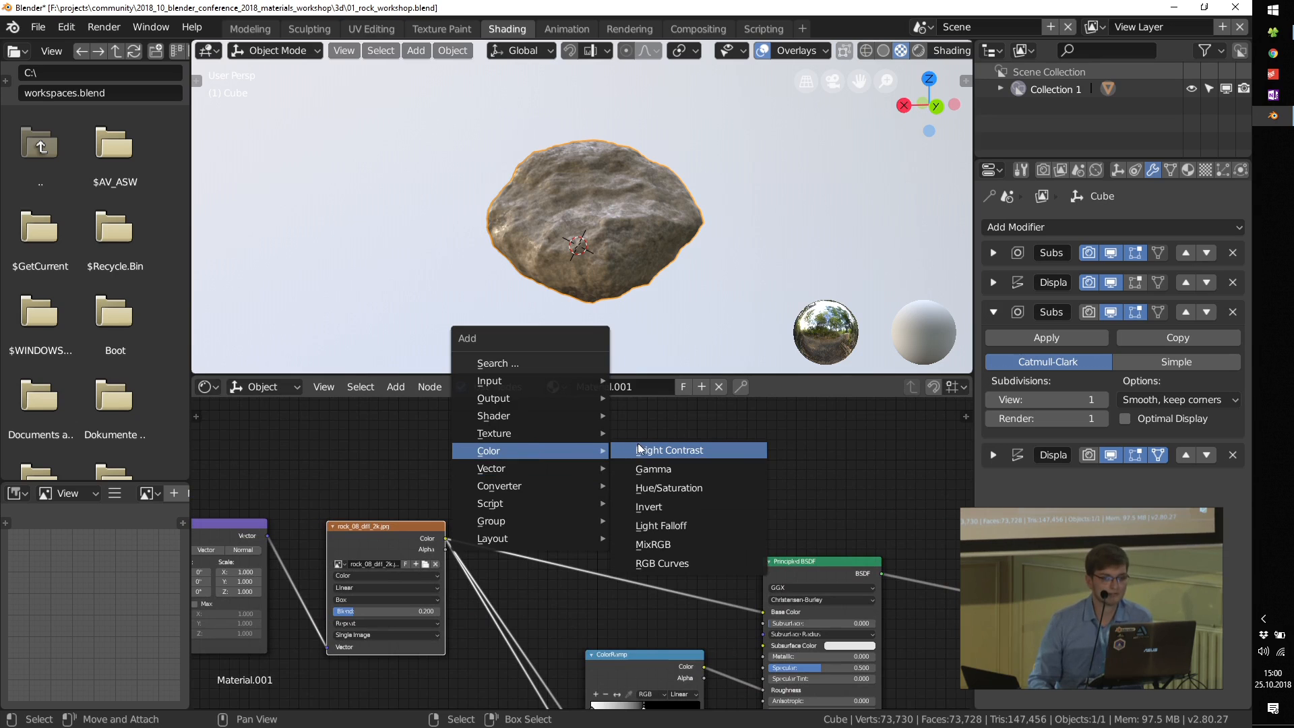
{"action": "left_click", "coordinate": [664, 488]}
{"action": "left_click", "coordinate": [541, 501]}
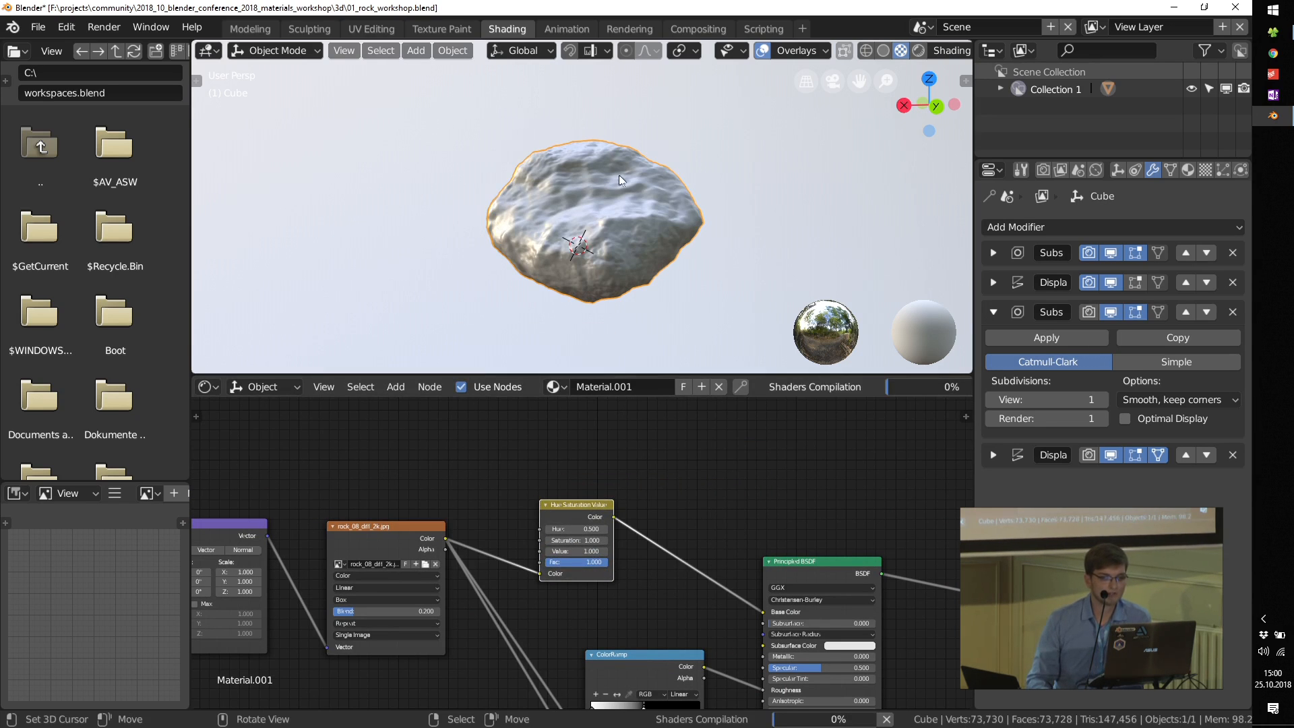
{"action": "scroll", "coordinate": [601, 192], "scroll_direction": "up", "scroll_amount": 8}
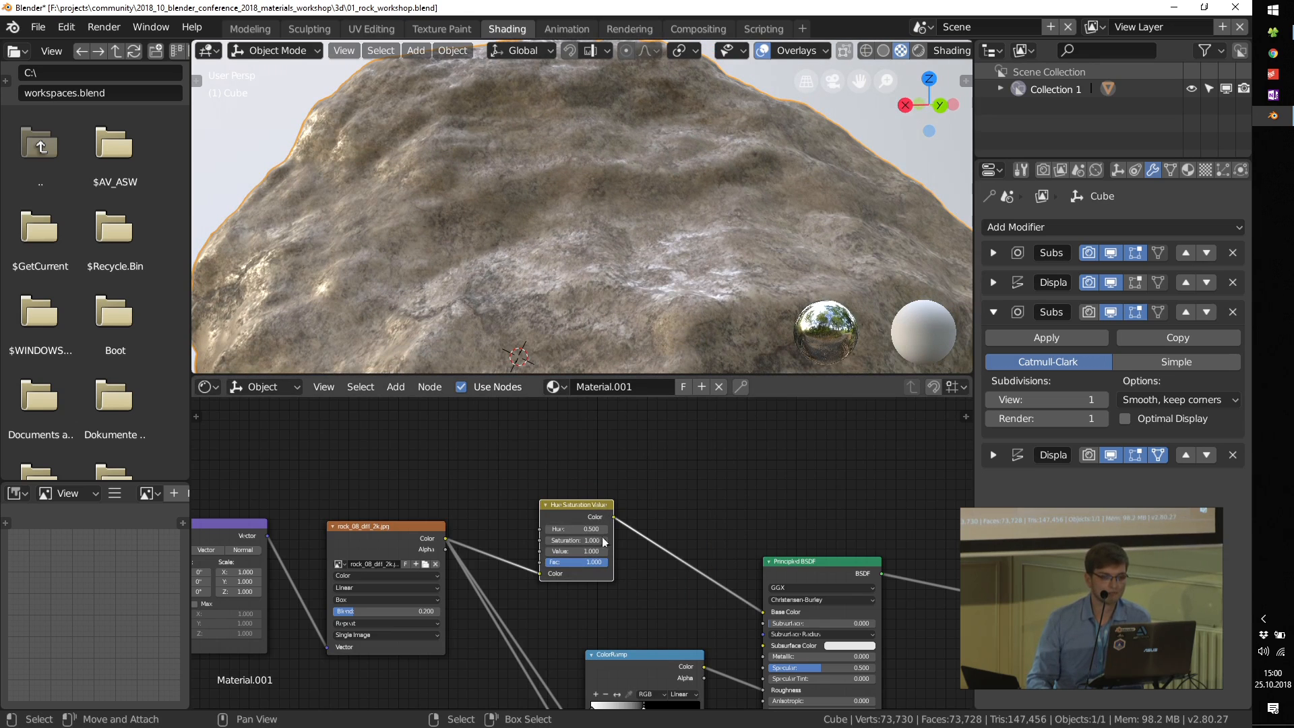
{"action": "scroll", "coordinate": [601, 536], "scroll_direction": "up", "scroll_amount": 5}
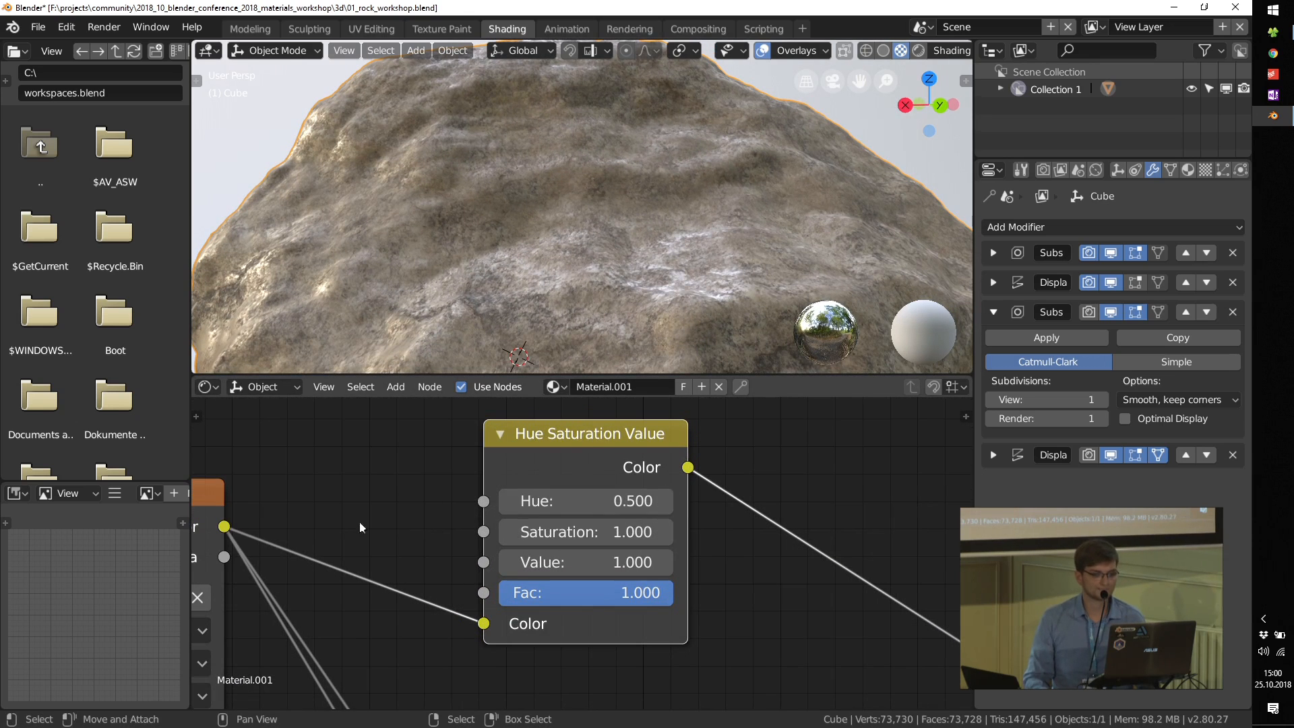
Step: Set the Hue Saturation node's Hue to 0.470
{"action": "mouse_move", "coordinate": [606, 500]}
{"action": "left_mouse_down"}
{"action": "mouse_move", "coordinate": [667, 501]}
{"action": "mouse_move", "coordinate": [562, 501]}
{"action": "mouse_move", "coordinate": [605, 501]}
{"action": "left_mouse_up"}
{"action": "scroll", "coordinate": [609, 536], "scroll_direction": "down", "scroll_amount": 8}
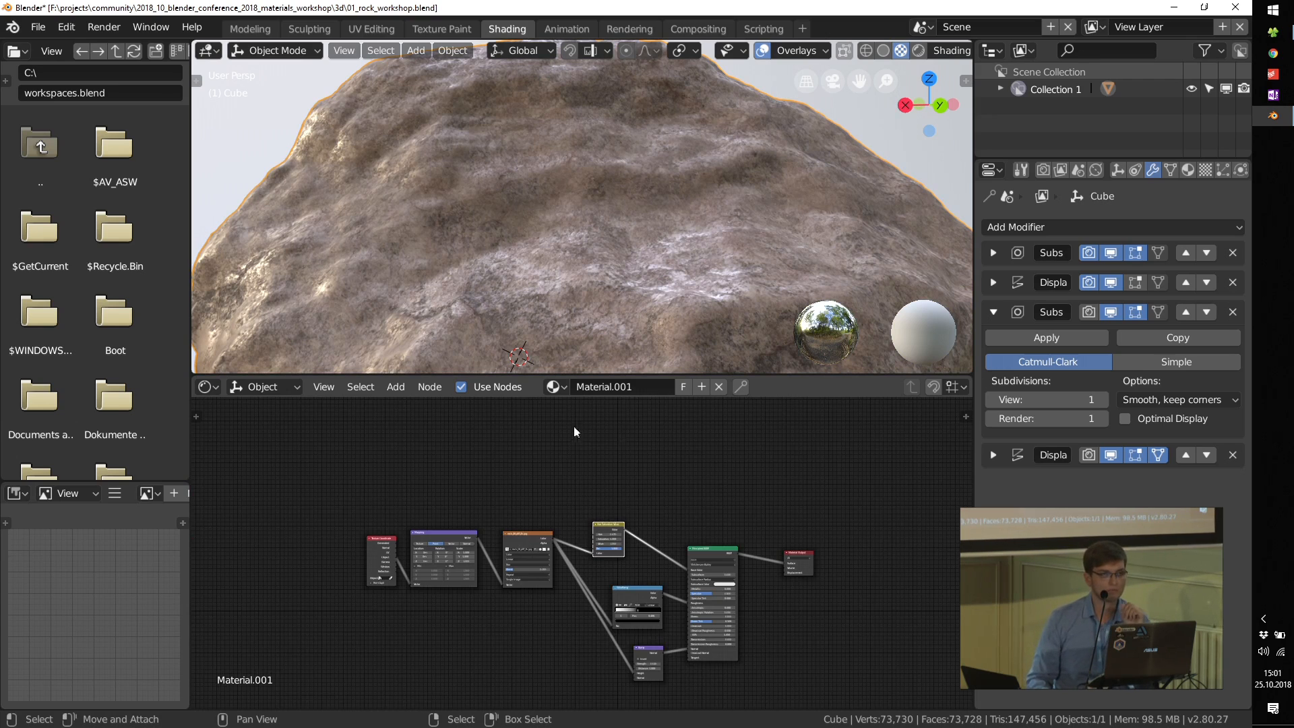
Step: Add a MixRGB node in the free space above the node chain and set its Fac to 0.734
{"action": "scroll", "coordinate": [587, 478], "scroll_direction": "up", "scroll_amount": 4}
{"action": "key", "text": "shift+a"}
{"action": "mouse_move", "coordinate": [572, 495]}
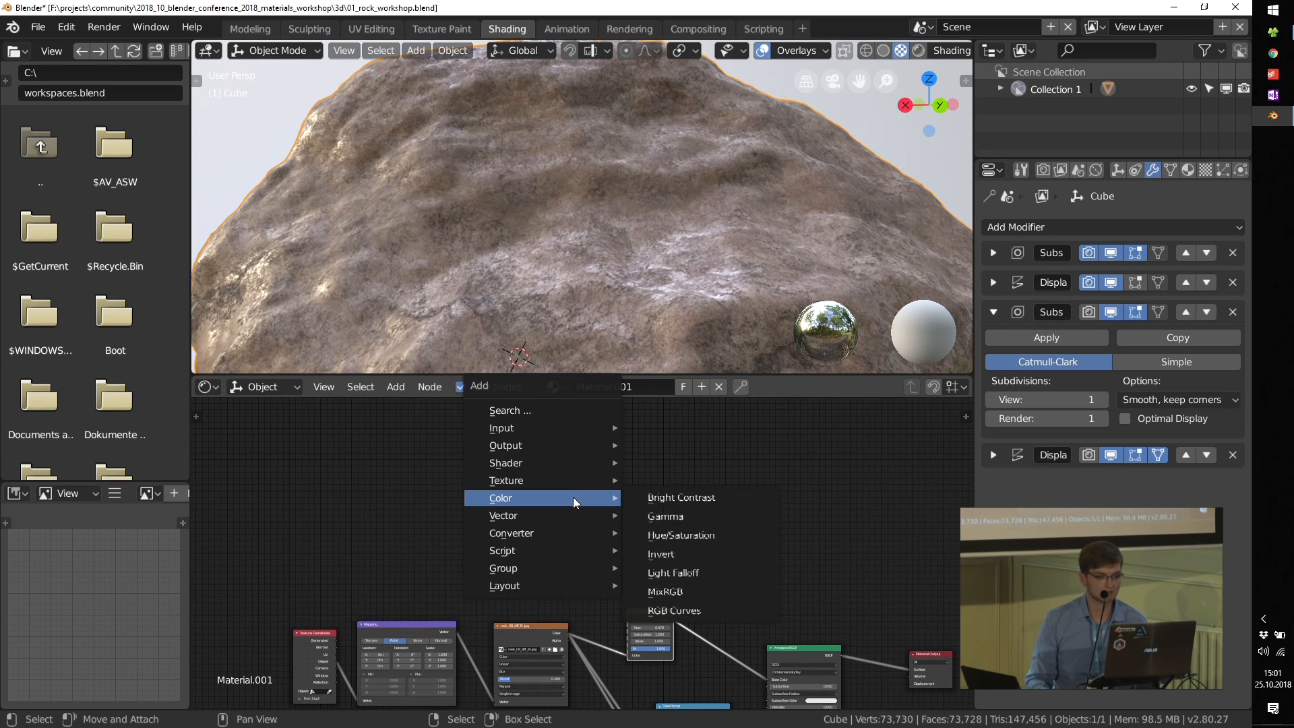
{"action": "left_click", "coordinate": [664, 591]}
{"action": "left_click", "coordinate": [628, 519]}
{"action": "scroll", "coordinate": [628, 519], "scroll_direction": "up", "scroll_amount": 5}
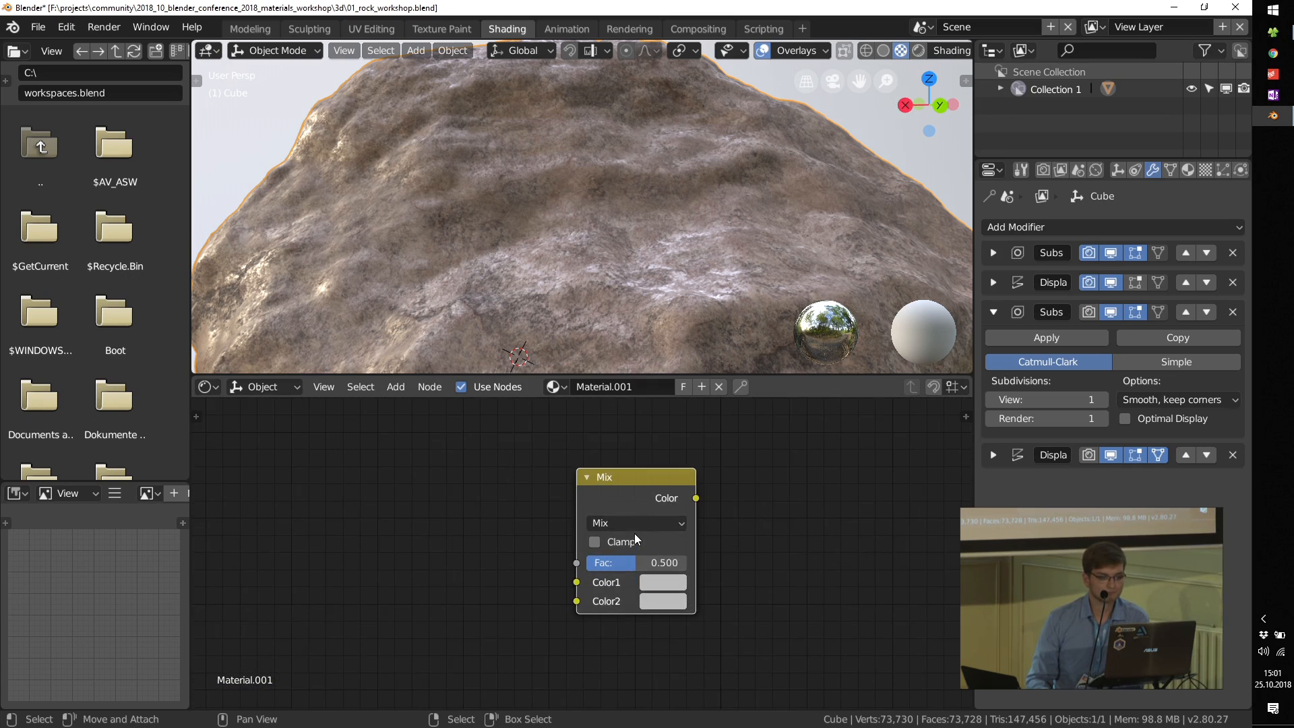
{"action": "scroll", "coordinate": [613, 502], "scroll_direction": "up", "scroll_amount": 3}
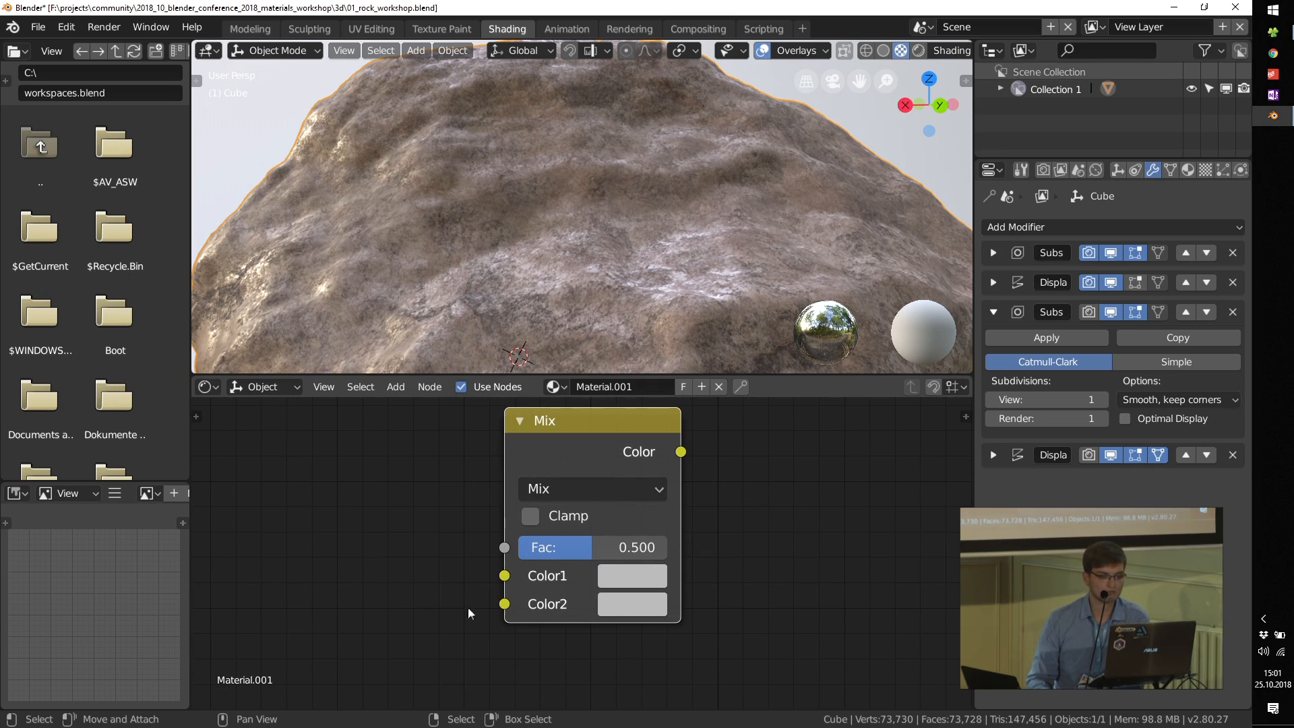
{"action": "left_click_drag", "start_coordinate": [562, 547], "coordinate": [618, 548]}
{"action": "scroll", "coordinate": [653, 549], "scroll_direction": "down", "scroll_amount": 5}
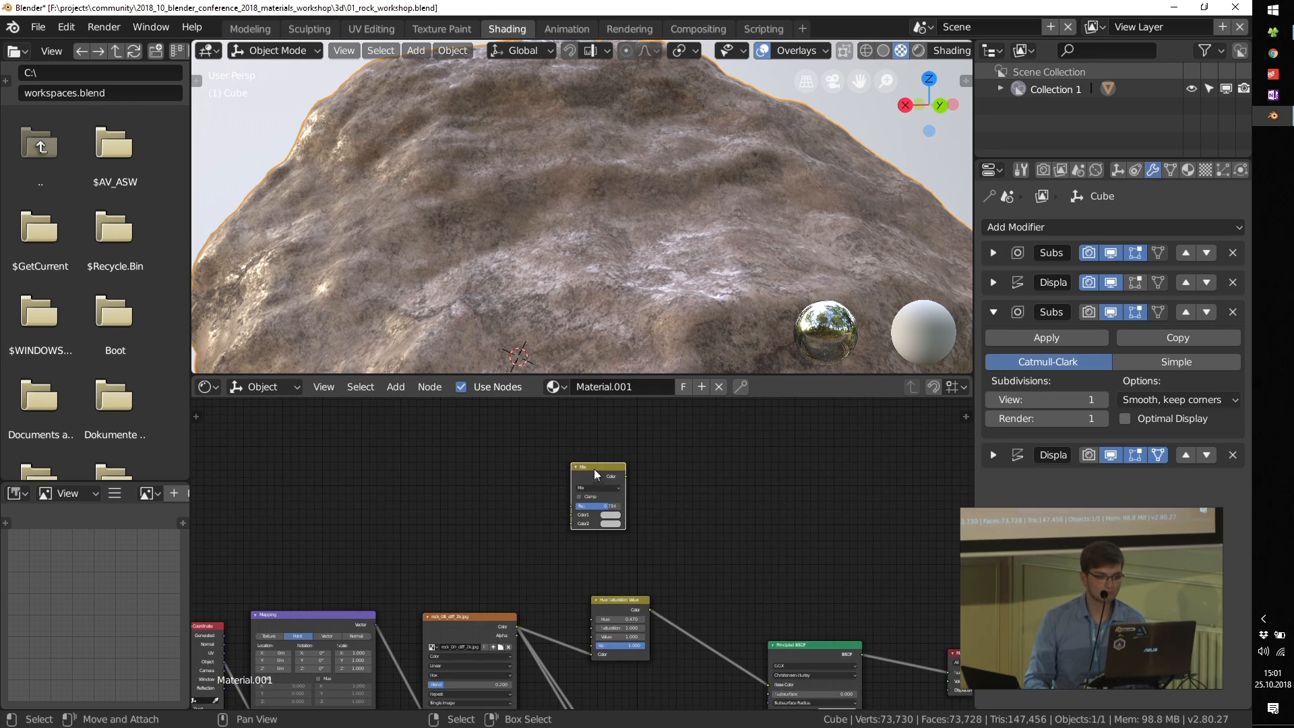
Step: Rearrange the Mix and Hue Saturation nodes and link the rock image texture's Color output to the Mix node's Color1
{"action": "left_click_drag", "start_coordinate": [593, 467], "coordinate": [671, 494]}
{"action": "left_click_drag", "start_coordinate": [616, 604], "coordinate": [574, 561]}
{"action": "scroll", "coordinate": [610, 593], "scroll_direction": "up", "scroll_amount": 4}
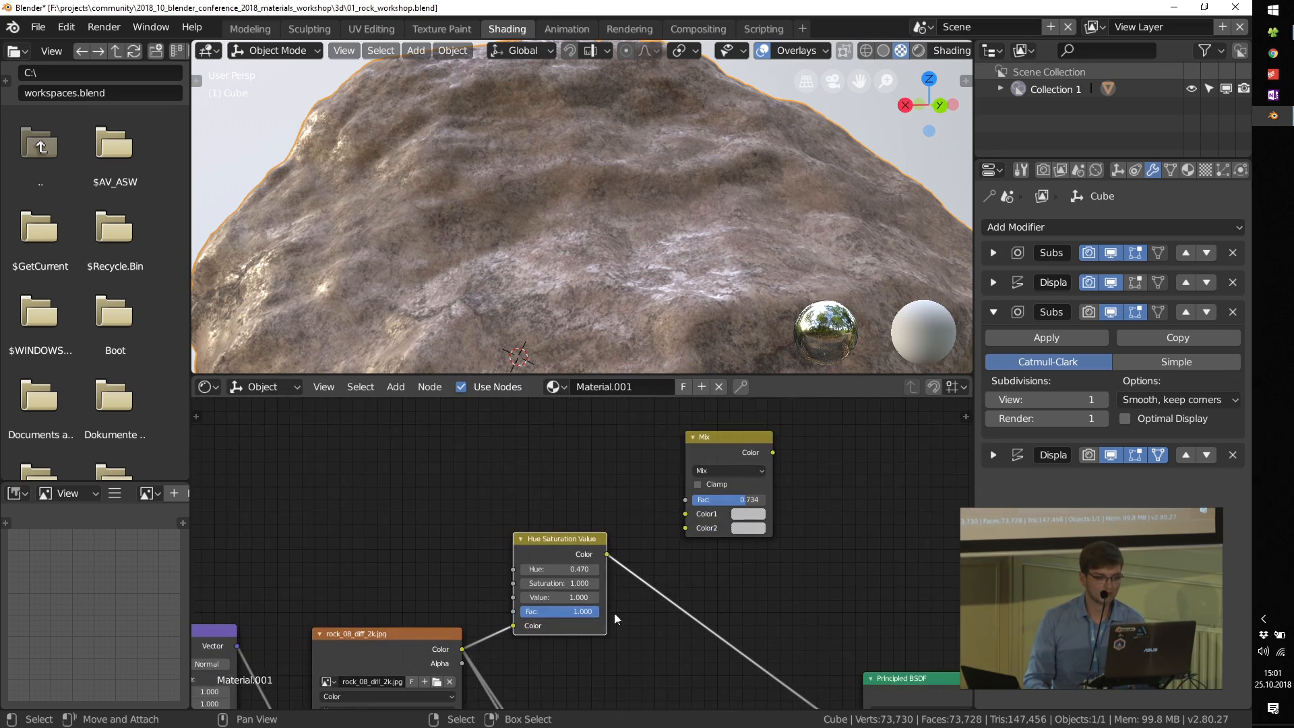
{"action": "middle_click_drag", "start_coordinate": [613, 613], "coordinate": [588, 587]}
{"action": "left_click_drag", "start_coordinate": [438, 624], "coordinate": [659, 489]}
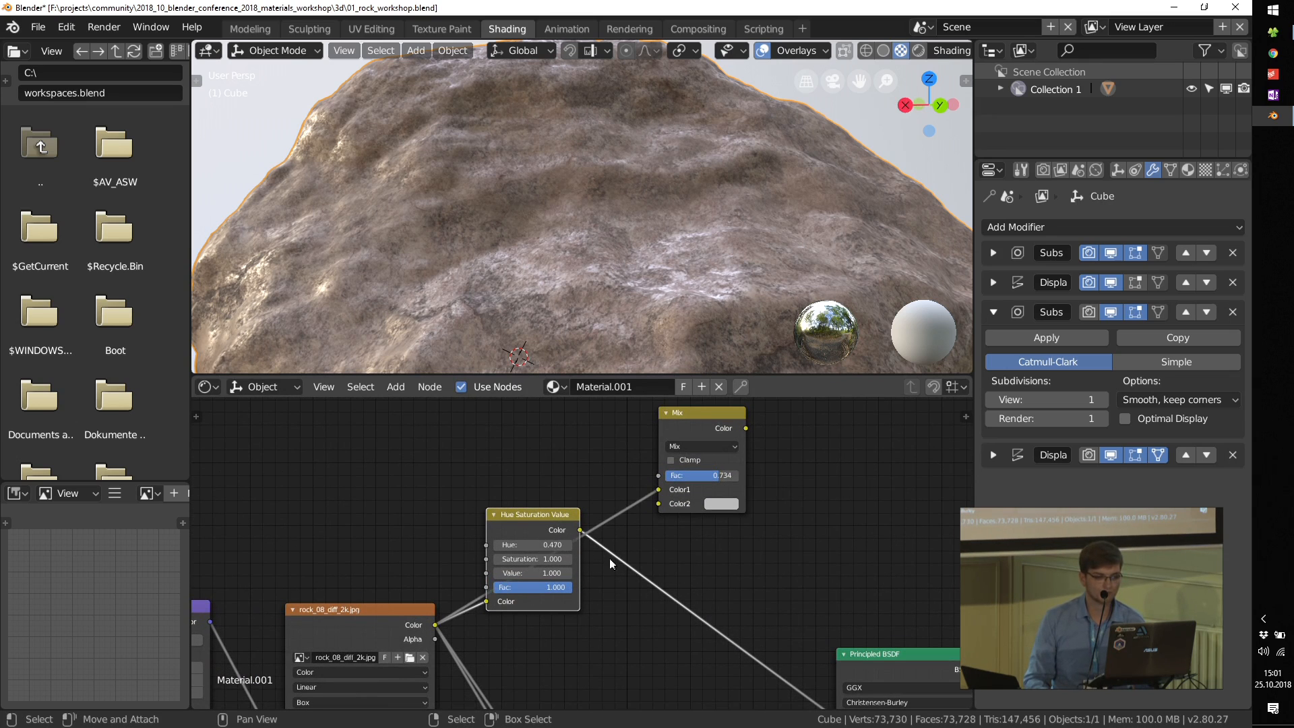
Step: Preview the Hue Saturation node's output on the rock and set its Hue to 0.420
{"action": "left_click_drag", "start_coordinate": [534, 520], "coordinate": [577, 600]}
{"action": "scroll", "coordinate": [575, 607], "scroll_direction": "up", "scroll_amount": 3}
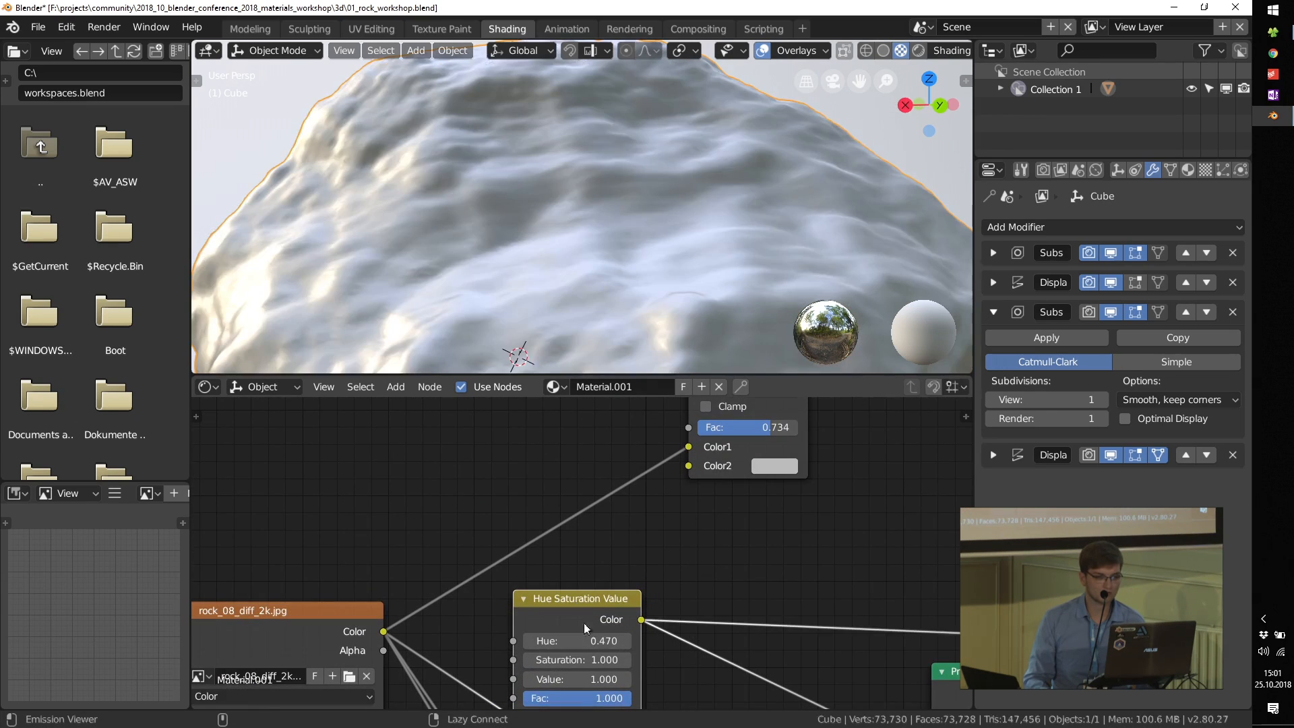
{"action": "middle_click_drag", "start_coordinate": [593, 645], "coordinate": [583, 596]}
{"action": "mouse_move", "coordinate": [578, 597]}
{"action": "left_mouse_down"}
{"action": "mouse_move", "coordinate": [599, 597]}
{"action": "mouse_move", "coordinate": [557, 597]}
{"action": "left_mouse_up"}
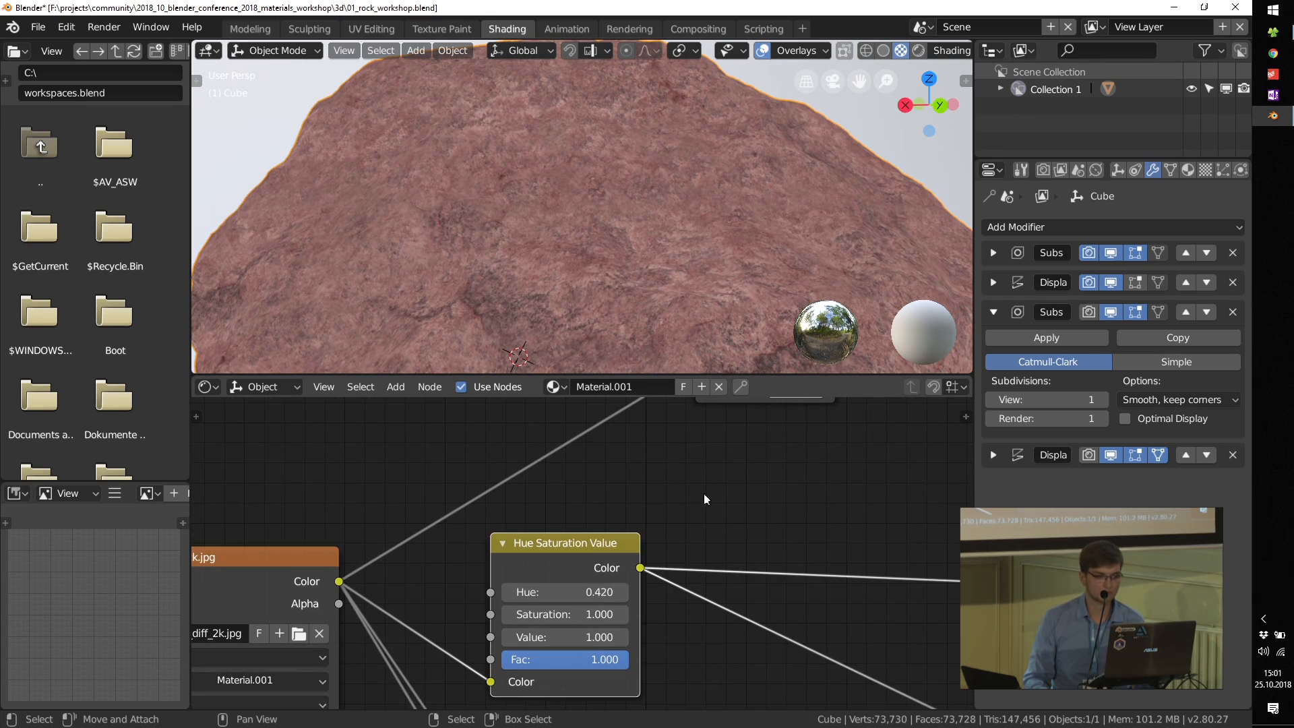
Step: Link the Hue Saturation node's Color output to the Mix node's Color2 and preview the Mix output on the rock
{"action": "middle_click_drag", "start_coordinate": [635, 540], "coordinate": [585, 642]}
{"action": "left_click_drag", "start_coordinate": [590, 669], "coordinate": [645, 492]}
{"action": "scroll", "coordinate": [766, 475], "scroll_direction": "down", "scroll_amount": 5}
{"action": "middle_click_drag", "start_coordinate": [768, 472], "coordinate": [666, 617]}
{"action": "left_click", "coordinate": [628, 544], "text": "ctrl+shift"}
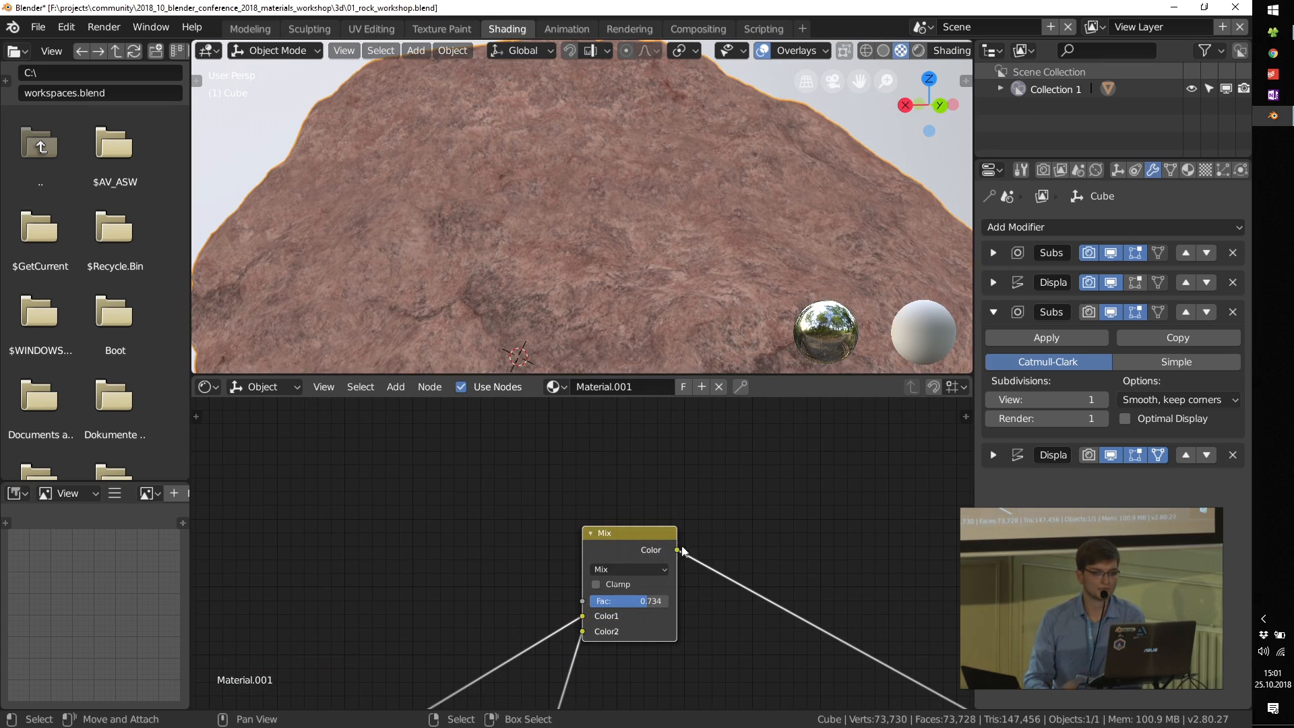
Step: Set the Mix node's Fac to 0.479 to blend the original and hue-shifted colors
{"action": "scroll", "coordinate": [597, 601], "scroll_direction": "up", "scroll_amount": 3}
{"action": "mouse_move", "coordinate": [661, 607]}
{"action": "left_mouse_down"}
{"action": "mouse_move", "coordinate": [570, 606]}
{"action": "mouse_move", "coordinate": [697, 601]}
{"action": "mouse_move", "coordinate": [624, 600]}
{"action": "mouse_move", "coordinate": [654, 599]}
{"action": "left_mouse_up"}
{"action": "scroll", "coordinate": [652, 597], "scroll_direction": "down", "scroll_amount": 5}
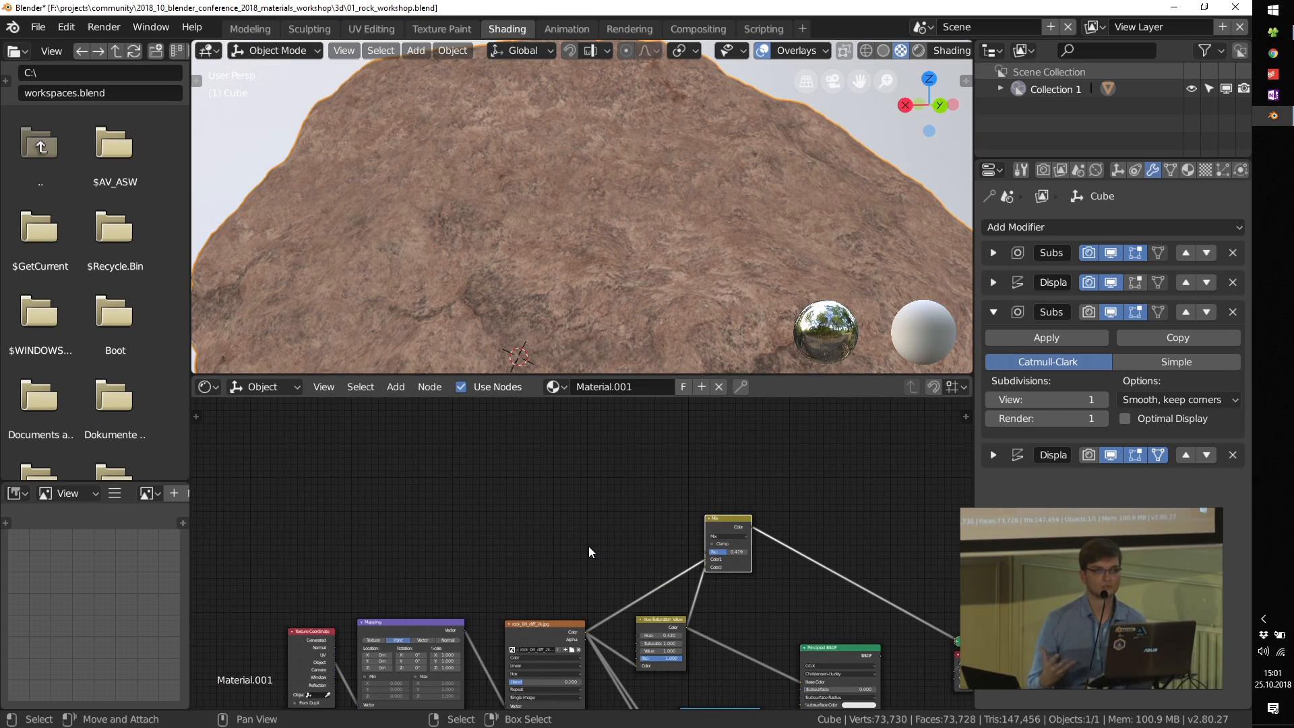
Step: Add a Noise Texture node in the free space above the image texture
{"action": "scroll", "coordinate": [532, 515], "scroll_direction": "up", "scroll_amount": 1}
{"action": "key", "text": "shift+a"}
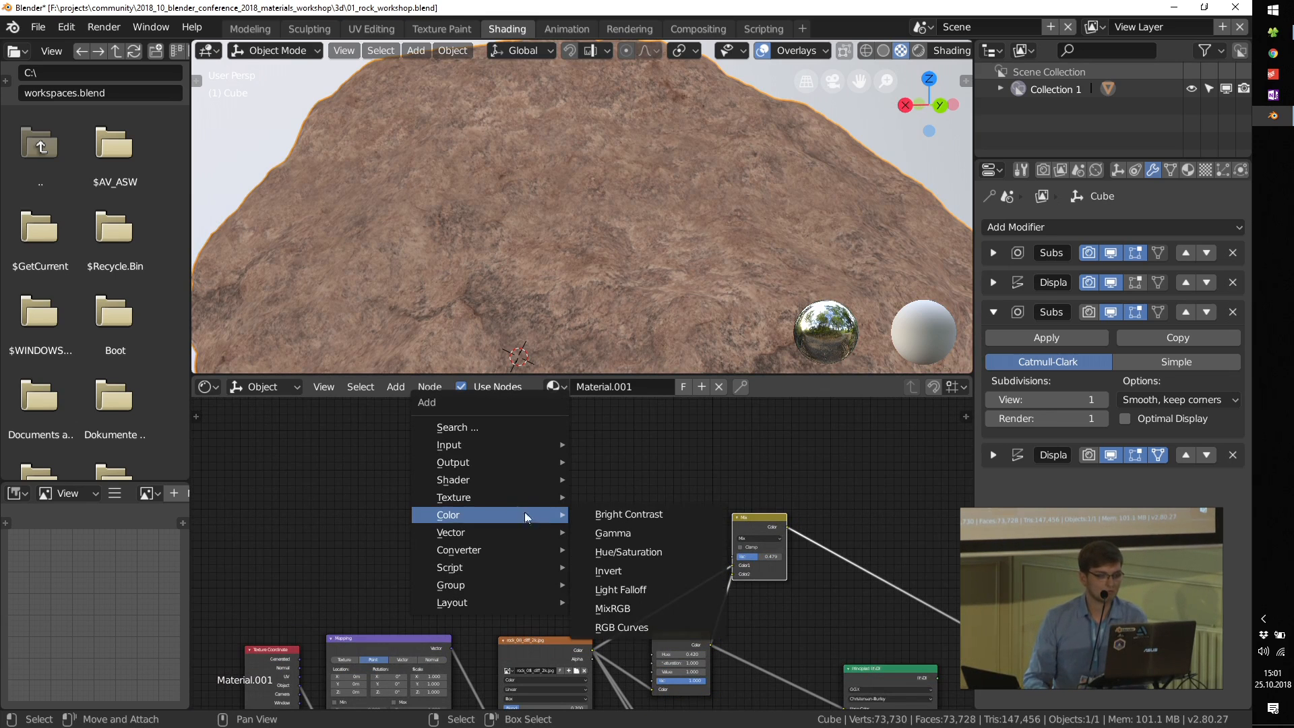
{"action": "mouse_move", "coordinate": [505, 499]}
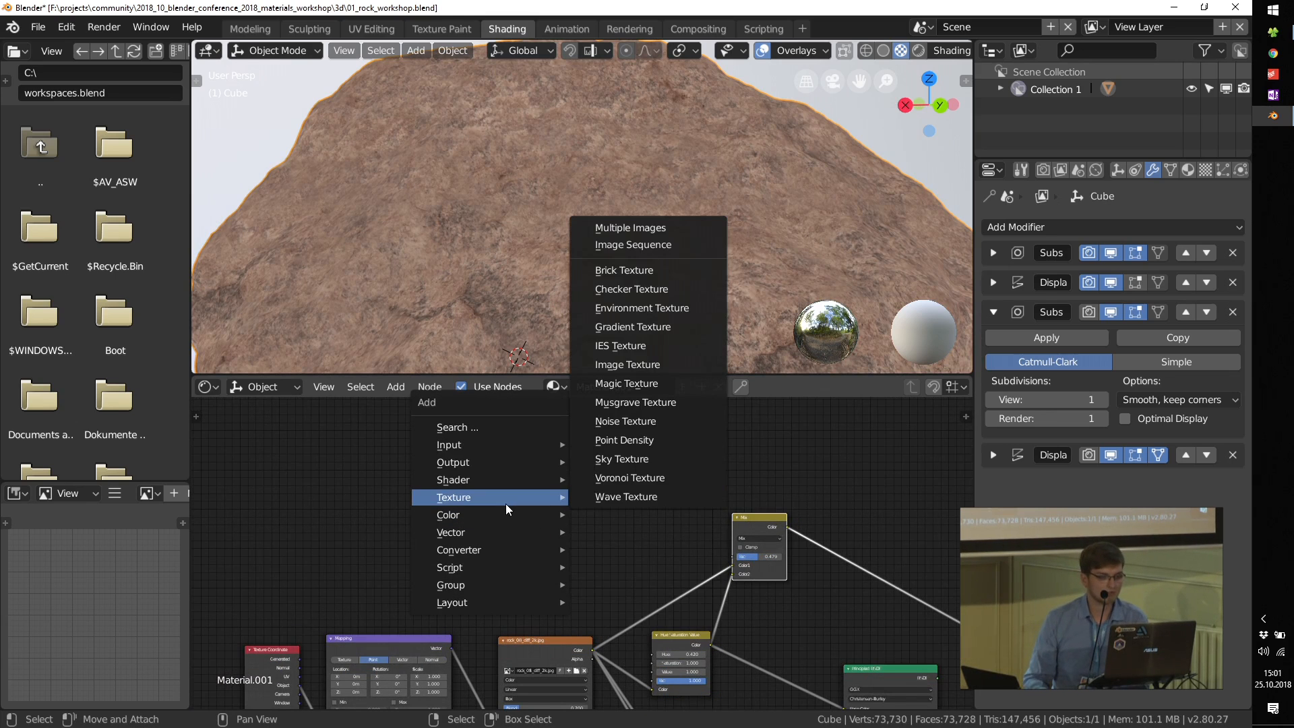
{"action": "left_click", "coordinate": [619, 419]}
{"action": "left_click", "coordinate": [484, 458]}
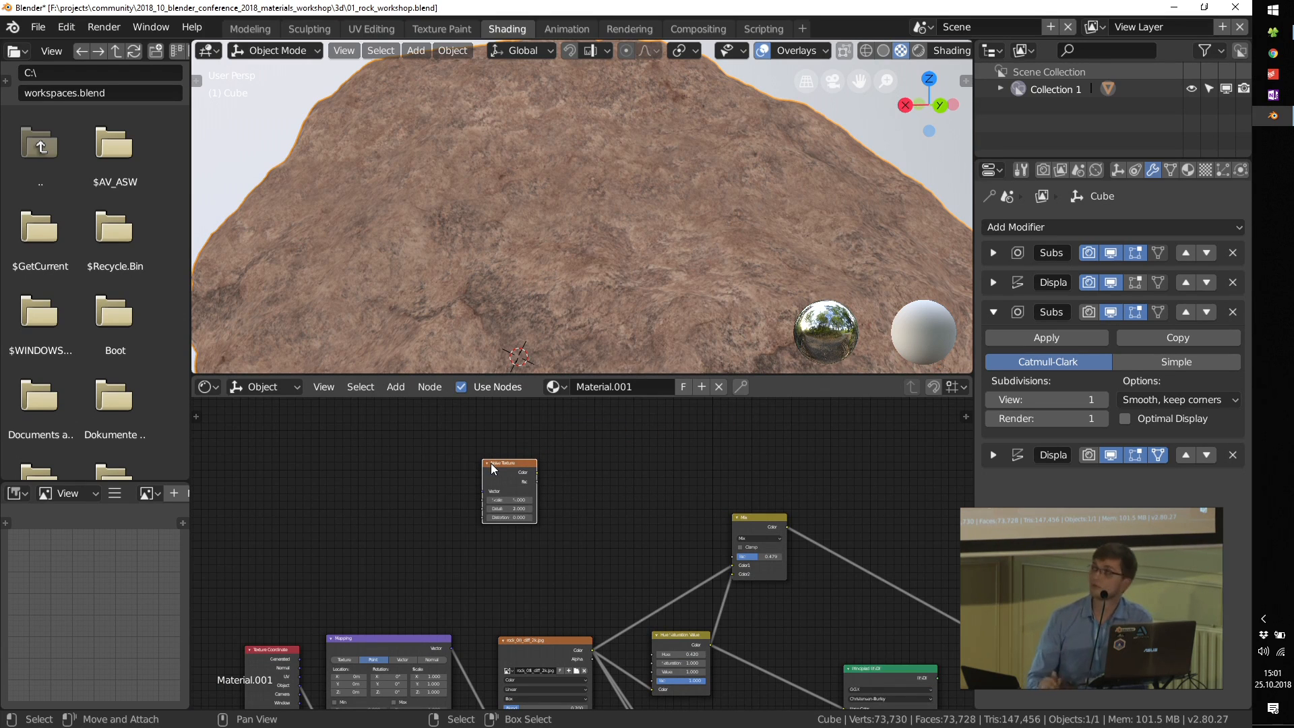
Step: Preview the Noise Texture's Color output on the rock and view the whole object
{"action": "scroll", "coordinate": [560, 489], "scroll_direction": "up", "scroll_amount": 3}
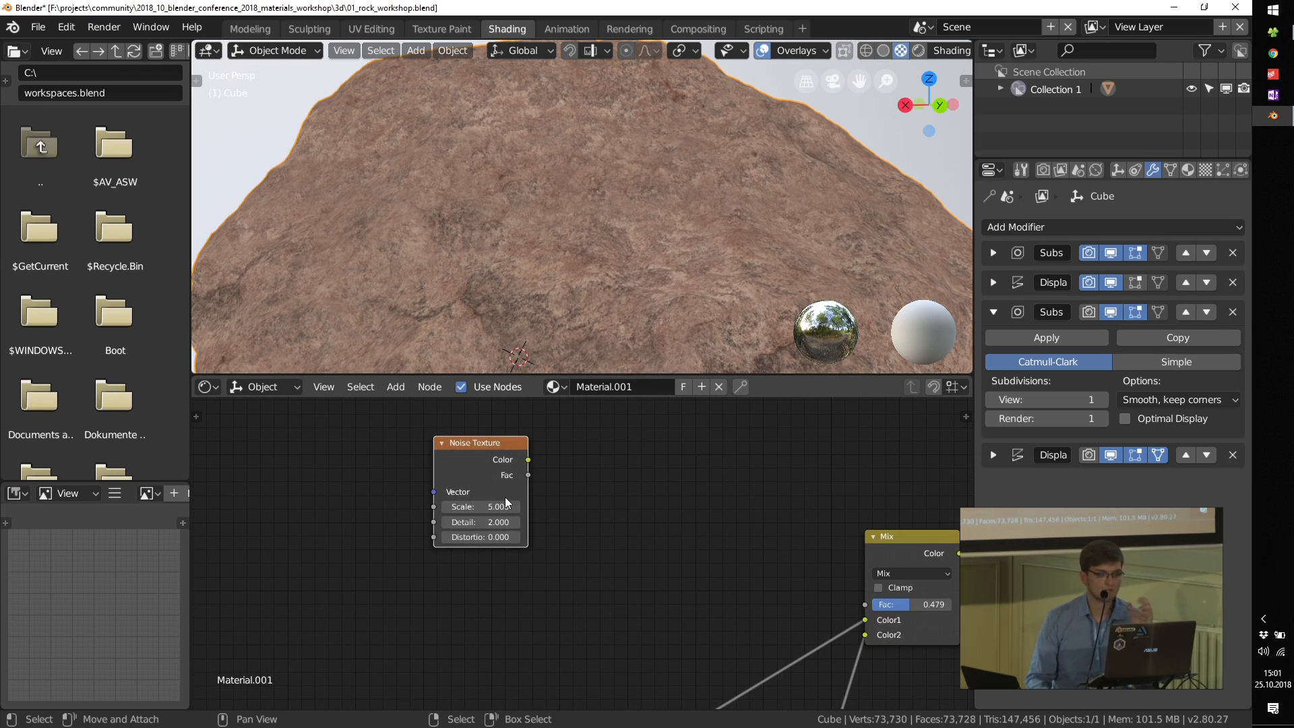
{"action": "scroll", "coordinate": [505, 506], "scroll_direction": "up", "scroll_amount": 2}
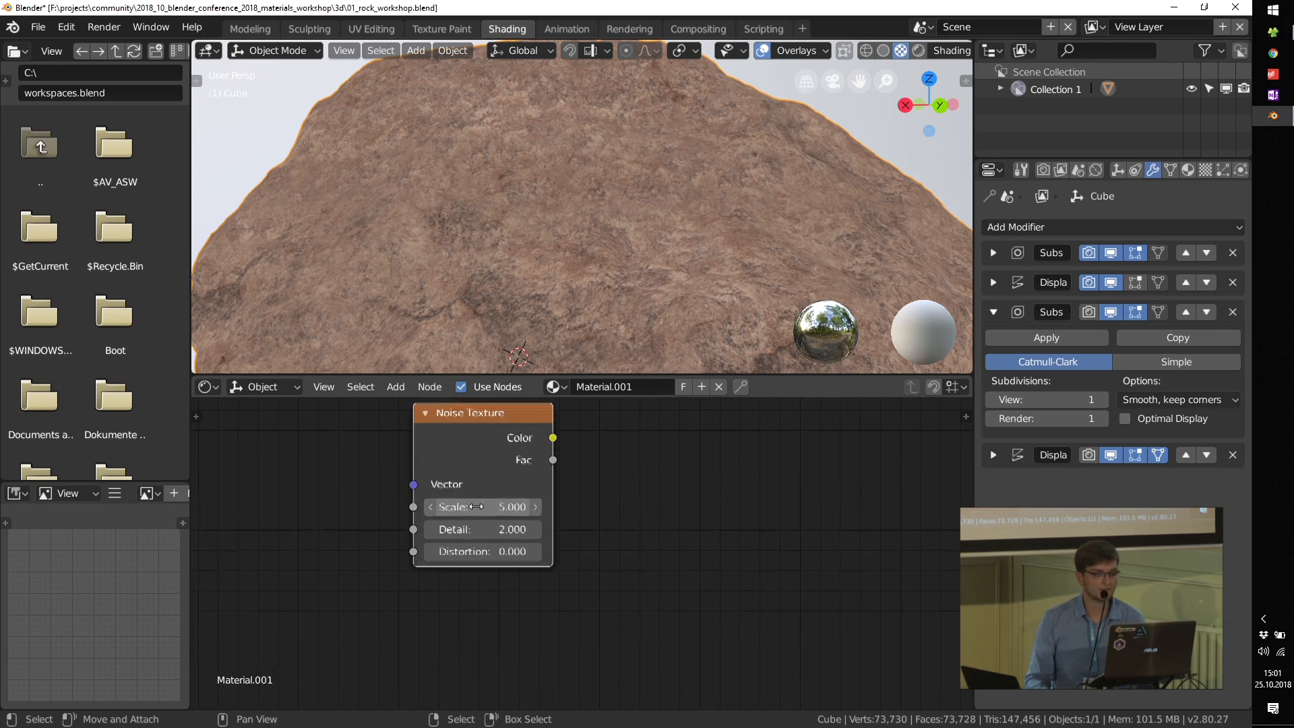
{"action": "left_click", "coordinate": [453, 428], "text": "ctrl+shift"}
{"action": "scroll", "coordinate": [532, 249], "scroll_direction": "down", "scroll_amount": 5}
{"action": "middle_click_drag", "start_coordinate": [521, 261], "coordinate": [540, 233]}
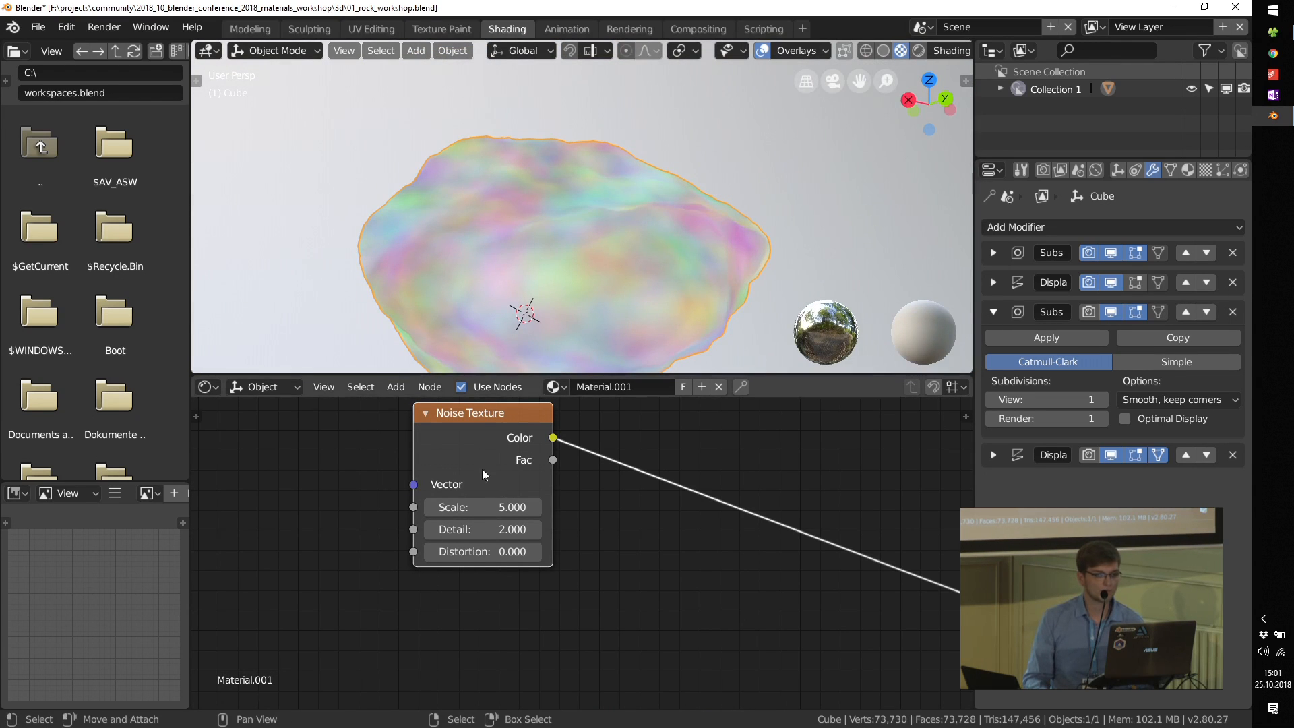
Step: Set the Noise Texture's Scale to 17.4 and its Detail to 4.6
{"action": "scroll", "coordinate": [453, 509], "scroll_direction": "up", "scroll_amount": 3}
{"action": "left_click_drag", "start_coordinate": [453, 510], "coordinate": [486, 510]}
{"action": "scroll", "coordinate": [481, 591], "scroll_direction": "up", "scroll_amount": 1}
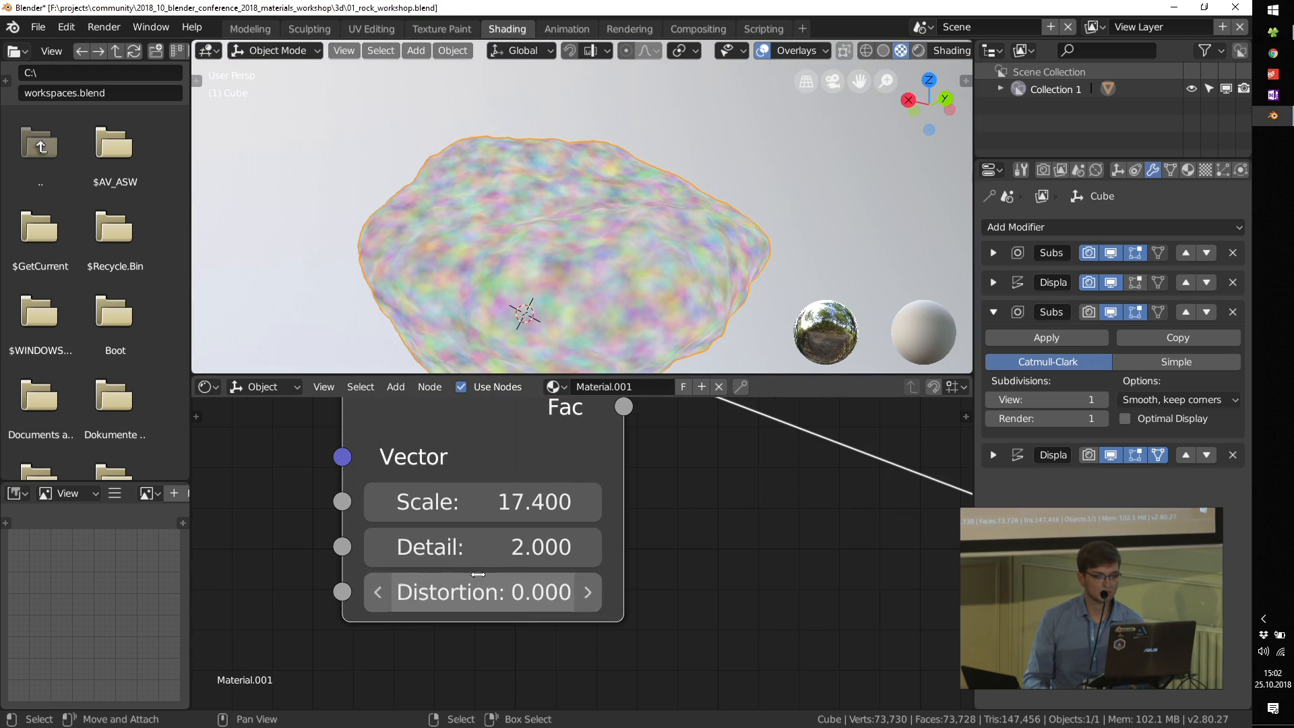
{"action": "scroll", "coordinate": [563, 273], "scroll_direction": "up", "scroll_amount": 5}
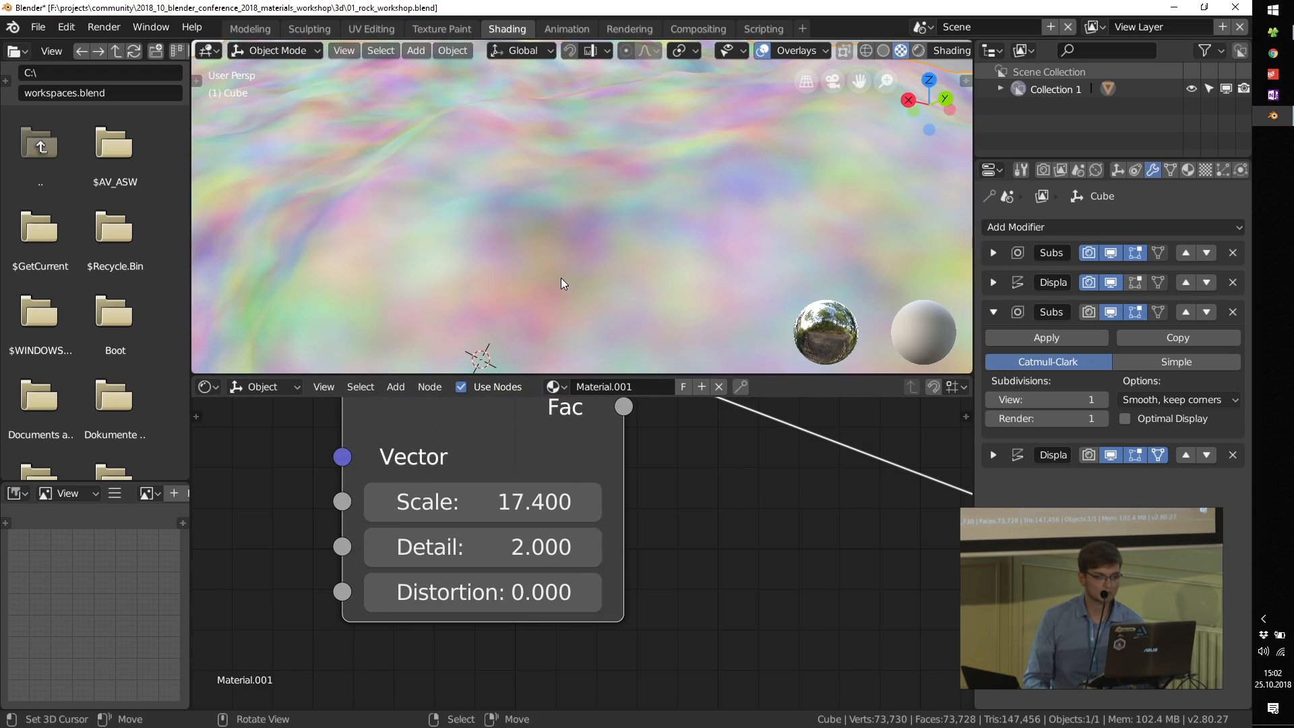
{"action": "mouse_move", "coordinate": [485, 547]}
{"action": "left_mouse_down"}
{"action": "mouse_move", "coordinate": [445, 546]}
{"action": "mouse_move", "coordinate": [492, 546]}
{"action": "left_mouse_up"}
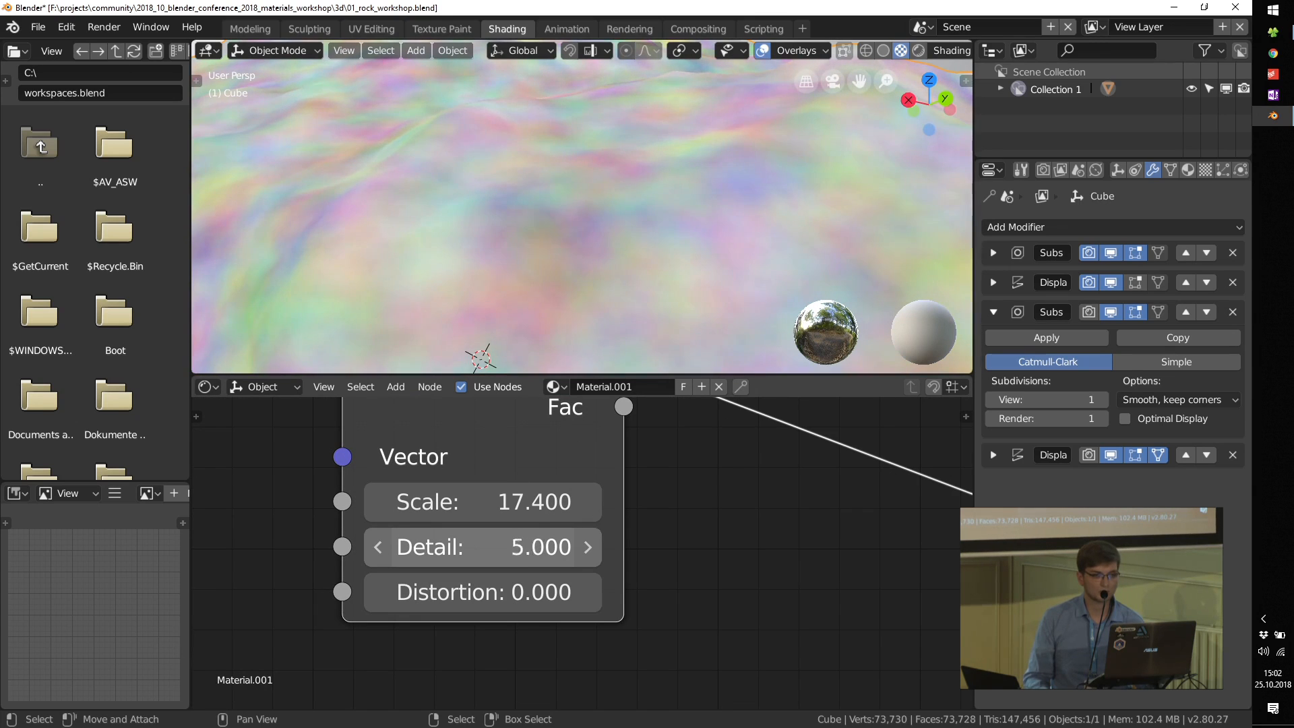
Step: Insert a ColorRamp on the Noise Texture's Color output link and preview the ramp's result on the rock
{"action": "scroll", "coordinate": [513, 541], "scroll_direction": "down", "scroll_amount": 7}
{"action": "left_click_drag", "start_coordinate": [500, 493], "coordinate": [368, 521]}
{"action": "middle_click_drag", "start_coordinate": [510, 590], "coordinate": [462, 575]}
{"action": "key", "text": "shift+a"}
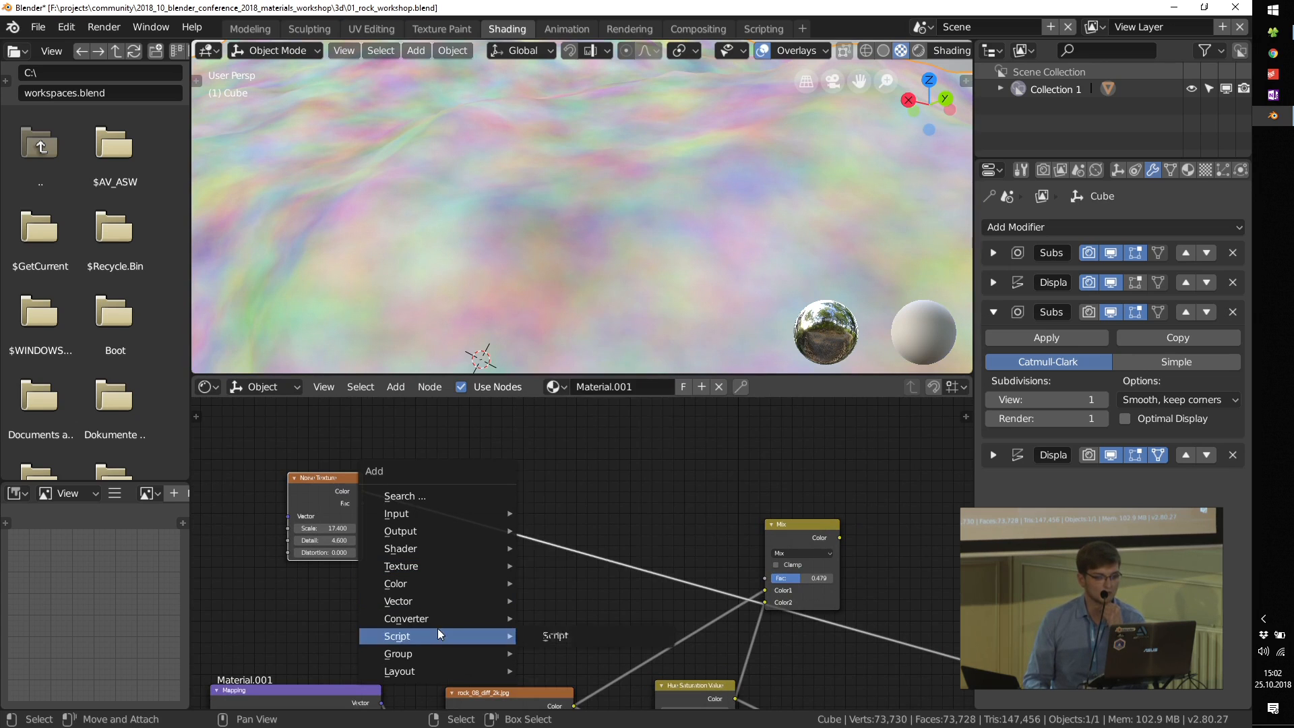
{"action": "mouse_move", "coordinate": [443, 620]}
{"action": "left_click", "coordinate": [566, 411]}
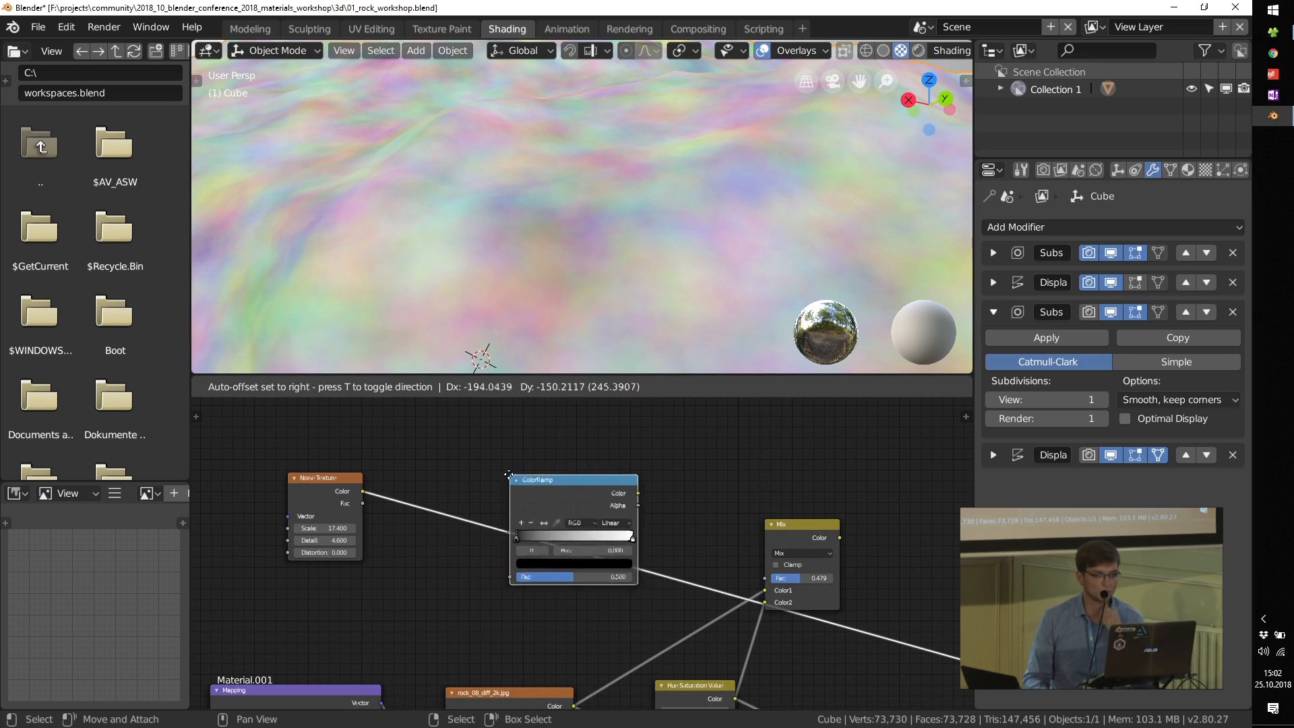
{"action": "left_click", "coordinate": [475, 483]}
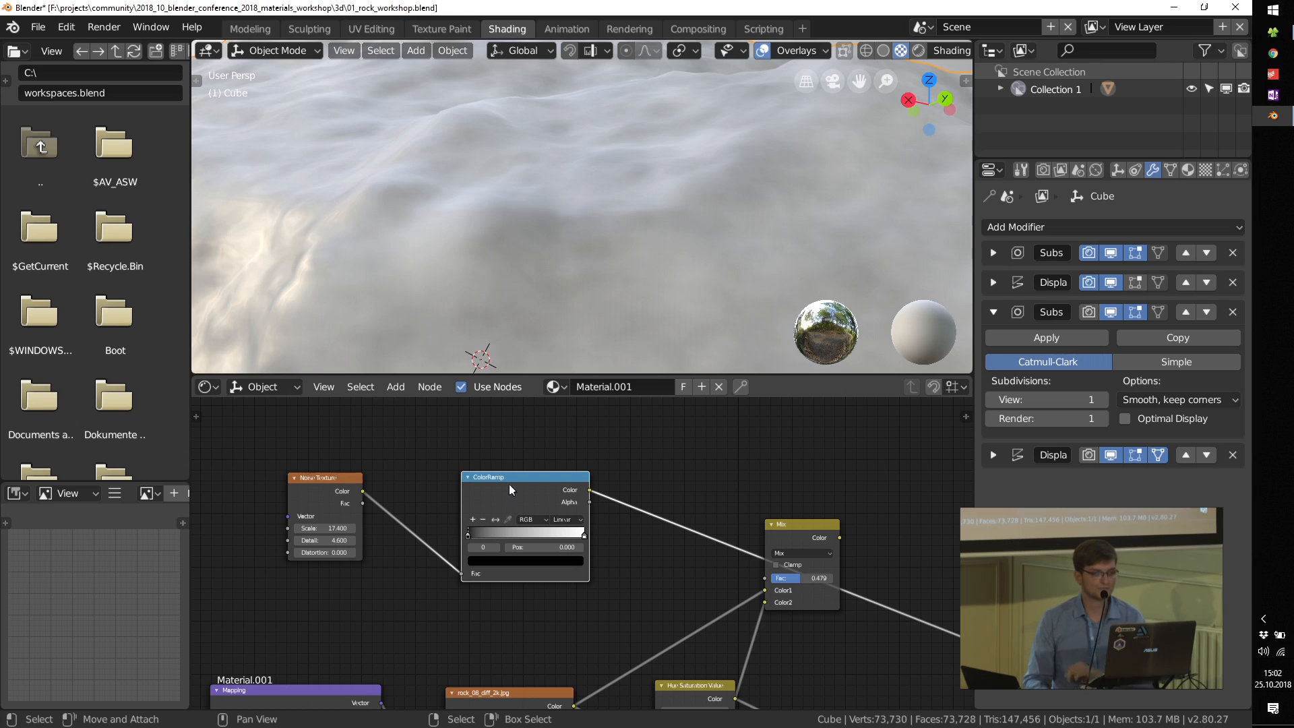
{"action": "left_click", "coordinate": [499, 485], "text": "ctrl+shift"}
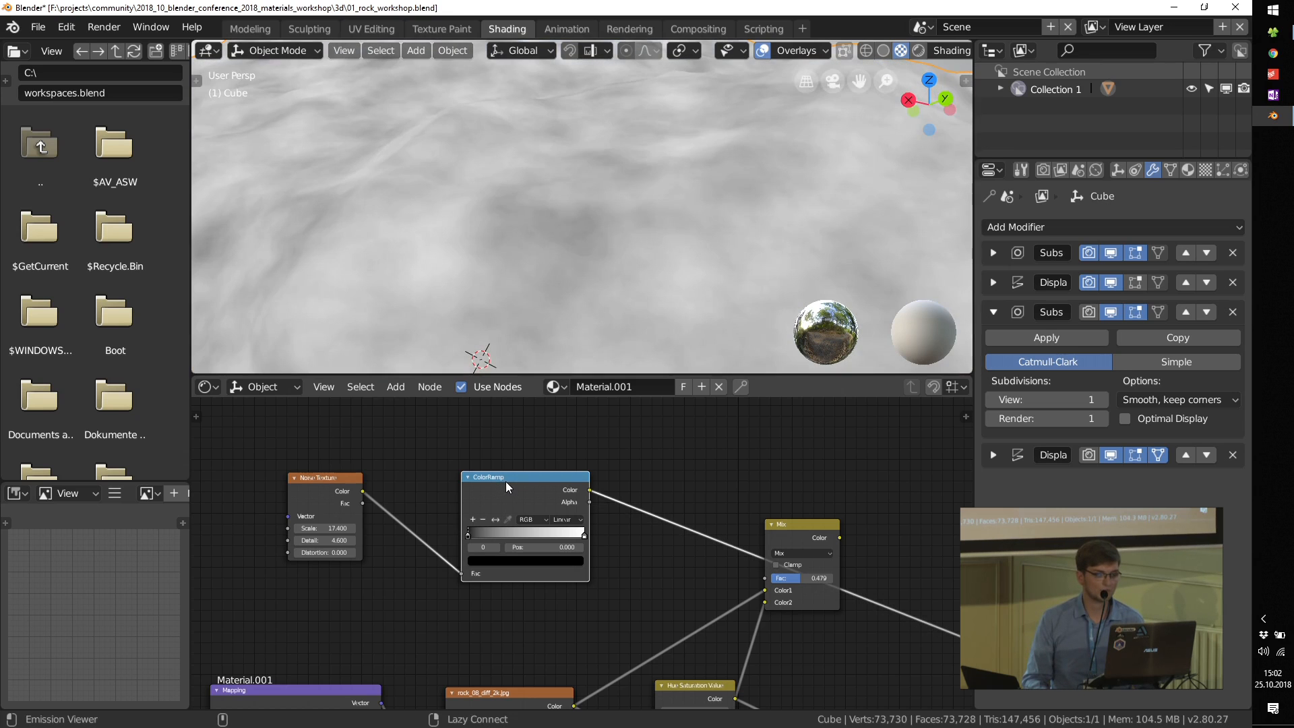
Step: Set the noise ColorRamp to Ease interpolation with the black stop at 0.356 and the white stop at 0.863
{"action": "scroll", "coordinate": [551, 236], "scroll_direction": "down", "scroll_amount": 5}
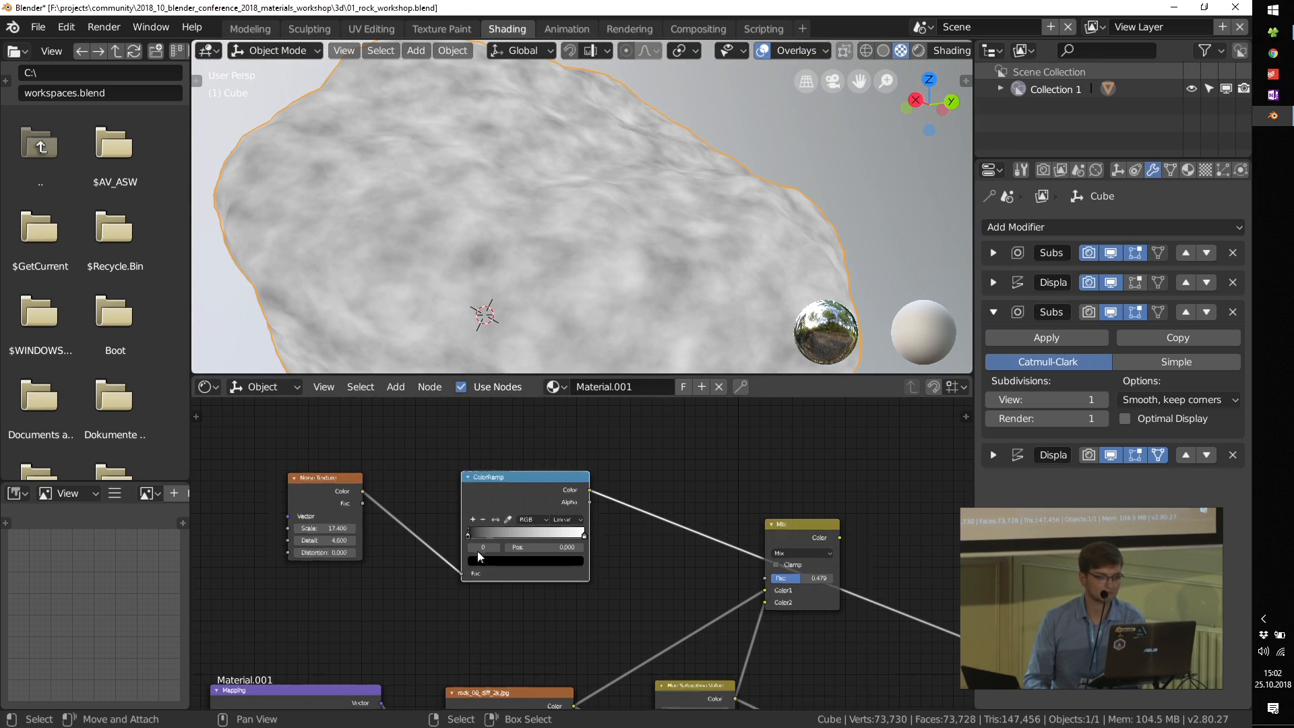
{"action": "scroll", "coordinate": [472, 539], "scroll_direction": "up", "scroll_amount": 3}
{"action": "left_click_drag", "start_coordinate": [467, 514], "coordinate": [560, 517]}
{"action": "left_click_drag", "start_coordinate": [673, 516], "coordinate": [649, 516]}
{"action": "left_click", "coordinate": [646, 488]}
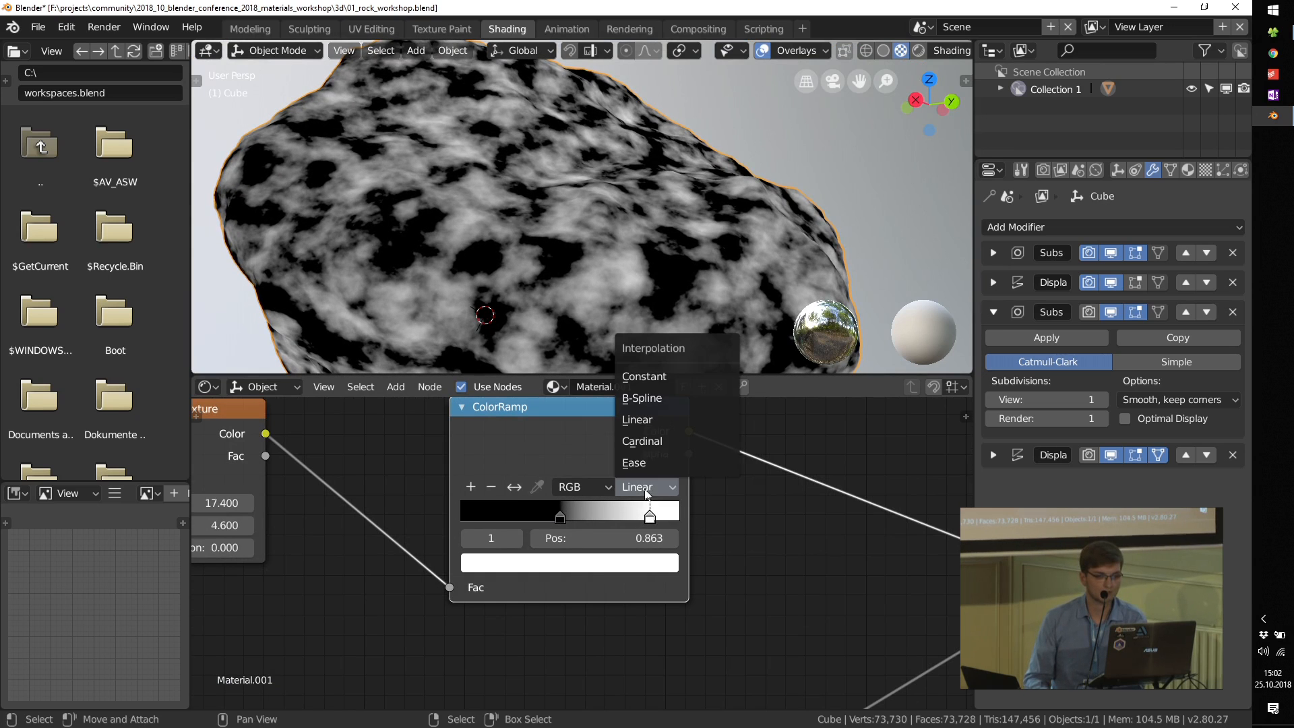
{"action": "left_click", "coordinate": [642, 462]}
{"action": "left_click_drag", "start_coordinate": [560, 514], "coordinate": [539, 514]}
{"action": "scroll", "coordinate": [559, 532], "scroll_direction": "down", "scroll_amount": 2}
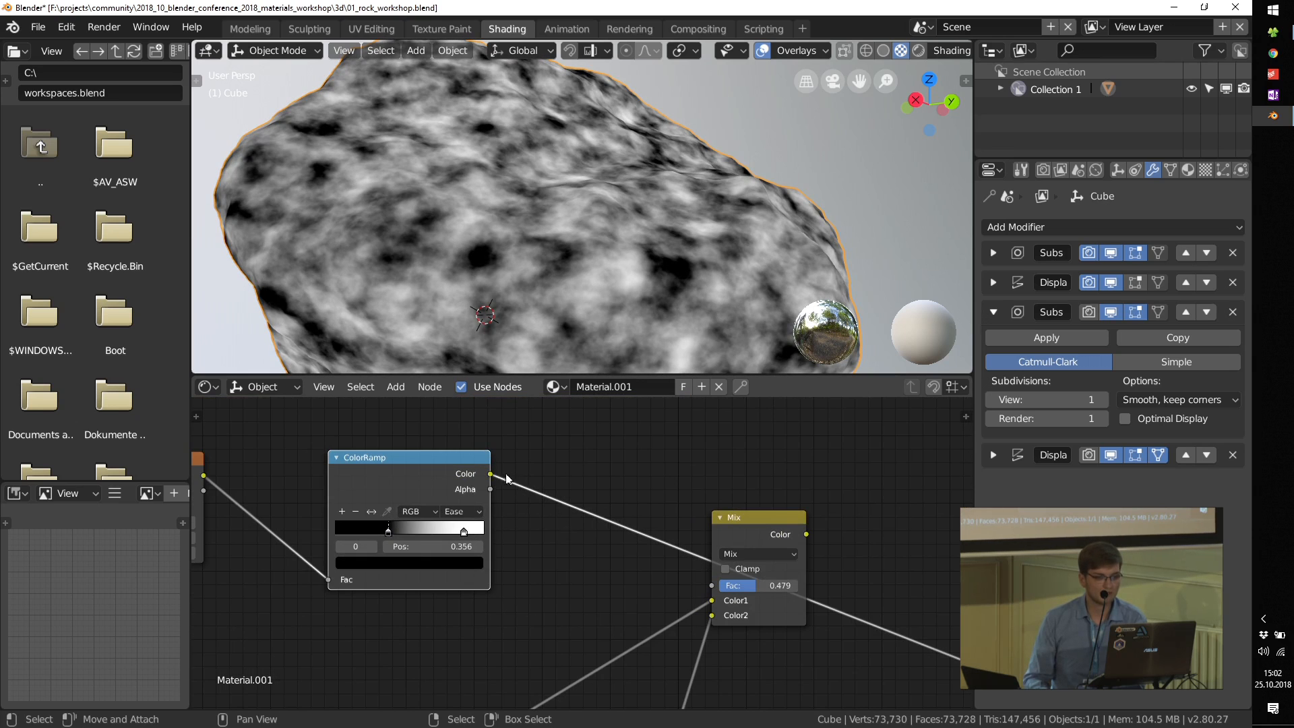
Step: Demonstrate the Mix node's Fac extremes by setting it to 0 for Color1 and to 1 for Color2
{"action": "middle_click_drag", "start_coordinate": [586, 534], "coordinate": [513, 500]}
{"action": "scroll", "coordinate": [514, 500], "scroll_direction": "up", "scroll_amount": 6}
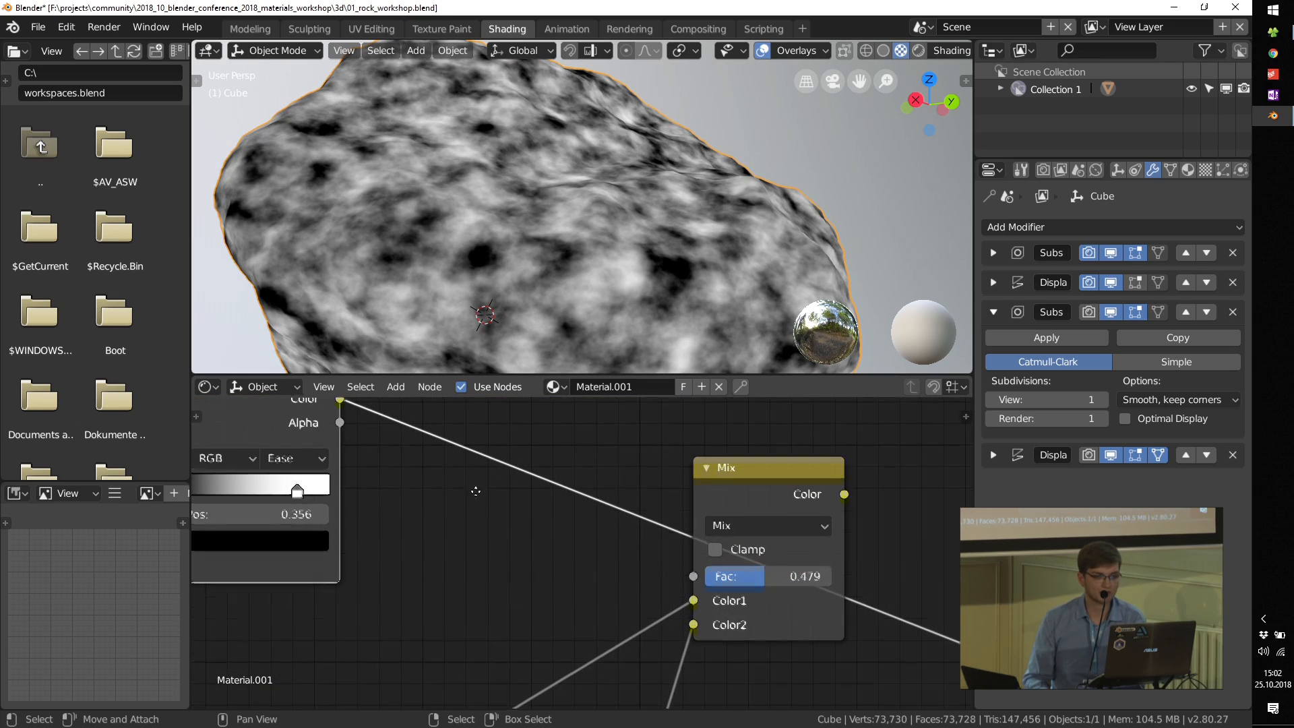
{"action": "middle_click_drag", "start_coordinate": [748, 582], "coordinate": [676, 616]}
{"action": "scroll", "coordinate": [676, 616], "scroll_direction": "up", "scroll_amount": 4}
{"action": "left_click_drag", "start_coordinate": [676, 616], "coordinate": [632, 608]}
{"action": "middle_click_drag", "start_coordinate": [724, 642], "coordinate": [726, 511]}
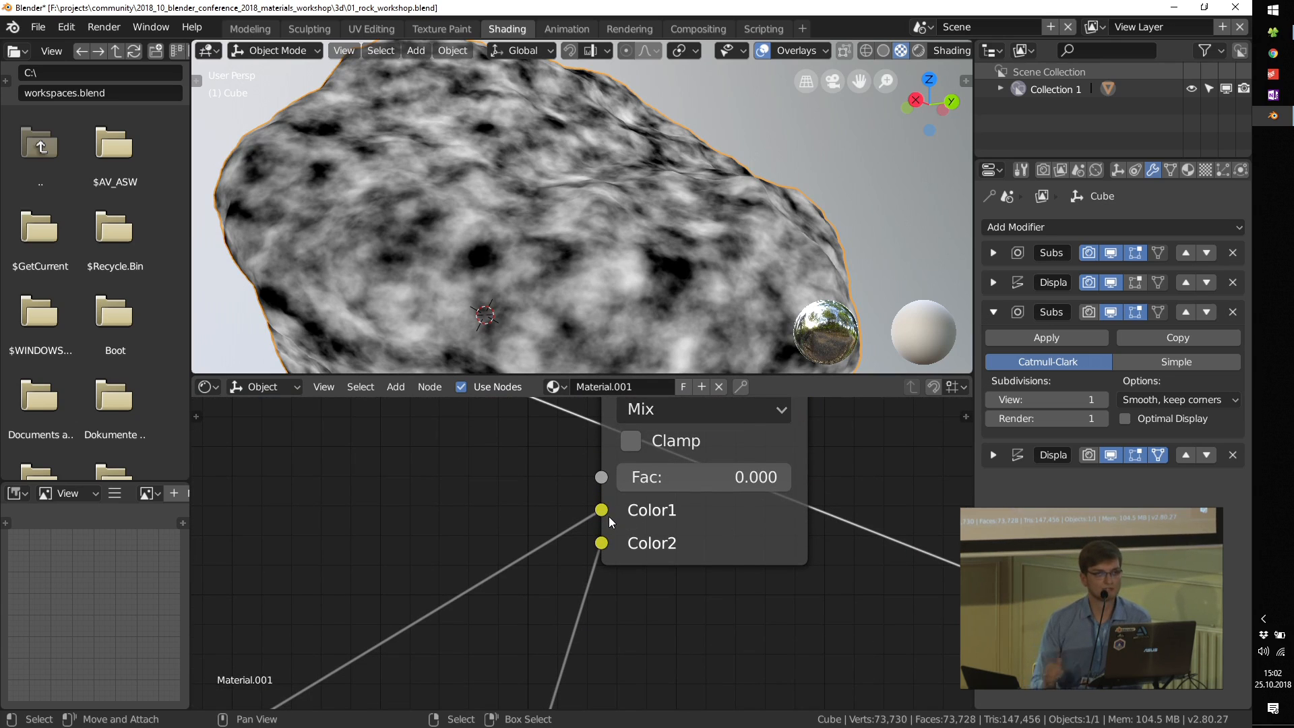
{"action": "left_click_drag", "start_coordinate": [637, 486], "coordinate": [777, 476]}
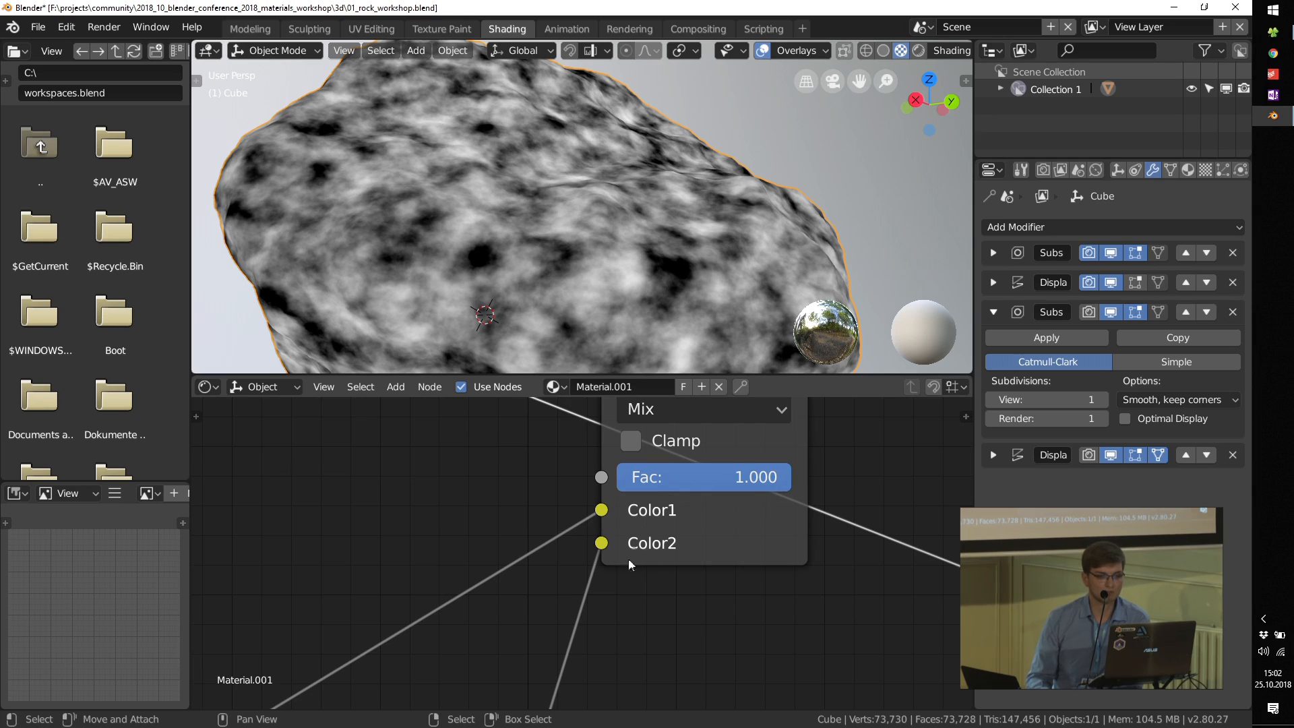
Step: Link the noise ColorRamp's Color output to the Mix node's Fac and preview the Mix output on the rock
{"action": "scroll", "coordinate": [629, 564], "scroll_direction": "down", "scroll_amount": 3}
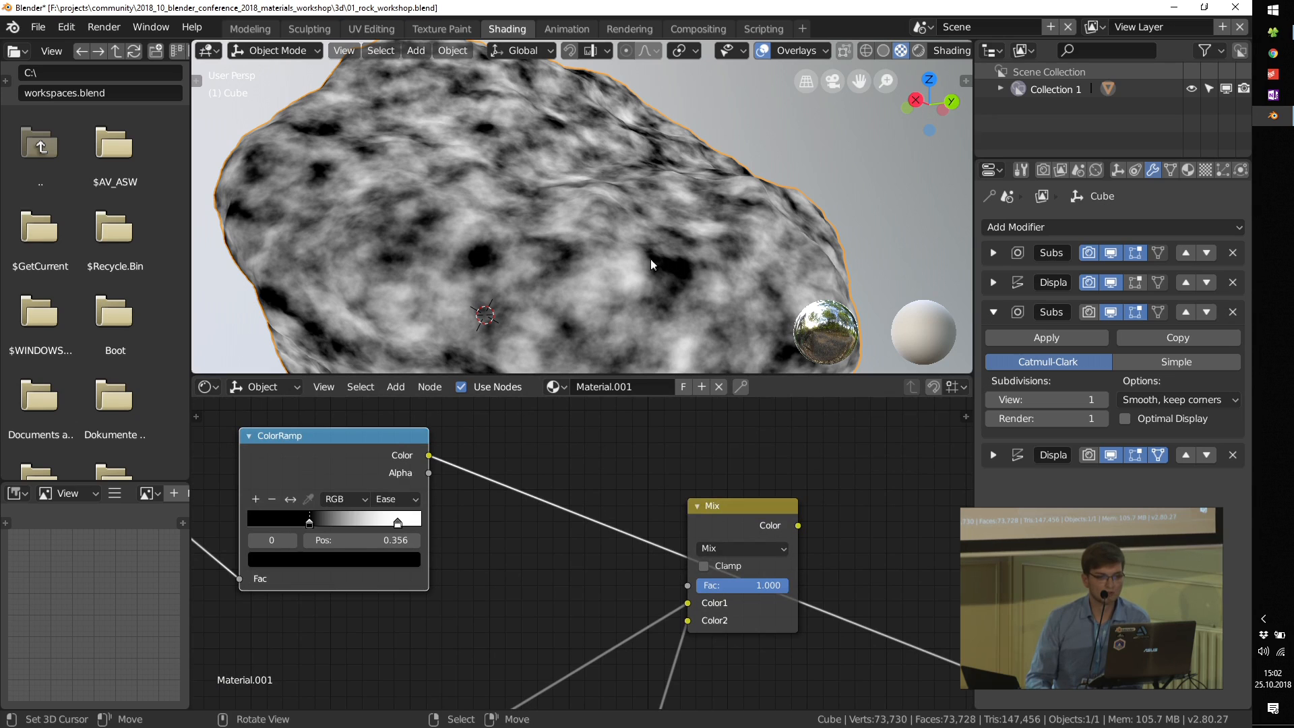
{"action": "left_click_drag", "start_coordinate": [428, 455], "coordinate": [701, 588]}
{"action": "middle_click_drag", "start_coordinate": [731, 593], "coordinate": [535, 530]}
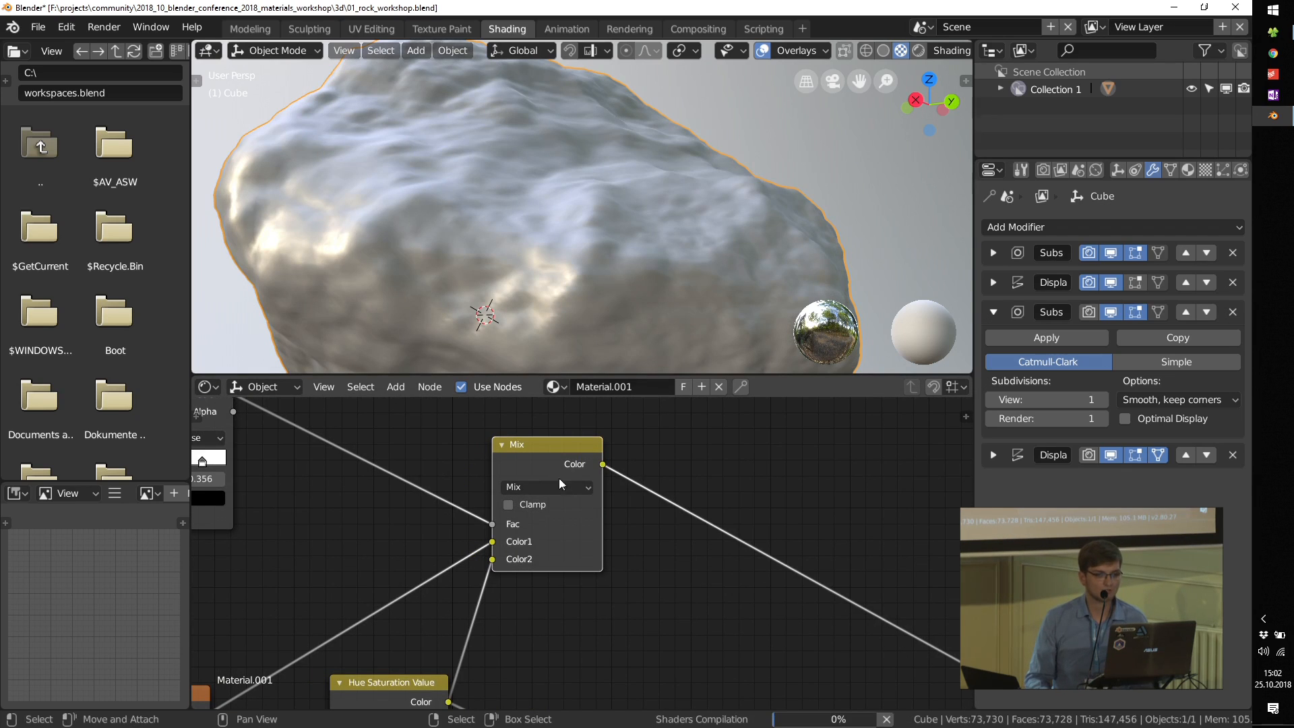
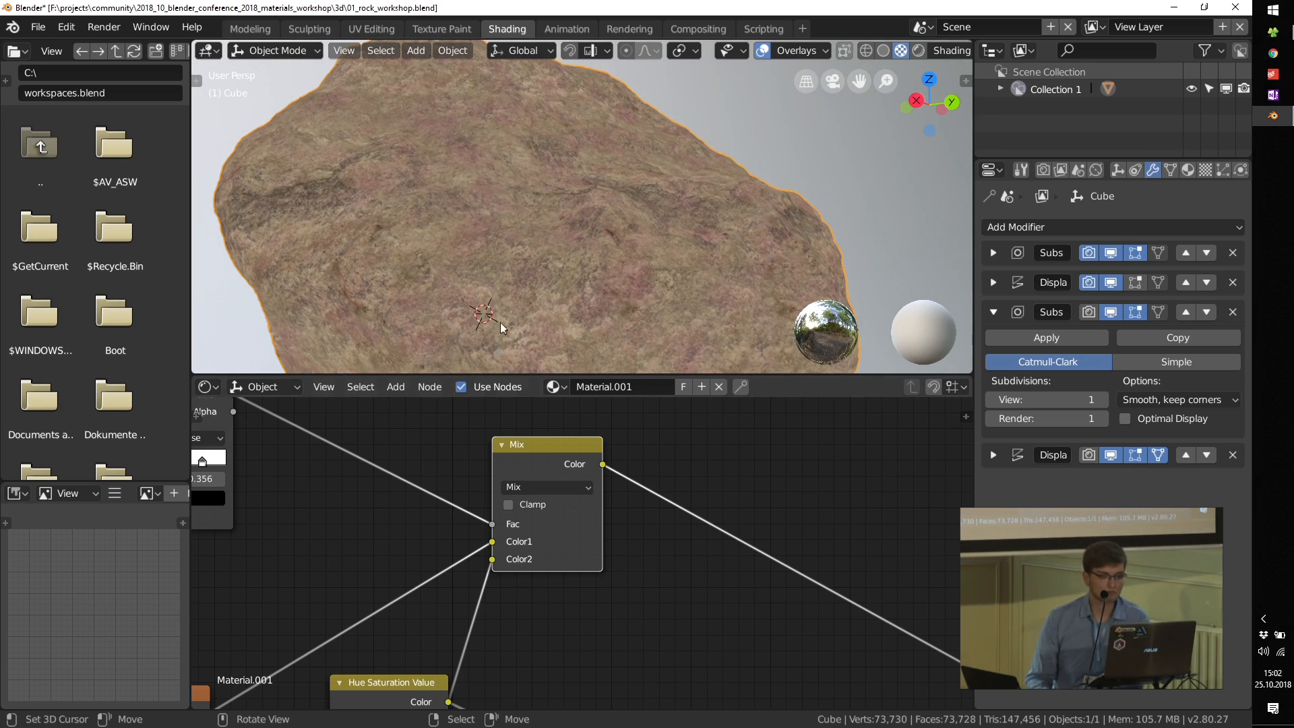
Step: Sharpen the noise mask by moving the ColorRamp's black stop inward and the white stop to 0.644
{"action": "scroll", "coordinate": [427, 540], "scroll_direction": "up", "scroll_amount": 3}
{"action": "scroll", "coordinate": [427, 541], "scroll_direction": "up", "scroll_amount": 1}
{"action": "mouse_move", "coordinate": [356, 500]}
{"action": "left_mouse_down"}
{"action": "mouse_move", "coordinate": [331, 500]}
{"action": "mouse_move", "coordinate": [415, 497]}
{"action": "mouse_move", "coordinate": [378, 500]}
{"action": "left_mouse_up"}
{"action": "left_click_drag", "start_coordinate": [508, 500], "coordinate": [446, 500]}
{"action": "scroll", "coordinate": [372, 518], "scroll_direction": "down", "scroll_amount": 3}
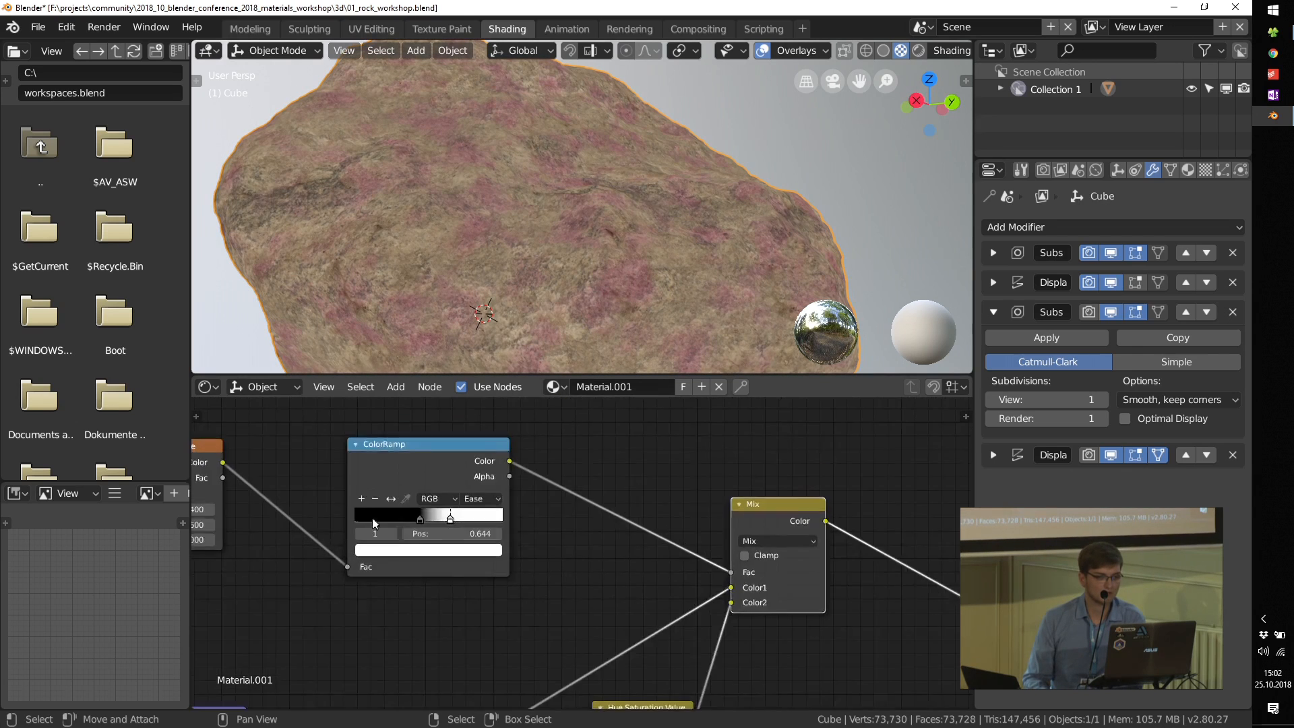
Step: Delete the Noise Texture node that feeds the ColorRamp's Fac
{"action": "middle_click_drag", "start_coordinate": [372, 518], "coordinate": [496, 474]}
{"action": "scroll", "coordinate": [499, 475], "scroll_direction": "up", "scroll_amount": 3}
{"action": "left_click_drag", "start_coordinate": [546, 533], "coordinate": [620, 542]}
{"action": "scroll", "coordinate": [569, 523], "scroll_direction": "down", "scroll_amount": 6}
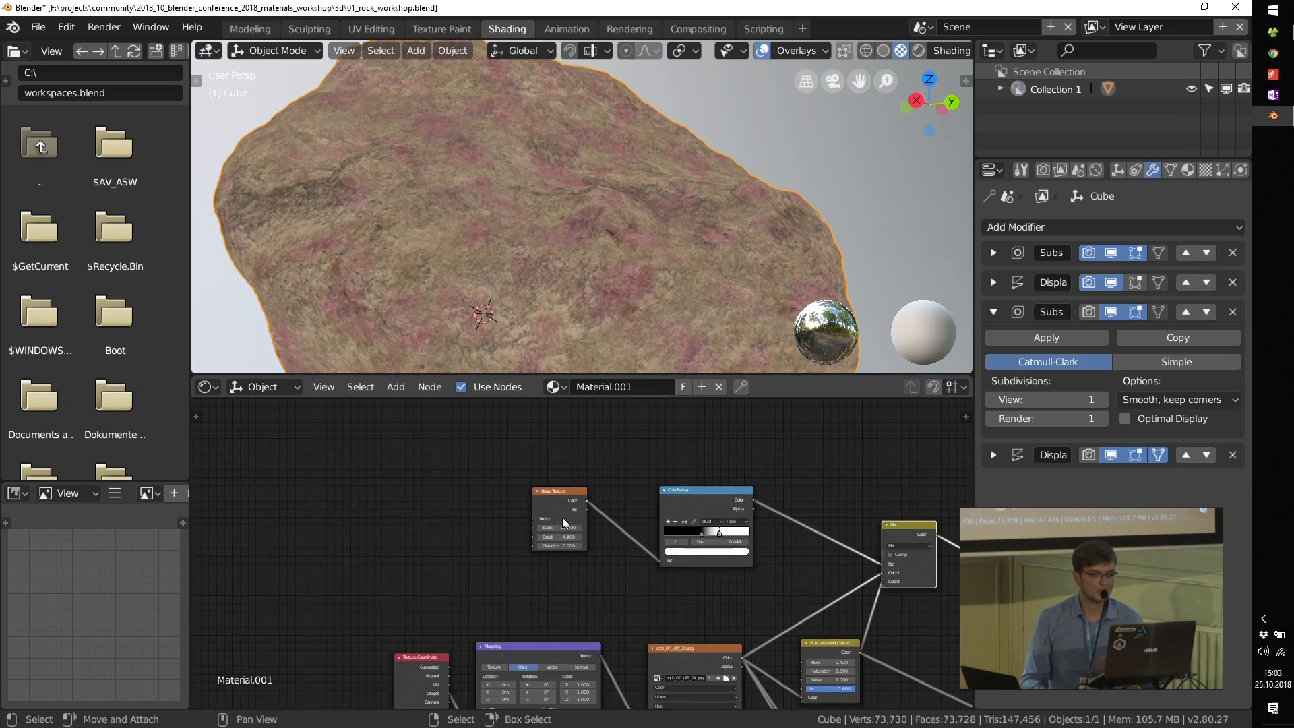
{"action": "key", "text": "x"}
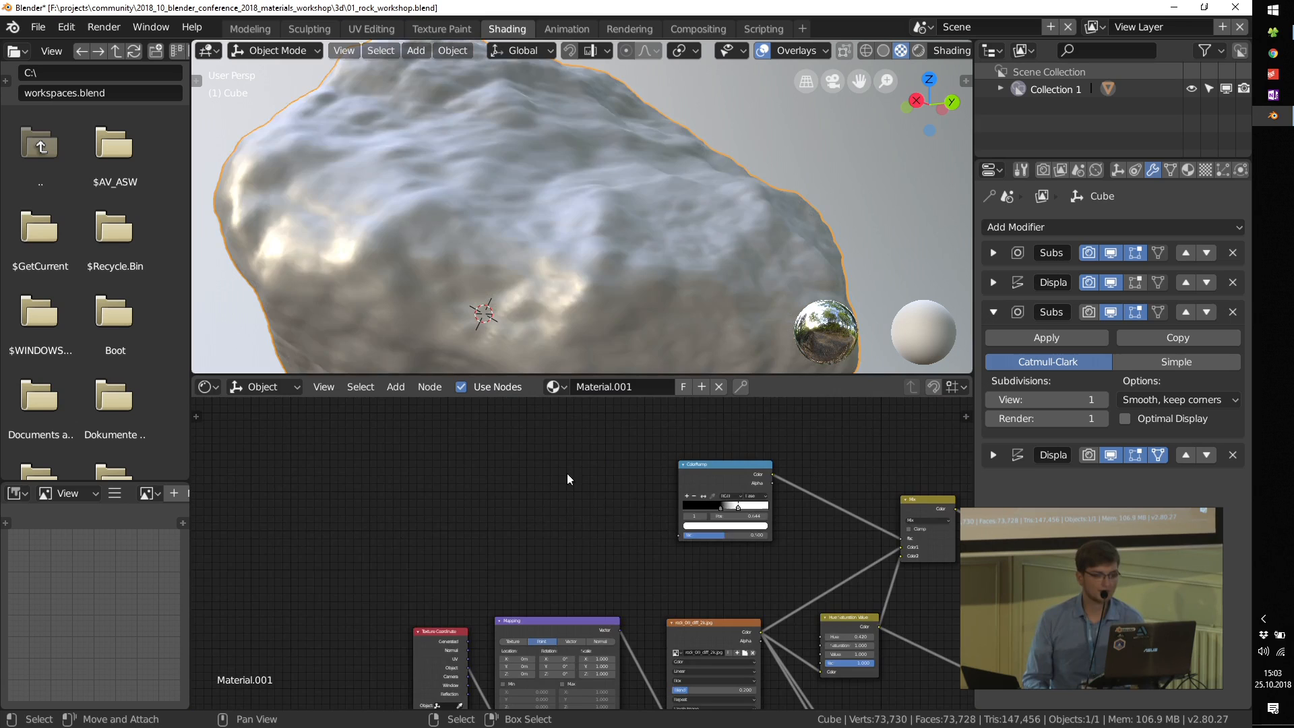
Step: Move the Texture Coordinate and Mapping nodes farther away from the rock image node to make room
{"action": "scroll", "coordinate": [566, 492], "scroll_direction": "up", "scroll_amount": 2}
{"action": "middle_click_drag", "start_coordinate": [582, 544], "coordinate": [624, 462]}
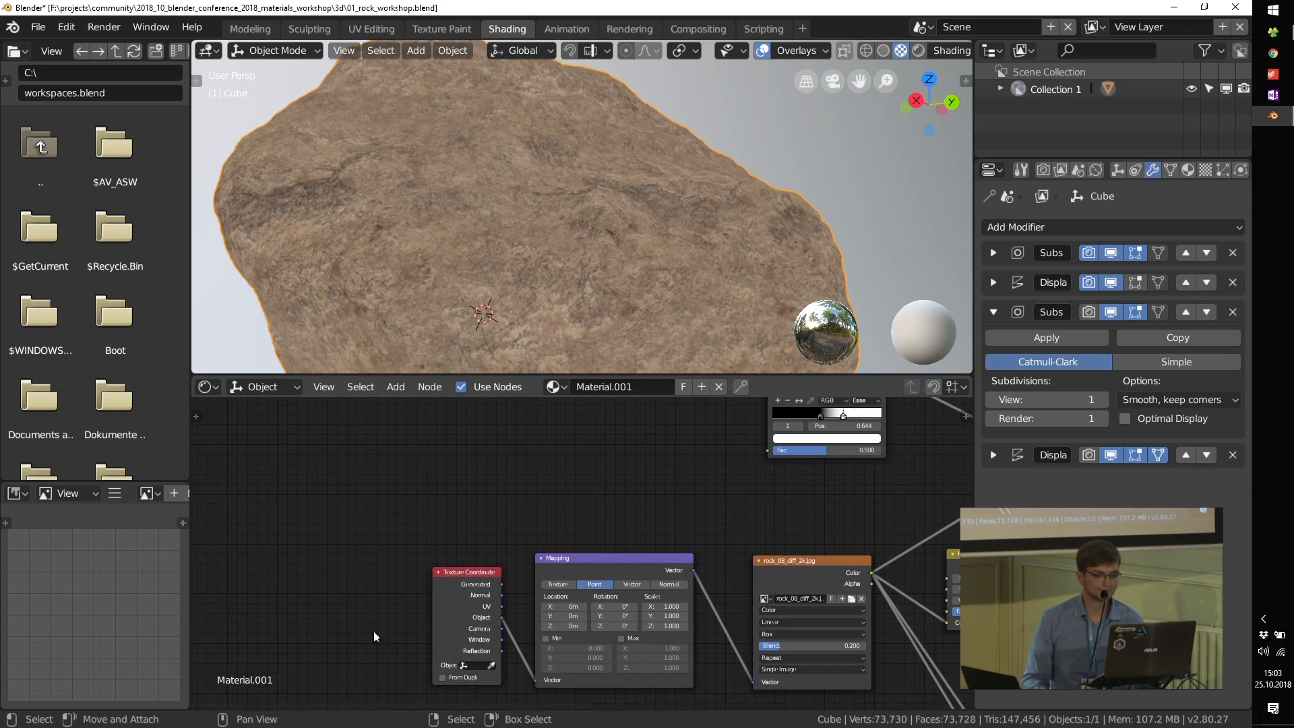
{"action": "left_click_drag", "start_coordinate": [448, 576], "coordinate": [258, 500]}
{"action": "left_click_drag", "start_coordinate": [573, 568], "coordinate": [372, 512]}
{"action": "middle_click_drag", "start_coordinate": [543, 469], "coordinate": [543, 599]}
Step: Add an Image Texture node in front of the ColorRamp, above the Mapping node
{"action": "key", "text": "shift+a"}
{"action": "mouse_move", "coordinate": [554, 471]}
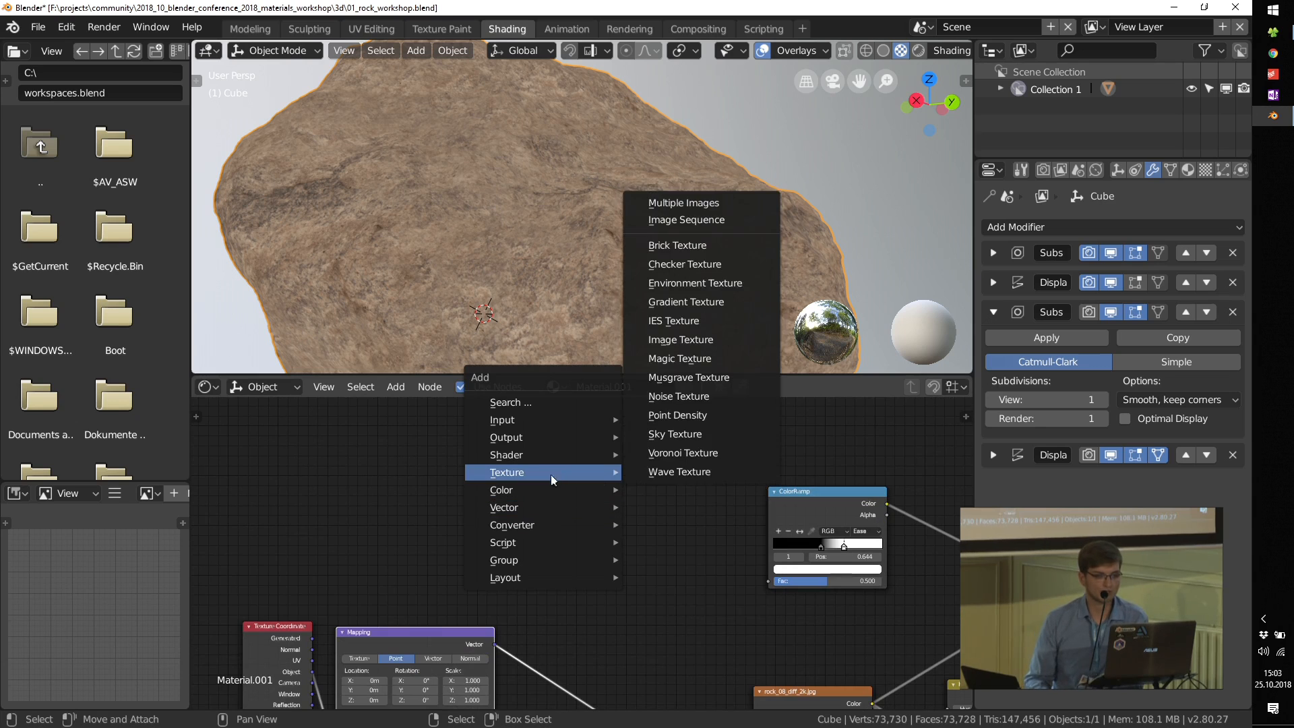
{"action": "left_click", "coordinate": [682, 341]}
{"action": "left_click", "coordinate": [565, 490]}
{"action": "scroll", "coordinate": [644, 502], "scroll_direction": "up", "scroll_amount": 2}
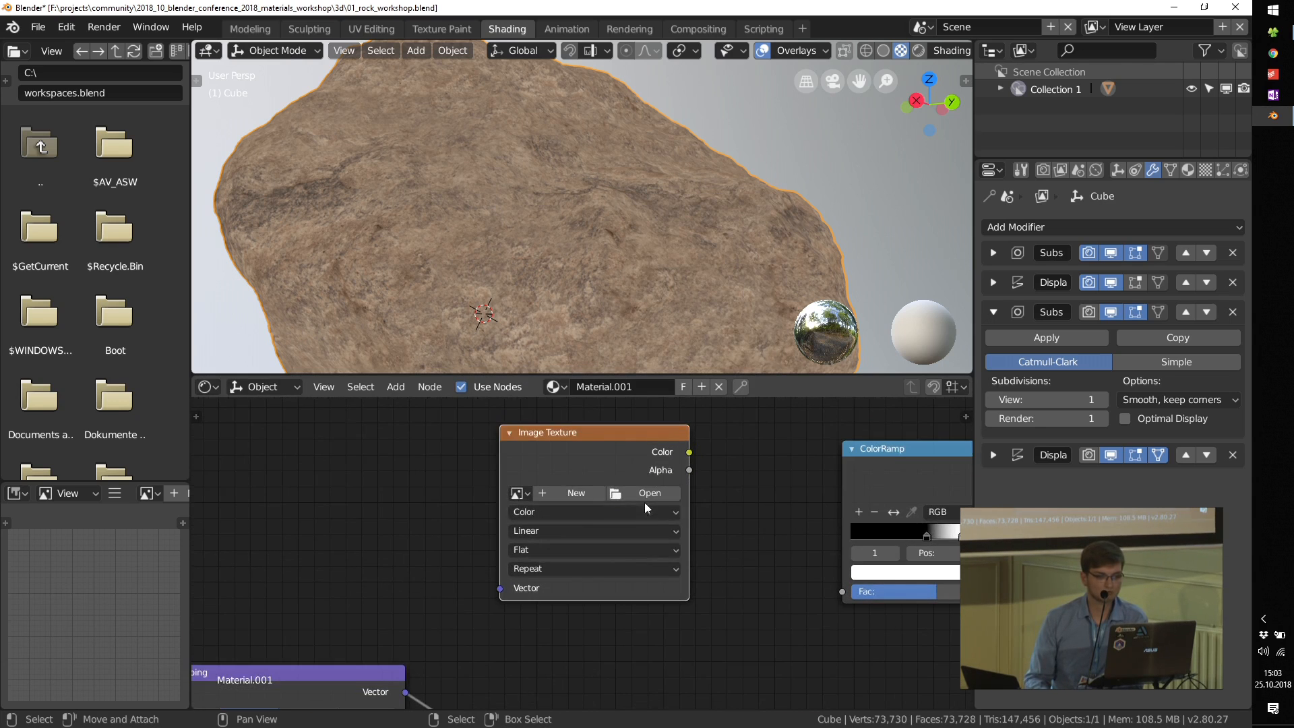
Step: Load tex_0015.jpg from the workshop's tex\grunge_maps folder into the new Image Texture node
{"action": "left_click", "coordinate": [644, 492]}
{"action": "left_click", "coordinate": [301, 197]}
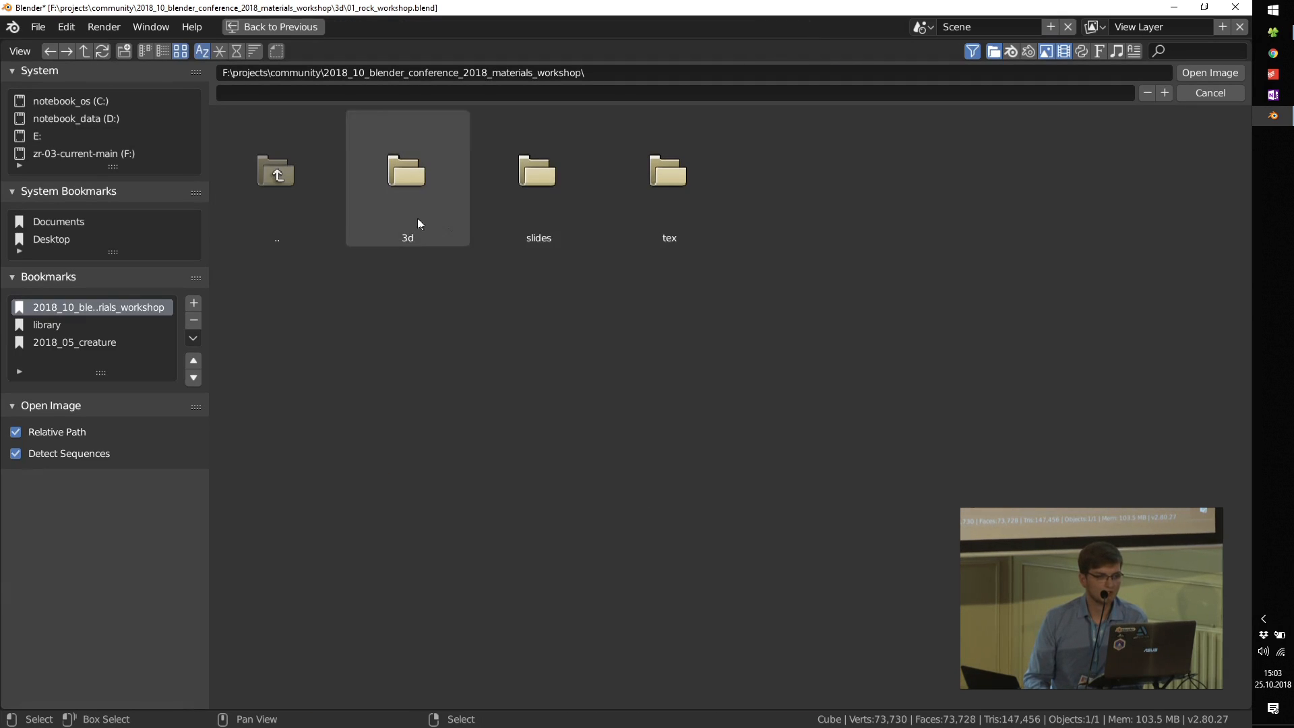
{"action": "left_click", "coordinate": [627, 211]}
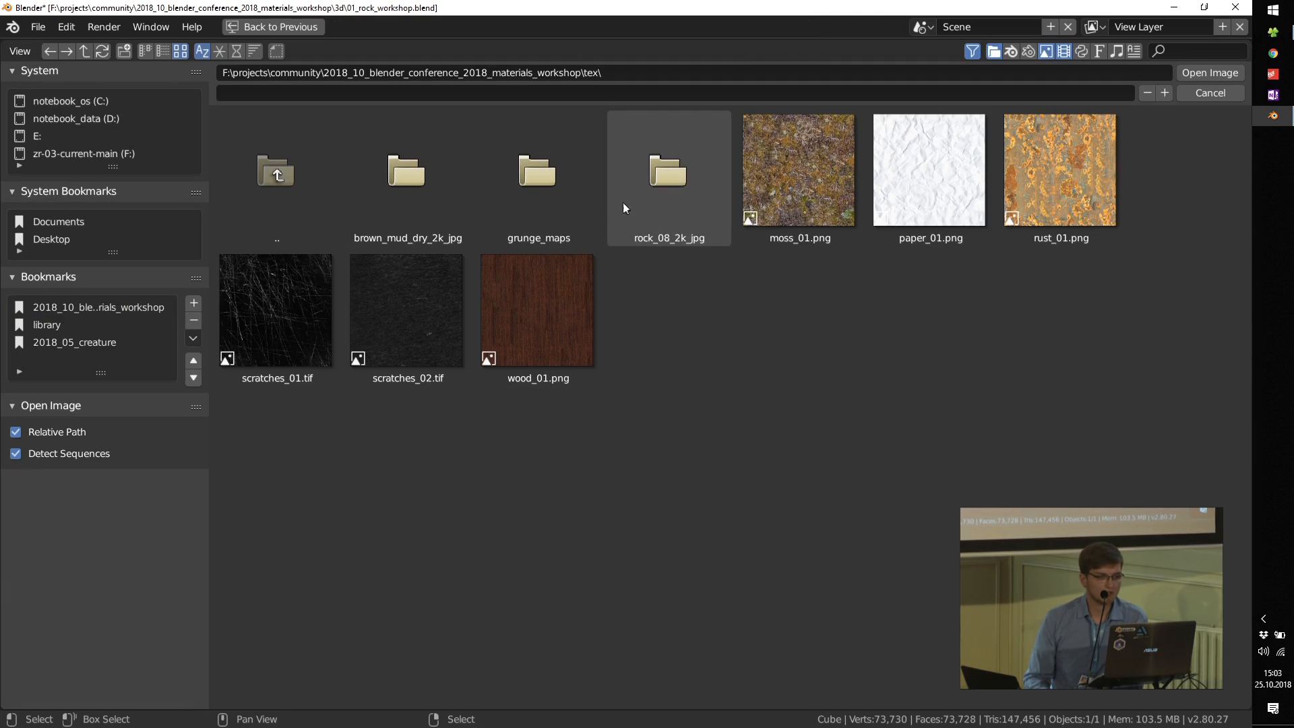
{"action": "left_click", "coordinate": [543, 183]}
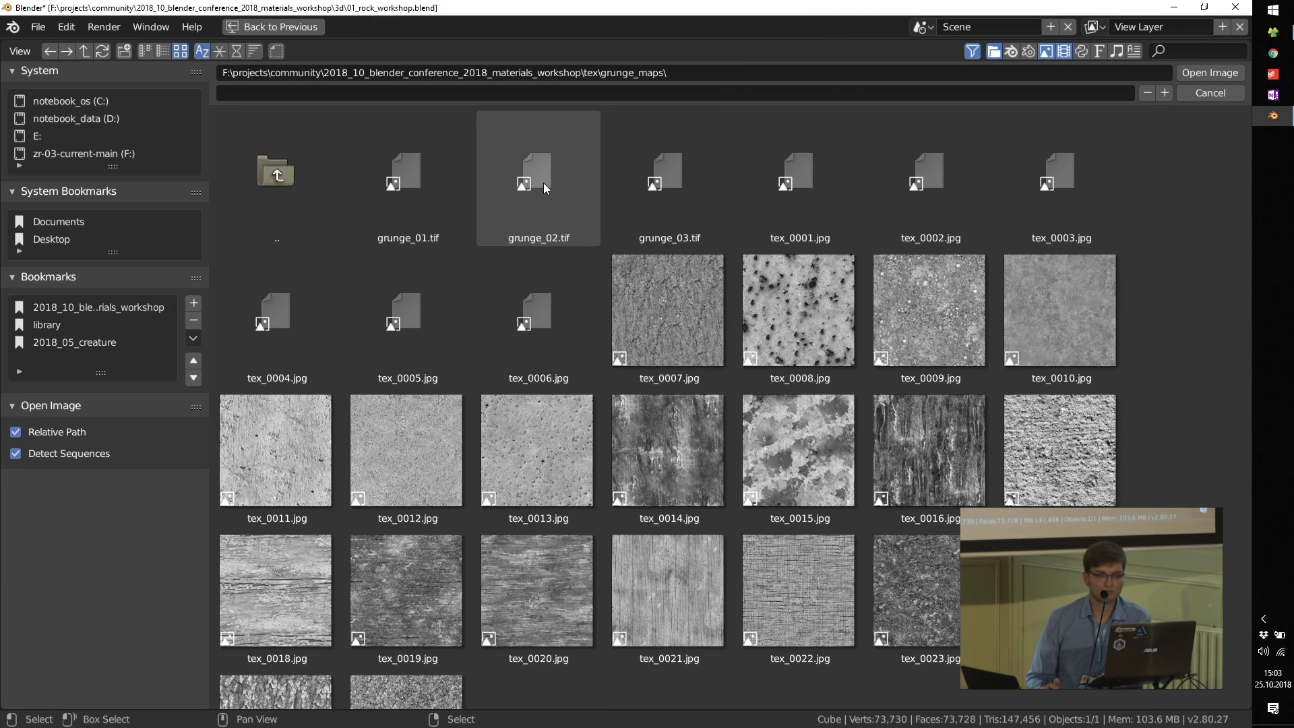
{"action": "scroll", "coordinate": [600, 356], "scroll_direction": "down", "scroll_amount": 2}
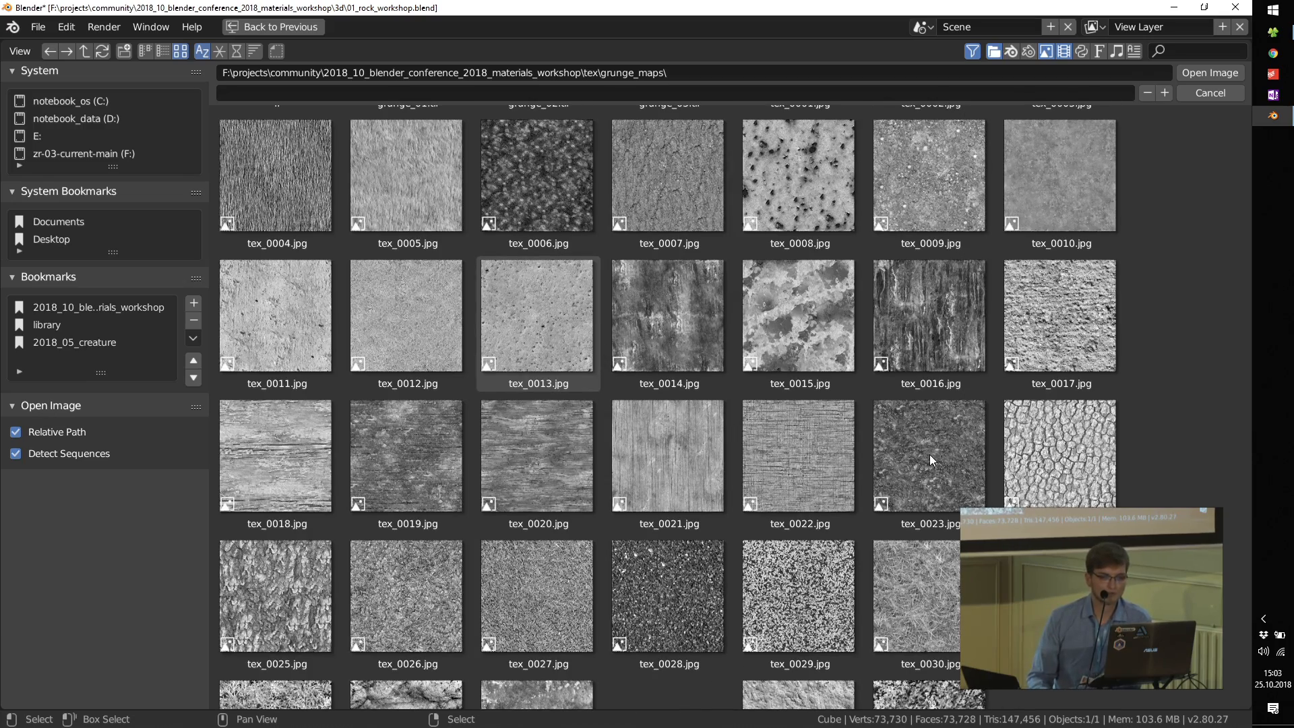
{"action": "scroll", "coordinate": [916, 448], "scroll_direction": "down", "scroll_amount": 5}
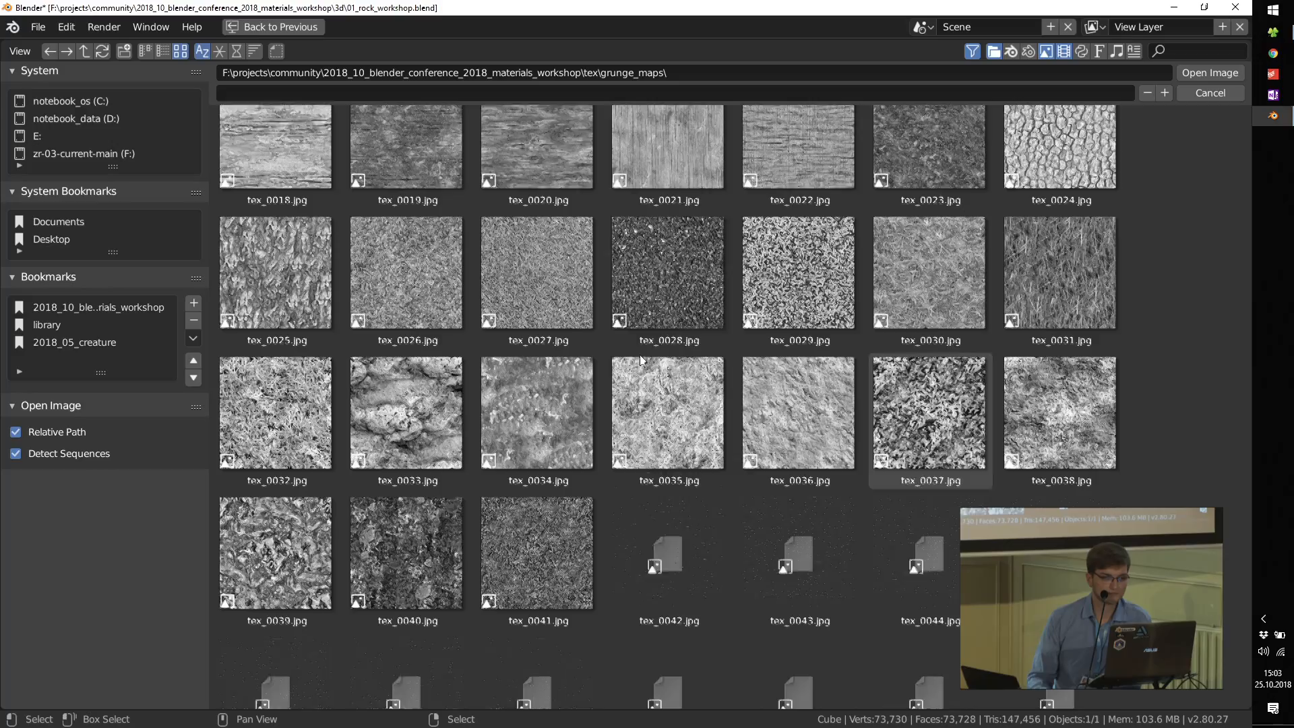
{"action": "scroll", "coordinate": [752, 414], "scroll_direction": "up", "scroll_amount": 5}
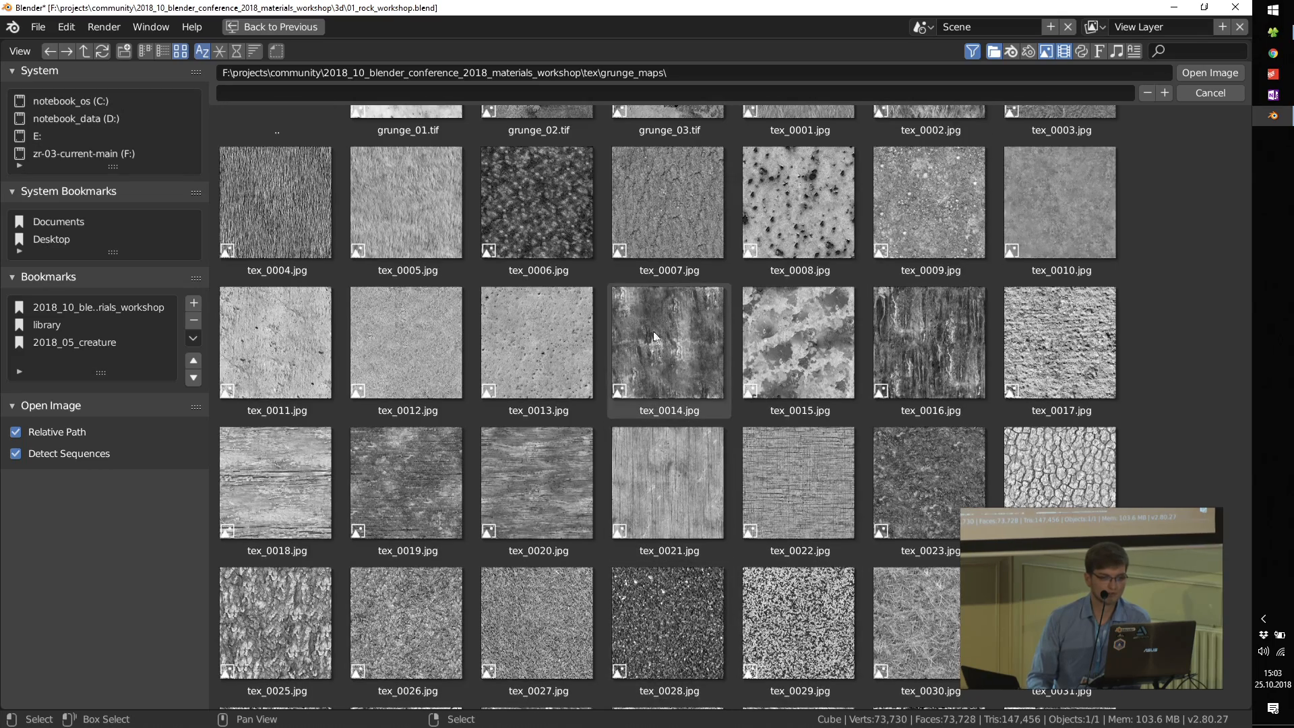
{"action": "double_click", "coordinate": [811, 342]}
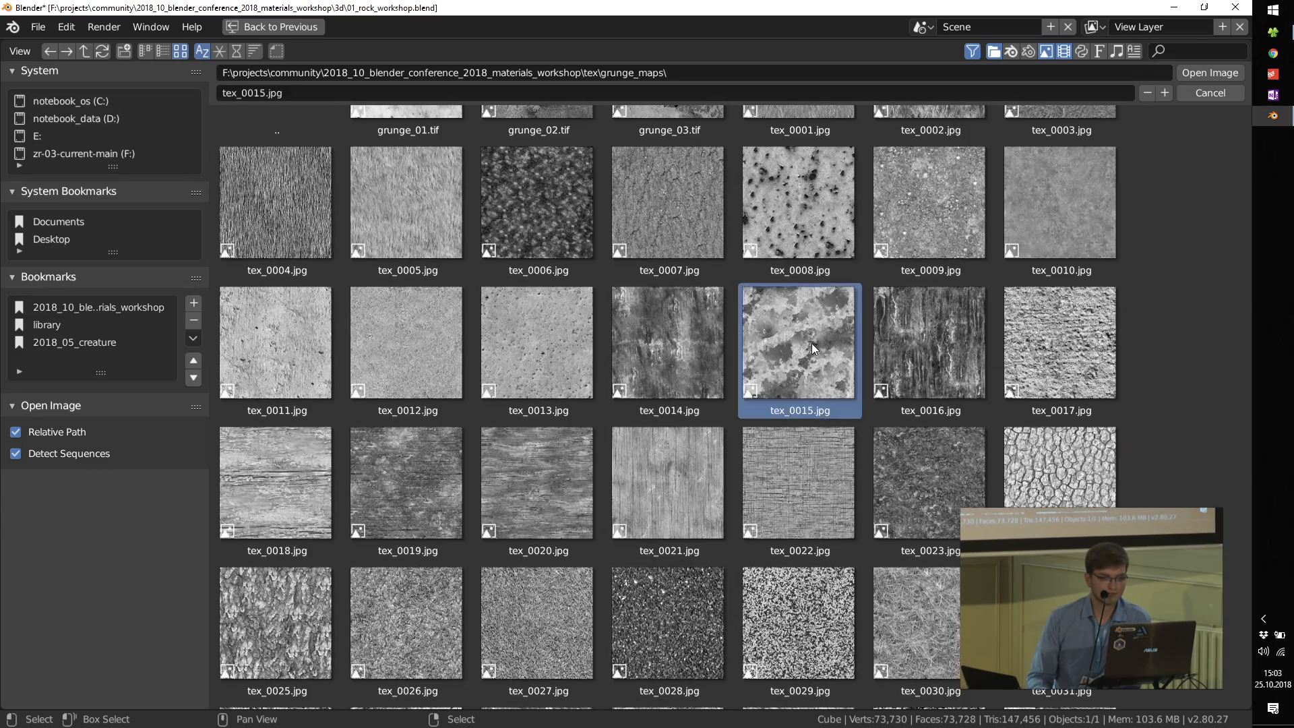
Step: Link tex_0015.jpg's Color output to the ColorRamp's Fac and set its projection to Box with a blend of 0.2
{"action": "left_click_drag", "start_coordinate": [653, 432], "coordinate": [807, 572]}
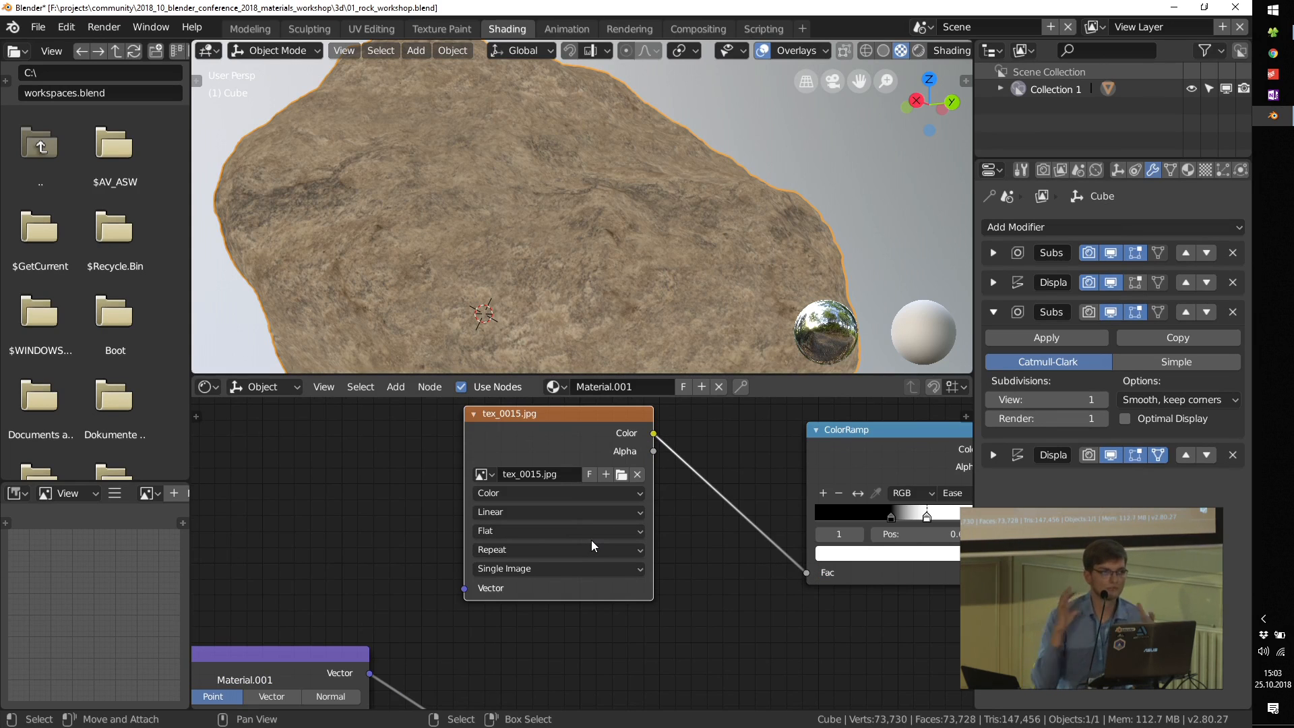
{"action": "scroll", "coordinate": [529, 540], "scroll_direction": "up", "scroll_amount": 1}
{"action": "left_click", "coordinate": [507, 528]}
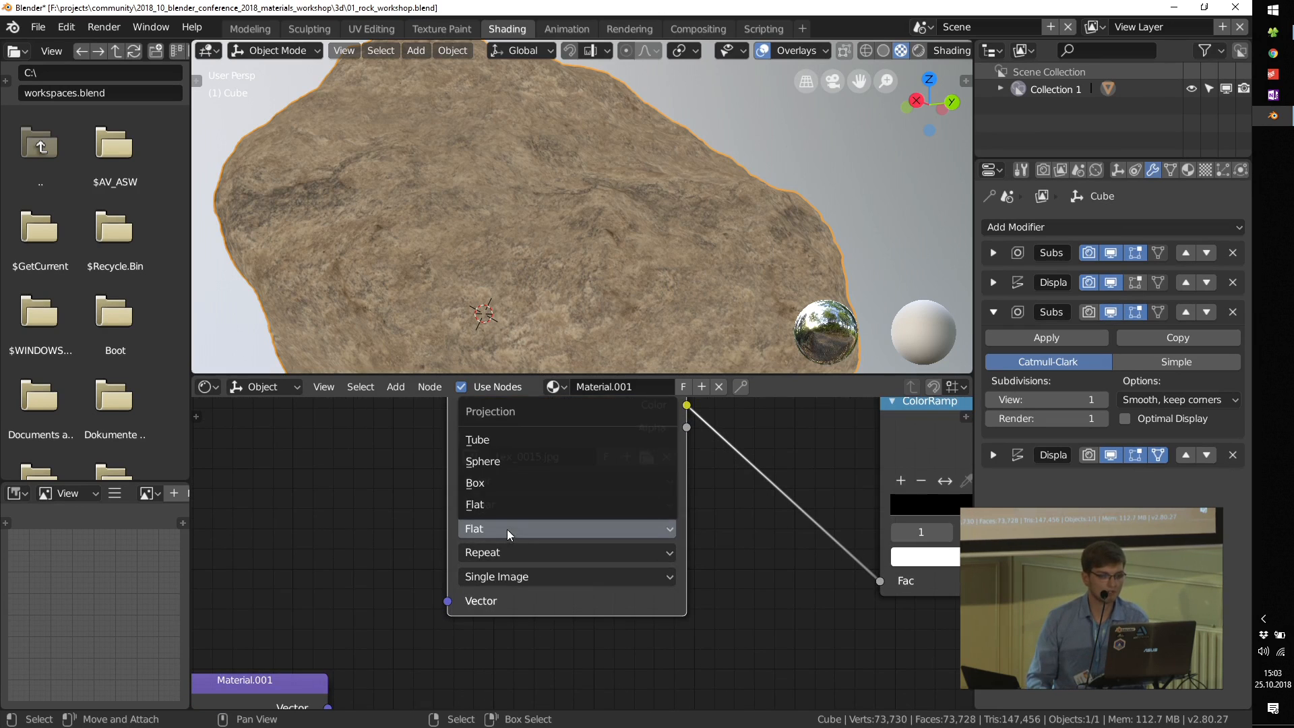
{"action": "left_click", "coordinate": [512, 482]}
{"action": "type", "text": ".2"}
{"action": "key", "text": "Return"}
{"action": "key", "text": "Home"}
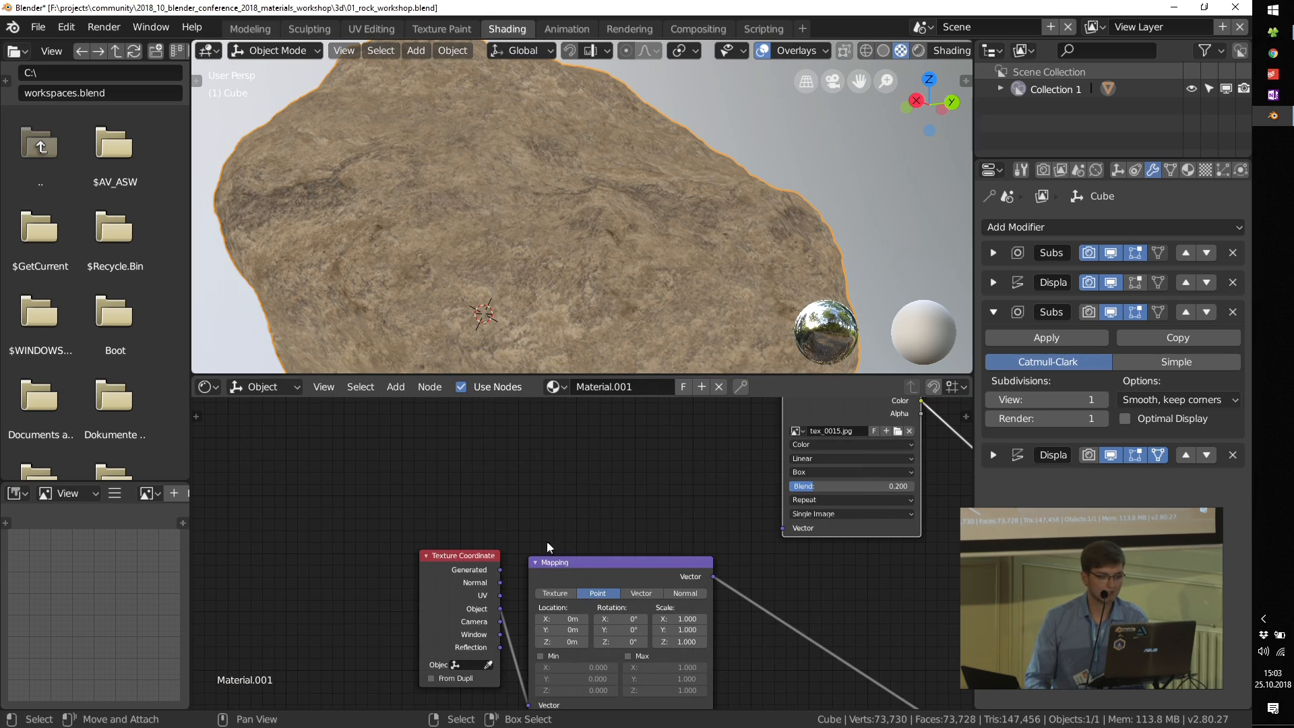
Step: Link the Texture Coordinate's Object output to tex_0015.jpg's Vector input and move the Mapping node down, clear of the link
{"action": "left_click_drag", "start_coordinate": [502, 609], "coordinate": [784, 528]}
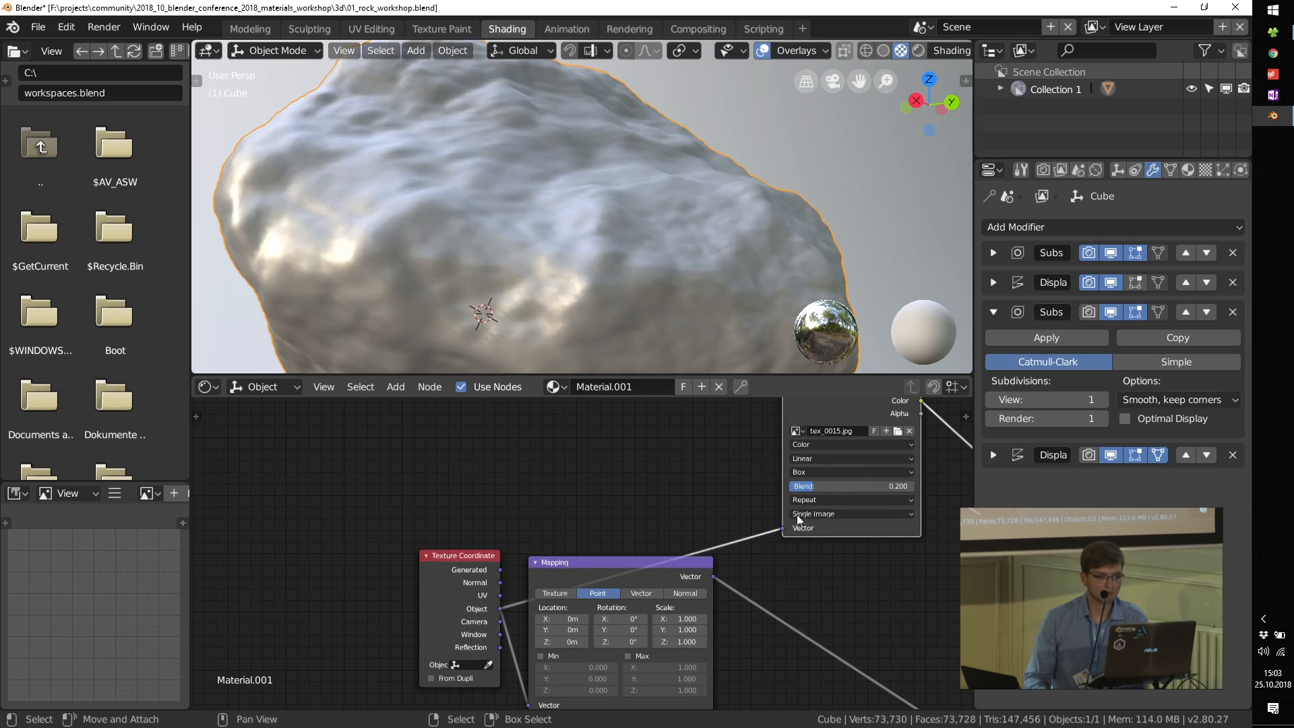
{"action": "middle_click_drag", "start_coordinate": [797, 505], "coordinate": [753, 533]}
{"action": "left_click_drag", "start_coordinate": [568, 597], "coordinate": [591, 663]}
{"action": "middle_click_drag", "start_coordinate": [605, 659], "coordinate": [583, 576]}
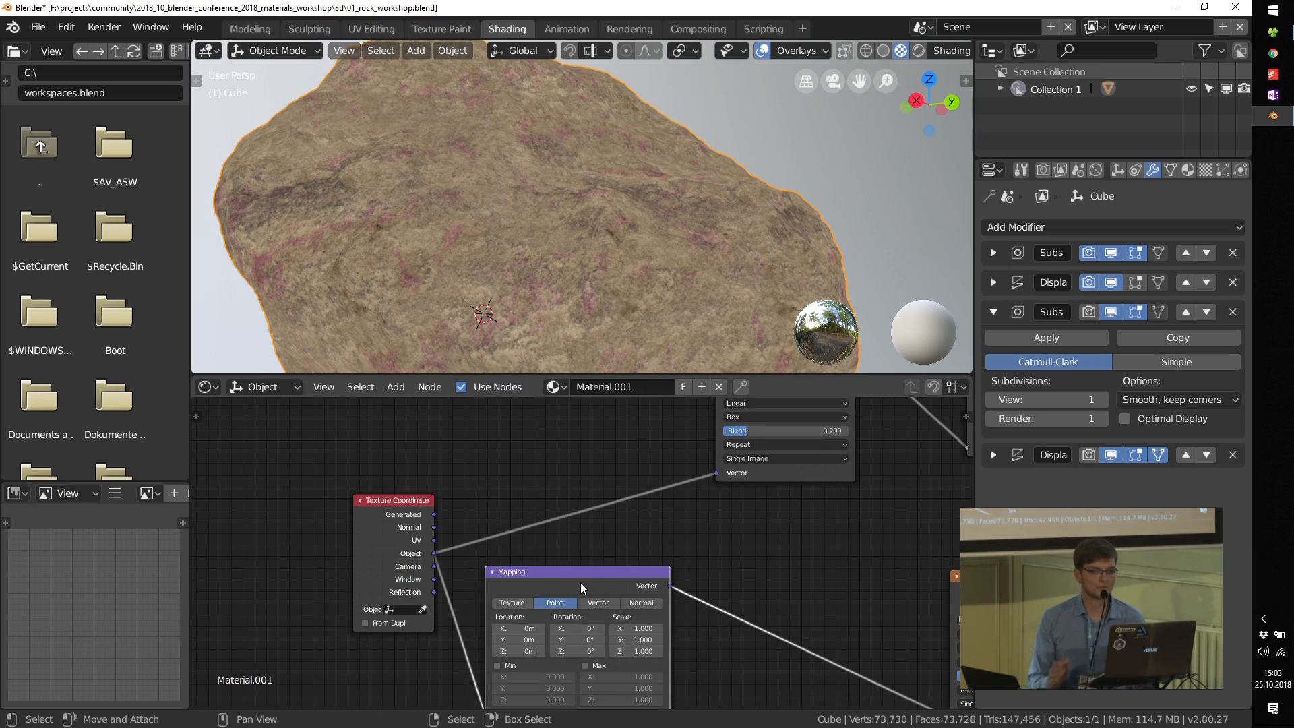
Step: Duplicate the Mapping node and insert the copy between the Texture Coordinate and tex_0015.jpg nodes
{"action": "scroll", "coordinate": [730, 542], "scroll_direction": "up", "scroll_amount": 1}
{"action": "middle_click_drag", "start_coordinate": [730, 541], "coordinate": [698, 594]}
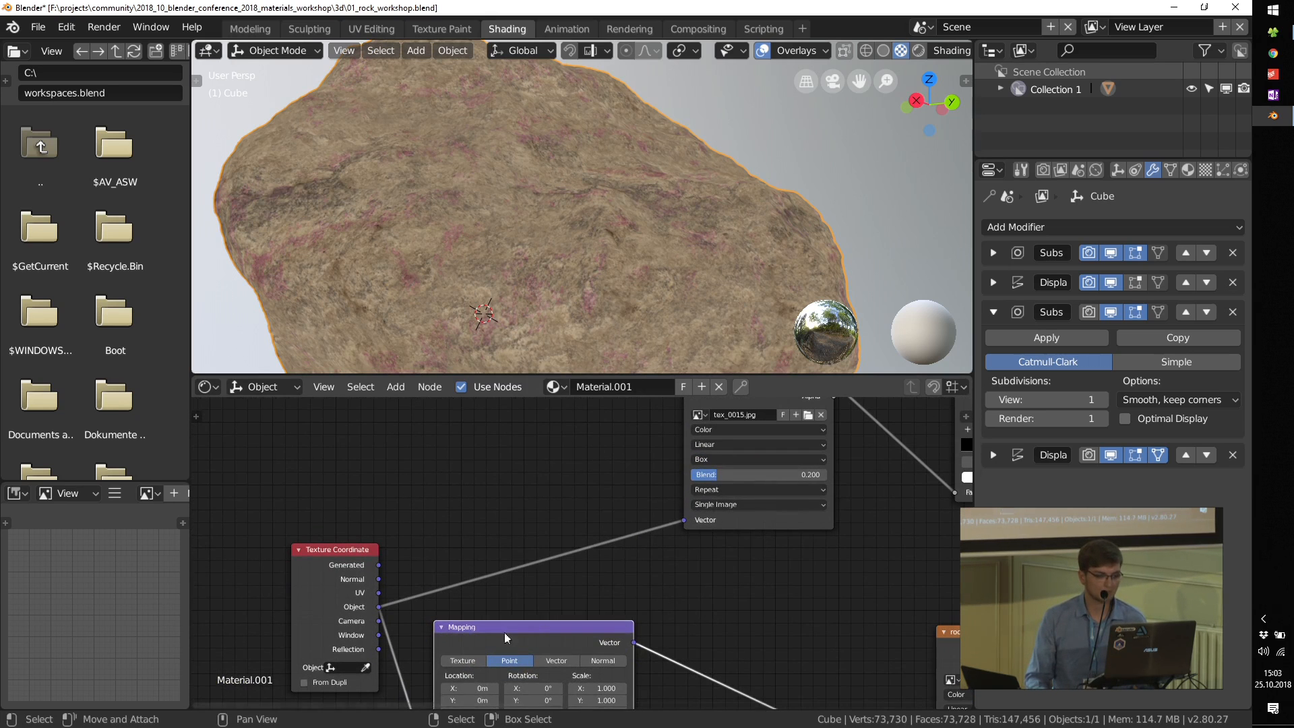
{"action": "key", "text": "shift+d"}
{"action": "left_click", "coordinate": [500, 430]}
{"action": "middle_click_drag", "start_coordinate": [500, 429], "coordinate": [427, 478]}
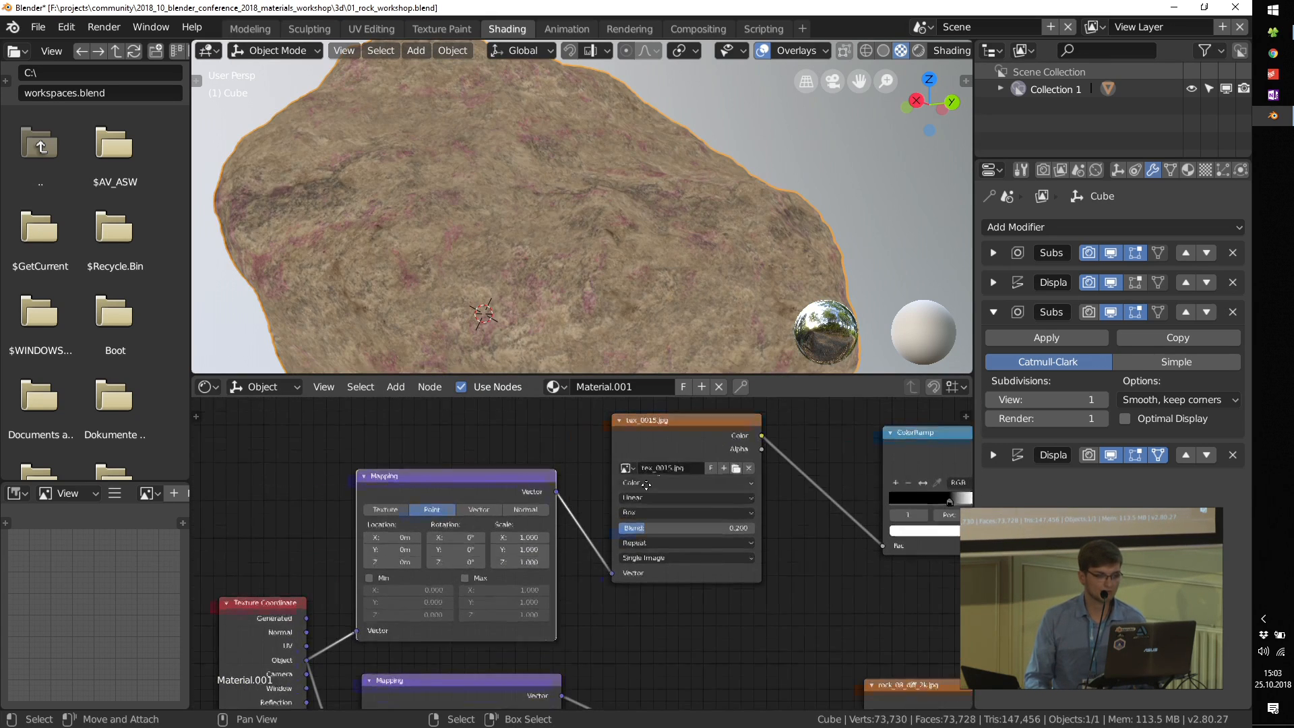
Step: Preview tex_0015.jpg's Color output on the rock and examine the projected grunge pattern up close
{"action": "middle_click_drag", "start_coordinate": [645, 484], "coordinate": [539, 523]}
{"action": "left_click", "coordinate": [579, 459], "text": "ctrl+shift"}
{"action": "middle_click_drag", "start_coordinate": [688, 245], "coordinate": [690, 276]}
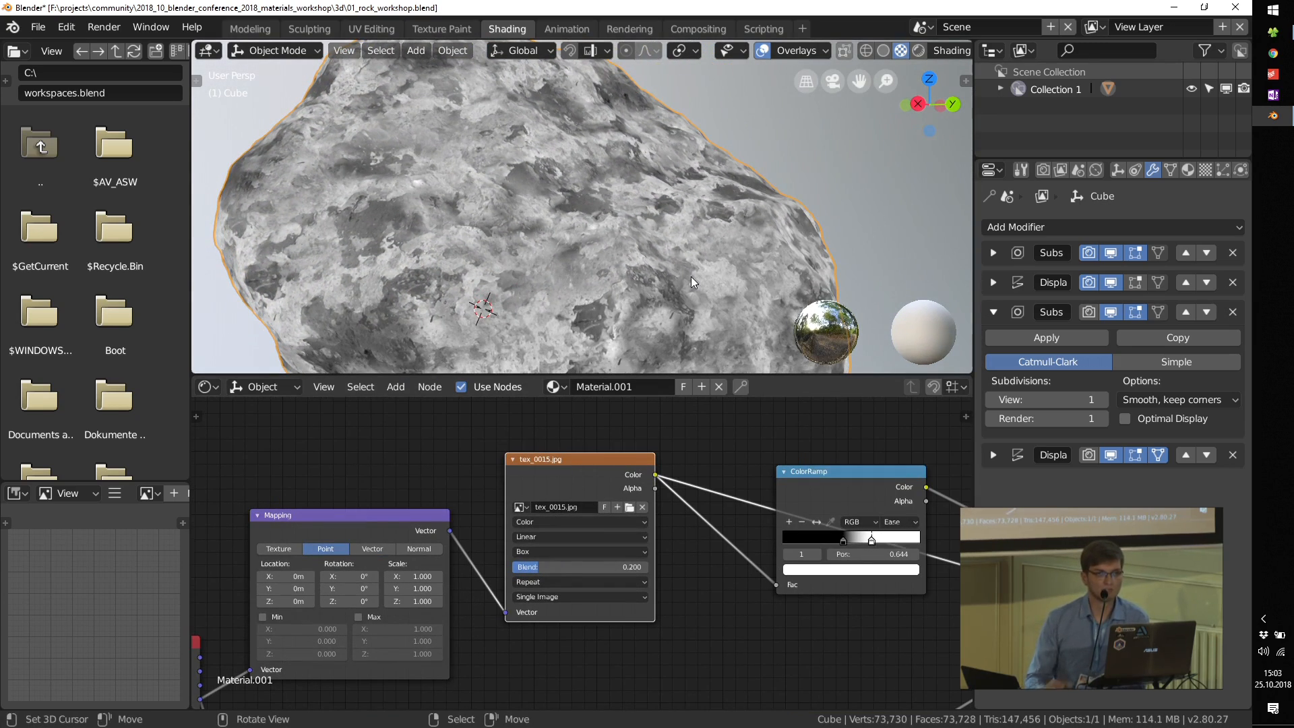
{"action": "scroll", "coordinate": [584, 238], "scroll_direction": "up", "scroll_amount": 3}
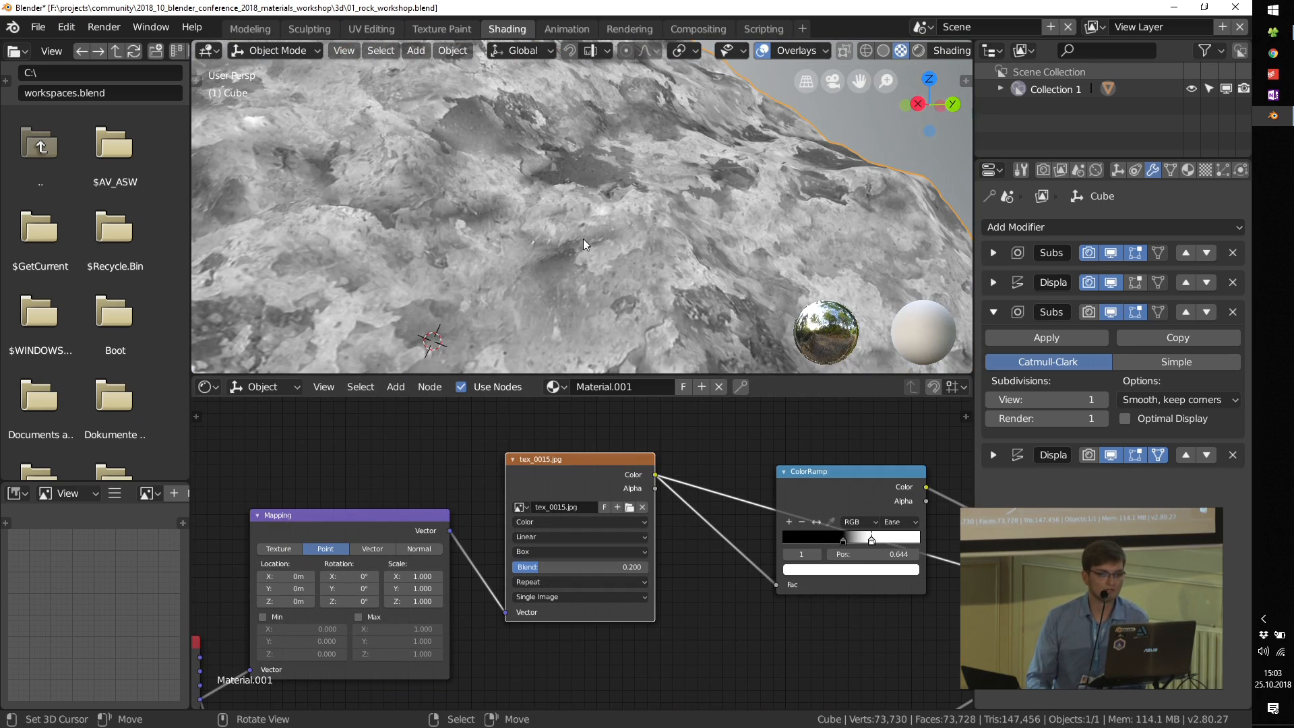
{"action": "middle_click_drag", "start_coordinate": [597, 177], "coordinate": [547, 197]}
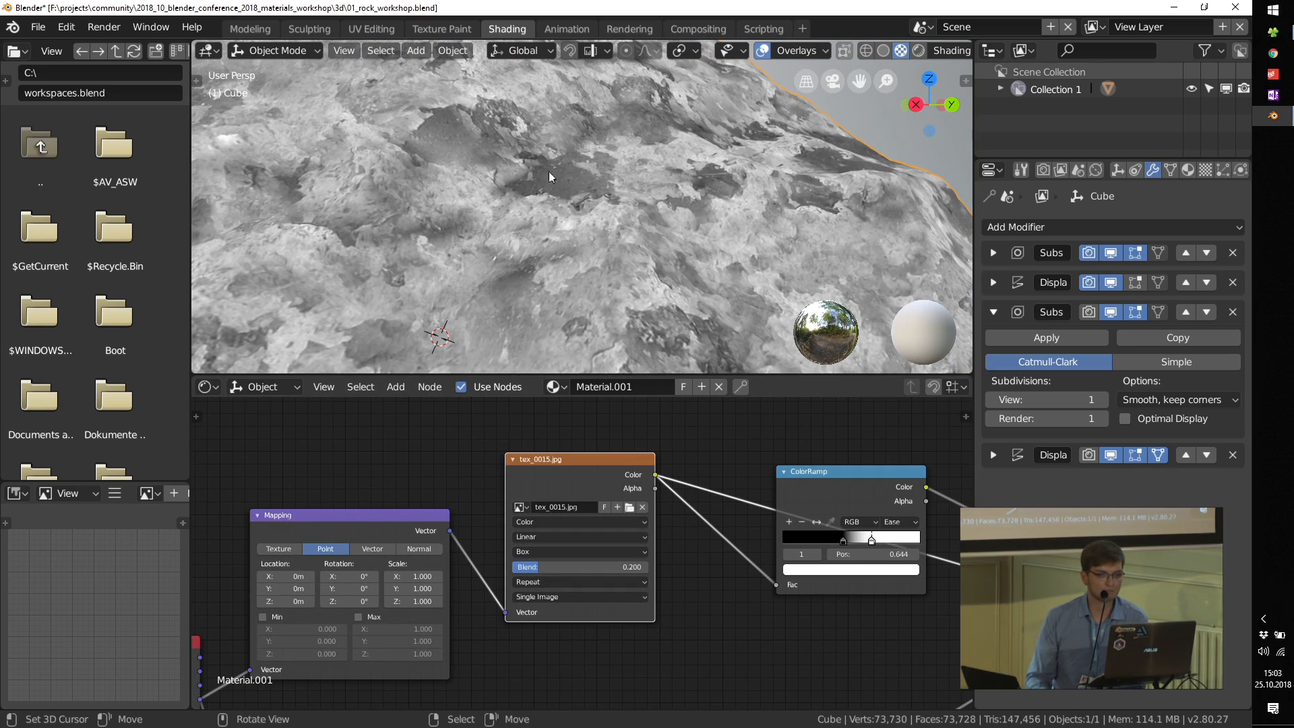
Step: Preview the ColorRamp's mask on the rock, then switch the preview back to the expanded Mix node's output
{"action": "middle_click_drag", "start_coordinate": [943, 504], "coordinate": [498, 501]}
{"action": "left_click", "coordinate": [640, 451], "text": "ctrl+shift"}
{"action": "left_click", "coordinate": [707, 504]}
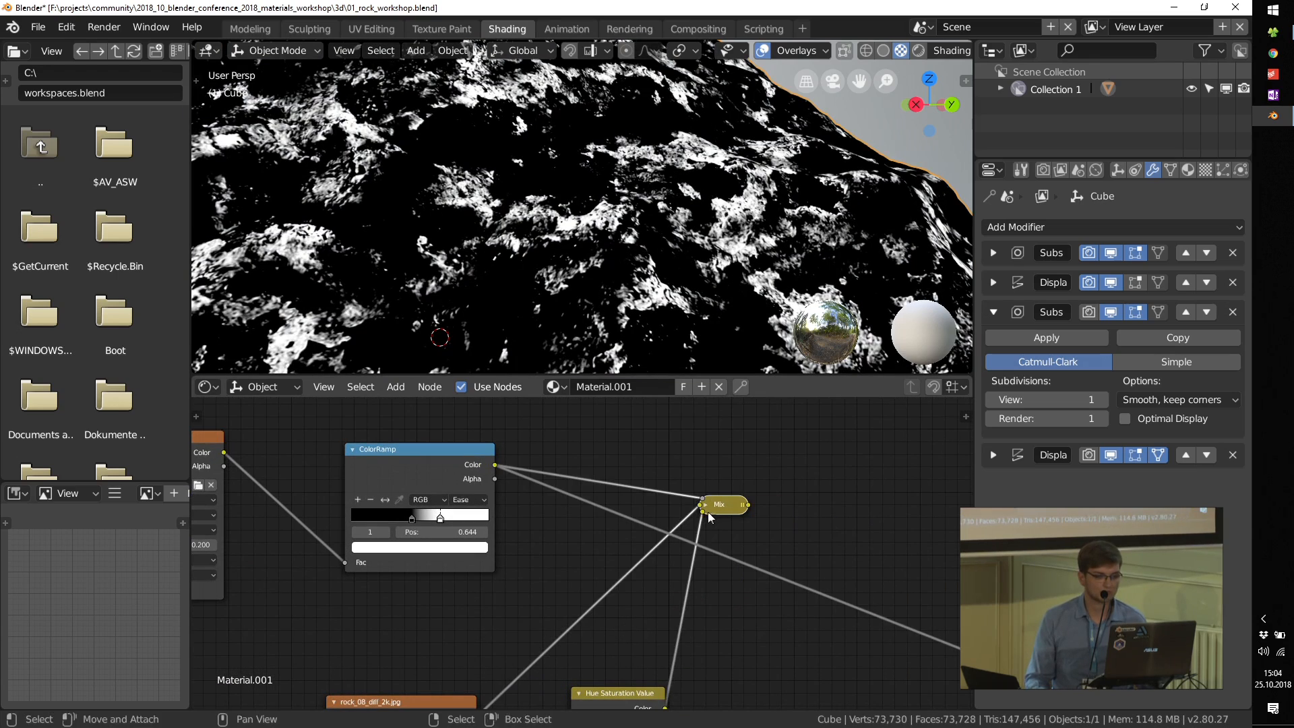
{"action": "left_click", "coordinate": [709, 502]}
{"action": "left_click", "coordinate": [716, 507], "text": "ctrl+shift"}
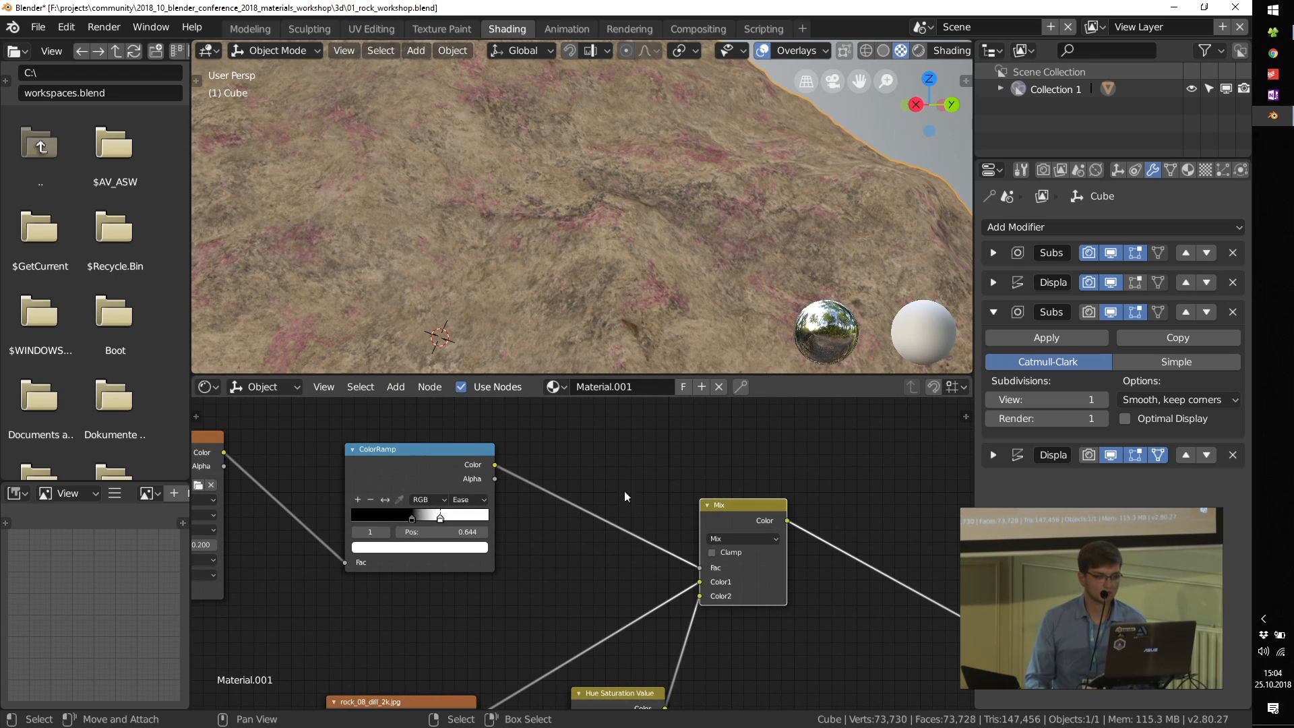
Step: Widen the grunge mask by lowering the ColorRamp's white stop and setting the black stop to 0.021
{"action": "scroll", "coordinate": [413, 519], "scroll_direction": "up", "scroll_amount": 2}
{"action": "left_click_drag", "start_coordinate": [412, 519], "coordinate": [472, 521]}
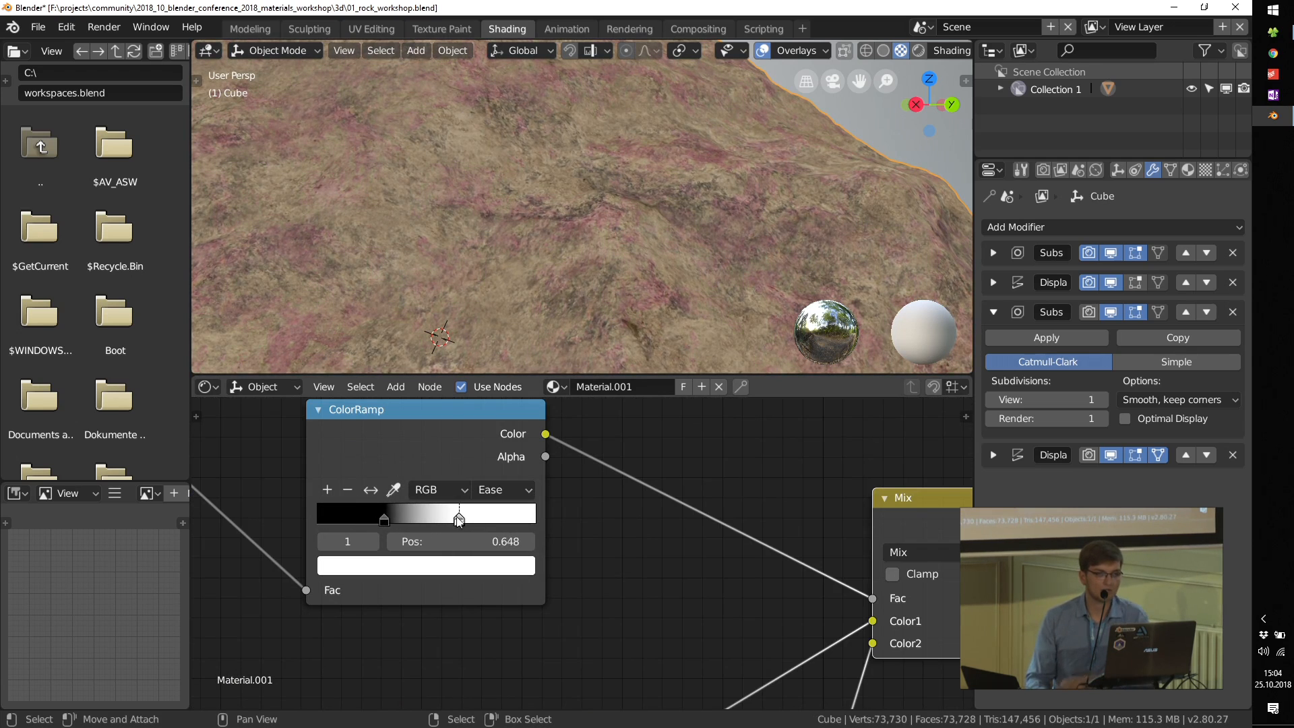
{"action": "left_click_drag", "start_coordinate": [368, 518], "coordinate": [345, 517]}
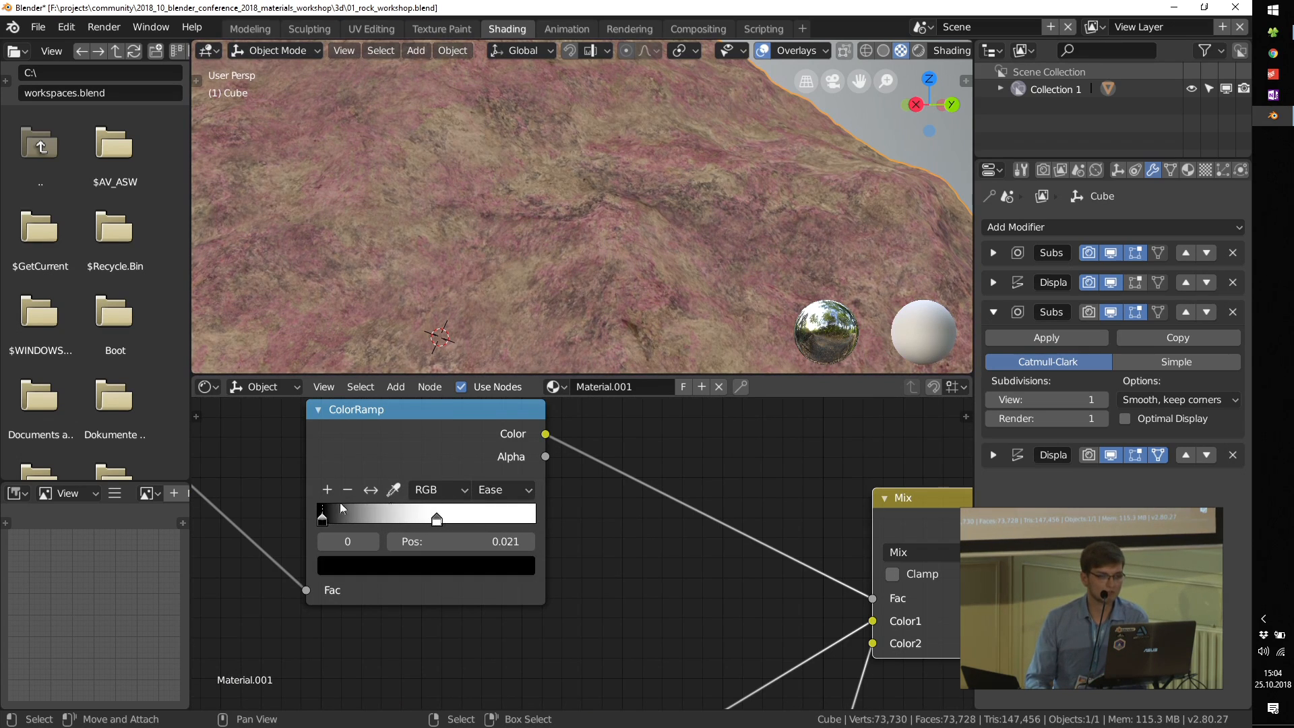
{"action": "scroll", "coordinate": [342, 508], "scroll_direction": "down", "scroll_amount": 5}
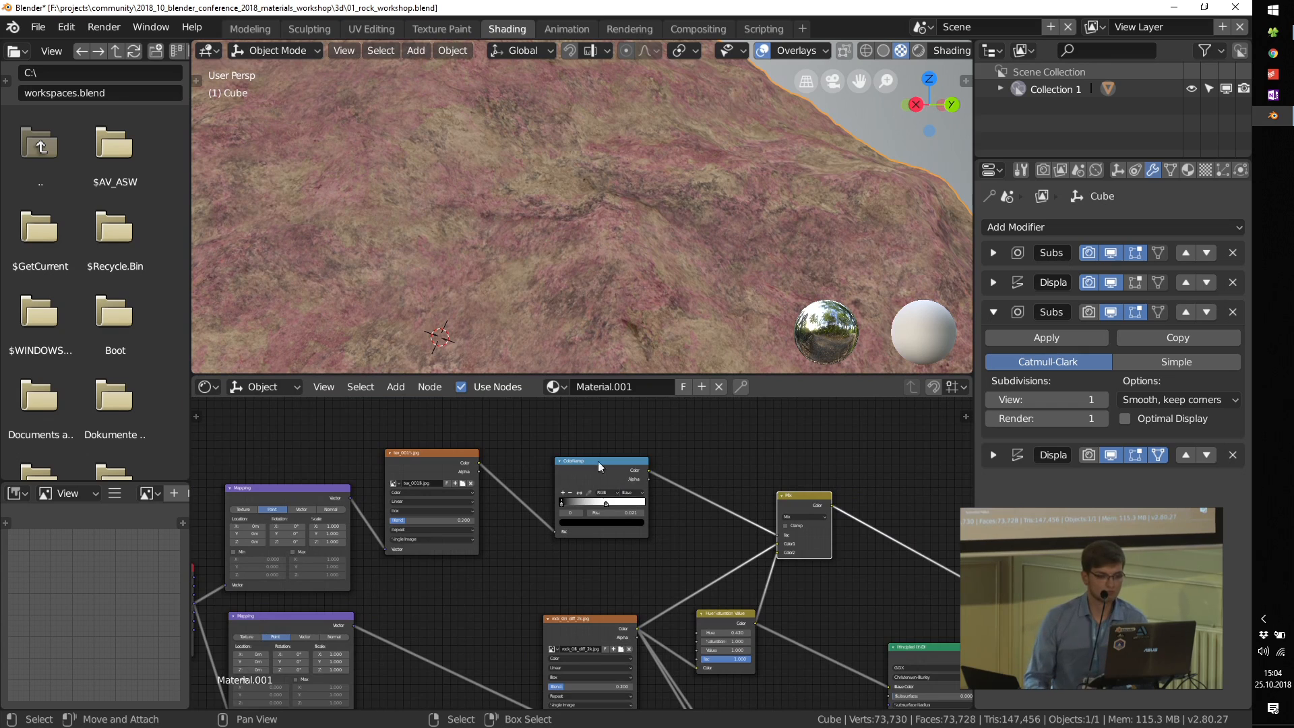
Step: Delete the Hue Saturation Value node connected to the Mix node's Color2 input
{"action": "middle_click_drag", "start_coordinate": [690, 564], "coordinate": [660, 505]}
{"action": "scroll", "coordinate": [659, 504], "scroll_direction": "up", "scroll_amount": 3}
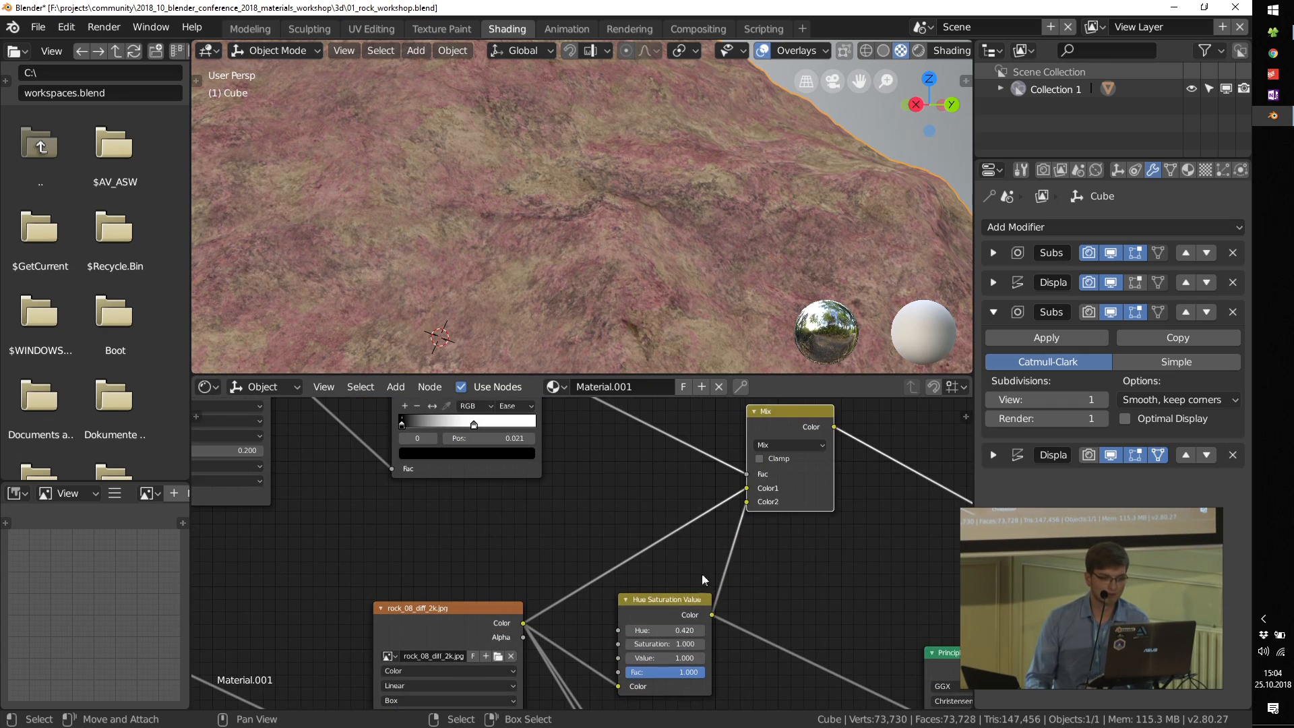
{"action": "left_click_drag", "start_coordinate": [680, 594], "coordinate": [695, 562]}
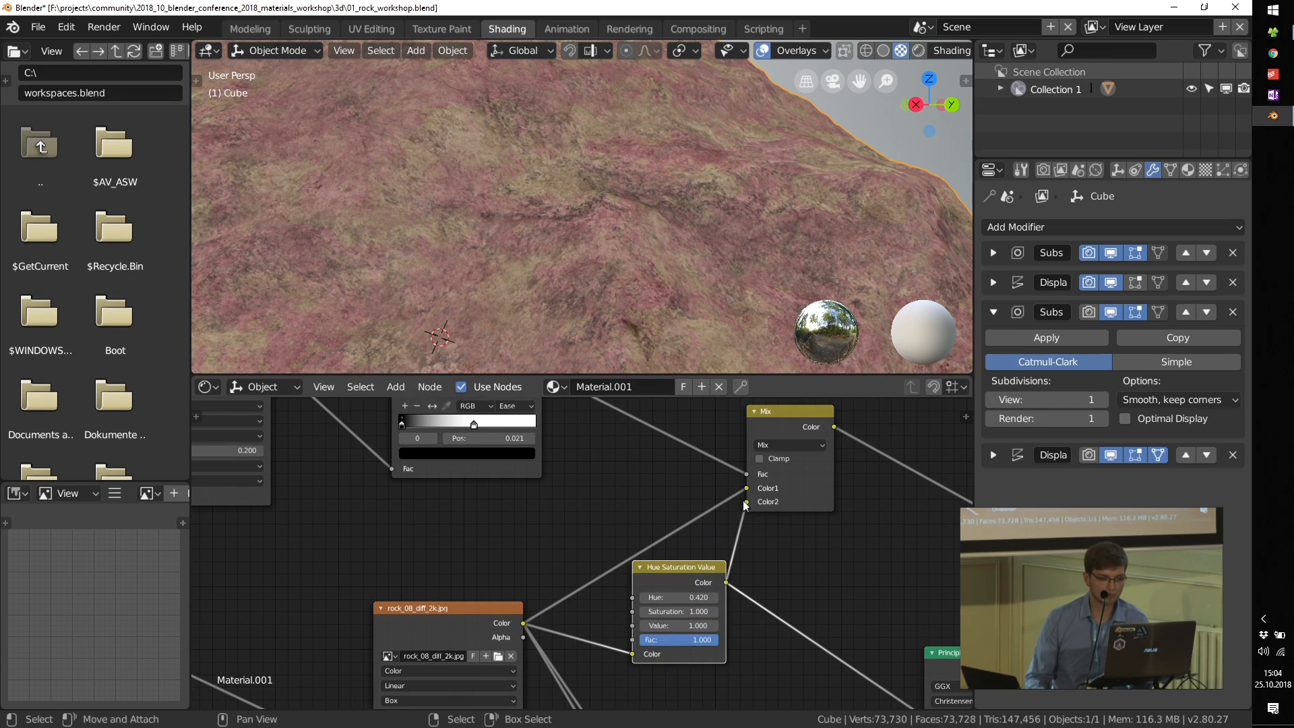
{"action": "key", "text": "x"}
Step: Duplicate the tex_0015.jpg node above the original and link the upper Mapping node's Vector output to the copy
{"action": "scroll", "coordinate": [698, 537], "scroll_direction": "down", "scroll_amount": 8}
{"action": "middle_click_drag", "start_coordinate": [738, 433], "coordinate": [778, 560]}
{"action": "left_click", "coordinate": [500, 567]}
{"action": "key", "text": "shift+d"}
{"action": "left_click", "coordinate": [510, 454]}
{"action": "scroll", "coordinate": [417, 543], "scroll_direction": "up", "scroll_amount": 4}
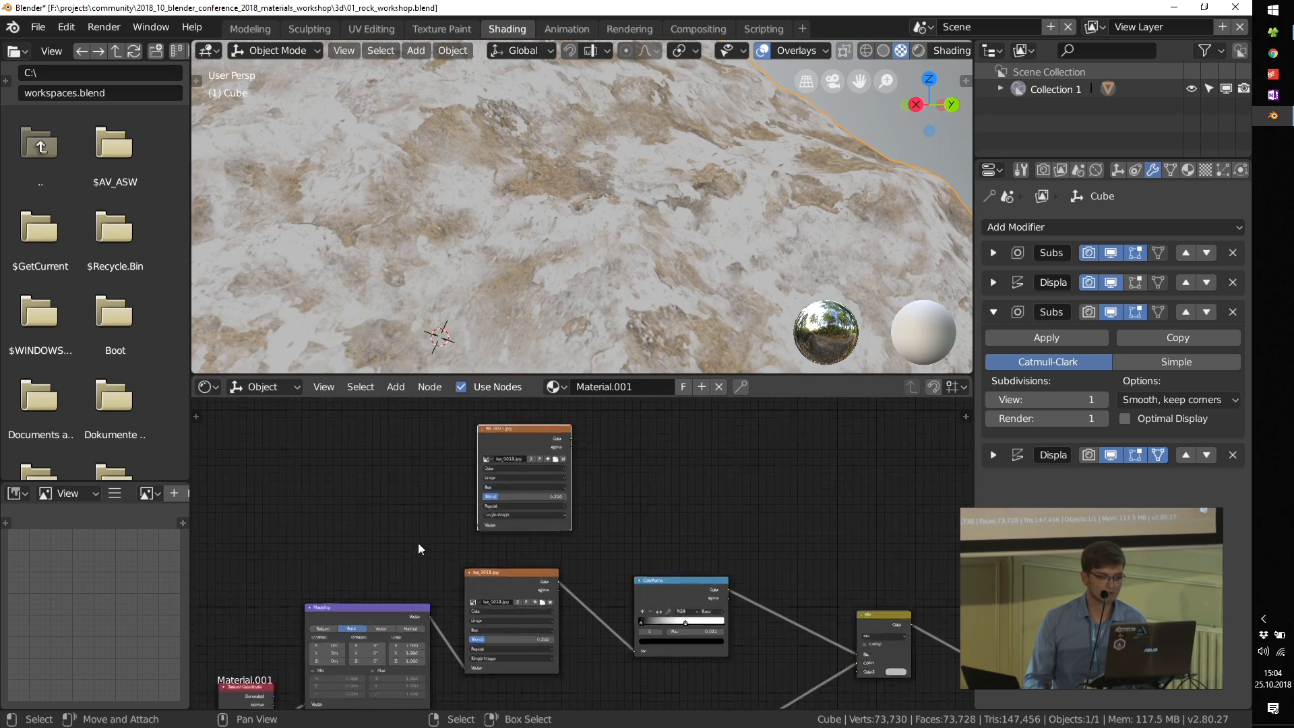
{"action": "left_click_drag", "start_coordinate": [431, 622], "coordinate": [481, 524]}
{"action": "scroll", "coordinate": [515, 492], "scroll_direction": "up", "scroll_amount": 2}
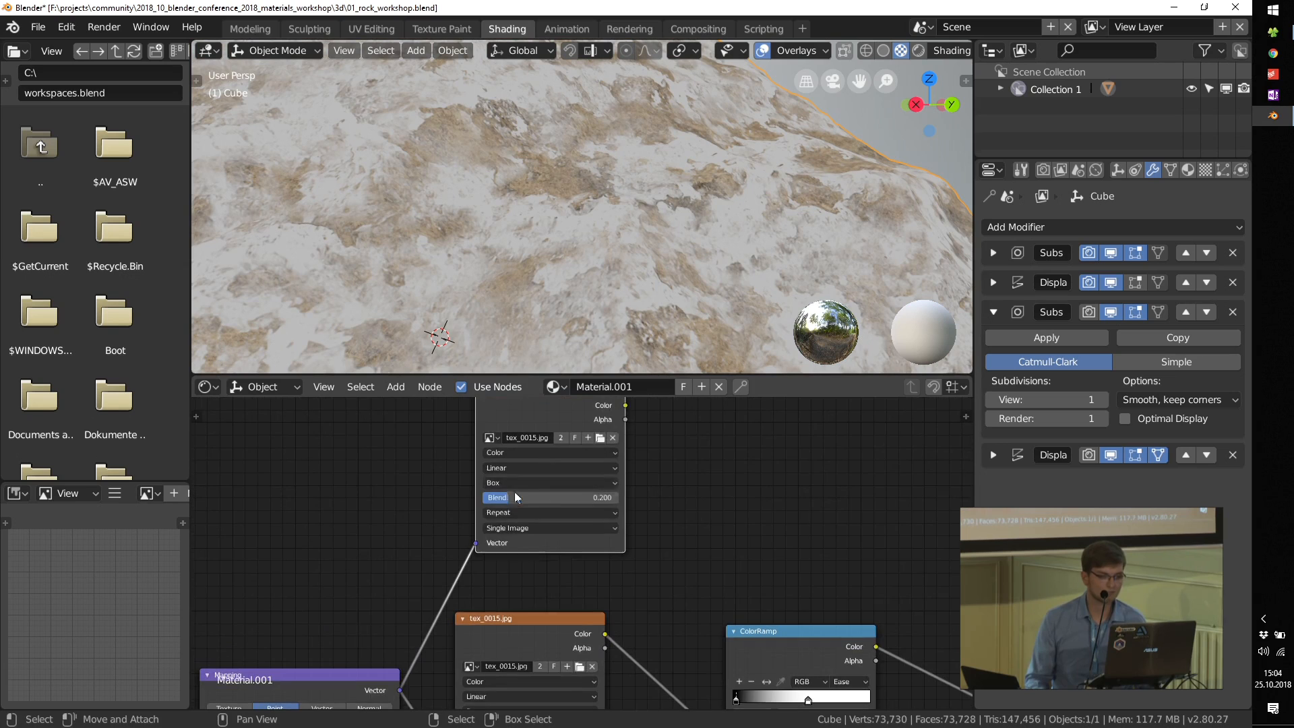
Step: Replace the duplicated node's image with moss_01.png from the tex folder
{"action": "scroll", "coordinate": [531, 501], "scroll_direction": "up", "scroll_amount": 2}
{"action": "left_click", "coordinate": [615, 501]}
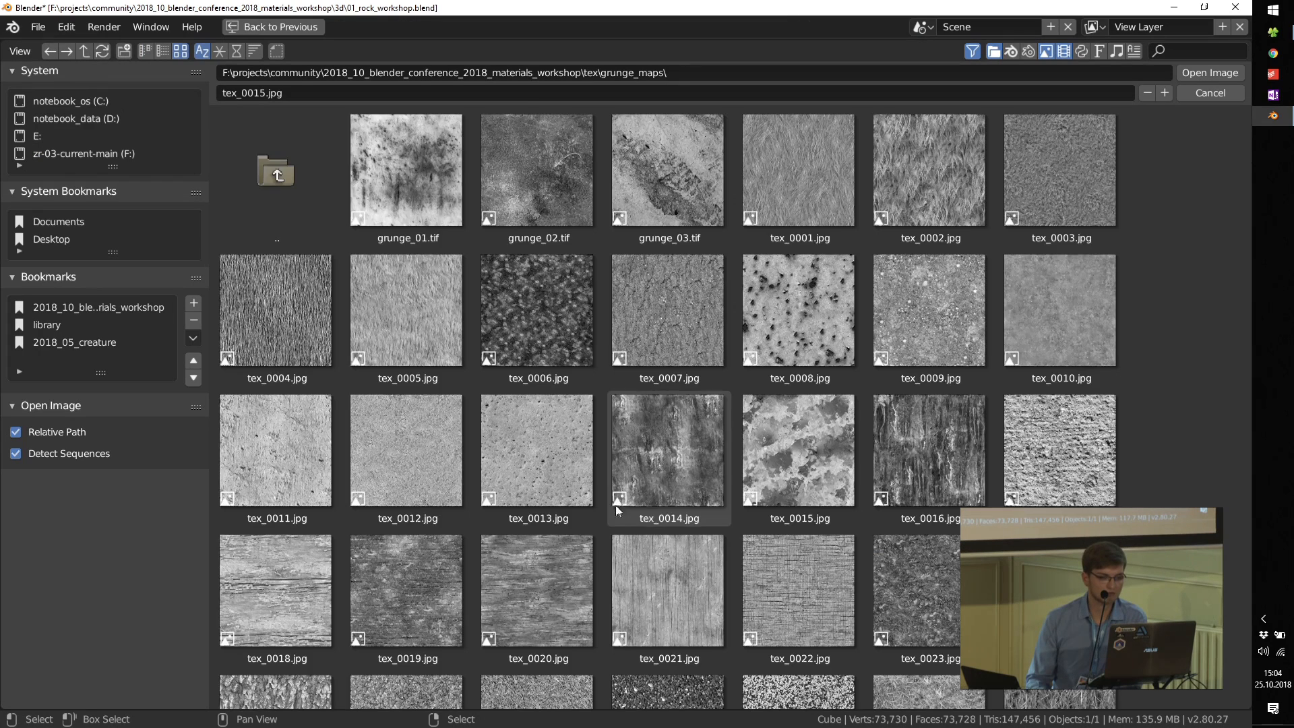
{"action": "left_click", "coordinate": [246, 187]}
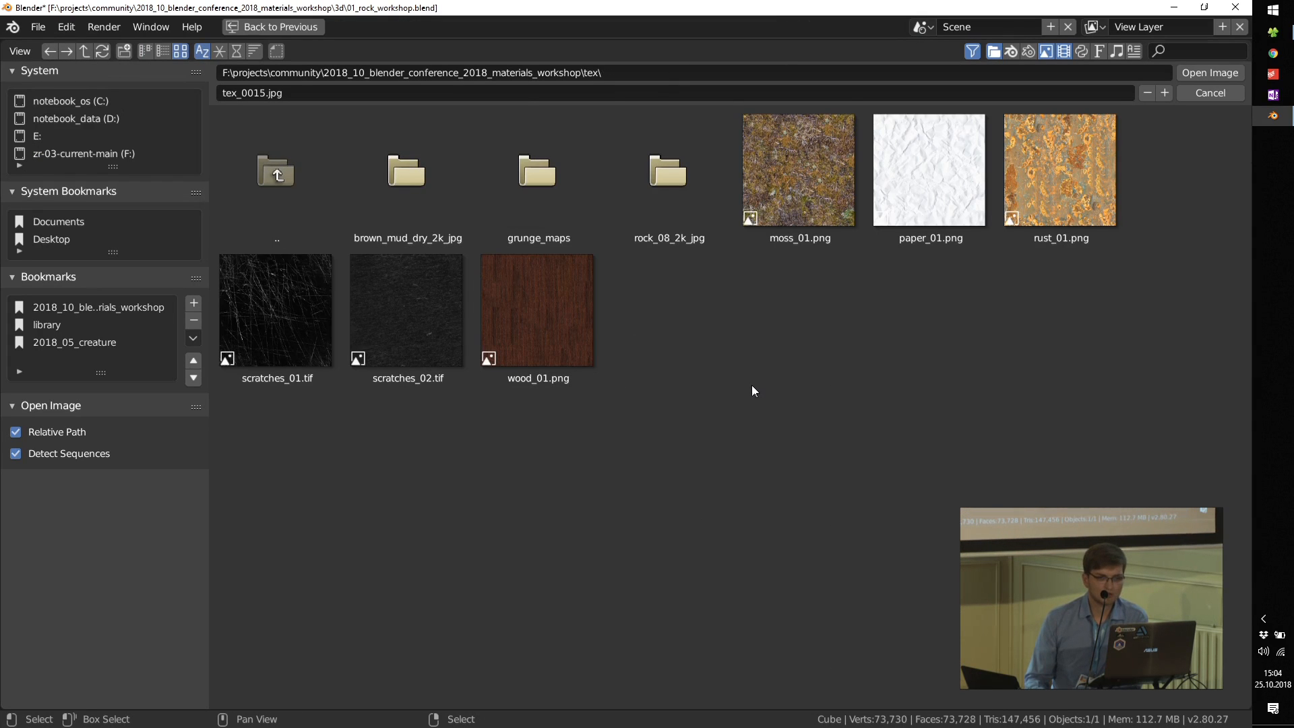
{"action": "double_click", "coordinate": [793, 182]}
{"action": "scroll", "coordinate": [572, 444], "scroll_direction": "down", "scroll_amount": 4}
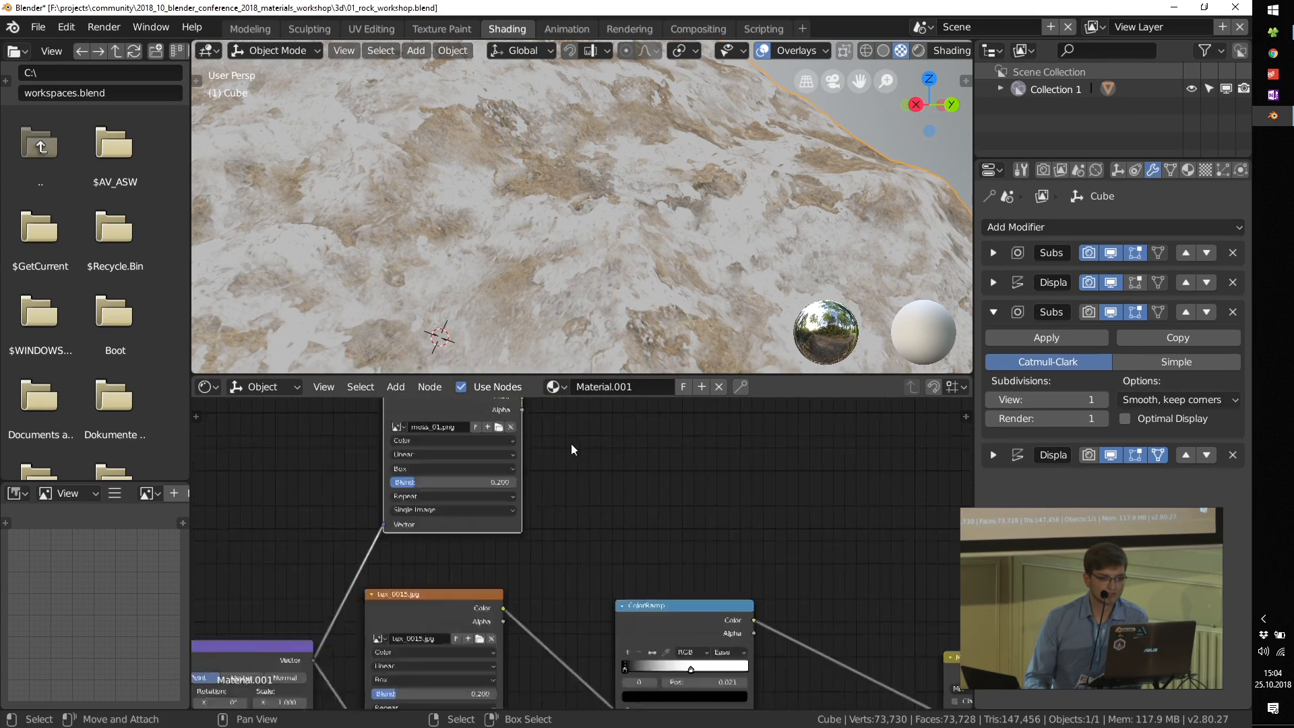
Step: Link the moss_01.png node's Color output to the Mix node's Color2 input
{"action": "middle_click_drag", "start_coordinate": [594, 456], "coordinate": [570, 460]}
{"action": "left_click_drag", "start_coordinate": [495, 424], "coordinate": [507, 432]}
{"action": "left_click_drag", "start_coordinate": [752, 666], "coordinate": [780, 658]}
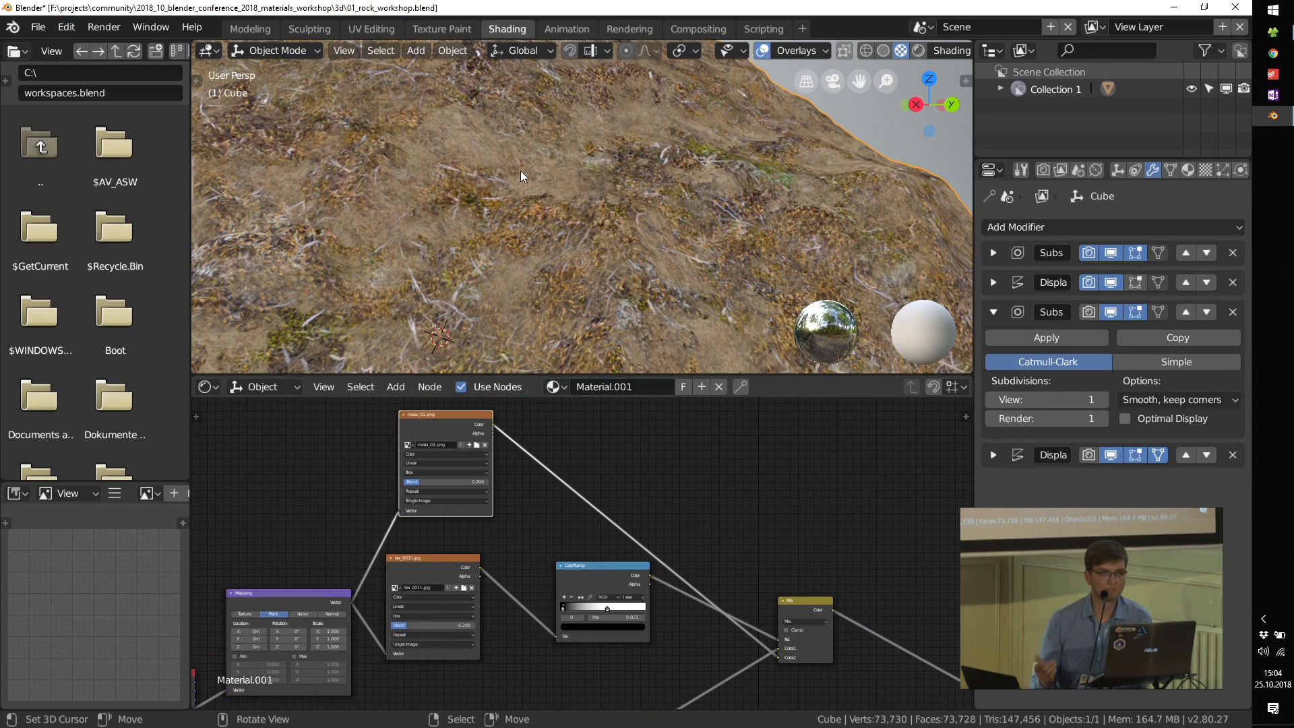
Step: Reposition the Principled BSDF and the roughness ColorRamp, and link the Mix node's Color output to that ColorRamp's Fac
{"action": "middle_click_drag", "start_coordinate": [784, 520], "coordinate": [573, 484]}
{"action": "middle_click_drag", "start_coordinate": [489, 587], "coordinate": [551, 581]}
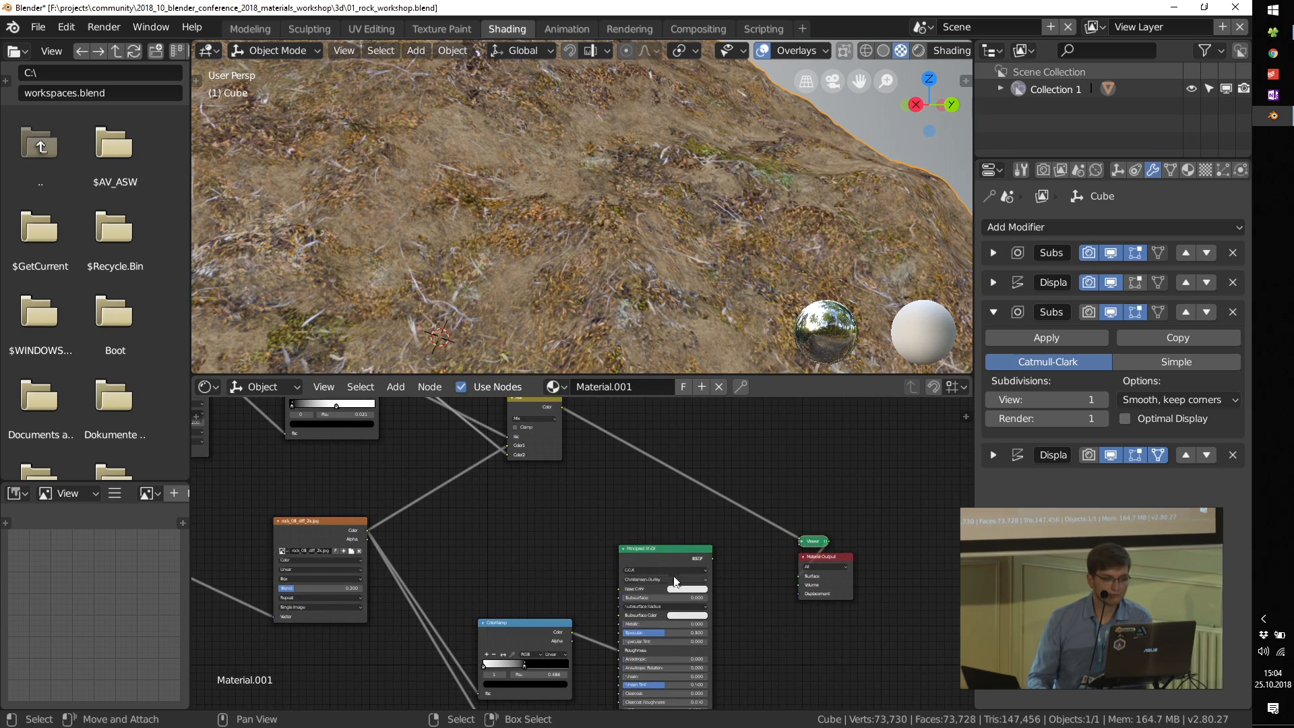
{"action": "left_click_drag", "start_coordinate": [687, 544], "coordinate": [740, 517]}
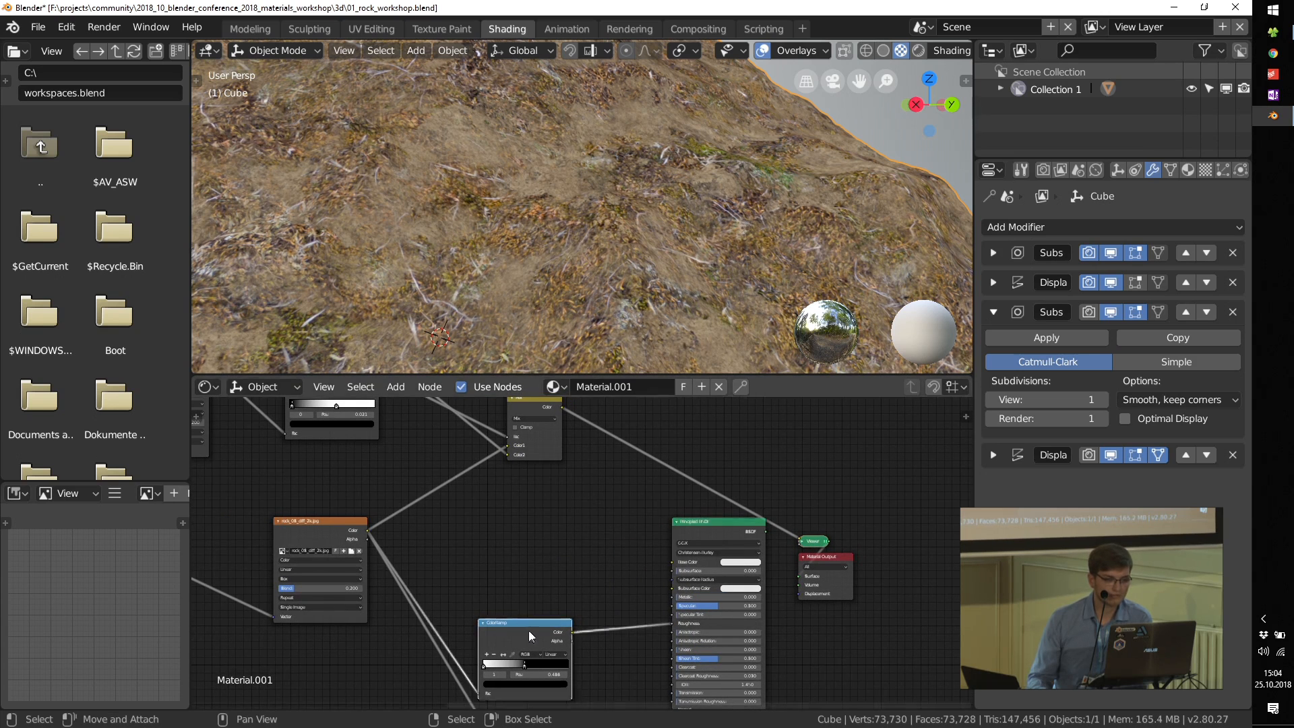
{"action": "left_click_drag", "start_coordinate": [528, 629], "coordinate": [581, 531]}
{"action": "middle_click_drag", "start_coordinate": [593, 451], "coordinate": [545, 489]}
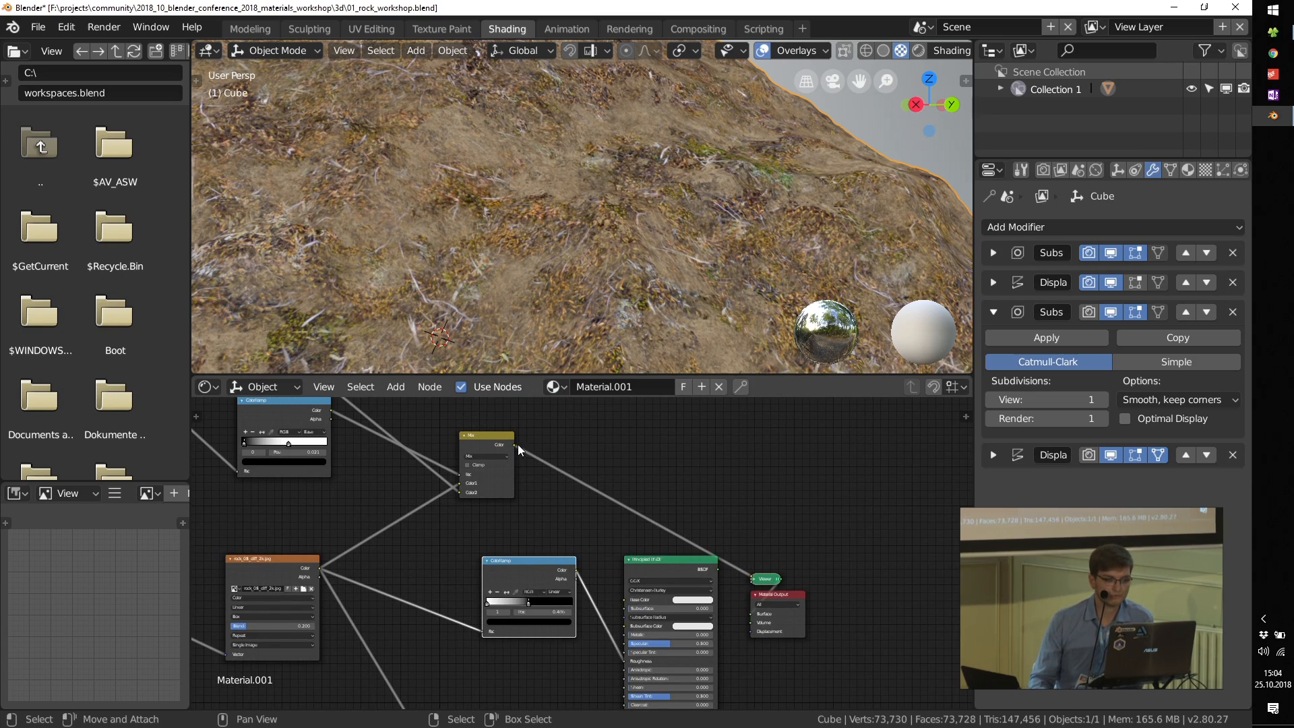
{"action": "left_click_drag", "start_coordinate": [515, 446], "coordinate": [536, 644]}
Step: Feed the Mix node's Color output into the Bump node's Height and place the Bump node below the roughness ColorRamp
{"action": "left_click_drag", "start_coordinate": [514, 446], "coordinate": [539, 435]}
{"action": "scroll", "coordinate": [488, 635], "scroll_direction": "down", "scroll_amount": 3}
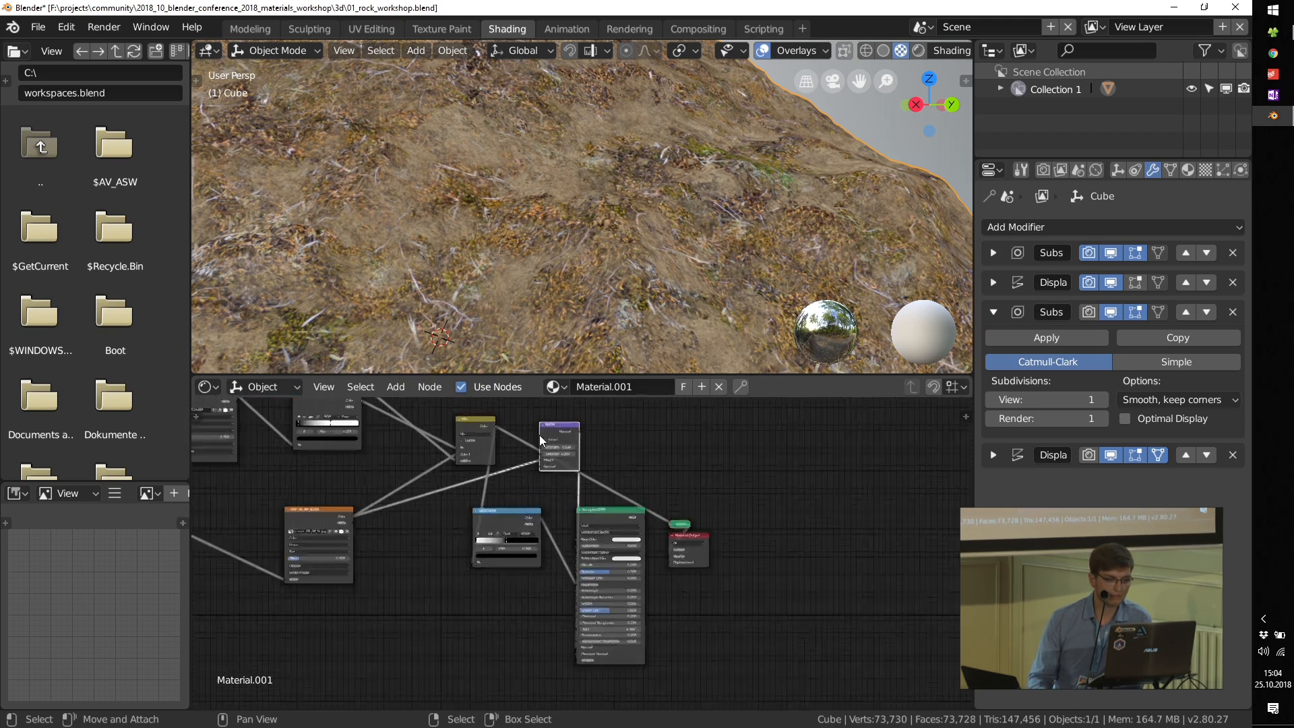
{"action": "scroll", "coordinate": [537, 436], "scroll_direction": "up", "scroll_amount": 3}
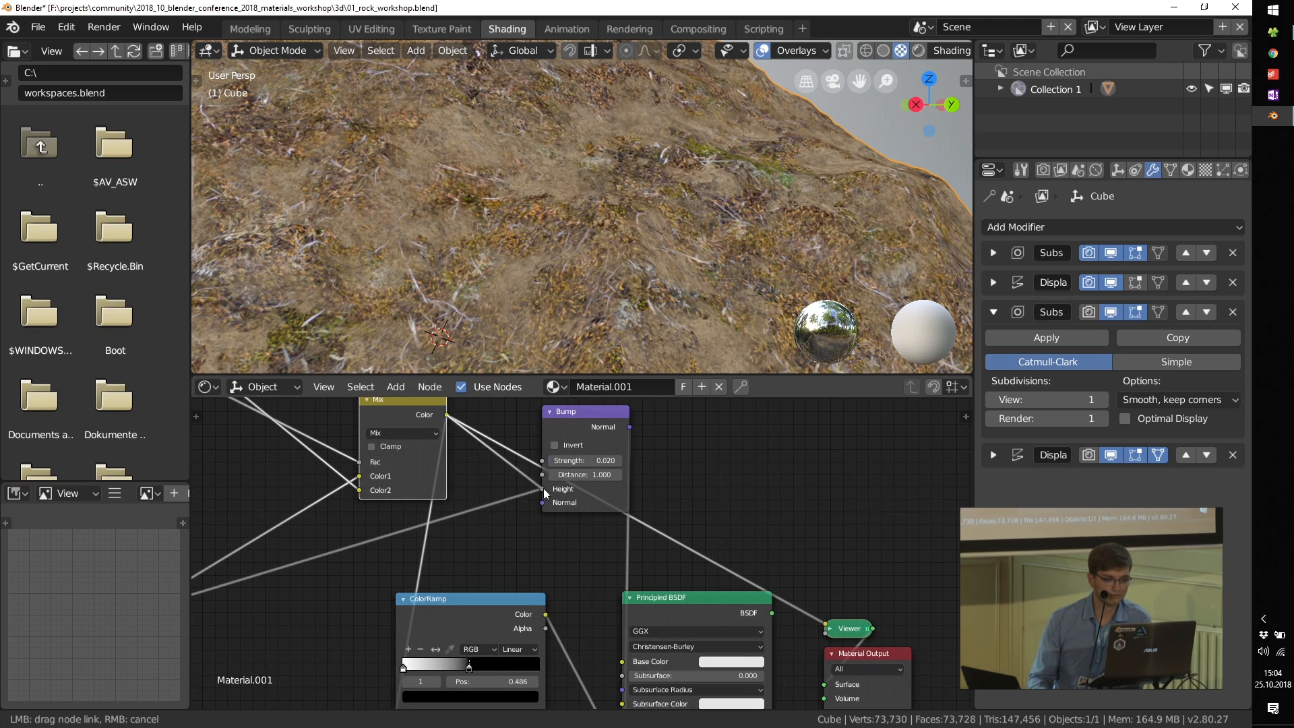
{"action": "scroll", "coordinate": [591, 495], "scroll_direction": "down", "scroll_amount": 3}
{"action": "left_click_drag", "start_coordinate": [587, 452], "coordinate": [524, 680]}
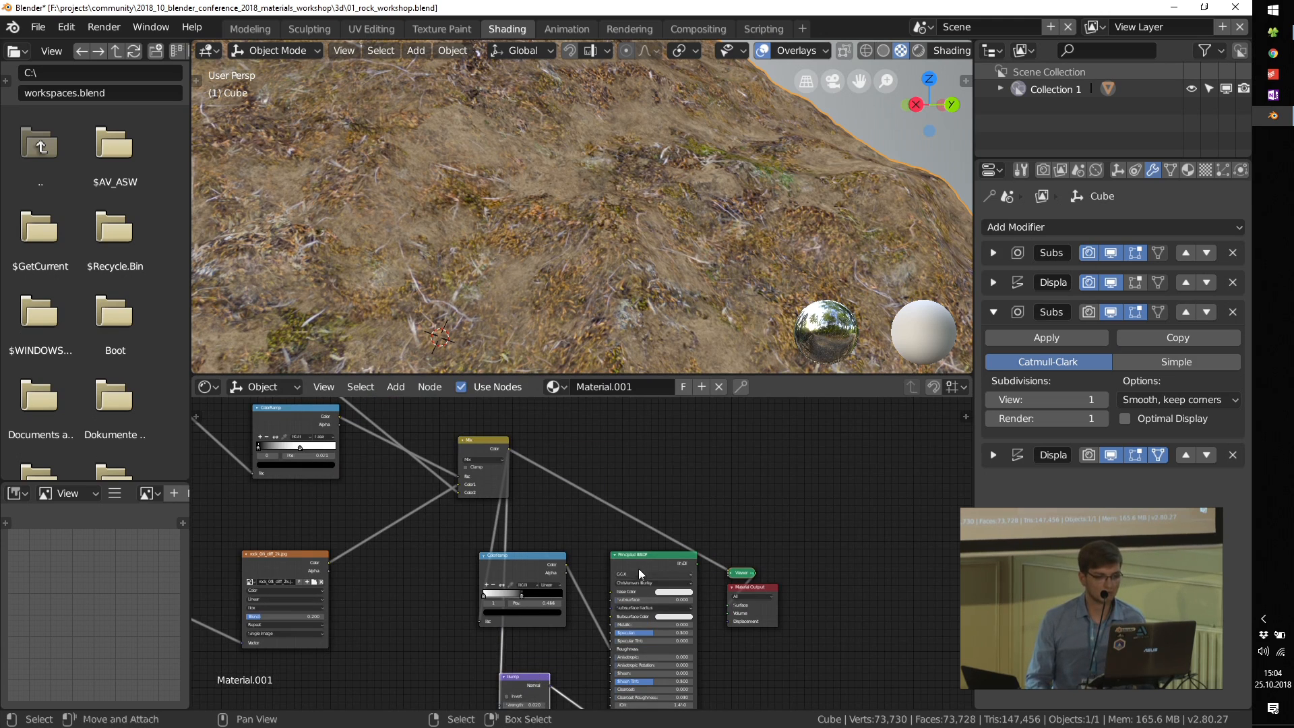
Step: Connect the Principled BSDF to the Material Output and link the Mix node's Color output to the shader's Base Color
{"action": "left_click", "coordinate": [641, 561], "text": "ctrl+shift"}
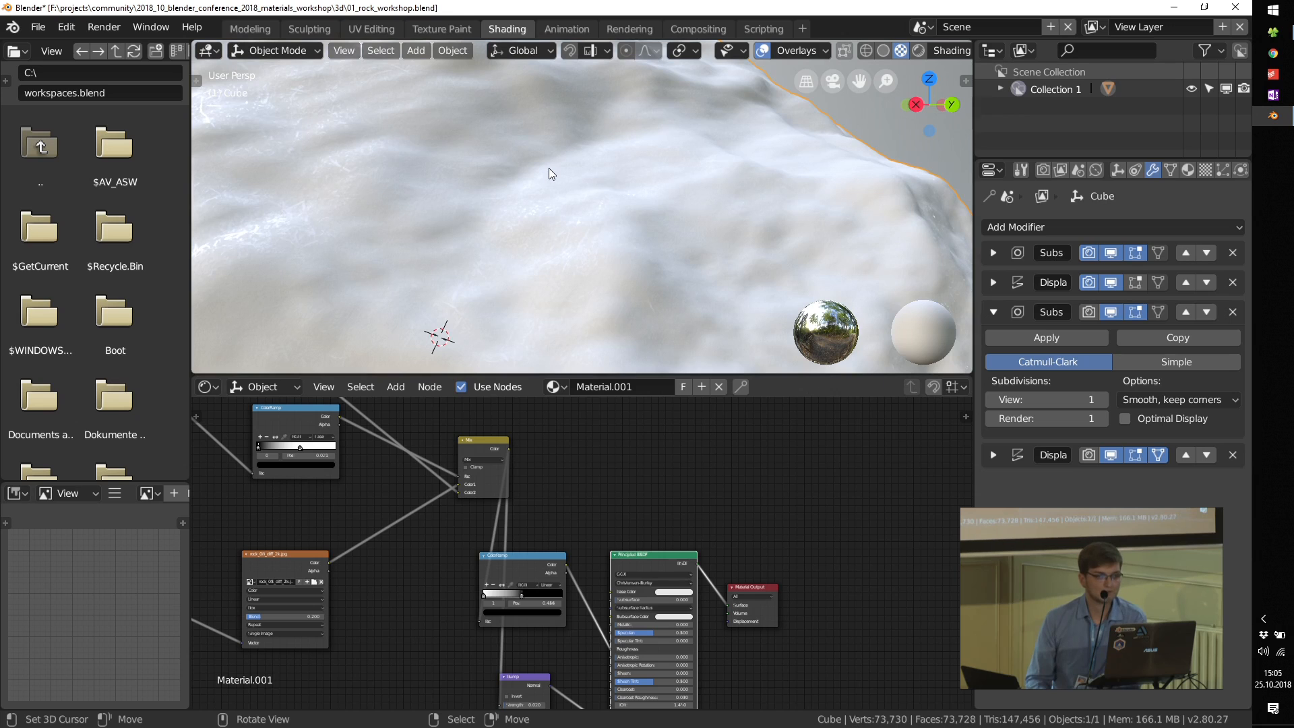
{"action": "scroll", "coordinate": [548, 168], "scroll_direction": "down", "scroll_amount": 4}
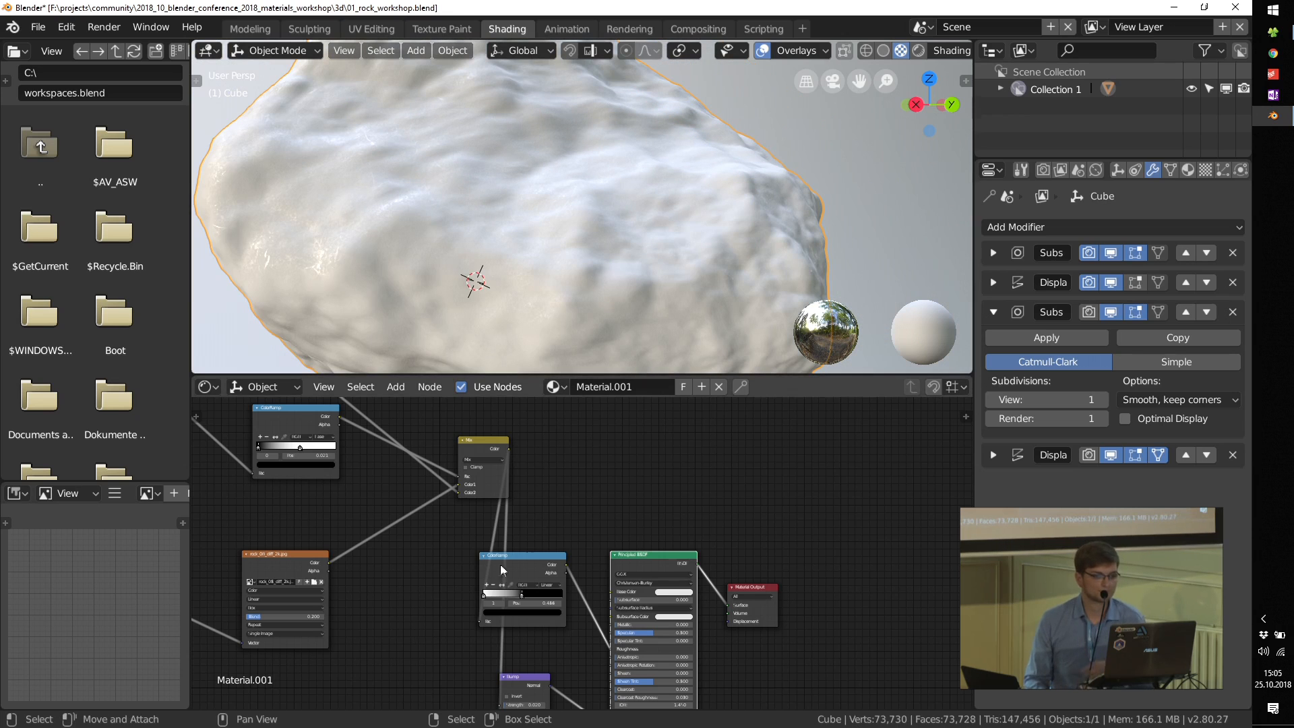
{"action": "scroll", "coordinate": [500, 564], "scroll_direction": "up", "scroll_amount": 2}
{"action": "scroll", "coordinate": [632, 604], "scroll_direction": "up", "scroll_amount": 1}
{"action": "left_click", "coordinate": [498, 536], "text": "ctrl+shift"}
{"action": "left_click", "coordinate": [757, 524], "text": "ctrl+shift"}
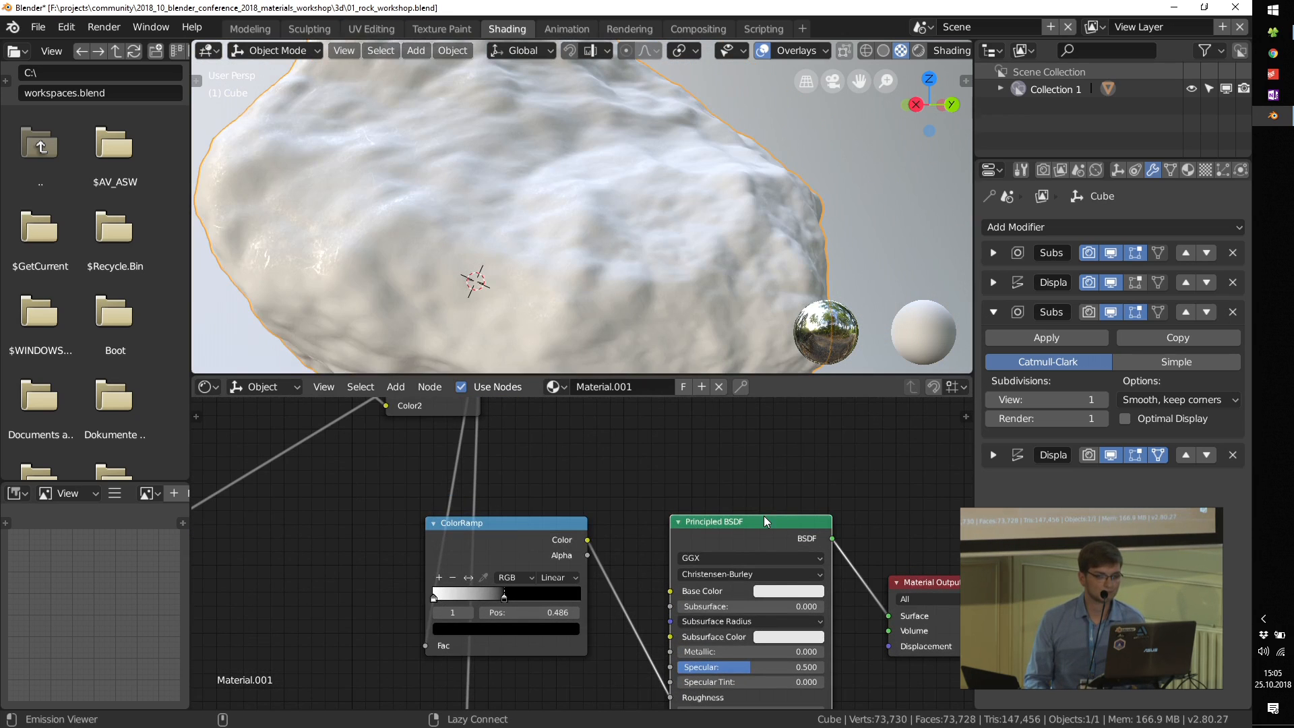
{"action": "middle_click_drag", "start_coordinate": [546, 478], "coordinate": [594, 582]}
{"action": "scroll", "coordinate": [564, 526], "scroll_direction": "down", "scroll_amount": 4}
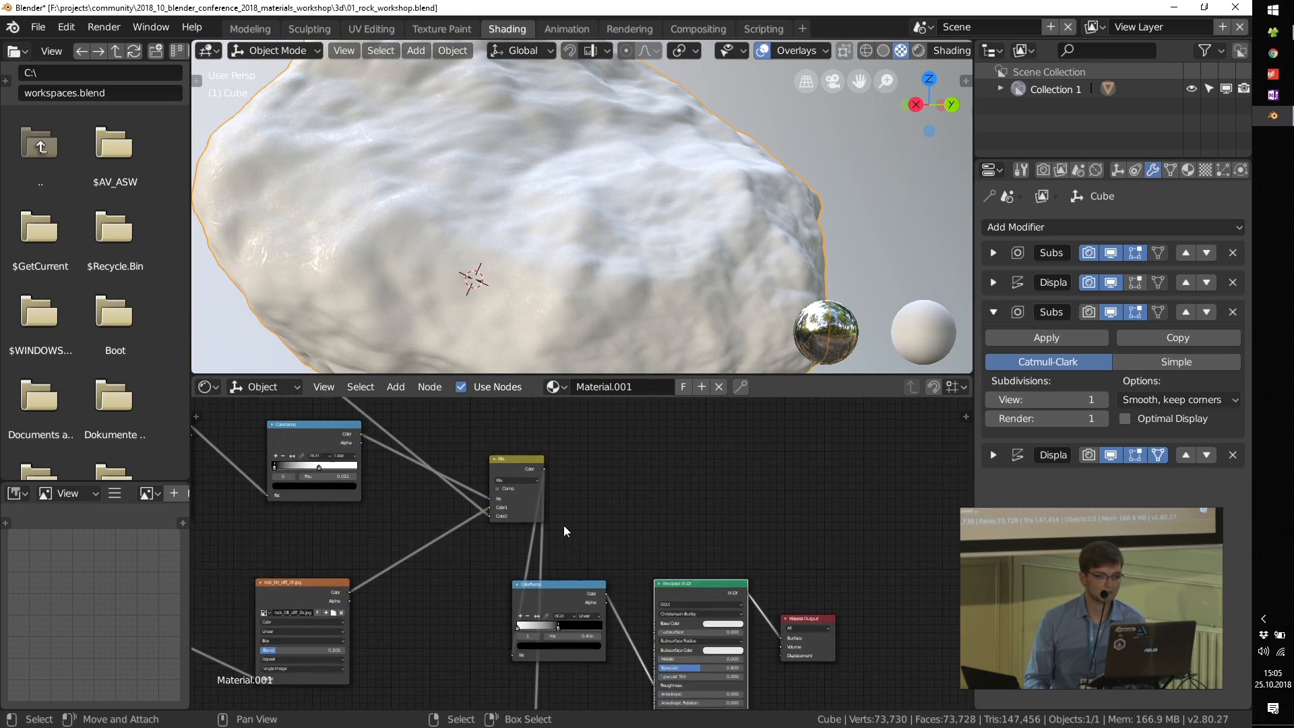
{"action": "scroll", "coordinate": [622, 602], "scroll_direction": "up", "scroll_amount": 2}
{"action": "scroll", "coordinate": [621, 600], "scroll_direction": "up", "scroll_amount": 1}
{"action": "left_click_drag", "start_coordinate": [523, 433], "coordinate": [663, 629]}
{"action": "middle_click_drag", "start_coordinate": [510, 187], "coordinate": [431, 191]}
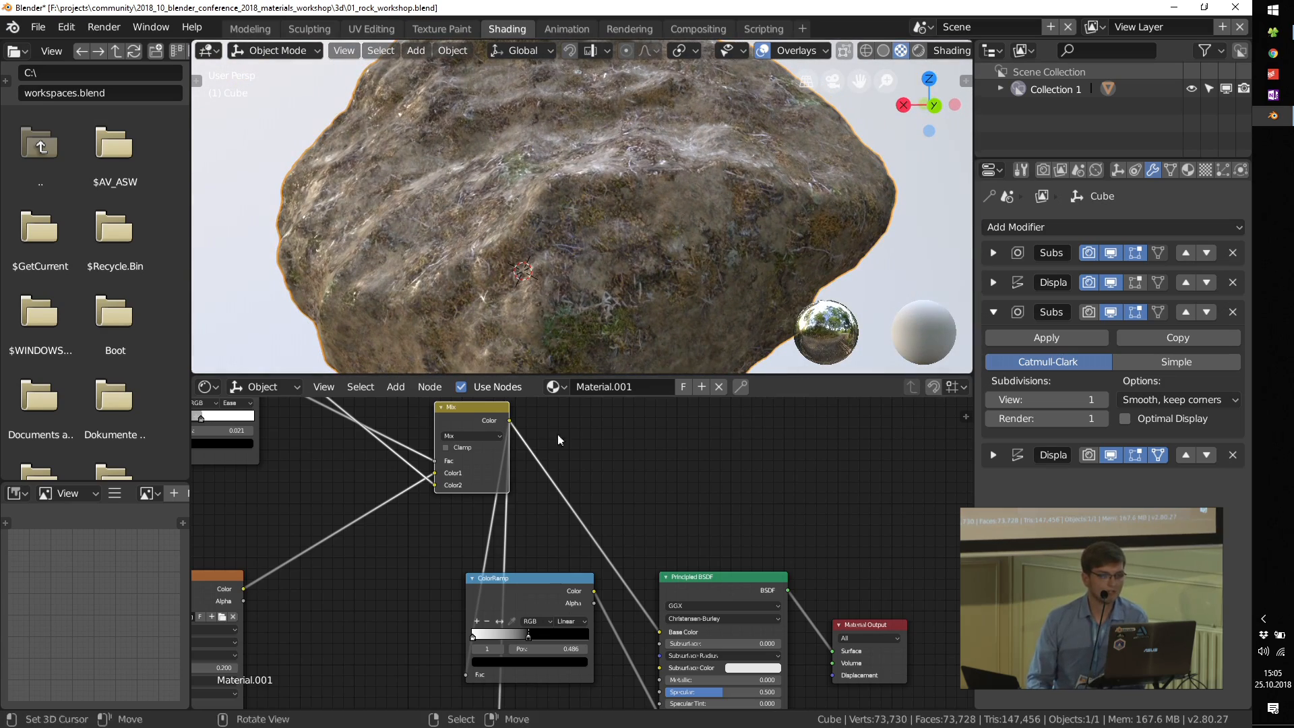
Step: Set the black stop of the roughness ColorRamp to position 0.419
{"action": "scroll", "coordinate": [524, 624], "scroll_direction": "up", "scroll_amount": 3}
{"action": "mouse_move", "coordinate": [530, 651]}
{"action": "left_mouse_down"}
{"action": "mouse_move", "coordinate": [446, 651]}
{"action": "mouse_move", "coordinate": [514, 651]}
{"action": "left_mouse_up"}
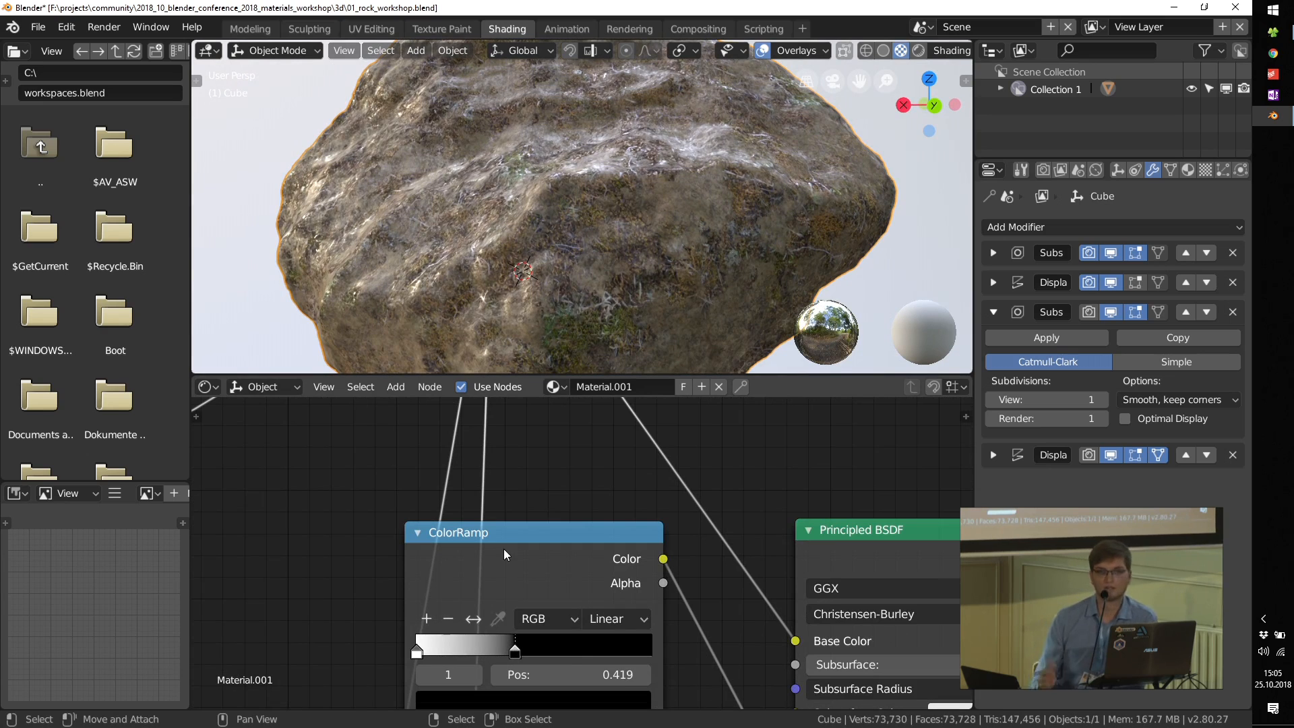
Step: Move the Material Output, Principled BSDF and roughness ColorRamp farther away from the Mix node to free up space
{"action": "scroll", "coordinate": [509, 504], "scroll_direction": "down", "scroll_amount": 5}
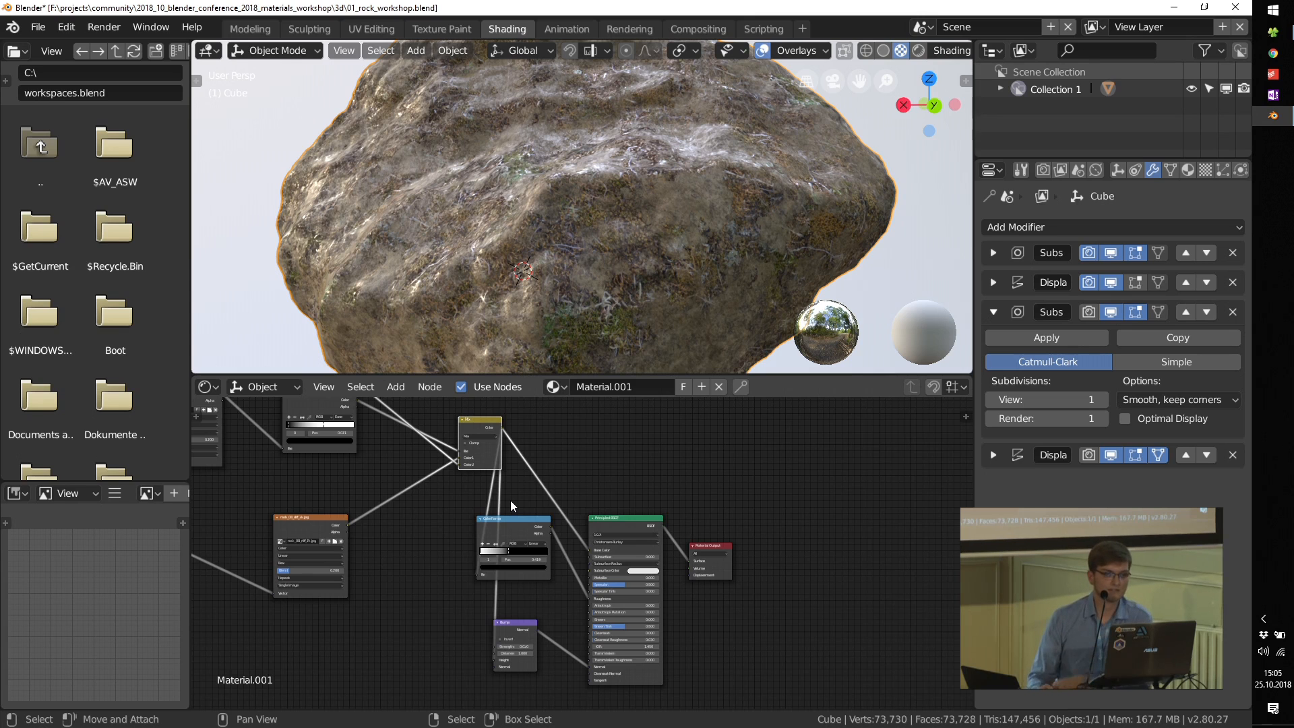
{"action": "scroll", "coordinate": [438, 528], "scroll_direction": "down", "scroll_amount": 5}
{"action": "middle_click_drag", "start_coordinate": [378, 529], "coordinate": [456, 558]}
{"action": "scroll", "coordinate": [457, 548], "scroll_direction": "up", "scroll_amount": 3}
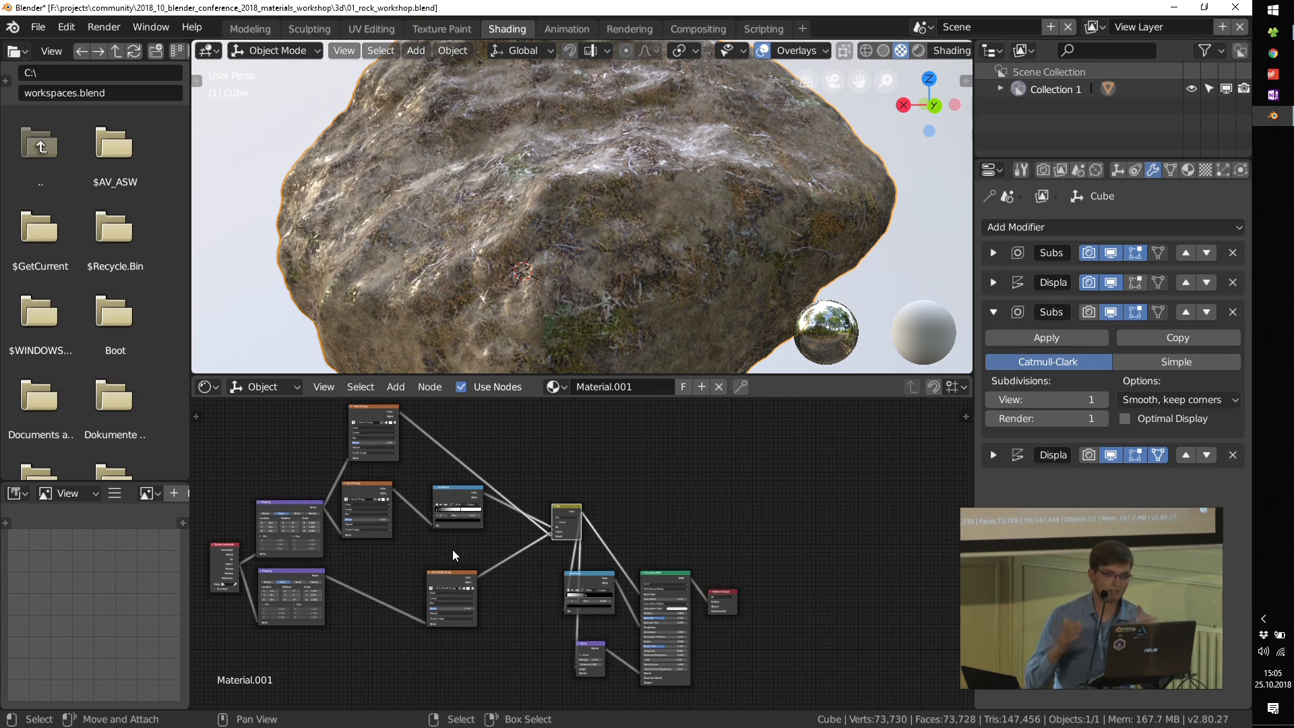
{"action": "scroll", "coordinate": [442, 527], "scroll_direction": "up", "scroll_amount": 4}
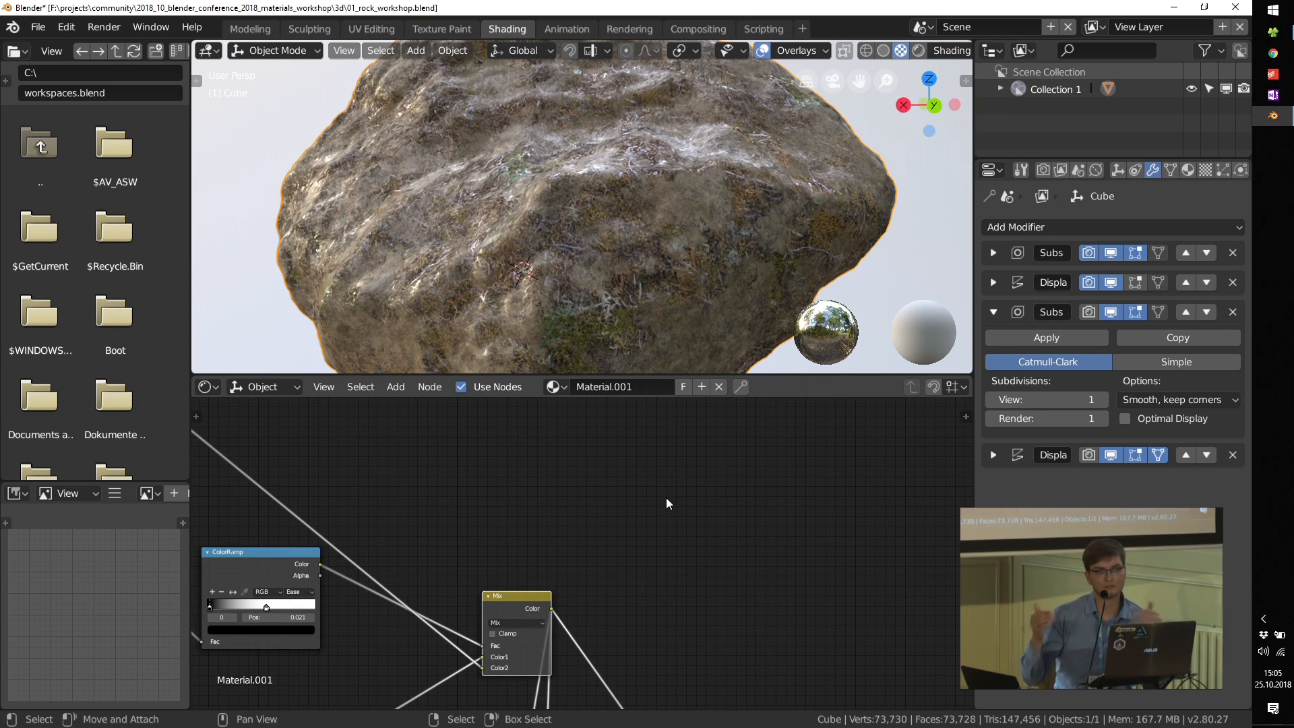
{"action": "scroll", "coordinate": [626, 512], "scroll_direction": "down", "scroll_amount": 3}
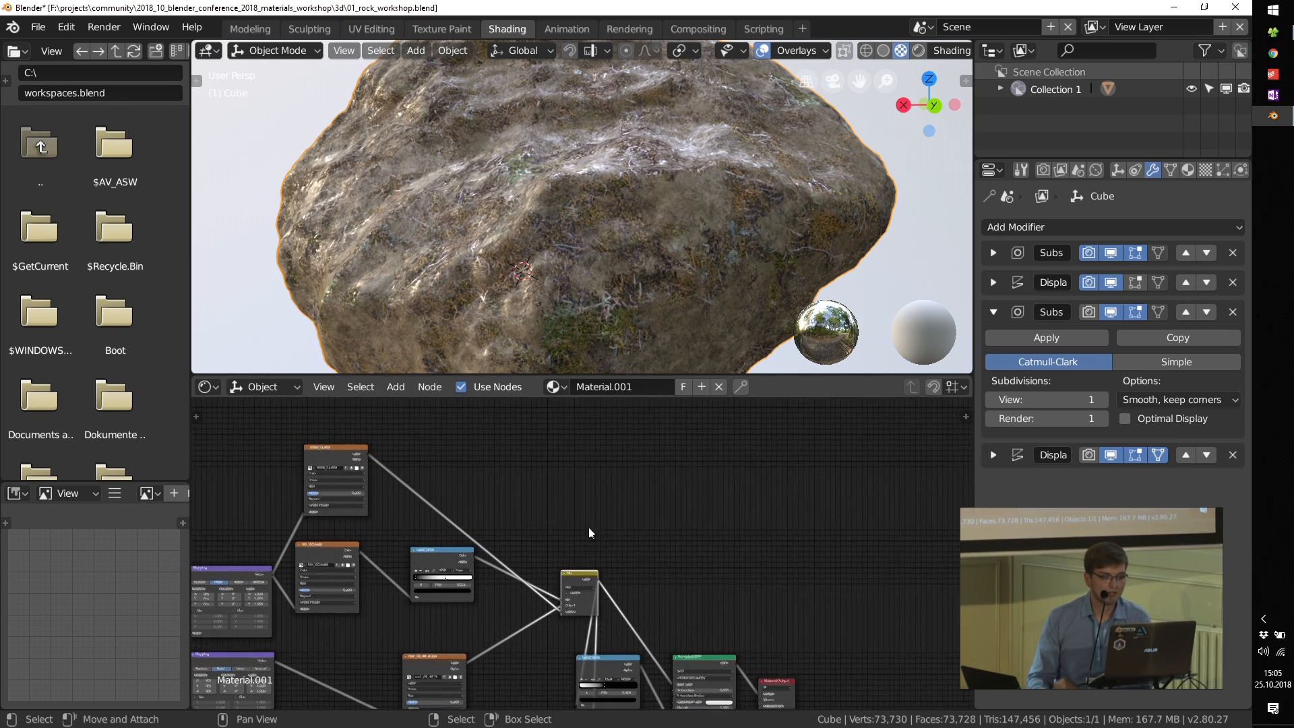
{"action": "middle_click_drag", "start_coordinate": [679, 610], "coordinate": [621, 568]}
{"action": "left_click_drag", "start_coordinate": [708, 643], "coordinate": [831, 460]}
{"action": "left_click_drag", "start_coordinate": [648, 624], "coordinate": [744, 500]}
{"action": "left_click_drag", "start_coordinate": [568, 621], "coordinate": [650, 547]}
Step: Duplicate the Texture Coordinate node and place the copy in the empty area above the Mix node
{"action": "middle_click_drag", "start_coordinate": [464, 472], "coordinate": [506, 568]}
{"action": "scroll", "coordinate": [474, 497], "scroll_direction": "up", "scroll_amount": 1}
{"action": "middle_click_drag", "start_coordinate": [362, 588], "coordinate": [412, 471]}
{"action": "left_click", "coordinate": [267, 635]}
{"action": "key", "text": "shift+d"}
{"action": "left_click", "coordinate": [652, 429]}
{"action": "middle_click_drag", "start_coordinate": [652, 430], "coordinate": [483, 549]}
{"action": "scroll", "coordinate": [479, 531], "scroll_direction": "up", "scroll_amount": 11}
{"action": "left_click_drag", "start_coordinate": [479, 530], "coordinate": [357, 441]}
{"action": "scroll", "coordinate": [588, 514], "scroll_direction": "up", "scroll_amount": 1}
{"action": "middle_click_drag", "start_coordinate": [583, 515], "coordinate": [523, 519]}
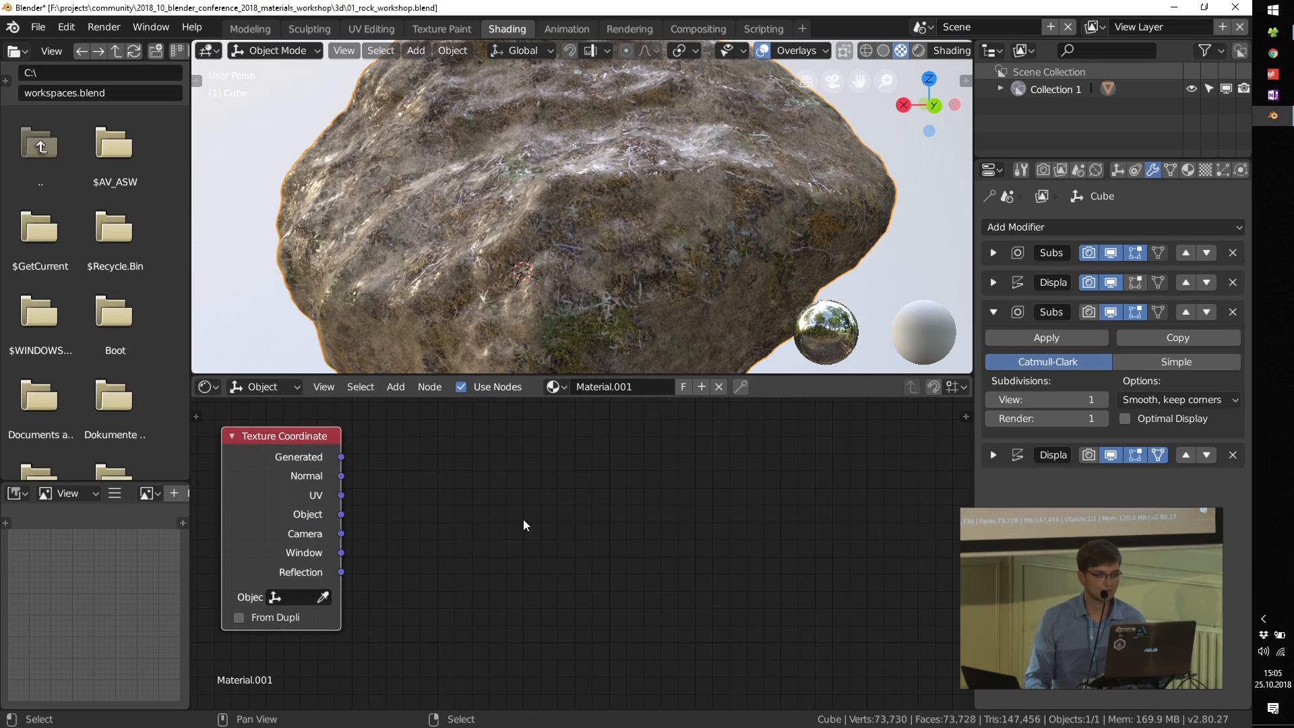
Step: Add a Separate RGB node and link the duplicated Texture Coordinate's Normal output to its Image input
{"action": "key", "text": "shift+a"}
{"action": "mouse_move", "coordinate": [522, 520]}
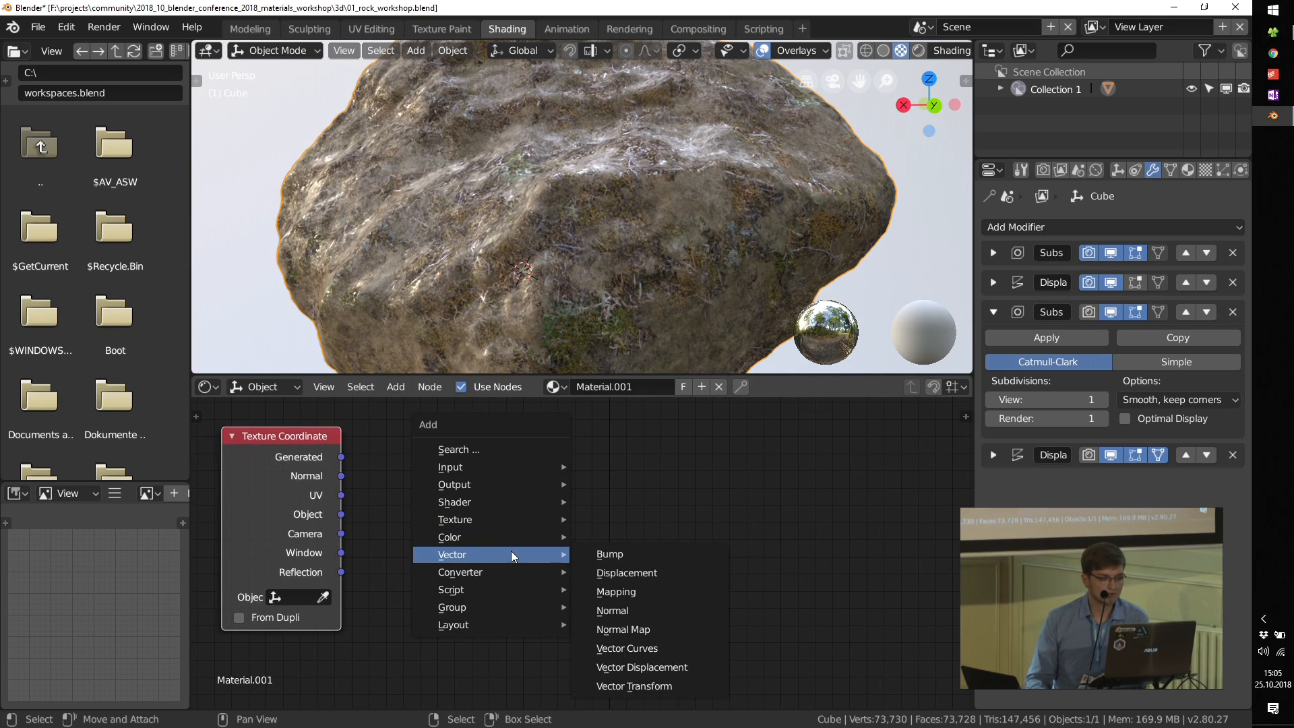
{"action": "mouse_move", "coordinate": [515, 575]}
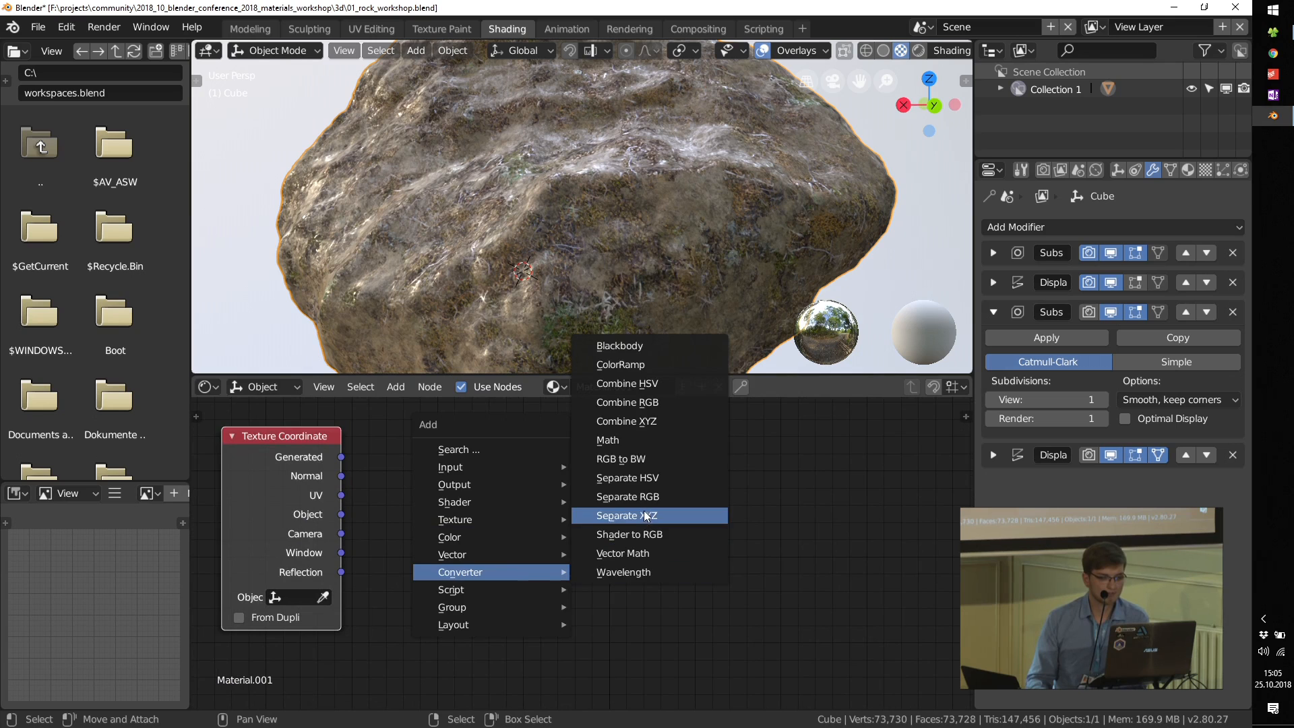
{"action": "left_click", "coordinate": [627, 497]}
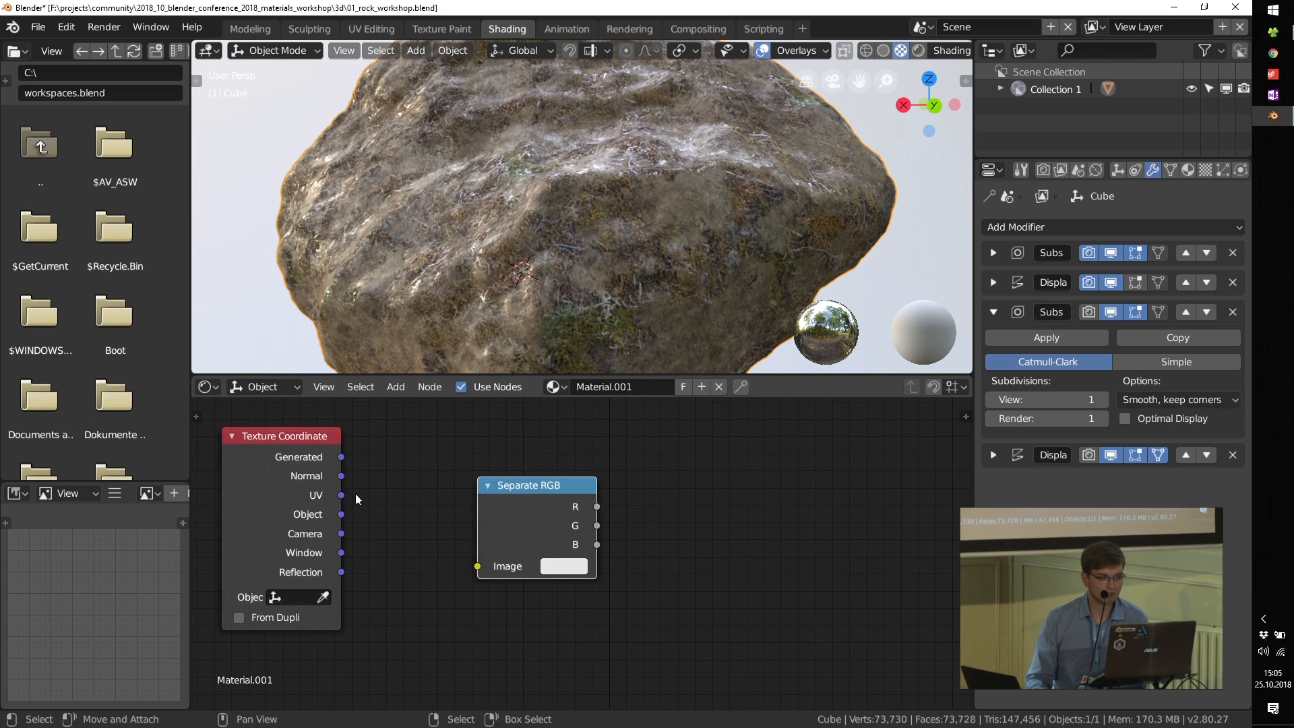
{"action": "left_click_drag", "start_coordinate": [468, 562], "coordinate": [495, 561]}
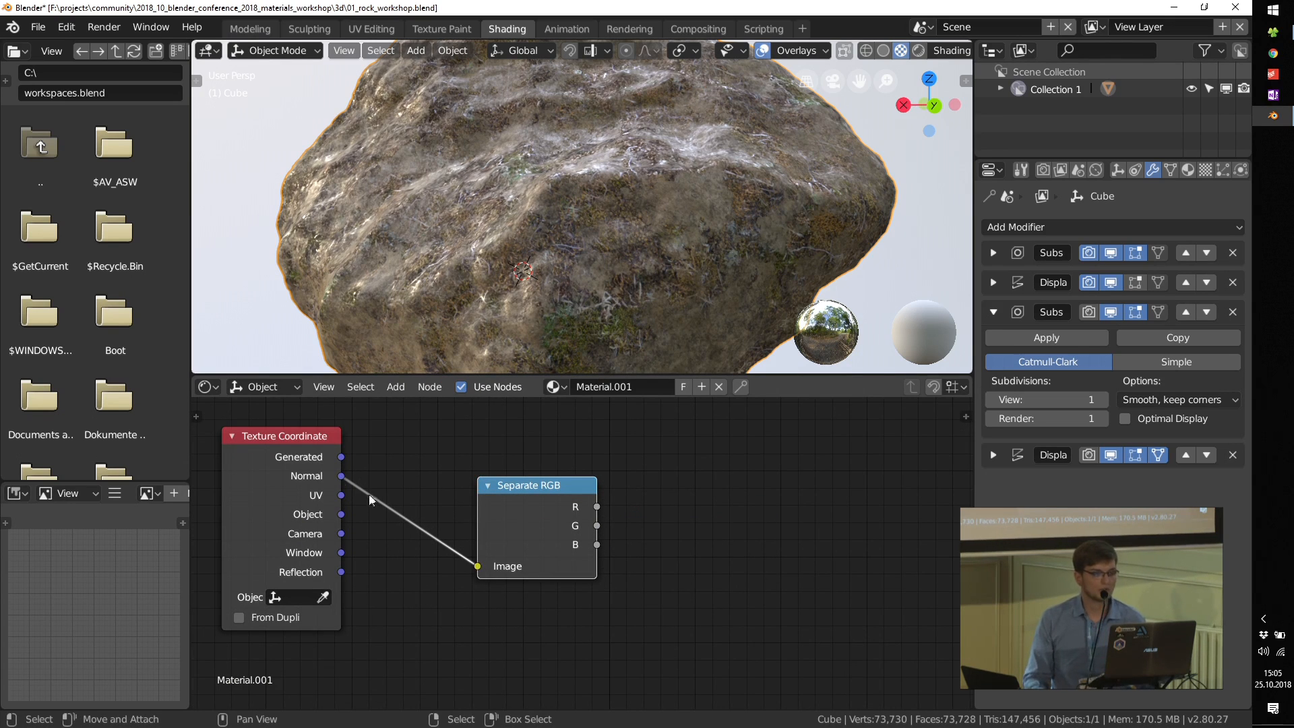
Step: Preview the Texture Coordinate node's Normal output on the rock and examine it from several sides
{"action": "left_click", "coordinate": [289, 451], "text": "ctrl+shift"}
{"action": "left_click", "coordinate": [285, 448], "text": "ctrl+shift"}
{"action": "scroll", "coordinate": [671, 182], "scroll_direction": "down", "scroll_amount": 2}
{"action": "middle_click_drag", "start_coordinate": [682, 221], "coordinate": [629, 232]}
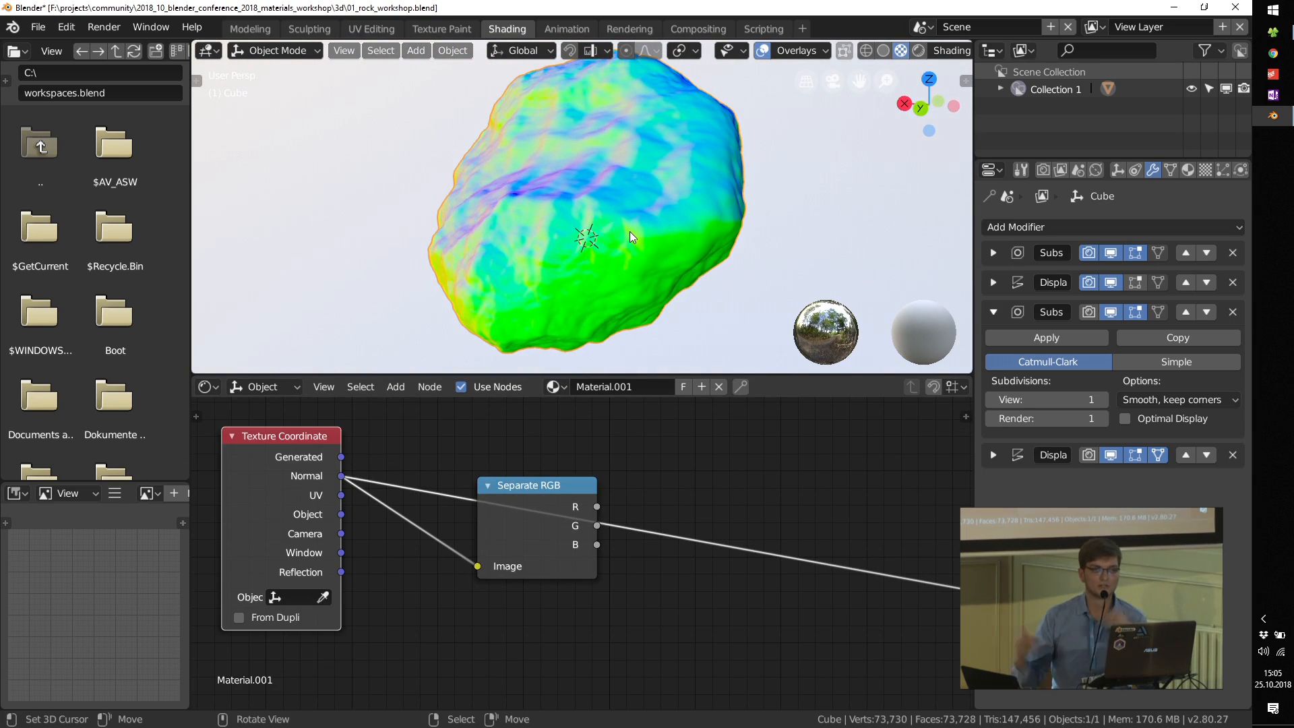
{"action": "middle_click_drag", "start_coordinate": [759, 261], "coordinate": [604, 487]}
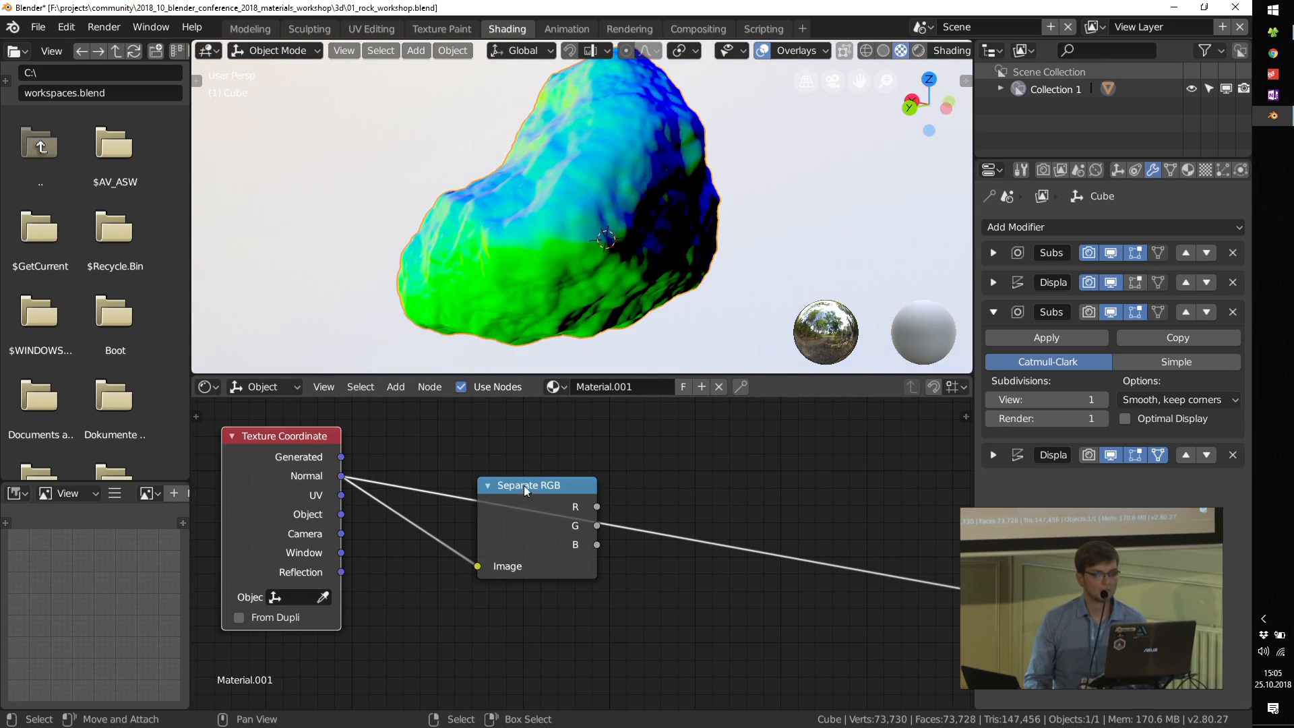
Step: Preview the Separate RGB node's B channel on the rock and examine the mask from another side
{"action": "left_click", "coordinate": [545, 488], "text": "ctrl+shift"}
{"action": "left_click", "coordinate": [546, 488], "text": "ctrl+shift"}
{"action": "left_click", "coordinate": [544, 488], "text": "ctrl+shift"}
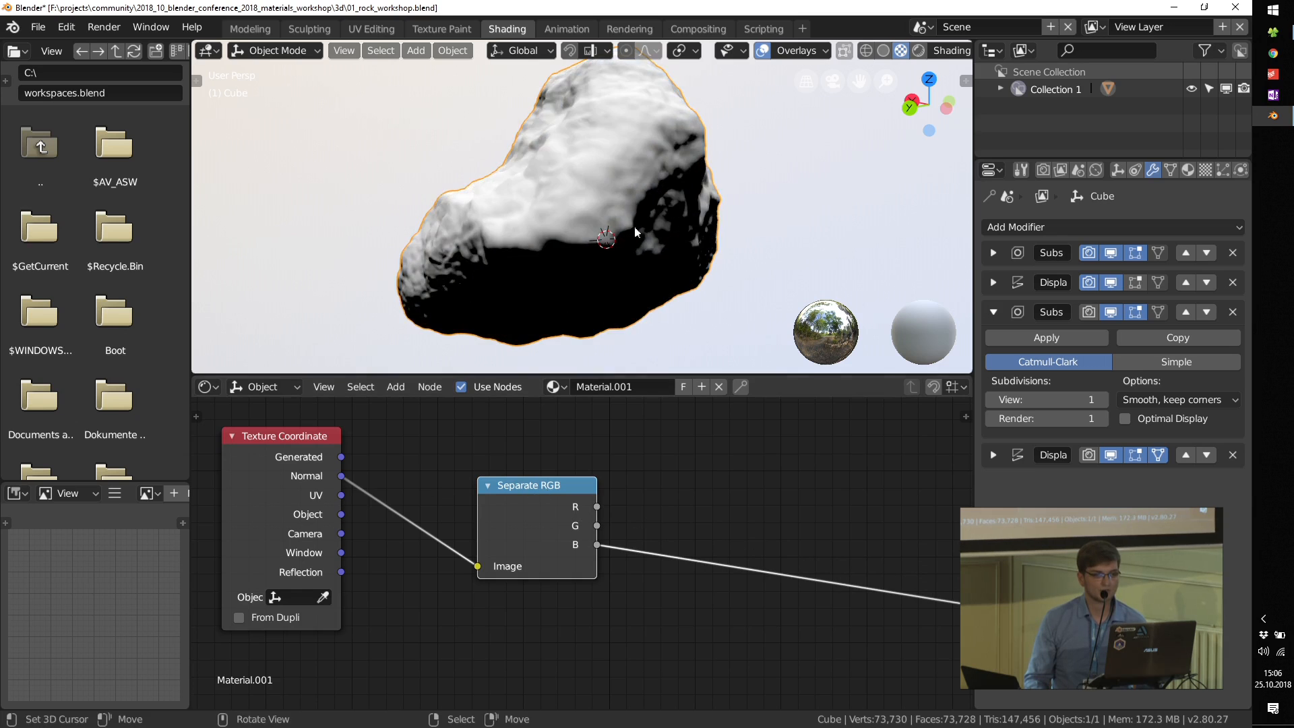
{"action": "mouse_move", "coordinate": [640, 243]}
{"action": "middle_mouse_down"}
{"action": "mouse_move", "coordinate": [426, 221]}
{"action": "mouse_move", "coordinate": [331, 238]}
{"action": "mouse_move", "coordinate": [428, 268]}
{"action": "middle_mouse_up"}
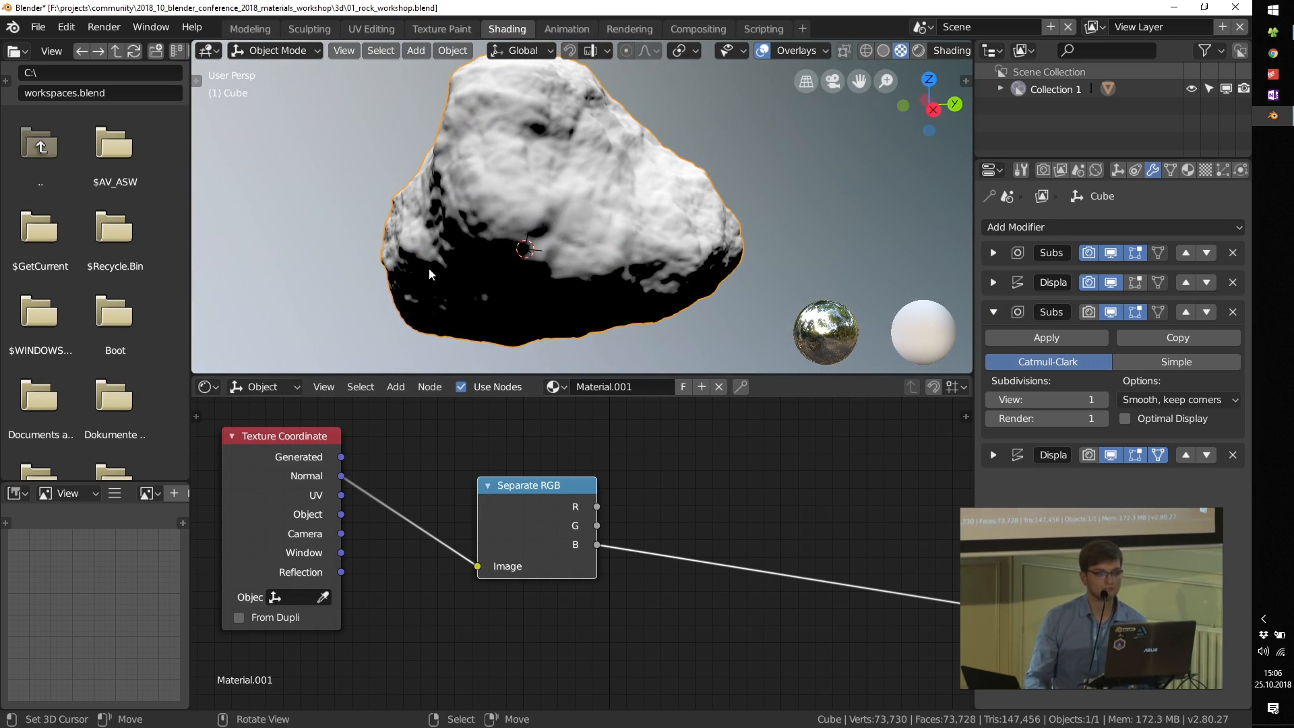
Step: Try an Invert node after the Separate RGB node's B output, and delete it while keeping the link
{"action": "middle_click_drag", "start_coordinate": [751, 537], "coordinate": [623, 495]}
{"action": "key", "text": "shift+a"}
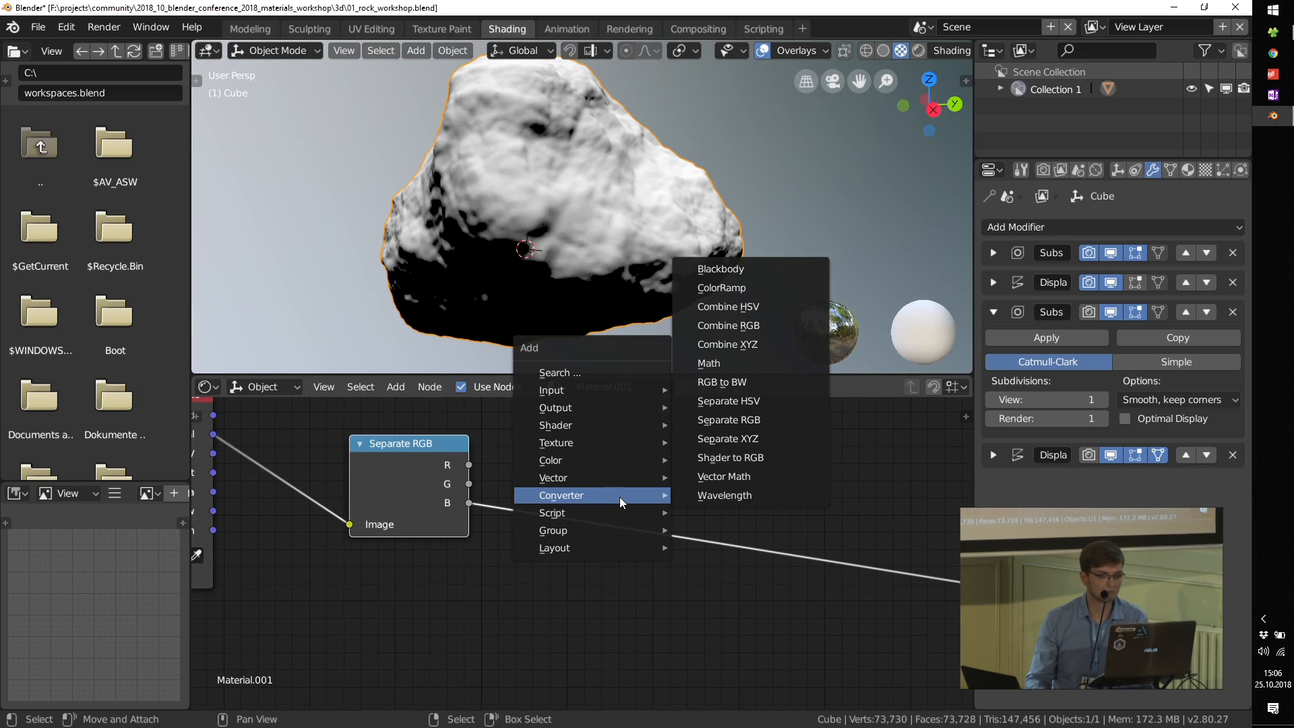
{"action": "mouse_move", "coordinate": [608, 461]}
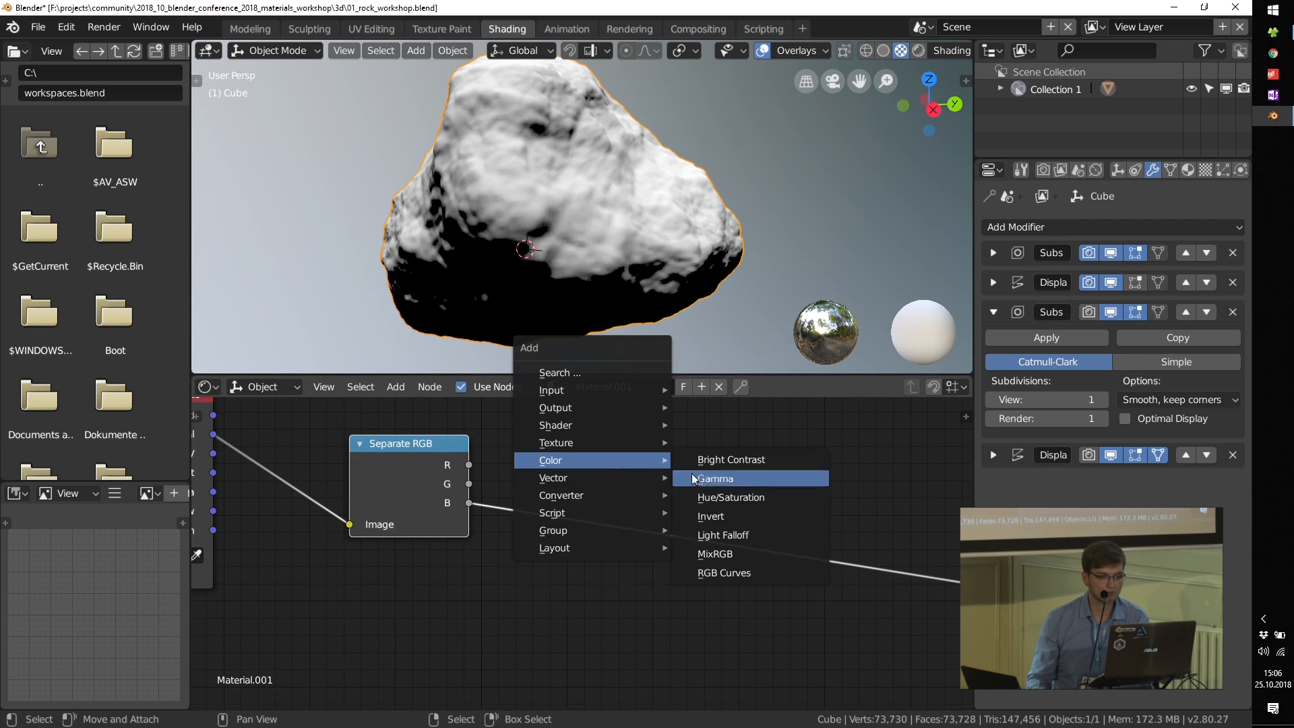
{"action": "left_click", "coordinate": [746, 514]}
{"action": "left_click", "coordinate": [539, 496]}
{"action": "mouse_move", "coordinate": [592, 295]}
{"action": "middle_mouse_down"}
{"action": "mouse_move", "coordinate": [491, 285]}
{"action": "mouse_move", "coordinate": [504, 307]}
{"action": "middle_mouse_up"}
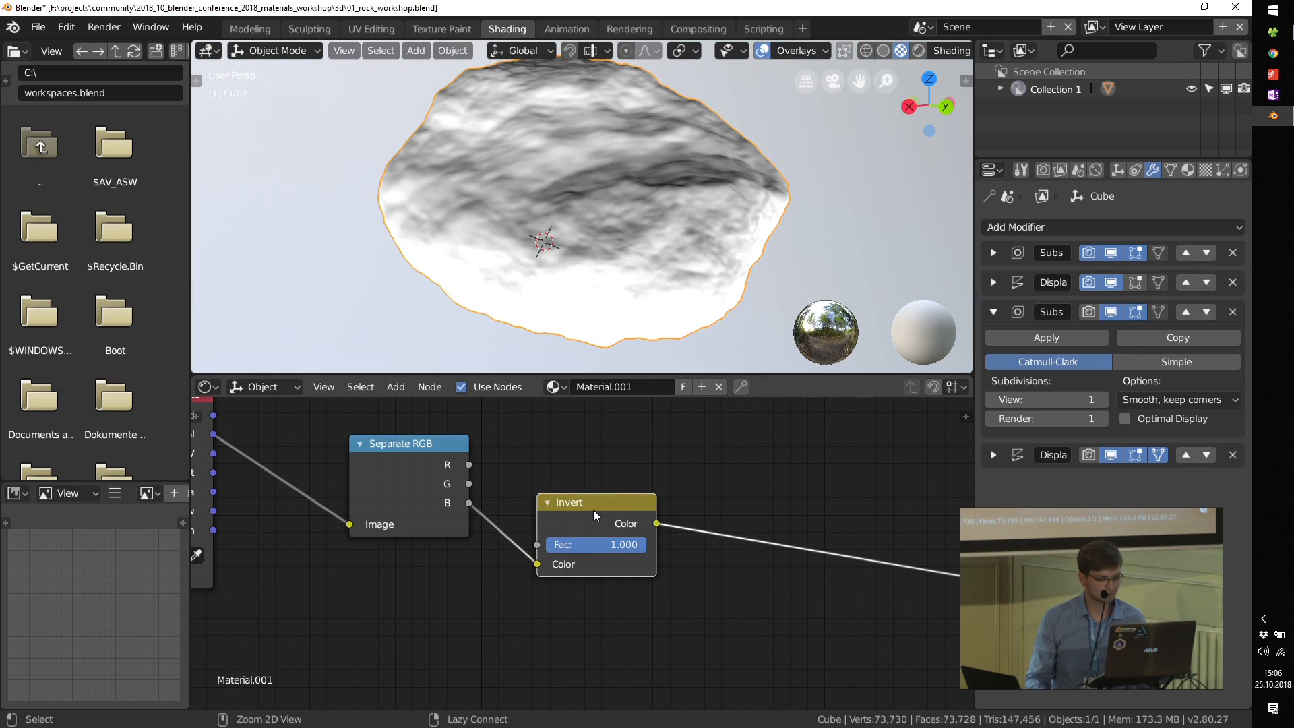
{"action": "key", "text": "ctrl+x"}
Step: Move the Mix node higher in the node tree and preview its output on the rock
{"action": "middle_click_drag", "start_coordinate": [698, 548], "coordinate": [584, 502]}
{"action": "scroll", "coordinate": [588, 499], "scroll_direction": "down", "scroll_amount": 6}
{"action": "scroll", "coordinate": [584, 503], "scroll_direction": "down", "scroll_amount": 3}
{"action": "scroll", "coordinate": [584, 503], "scroll_direction": "up", "scroll_amount": 2}
{"action": "middle_click_drag", "start_coordinate": [445, 635], "coordinate": [544, 577]}
{"action": "left_click_drag", "start_coordinate": [548, 578], "coordinate": [574, 462]}
{"action": "scroll", "coordinate": [588, 475], "scroll_direction": "up", "scroll_amount": 3}
{"action": "left_click", "coordinate": [593, 458], "text": "ctrl+shift"}
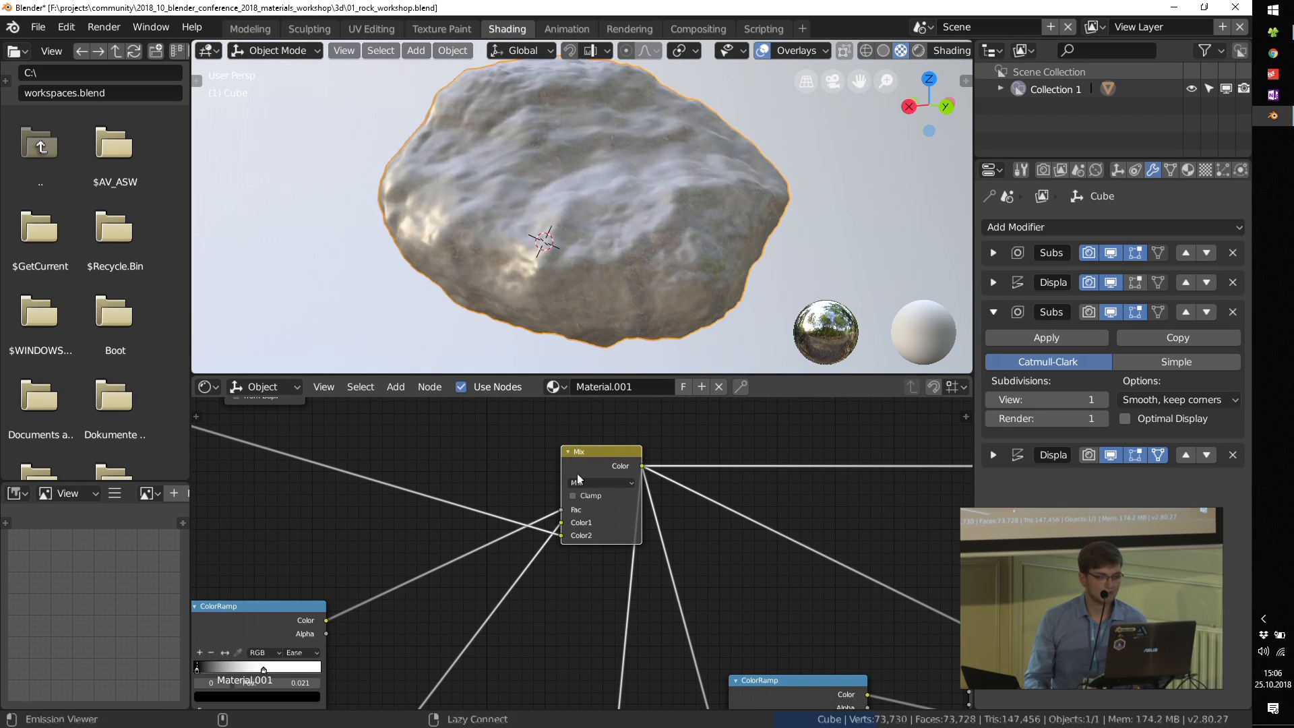
Step: Disconnect the grunge ColorRamp from the Mix node's Fac input
{"action": "middle_click_drag", "start_coordinate": [542, 518], "coordinate": [606, 586]}
{"action": "scroll", "coordinate": [606, 586], "scroll_direction": "down", "scroll_amount": 4}
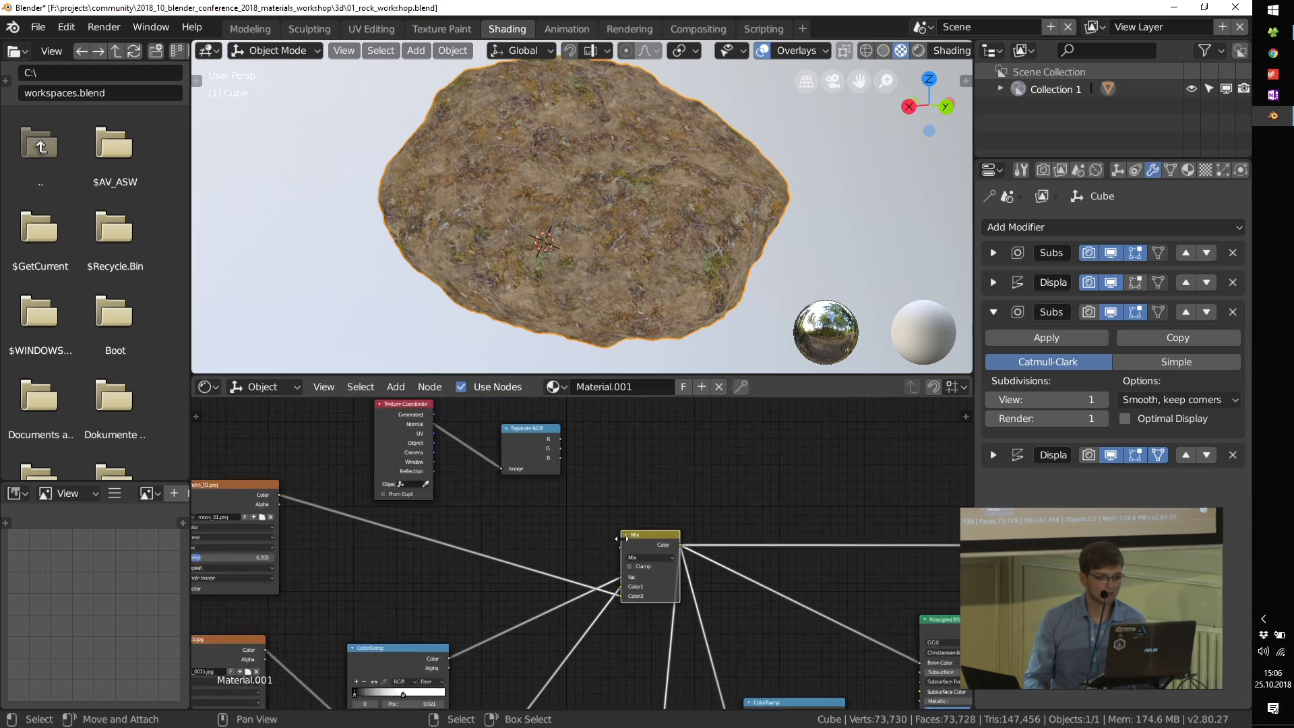
{"action": "scroll", "coordinate": [608, 586], "scroll_direction": "up", "scroll_amount": 3}
{"action": "left_click_drag", "start_coordinate": [624, 578], "coordinate": [460, 650]}
{"action": "middle_click_drag", "start_coordinate": [459, 651], "coordinate": [639, 538]}
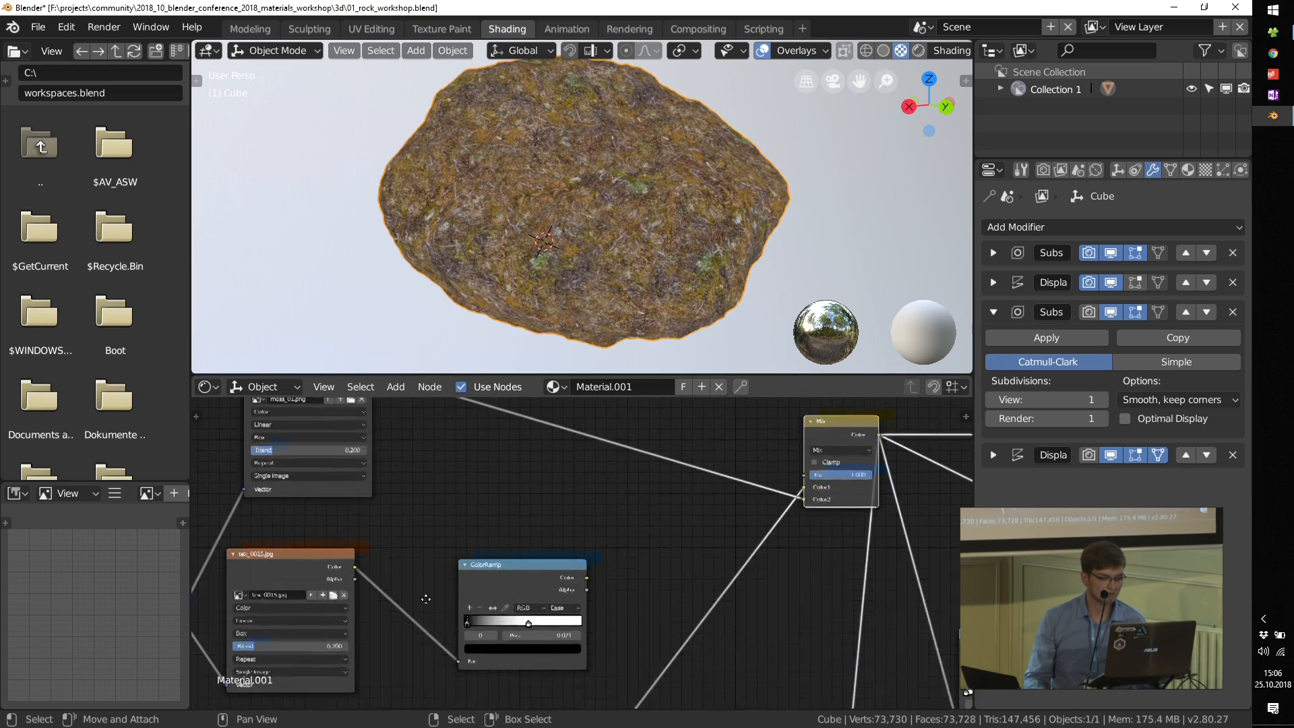
Step: Preview the Separate RGB channels up to B and link the B output to the Mix node's Fac input
{"action": "middle_click_drag", "start_coordinate": [427, 597], "coordinate": [625, 561]}
{"action": "left_click", "coordinate": [461, 527], "text": "ctrl+shift"}
{"action": "middle_click_drag", "start_coordinate": [651, 481], "coordinate": [412, 543]}
{"action": "middle_click_drag", "start_coordinate": [699, 493], "coordinate": [594, 579]}
{"action": "middle_click_drag", "start_coordinate": [558, 511], "coordinate": [568, 550]}
{"action": "left_click", "coordinate": [556, 439], "text": "ctrl+shift"}
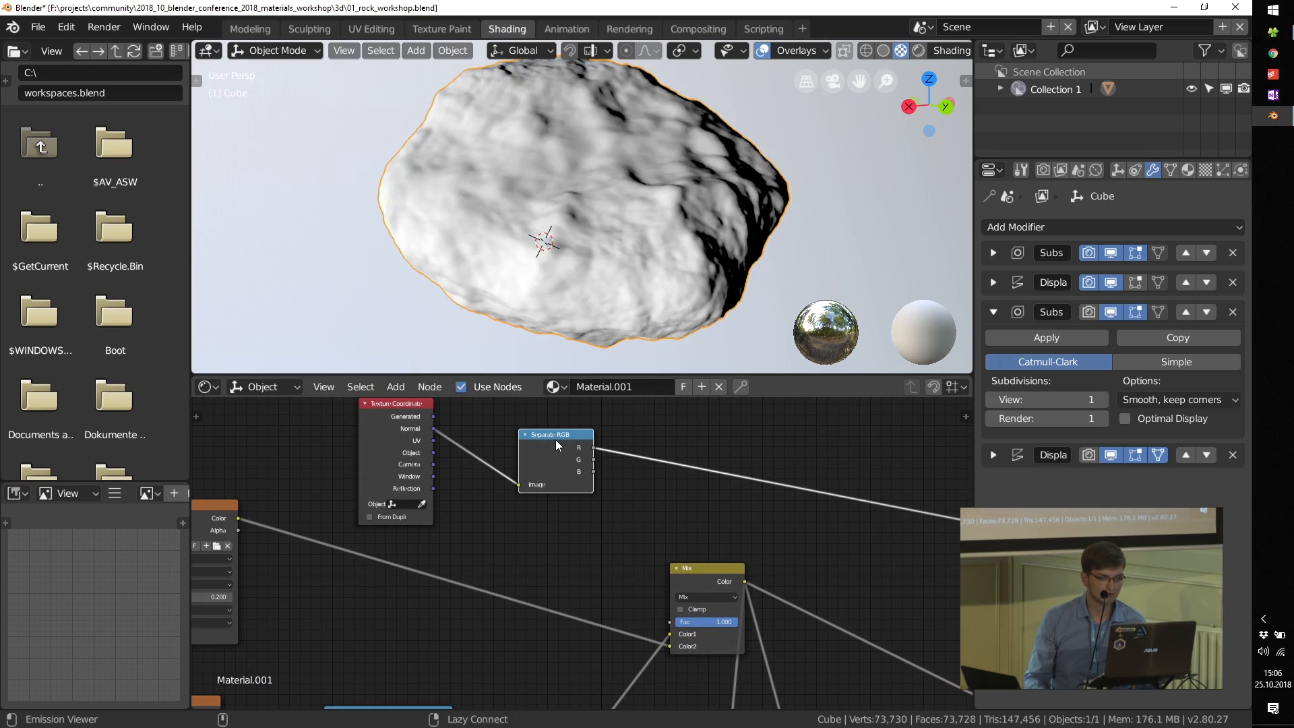
{"action": "left_click", "coordinate": [555, 440], "text": "ctrl+shift"}
{"action": "left_click", "coordinate": [555, 439], "text": "ctrl+shift"}
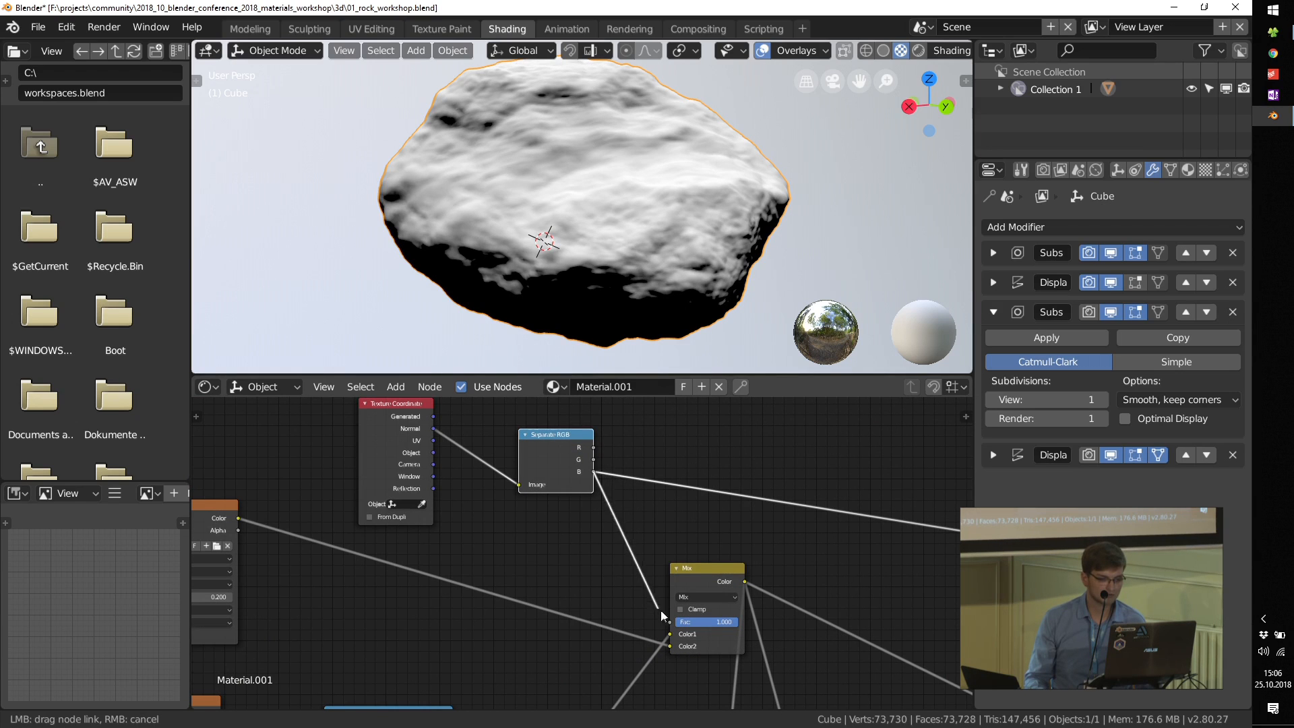
{"action": "left_click_drag", "start_coordinate": [673, 620], "coordinate": [673, 621]}
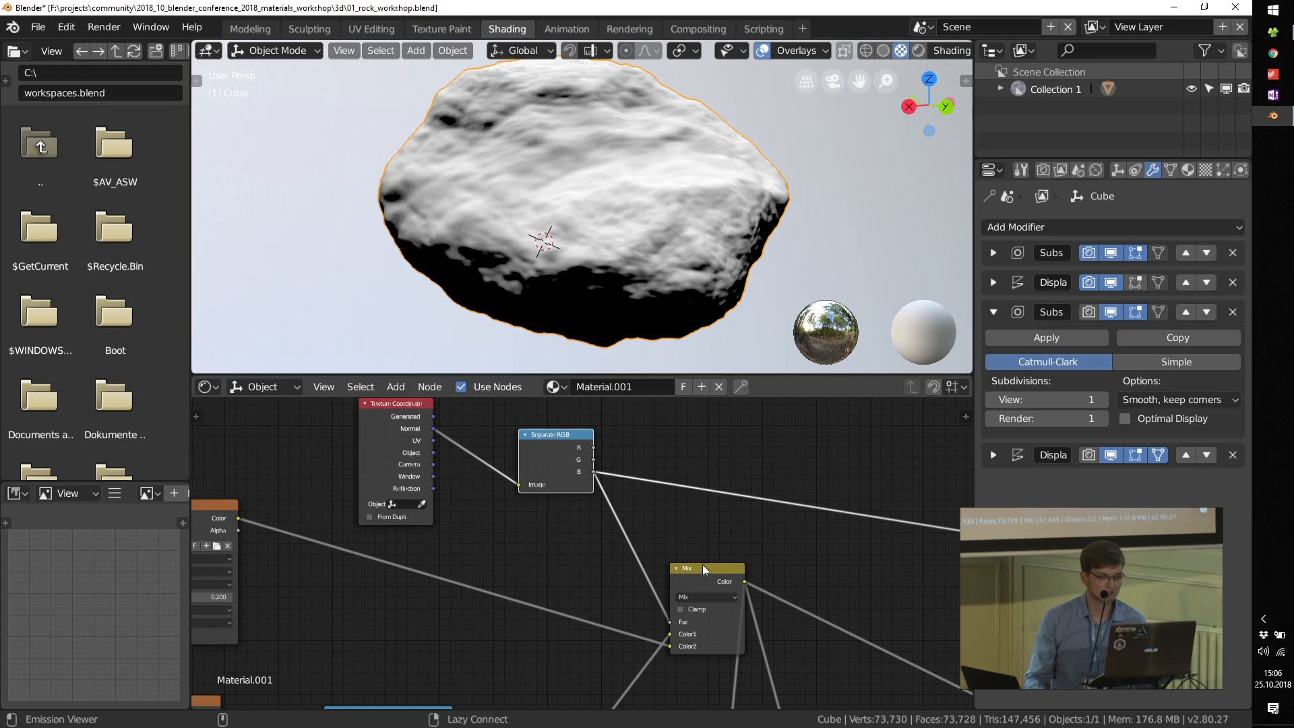
Step: Preview the Mix node's output on the rock and inspect the moss blend up close
{"action": "left_click", "coordinate": [702, 564], "text": "ctrl+shift"}
{"action": "mouse_move", "coordinate": [644, 261]}
{"action": "middle_mouse_down"}
{"action": "mouse_move", "coordinate": [723, 258]}
{"action": "mouse_move", "coordinate": [640, 240]}
{"action": "middle_mouse_up"}
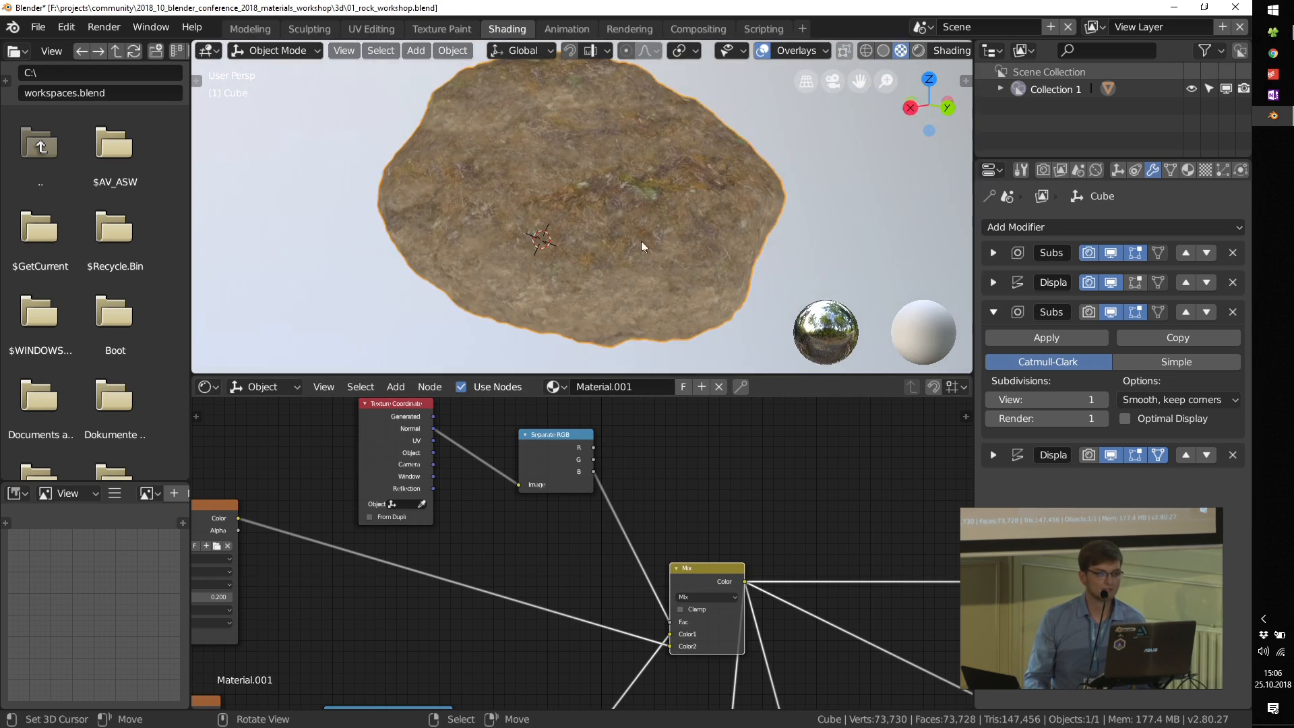
{"action": "scroll", "coordinate": [638, 196], "scroll_direction": "up", "scroll_amount": 4}
{"action": "scroll", "coordinate": [637, 197], "scroll_direction": "down", "scroll_amount": 4}
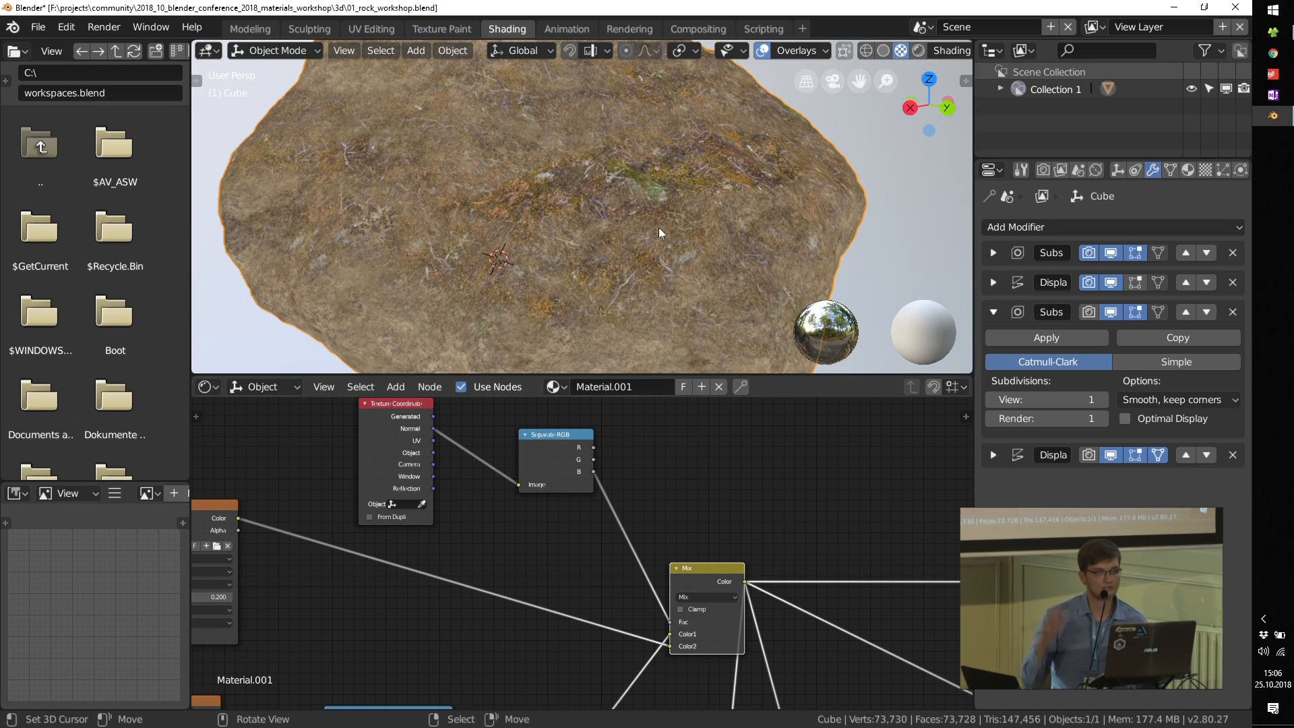
Step: Insert a ColorRamp node on the link between the Separate RGB node's B output and the Mix node's Fac input
{"action": "middle_click_drag", "start_coordinate": [353, 416], "coordinate": [440, 457]}
{"action": "left_click_drag", "start_coordinate": [440, 457], "coordinate": [307, 406]}
{"action": "left_click_drag", "start_coordinate": [617, 482], "coordinate": [414, 434]}
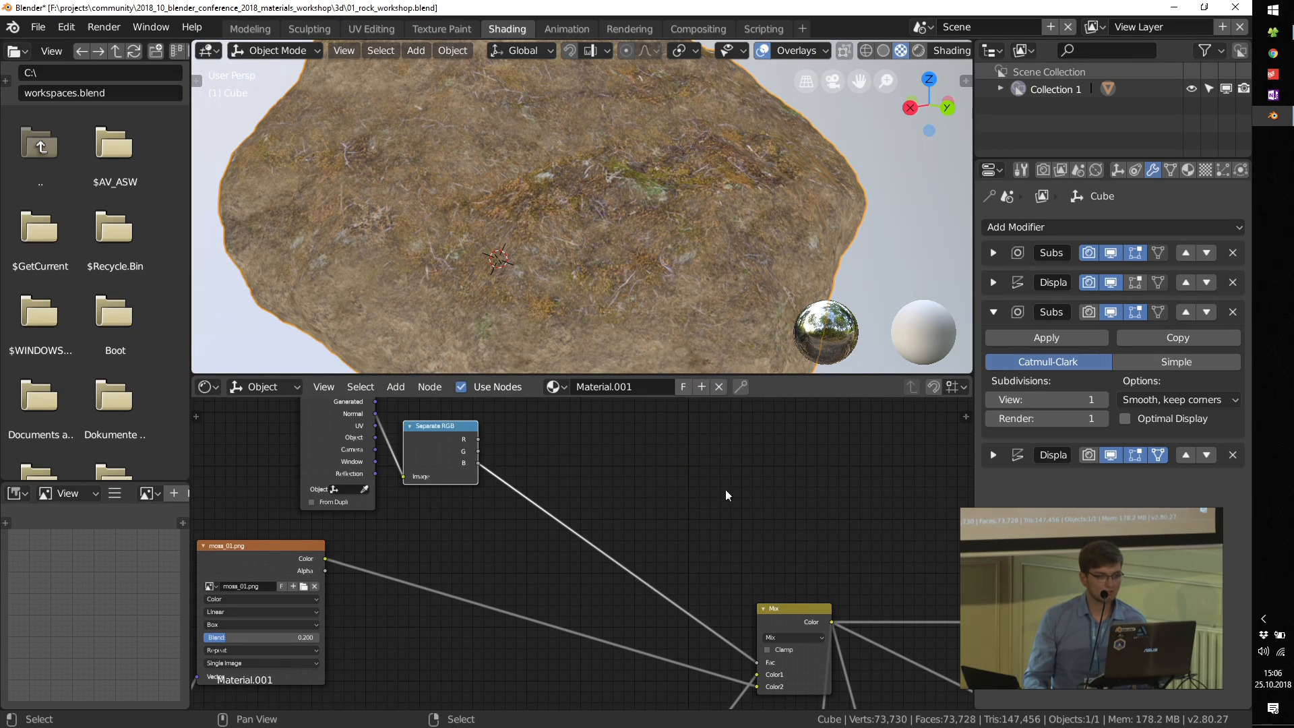
{"action": "key", "text": "shift+a"}
{"action": "mouse_move", "coordinate": [726, 490]}
{"action": "mouse_move", "coordinate": [707, 526]}
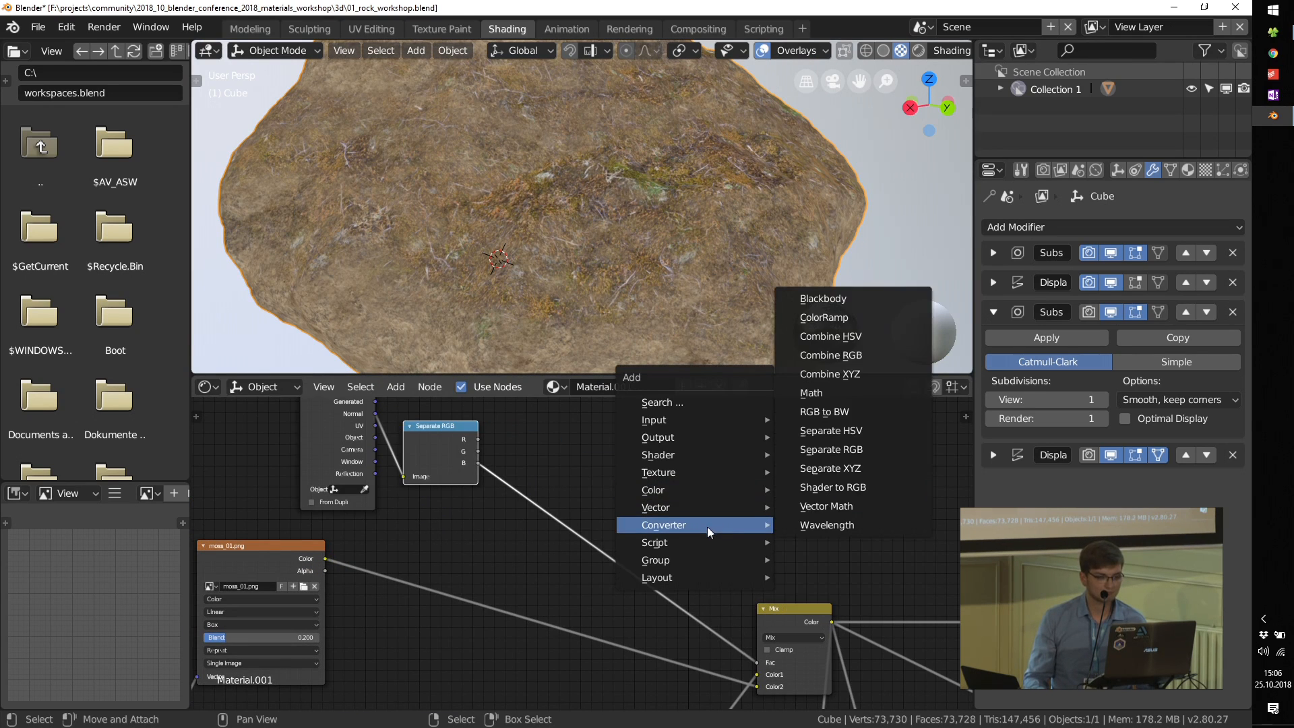
{"action": "left_click", "coordinate": [831, 317]}
{"action": "left_click", "coordinate": [573, 505]}
Step: Tighten the moss mask by moving the new ColorRamp's white stop to 0.320
{"action": "scroll", "coordinate": [572, 516], "scroll_direction": "up", "scroll_amount": 2}
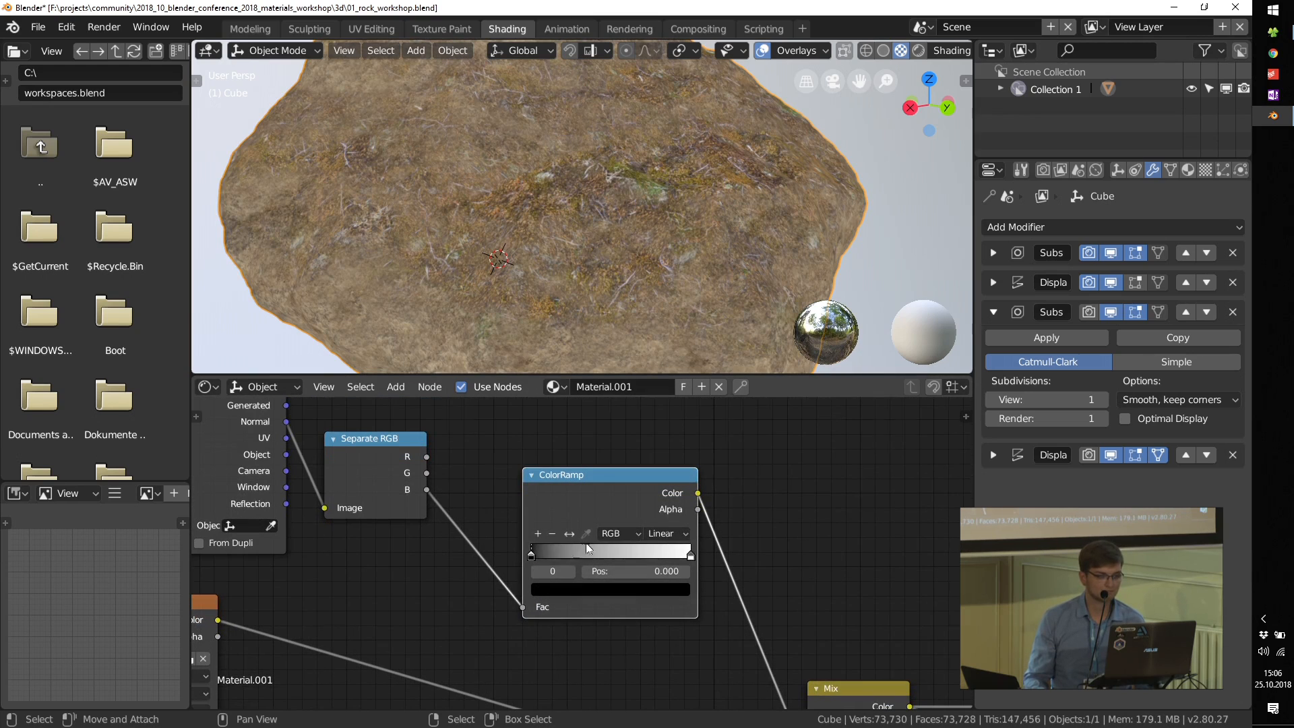
{"action": "mouse_move", "coordinate": [535, 552]}
{"action": "left_mouse_down"}
{"action": "mouse_move", "coordinate": [621, 556]}
{"action": "mouse_move", "coordinate": [506, 550]}
{"action": "left_mouse_up"}
{"action": "mouse_move", "coordinate": [679, 560]}
{"action": "left_mouse_down"}
{"action": "mouse_move", "coordinate": [548, 556]}
{"action": "mouse_move", "coordinate": [582, 556]}
{"action": "left_mouse_up"}
{"action": "scroll", "coordinate": [645, 240], "scroll_direction": "down", "scroll_amount": 5}
{"action": "middle_click_drag", "start_coordinate": [653, 281], "coordinate": [577, 278]}
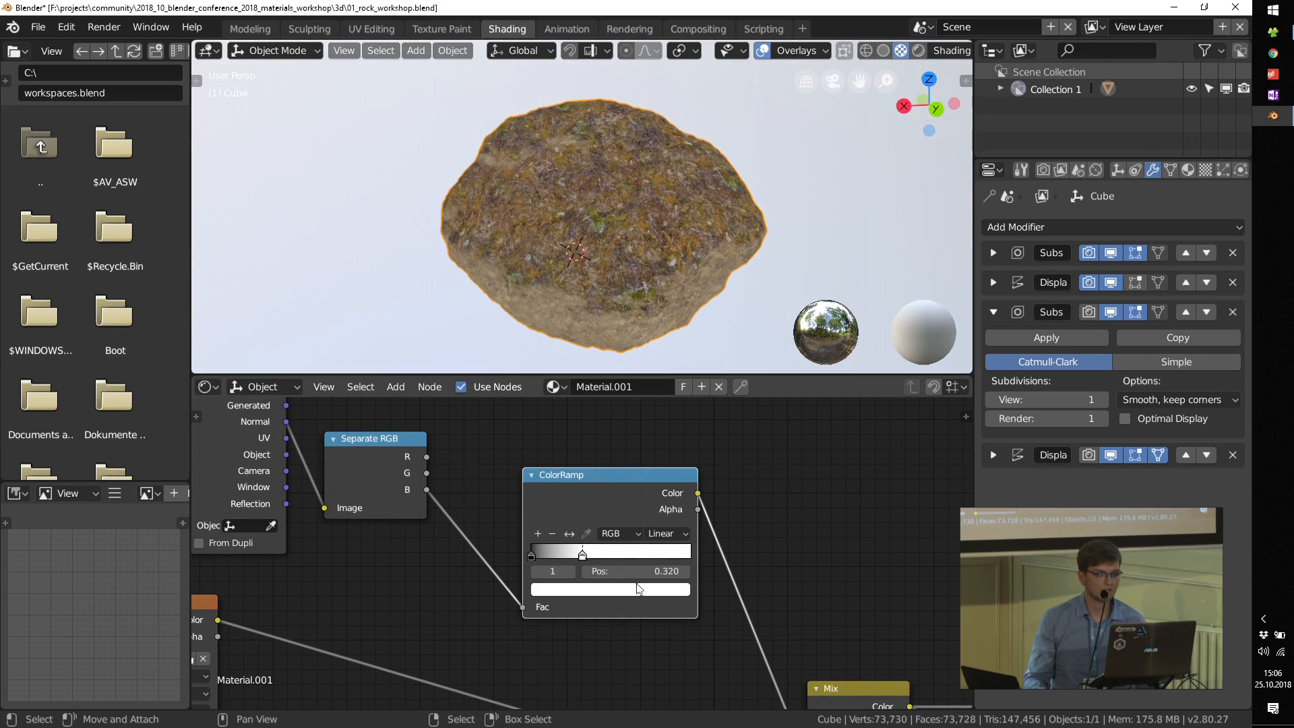
Step: Insert a Hue Saturation Value node between the moss_01.png texture and the Mix node, and set its hue to 0.550
{"action": "scroll", "coordinate": [498, 502], "scroll_direction": "down", "scroll_amount": 5}
{"action": "middle_click_drag", "start_coordinate": [483, 515], "coordinate": [543, 480]}
{"action": "middle_click_drag", "start_coordinate": [589, 579], "coordinate": [583, 509]}
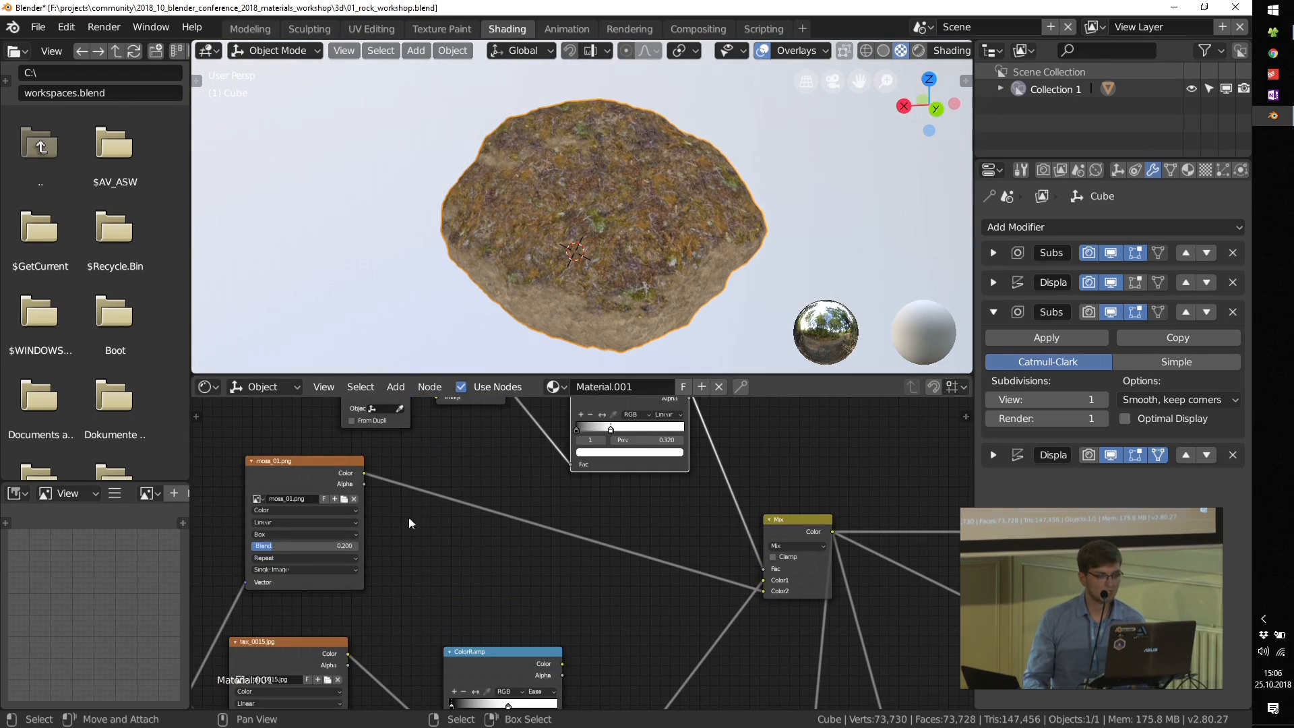
{"action": "key", "text": "shift+a"}
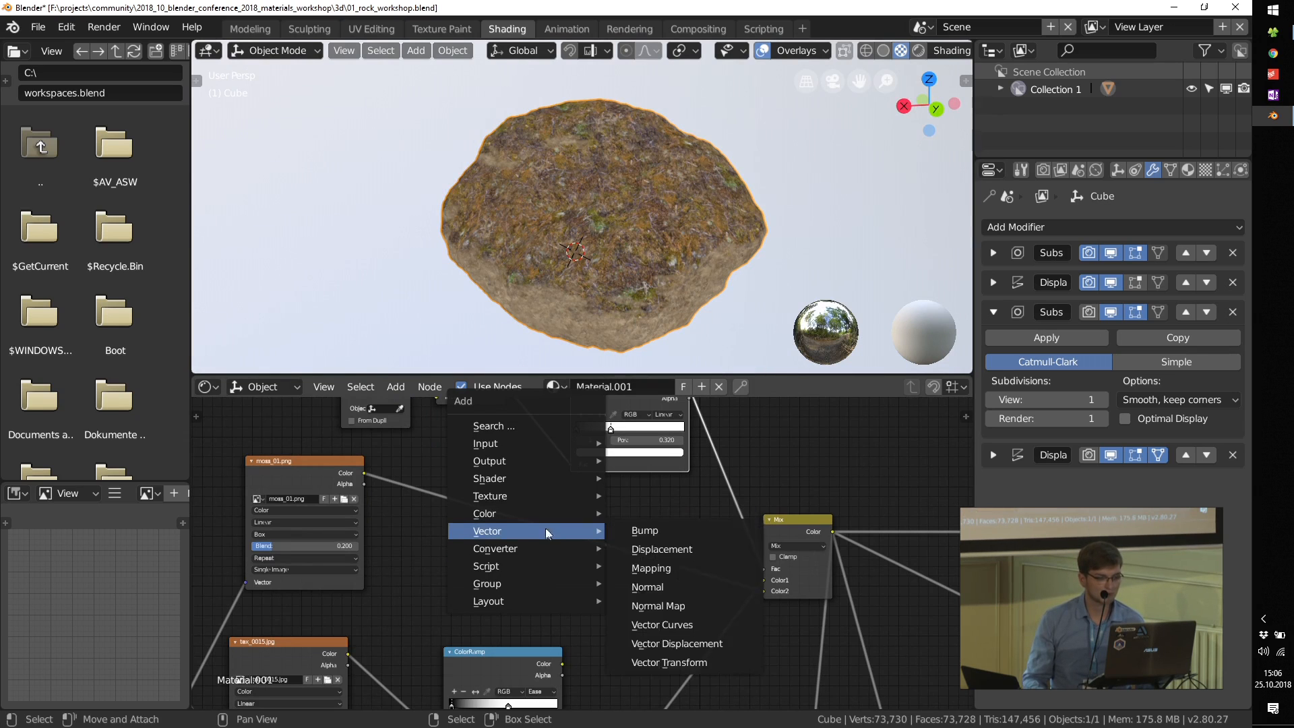
{"action": "mouse_move", "coordinate": [544, 521]}
{"action": "left_click", "coordinate": [664, 550]}
{"action": "left_click", "coordinate": [512, 543]}
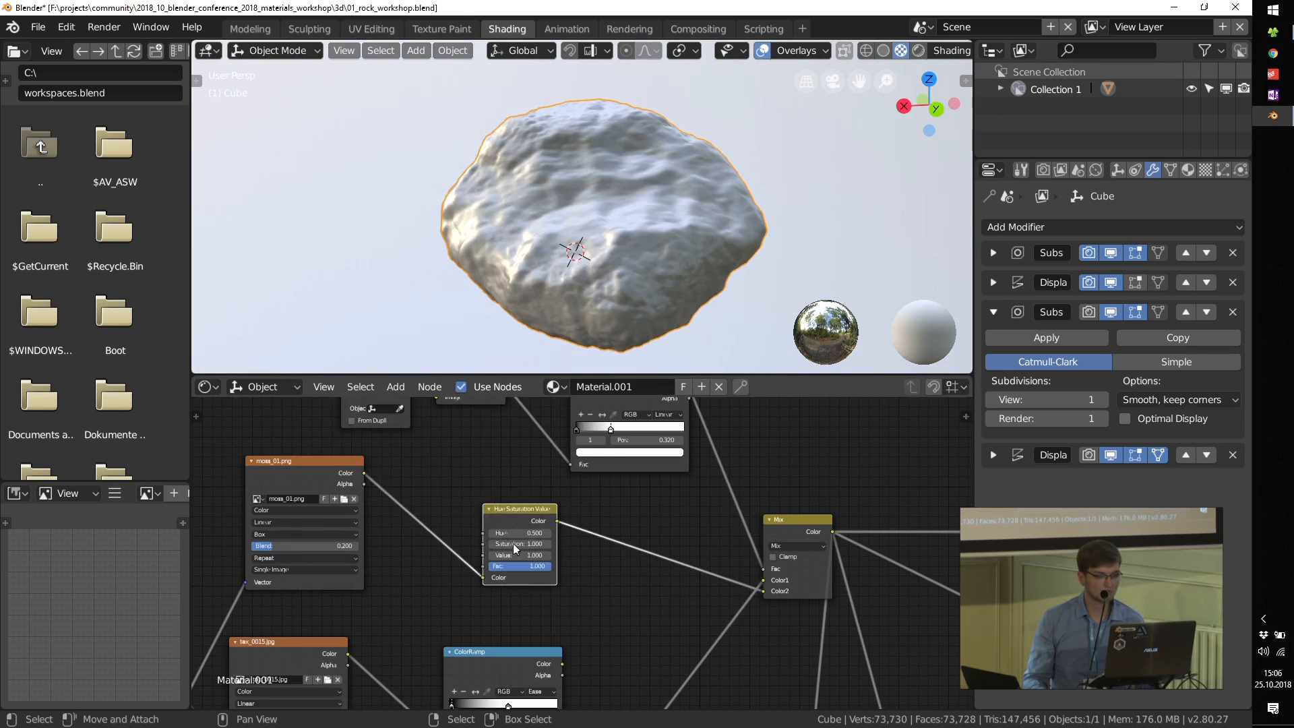
{"action": "scroll", "coordinate": [516, 539], "scroll_direction": "up", "scroll_amount": 4}
{"action": "left_click_drag", "start_coordinate": [506, 529], "coordinate": [532, 529]}
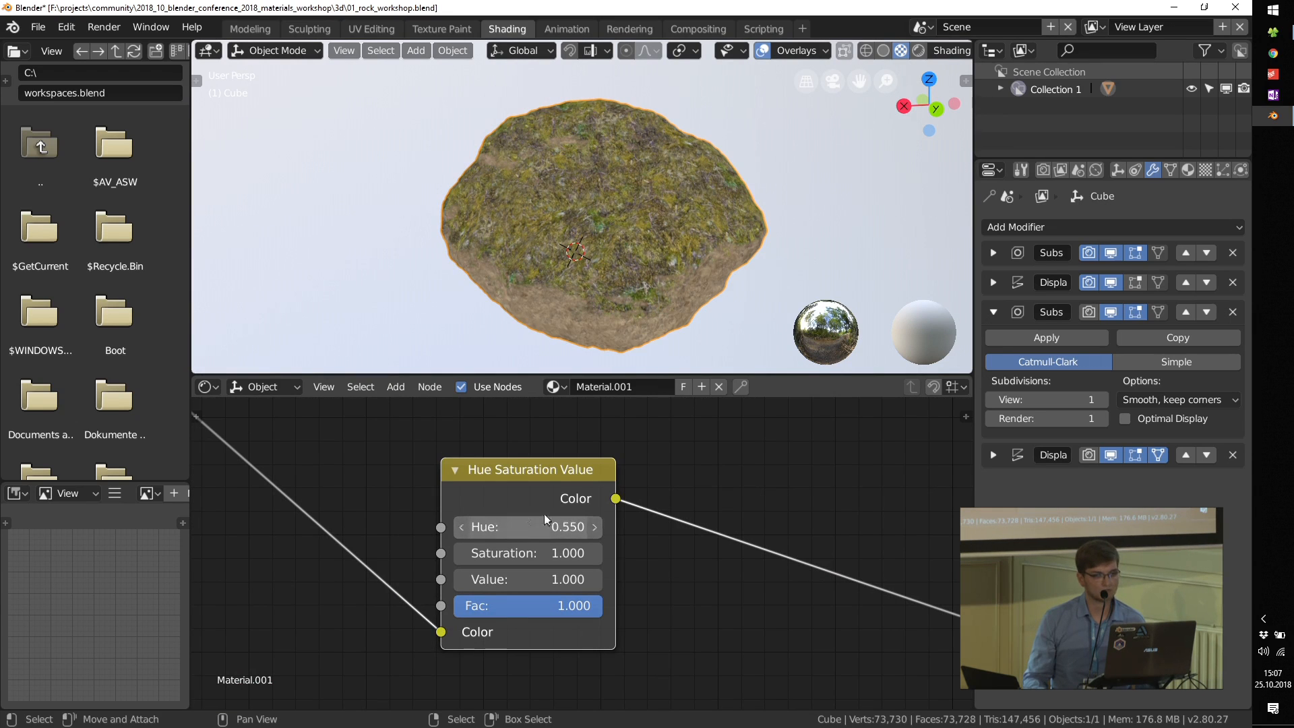
Step: Switch the rock from the Mix preview back to the Principled BSDF shader
{"action": "scroll", "coordinate": [566, 505], "scroll_direction": "down", "scroll_amount": 6}
{"action": "middle_click_drag", "start_coordinate": [802, 536], "coordinate": [546, 519]}
{"action": "middle_click_drag", "start_coordinate": [767, 567], "coordinate": [552, 503]}
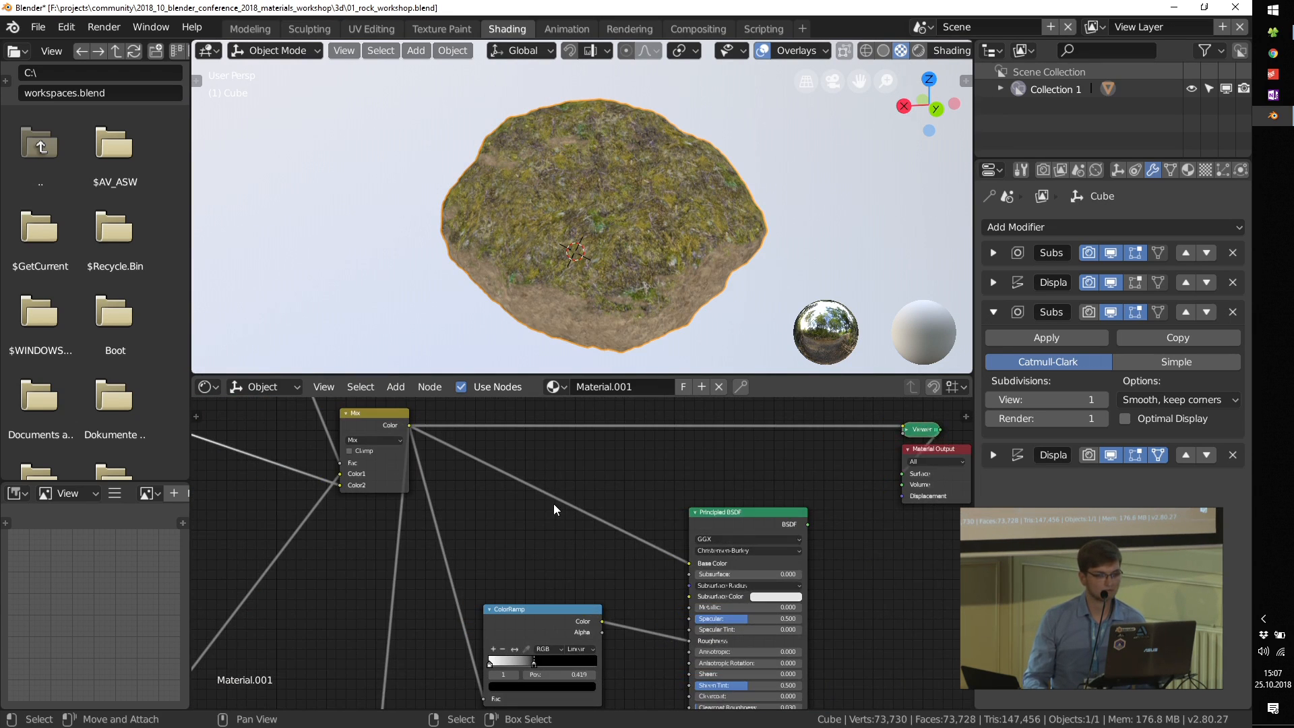
{"action": "left_click", "coordinate": [707, 520], "text": "ctrl+shift"}
{"action": "scroll", "coordinate": [696, 193], "scroll_direction": "up", "scroll_amount": 2}
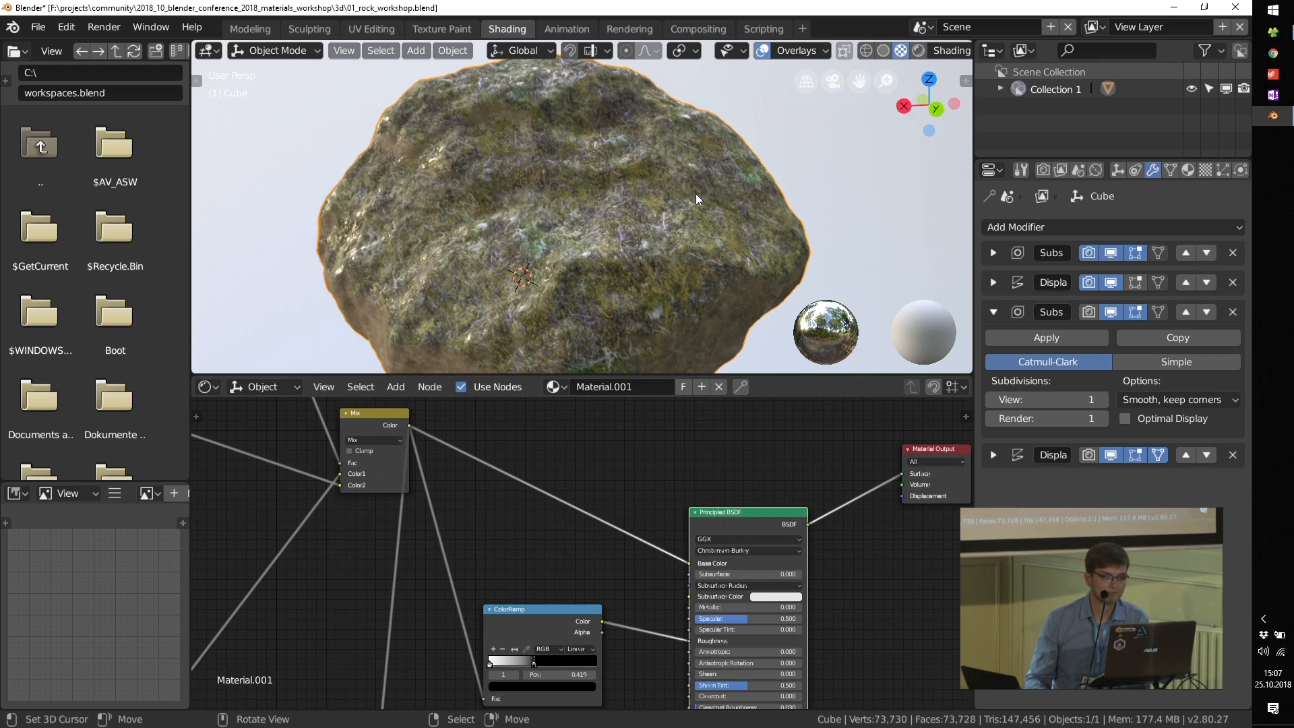
Step: Move the black stop of the roughness ColorRamp to 0.757 and check the rock's shine
{"action": "middle_click_drag", "start_coordinate": [571, 673], "coordinate": [606, 589]}
{"action": "scroll", "coordinate": [604, 588], "scroll_direction": "up", "scroll_amount": 2}
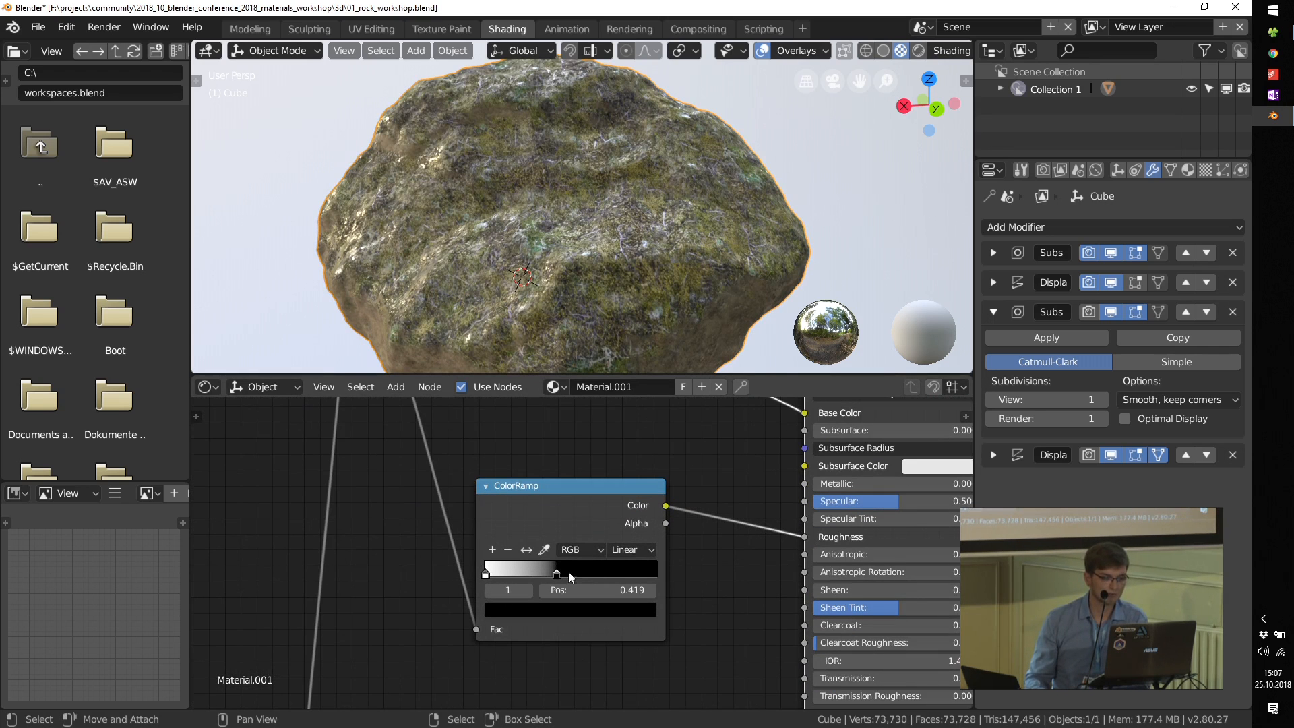
{"action": "left_click_drag", "start_coordinate": [632, 577], "coordinate": [623, 576]}
{"action": "middle_click_drag", "start_coordinate": [625, 240], "coordinate": [641, 281]}
{"action": "scroll", "coordinate": [634, 289], "scroll_direction": "down", "scroll_amount": 4}
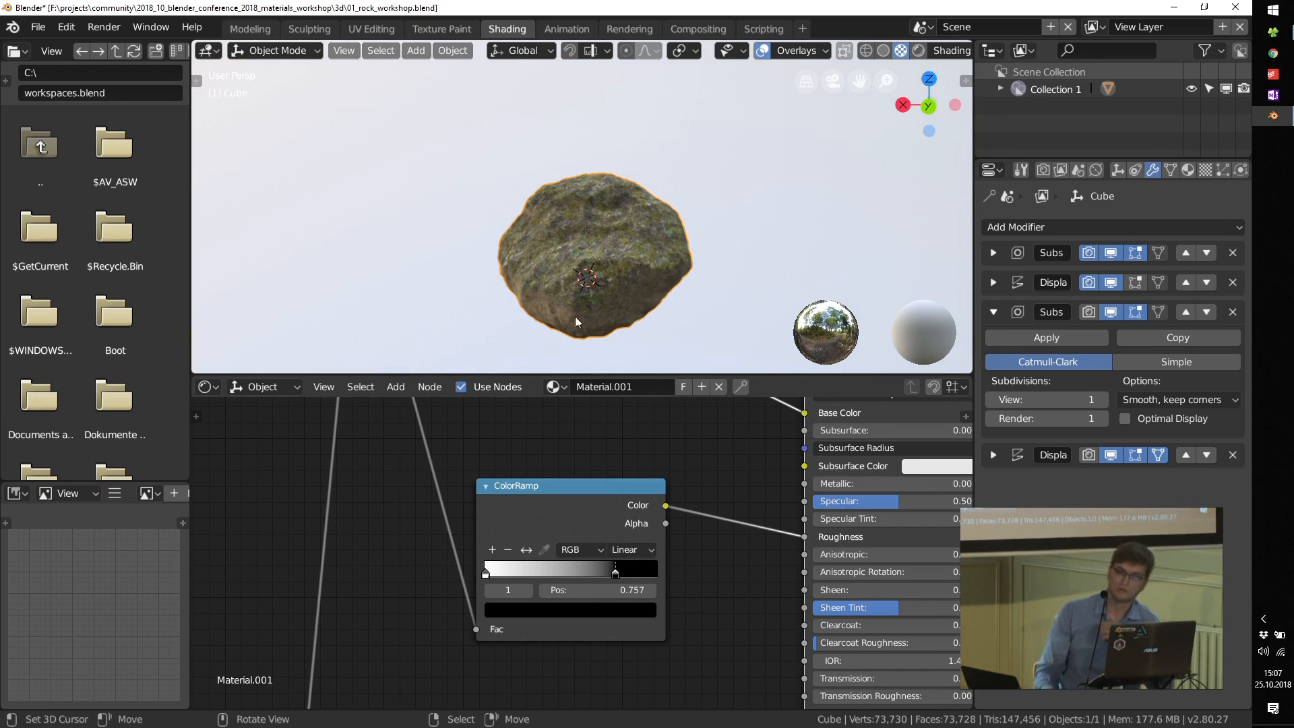
Step: Duplicate the rock and place the copy beside the original
{"action": "scroll", "coordinate": [564, 279], "scroll_direction": "down", "scroll_amount": 1}
{"action": "scroll", "coordinate": [579, 283], "scroll_direction": "up", "scroll_amount": 1}
{"action": "key", "text": "shift+d"}
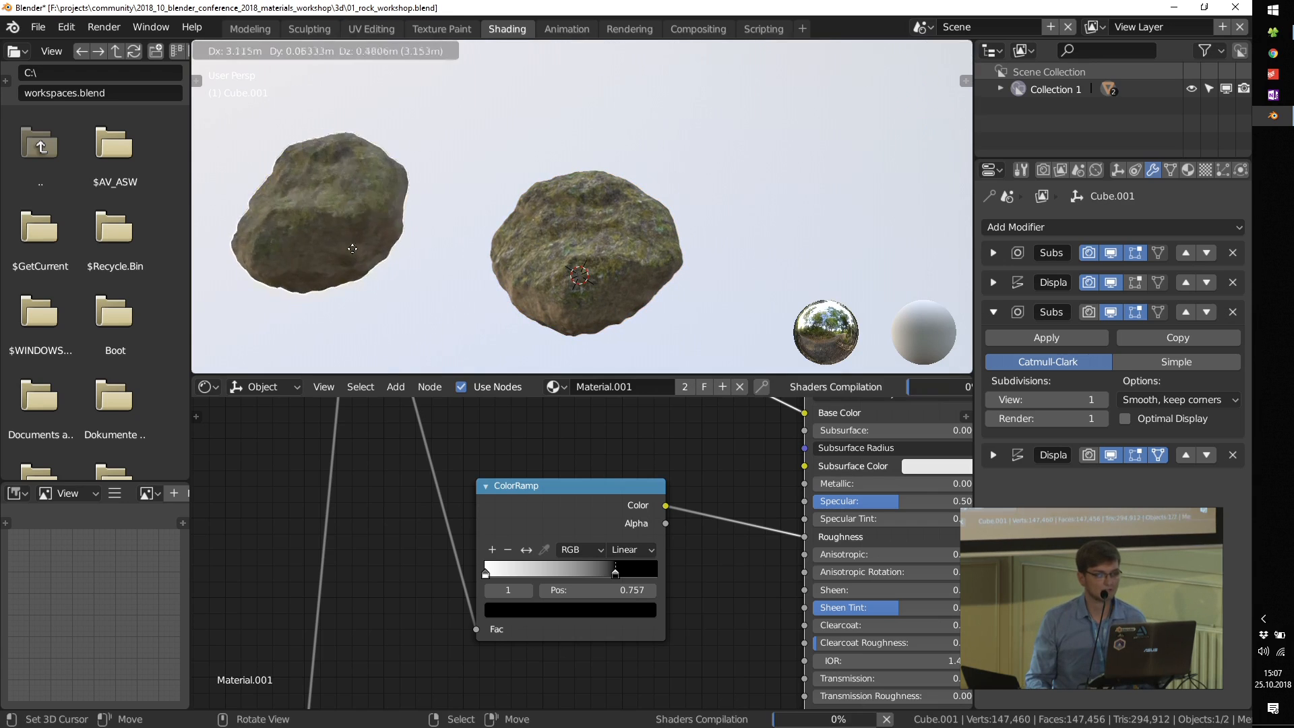
{"action": "left_click", "coordinate": [309, 230]}
Step: Reshape the duplicated rock by moving vertices of its base mesh, and return to Object Mode
{"action": "scroll", "coordinate": [309, 230], "scroll_direction": "up", "scroll_amount": 2}
{"action": "middle_click_drag", "start_coordinate": [371, 217], "coordinate": [557, 190], "text": "shift"}
{"action": "key", "text": "Tab"}
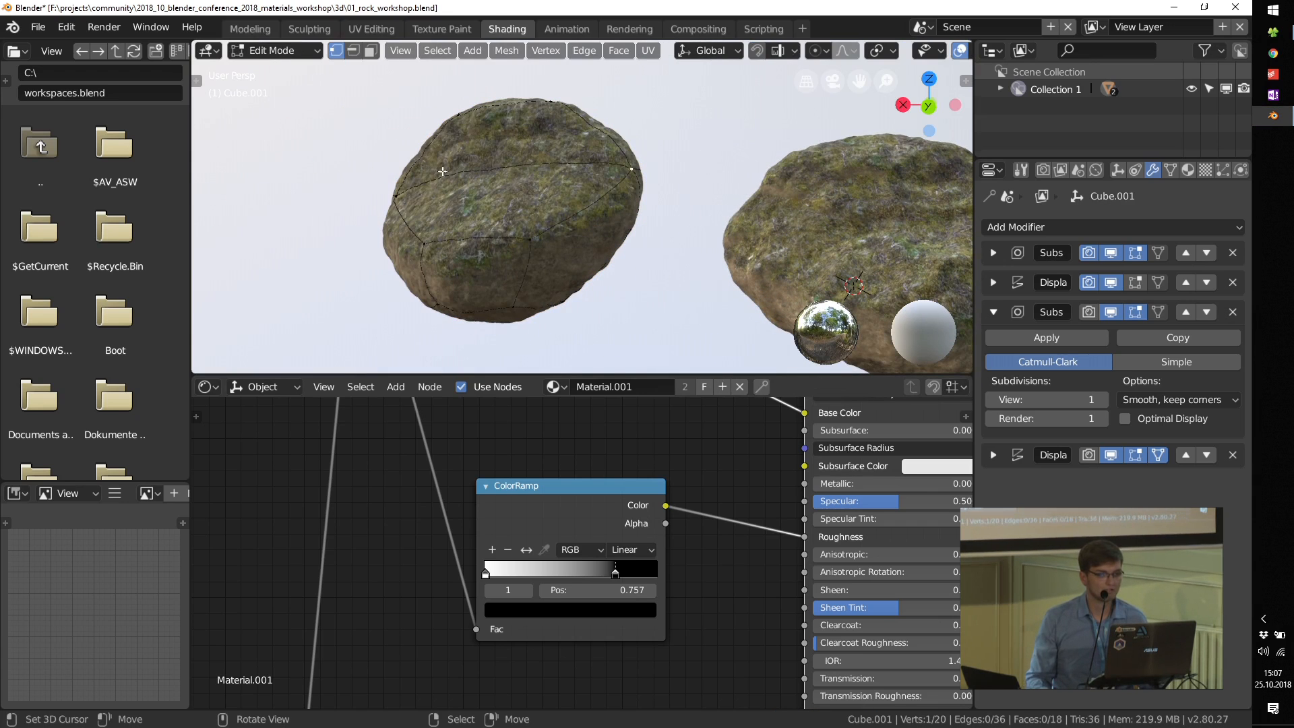
{"action": "key", "text": "g"}
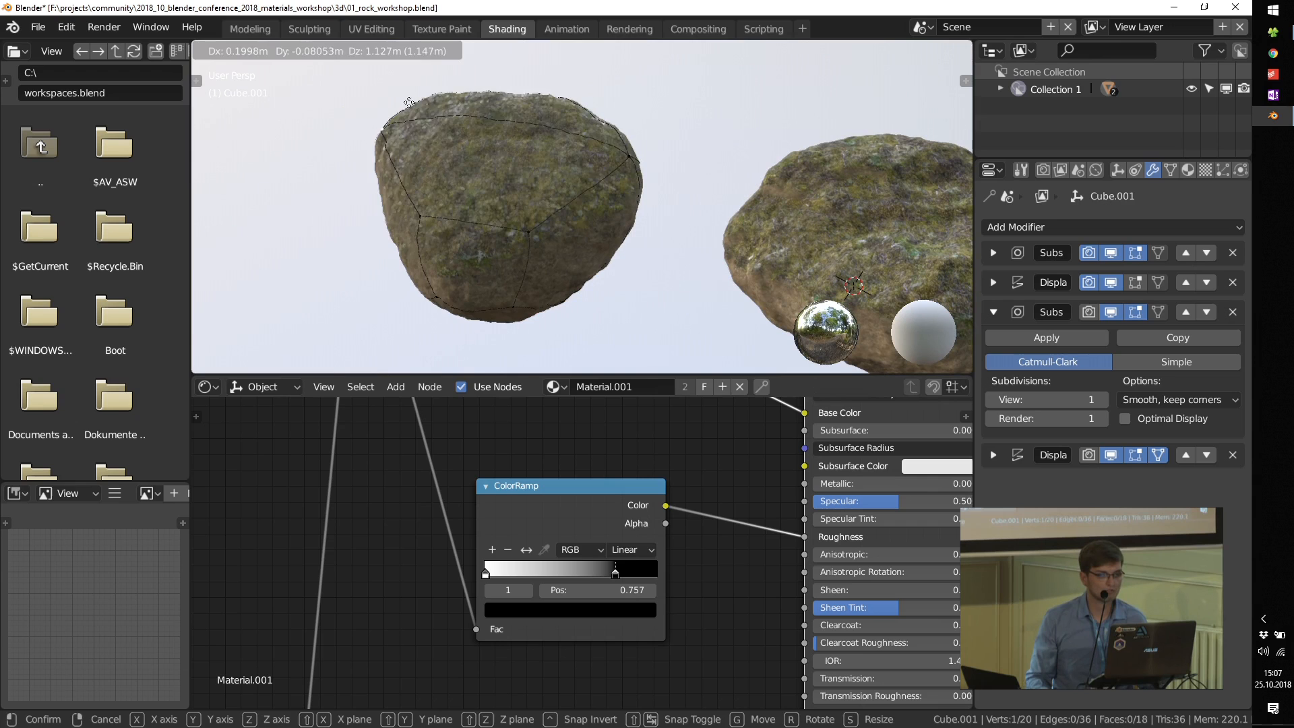
{"action": "left_click", "coordinate": [626, 157]}
{"action": "key", "text": "g"}
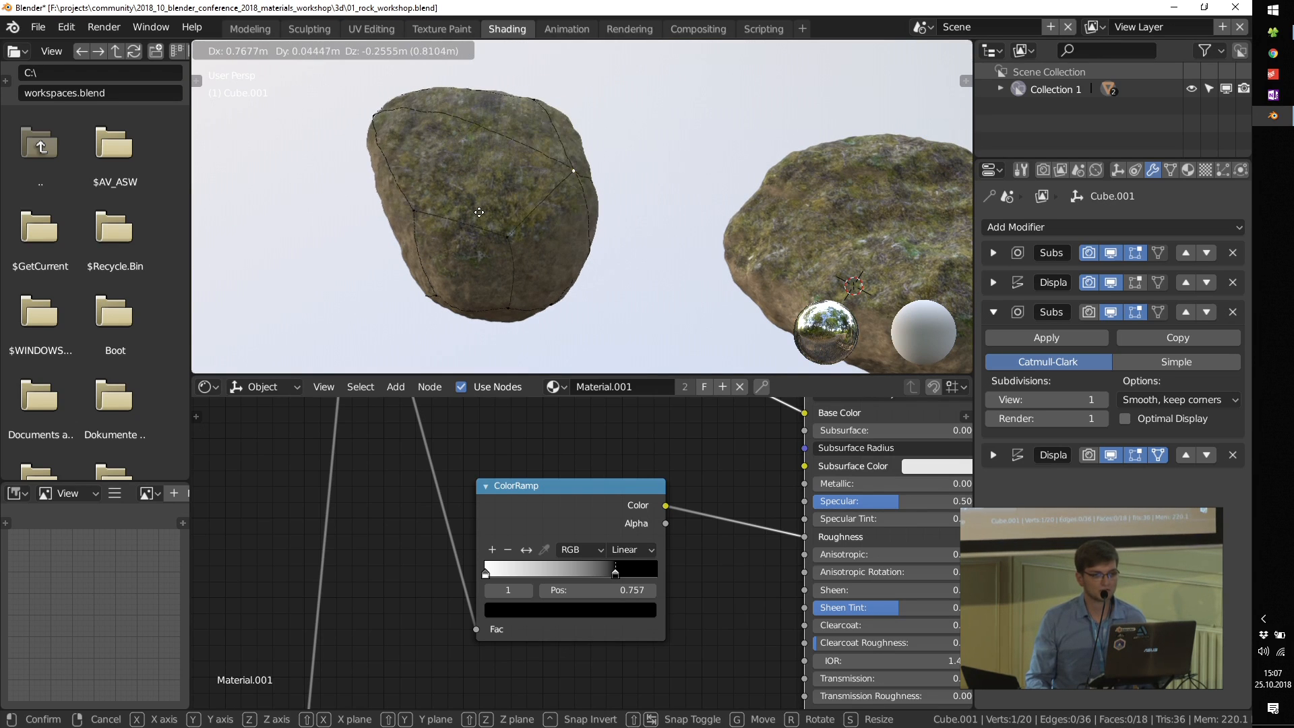
{"action": "left_click", "coordinate": [628, 215]}
{"action": "key", "text": "Tab"}
Step: Examine the material's moss coverage on both rocks from several angles and distances
{"action": "scroll", "coordinate": [486, 213], "scroll_direction": "down", "scroll_amount": 4}
{"action": "scroll", "coordinate": [502, 220], "scroll_direction": "up", "scroll_amount": 8}
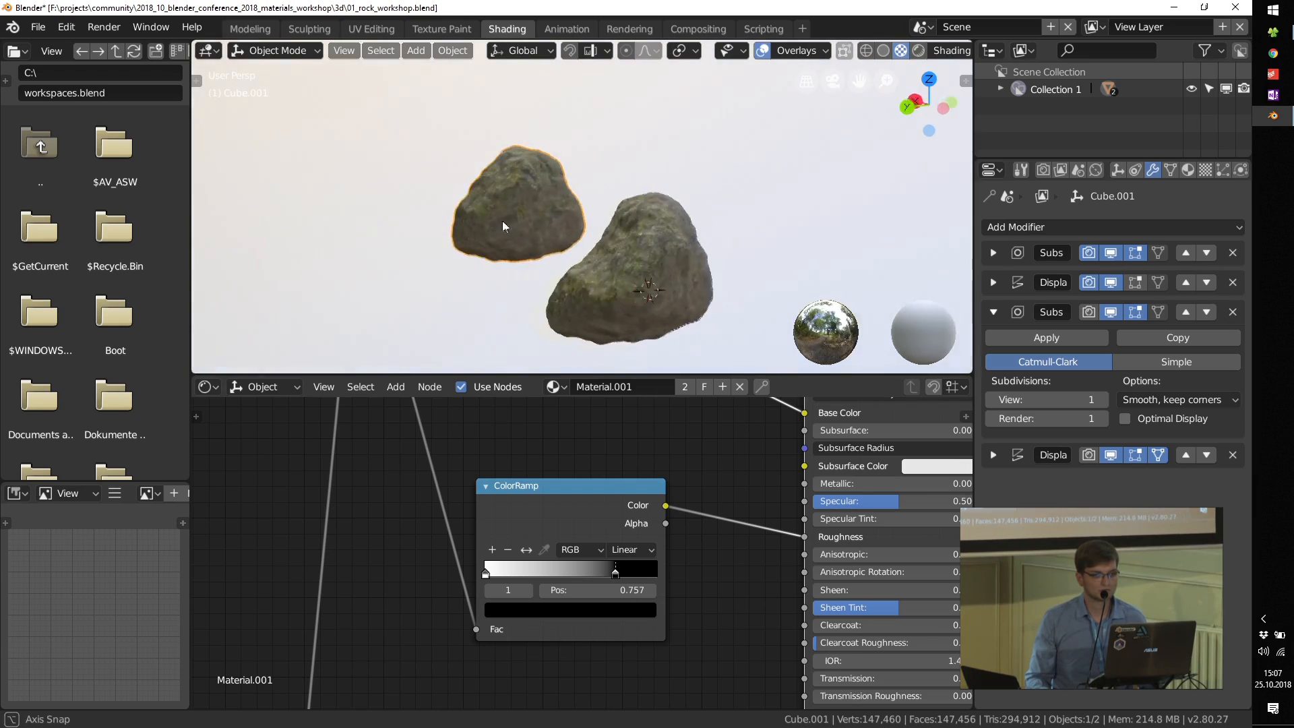
{"action": "middle_click_drag", "start_coordinate": [520, 192], "coordinate": [493, 217]}
{"action": "scroll", "coordinate": [522, 180], "scroll_direction": "down", "scroll_amount": 4}
{"action": "middle_click_drag", "start_coordinate": [564, 177], "coordinate": [654, 192]}
{"action": "scroll", "coordinate": [653, 192], "scroll_direction": "up", "scroll_amount": 3}
{"action": "scroll", "coordinate": [653, 192], "scroll_direction": "down", "scroll_amount": 5}
Step: Move the Principled BSDF and Material Output nodes farther from the Mix node to make room in the tree
{"action": "scroll", "coordinate": [559, 560], "scroll_direction": "down", "scroll_amount": 6}
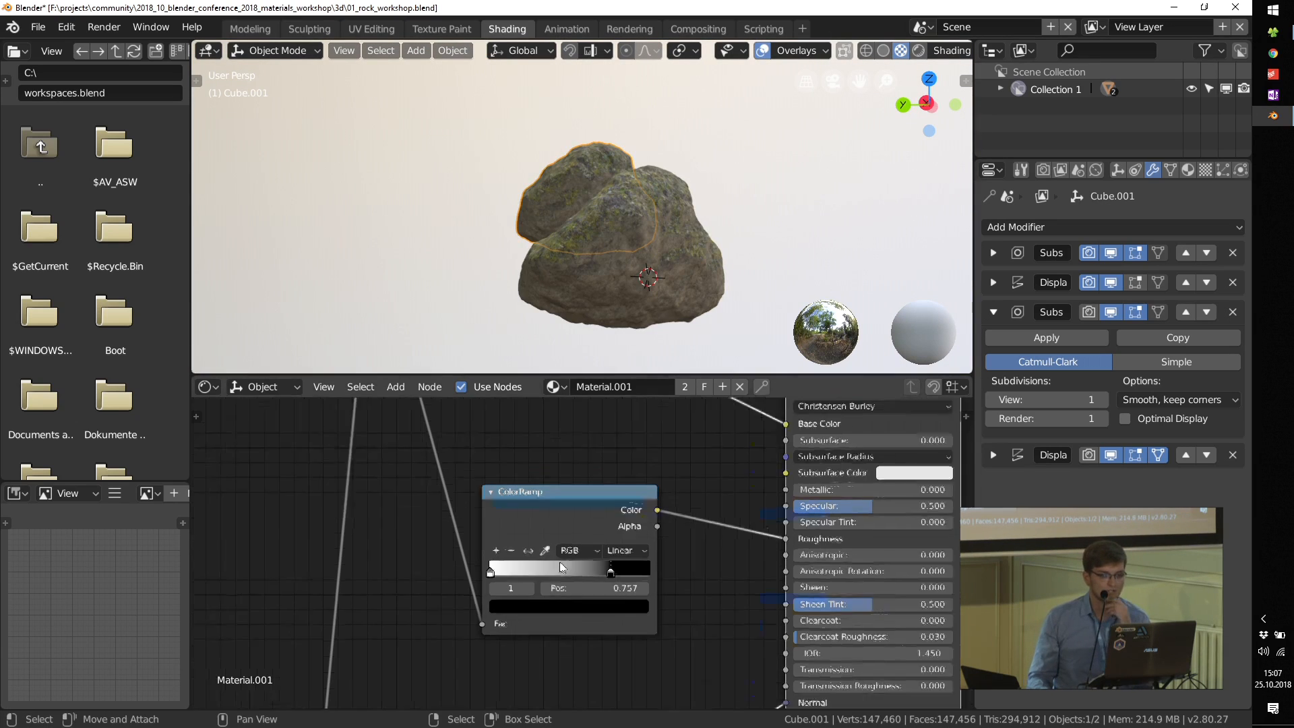
{"action": "left_click_drag", "start_coordinate": [705, 475], "coordinate": [891, 462]}
{"action": "left_click_drag", "start_coordinate": [606, 516], "coordinate": [745, 481]}
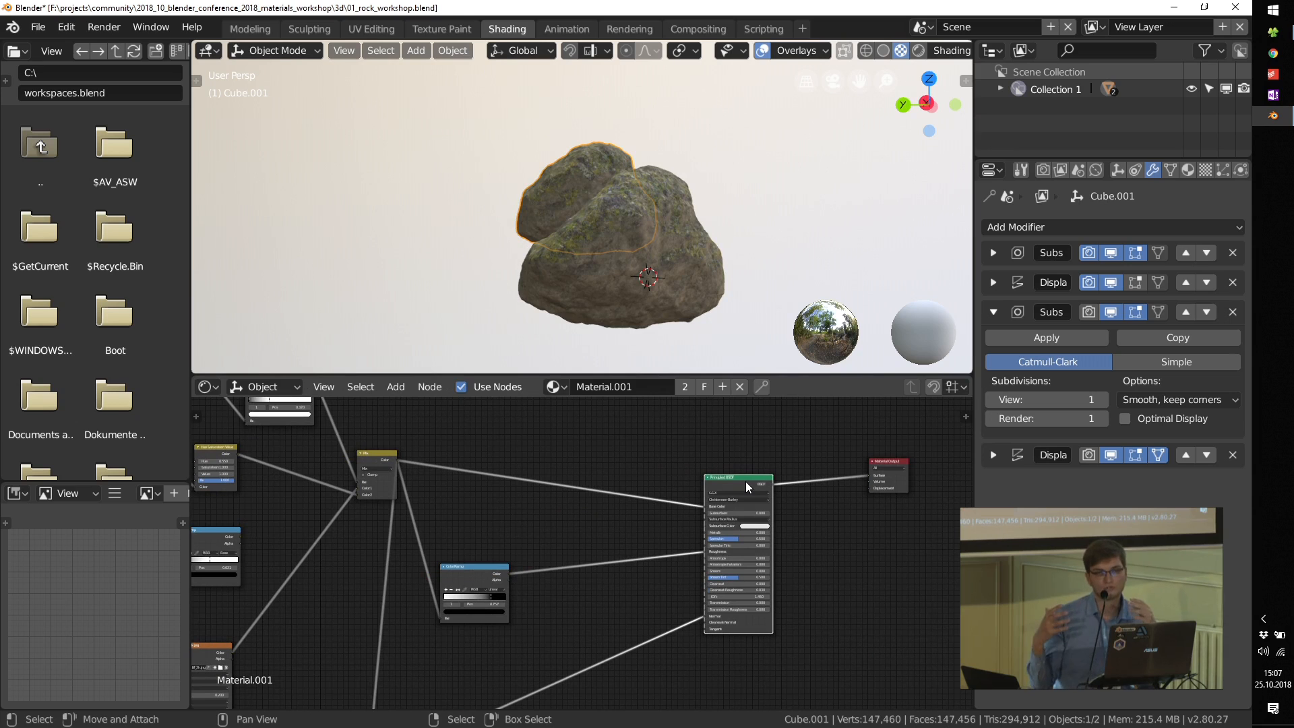
Step: Duplicate the Mix node and place the copy in the free space before the Principled BSDF
{"action": "middle_click_drag", "start_coordinate": [510, 478], "coordinate": [628, 541]}
{"action": "middle_click_drag", "start_coordinate": [655, 449], "coordinate": [655, 459]}
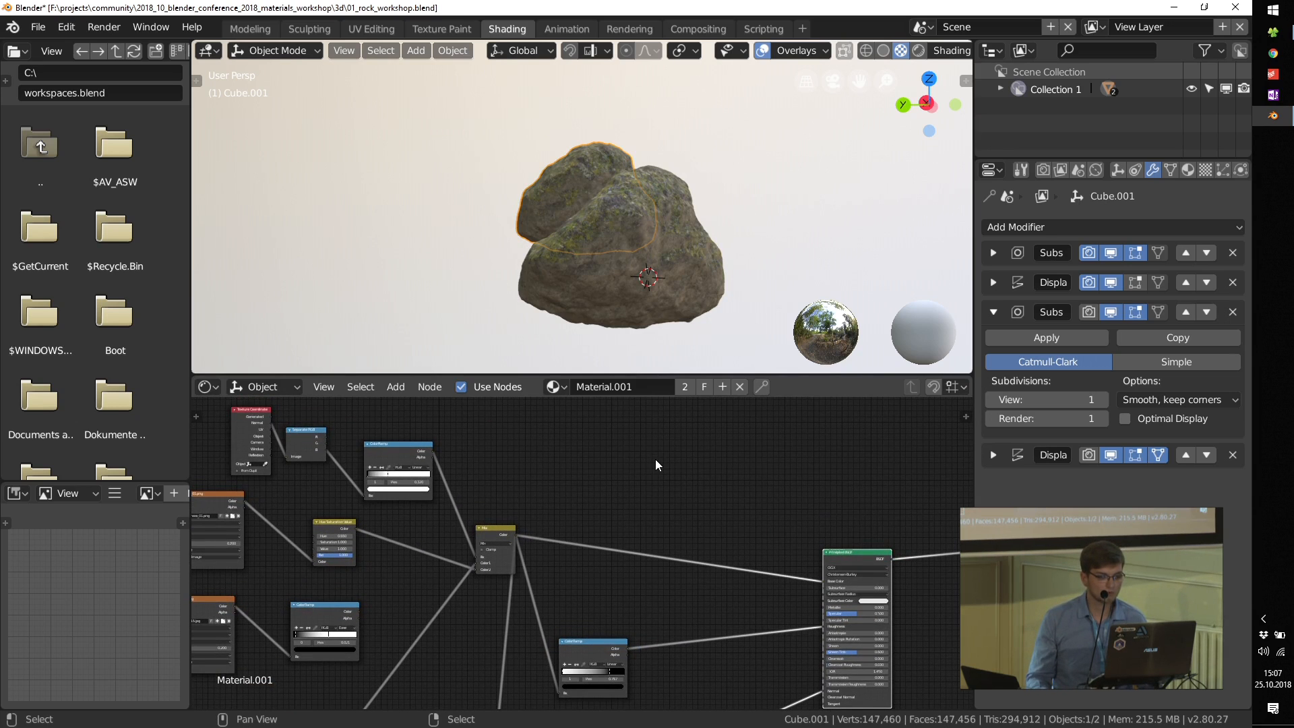
{"action": "left_click", "coordinate": [503, 531]}
{"action": "key", "text": "shift+d"}
{"action": "left_click", "coordinate": [701, 447]}
{"action": "scroll", "coordinate": [634, 498], "scroll_direction": "up", "scroll_amount": 2}
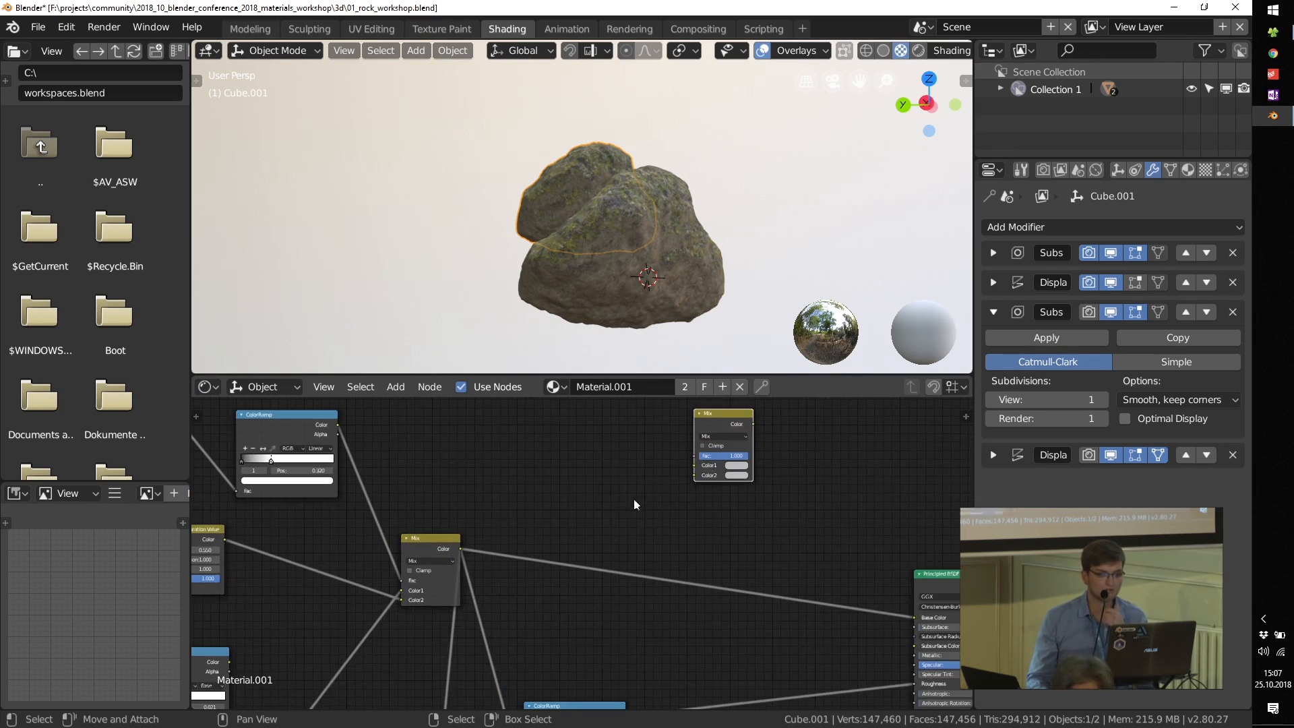
Step: Add a Hue Saturation Value node between the original Mix node and its copy
{"action": "scroll", "coordinate": [640, 491], "scroll_direction": "up", "scroll_amount": 1}
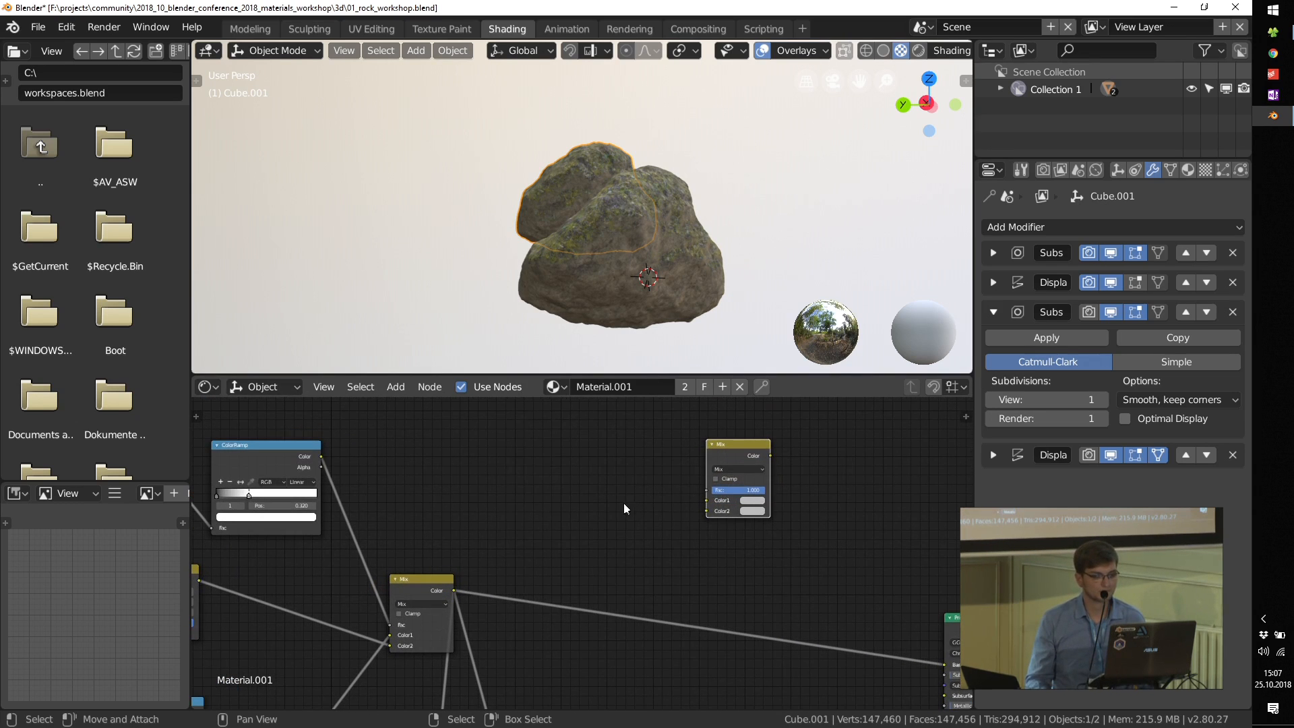
{"action": "key", "text": "shift+a"}
{"action": "mouse_move", "coordinate": [621, 503]}
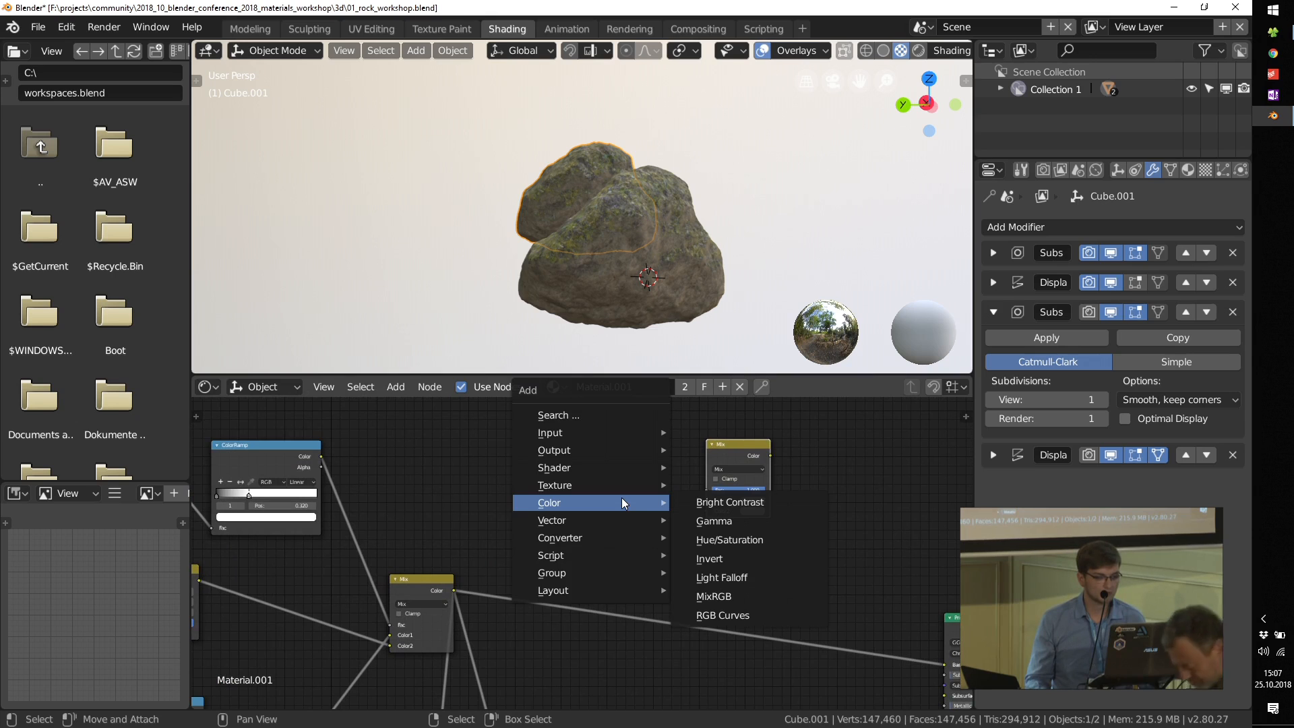
{"action": "left_click", "coordinate": [701, 539]}
{"action": "scroll", "coordinate": [471, 588], "scroll_direction": "up", "scroll_amount": 1}
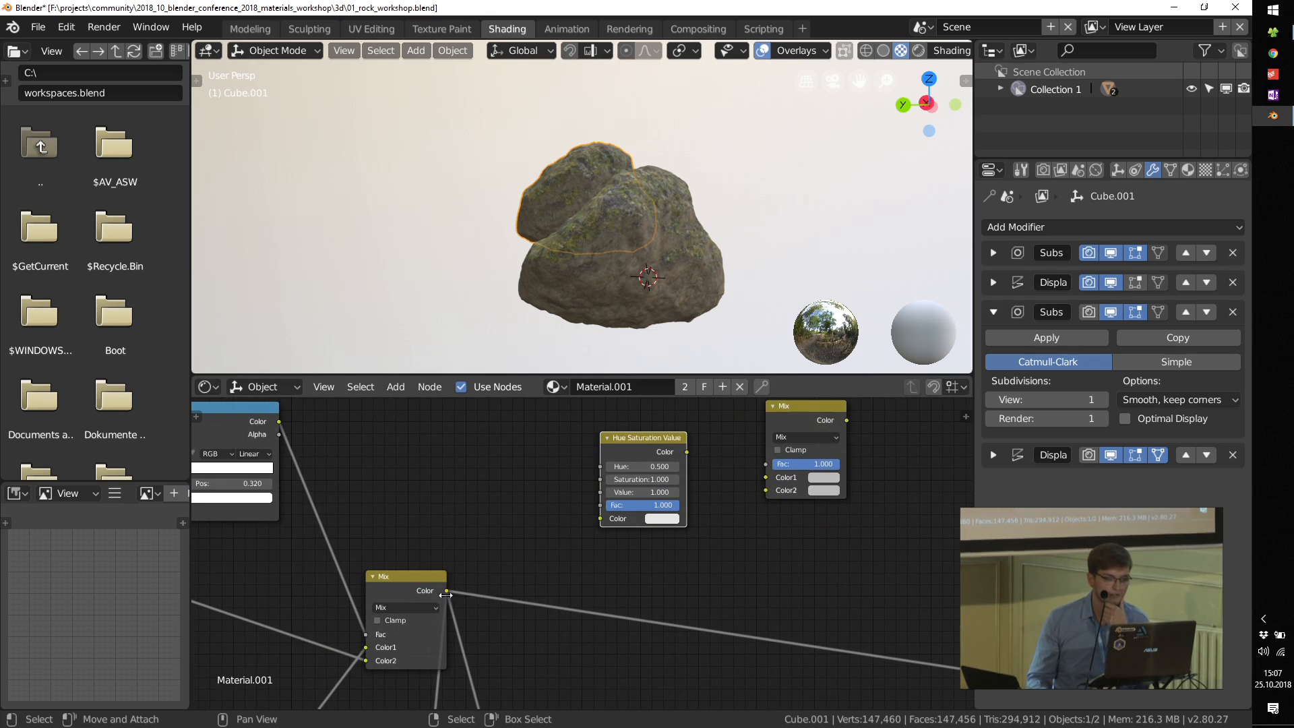
Step: Preview the original Mix node's output on both rocks from a closer angle
{"action": "left_click", "coordinate": [407, 579], "text": "ctrl+shift"}
{"action": "mouse_move", "coordinate": [630, 276]}
{"action": "middle_mouse_down"}
{"action": "mouse_move", "coordinate": [697, 270]}
{"action": "mouse_move", "coordinate": [779, 209]}
{"action": "middle_mouse_up"}
{"action": "scroll", "coordinate": [782, 223], "scroll_direction": "up", "scroll_amount": 4}
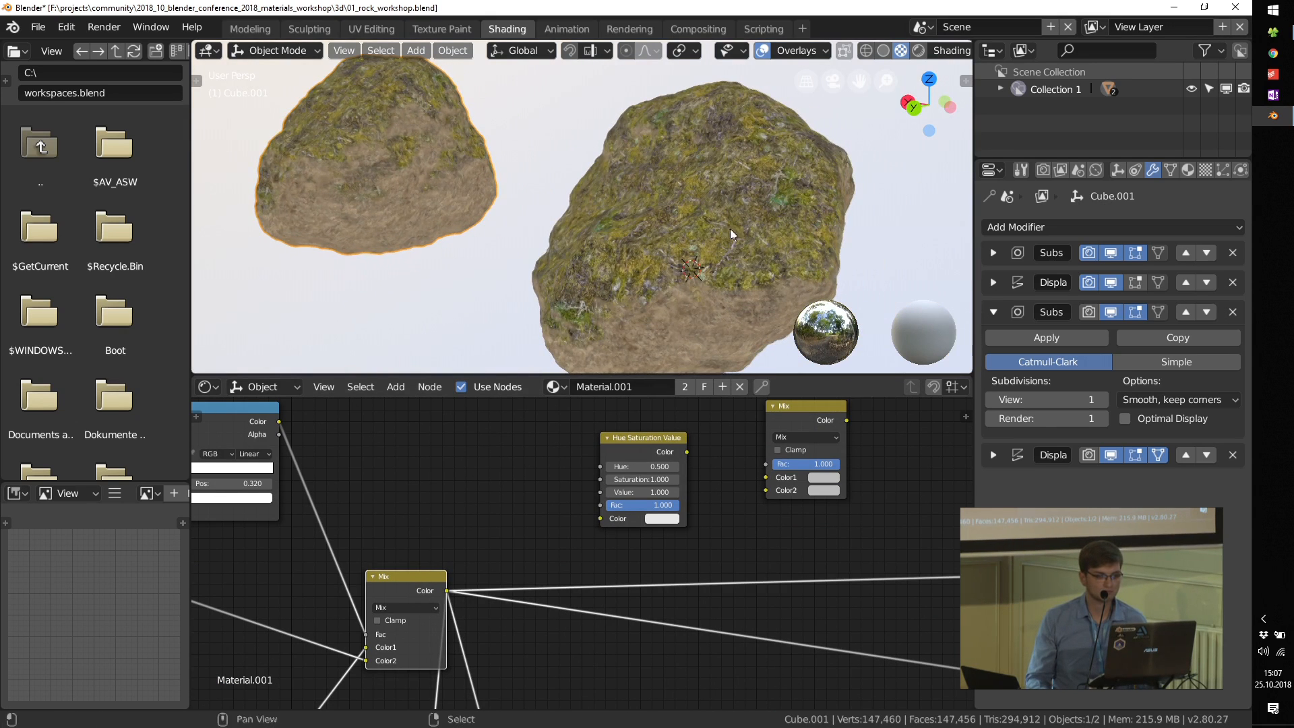
Step: Link the original Mix output to the Hue Saturation Value node, set hue 0.440, and feed adjusted and original colours into the second Mix's Color1 and Color2
{"action": "mouse_move", "coordinate": [454, 591]}
{"action": "left_mouse_down"}
{"action": "mouse_move", "coordinate": [578, 455]}
{"action": "mouse_move", "coordinate": [600, 518]}
{"action": "left_mouse_up"}
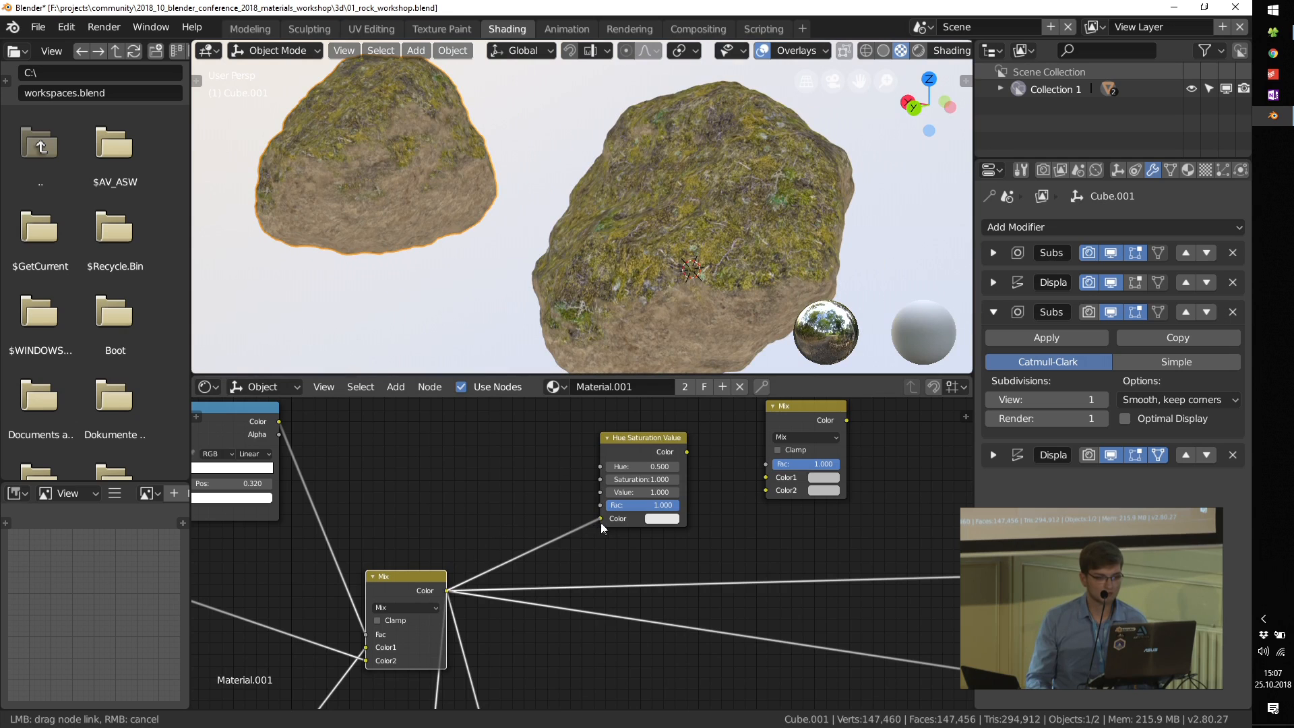
{"action": "left_click", "coordinate": [646, 448], "text": "ctrl+shift"}
{"action": "scroll", "coordinate": [650, 465], "scroll_direction": "up", "scroll_amount": 3}
{"action": "left_click_drag", "start_coordinate": [652, 465], "coordinate": [545, 473]}
{"action": "scroll", "coordinate": [662, 482], "scroll_direction": "down", "scroll_amount": 3}
{"action": "left_click_drag", "start_coordinate": [463, 617], "coordinate": [797, 490]}
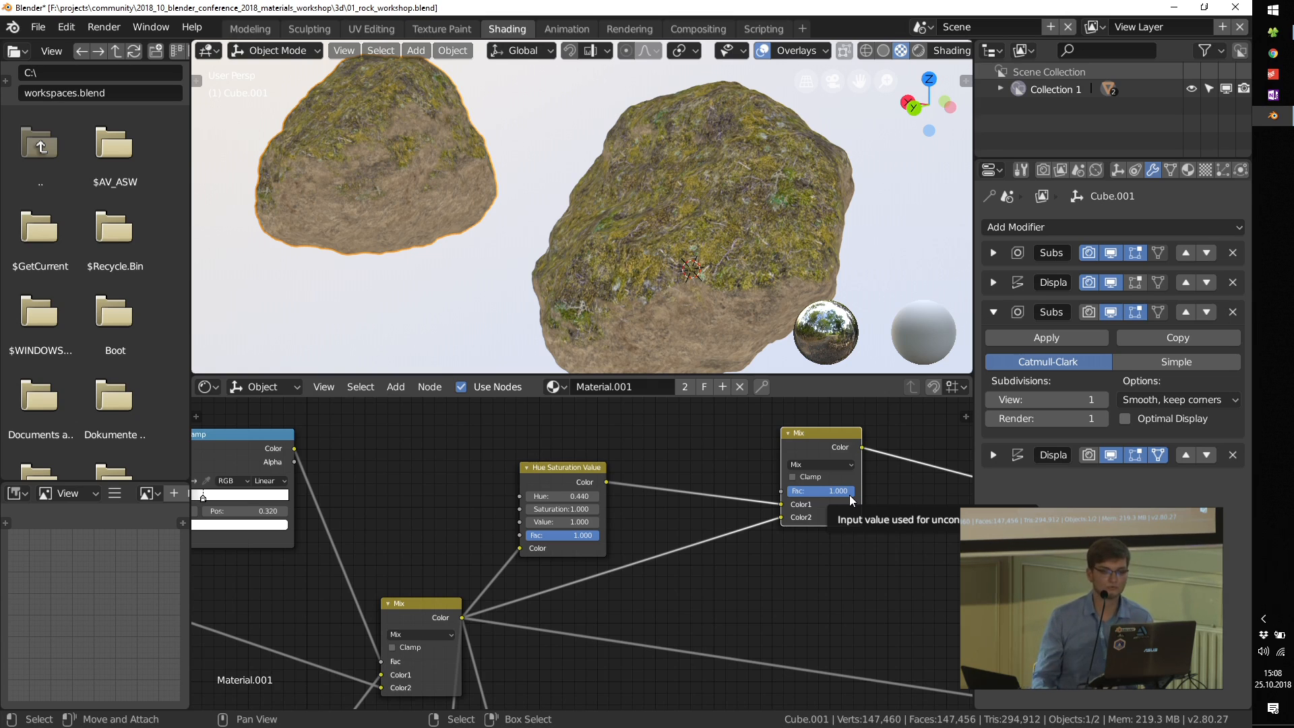
Step: Add an Object Info node above the new Hue Saturation Value node
{"action": "scroll", "coordinate": [604, 514], "scroll_direction": "up", "scroll_amount": 5}
{"action": "key", "text": "shift+a"}
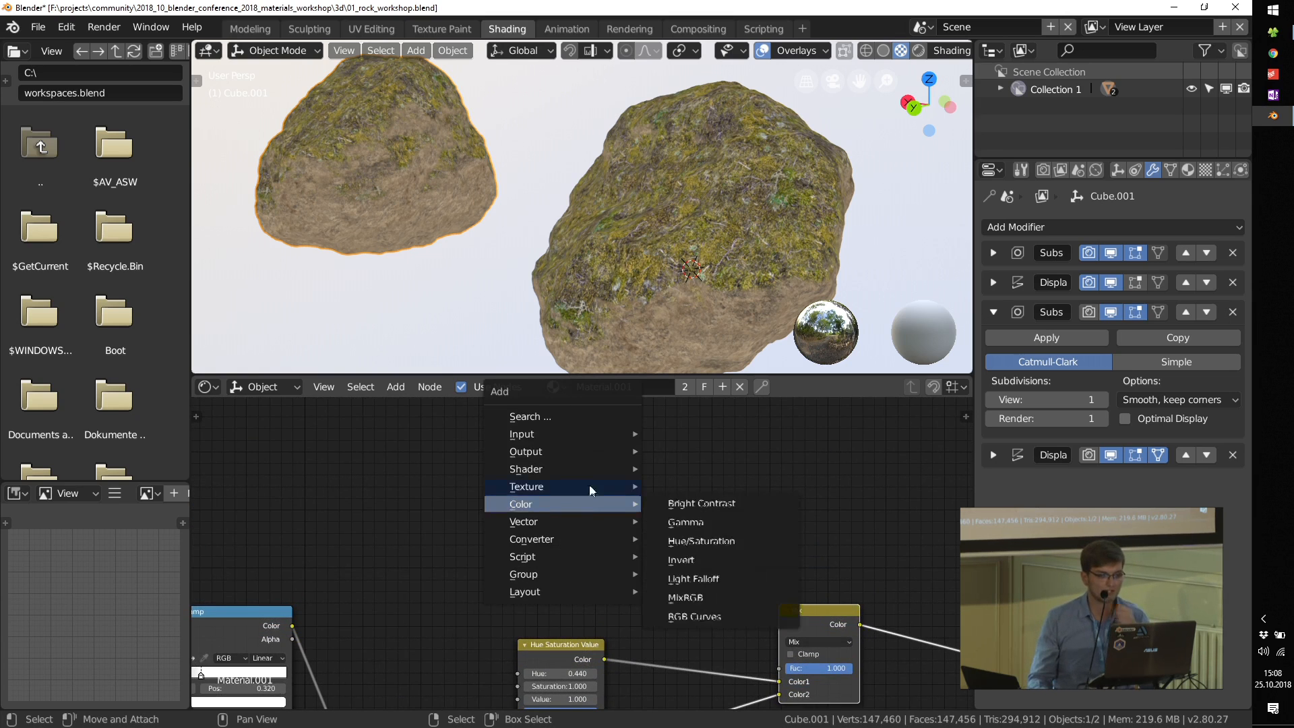
{"action": "mouse_move", "coordinate": [580, 433]}
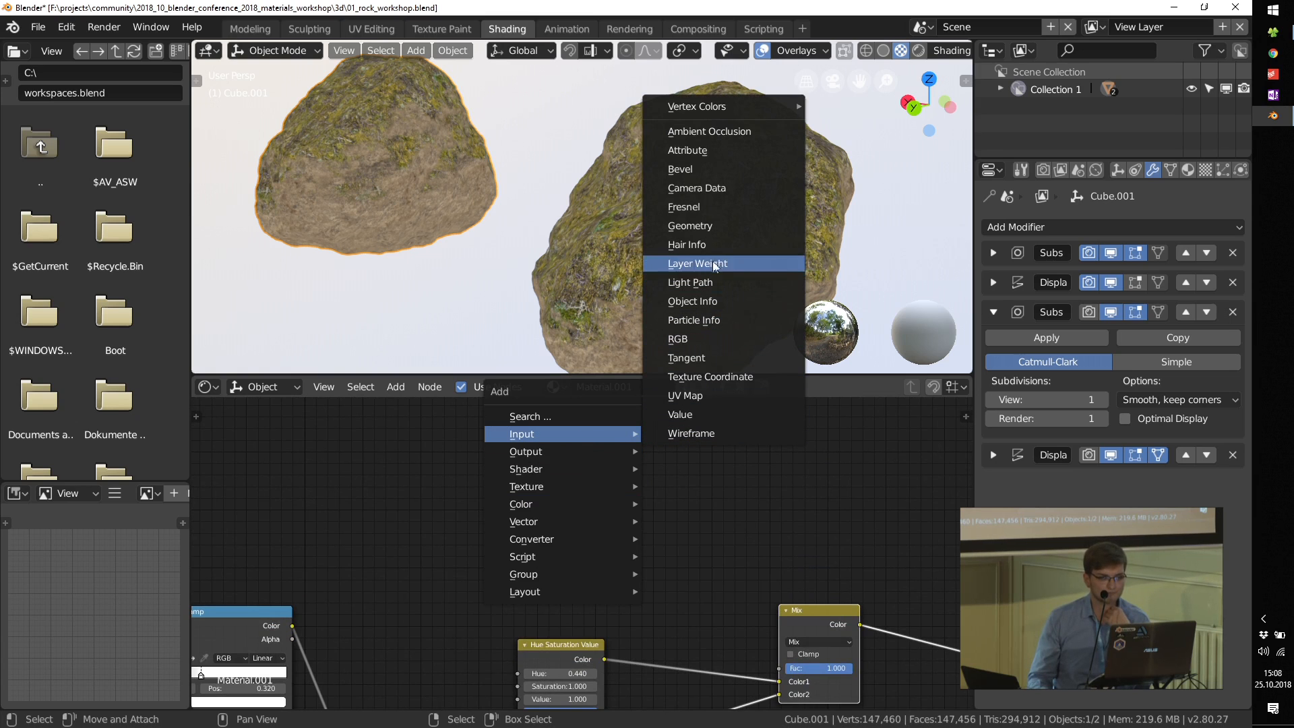
{"action": "left_click", "coordinate": [701, 301]}
{"action": "left_click", "coordinate": [584, 507]}
{"action": "middle_click_drag", "start_coordinate": [693, 621], "coordinate": [631, 523]}
Step: Reposition the Object Info node and link its Random output to the second Mix node's Fac input
{"action": "scroll", "coordinate": [632, 522], "scroll_direction": "up", "scroll_amount": 2}
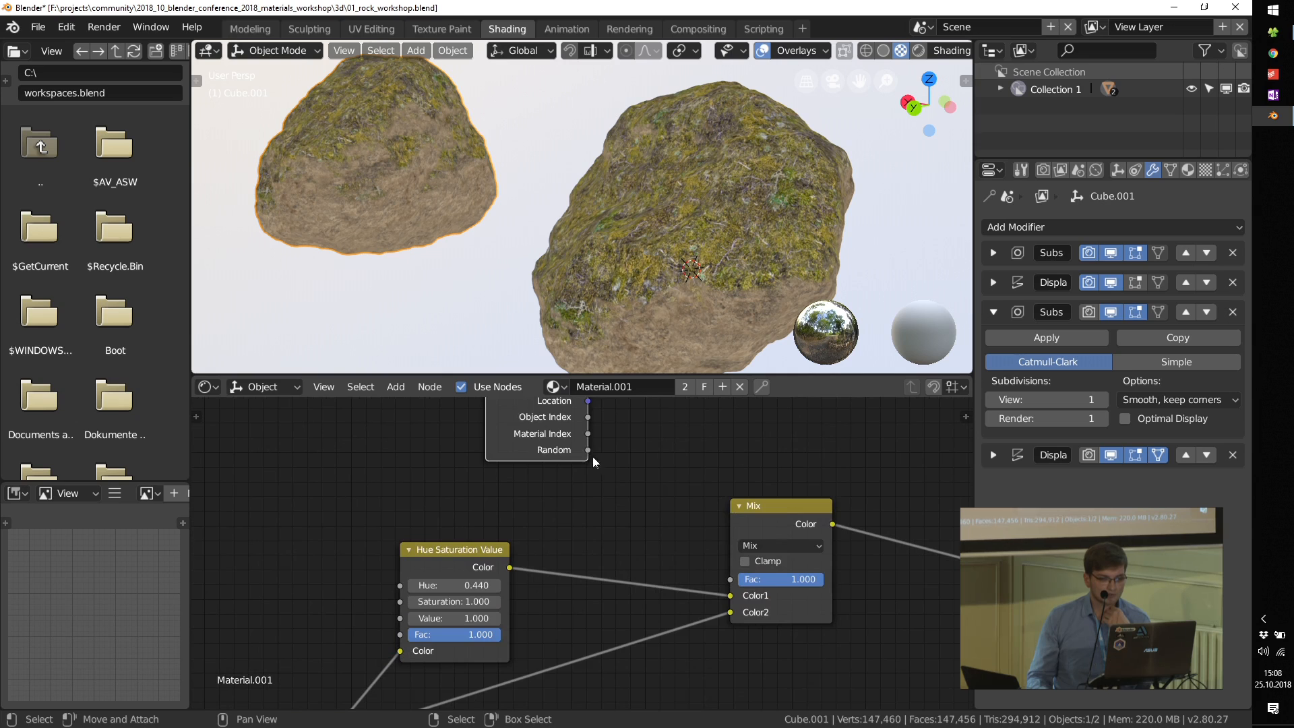
{"action": "key", "text": "g"}
{"action": "left_click", "coordinate": [622, 493]}
{"action": "left_click_drag", "start_coordinate": [620, 492], "coordinate": [731, 579]}
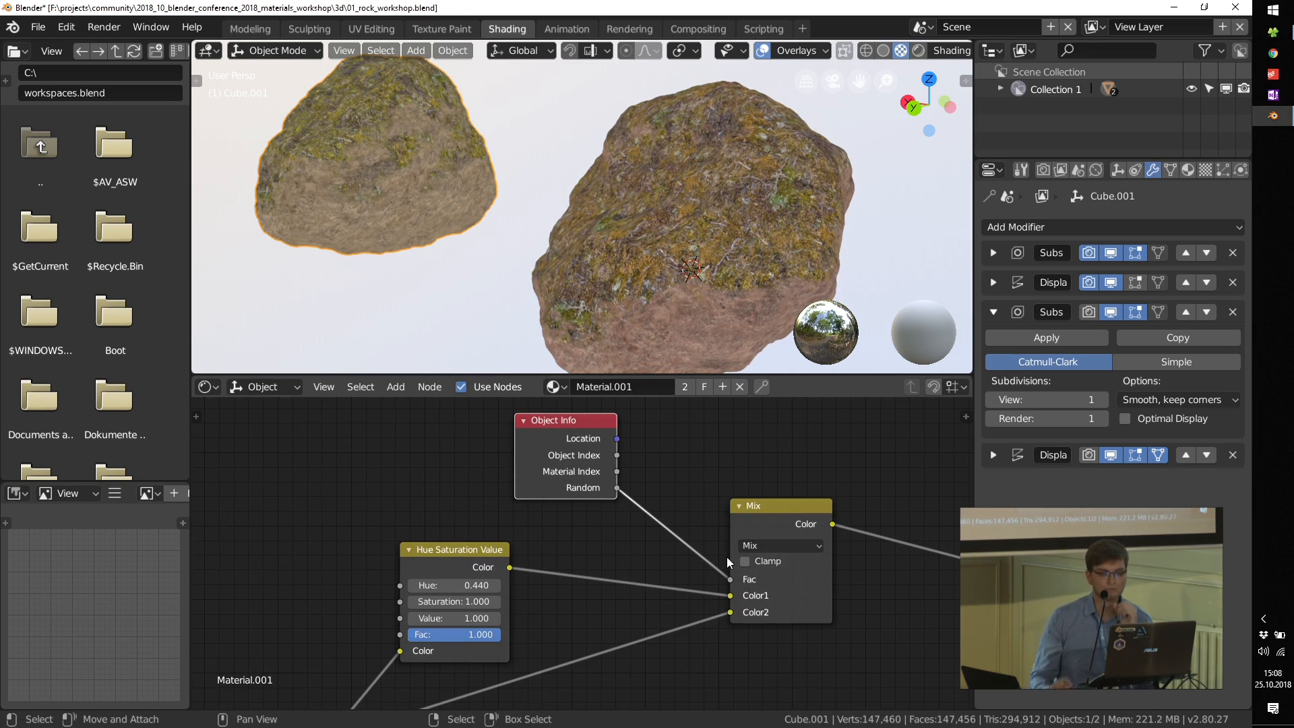
{"action": "scroll", "coordinate": [765, 599], "scroll_direction": "up", "scroll_amount": 2}
{"action": "scroll", "coordinate": [682, 555], "scroll_direction": "down", "scroll_amount": 2}
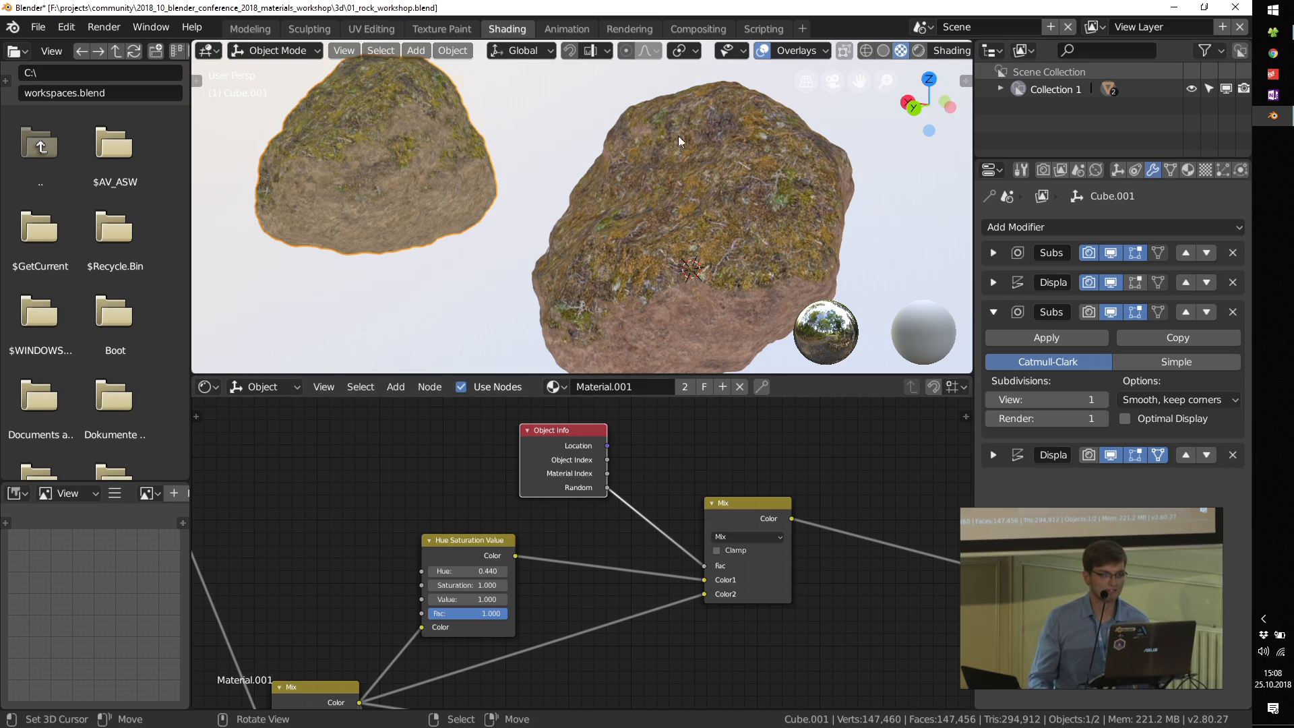
Step: Select the reddish rock and place two duplicates of it, one beside it and one above
{"action": "scroll", "coordinate": [678, 137], "scroll_direction": "down", "scroll_amount": 5}
{"action": "right_click", "coordinate": [658, 185]}
{"action": "middle_click_drag", "start_coordinate": [658, 184], "coordinate": [593, 219], "text": "shift"}
{"action": "middle_click_drag", "start_coordinate": [551, 243], "coordinate": [577, 247]}
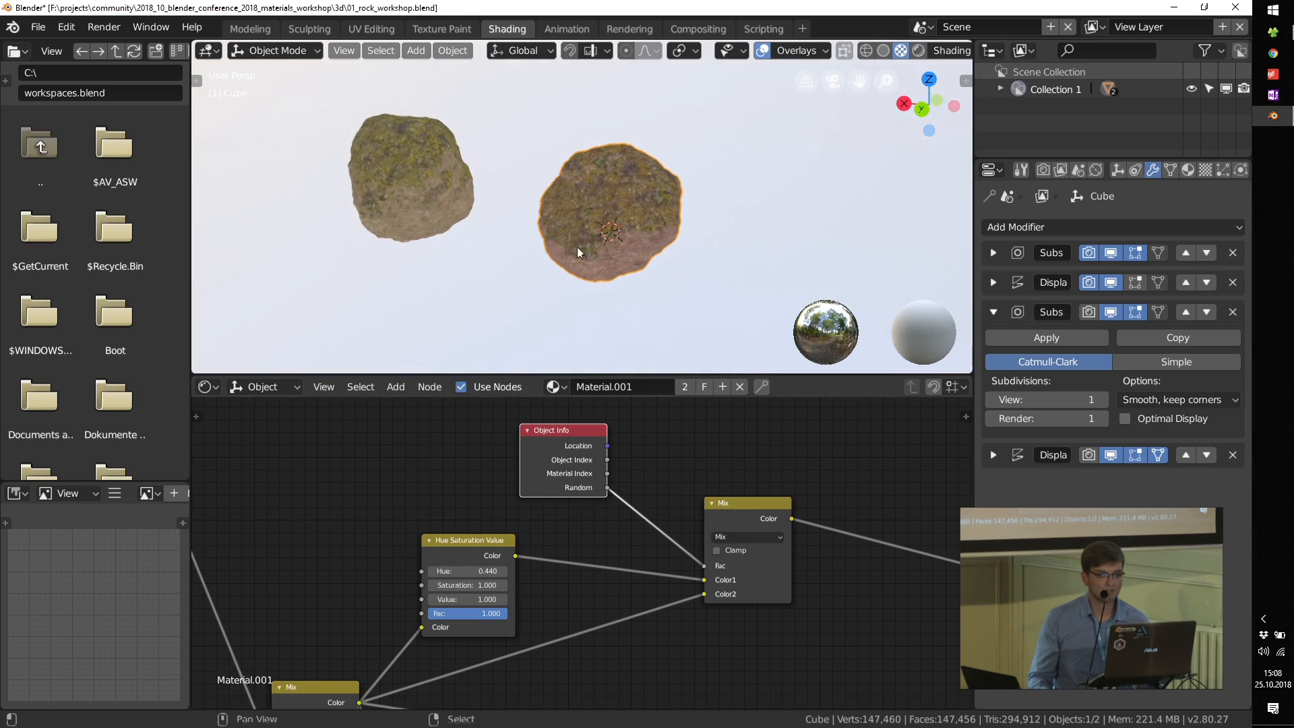
{"action": "key", "text": "shift+d"}
{"action": "left_click", "coordinate": [768, 210]}
{"action": "key", "text": "shift+d"}
{"action": "left_click", "coordinate": [681, 97]}
{"action": "middle_click_drag", "start_coordinate": [625, 64], "coordinate": [640, 163], "text": "shift"}
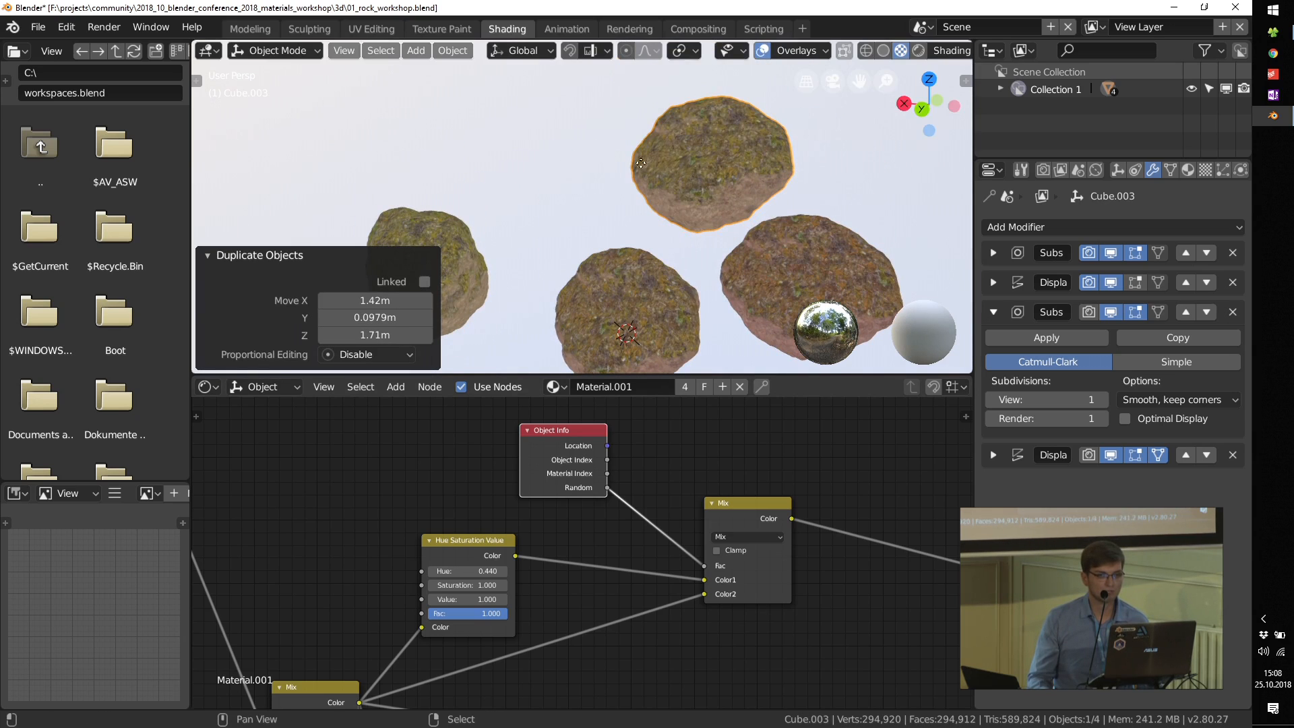
Step: Duplicate the newest rock repeatedly, spreading three more copies around the existing ones
{"action": "key", "text": "shift+d"}
{"action": "left_click", "coordinate": [476, 131]}
{"action": "key", "text": "shift+d"}
{"action": "left_click", "coordinate": [328, 178]}
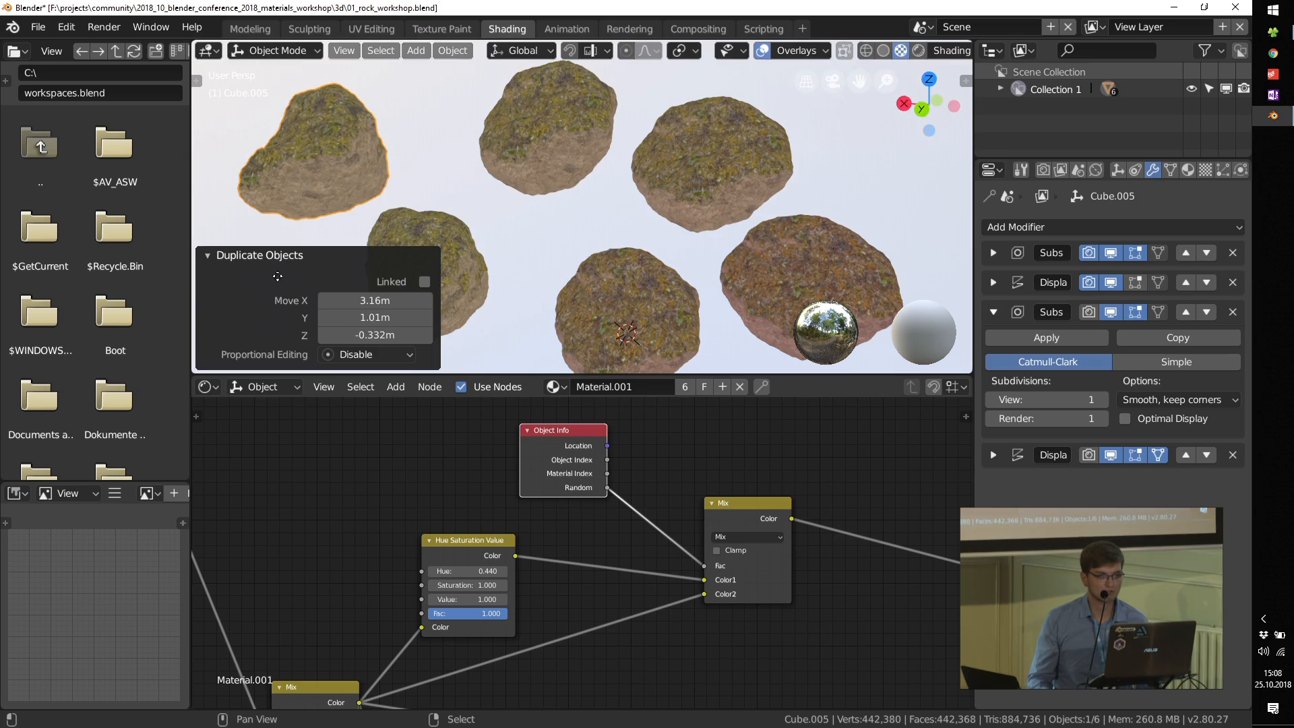
{"action": "scroll", "coordinate": [564, 198], "scroll_direction": "down", "scroll_amount": 4}
{"action": "key", "text": "shift+d"}
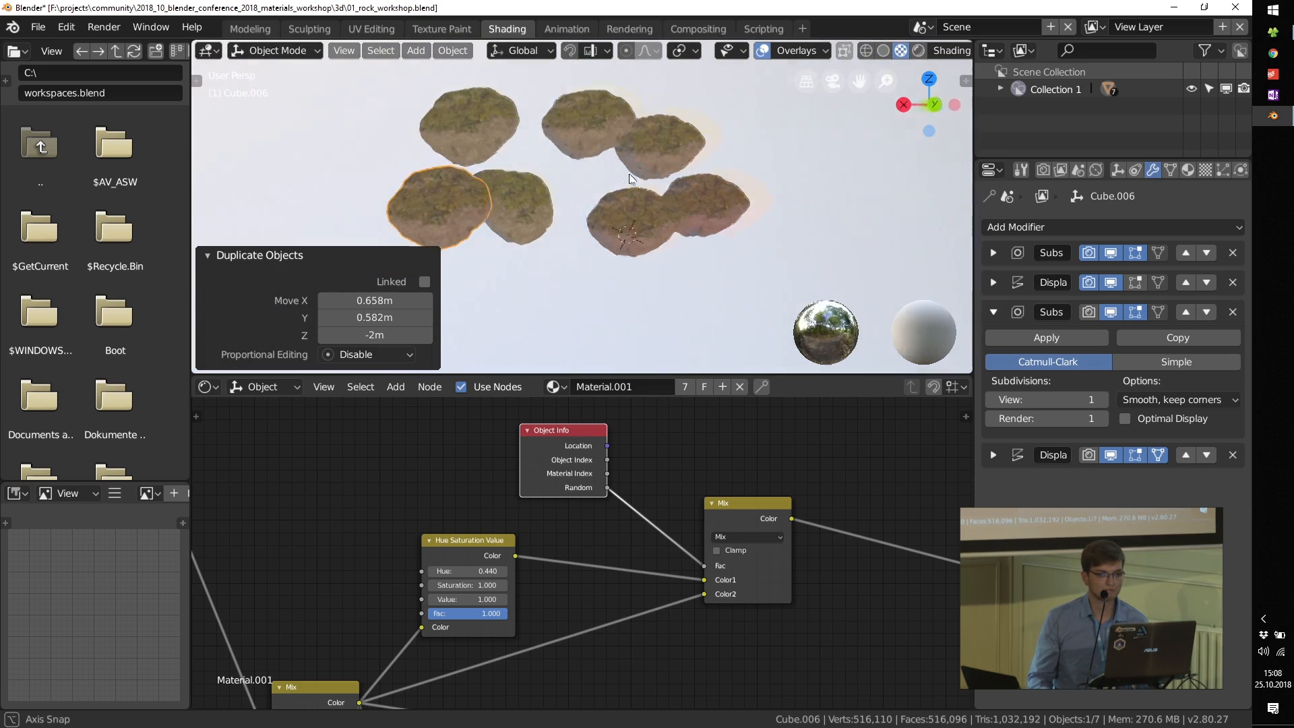
{"action": "left_click", "coordinate": [666, 183]}
Step: Set Saturation to 0.600 and Value to 0.400 on the Hue Saturation Value node feeding the second Mix node
{"action": "scroll", "coordinate": [721, 499], "scroll_direction": "up", "scroll_amount": 5}
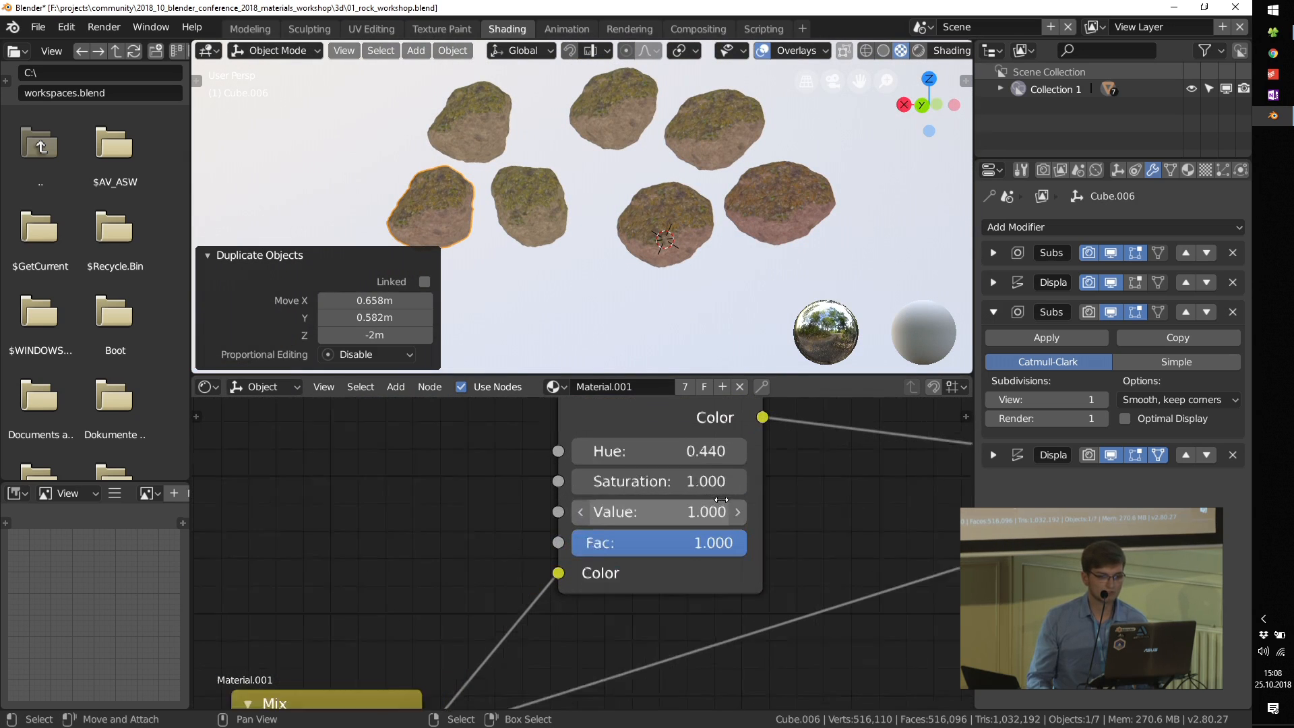
{"action": "scroll", "coordinate": [721, 499], "scroll_direction": "up", "scroll_amount": 1}
{"action": "left_click", "coordinate": [570, 480]}
{"action": "left_click", "coordinate": [570, 479]}
{"action": "left_click", "coordinate": [571, 480]}
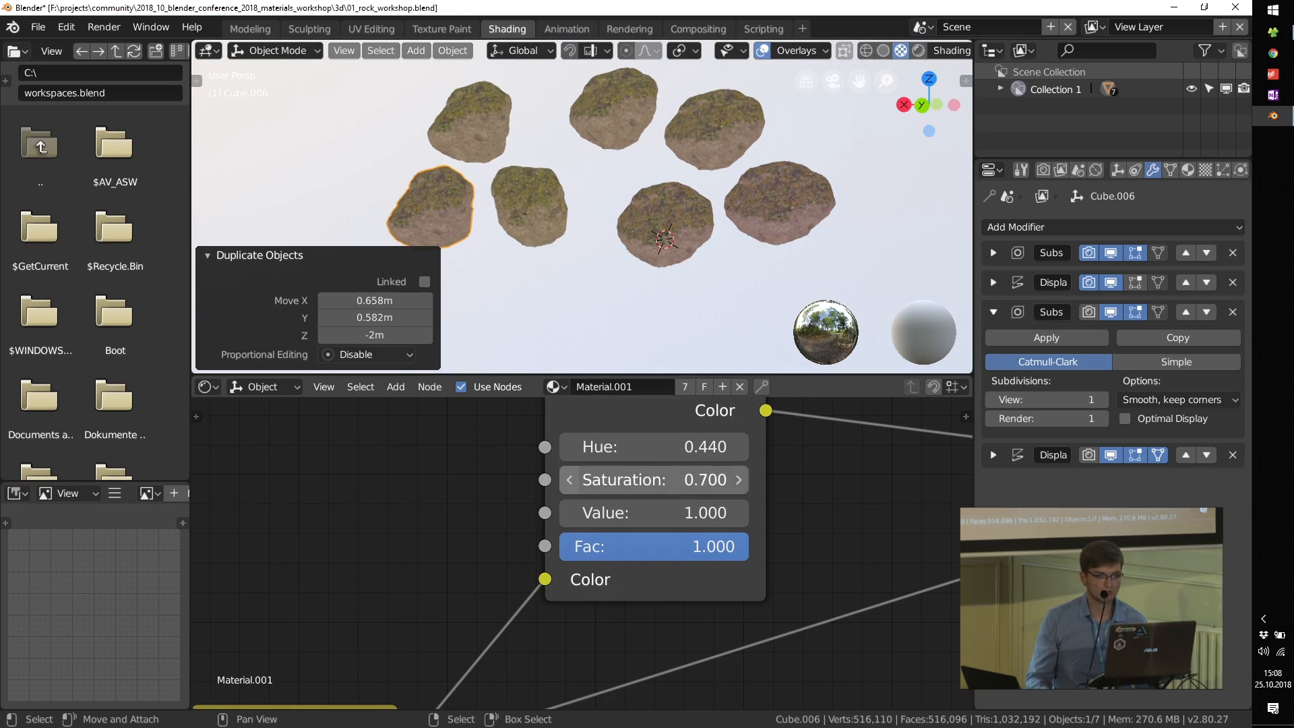
{"action": "left_click", "coordinate": [570, 479]}
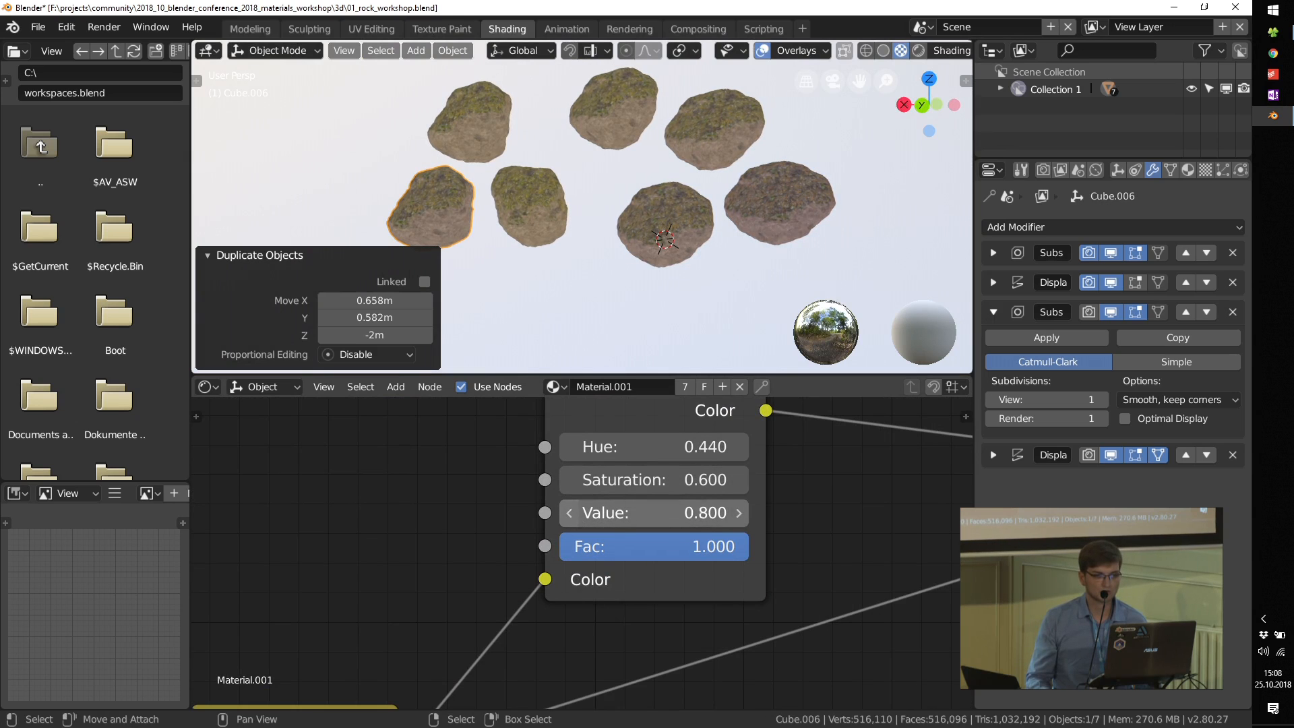
{"action": "left_click", "coordinate": [569, 512]}
{"action": "left_click", "coordinate": [568, 512]}
{"action": "left_click", "coordinate": [568, 512]}
{"action": "left_click", "coordinate": [568, 513]}
{"action": "middle_click_drag", "start_coordinate": [717, 127], "coordinate": [678, 216]}
{"action": "scroll", "coordinate": [693, 562], "scroll_direction": "down", "scroll_amount": 3}
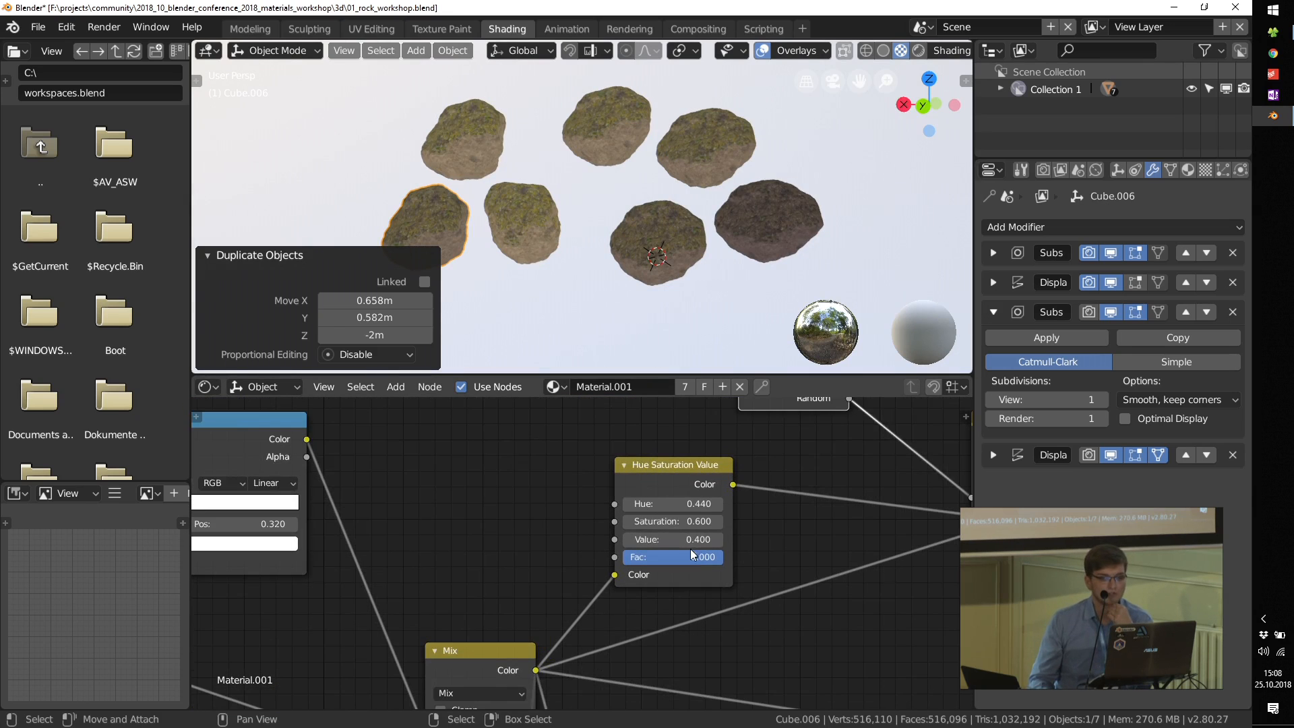
{"action": "scroll", "coordinate": [689, 548], "scroll_direction": "down", "scroll_amount": 2}
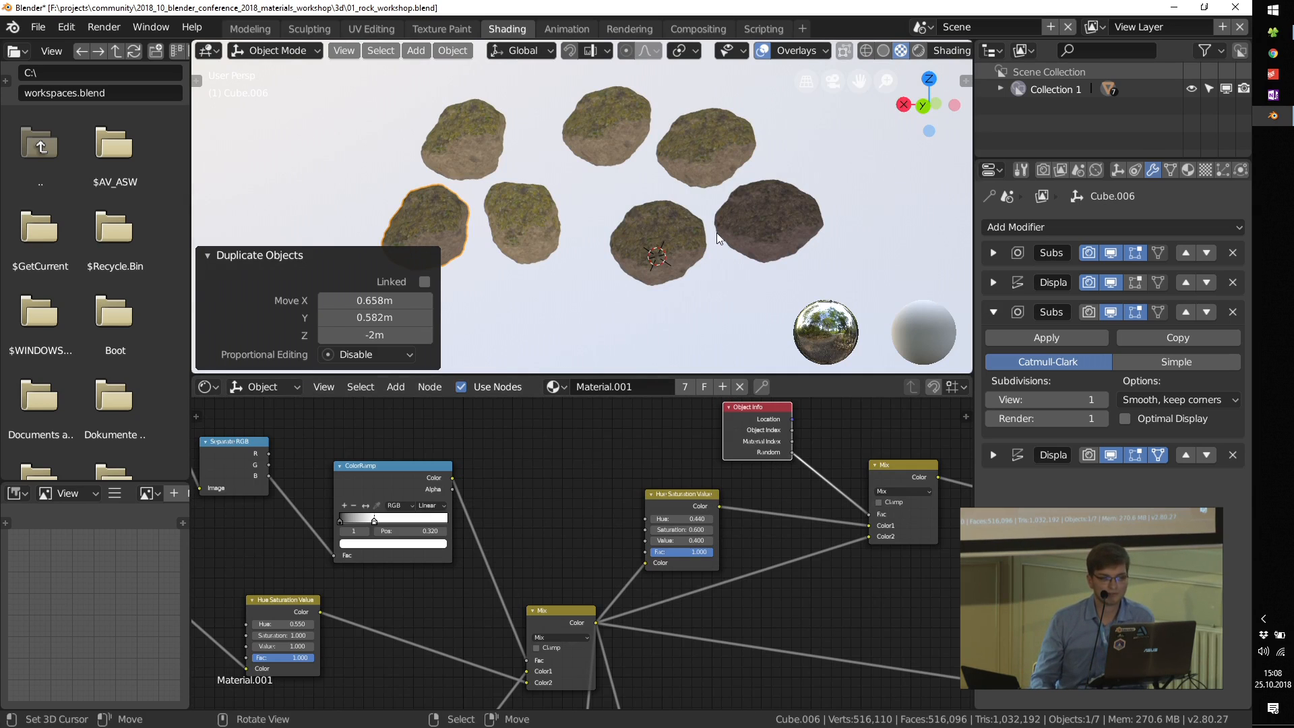
Step: Open the gun scene file 02_gun_workshop.blend
{"action": "left_click", "coordinate": [33, 29]}
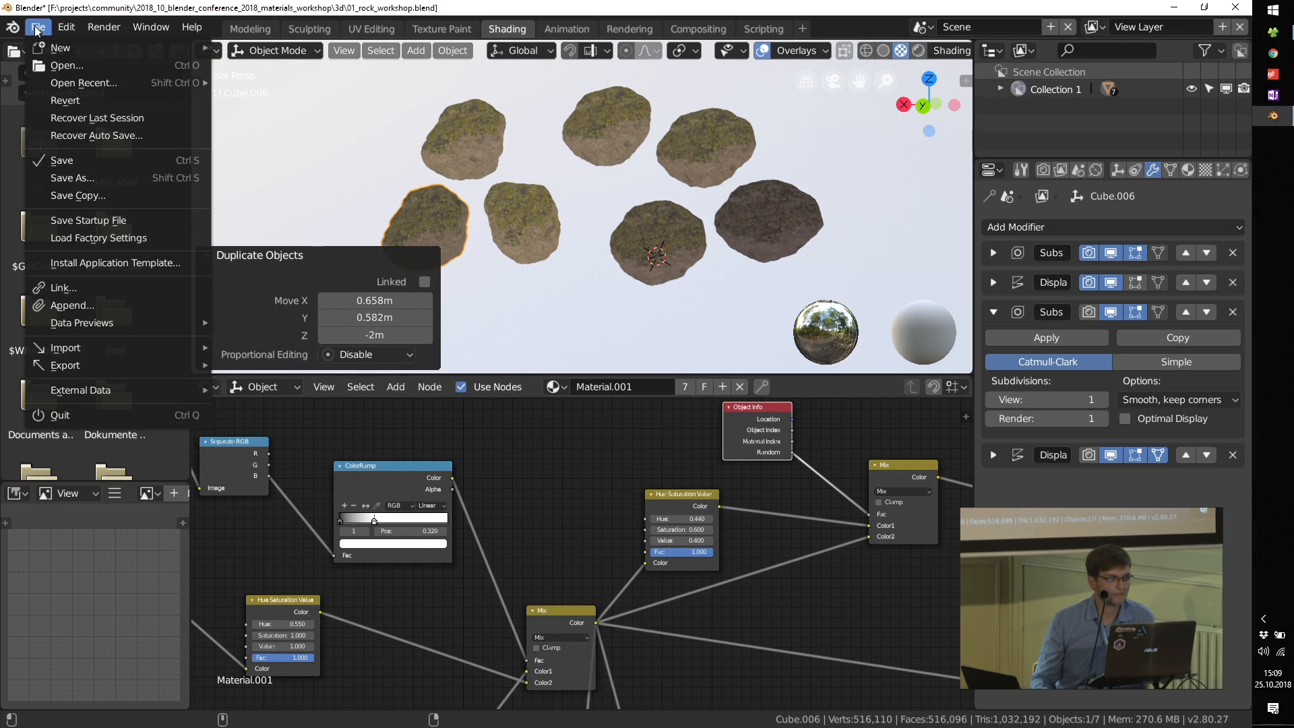
{"action": "mouse_move", "coordinate": [92, 83]}
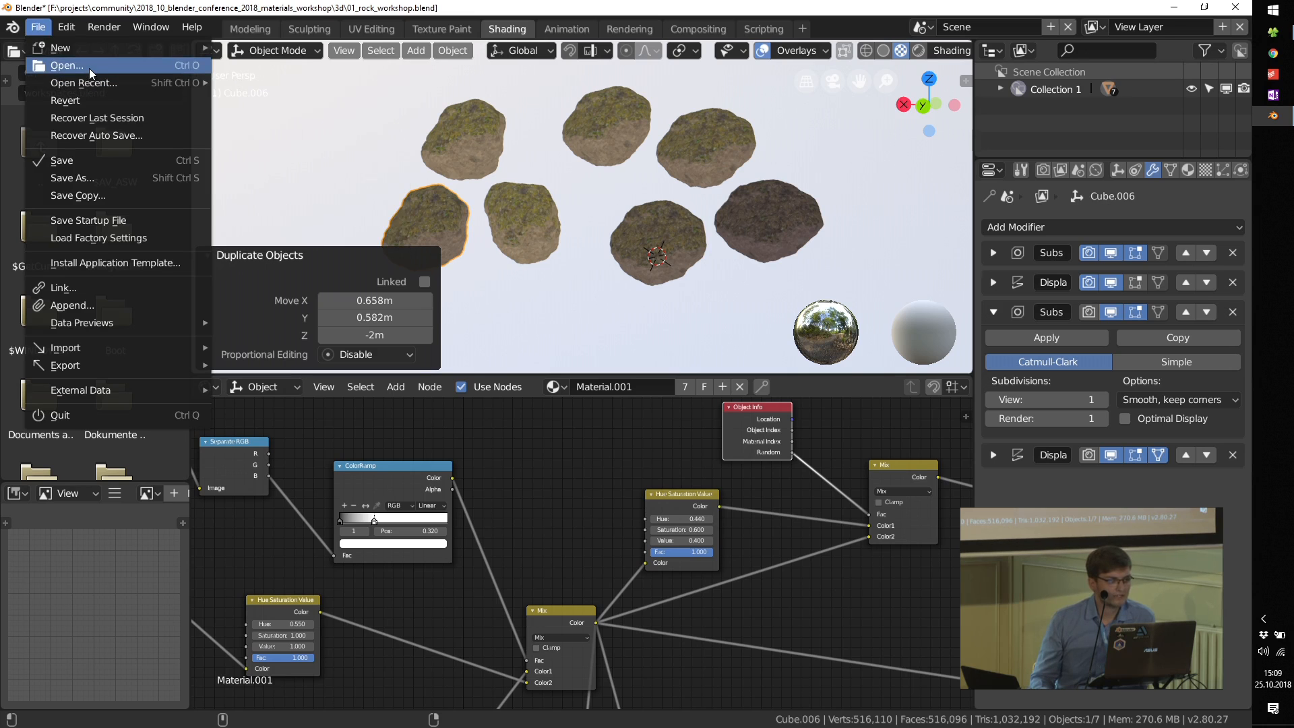
{"action": "left_click", "coordinate": [89, 66]}
{"action": "double_click", "coordinate": [303, 165]}
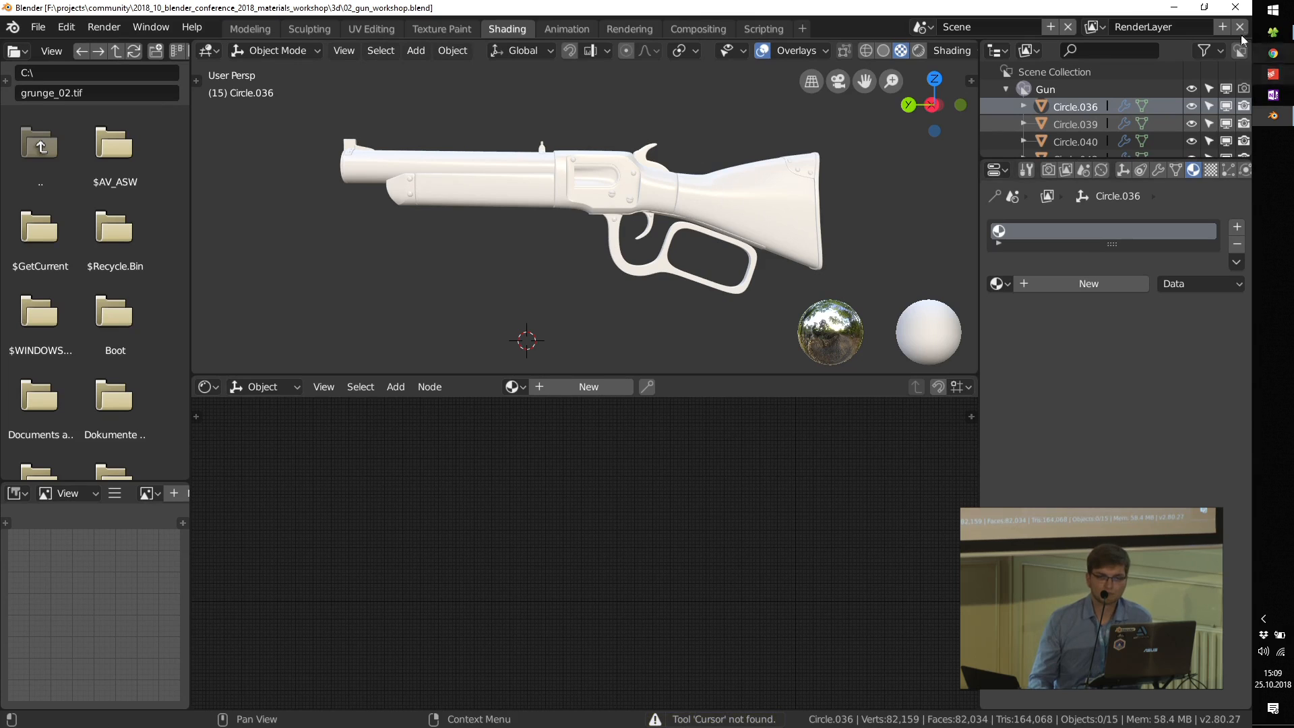
Step: Switch to the file explorer and open 10_sheriff_render.jpg from the slides folder as a reference
{"action": "left_click", "coordinate": [1273, 32]}
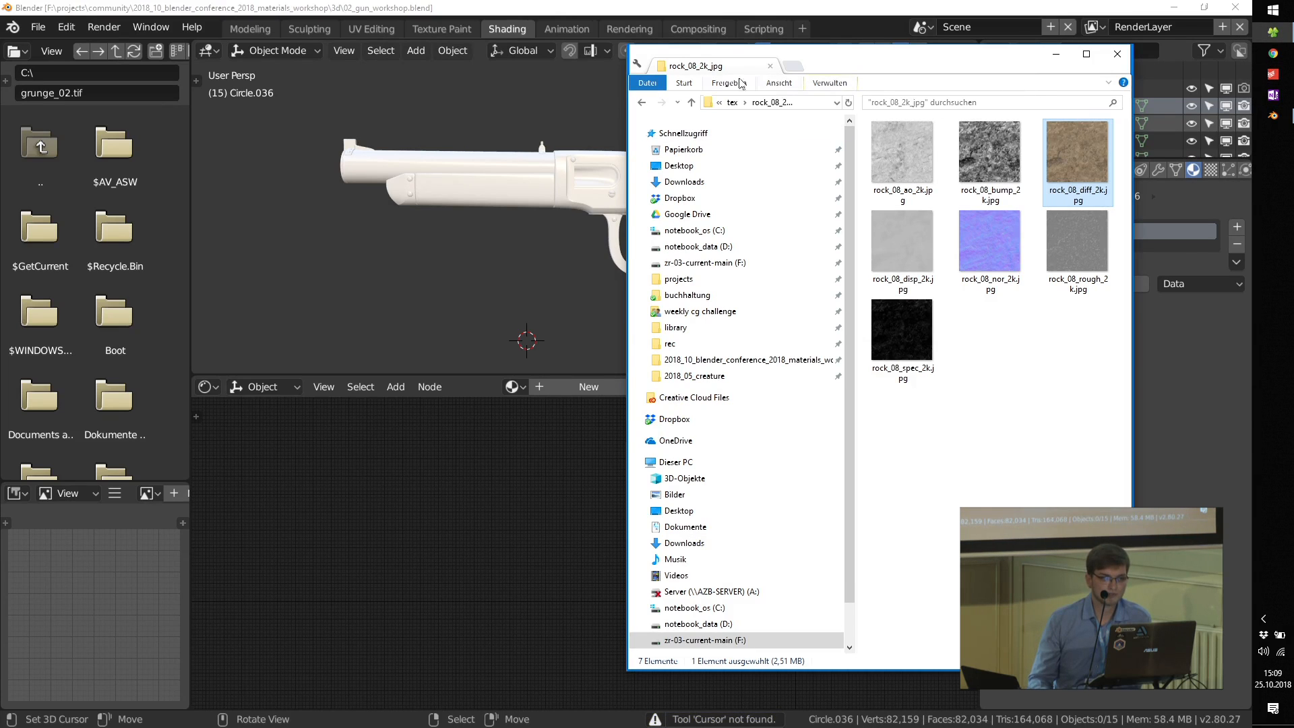
{"action": "left_click", "coordinate": [643, 105]}
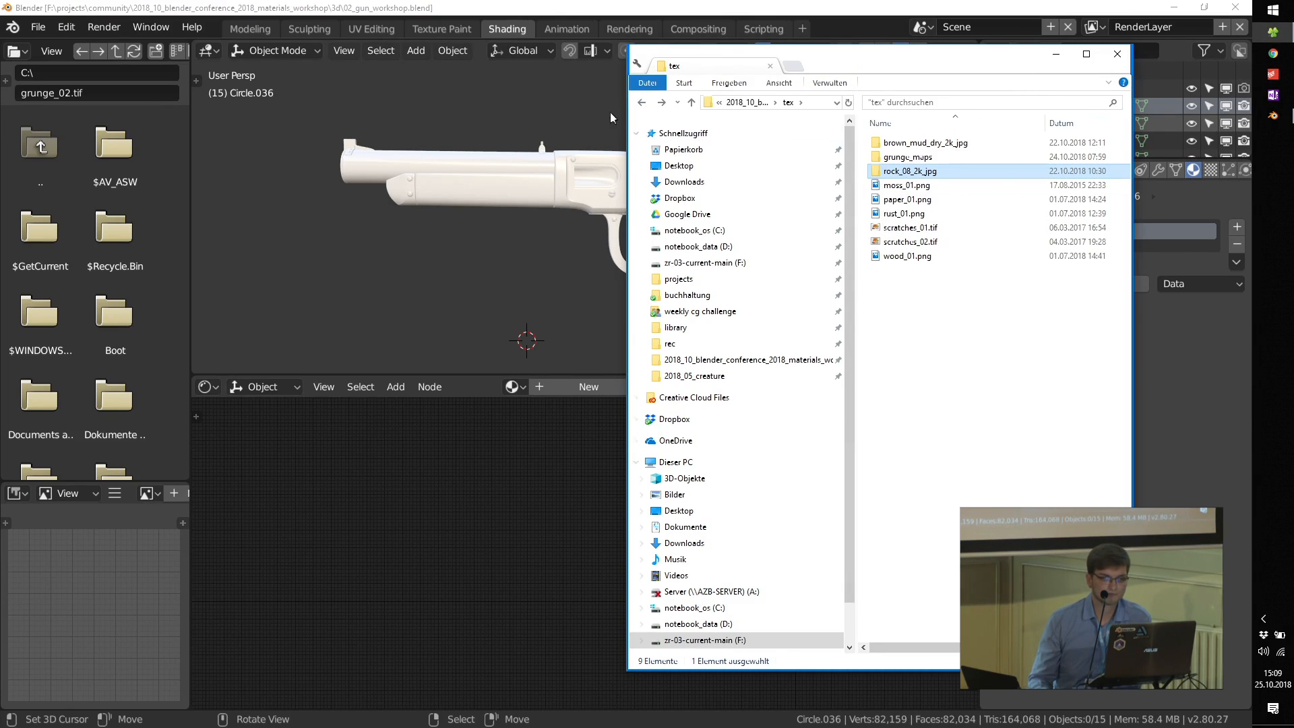
{"action": "left_click", "coordinate": [643, 105]}
{"action": "double_click", "coordinate": [902, 157]}
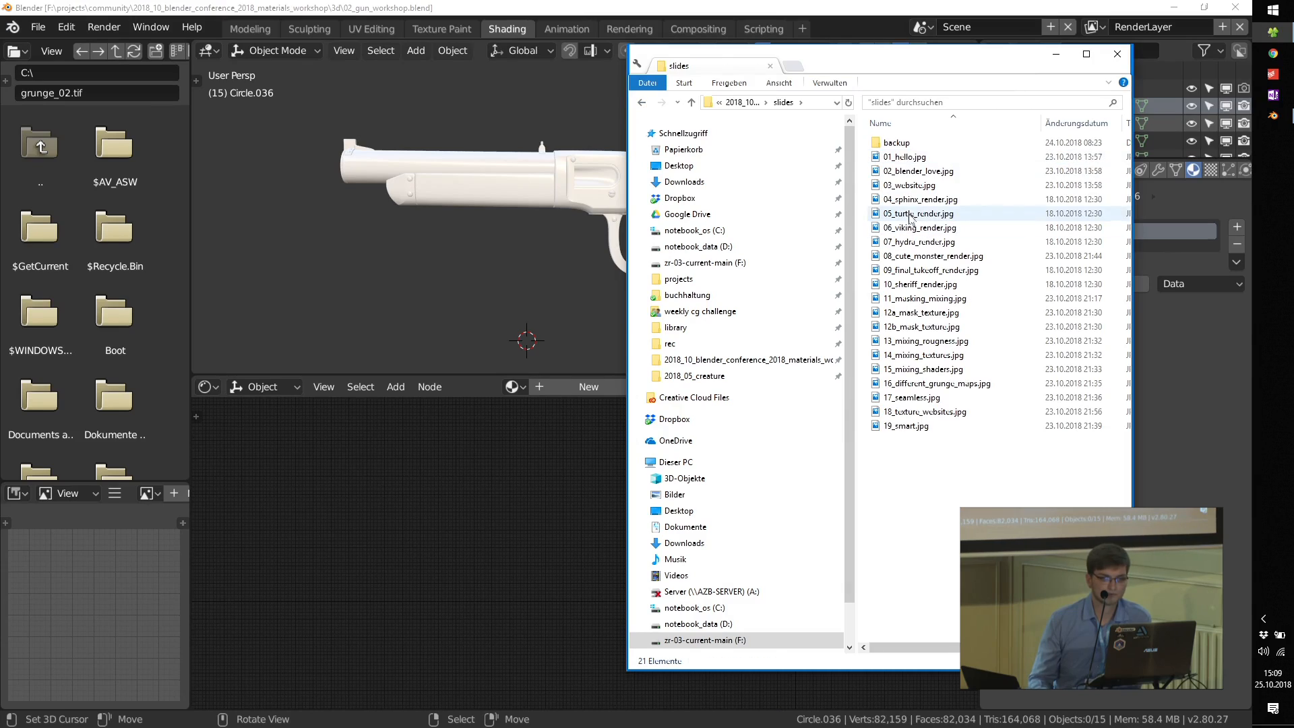
{"action": "double_click", "coordinate": [918, 285]}
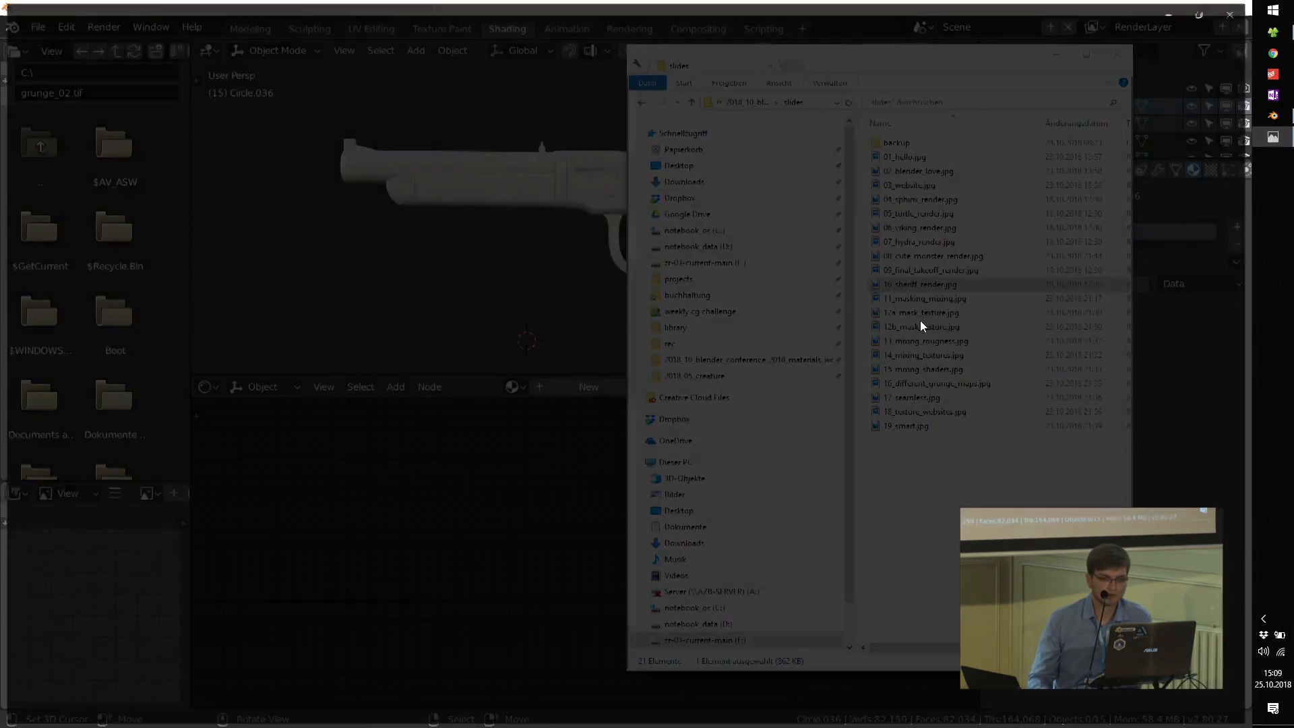
Step: Examine the rifle in the sheriff render up close, and return to the Blender gun scene
{"action": "scroll", "coordinate": [403, 271], "scroll_direction": "up", "scroll_amount": 3}
{"action": "scroll", "coordinate": [403, 277], "scroll_direction": "down", "scroll_amount": 3}
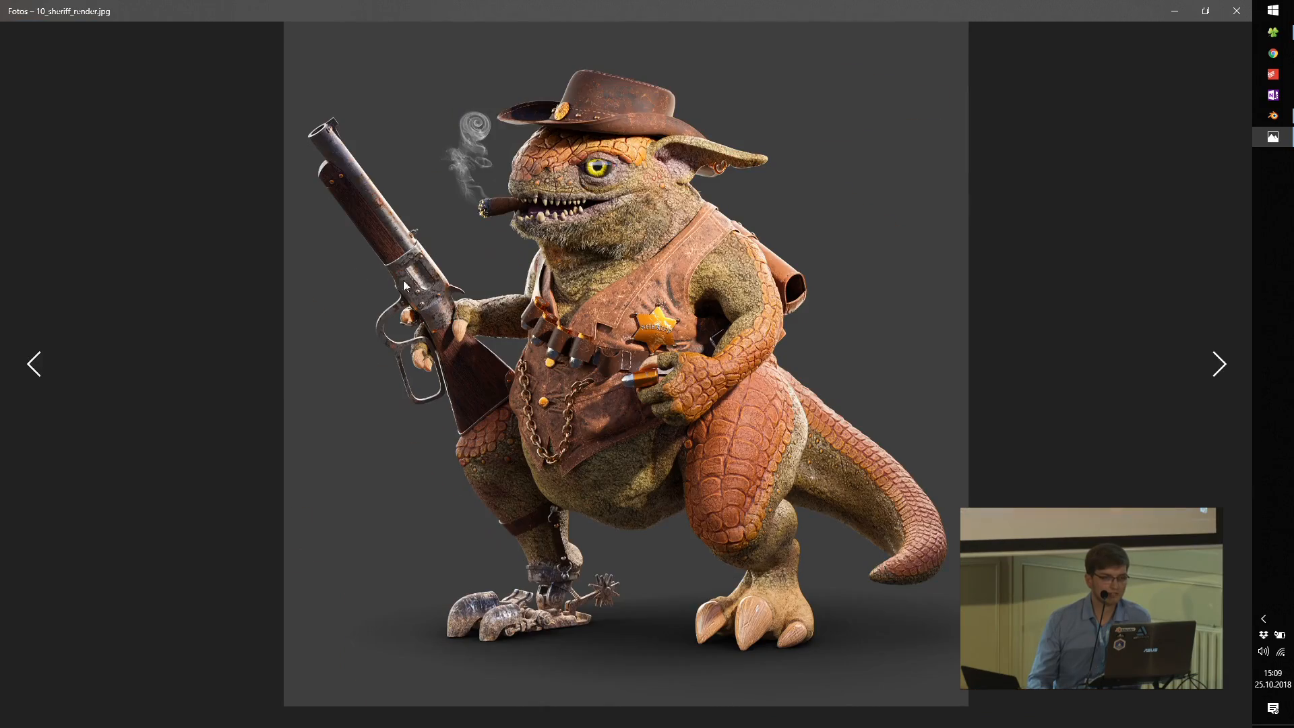
{"action": "scroll", "coordinate": [415, 280], "scroll_direction": "up", "scroll_amount": 3}
{"action": "scroll", "coordinate": [401, 265], "scroll_direction": "down", "scroll_amount": 3}
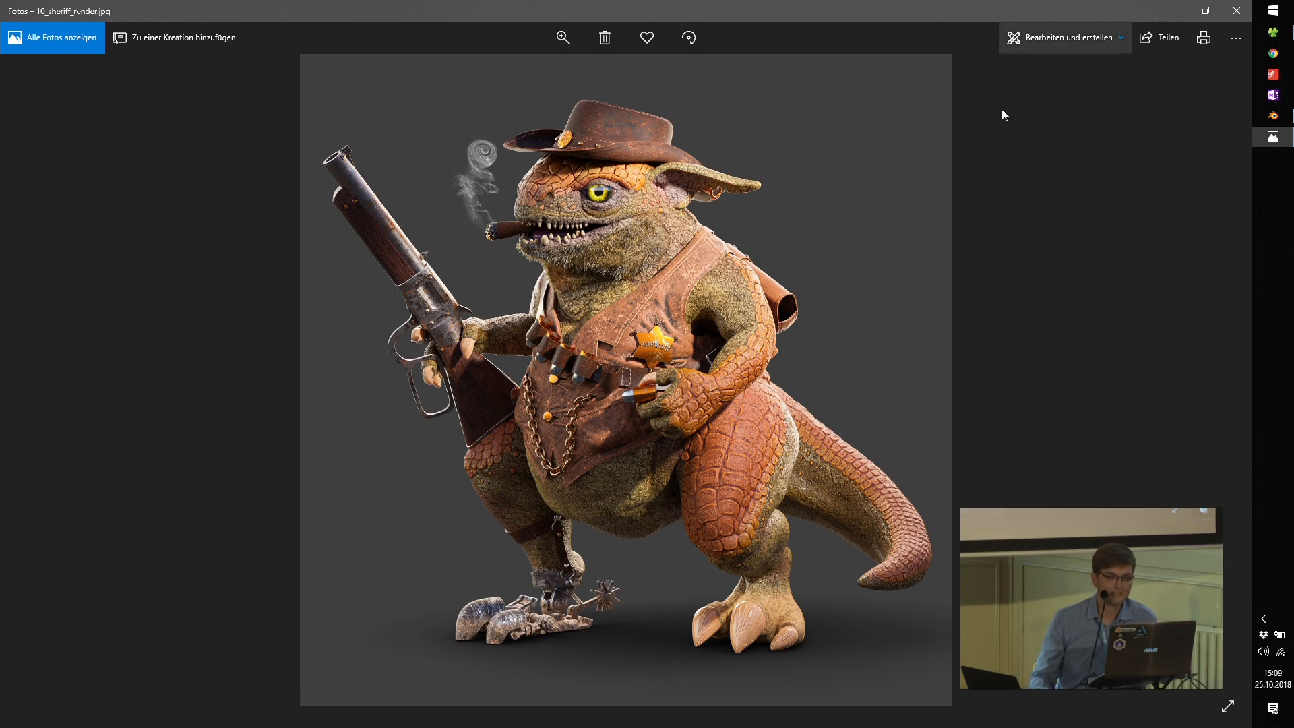
{"action": "left_click", "coordinate": [1173, 11]}
{"action": "left_click", "coordinate": [591, 12]}
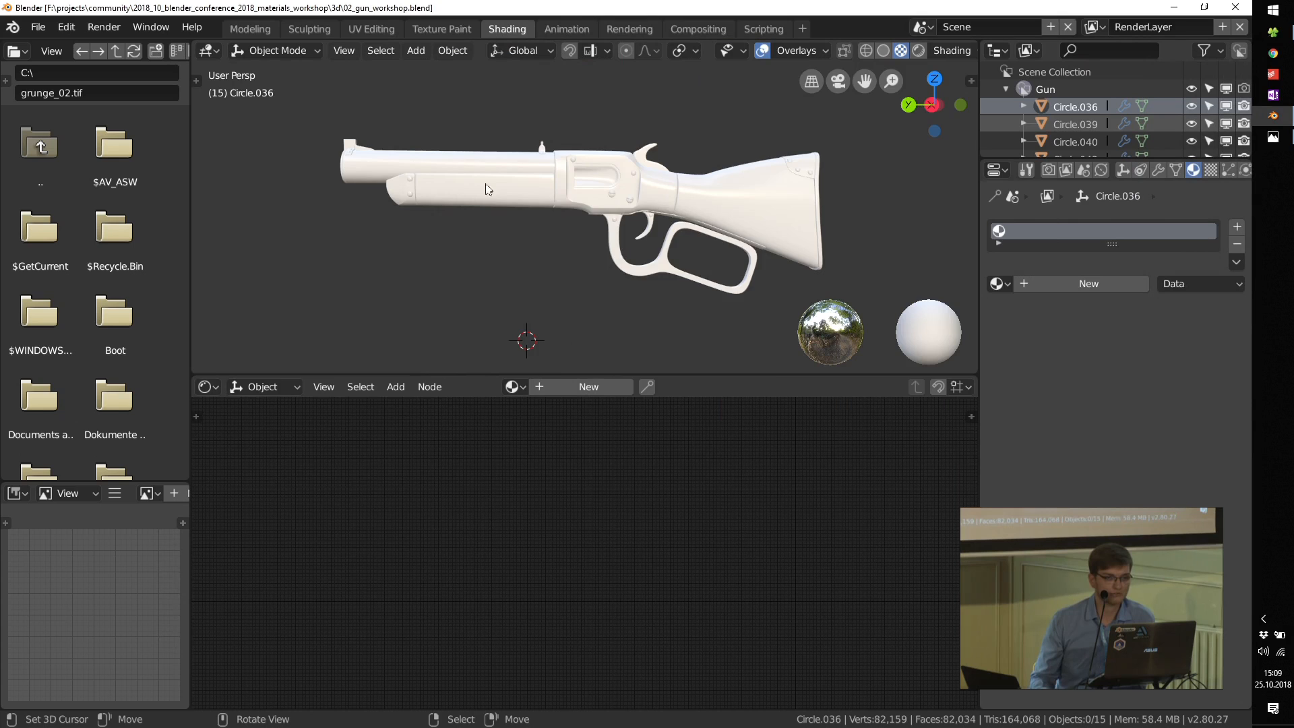
Step: Select the rifle's fore-end panel beneath the barrel in a closer view
{"action": "scroll", "coordinate": [489, 189], "scroll_direction": "up", "scroll_amount": 4}
{"action": "scroll", "coordinate": [392, 209], "scroll_direction": "down", "scroll_amount": 2}
{"action": "left_click", "coordinate": [390, 204]}
{"action": "middle_click_drag", "start_coordinate": [519, 265], "coordinate": [486, 266]}
Step: Switch to the file explorer, preview wood_01.png in the tex folder, and return to Blender
{"action": "left_click", "coordinate": [1275, 31]}
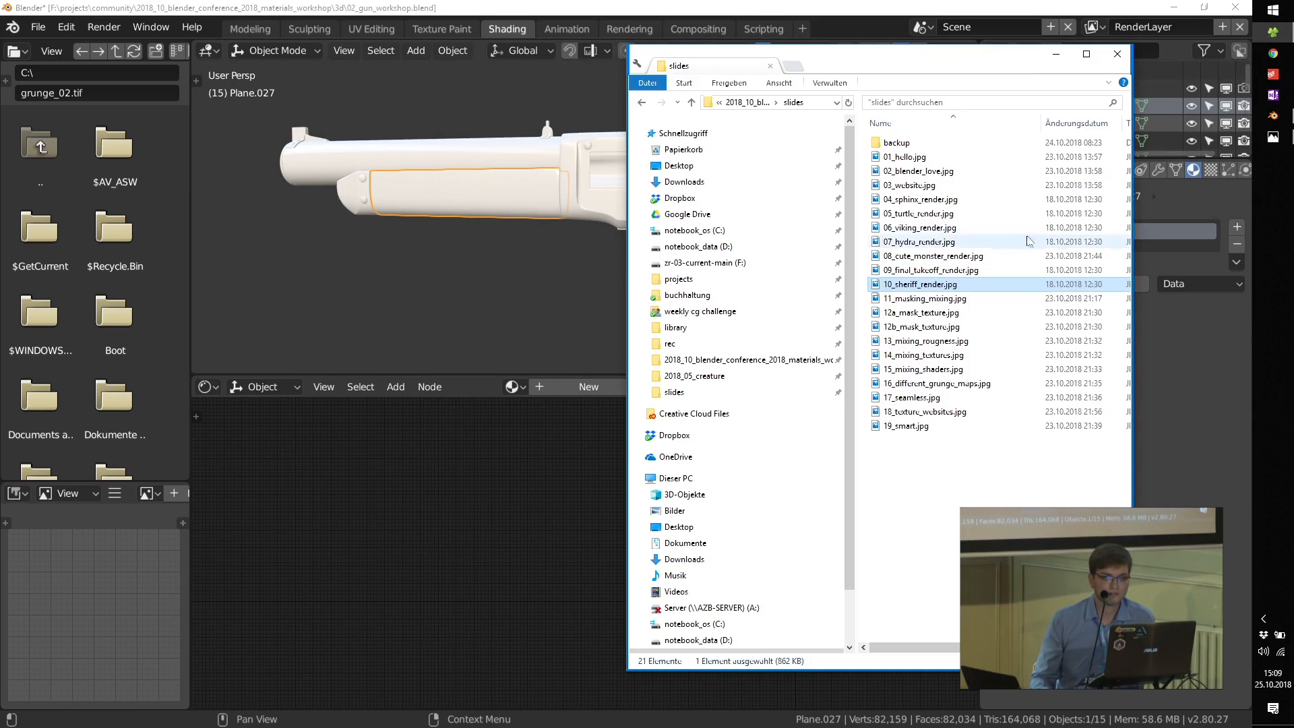
{"action": "left_click", "coordinate": [1085, 54]}
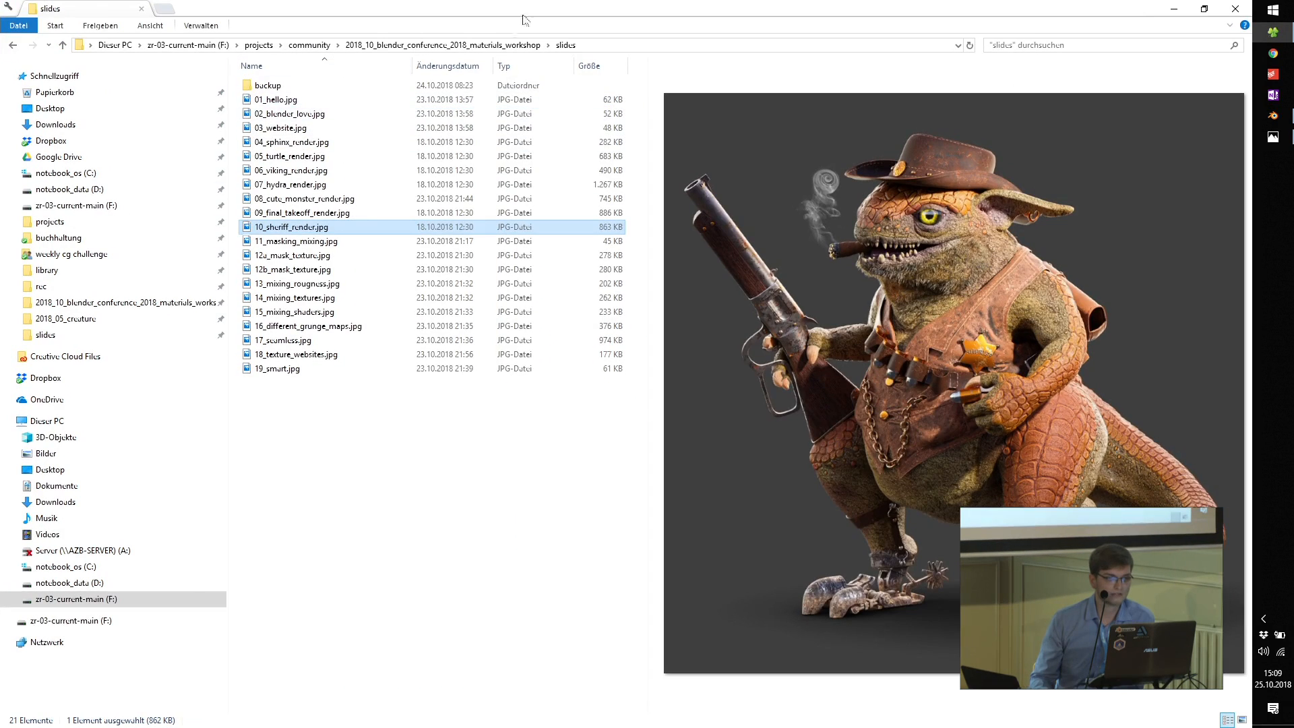
{"action": "left_click", "coordinate": [498, 45]}
{"action": "double_click", "coordinate": [269, 115]}
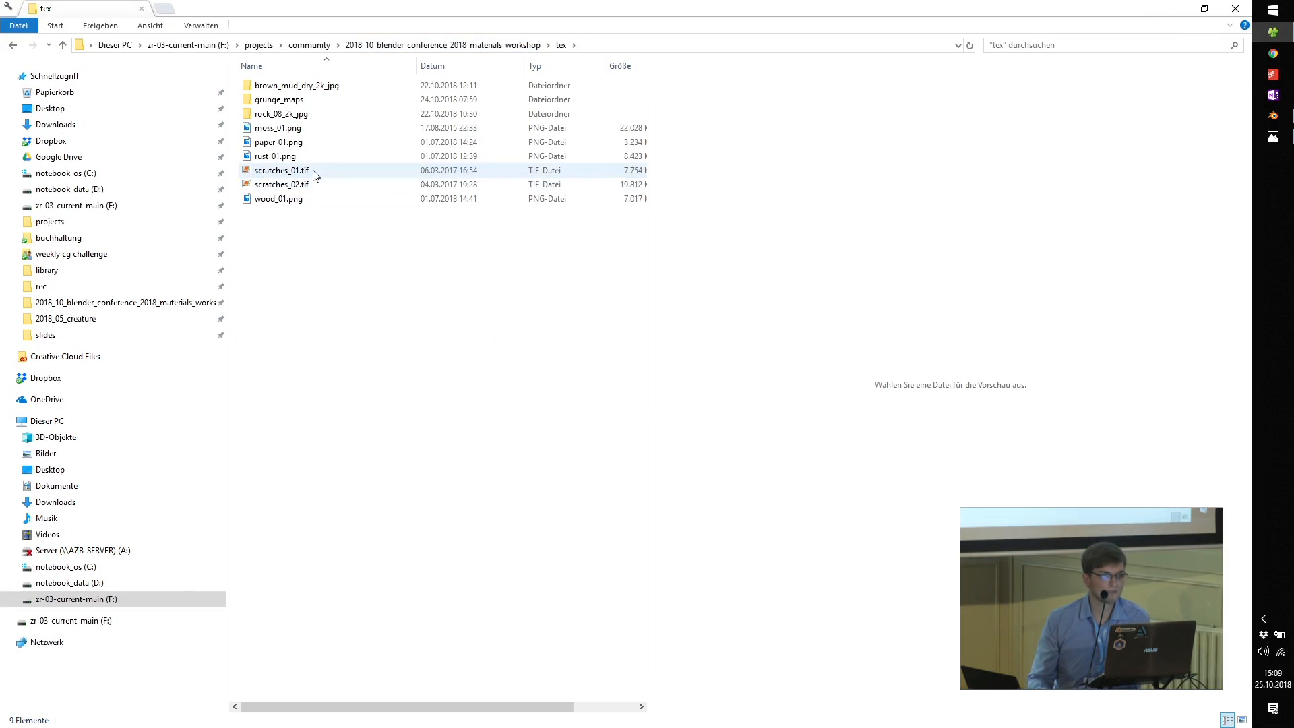
{"action": "left_click", "coordinate": [270, 199]}
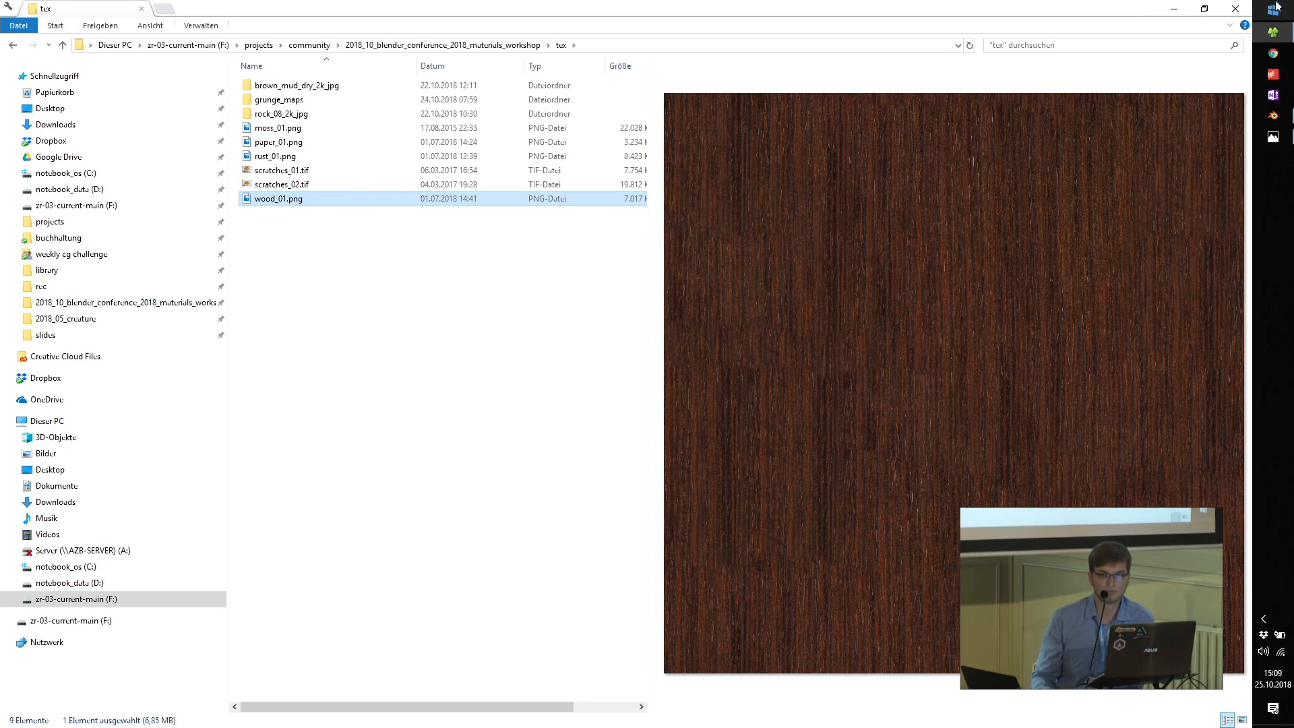
{"action": "left_click", "coordinate": [1171, 8]}
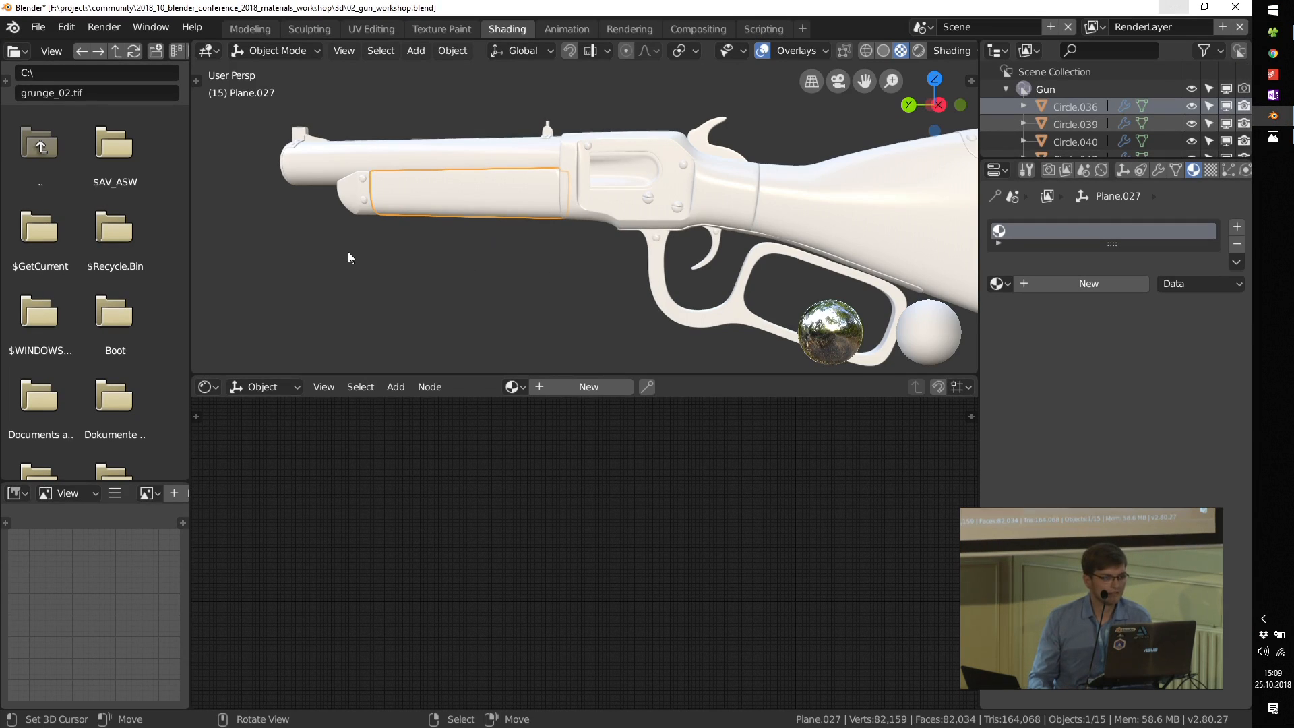
Step: Create a new node-based material for the fore-end panel and bring its default nodes into view
{"action": "left_click", "coordinate": [596, 386]}
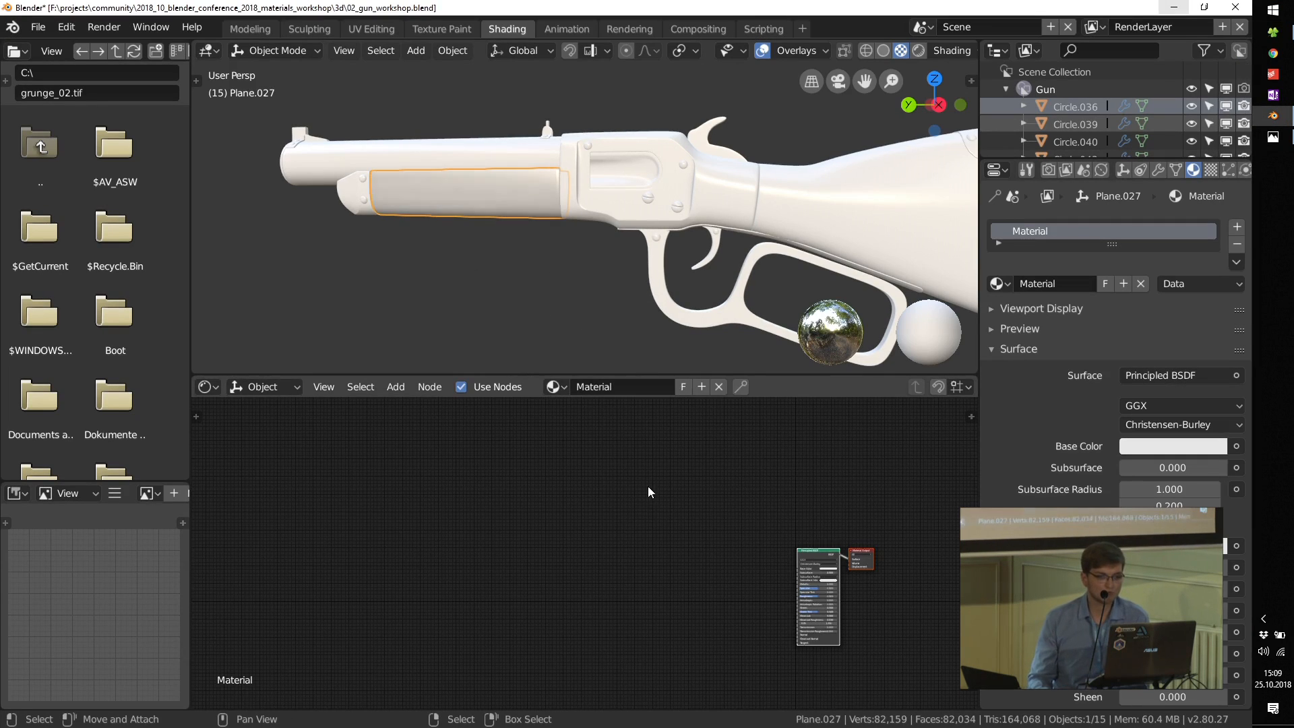
{"action": "key", "text": "Home"}
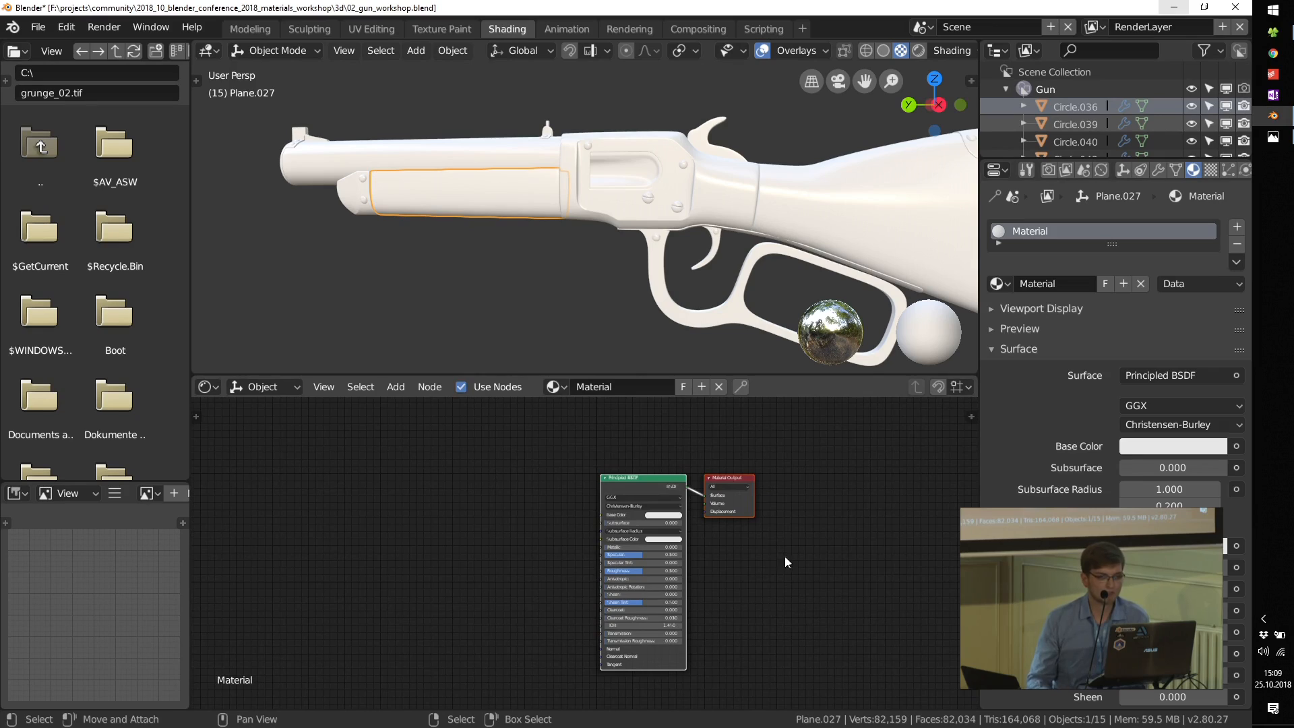
{"action": "scroll", "coordinate": [700, 542], "scroll_direction": "up", "scroll_amount": 4}
{"action": "middle_click_drag", "start_coordinate": [496, 540], "coordinate": [554, 532]}
Step: Bring wood_01.png from the file explorer into the material as an image texture and link its Color to the Principled BSDF's Base Color
{"action": "left_click", "coordinate": [1273, 33]}
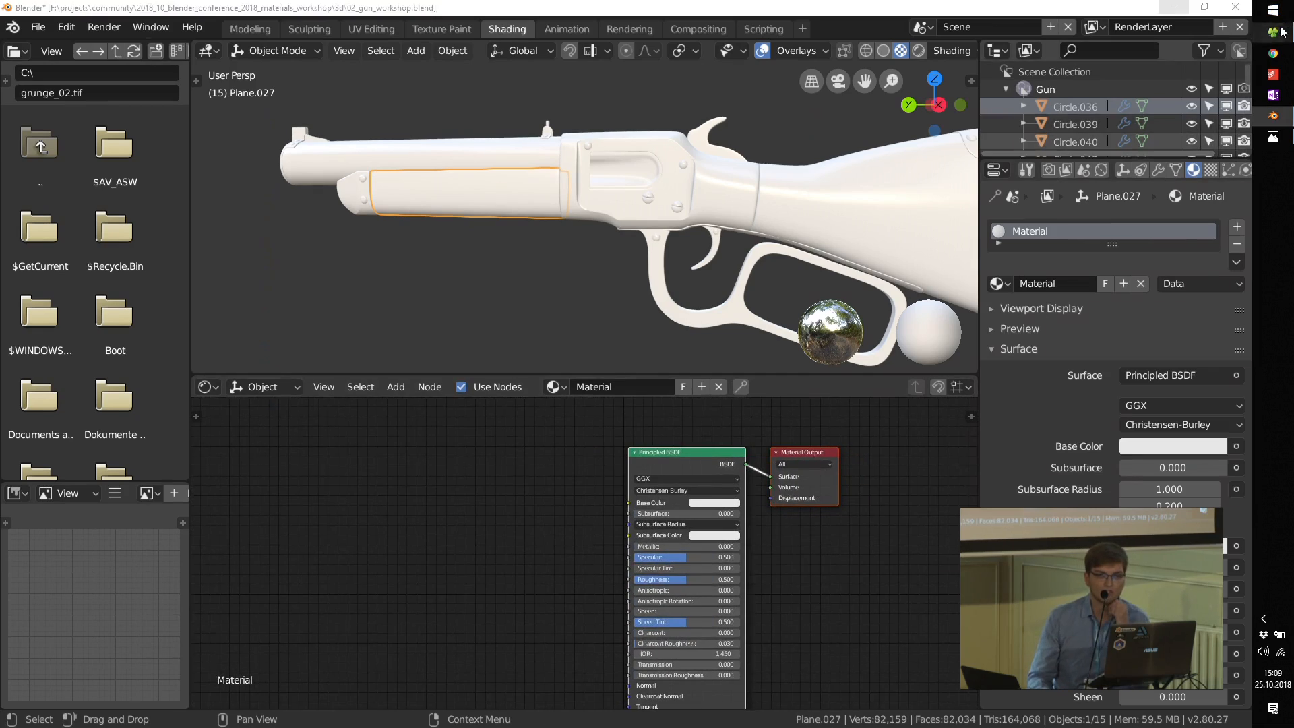
{"action": "left_click_drag", "start_coordinate": [288, 200], "coordinate": [641, 502]}
{"action": "scroll", "coordinate": [507, 516], "scroll_direction": "up", "scroll_amount": 2}
{"action": "middle_click_drag", "start_coordinate": [406, 532], "coordinate": [629, 562]}
{"action": "left_click_drag", "start_coordinate": [610, 500], "coordinate": [447, 499]}
{"action": "middle_click_drag", "start_coordinate": [326, 515], "coordinate": [644, 540]}
Step: Add a Texture Coordinate node and link its Object output to the wood texture's Vector input
{"action": "key", "text": "shift+a"}
{"action": "mouse_move", "coordinate": [415, 504]}
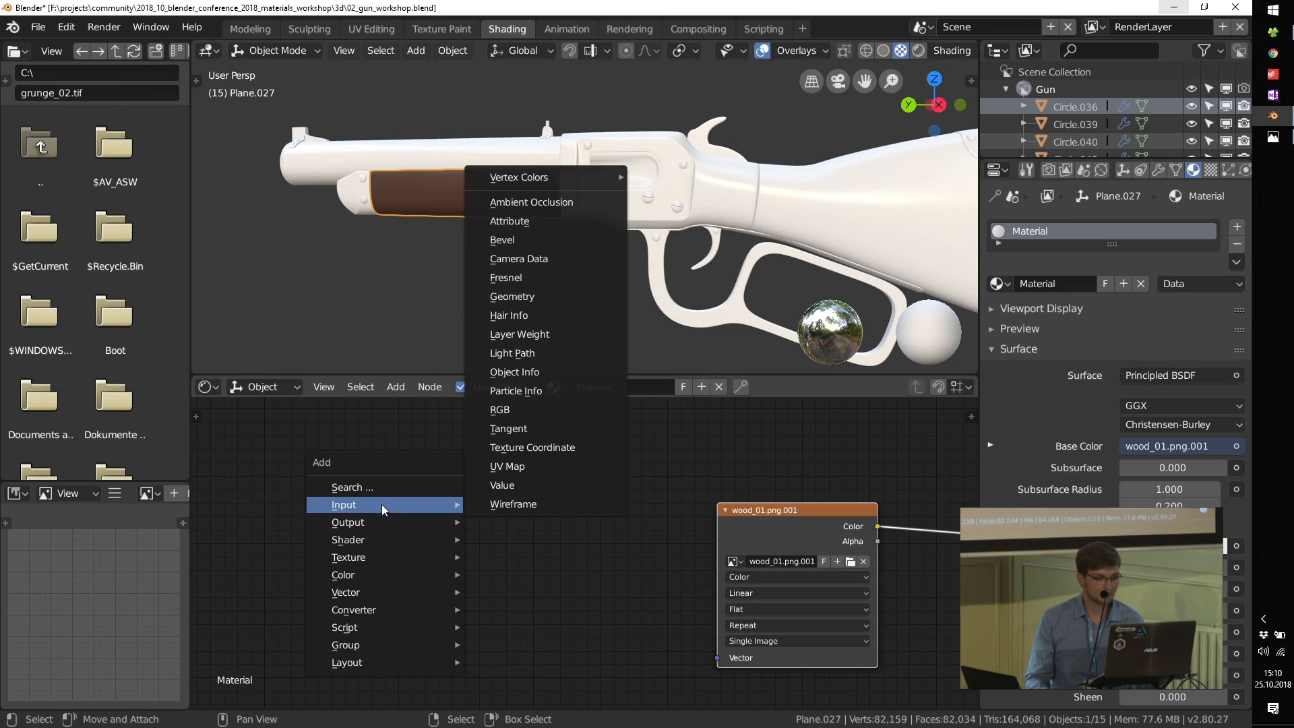
{"action": "left_click", "coordinate": [512, 446]}
{"action": "left_click", "coordinate": [339, 593]}
{"action": "left_click_drag", "start_coordinate": [357, 581], "coordinate": [718, 658]}
Step: Insert a Mapping node between the Texture Coordinate node and the wood texture
{"action": "key", "text": "shift+a"}
{"action": "mouse_move", "coordinate": [507, 567]}
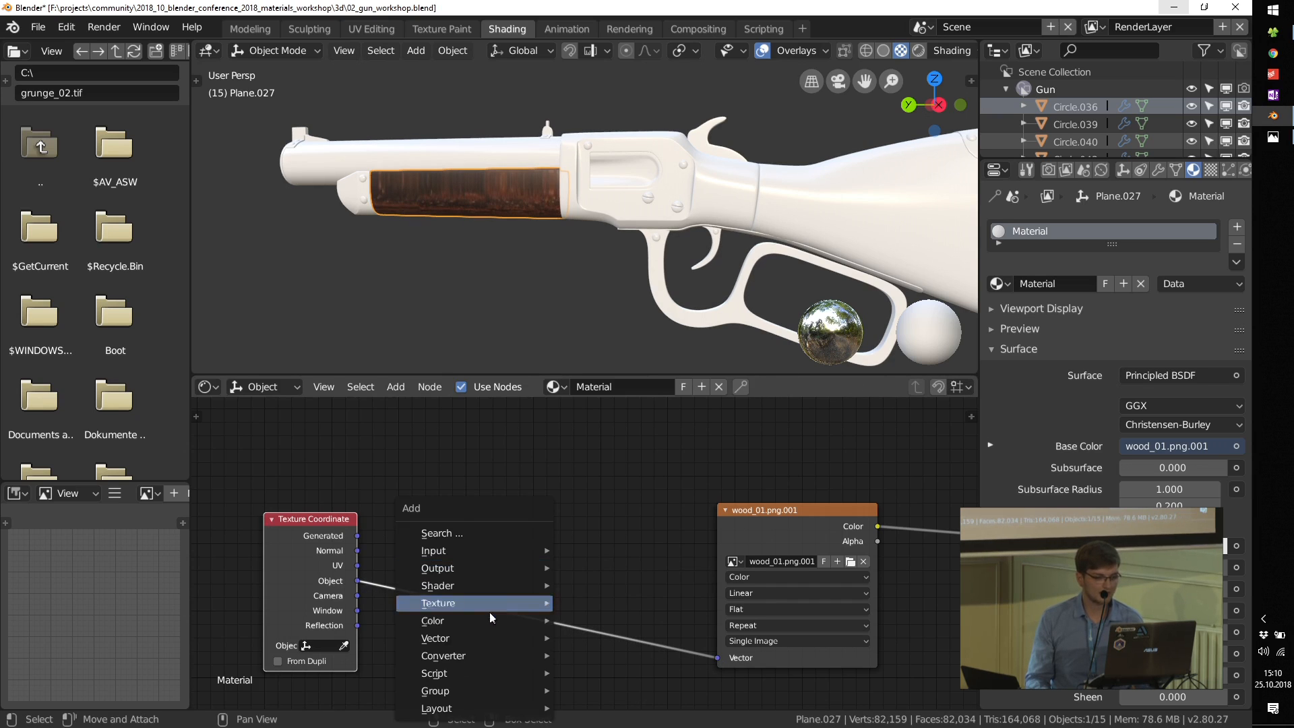
{"action": "mouse_move", "coordinate": [492, 639]}
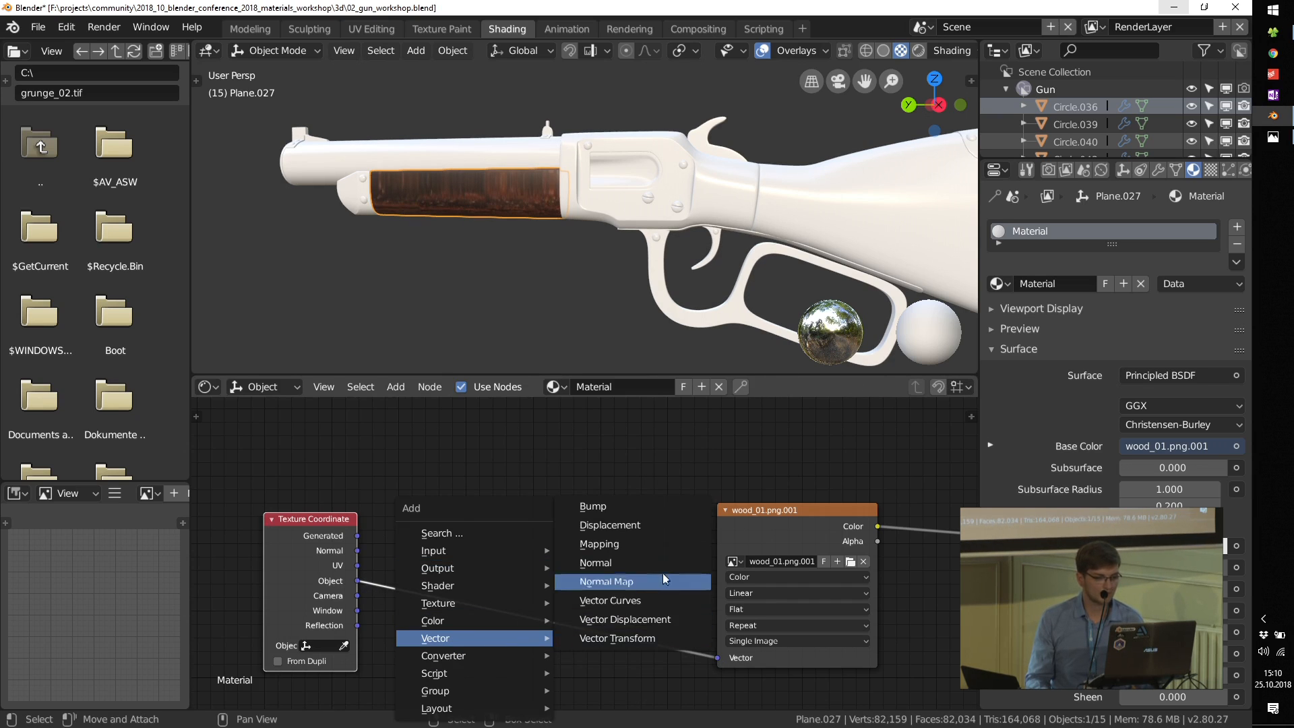
{"action": "left_click", "coordinate": [641, 544]}
{"action": "left_click", "coordinate": [661, 597]}
Step: Set the wood texture's projection to Box with a Blend of 0.2
{"action": "scroll", "coordinate": [660, 597], "scroll_direction": "up", "scroll_amount": 2}
{"action": "middle_click_drag", "start_coordinate": [878, 604], "coordinate": [659, 574]}
{"action": "left_click", "coordinate": [581, 581]}
{"action": "left_click", "coordinate": [576, 552]}
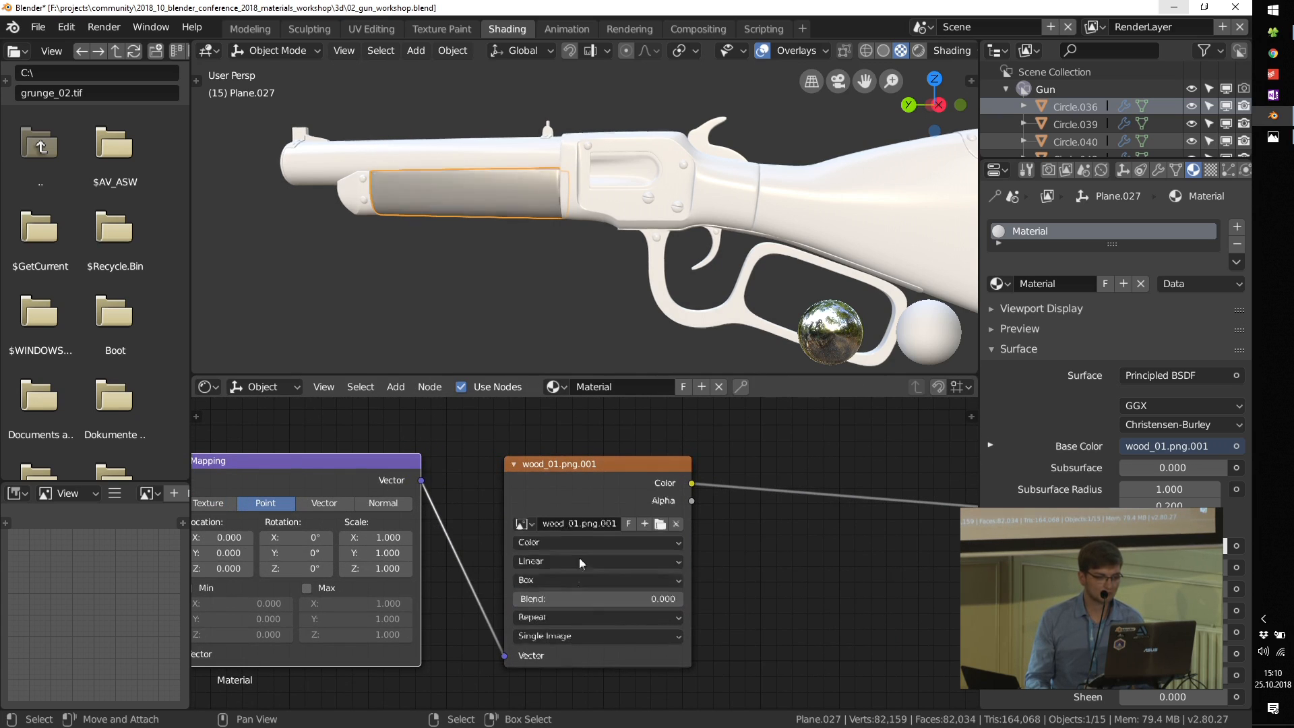
{"action": "left_click", "coordinate": [561, 562]}
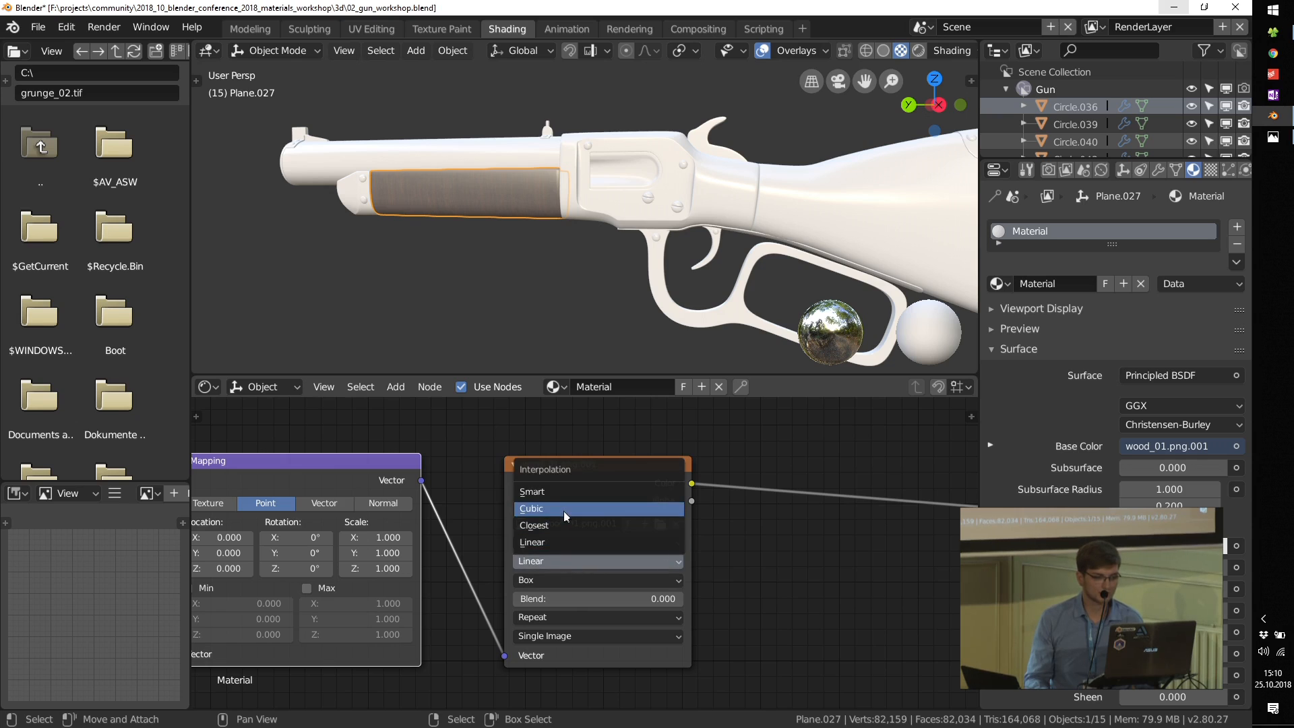
{"action": "left_click", "coordinate": [532, 601]}
{"action": "type", "text": ".2"}
{"action": "key", "text": "Return"}
Step: Orient the wood grain along the fore-end by setting the Mapping node's Z rotation to 0° and X rotation to 90°
{"action": "scroll", "coordinate": [539, 197], "scroll_direction": "up", "scroll_amount": 4}
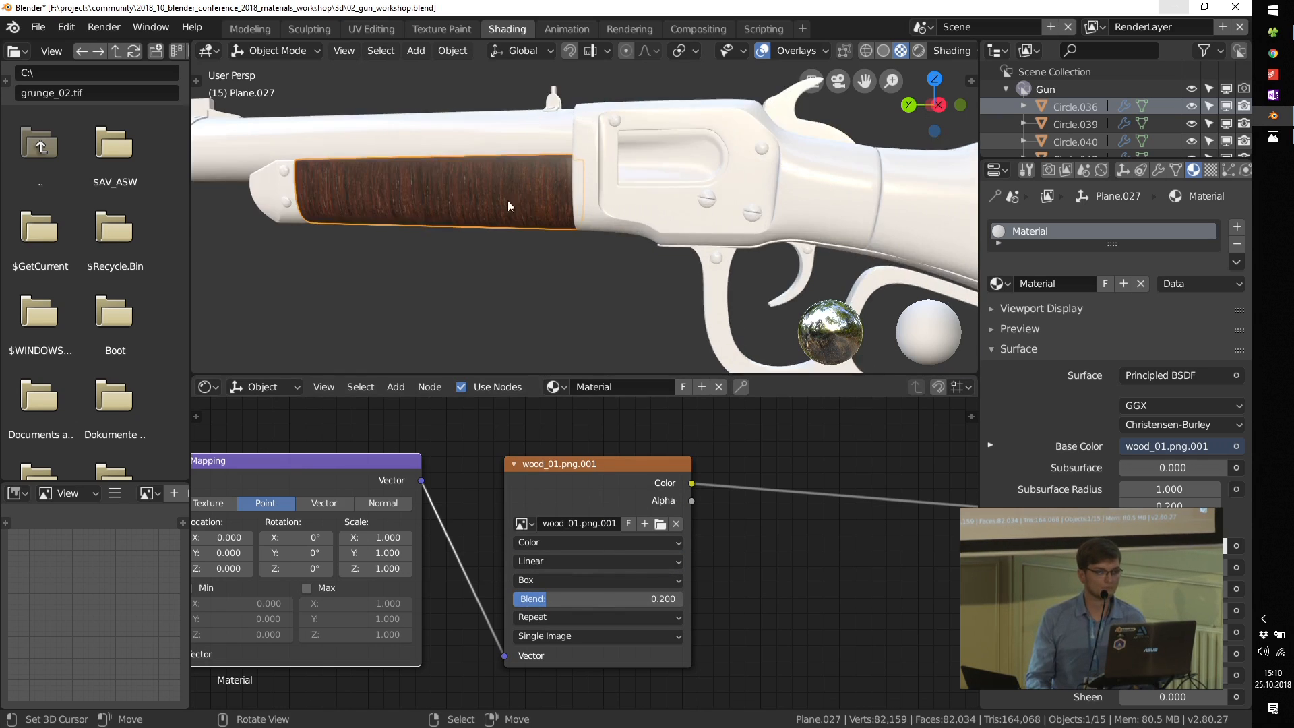
{"action": "middle_click_drag", "start_coordinate": [450, 196], "coordinate": [482, 185]}
{"action": "middle_click_drag", "start_coordinate": [362, 194], "coordinate": [410, 222]}
{"action": "middle_click_drag", "start_coordinate": [229, 573], "coordinate": [400, 562]}
{"action": "scroll", "coordinate": [400, 562], "scroll_direction": "up", "scroll_amount": 1}
{"action": "scroll", "coordinate": [400, 562], "scroll_direction": "up", "scroll_amount": 2}
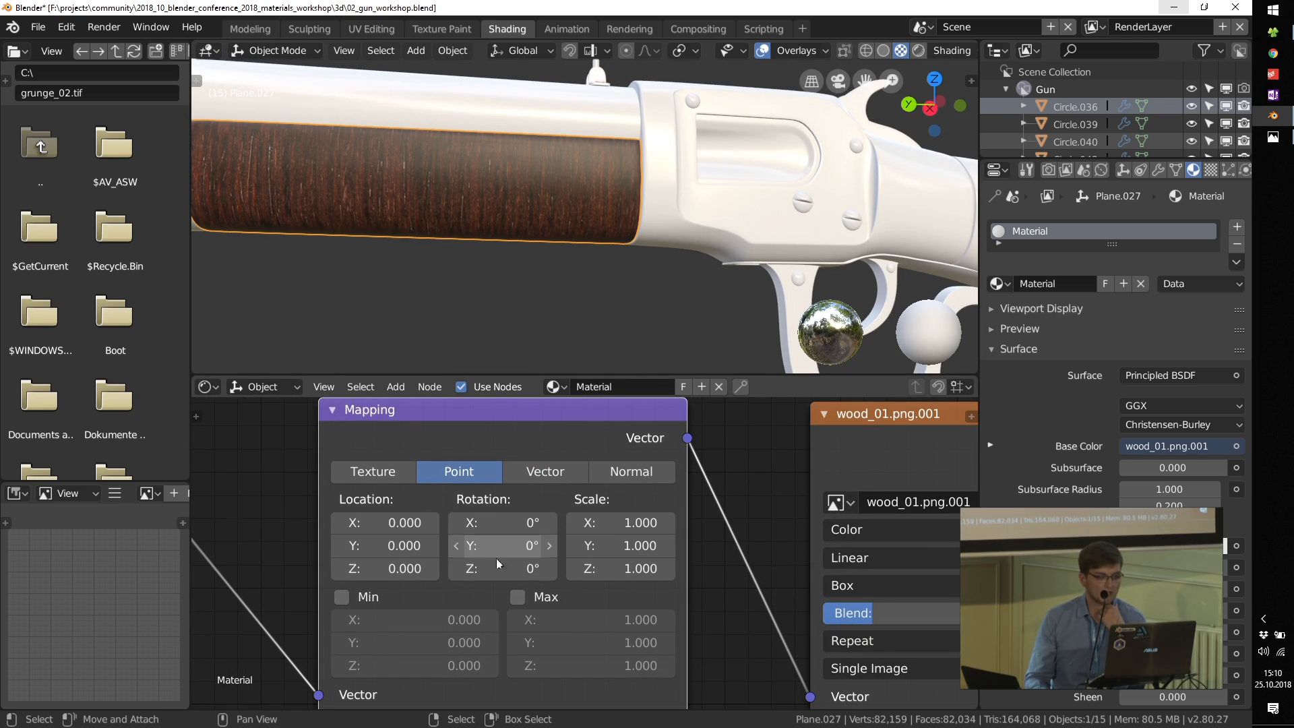
{"action": "mouse_move", "coordinate": [498, 570]}
{"action": "left_mouse_down"}
{"action": "mouse_move", "coordinate": [532, 570]}
{"action": "mouse_move", "coordinate": [498, 569]}
{"action": "left_mouse_up"}
{"action": "type", "text": "0"}
{"action": "key", "text": "Return"}
{"action": "double_click", "coordinate": [498, 522]}
{"action": "type", "text": "90"}
{"action": "key", "text": "Return"}
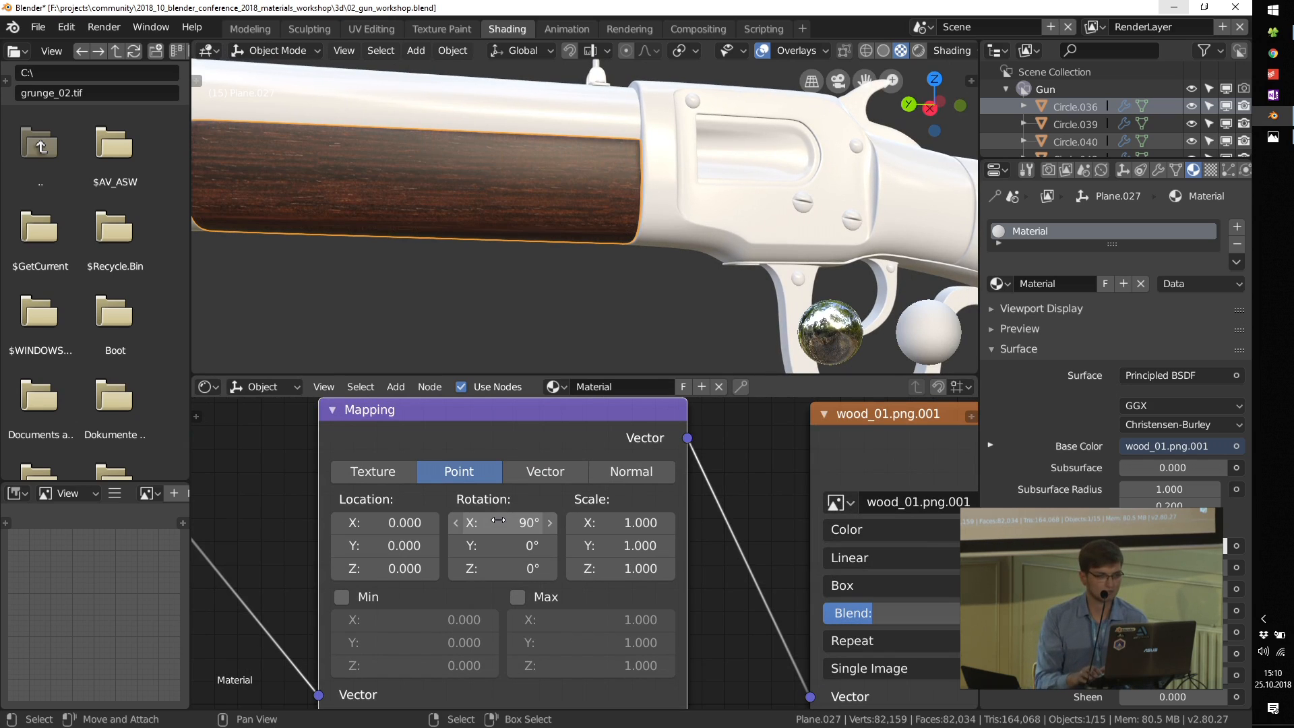
Step: Insert a ColorRamp node from the wood texture's Color output to the Principled BSDF's Roughness input
{"action": "scroll", "coordinate": [535, 270], "scroll_direction": "down", "scroll_amount": 3}
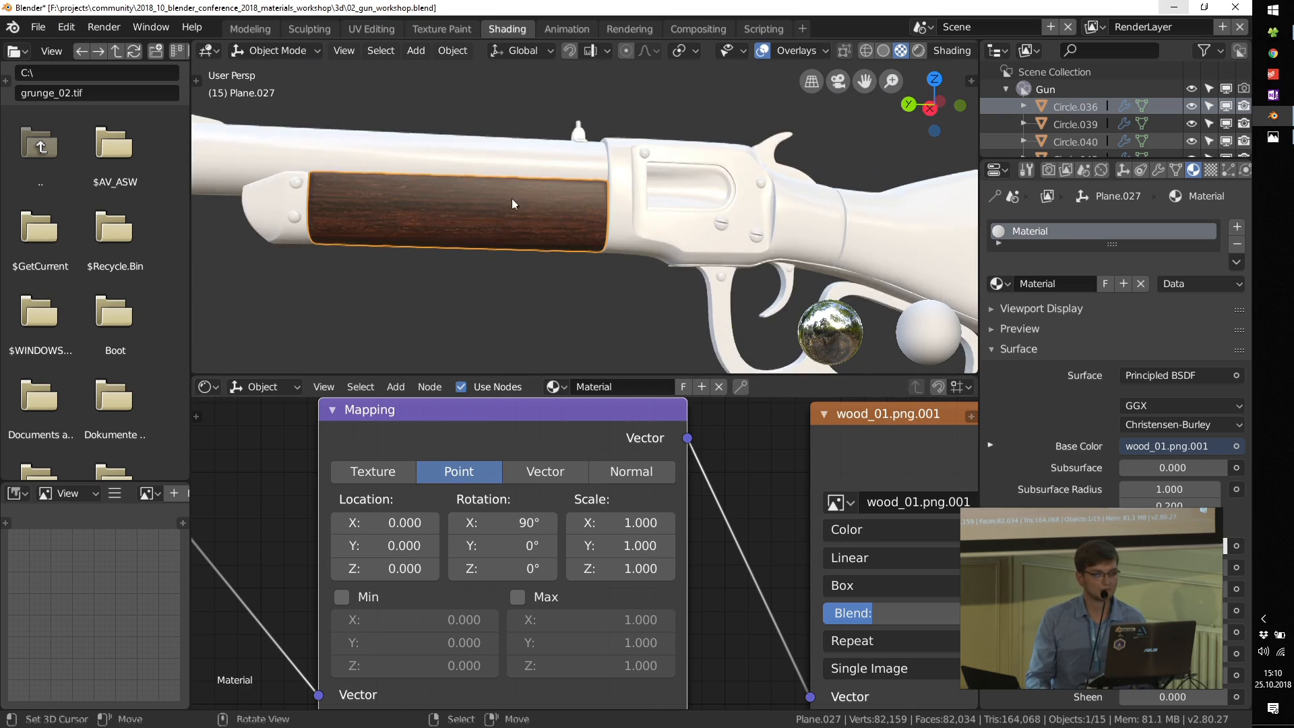
{"action": "middle_click_drag", "start_coordinate": [512, 199], "coordinate": [533, 216]}
{"action": "scroll", "coordinate": [667, 448], "scroll_direction": "down", "scroll_amount": 8}
{"action": "middle_click_drag", "start_coordinate": [785, 555], "coordinate": [598, 540]}
{"action": "key", "text": "shift+a"}
{"action": "mouse_move", "coordinate": [593, 540]}
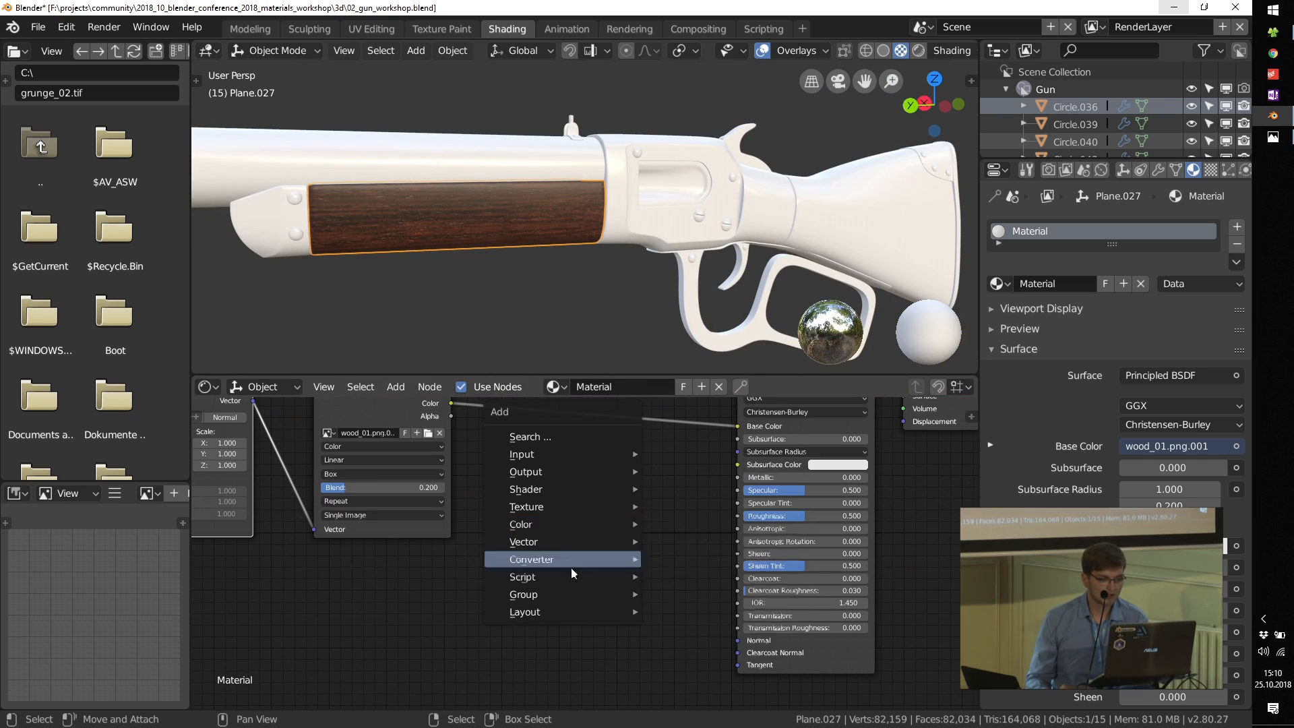
{"action": "mouse_move", "coordinate": [571, 559]}
{"action": "left_click", "coordinate": [698, 376]}
{"action": "left_click", "coordinate": [682, 393]}
{"action": "left_click_drag", "start_coordinate": [502, 596], "coordinate": [511, 583]}
{"action": "left_click_drag", "start_coordinate": [649, 494], "coordinate": [739, 517]}
{"action": "scroll", "coordinate": [578, 504], "scroll_direction": "up", "scroll_amount": 2}
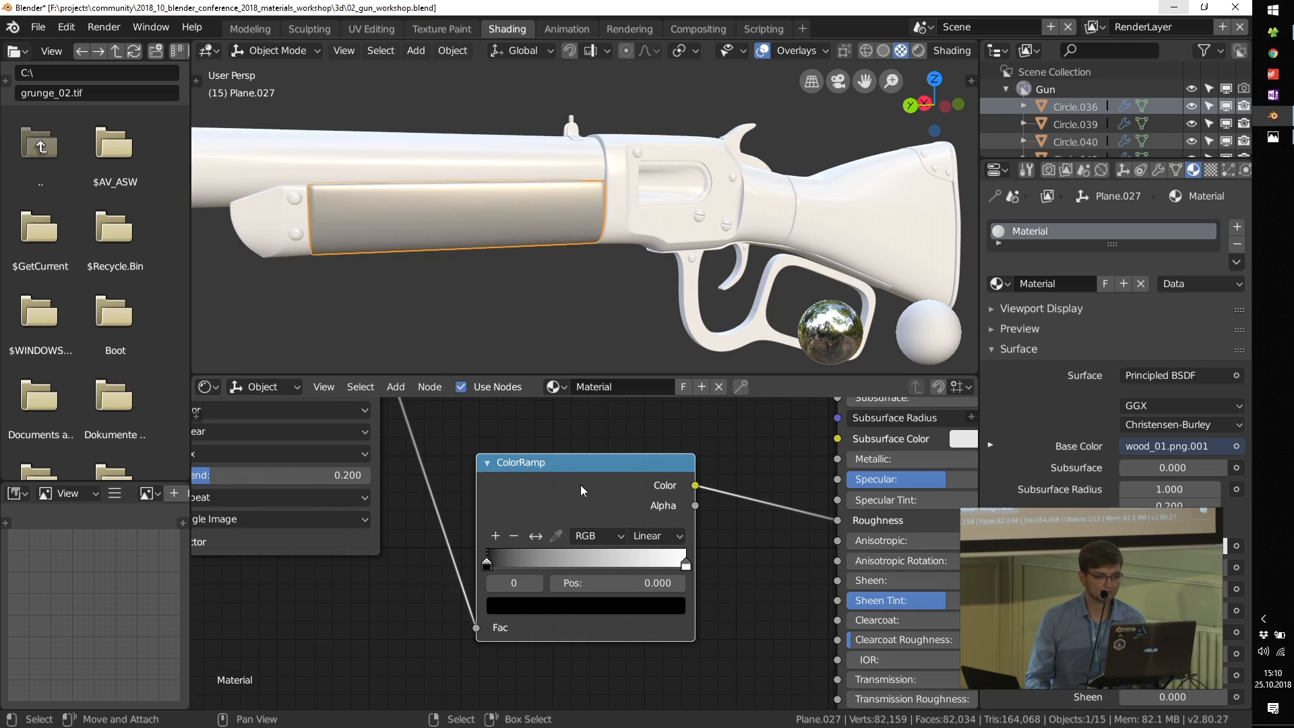
Step: Adjust the roughness ColorRamp on the fore-end by moving its white stop to about 0.049, close to the black stop
{"action": "left_click", "coordinate": [580, 484], "text": "ctrl+shift"}
{"action": "scroll", "coordinate": [421, 232], "scroll_direction": "up", "scroll_amount": 2}
{"action": "middle_click_drag", "start_coordinate": [568, 429], "coordinate": [517, 543]}
{"action": "scroll", "coordinate": [518, 543], "scroll_direction": "down", "scroll_amount": 3}
{"action": "left_click", "coordinate": [737, 470], "text": "ctrl+shift"}
{"action": "middle_click_drag", "start_coordinate": [430, 226], "coordinate": [465, 172]}
{"action": "scroll", "coordinate": [508, 646], "scroll_direction": "up", "scroll_amount": 2}
{"action": "left_click_drag", "start_coordinate": [475, 619], "coordinate": [465, 620]}
{"action": "left_click_drag", "start_coordinate": [663, 624], "coordinate": [437, 615]}
{"action": "left_click", "coordinate": [432, 621]}
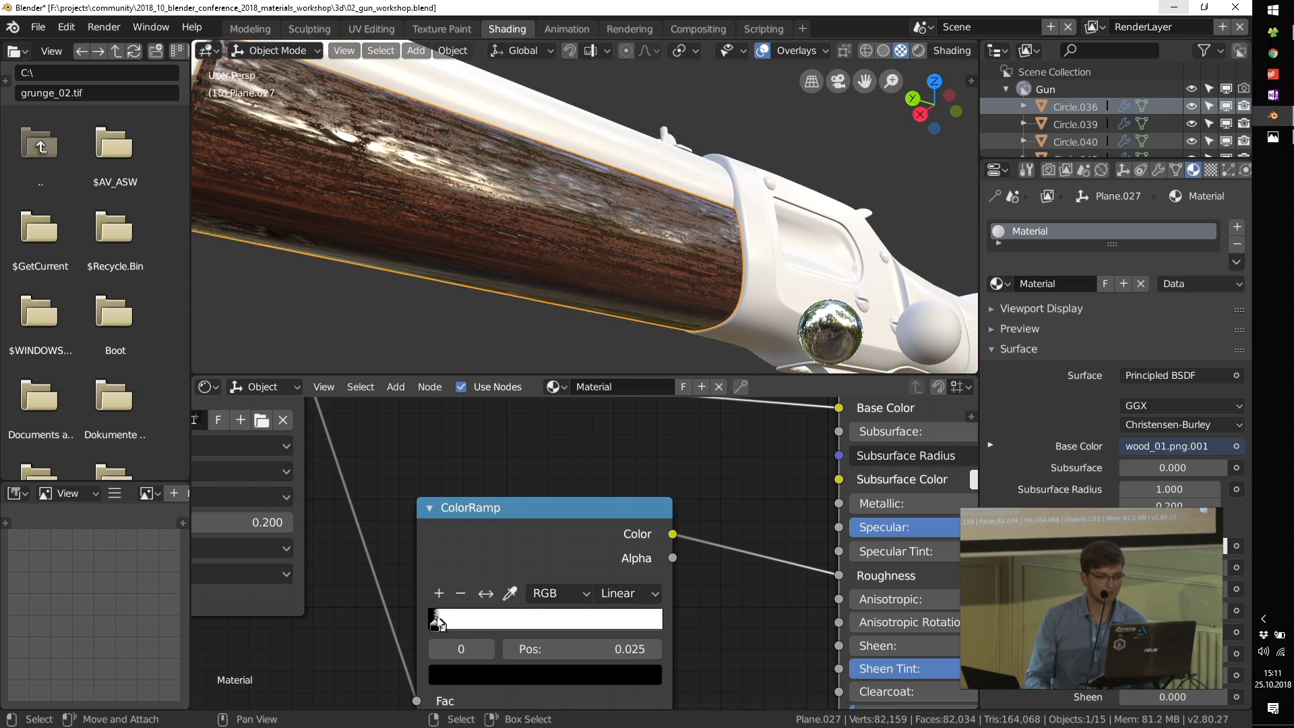
{"action": "left_click", "coordinate": [439, 624]}
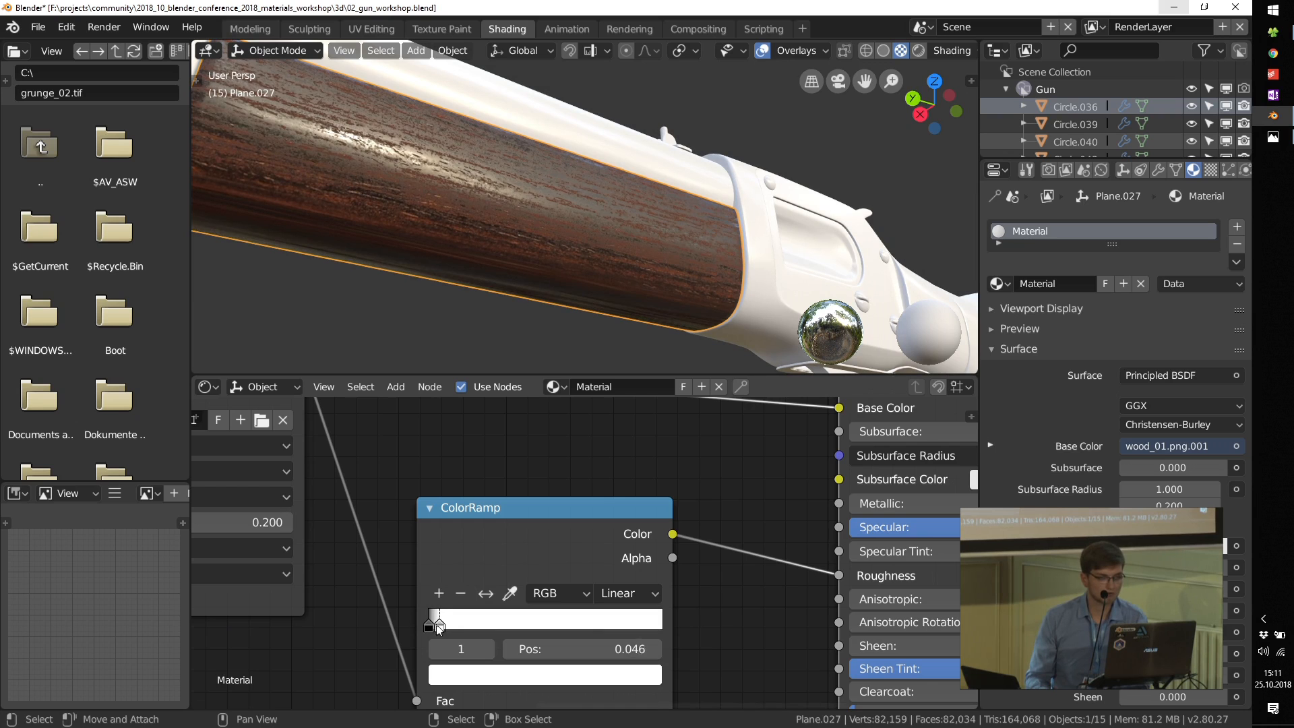
{"action": "scroll", "coordinate": [629, 211], "scroll_direction": "down", "scroll_amount": 3}
{"action": "middle_click_drag", "start_coordinate": [629, 211], "coordinate": [586, 262]}
{"action": "scroll", "coordinate": [443, 473], "scroll_direction": "down", "scroll_amount": 3}
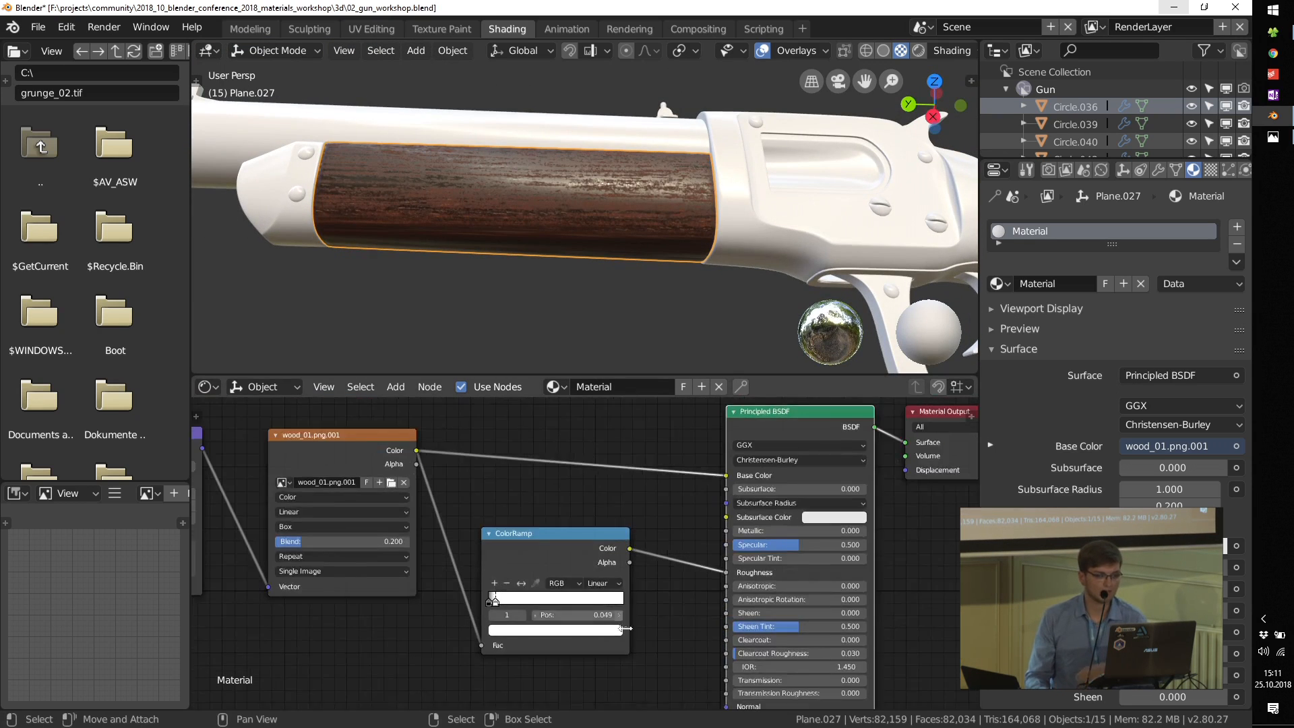
Step: Add a Bump node below the ColorRamp, linking the wood texture's Color to its Height and its output to the Principled BSDF's Normal
{"action": "key", "text": "shift+a"}
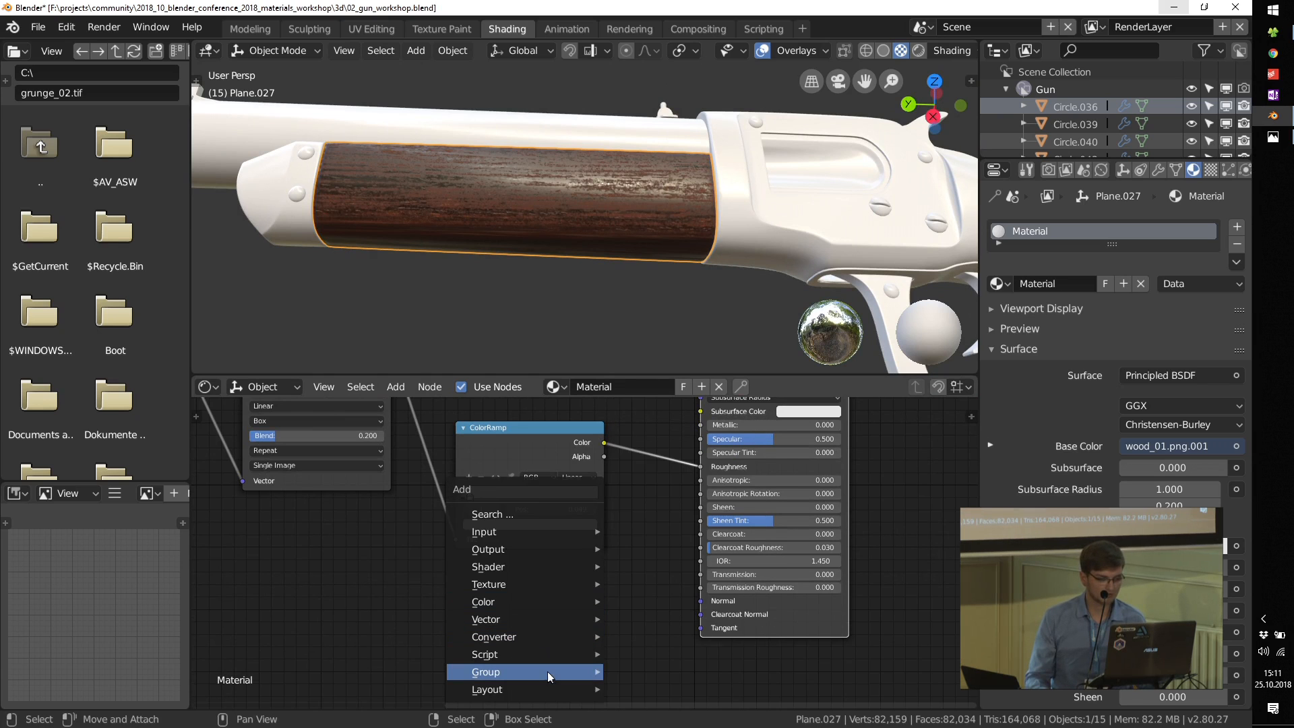
{"action": "mouse_move", "coordinate": [531, 618]}
{"action": "left_click", "coordinate": [639, 488]}
{"action": "left_click", "coordinate": [529, 595]}
{"action": "middle_click_drag", "start_coordinate": [529, 595], "coordinate": [537, 620]}
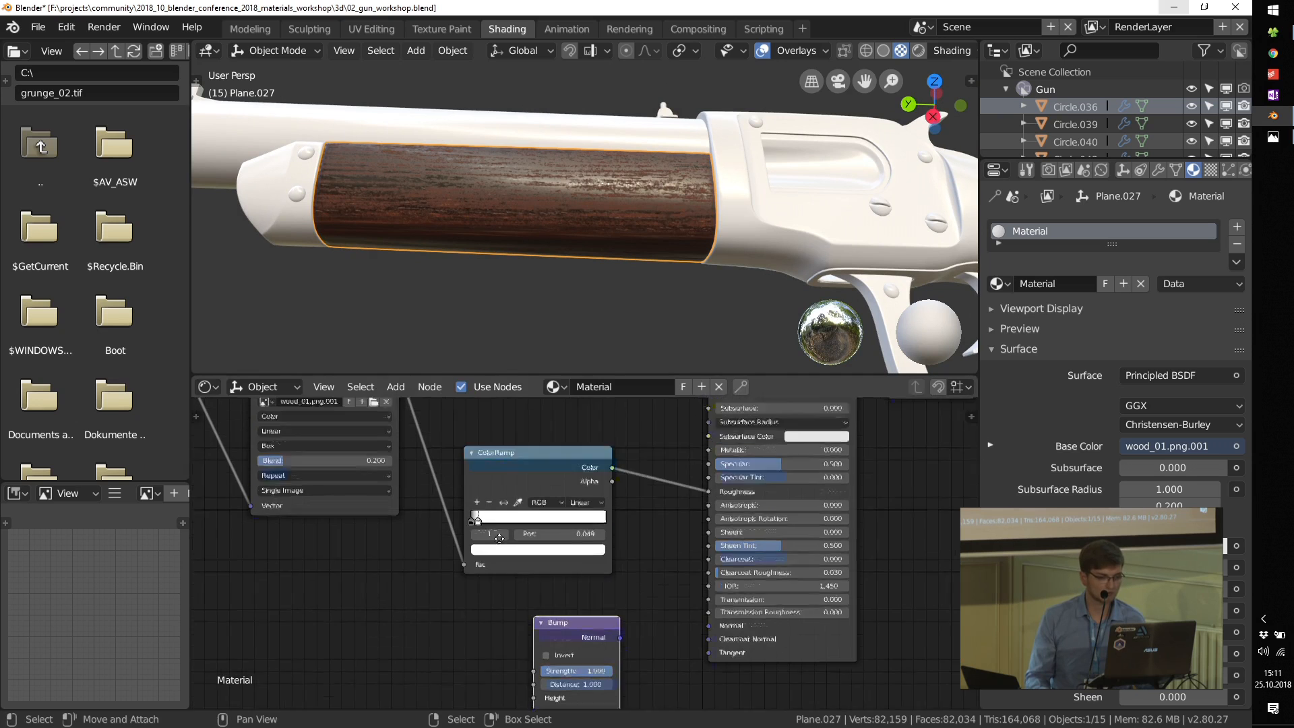
{"action": "scroll", "coordinate": [537, 622], "scroll_direction": "down", "scroll_amount": 3}
{"action": "left_click_drag", "start_coordinate": [429, 425], "coordinate": [535, 686]}
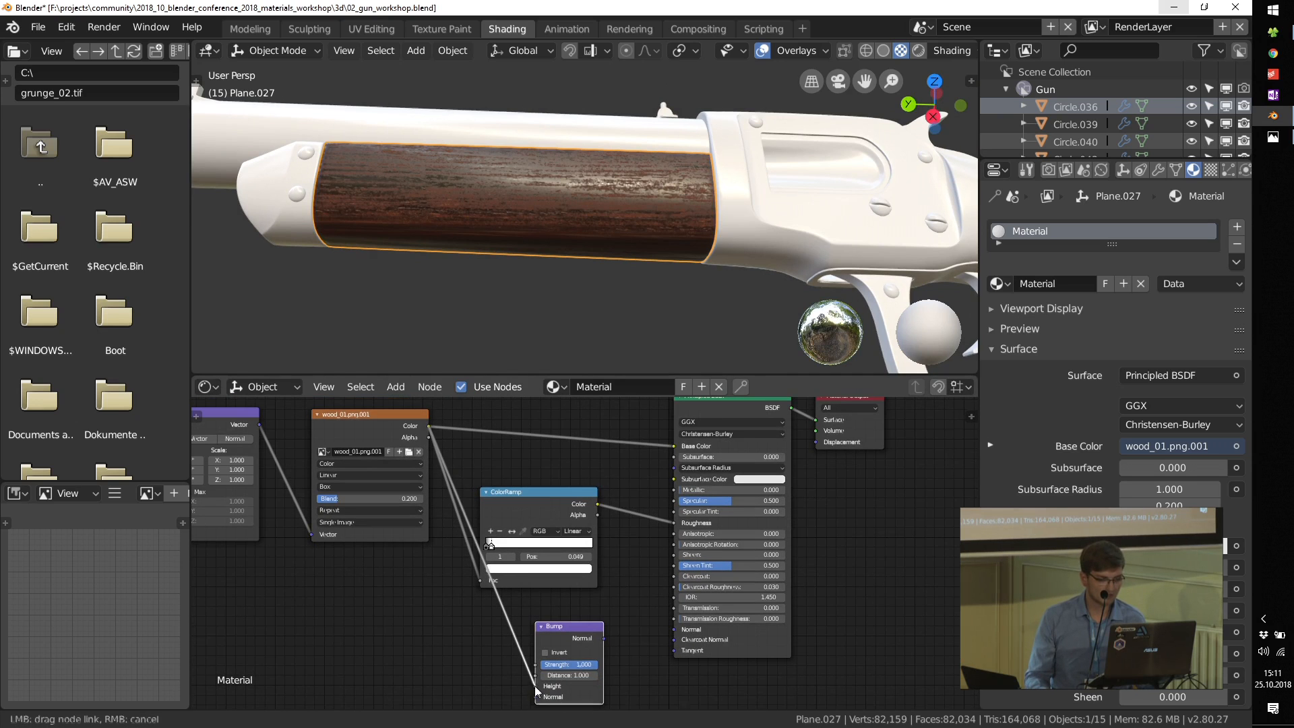
{"action": "left_click_drag", "start_coordinate": [604, 638], "coordinate": [684, 629]}
{"action": "scroll", "coordinate": [593, 671], "scroll_direction": "up", "scroll_amount": 4}
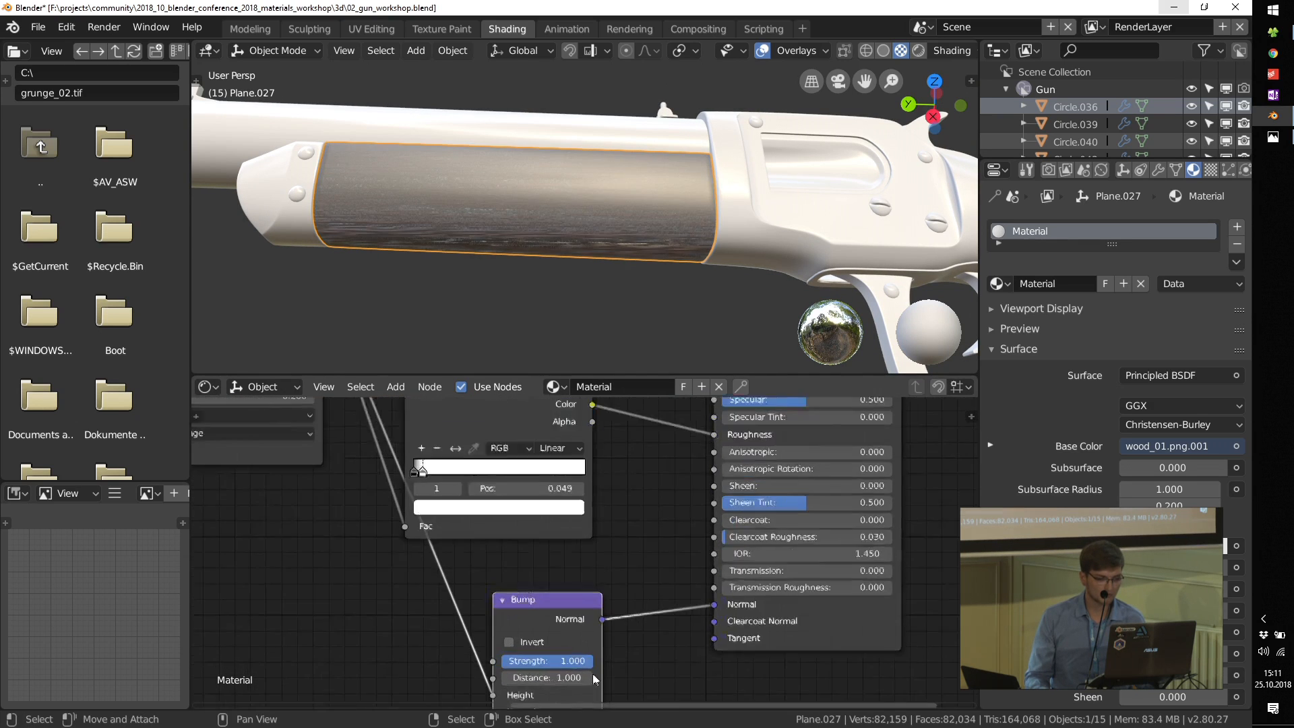
Step: Set the Bump node's Strength to 0.01
{"action": "left_click", "coordinate": [525, 660]}
{"action": "key", "text": "Return"}
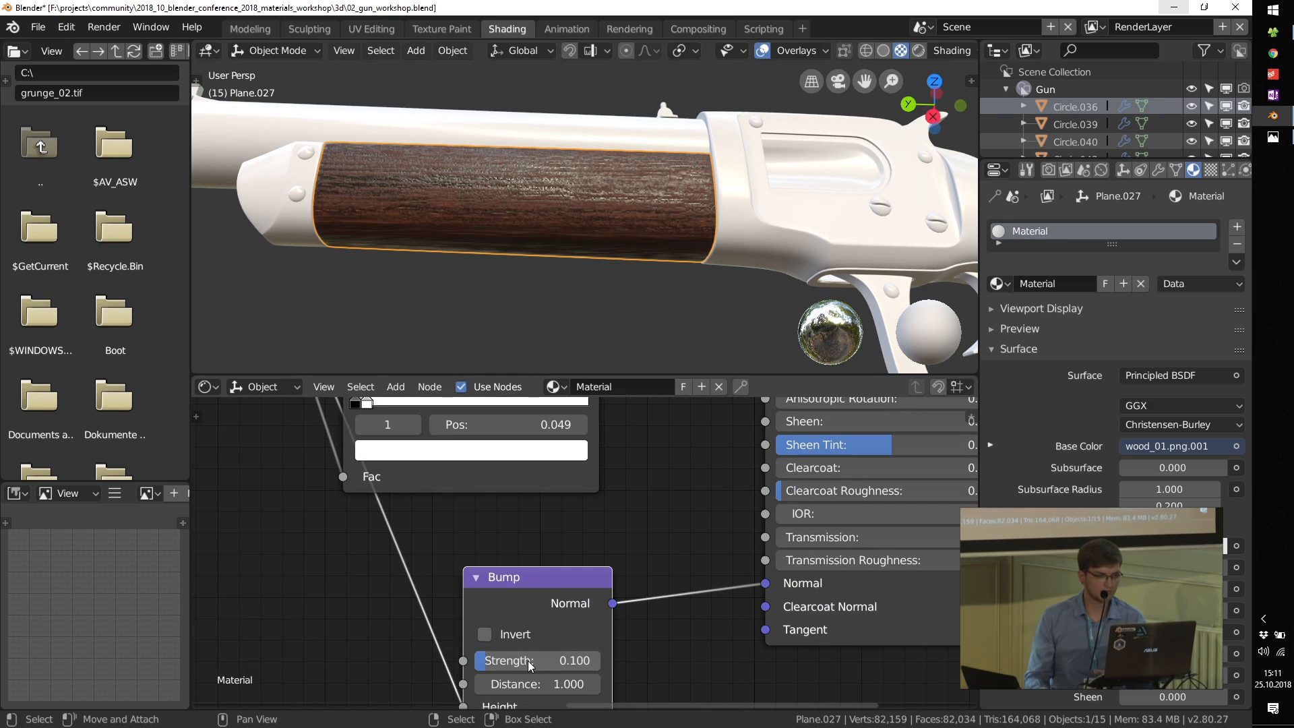
{"action": "key", "text": "Return"}
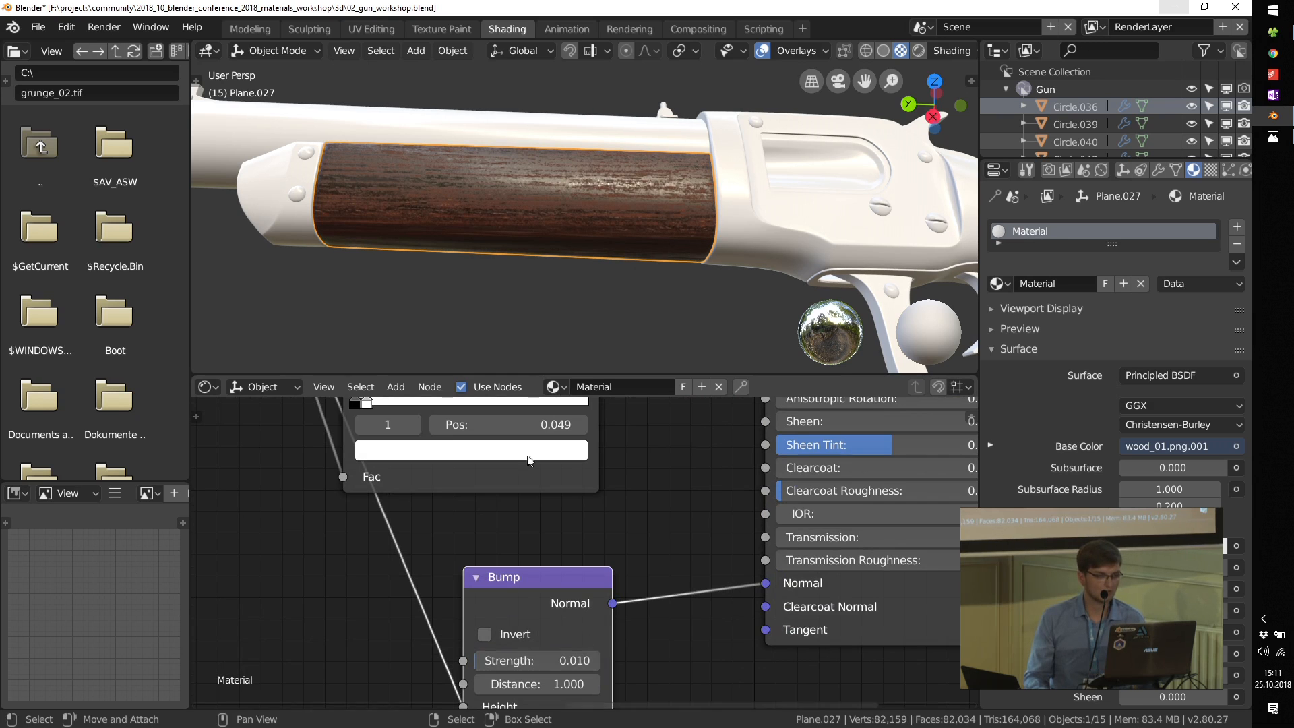
{"action": "scroll", "coordinate": [532, 659], "scroll_direction": "down", "scroll_amount": 3}
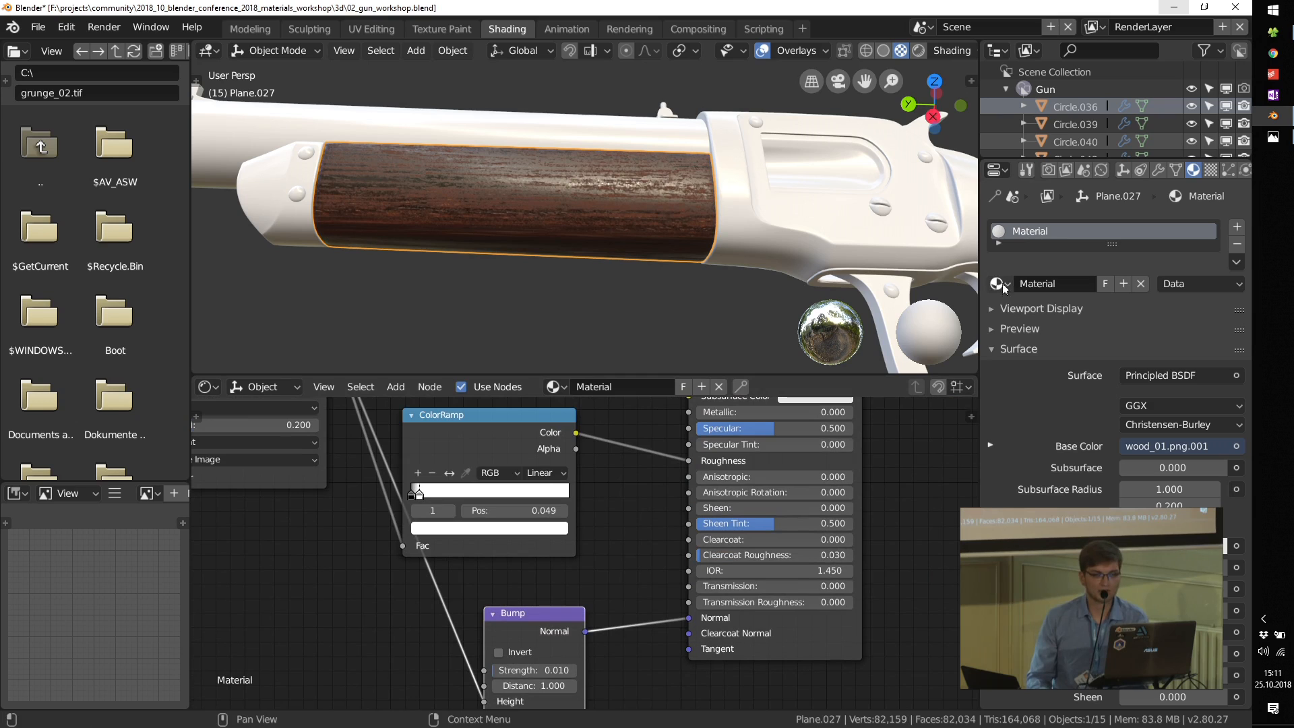
Step: Rename the fore-end's material as wood
{"action": "left_click", "coordinate": [1027, 278]}
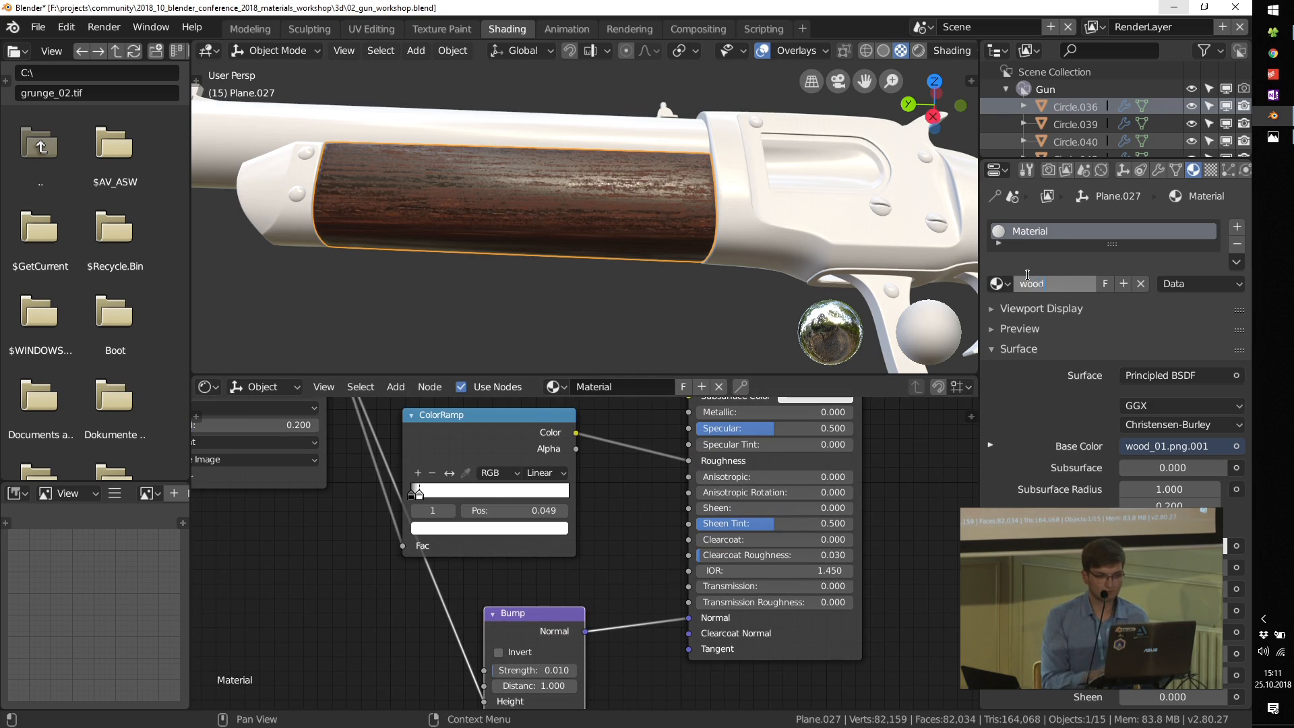
{"action": "type", "text": "wood"}
{"action": "key", "text": "Return"}
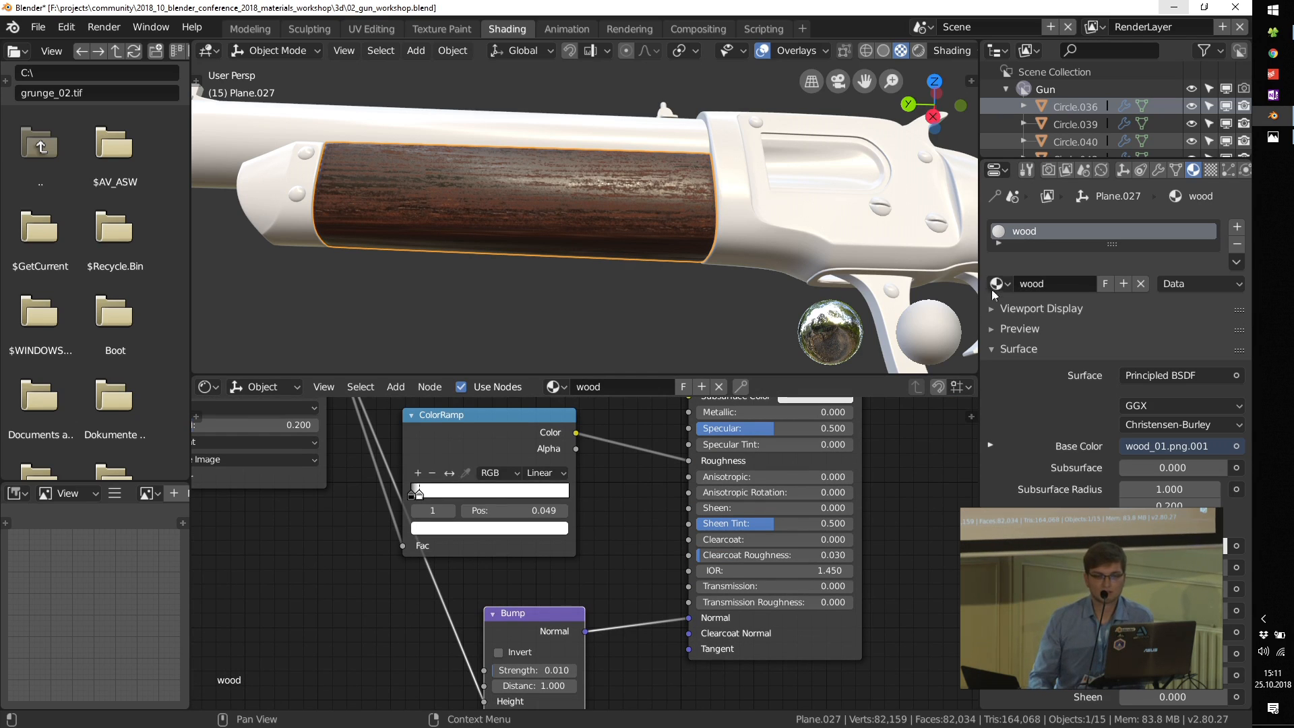
Step: Assign the wood material to the fore-end's front tip and to the rifle's rear stock
{"action": "left_click_drag", "start_coordinate": [997, 286], "coordinate": [273, 212]}
{"action": "scroll", "coordinate": [693, 213], "scroll_direction": "down", "scroll_amount": 4}
{"action": "middle_click_drag", "start_coordinate": [855, 217], "coordinate": [982, 263]}
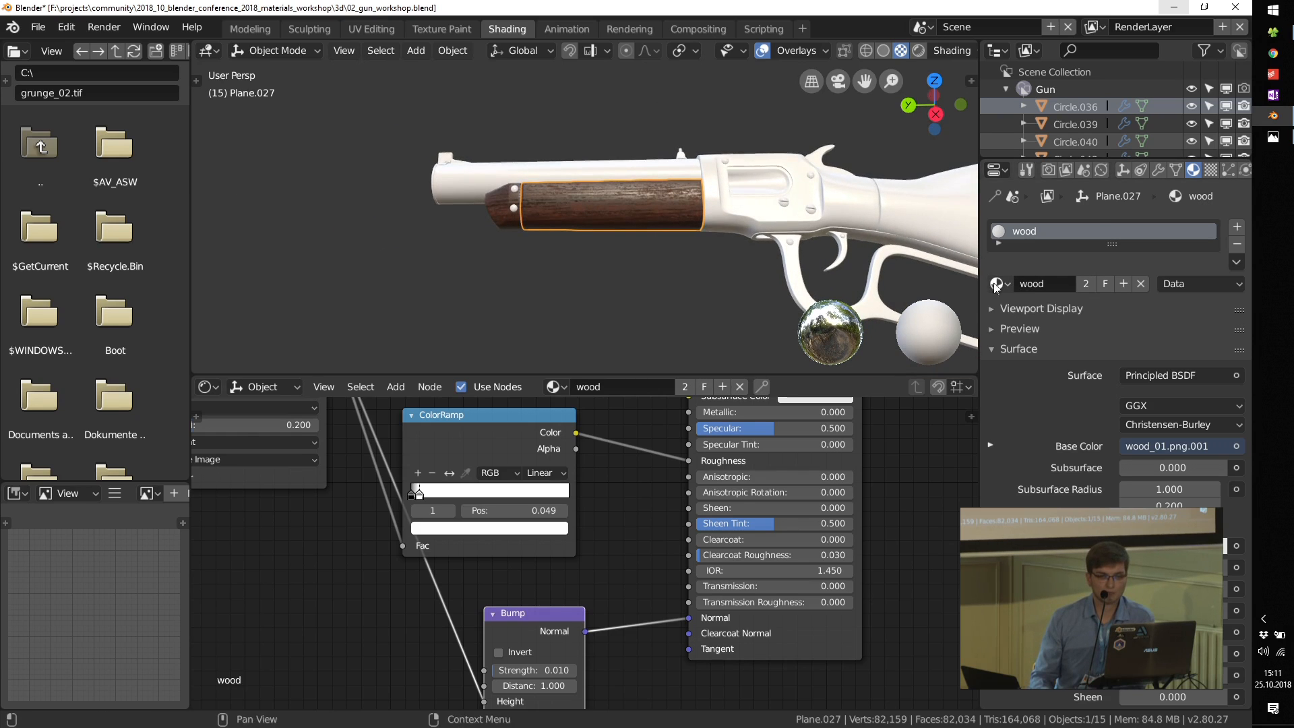
{"action": "left_click_drag", "start_coordinate": [996, 284], "coordinate": [927, 216]}
{"action": "middle_click_drag", "start_coordinate": [773, 225], "coordinate": [799, 260]}
{"action": "middle_click_drag", "start_coordinate": [828, 199], "coordinate": [712, 249], "text": "shift"}
{"action": "scroll", "coordinate": [621, 452], "scroll_direction": "down", "scroll_amount": 8}
Step: Reposition the ColorRamp node between the wood texture and the Principled BSDF to tidy the node tree
{"action": "middle_click_drag", "start_coordinate": [602, 445], "coordinate": [625, 506]}
{"action": "left_click_drag", "start_coordinate": [602, 505], "coordinate": [632, 479]}
{"action": "scroll", "coordinate": [621, 471], "scroll_direction": "up", "scroll_amount": 1}
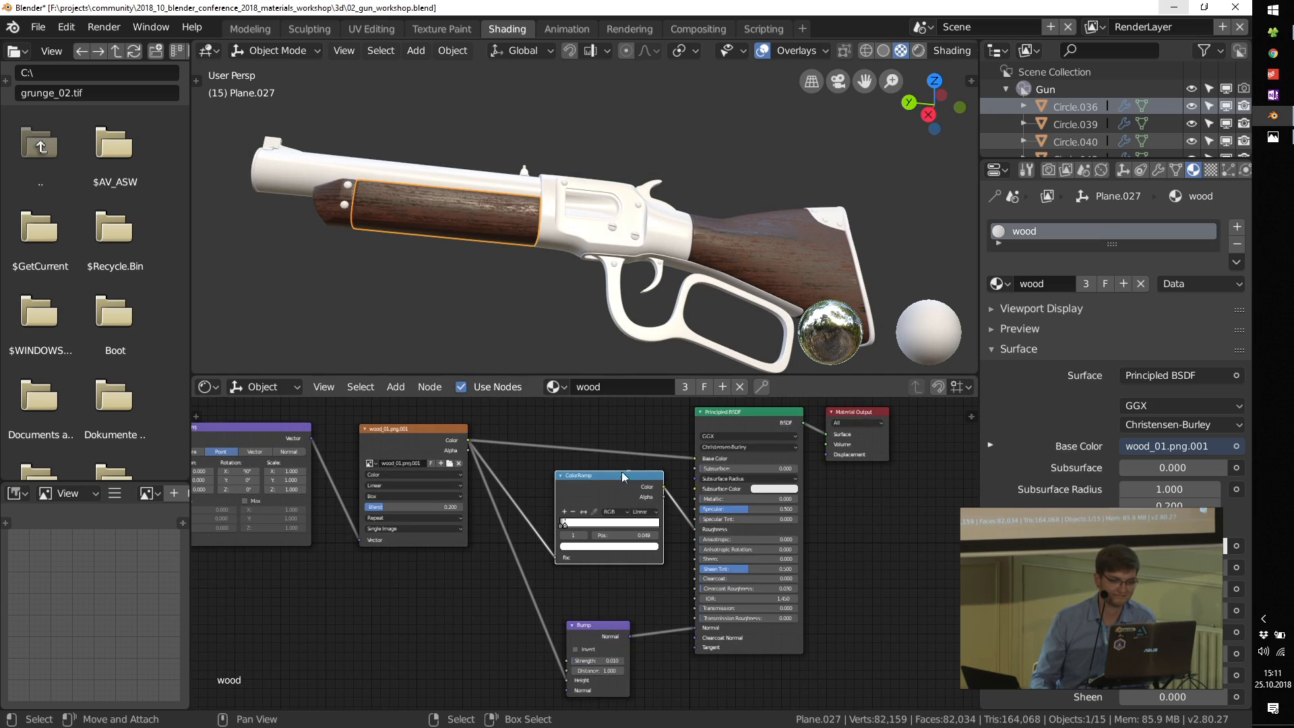
{"action": "middle_click_drag", "start_coordinate": [676, 238], "coordinate": [640, 222]}
{"action": "scroll", "coordinate": [542, 500], "scroll_direction": "down", "scroll_amount": 3}
{"action": "scroll", "coordinate": [541, 494], "scroll_direction": "up", "scroll_amount": 2}
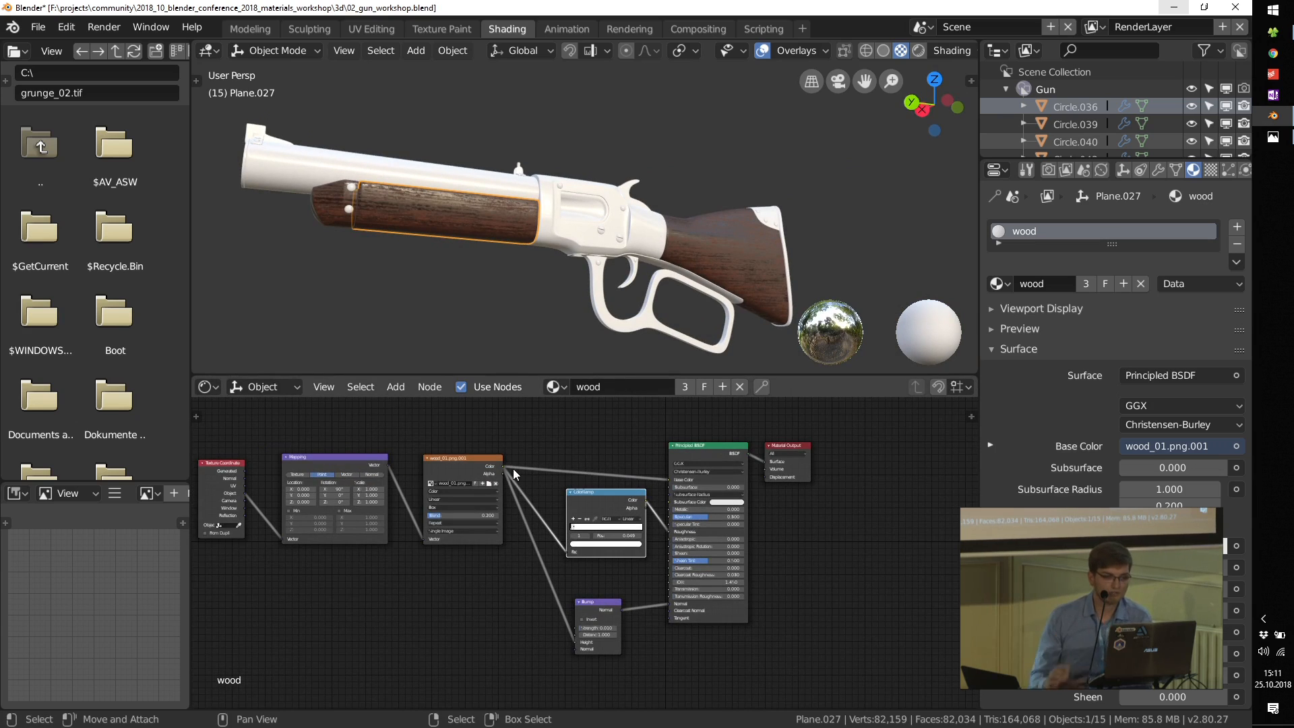
Step: Switch to File Explorer, open the grunge_maps folder and browse its textures
{"action": "middle_click_drag", "start_coordinate": [520, 438], "coordinate": [568, 563]}
{"action": "key", "text": "alt+Tab"}
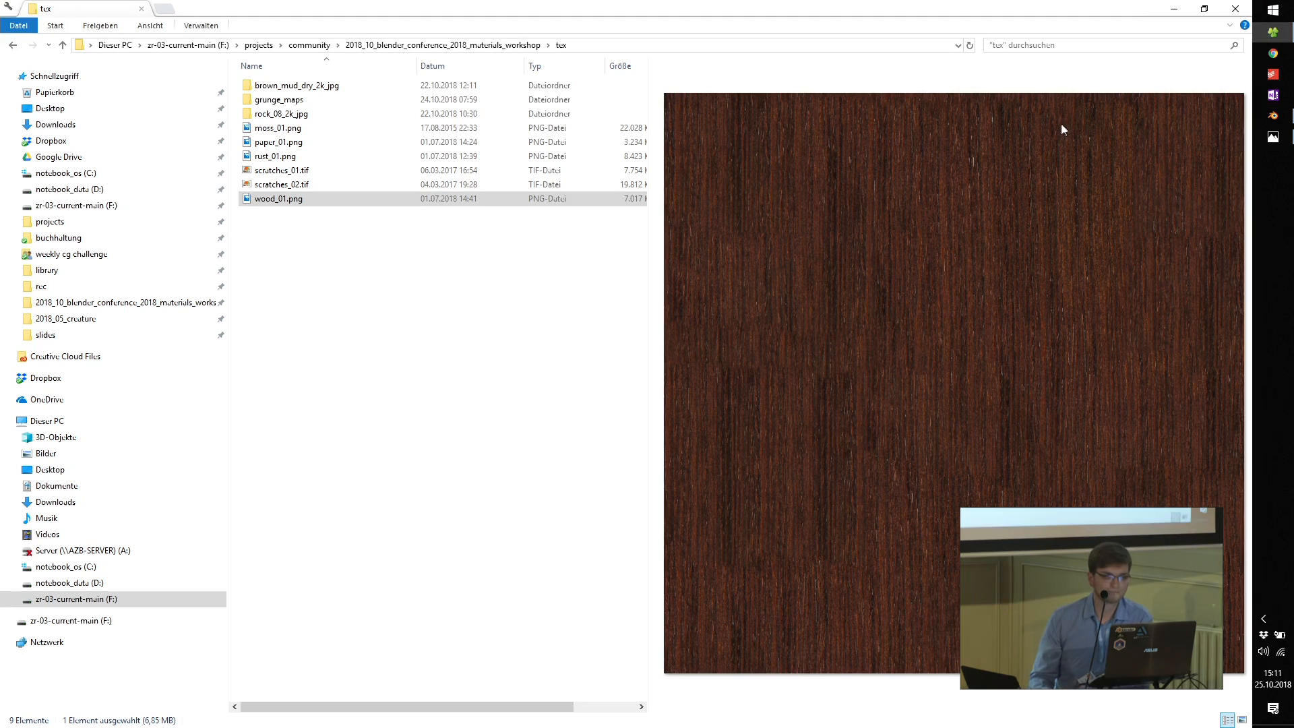
{"action": "double_click", "coordinate": [280, 103]}
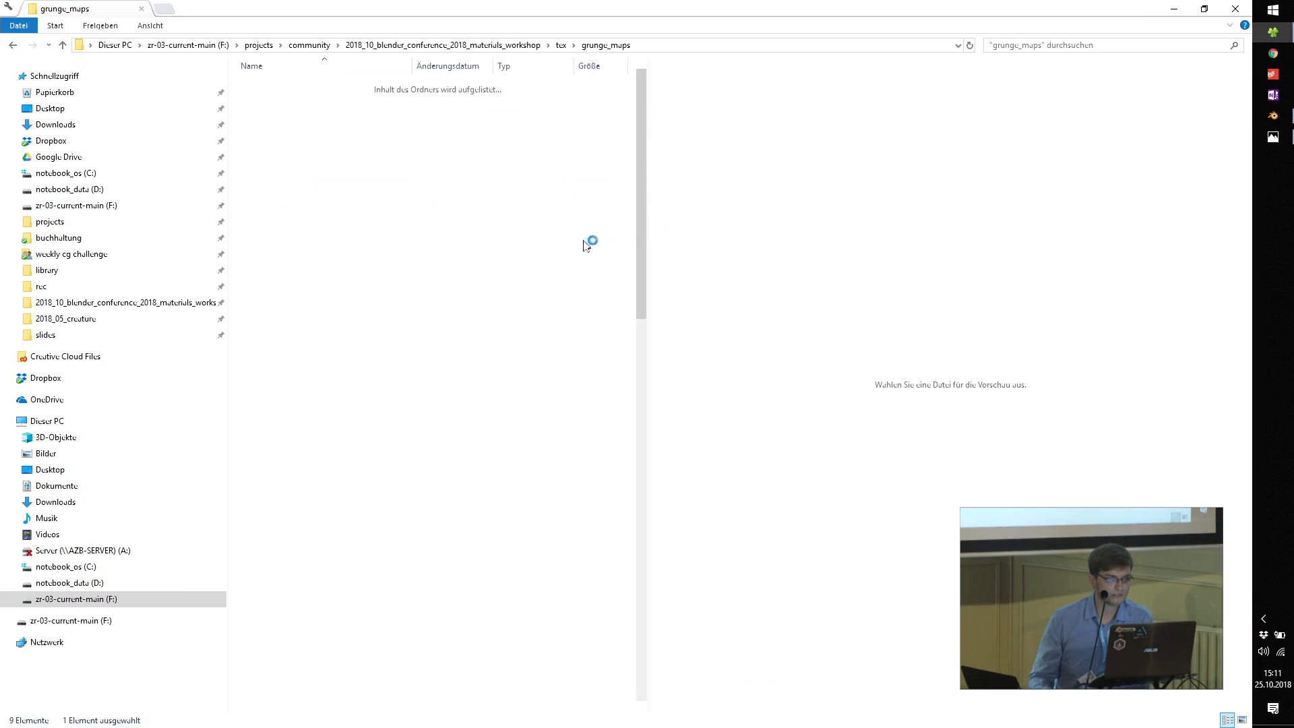
{"action": "scroll", "coordinate": [563, 226], "scroll_direction": "down", "scroll_amount": 5}
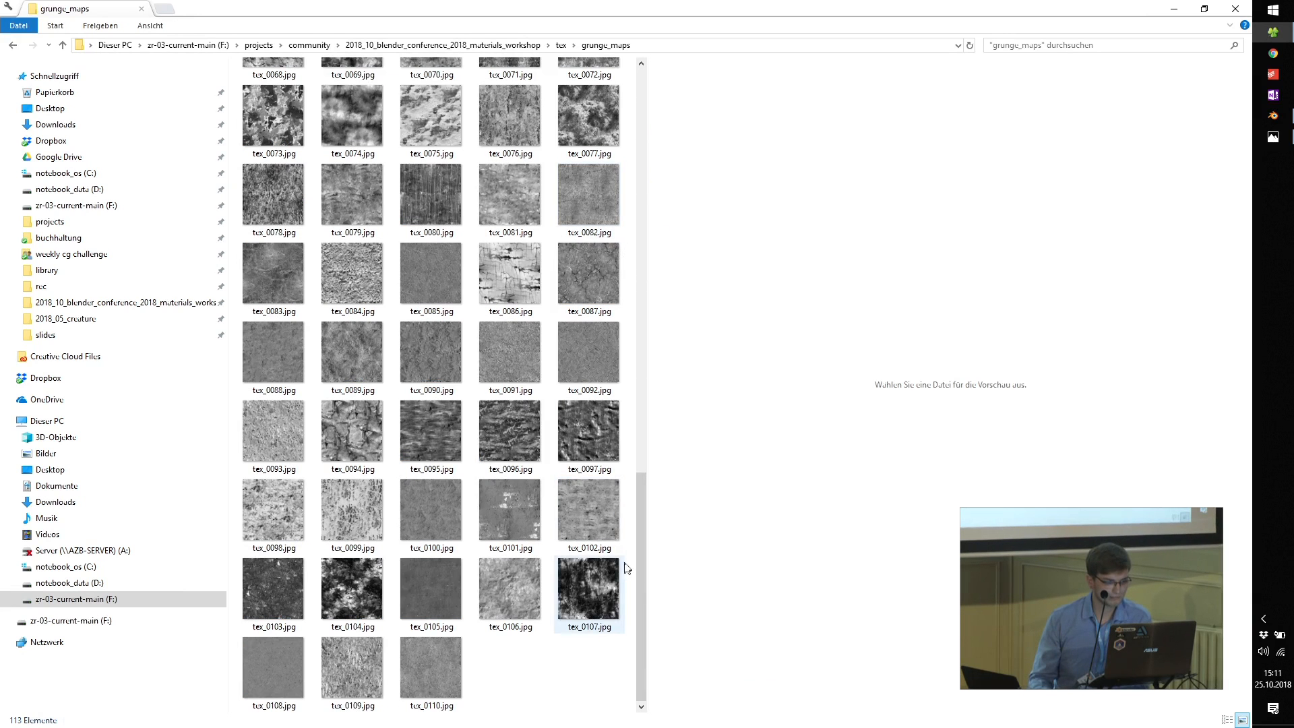
{"action": "scroll", "coordinate": [579, 570], "scroll_direction": "up", "scroll_amount": 10}
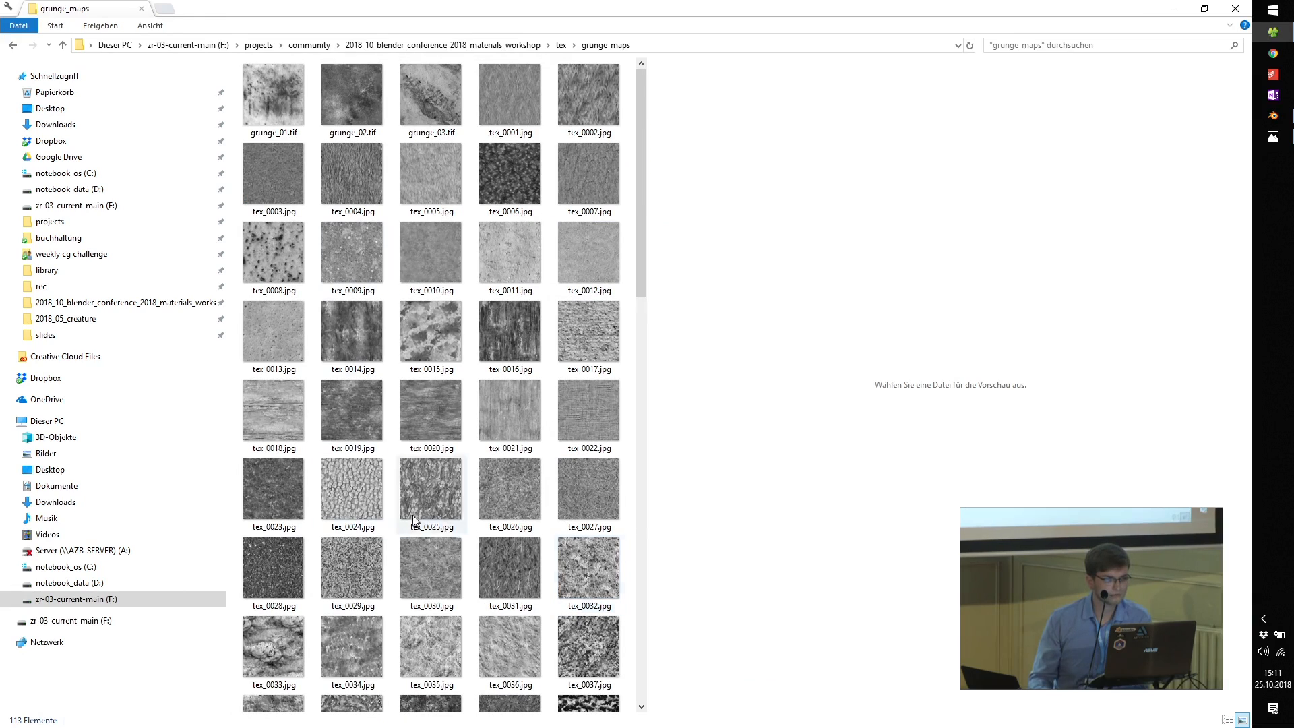
Step: Bring grunge_01.tif into the wood material's node tree in Blender and place it above the wood texture node
{"action": "left_click", "coordinate": [300, 126]}
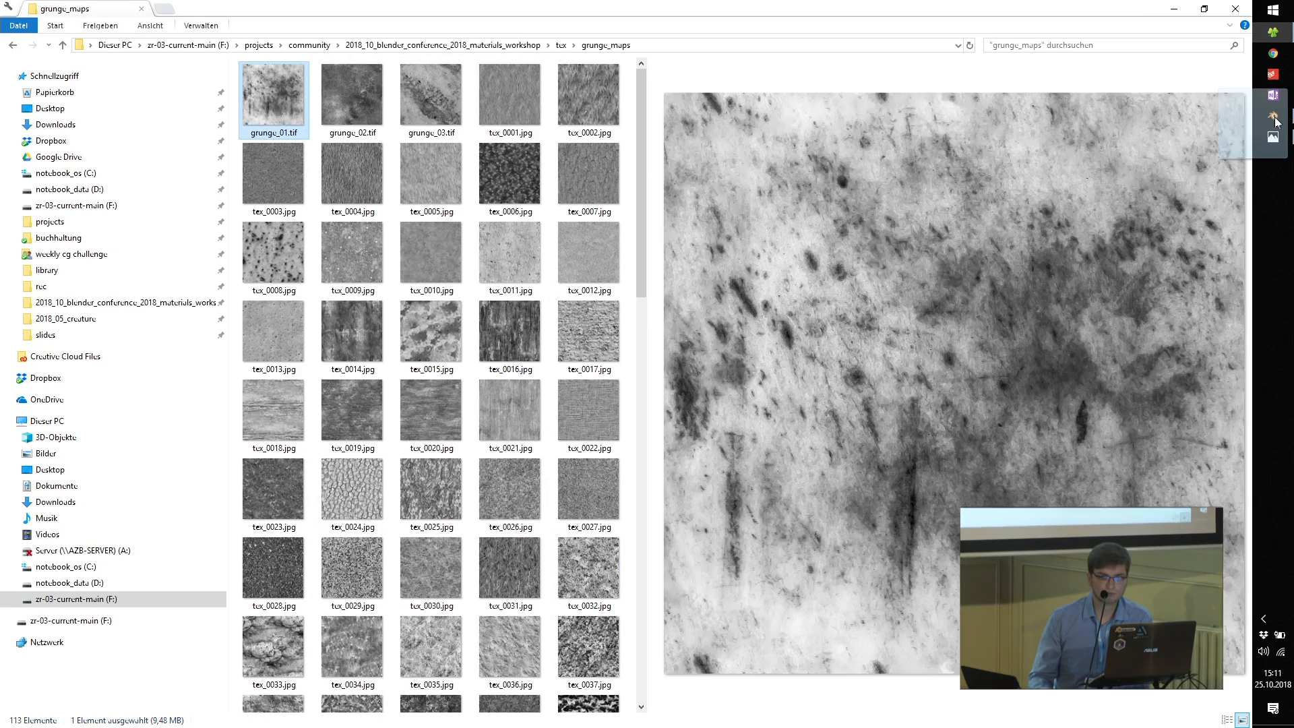
{"action": "left_click", "coordinate": [1273, 119]}
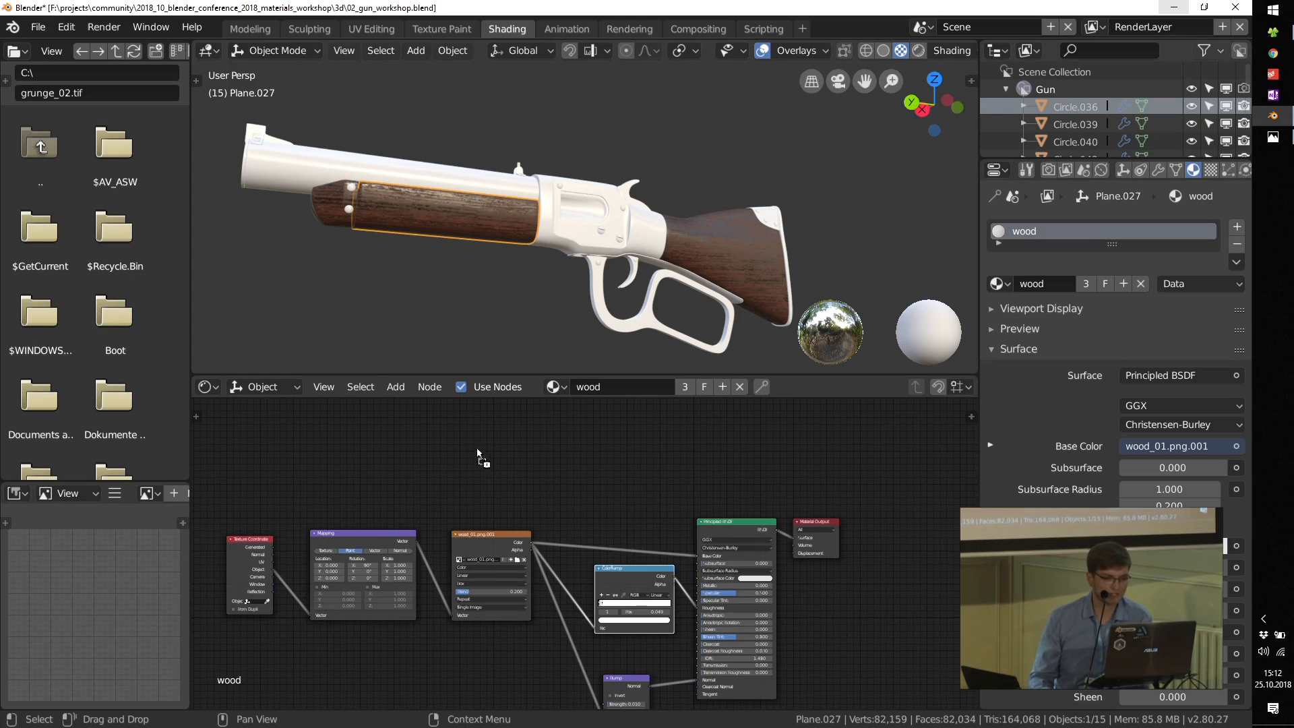
{"action": "left_click_drag", "start_coordinate": [477, 453], "coordinate": [496, 452]}
{"action": "scroll", "coordinate": [496, 452], "scroll_direction": "up", "scroll_amount": 4}
{"action": "middle_click_drag", "start_coordinate": [483, 435], "coordinate": [558, 584]}
{"action": "left_click_drag", "start_coordinate": [540, 517], "coordinate": [578, 559]}
{"action": "scroll", "coordinate": [460, 657], "scroll_direction": "up", "scroll_amount": 1}
{"action": "middle_click_drag", "start_coordinate": [457, 661], "coordinate": [467, 575]}
{"action": "scroll", "coordinate": [455, 627], "scroll_direction": "up", "scroll_amount": 1}
{"action": "left_click_drag", "start_coordinate": [478, 621], "coordinate": [517, 581]}
Step: Link the Texture Coordinate's Object output to the grunge texture's Vector and set its projection to Box with a Blend of 0.2
{"action": "left_click_drag", "start_coordinate": [250, 666], "coordinate": [313, 624]}
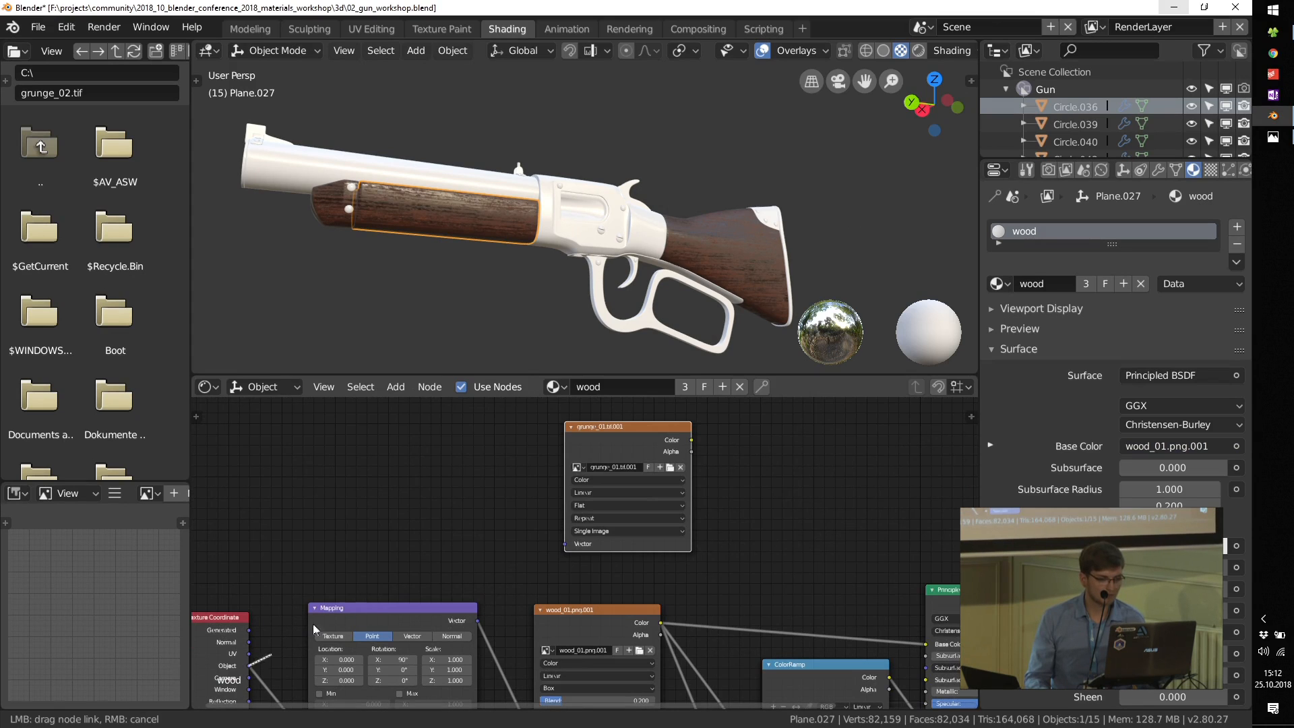
{"action": "left_click_drag", "start_coordinate": [562, 547], "coordinate": [563, 546]}
{"action": "scroll", "coordinate": [624, 498], "scroll_direction": "up", "scroll_amount": 3}
{"action": "left_click", "coordinate": [605, 507]}
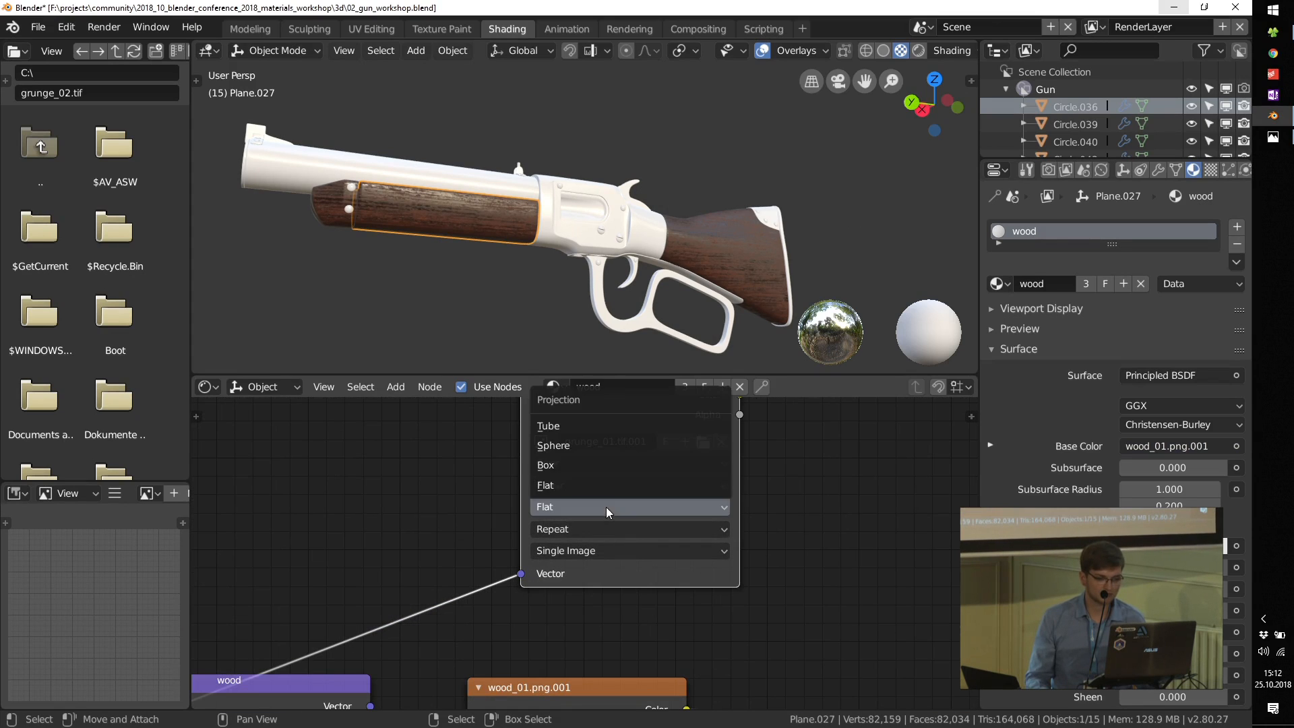
{"action": "left_click", "coordinate": [601, 470]}
{"action": "left_click", "coordinate": [596, 529]}
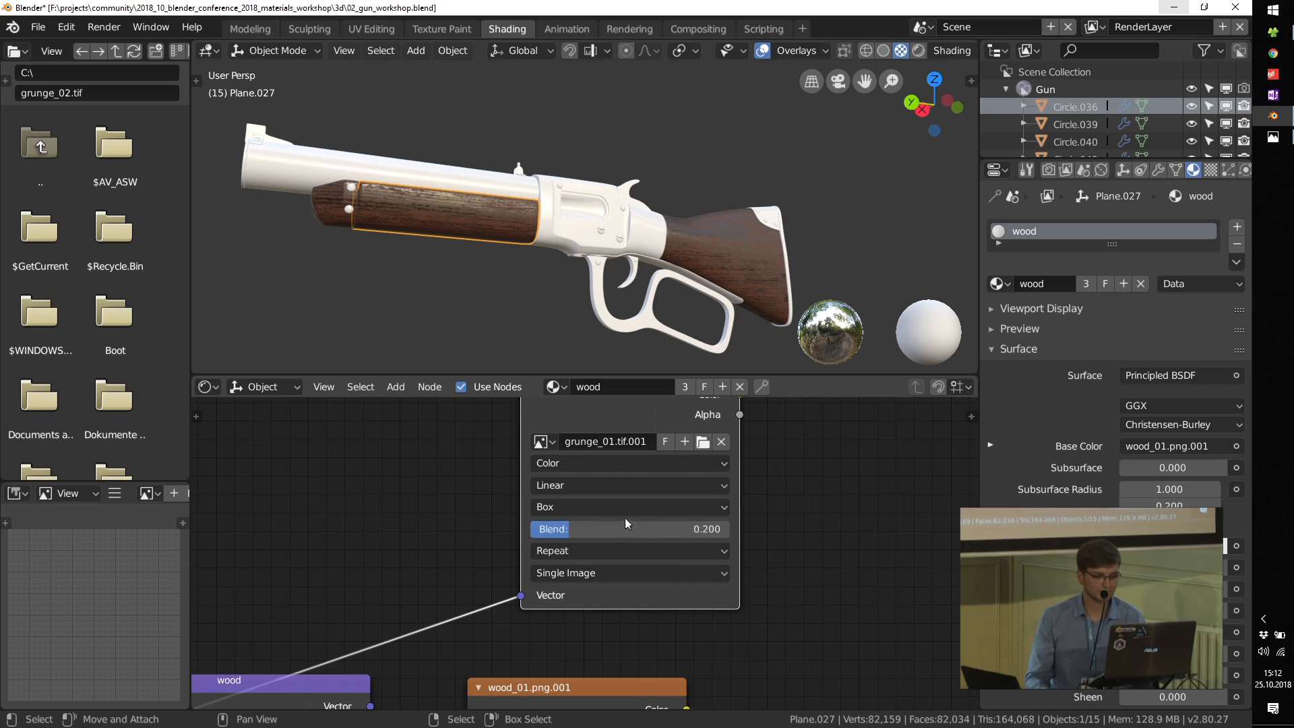
Step: Add a Hue Saturation Value node beside the grunge texture and link the wood texture's Color output to its Color input
{"action": "scroll", "coordinate": [625, 518], "scroll_direction": "down", "scroll_amount": 3}
{"action": "key", "text": "shift+a"}
{"action": "mouse_move", "coordinate": [677, 524]}
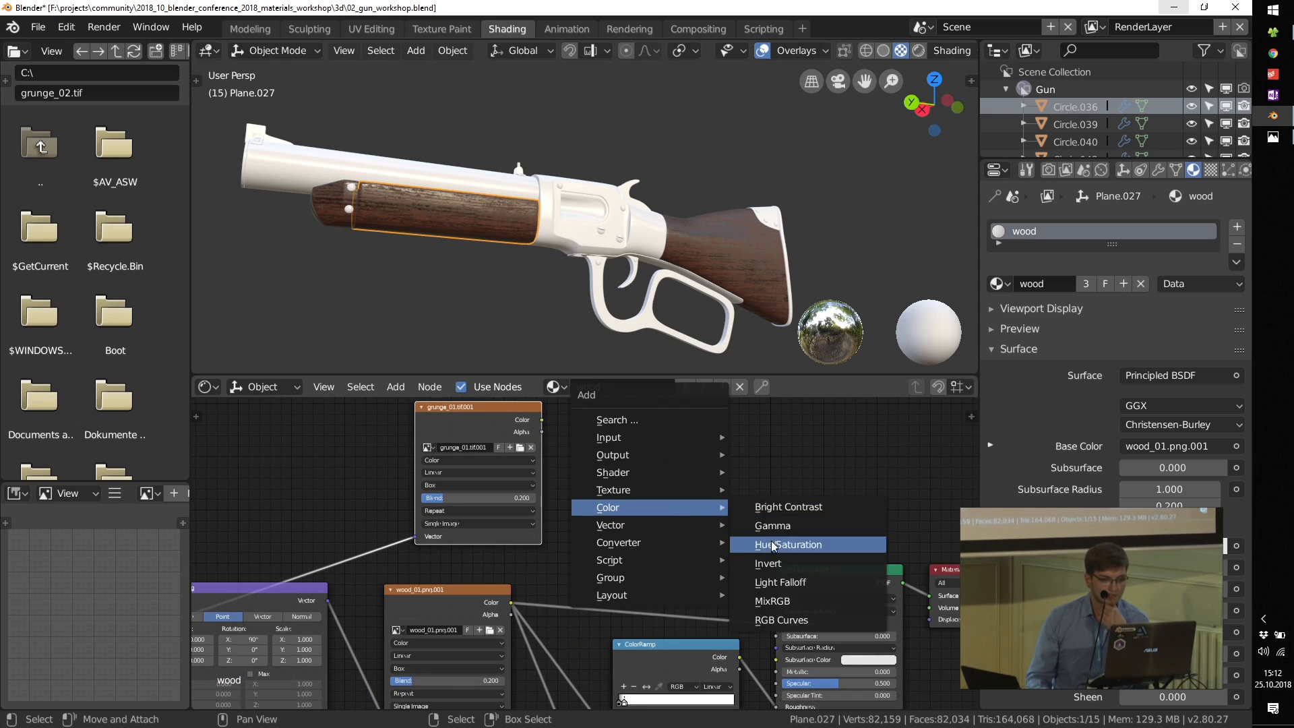
{"action": "left_click", "coordinate": [773, 545]}
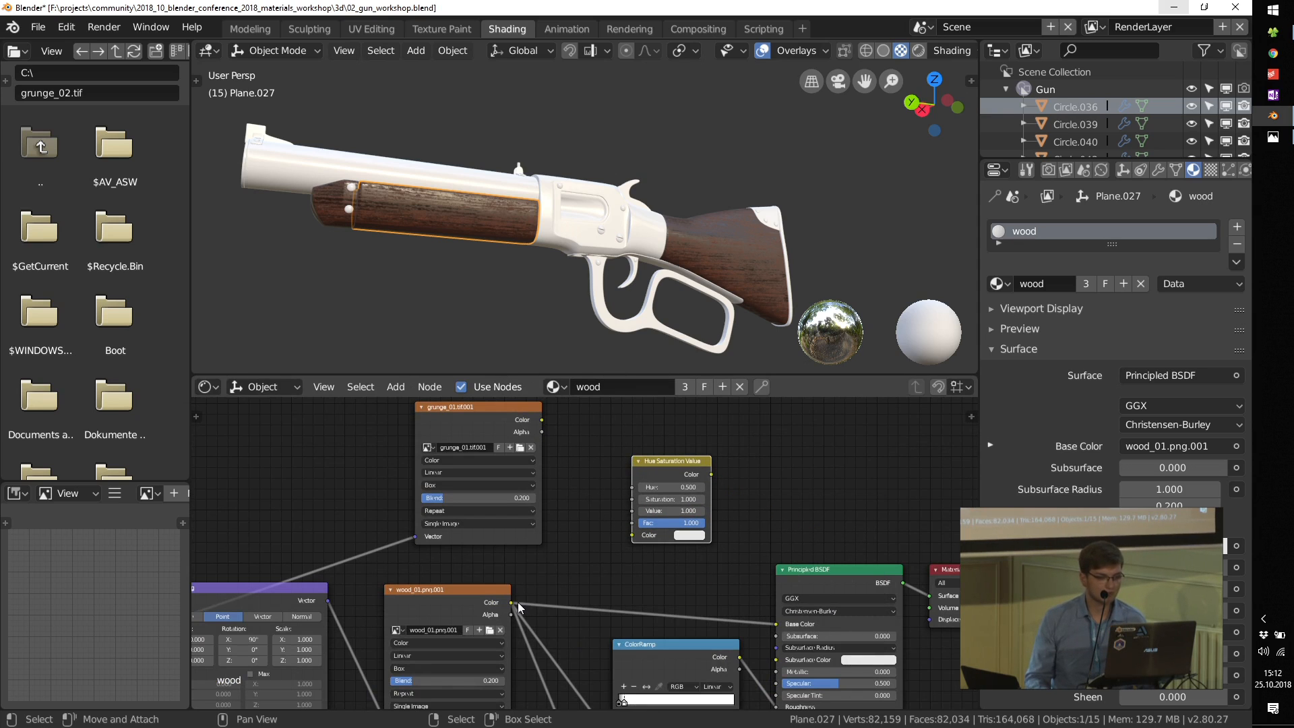
{"action": "key", "text": "g"}
{"action": "left_click", "coordinate": [505, 590]}
{"action": "left_click_drag", "start_coordinate": [512, 601], "coordinate": [617, 519]}
{"action": "left_click_drag", "start_coordinate": [652, 440], "coordinate": [609, 468]}
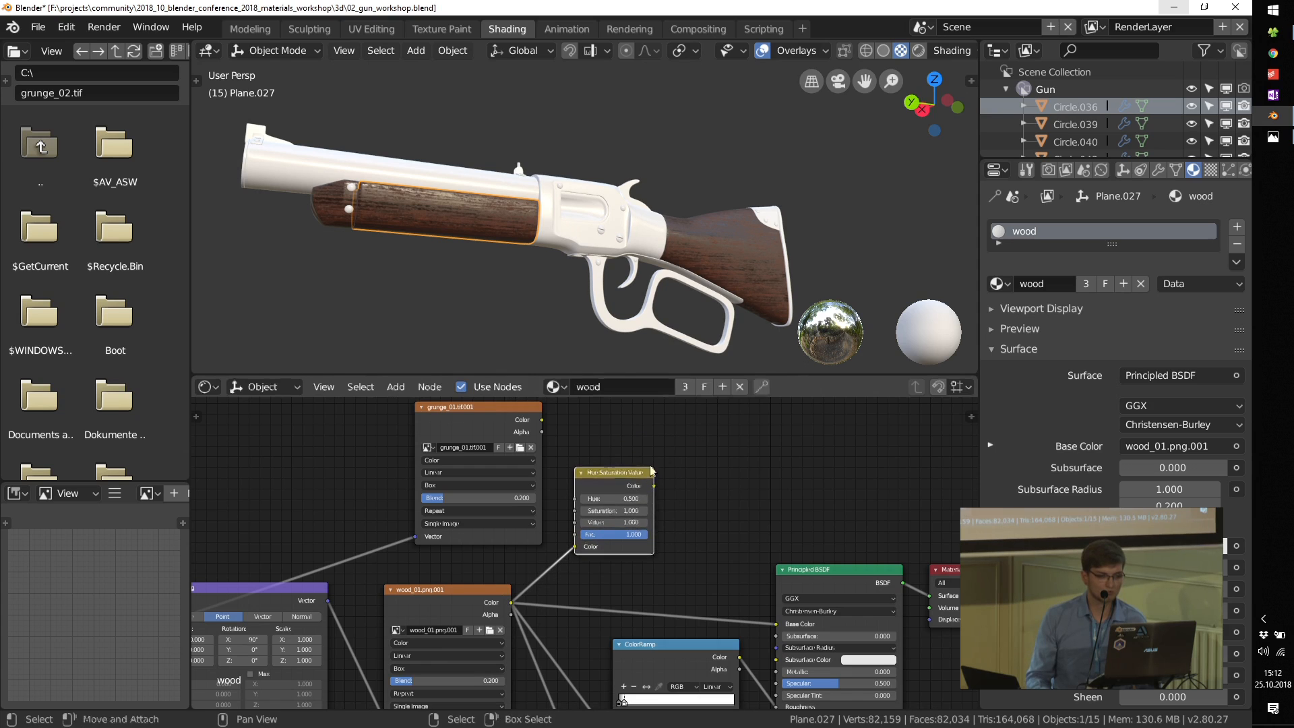
Step: Add a MixRGB node with the Hue Saturation Value output in Color1, the wood texture in Color2 and the grunge texture in Fac
{"action": "key", "text": "shift+a"}
{"action": "mouse_move", "coordinate": [746, 445]}
{"action": "left_click", "coordinate": [839, 539]}
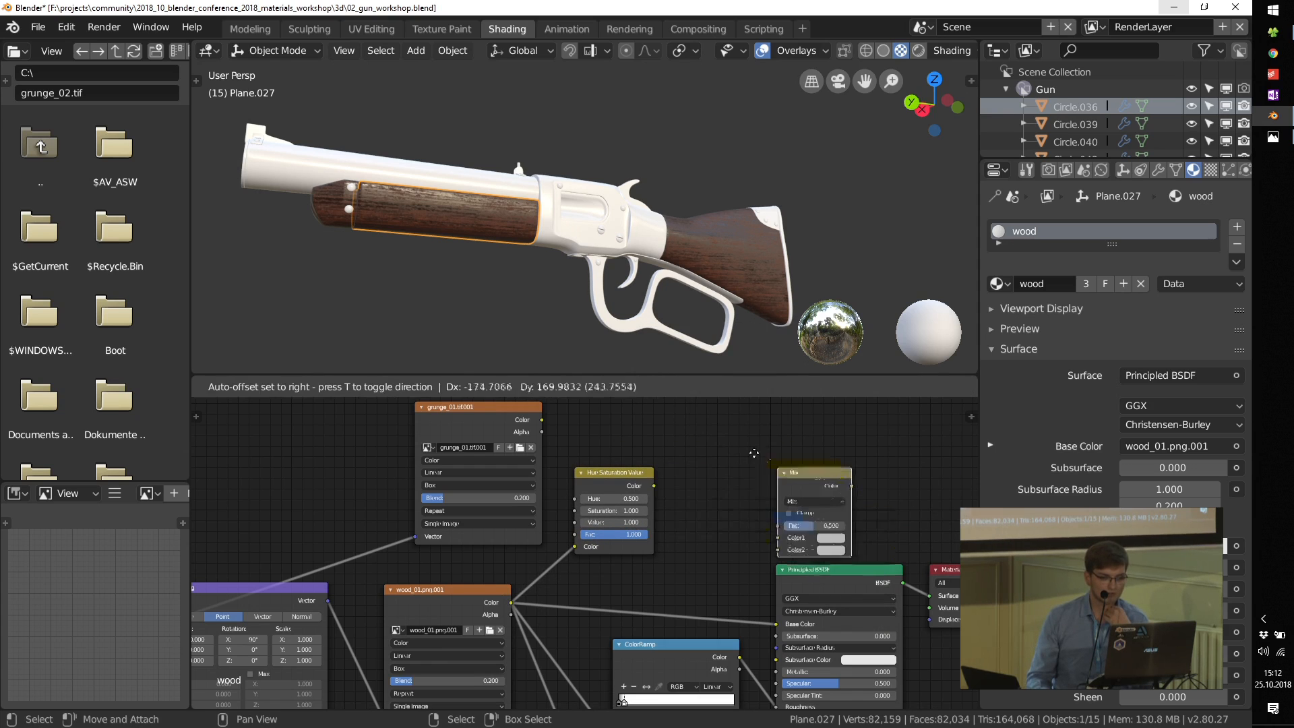
{"action": "left_click", "coordinate": [662, 479]}
{"action": "scroll", "coordinate": [644, 490], "scroll_direction": "up", "scroll_amount": 2}
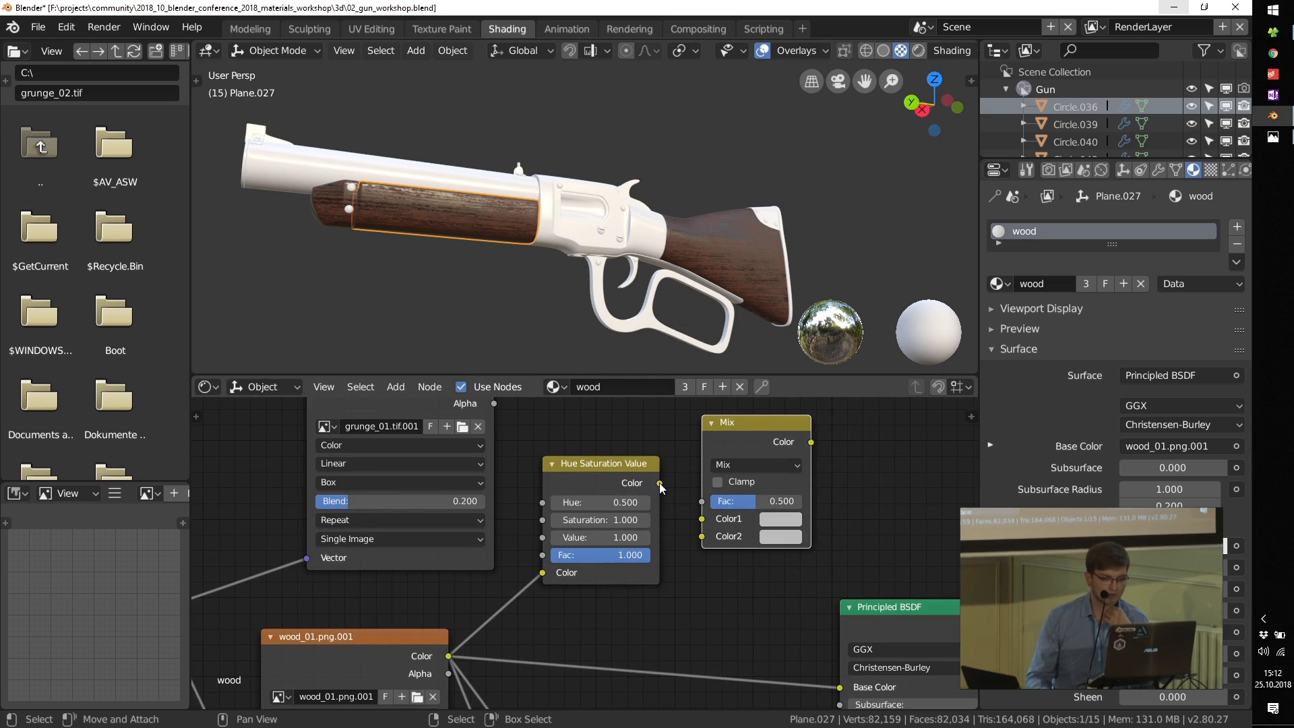
{"action": "left_click_drag", "start_coordinate": [691, 524], "coordinate": [701, 538]}
{"action": "middle_click_drag", "start_coordinate": [564, 459], "coordinate": [571, 525]}
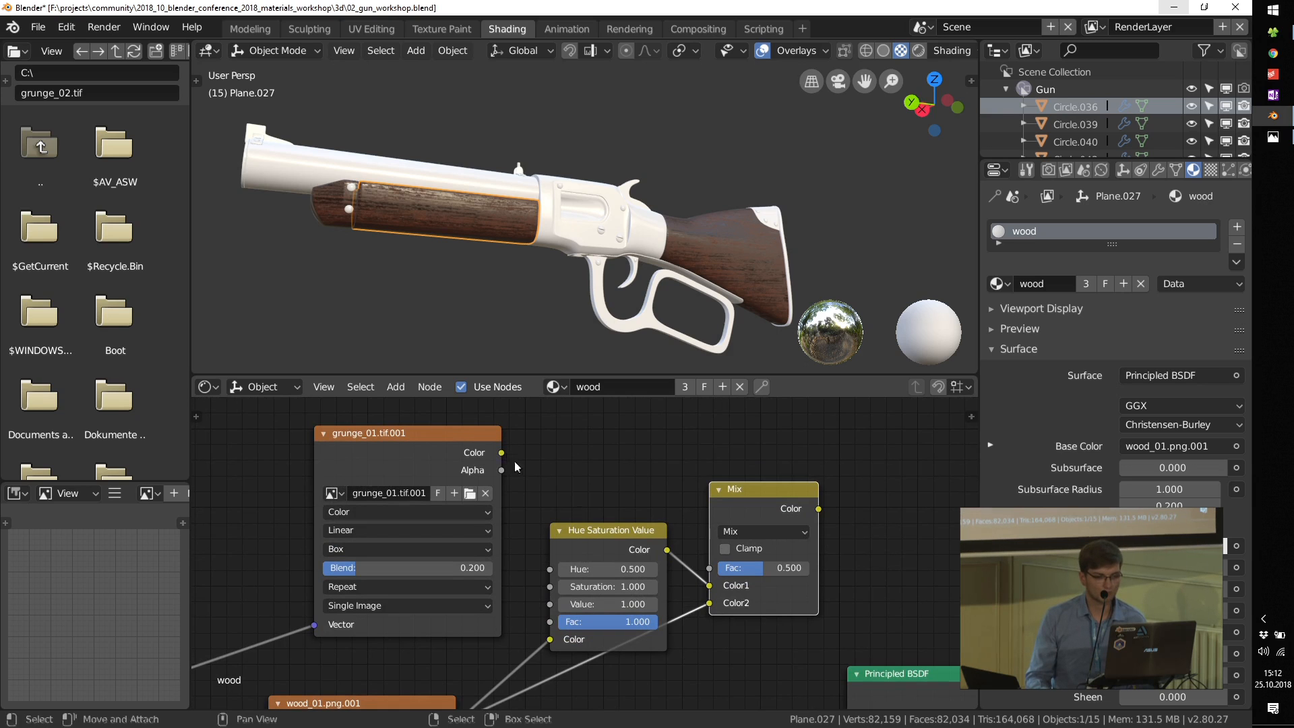
{"action": "left_click_drag", "start_coordinate": [710, 572], "coordinate": [710, 568]}
Step: Preview the Mix node's color output through a Viewer on the rifle and inspect the stock up close
{"action": "left_click", "coordinate": [765, 485], "text": "ctrl+shift"}
{"action": "middle_click_drag", "start_coordinate": [817, 565], "coordinate": [696, 565]}
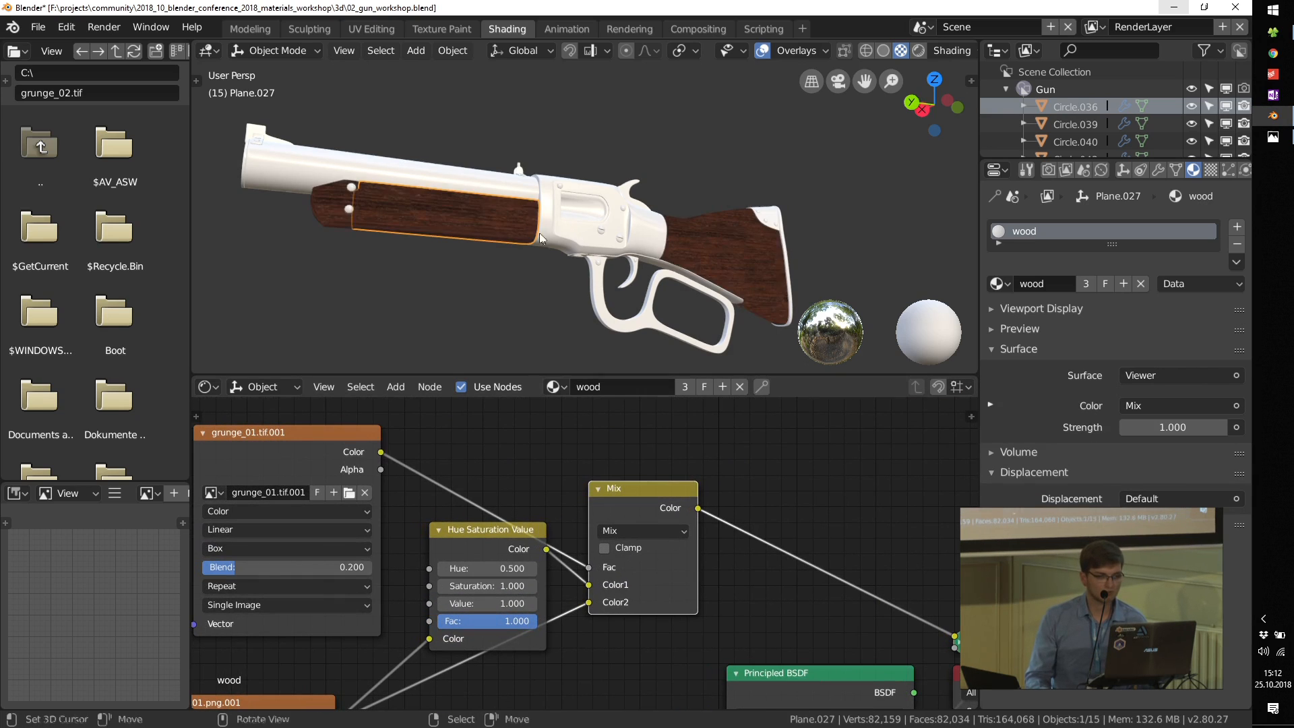
{"action": "scroll", "coordinate": [713, 284], "scroll_direction": "up", "scroll_amount": 3}
{"action": "scroll", "coordinate": [756, 222], "scroll_direction": "up", "scroll_amount": 3}
{"action": "scroll", "coordinate": [496, 526], "scroll_direction": "up", "scroll_amount": 2}
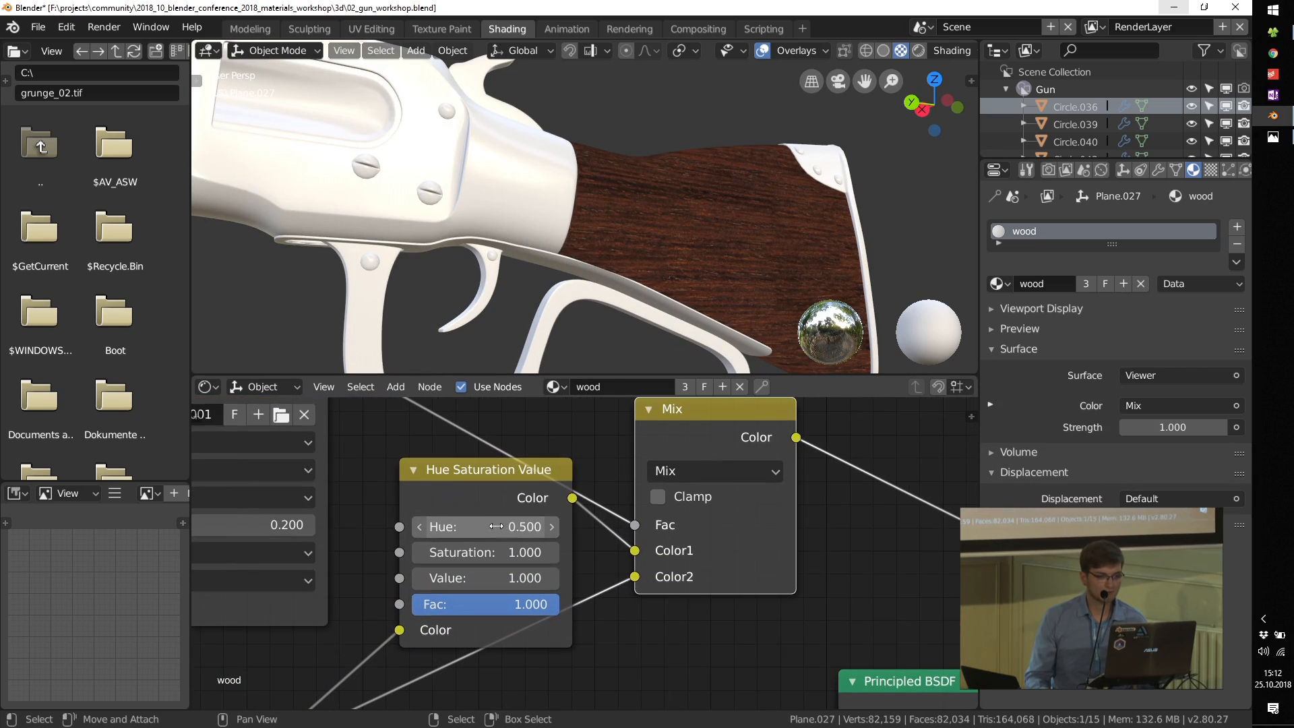
Step: Set the Hue Saturation Value node's Hue to 0.560, Saturation to 0.400 and Value to 1.100
{"action": "left_click_drag", "start_coordinate": [530, 526], "coordinate": [489, 526]}
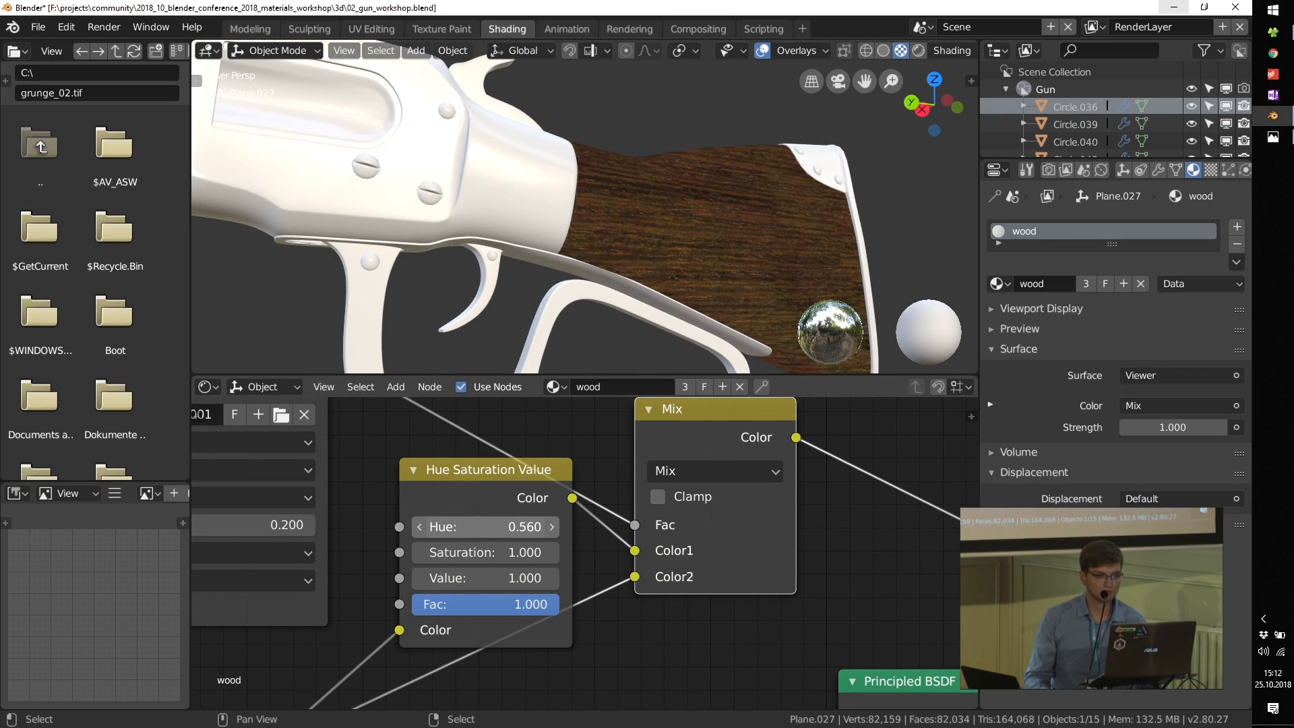
{"action": "scroll", "coordinate": [507, 612], "scroll_direction": "up", "scroll_amount": 2}
{"action": "left_click", "coordinate": [390, 568]}
{"action": "left_click", "coordinate": [389, 568]}
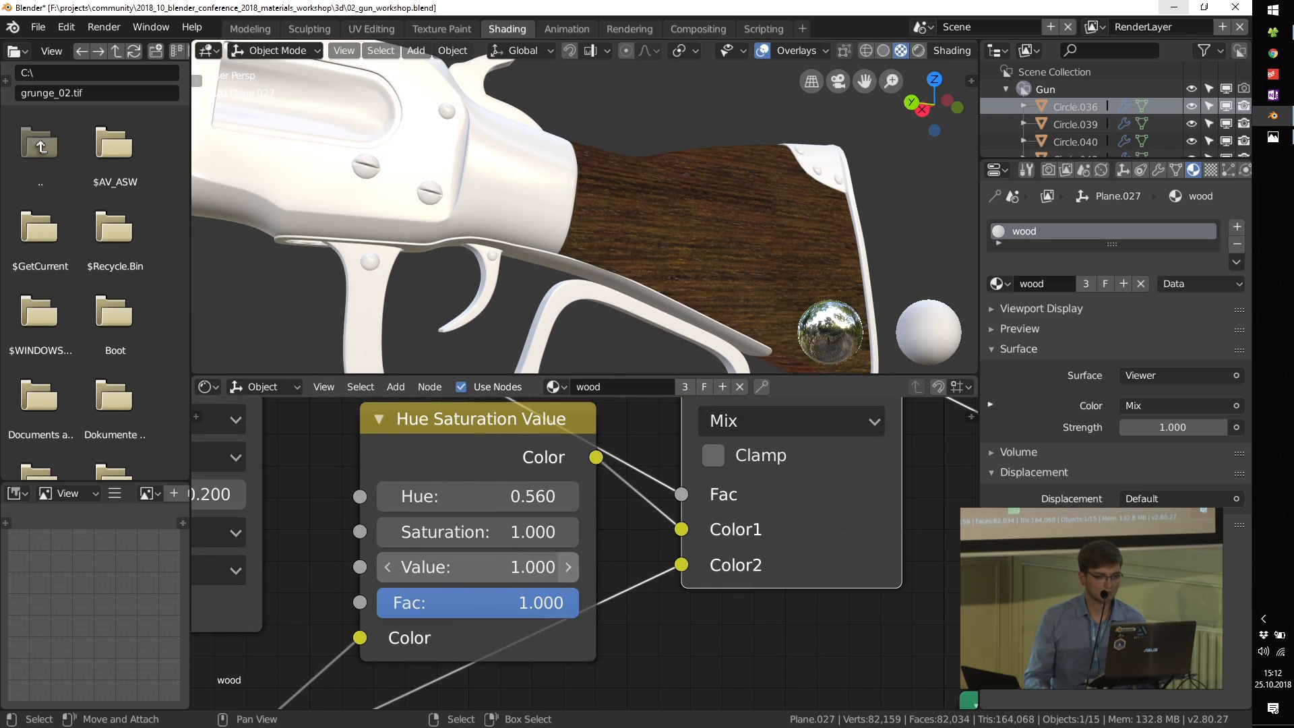
{"action": "left_click", "coordinate": [568, 567]}
{"action": "left_click", "coordinate": [388, 532]}
{"action": "left_click", "coordinate": [394, 532]}
{"action": "left_click", "coordinate": [393, 532]}
{"action": "scroll", "coordinate": [674, 504], "scroll_direction": "down", "scroll_amount": 5}
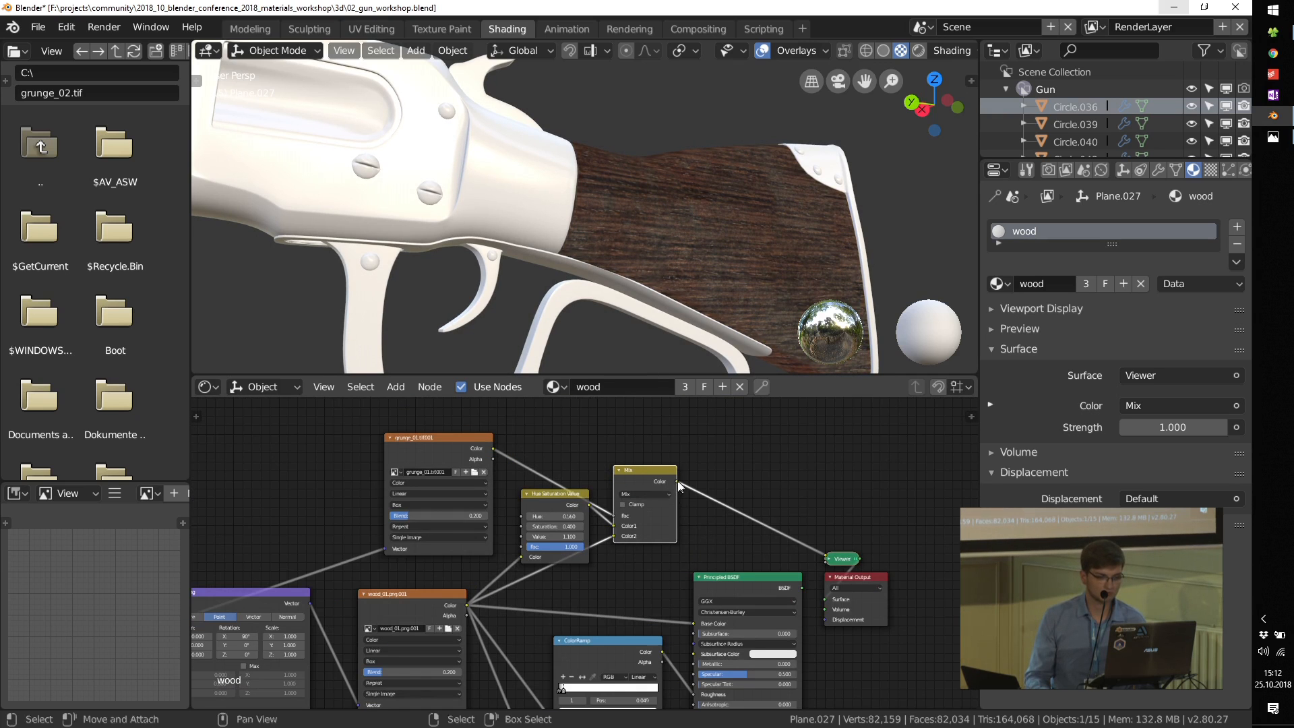
Step: Feed the Mix node into the Principled BSDF's Base Color, output that shader instead of the Viewer and inspect the stock
{"action": "left_click", "coordinate": [733, 580], "text": "ctrl+shift"}
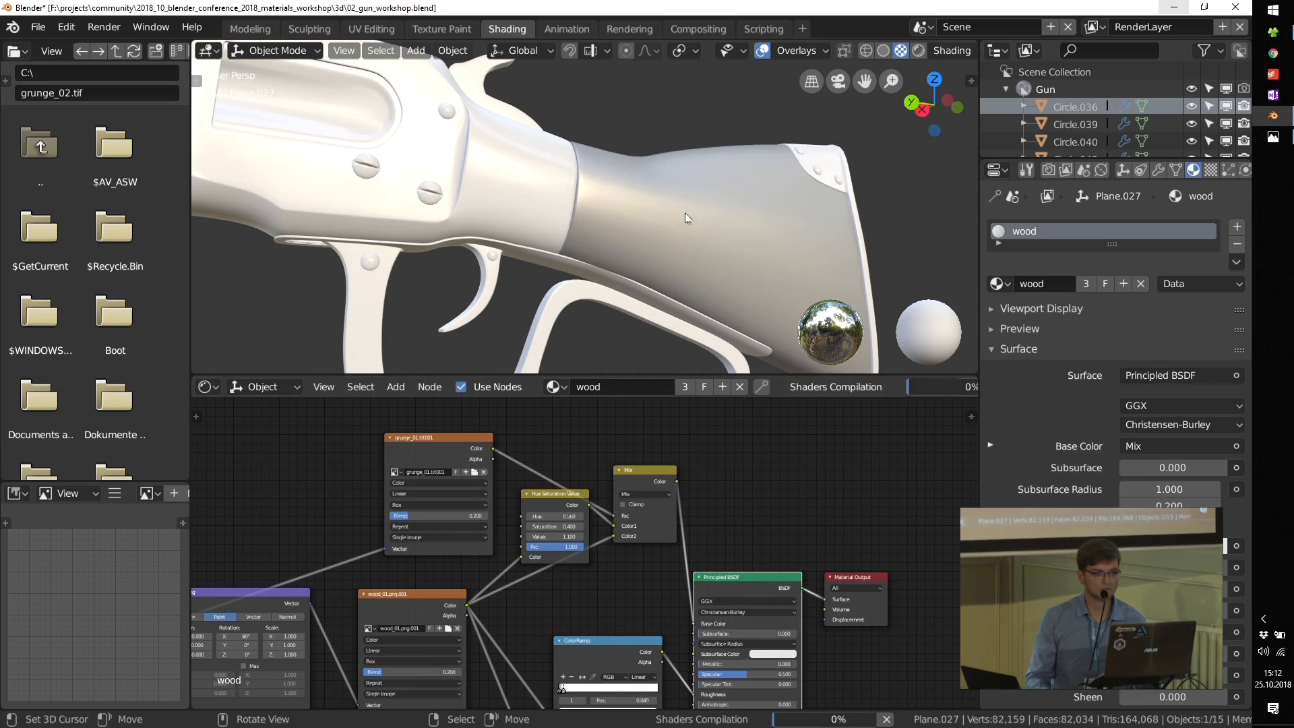
{"action": "scroll", "coordinate": [681, 221], "scroll_direction": "down", "scroll_amount": 6}
{"action": "middle_click_drag", "start_coordinate": [498, 162], "coordinate": [601, 247]}
{"action": "scroll", "coordinate": [510, 168], "scroll_direction": "up", "scroll_amount": 3}
{"action": "scroll", "coordinate": [491, 551], "scroll_direction": "up", "scroll_amount": 4}
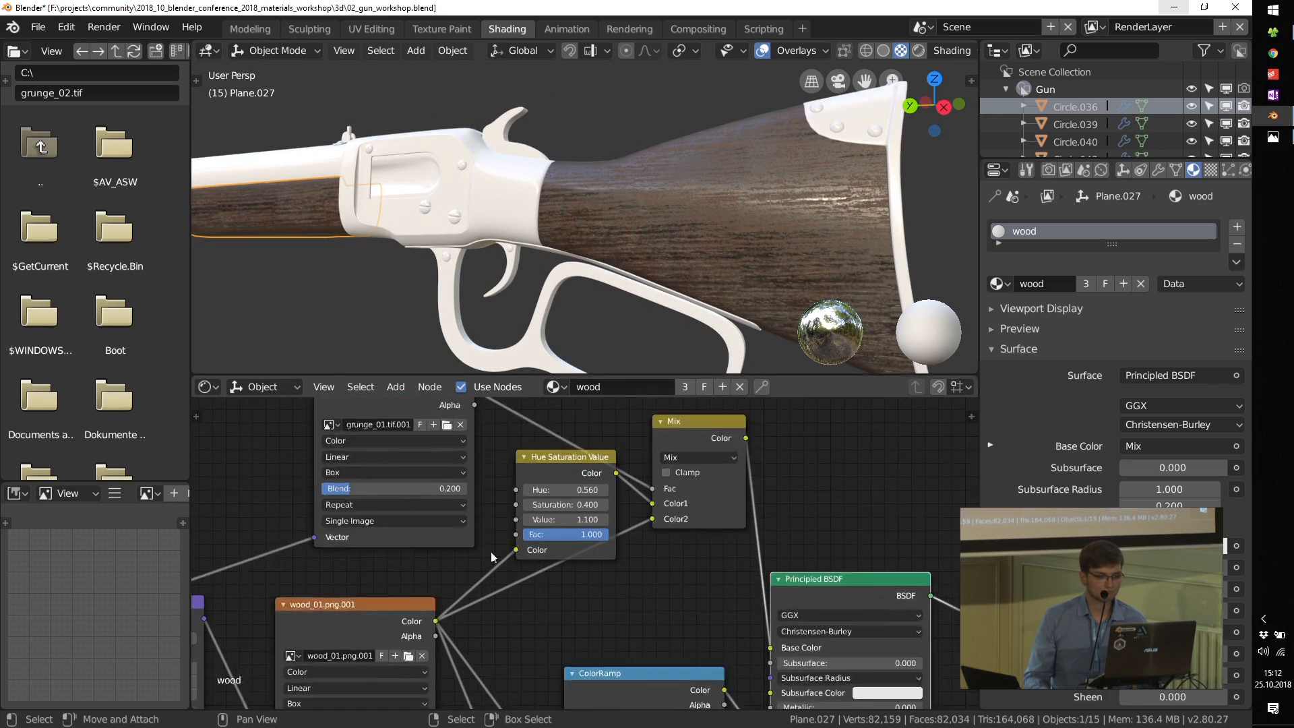
Step: Set the Hue Saturation Value node's Saturation to 0.900 and check the wood on the whole rifle
{"action": "left_click", "coordinate": [592, 499]}
{"action": "left_click", "coordinate": [591, 499]}
{"action": "left_click", "coordinate": [592, 499]}
{"action": "left_click", "coordinate": [592, 498]}
{"action": "left_click", "coordinate": [592, 499]}
{"action": "scroll", "coordinate": [678, 253], "scroll_direction": "down", "scroll_amount": 5}
{"action": "middle_click_drag", "start_coordinate": [678, 254], "coordinate": [640, 271]}
{"action": "scroll", "coordinate": [640, 271], "scroll_direction": "up", "scroll_amount": 3}
{"action": "scroll", "coordinate": [678, 640], "scroll_direction": "down", "scroll_amount": 1}
{"action": "scroll", "coordinate": [678, 645], "scroll_direction": "down", "scroll_amount": 3}
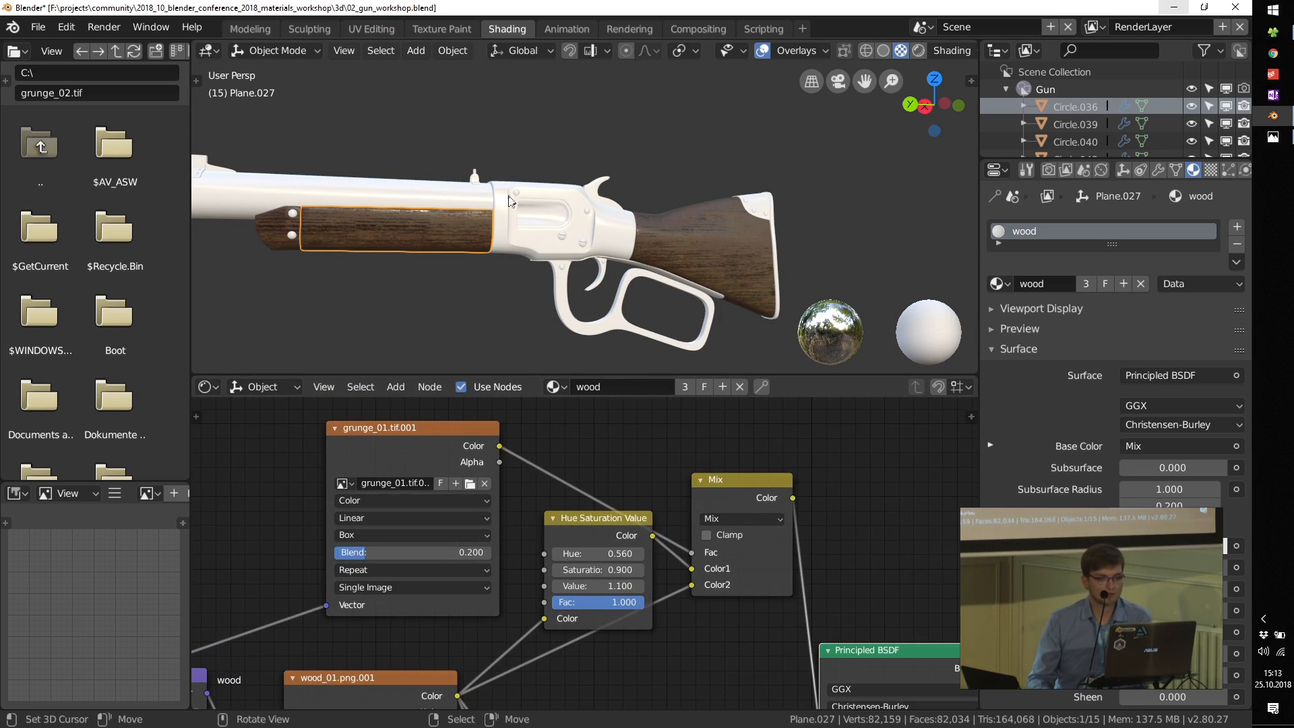
Step: Select the rifle's barrel and give it a new material named metal
{"action": "left_click", "coordinate": [430, 192]}
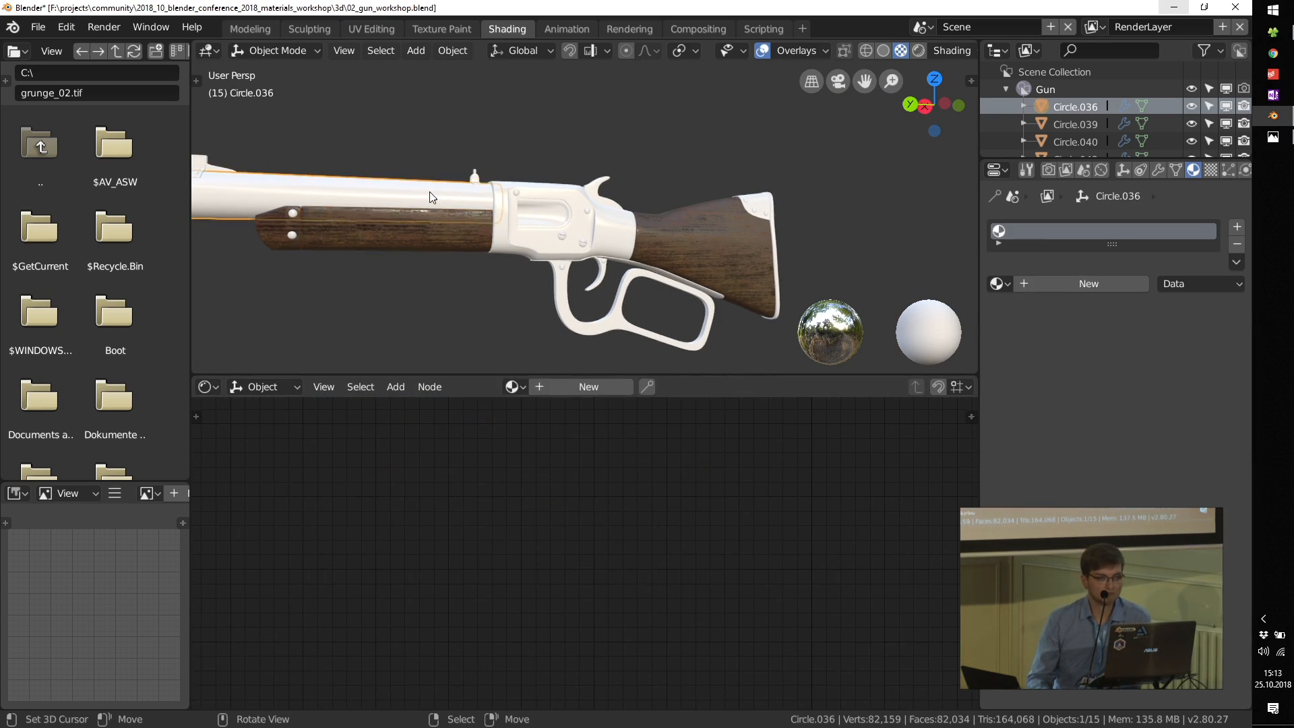
{"action": "left_click", "coordinate": [552, 383]}
{"action": "middle_click_drag", "start_coordinate": [510, 276], "coordinate": [496, 278]}
{"action": "scroll", "coordinate": [796, 554], "scroll_direction": "down", "scroll_amount": 5}
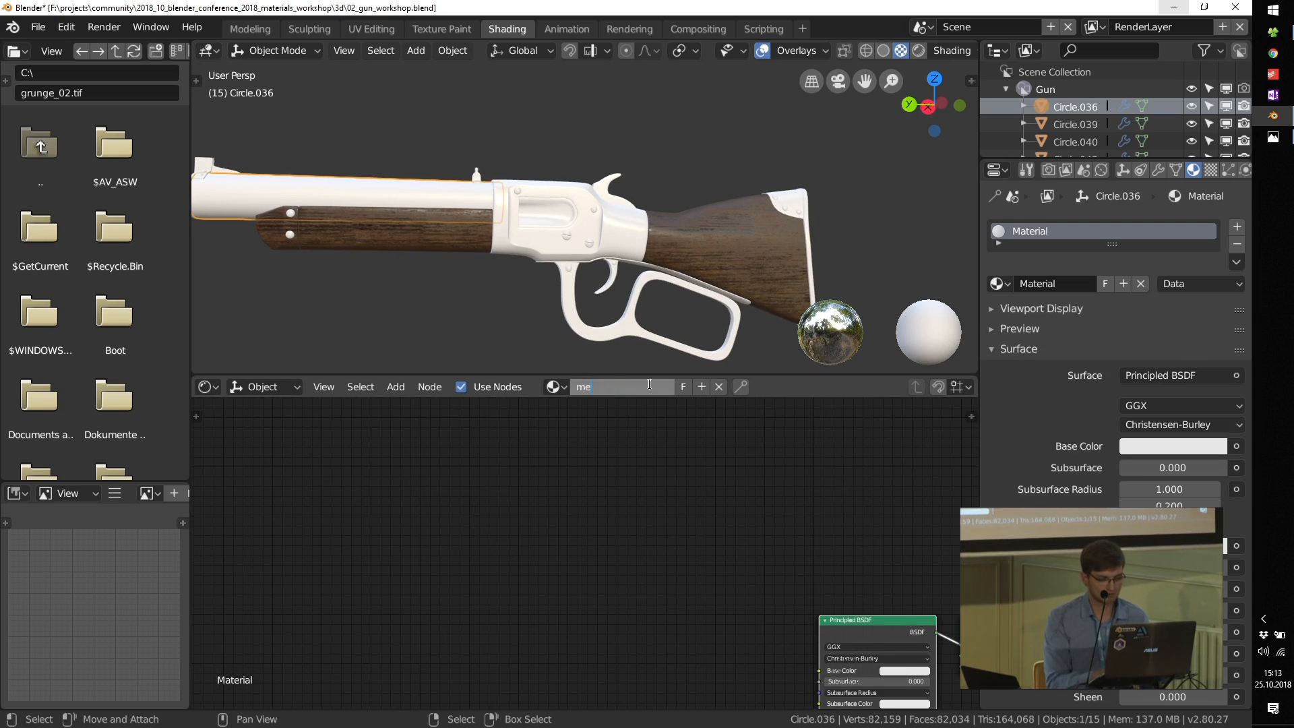
{"action": "key", "text": "Return"}
{"action": "middle_click_drag", "start_coordinate": [794, 619], "coordinate": [564, 511]}
{"action": "middle_click_drag", "start_coordinate": [603, 588], "coordinate": [644, 481]}
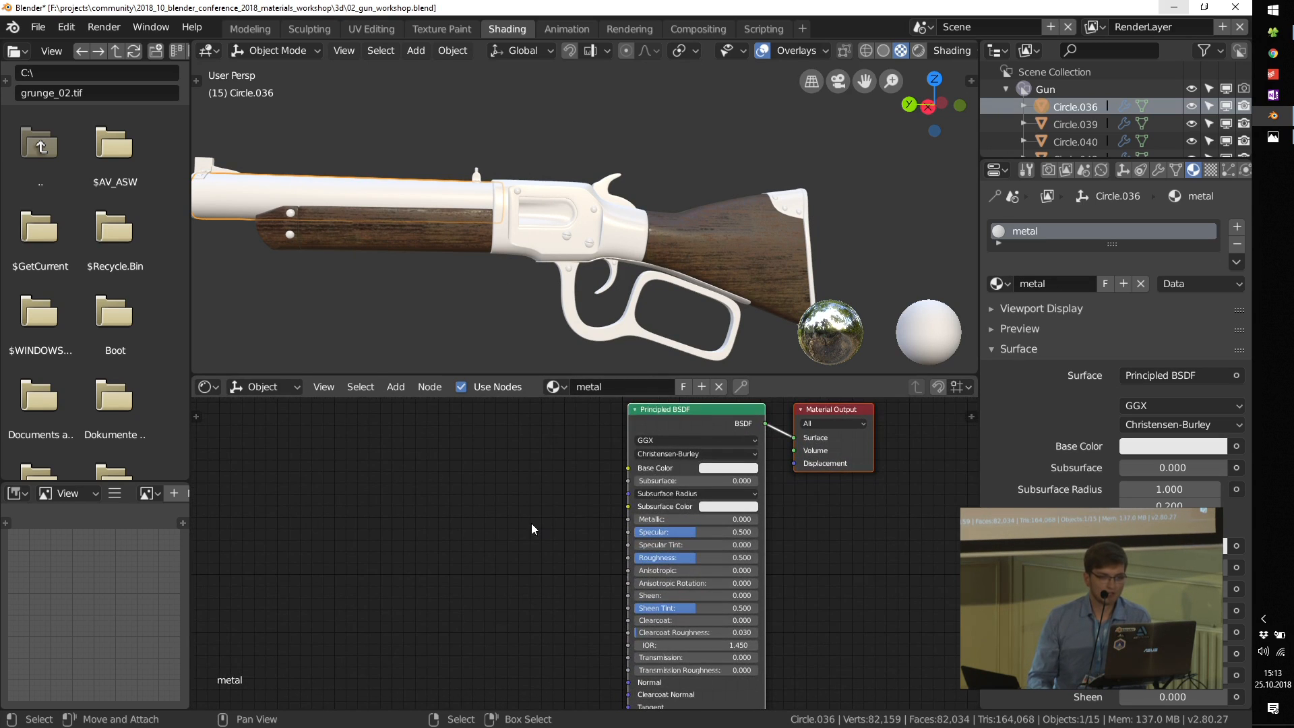
Step: Switch to File Explorer and show the tex folder's contents as large thumbnails
{"action": "left_click", "coordinate": [1282, 35]}
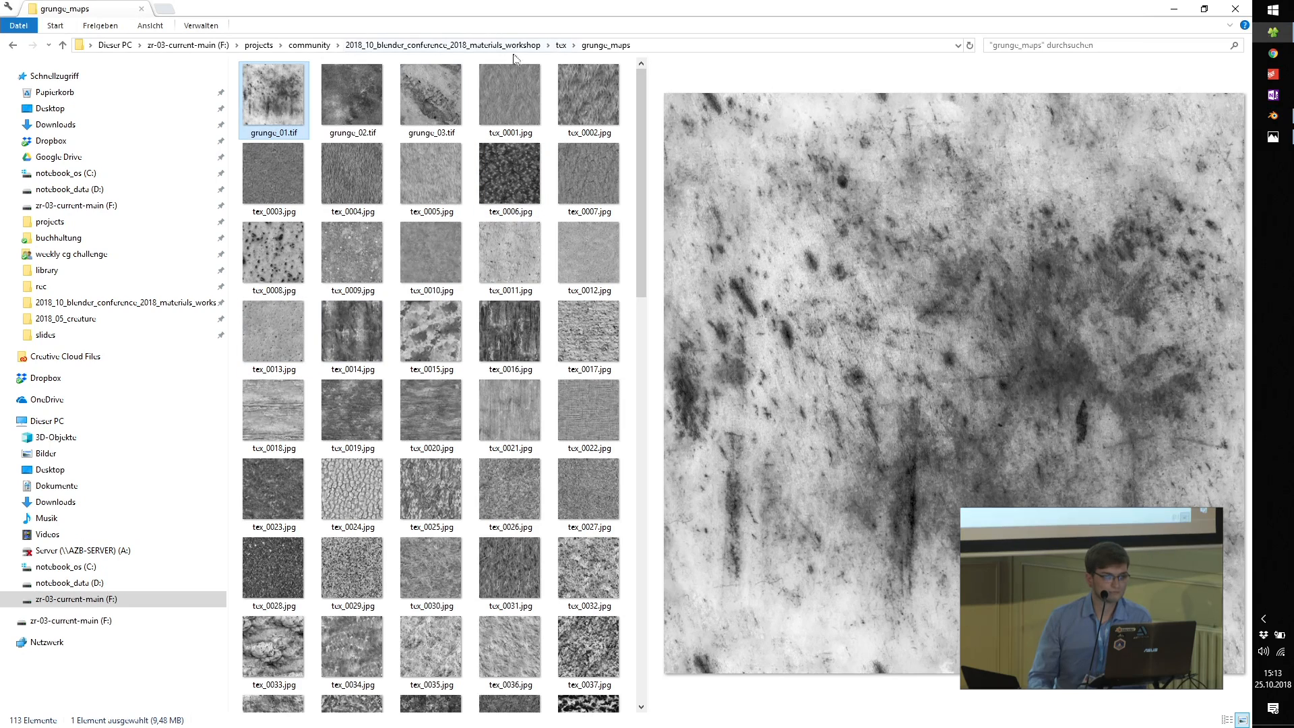
{"action": "left_click", "coordinate": [563, 45]}
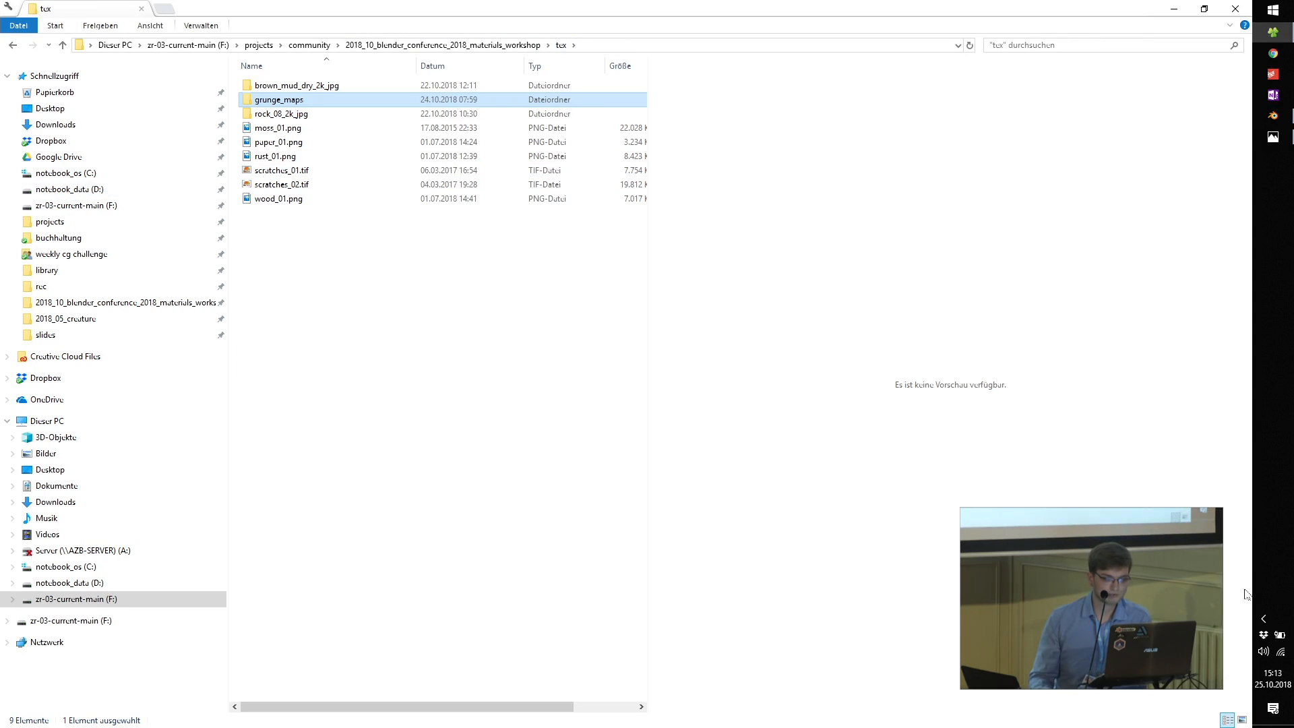
{"action": "left_click", "coordinate": [1241, 719]}
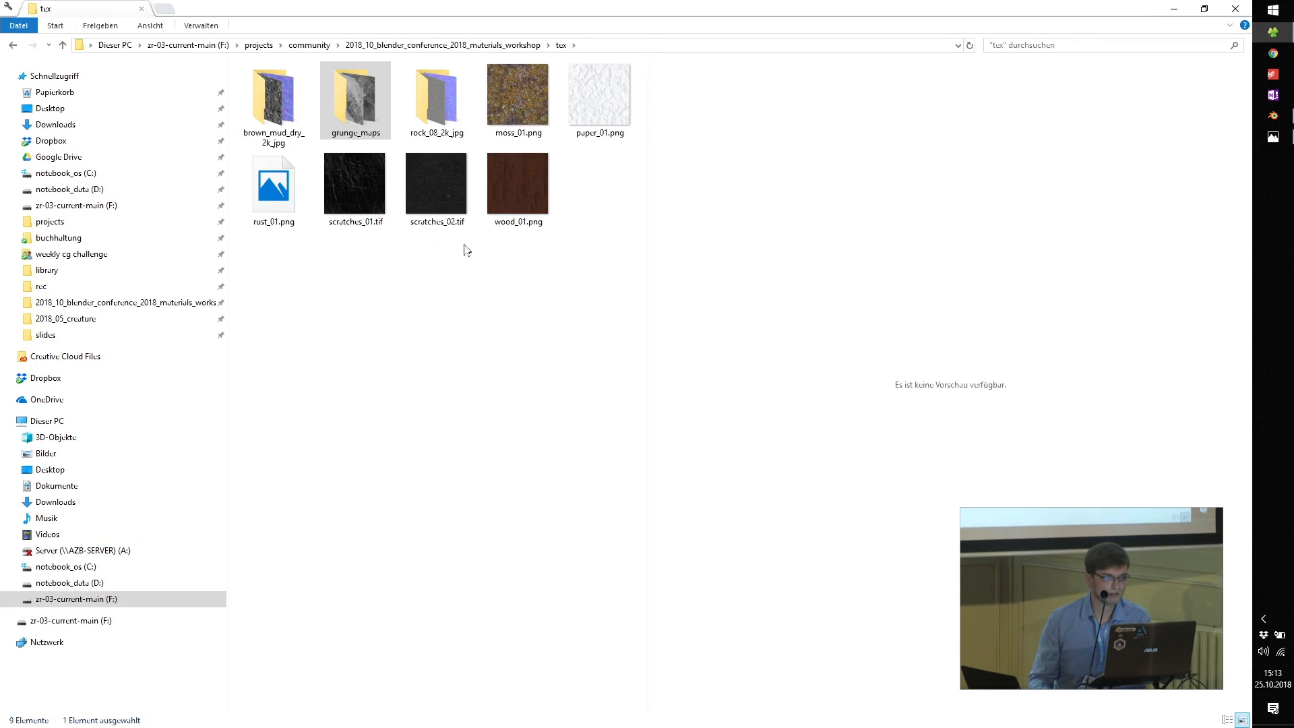
Step: Bring rust_01.png into Blender's node editor as an image texture, placed well ahead of the Principled BSDF
{"action": "left_click", "coordinate": [273, 193]}
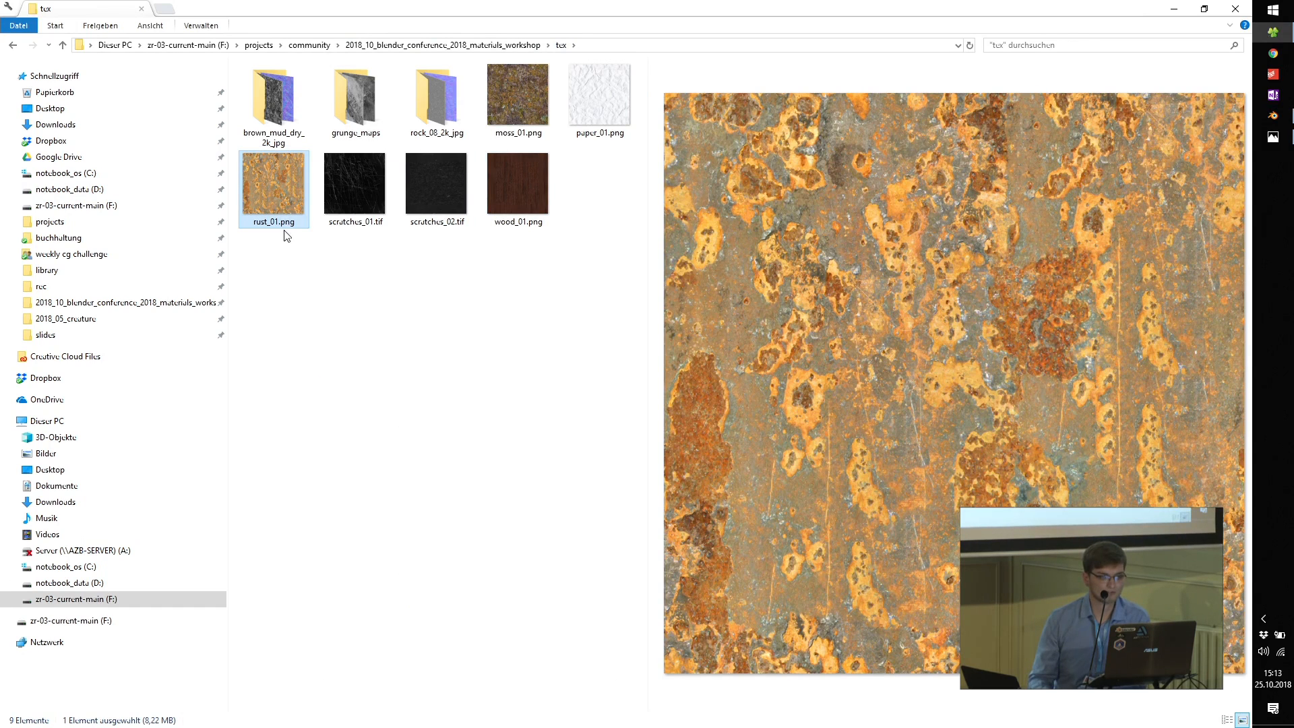
{"action": "left_click_drag", "start_coordinate": [276, 190], "coordinate": [342, 386]}
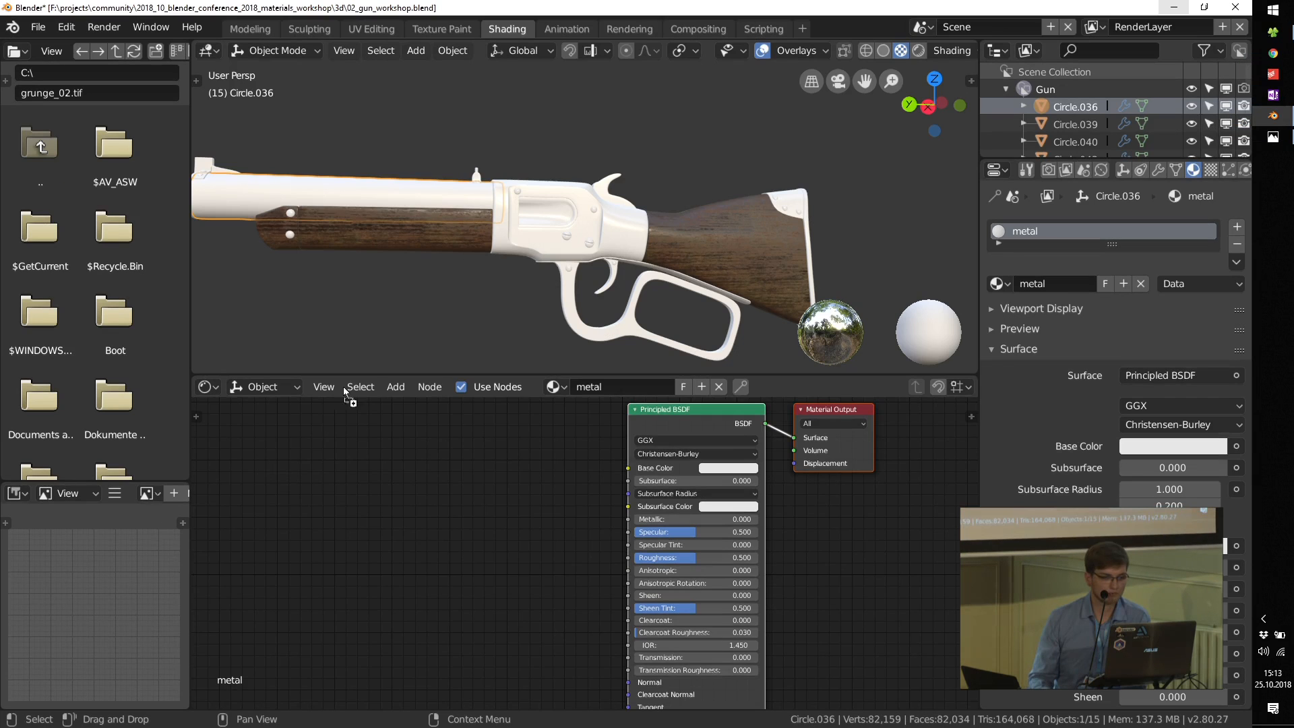
{"action": "left_click_drag", "start_coordinate": [329, 498], "coordinate": [329, 495]}
{"action": "scroll", "coordinate": [347, 471], "scroll_direction": "down", "scroll_amount": 5}
{"action": "middle_click_drag", "start_coordinate": [342, 470], "coordinate": [570, 482]}
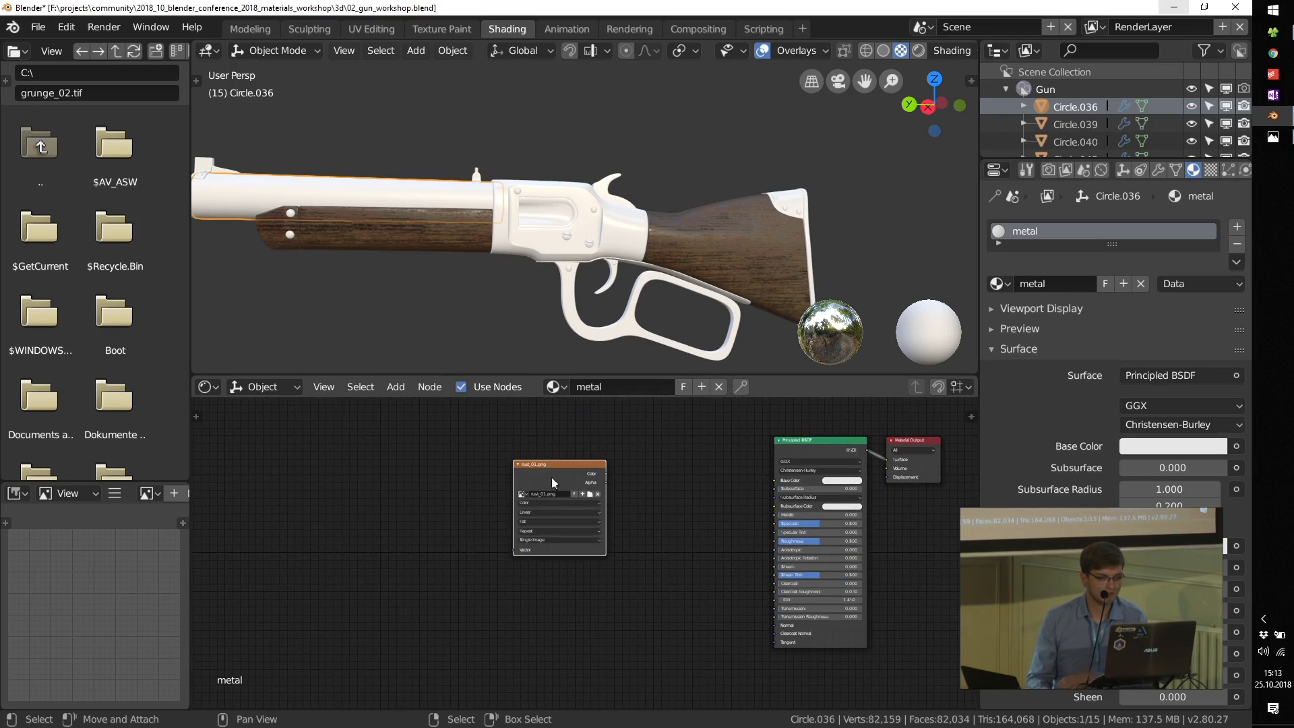
{"action": "left_click_drag", "start_coordinate": [564, 466], "coordinate": [487, 475]}
{"action": "scroll", "coordinate": [387, 507], "scroll_direction": "up", "scroll_amount": 2}
Step: Add a Texture Coordinate node and link its Object output to the rust texture's Vector input
{"action": "key", "text": "shift+a"}
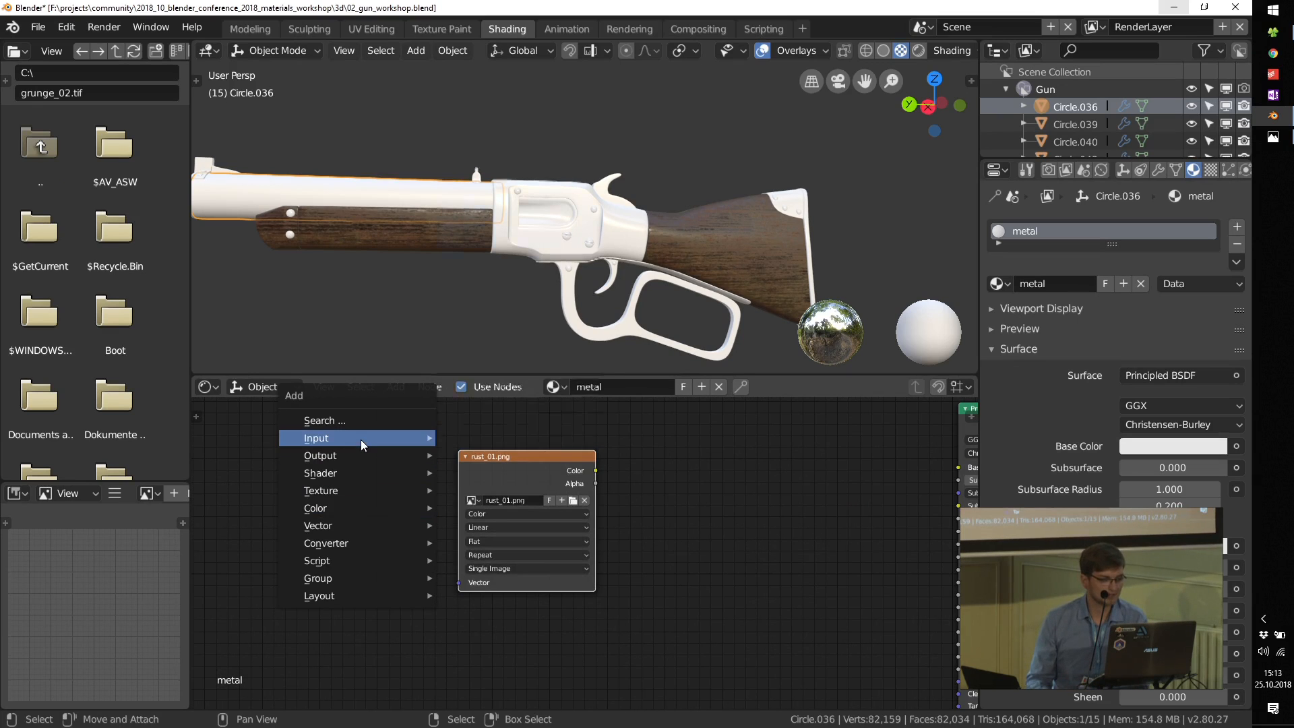
{"action": "key", "text": "Escape"}
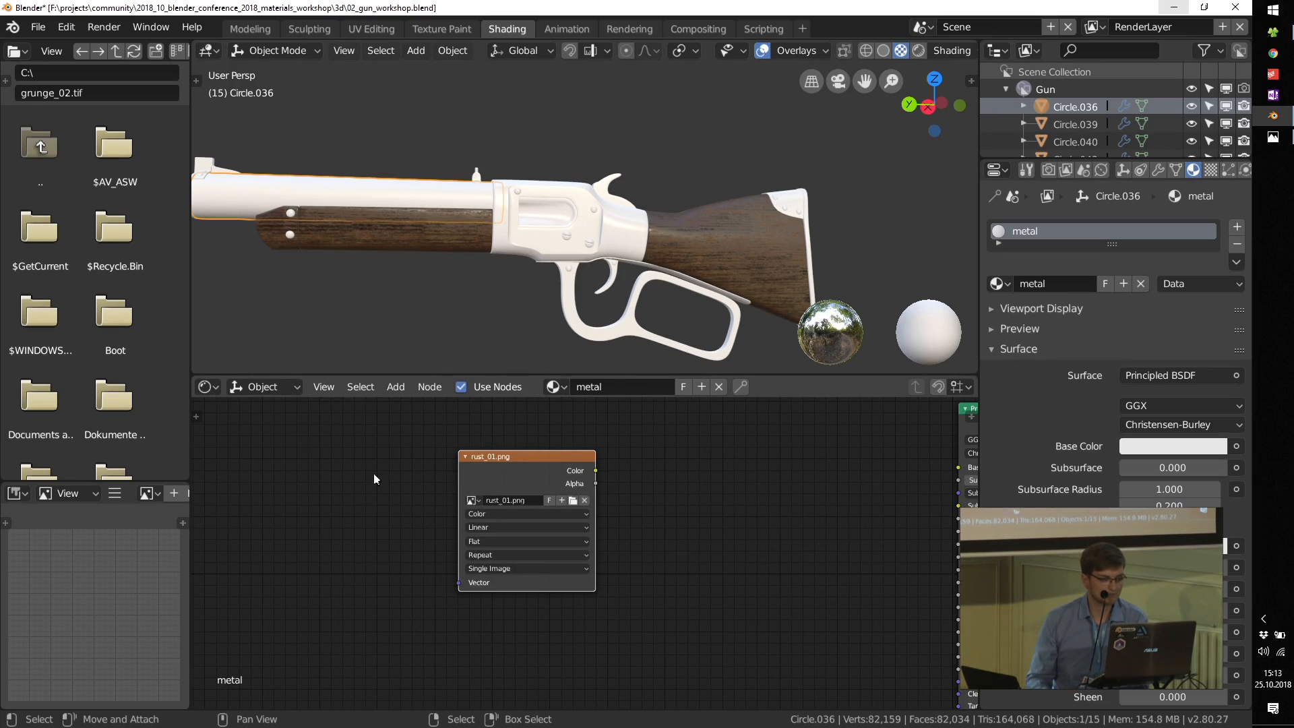
{"action": "key", "text": "shift+a"}
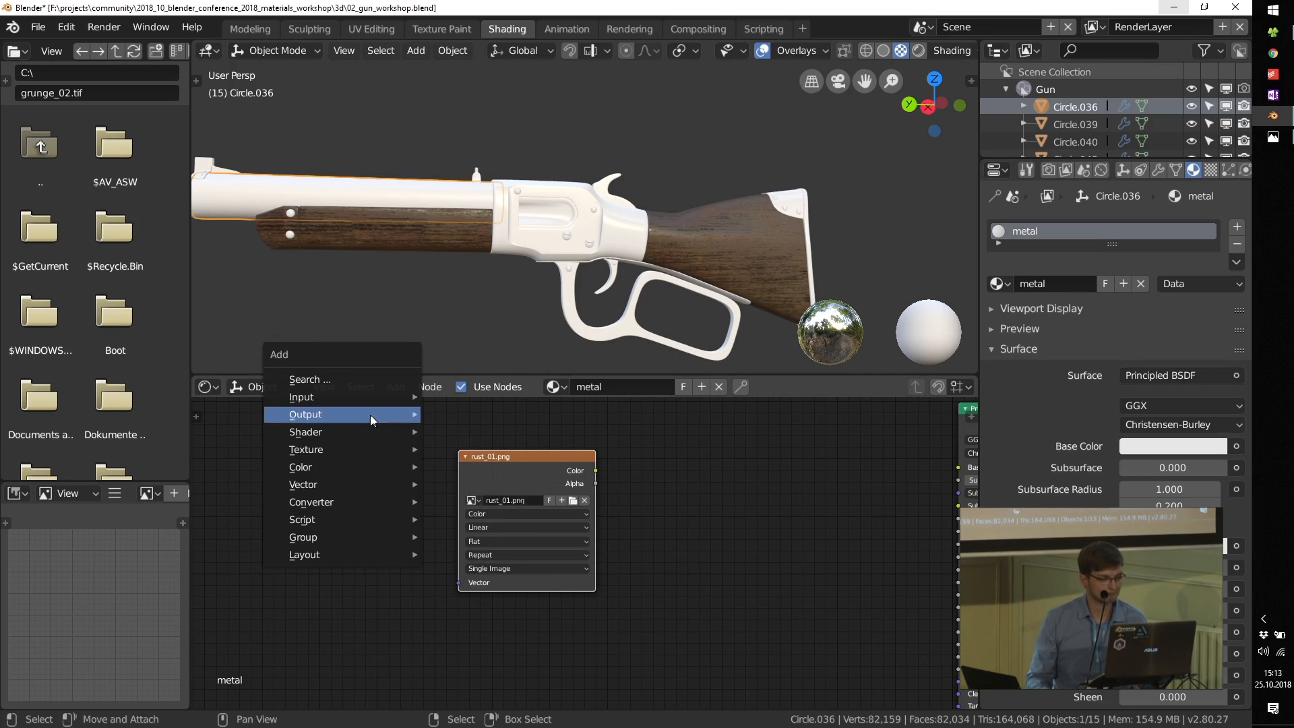
{"action": "mouse_move", "coordinate": [369, 402]}
{"action": "left_click", "coordinate": [490, 339]}
{"action": "left_click", "coordinate": [404, 532]}
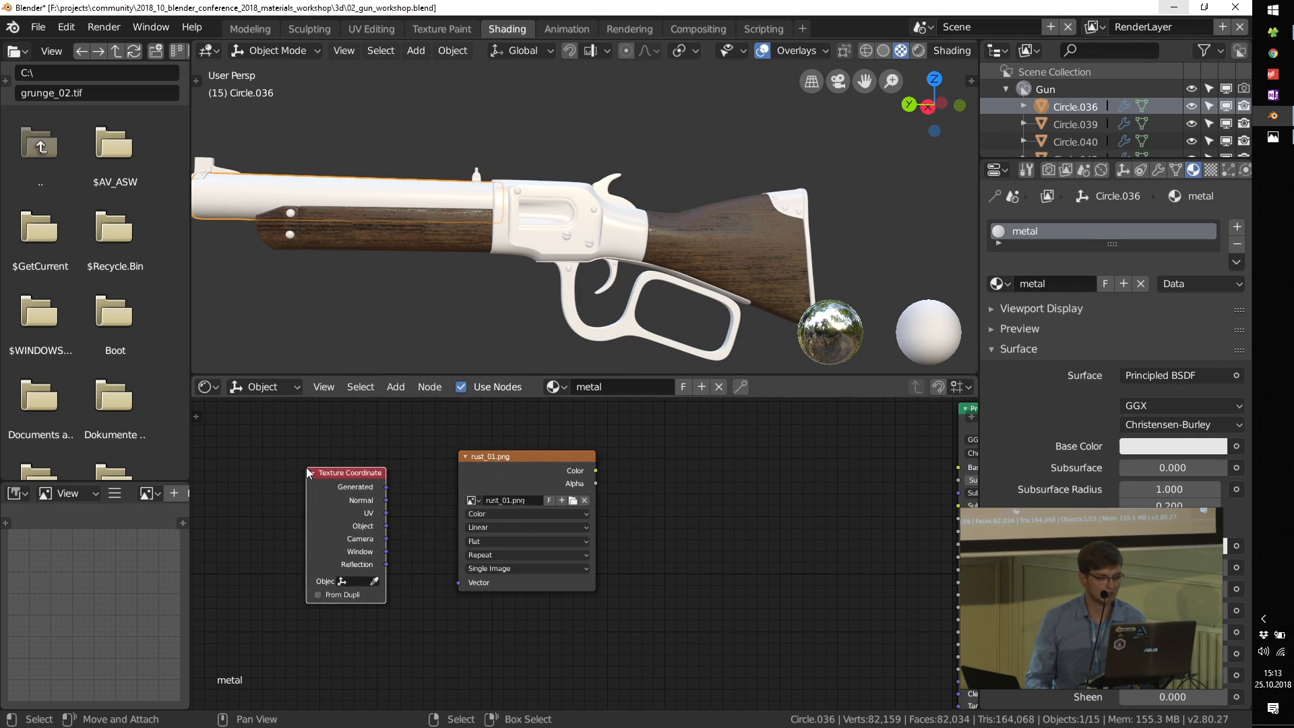
{"action": "scroll", "coordinate": [410, 535], "scroll_direction": "up", "scroll_amount": 1}
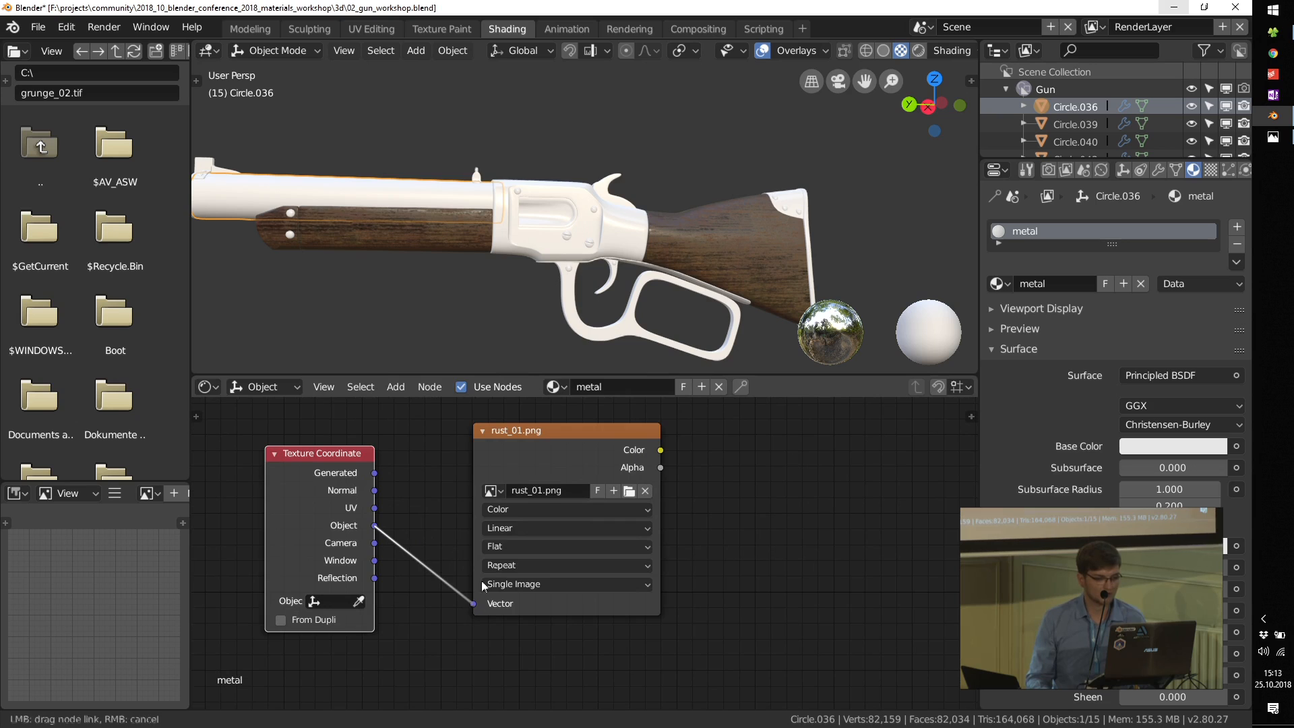
{"action": "left_click_drag", "start_coordinate": [482, 585], "coordinate": [484, 584]}
Step: Set the rust texture's projection to Box with a Blend of 0.2
{"action": "left_click", "coordinate": [514, 546]}
{"action": "left_click", "coordinate": [510, 515]}
{"action": "left_click", "coordinate": [521, 566]}
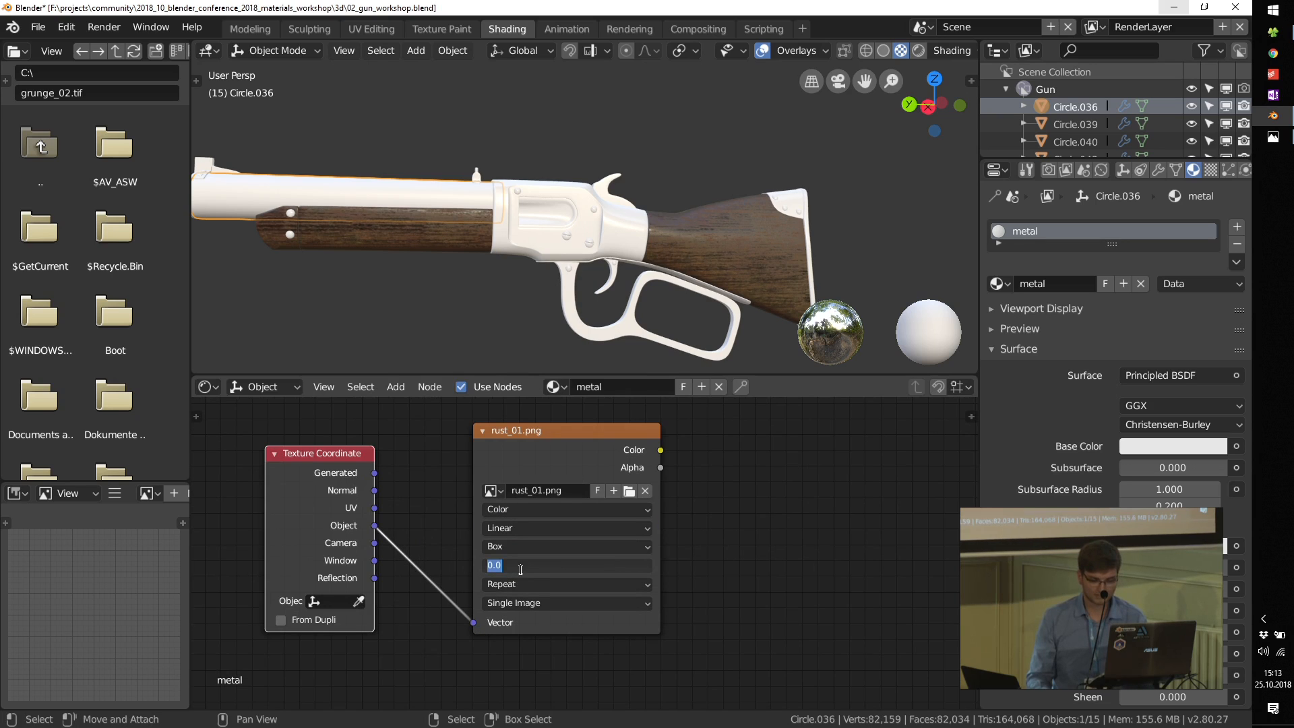
{"action": "middle_click_drag", "start_coordinate": [694, 518], "coordinate": [427, 575]}
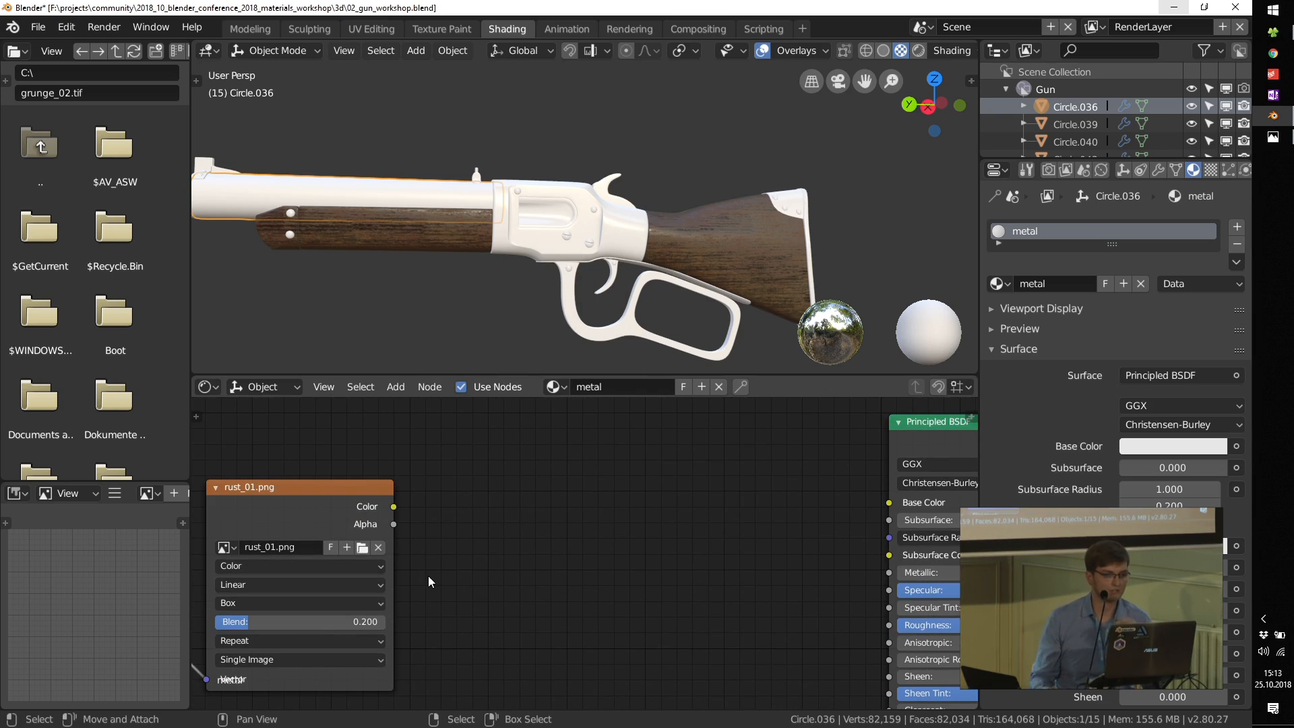
Step: Link the rust texture's Color output to the Principled BSDF's Base Color and view the barrel closer
{"action": "scroll", "coordinate": [566, 546], "scroll_direction": "down", "scroll_amount": 2}
{"action": "middle_click_drag", "start_coordinate": [569, 547], "coordinate": [487, 547]}
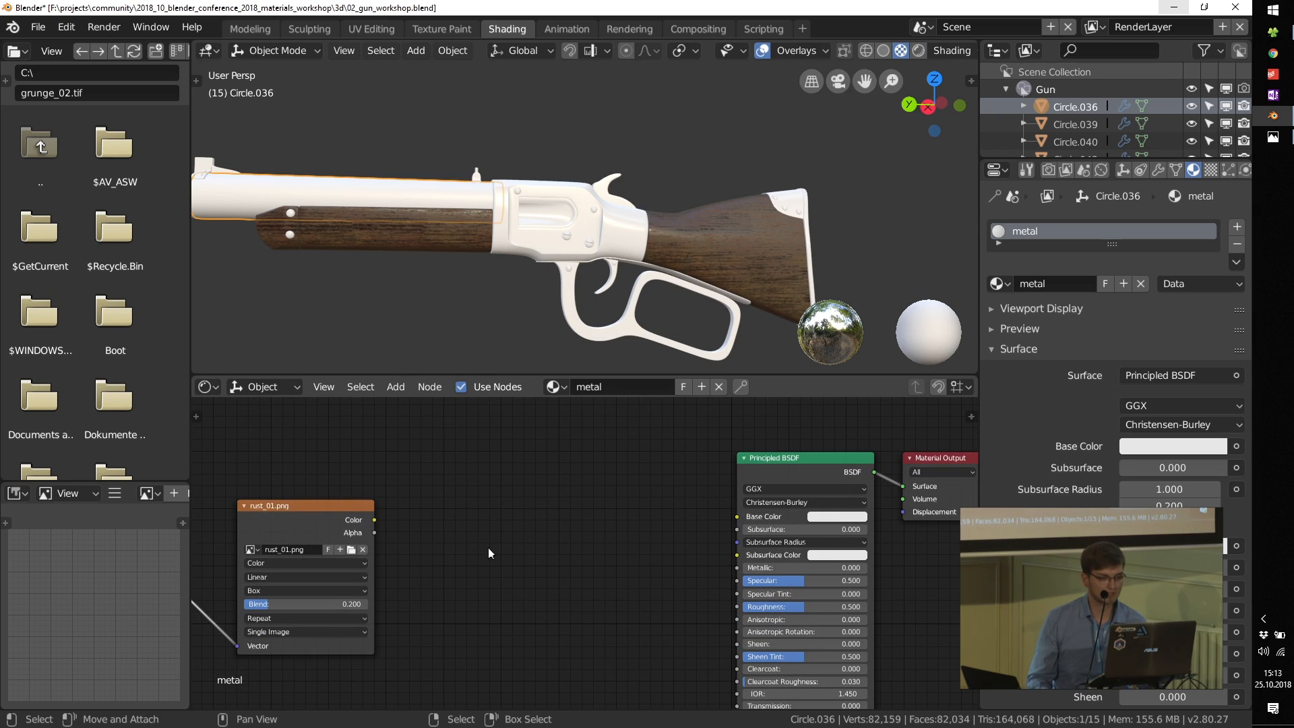
{"action": "left_click_drag", "start_coordinate": [374, 519], "coordinate": [737, 516]}
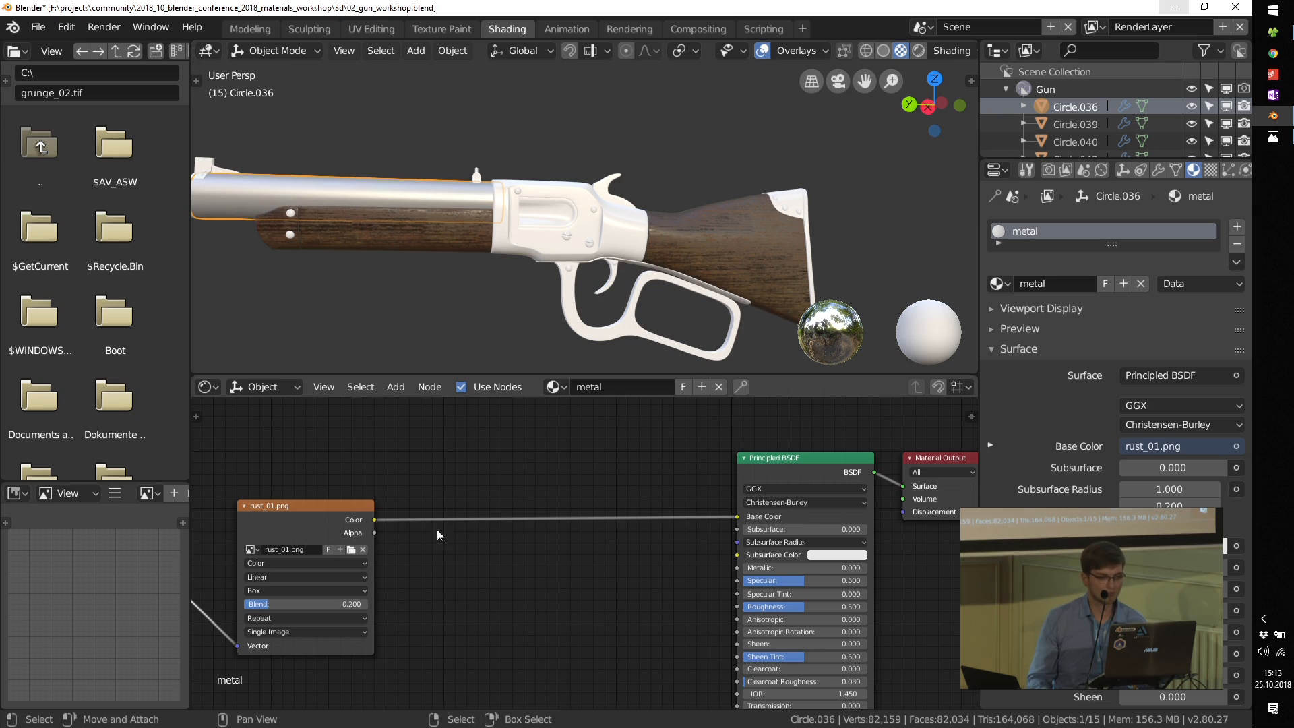
{"action": "scroll", "coordinate": [308, 190], "scroll_direction": "up", "scroll_amount": 2}
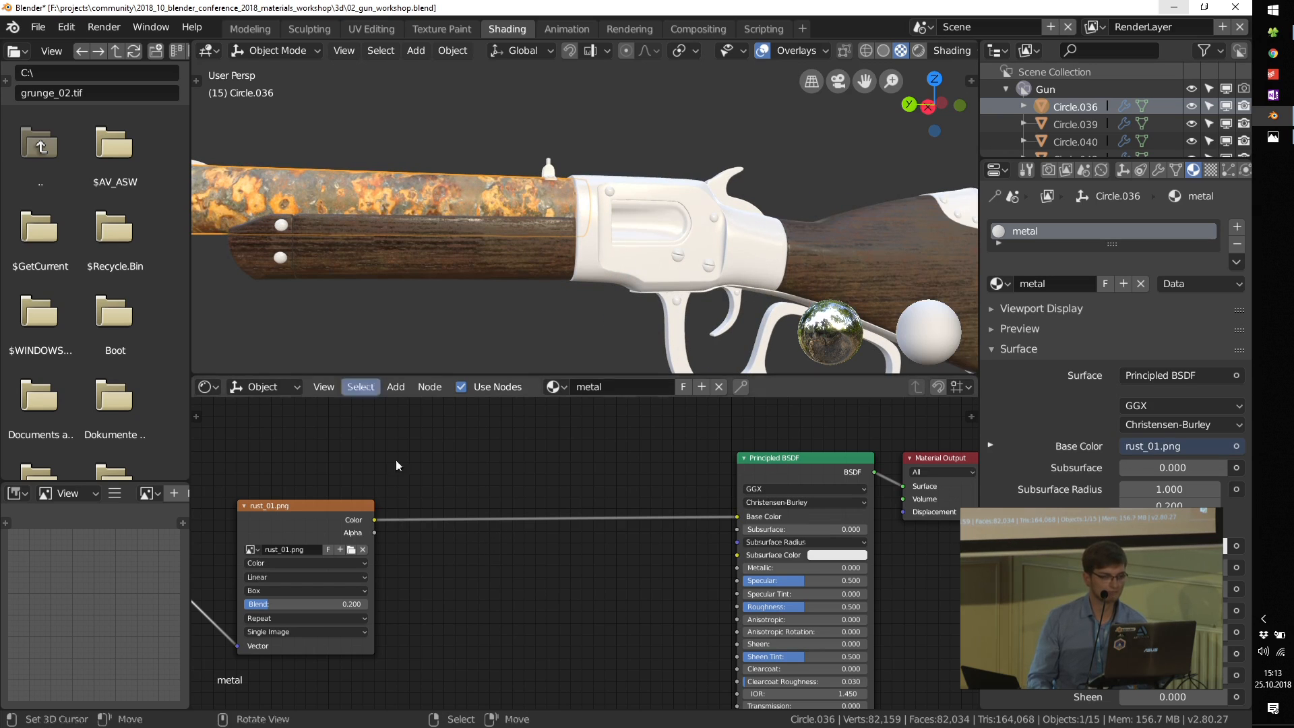
Step: Make room beside the Texture Coordinate node and insert a Mapping node on its link to the rust texture
{"action": "middle_click_drag", "start_coordinate": [351, 489], "coordinate": [549, 498]}
{"action": "left_click_drag", "start_coordinate": [522, 523], "coordinate": [693, 507]}
{"action": "middle_click_drag", "start_coordinate": [554, 530], "coordinate": [637, 503]}
{"action": "left_click", "coordinate": [390, 514]}
{"action": "left_click_drag", "start_coordinate": [391, 518], "coordinate": [317, 515]}
{"action": "key", "text": "shift+a"}
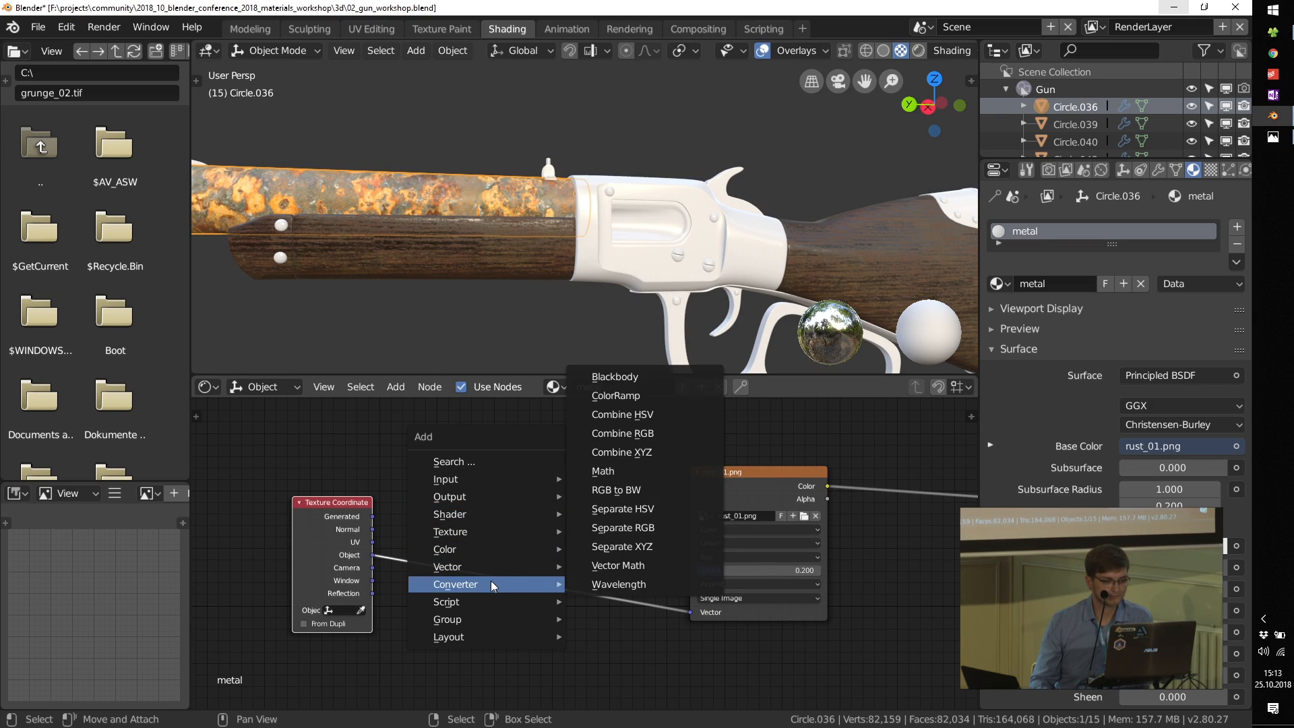
{"action": "mouse_move", "coordinate": [513, 570]}
{"action": "left_click", "coordinate": [633, 471]}
{"action": "left_click", "coordinate": [630, 593]}
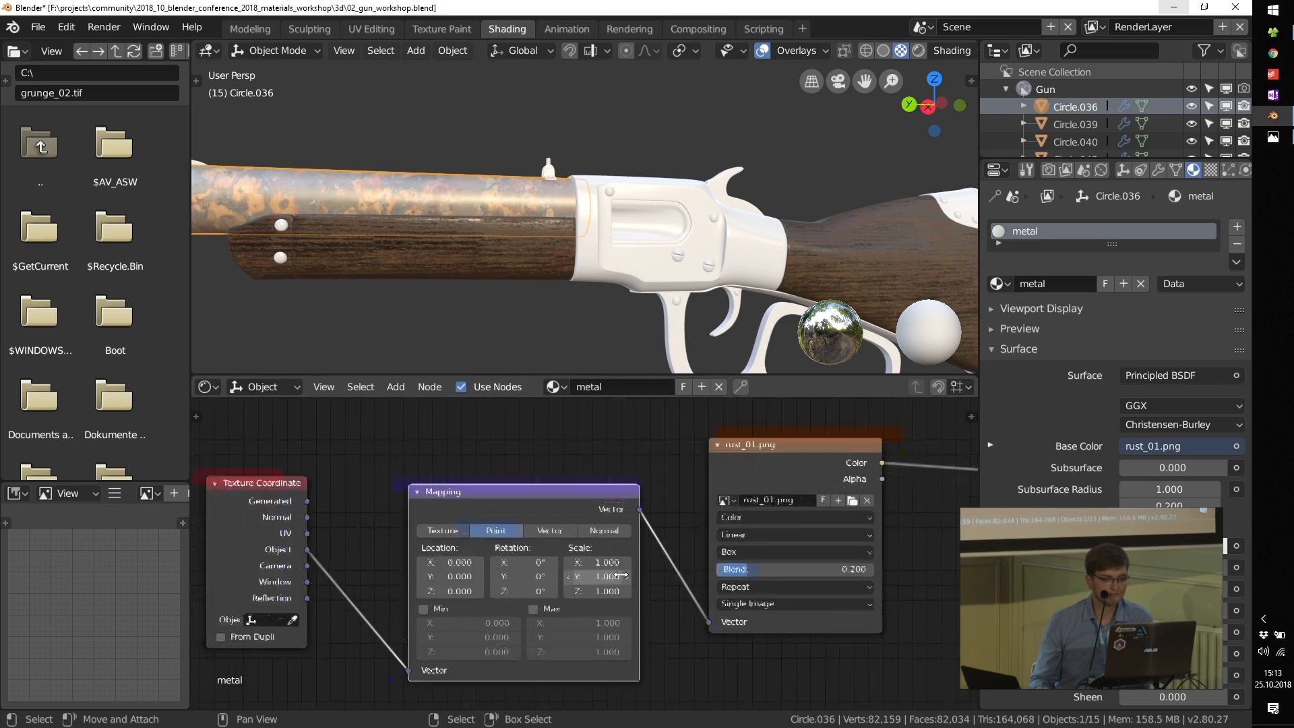
Step: Set the Mapping node's X, Y and Z Scale to 2 and check the rust on the barrel
{"action": "scroll", "coordinate": [633, 604], "scroll_direction": "up", "scroll_amount": 5}
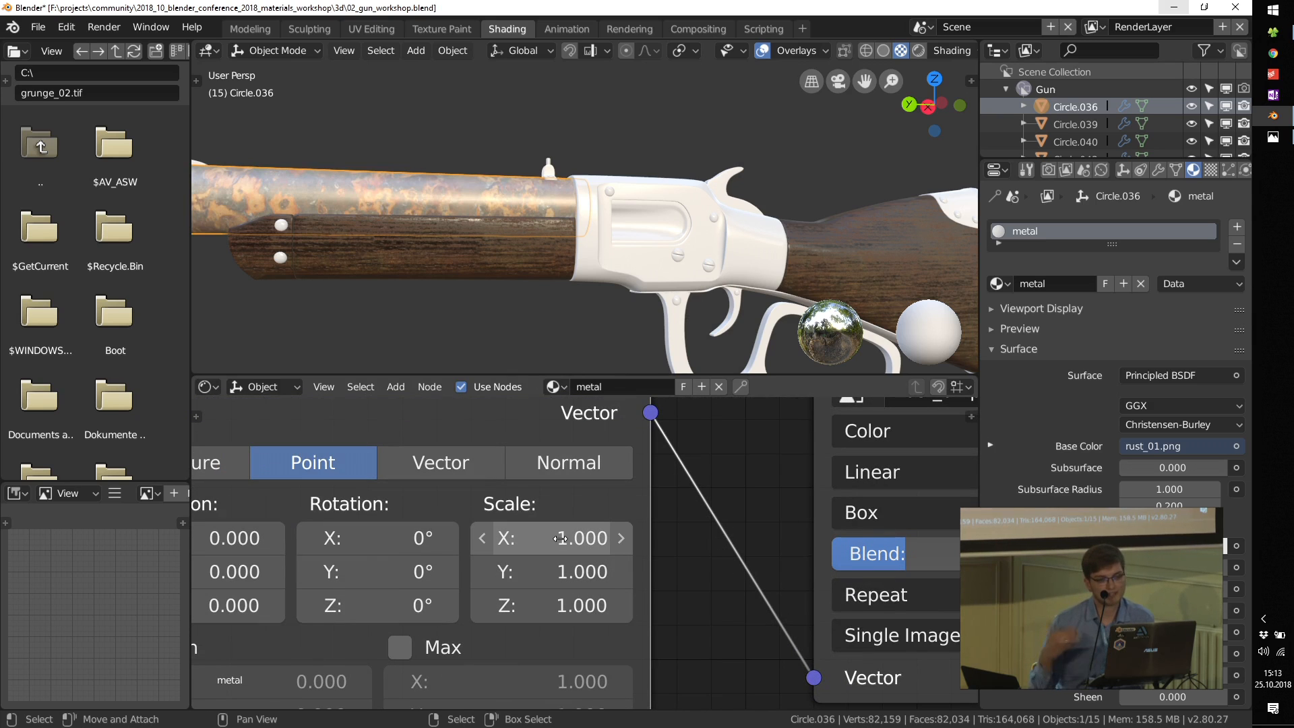
{"action": "left_click_drag", "start_coordinate": [538, 542], "coordinate": [537, 604]}
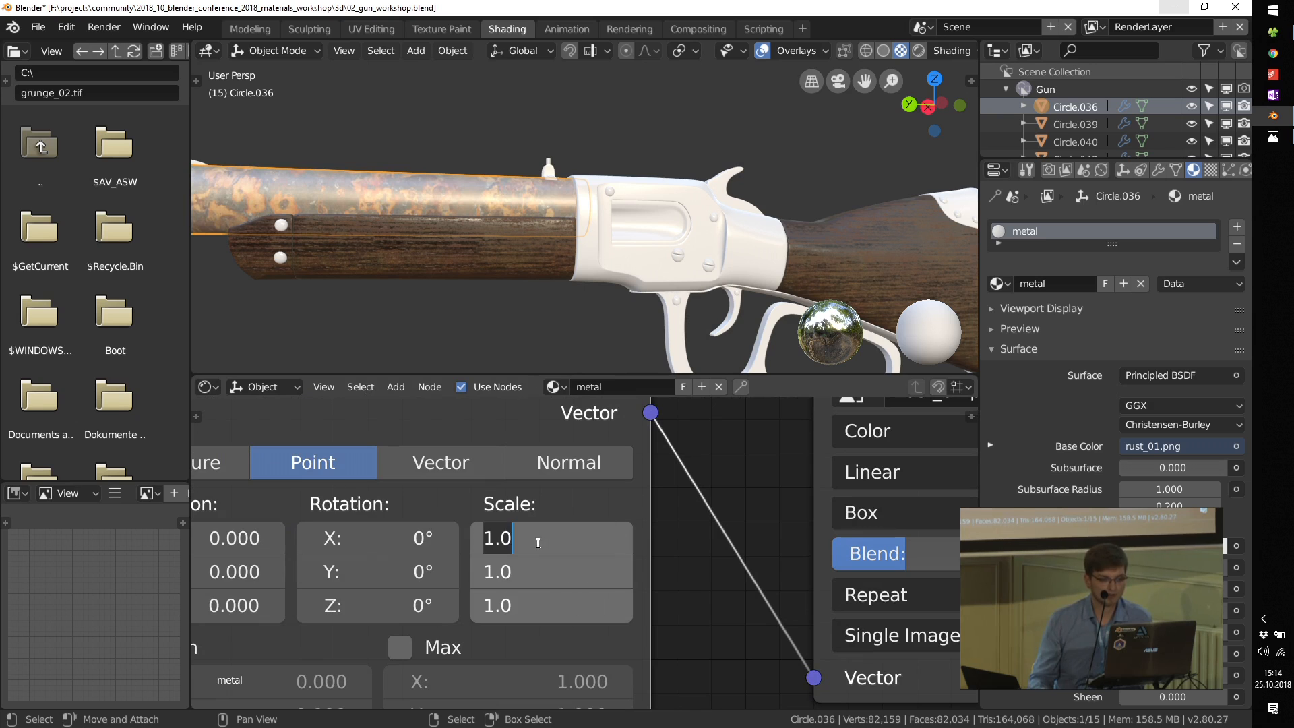
{"action": "key", "text": "Return"}
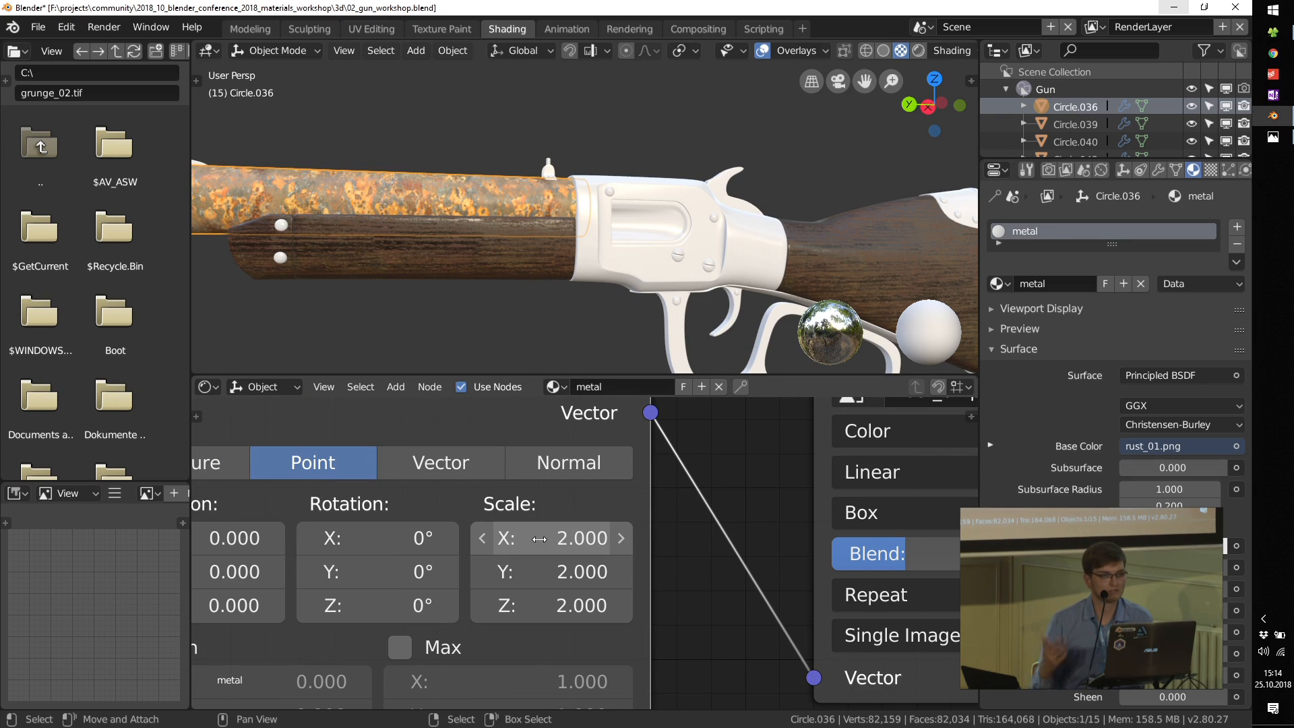
{"action": "middle_click_drag", "start_coordinate": [436, 251], "coordinate": [517, 244]}
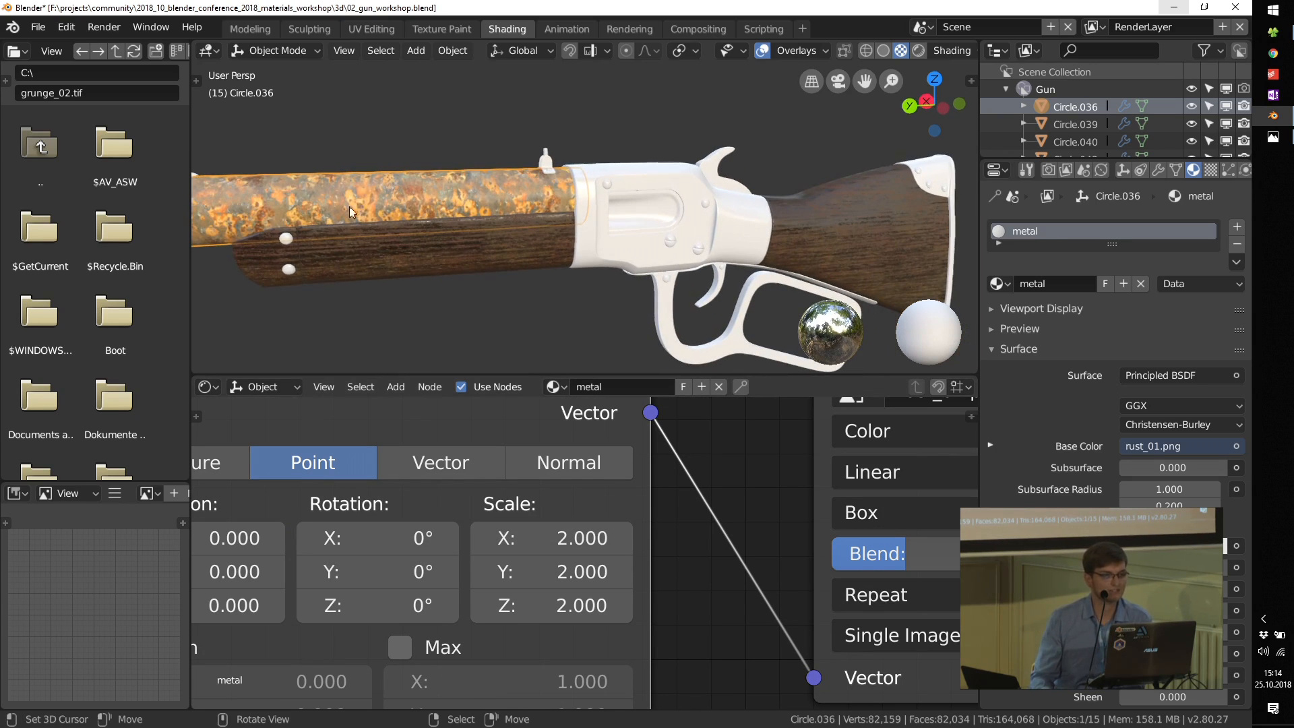
Step: Try a different X Scale in the Mapping node and set it back to 2
{"action": "mouse_move", "coordinate": [563, 538]}
{"action": "left_mouse_down"}
{"action": "mouse_move", "coordinate": [599, 538]}
{"action": "mouse_move", "coordinate": [587, 537]}
{"action": "left_mouse_up"}
{"action": "left_click", "coordinate": [562, 538]}
{"action": "type", "text": "-8.42"}
{"action": "key", "text": "Return"}
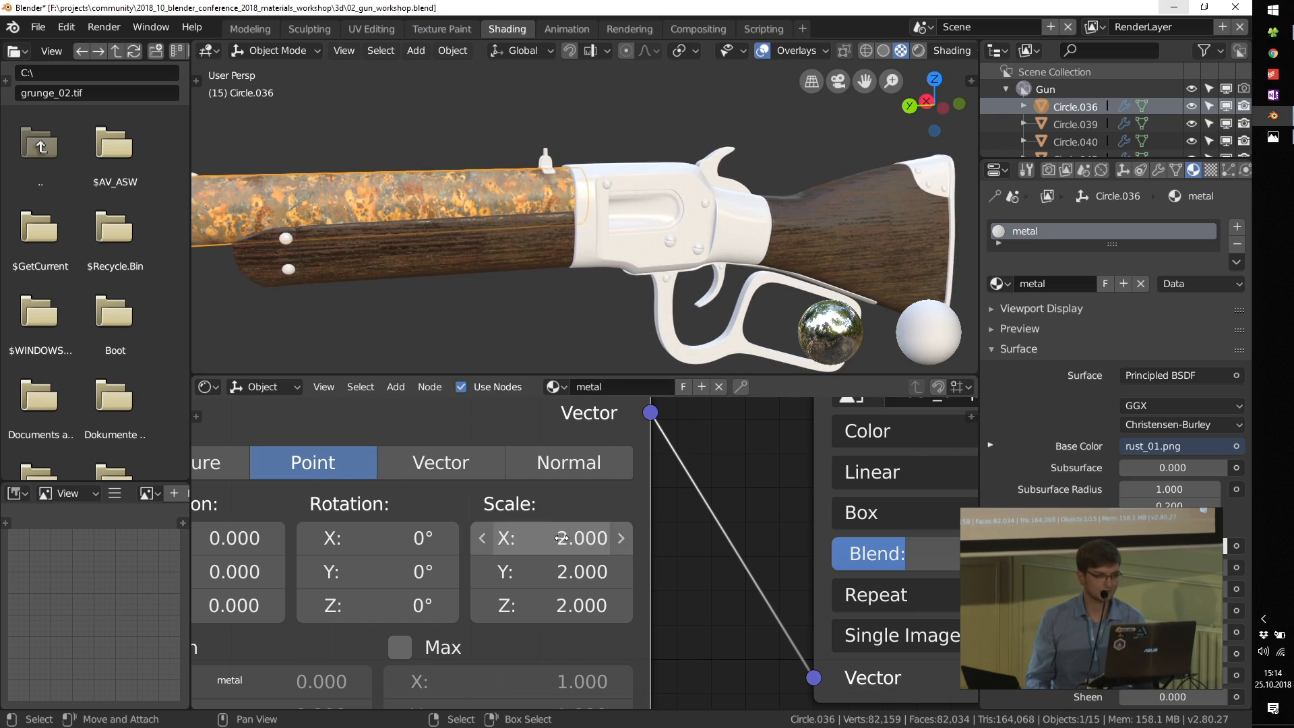
Step: Set the Principled BSDF's Metallic to 1.0 and inspect the rusty barrel up close
{"action": "scroll", "coordinate": [517, 208], "scroll_direction": "down", "scroll_amount": 2}
{"action": "middle_click_drag", "start_coordinate": [520, 209], "coordinate": [609, 256]}
{"action": "middle_click_drag", "start_coordinate": [678, 292], "coordinate": [627, 264], "text": "shift"}
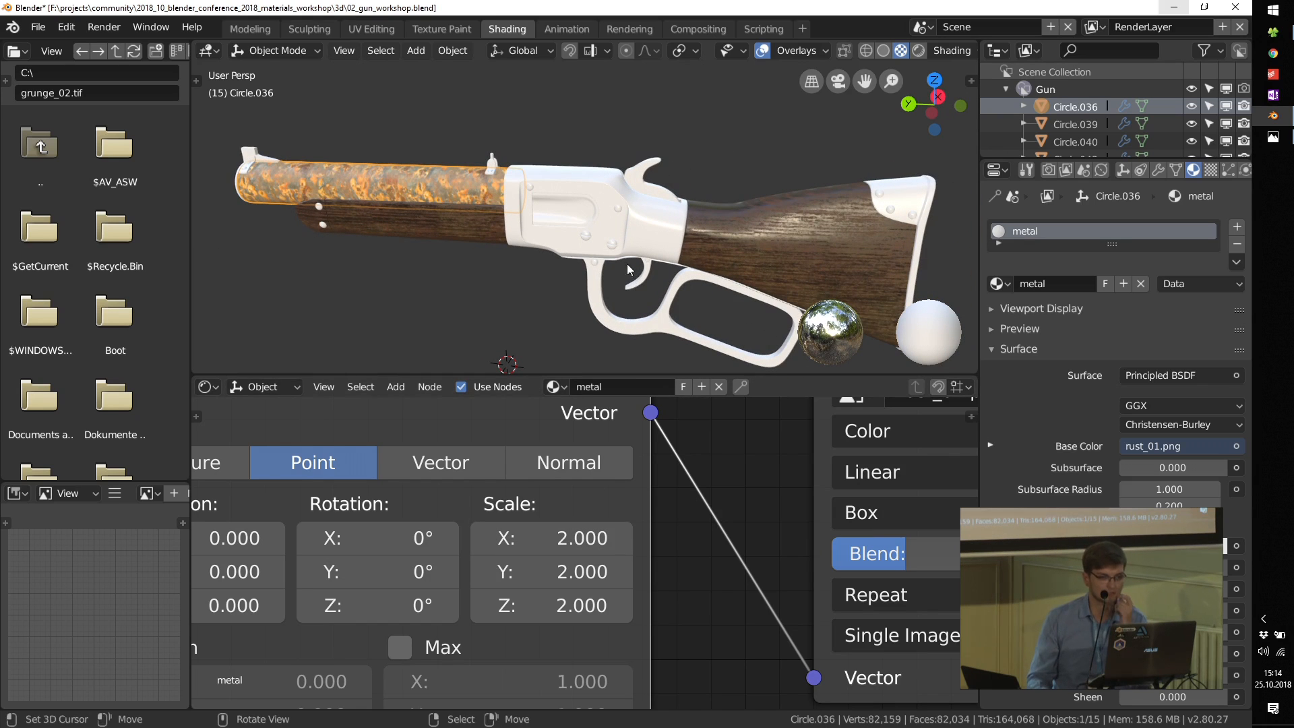
{"action": "scroll", "coordinate": [494, 531], "scroll_direction": "down", "scroll_amount": 4}
{"action": "middle_click_drag", "start_coordinate": [493, 531], "coordinate": [459, 537]}
{"action": "middle_click_drag", "start_coordinate": [639, 503], "coordinate": [539, 517]}
{"action": "scroll", "coordinate": [681, 592], "scroll_direction": "up", "scroll_amount": 5}
{"action": "middle_click_drag", "start_coordinate": [708, 556], "coordinate": [686, 586]}
{"action": "left_click_drag", "start_coordinate": [555, 571], "coordinate": [802, 568]}
{"action": "middle_click_drag", "start_coordinate": [349, 198], "coordinate": [405, 173]}
{"action": "scroll", "coordinate": [404, 174], "scroll_direction": "up", "scroll_amount": 2}
{"action": "scroll", "coordinate": [403, 173], "scroll_direction": "up", "scroll_amount": 2}
Step: Insert a Hue Saturation Value node between the rust texture's Color output and the Principled BSDF's Base Color
{"action": "middle_click_drag", "start_coordinate": [364, 510], "coordinate": [529, 478]}
{"action": "scroll", "coordinate": [584, 487], "scroll_direction": "down", "scroll_amount": 3}
{"action": "key", "text": "shift+a"}
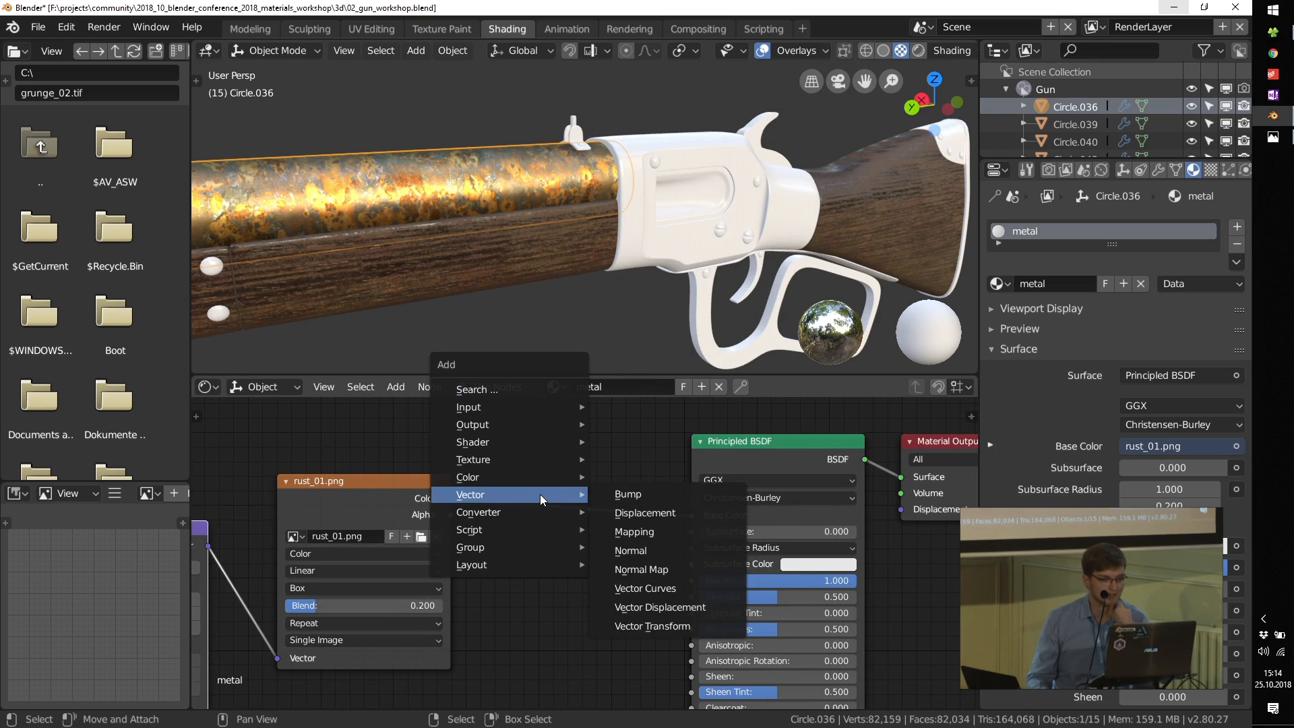
{"action": "mouse_move", "coordinate": [528, 475]}
{"action": "left_click", "coordinate": [650, 512]}
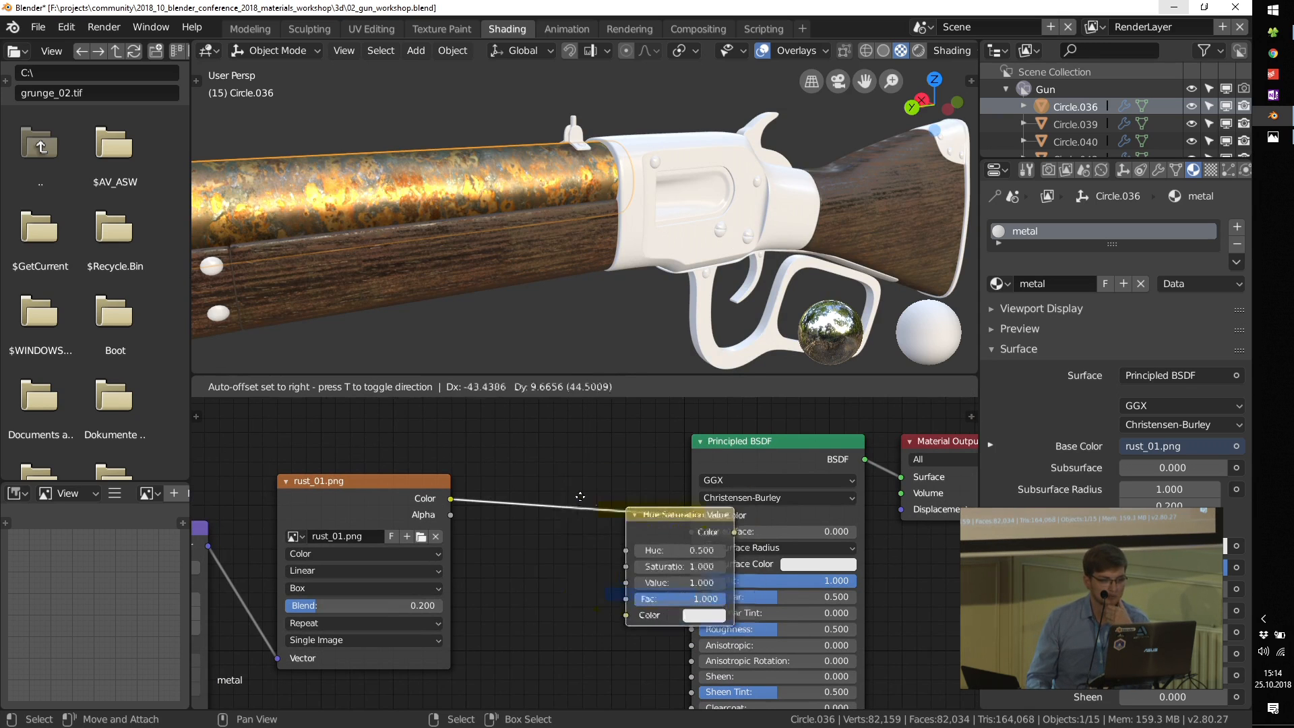
{"action": "left_click", "coordinate": [591, 496]}
Step: Set the Hue Saturation Value node's Saturation to 0.3
{"action": "scroll", "coordinate": [591, 496], "scroll_direction": "up", "scroll_amount": 2}
{"action": "scroll", "coordinate": [573, 506], "scroll_direction": "up", "scroll_amount": 2}
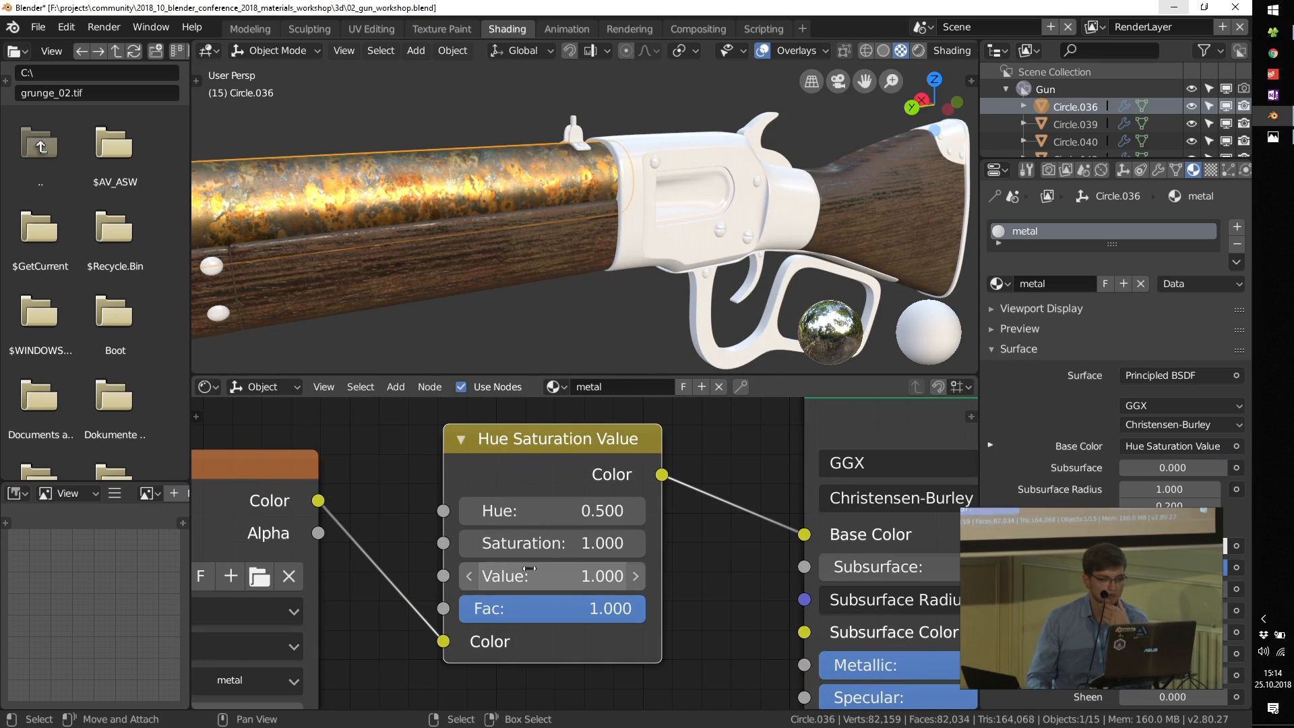
{"action": "left_click", "coordinate": [471, 546]}
{"action": "left_click", "coordinate": [470, 546]}
{"action": "left_click", "coordinate": [471, 546]}
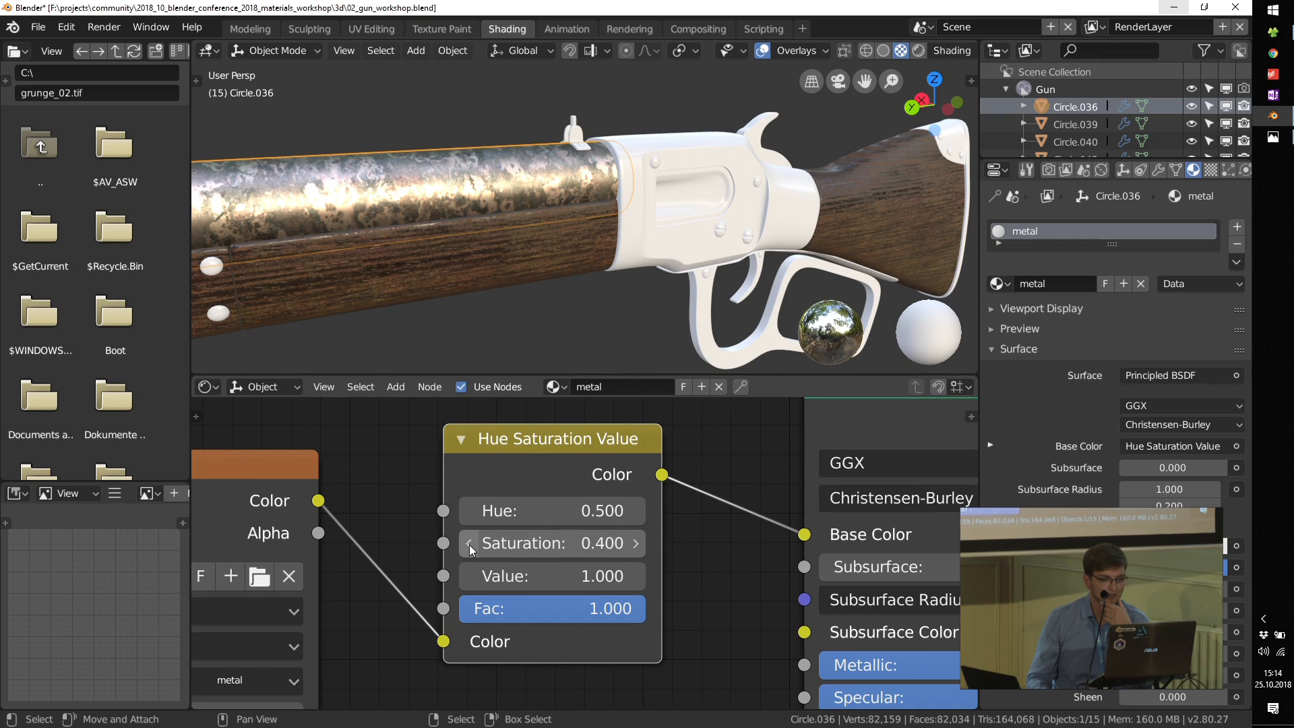
{"action": "scroll", "coordinate": [470, 548], "scroll_direction": "down", "scroll_amount": 5}
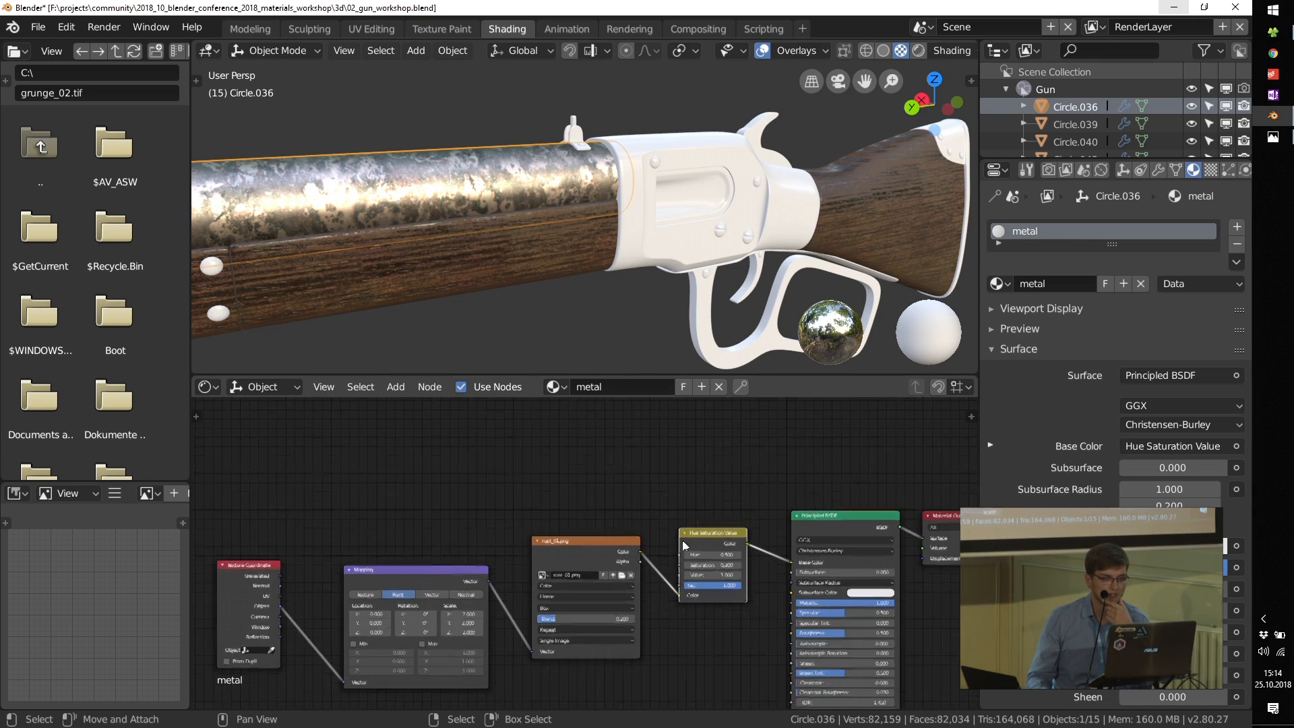
Step: Spread the material nodes out to make room and place a duplicate of the rust_01.png texture node above the original
{"action": "middle_click_drag", "start_coordinate": [407, 577], "coordinate": [656, 556]}
{"action": "left_click_drag", "start_coordinate": [498, 551], "coordinate": [352, 538]}
{"action": "left_click_drag", "start_coordinate": [645, 553], "coordinate": [497, 524]}
{"action": "left_click_drag", "start_coordinate": [841, 542], "coordinate": [687, 506]}
{"action": "middle_click_drag", "start_coordinate": [953, 509], "coordinate": [779, 558]}
{"action": "left_click_drag", "start_coordinate": [781, 558], "coordinate": [713, 549]}
{"action": "scroll", "coordinate": [522, 552], "scroll_direction": "up", "scroll_amount": 3}
{"action": "middle_click_drag", "start_coordinate": [522, 552], "coordinate": [633, 634]}
{"action": "key", "text": "shift+d"}
{"action": "left_click", "coordinate": [626, 445]}
{"action": "scroll", "coordinate": [692, 460], "scroll_direction": "up", "scroll_amount": 3}
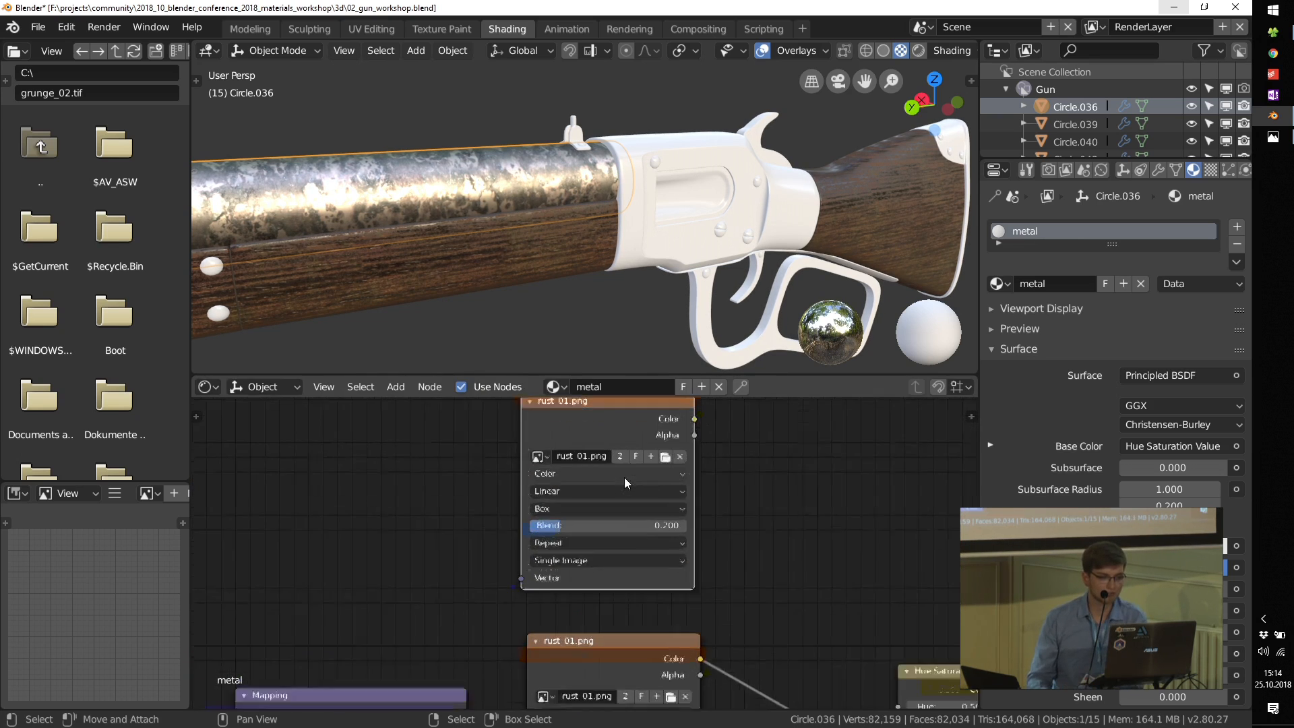
Step: Replace the duplicated texture node's image with tex_0015.jpg from the grunge_maps folder
{"action": "left_click", "coordinate": [689, 453]}
{"action": "left_click", "coordinate": [674, 454]}
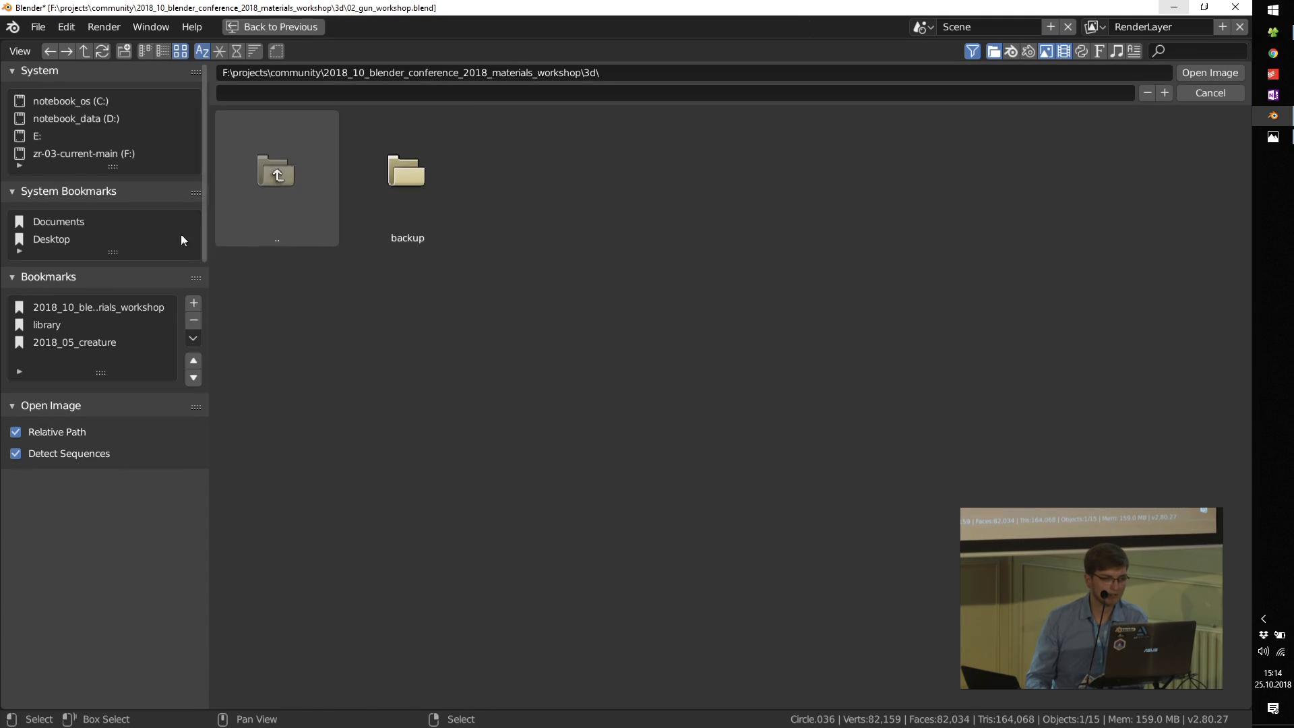
{"action": "double_click", "coordinate": [276, 177]}
{"action": "double_click", "coordinate": [661, 216]}
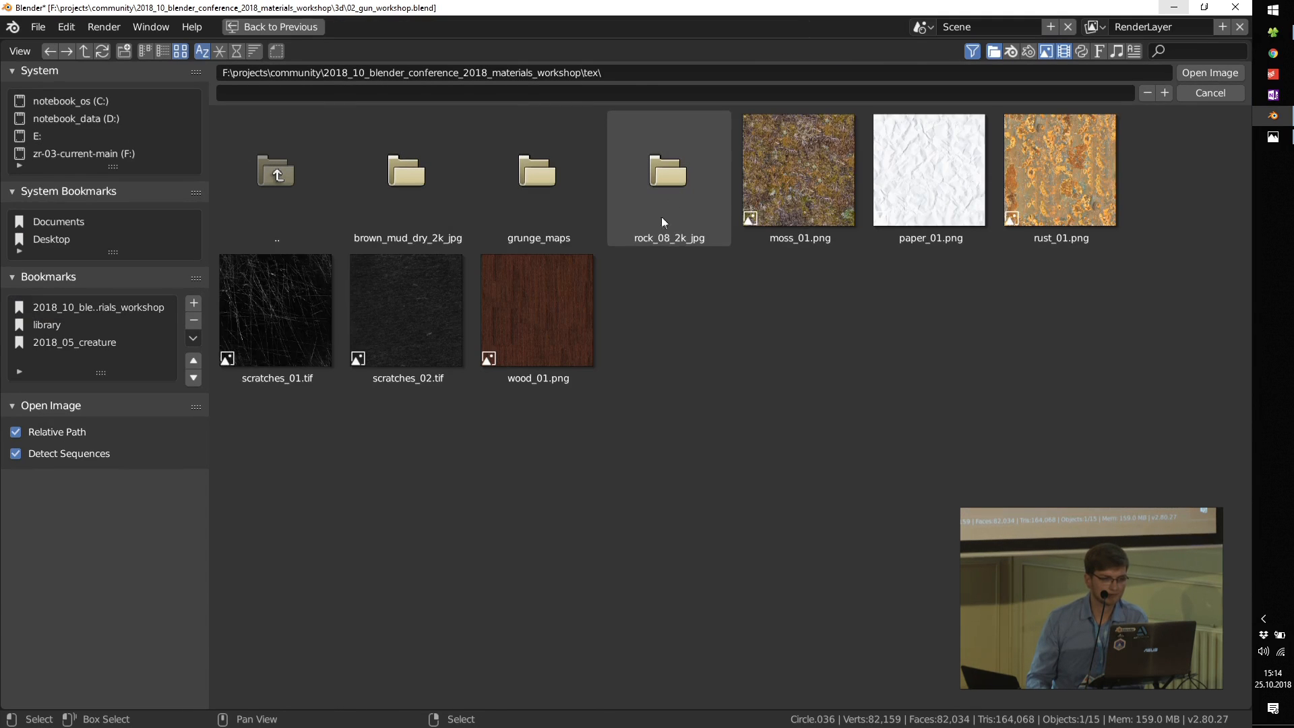
{"action": "double_click", "coordinate": [542, 190]}
{"action": "left_click", "coordinate": [542, 167]}
{"action": "double_click", "coordinate": [541, 167]}
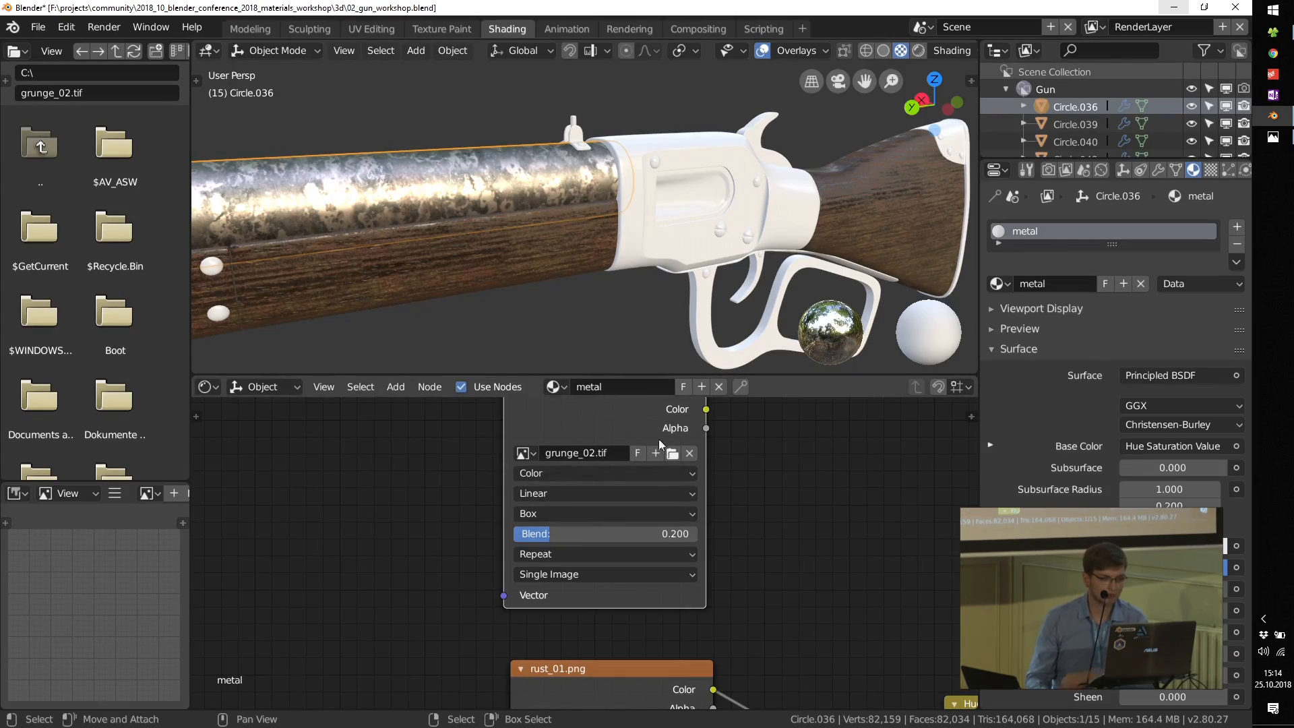
{"action": "left_click", "coordinate": [672, 453]}
{"action": "scroll", "coordinate": [706, 382], "scroll_direction": "down", "scroll_amount": 1}
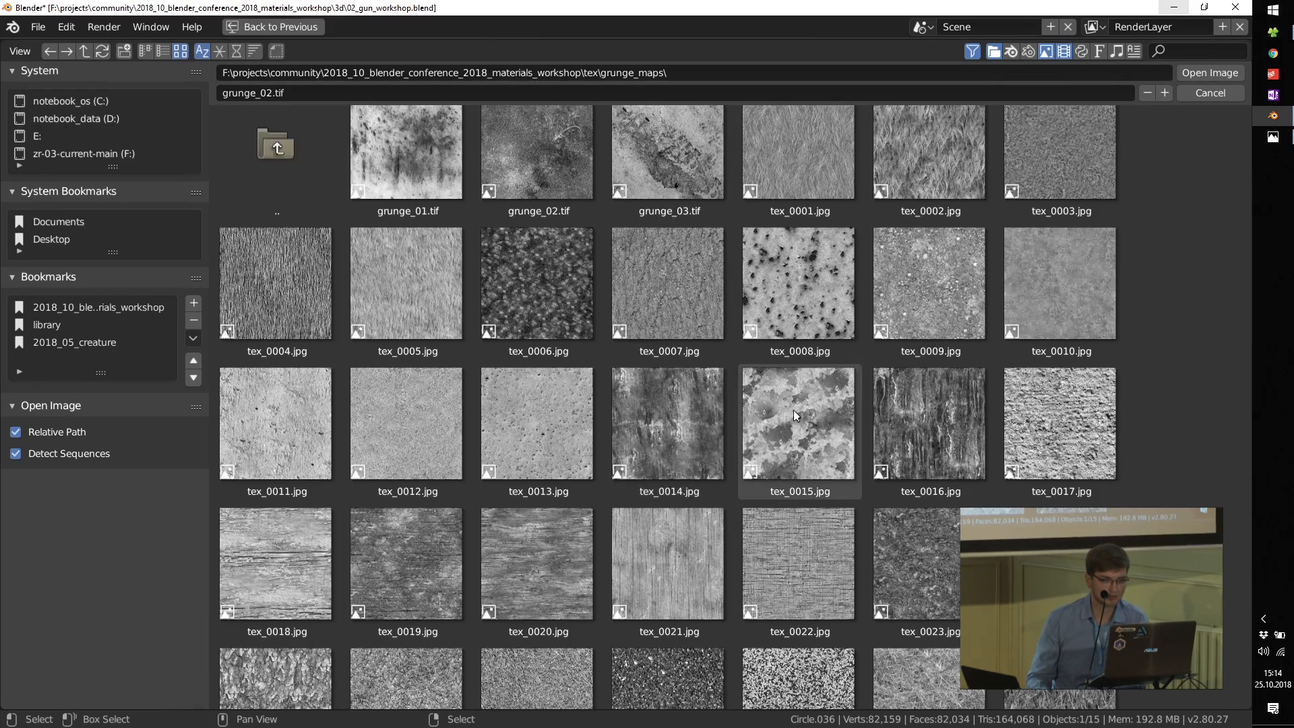
{"action": "double_click", "coordinate": [794, 409]}
Step: Add a MixRGB node to the right of the tex_0015.jpg node and move the Hue Saturation Value node closer to the rust texture
{"action": "scroll", "coordinate": [784, 559], "scroll_direction": "down", "scroll_amount": 3}
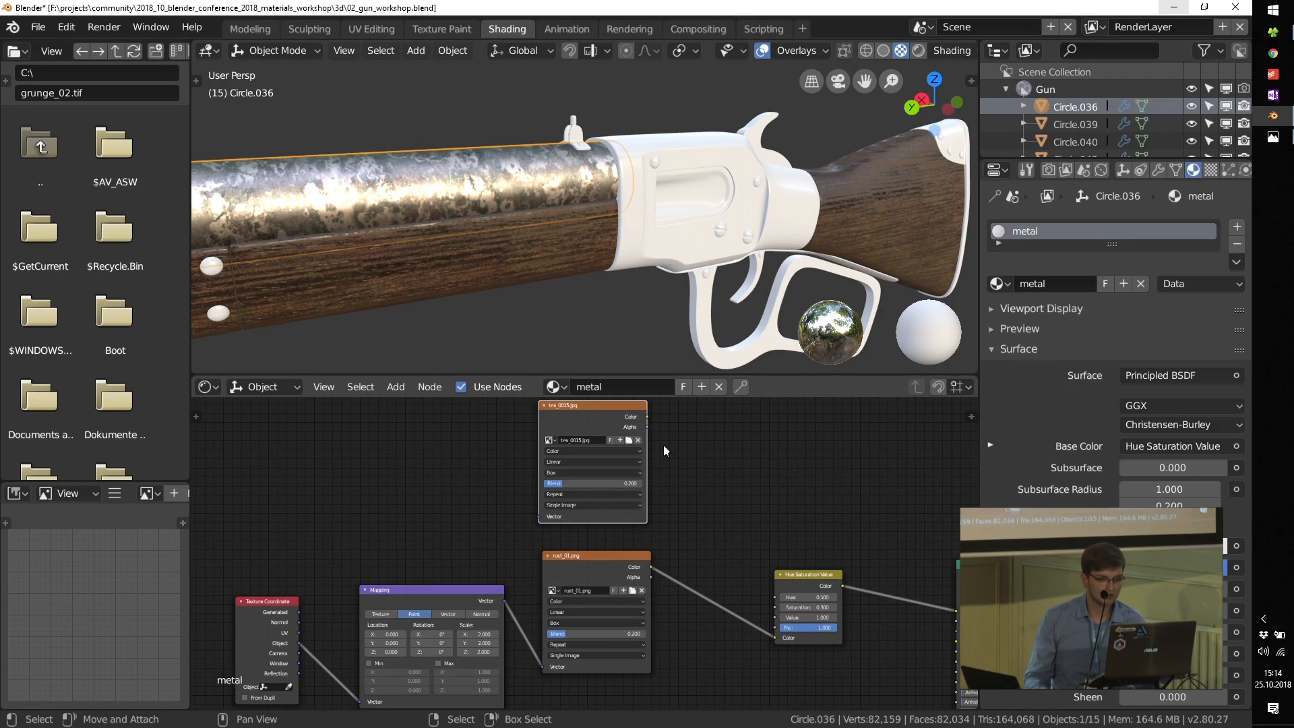
{"action": "key", "text": "shift+a"}
{"action": "mouse_move", "coordinate": [776, 499]}
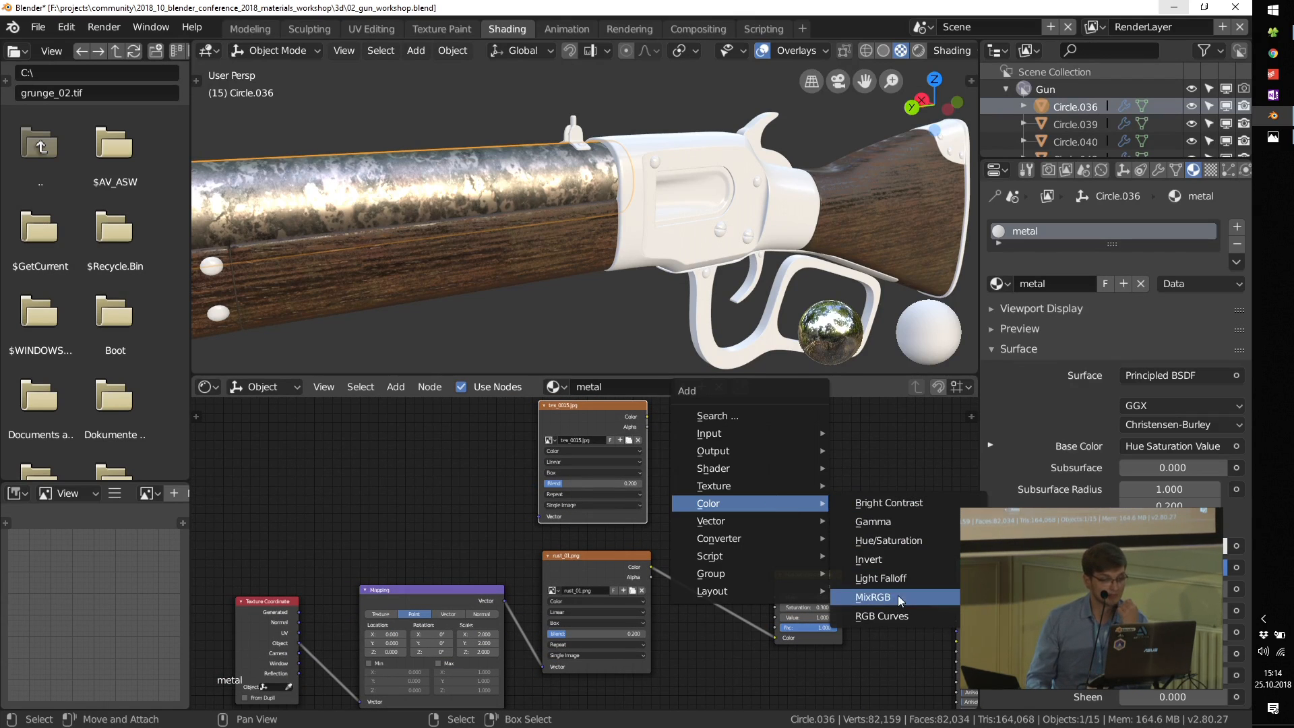
{"action": "left_click", "coordinate": [883, 618]}
{"action": "left_click", "coordinate": [792, 428]}
{"action": "left_click_drag", "start_coordinate": [809, 576], "coordinate": [720, 515]}
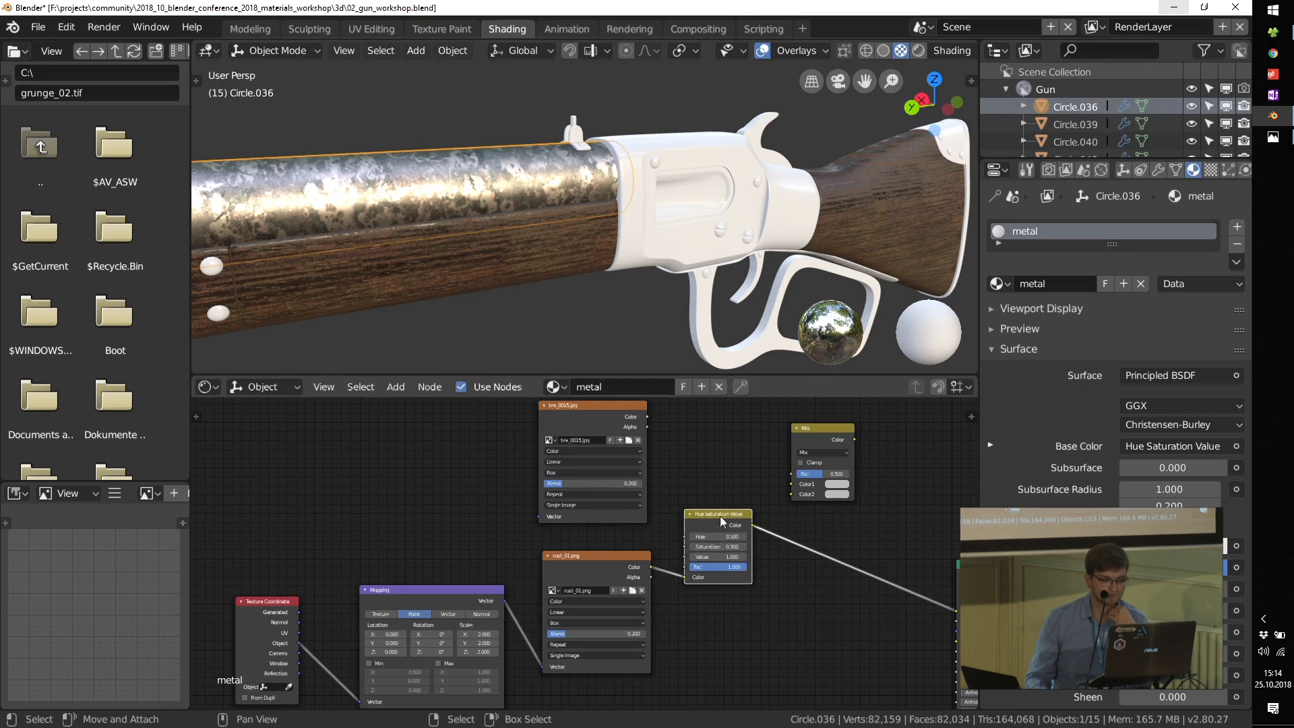
Step: Link the tex_0015.jpg Color to the Mix node's Fac and the Object texture coordinates to that texture's Vector input
{"action": "scroll", "coordinate": [664, 440], "scroll_direction": "up", "scroll_amount": 2}
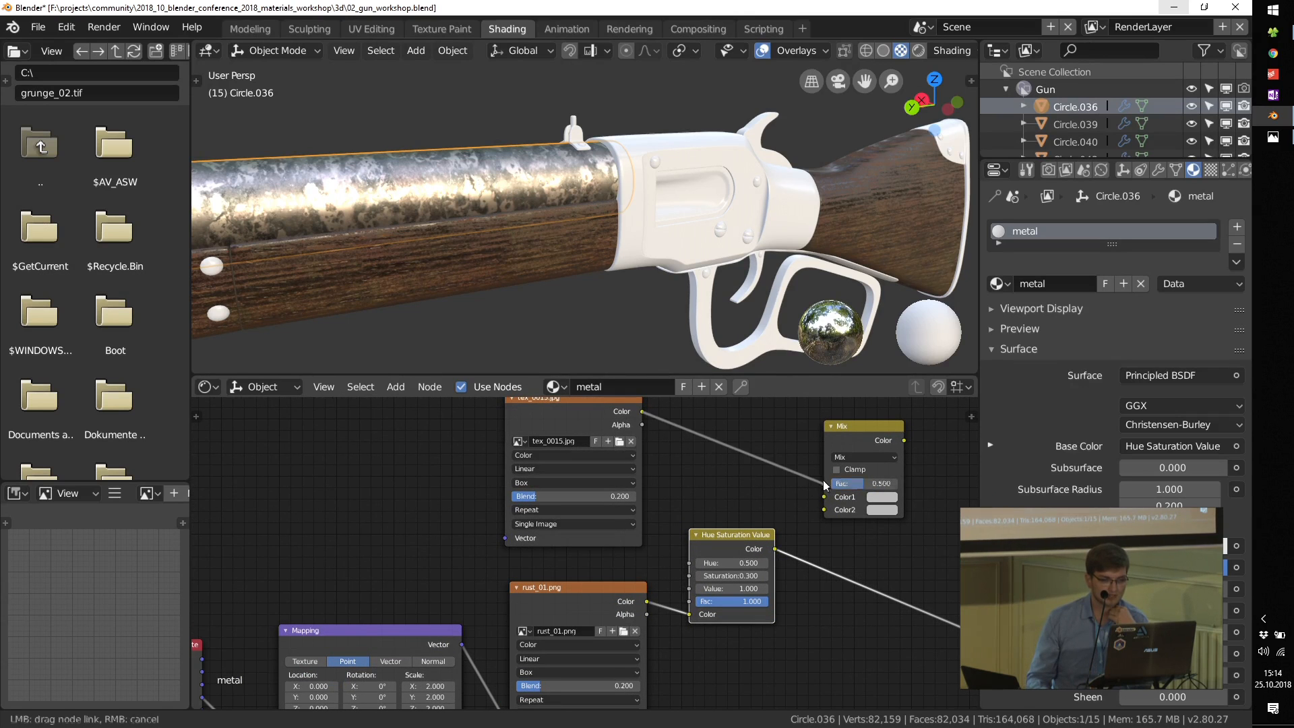
{"action": "left_click_drag", "start_coordinate": [825, 484], "coordinate": [825, 484]}
{"action": "scroll", "coordinate": [415, 686], "scroll_direction": "down", "scroll_amount": 2}
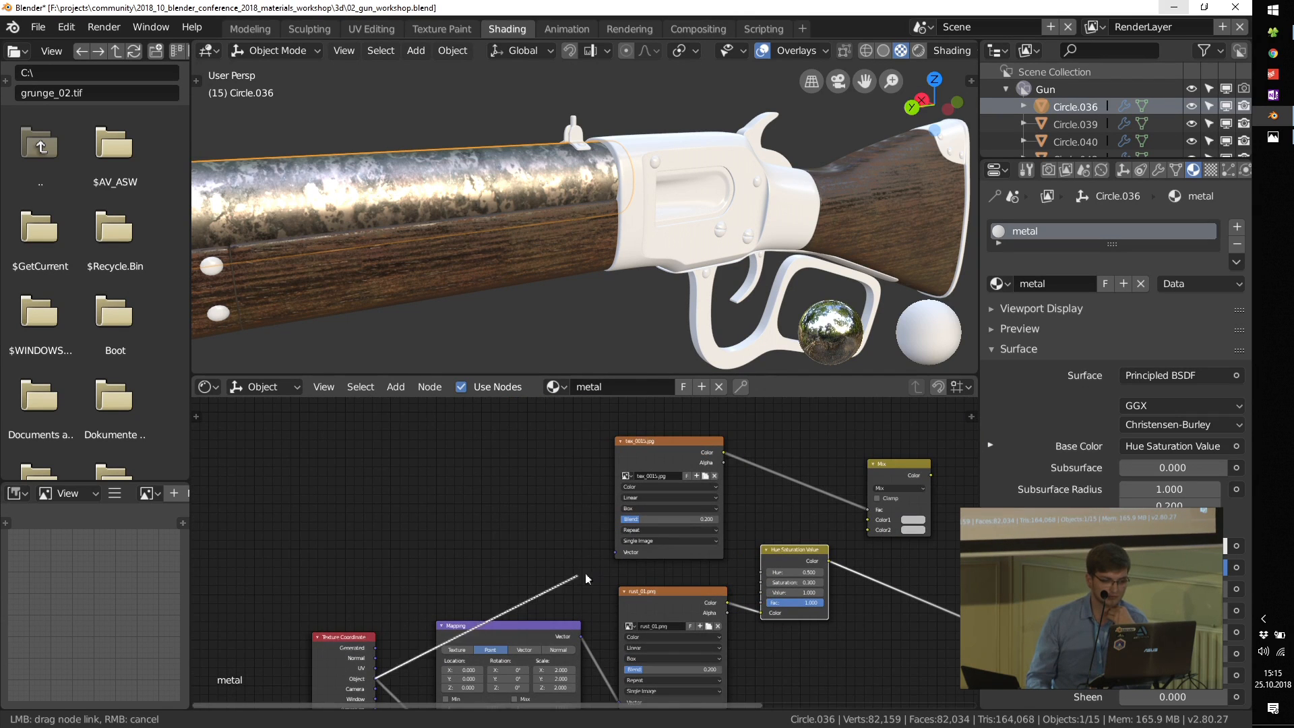
{"action": "left_click_drag", "start_coordinate": [615, 556], "coordinate": [617, 553]}
{"action": "scroll", "coordinate": [580, 572], "scroll_direction": "up", "scroll_amount": 2}
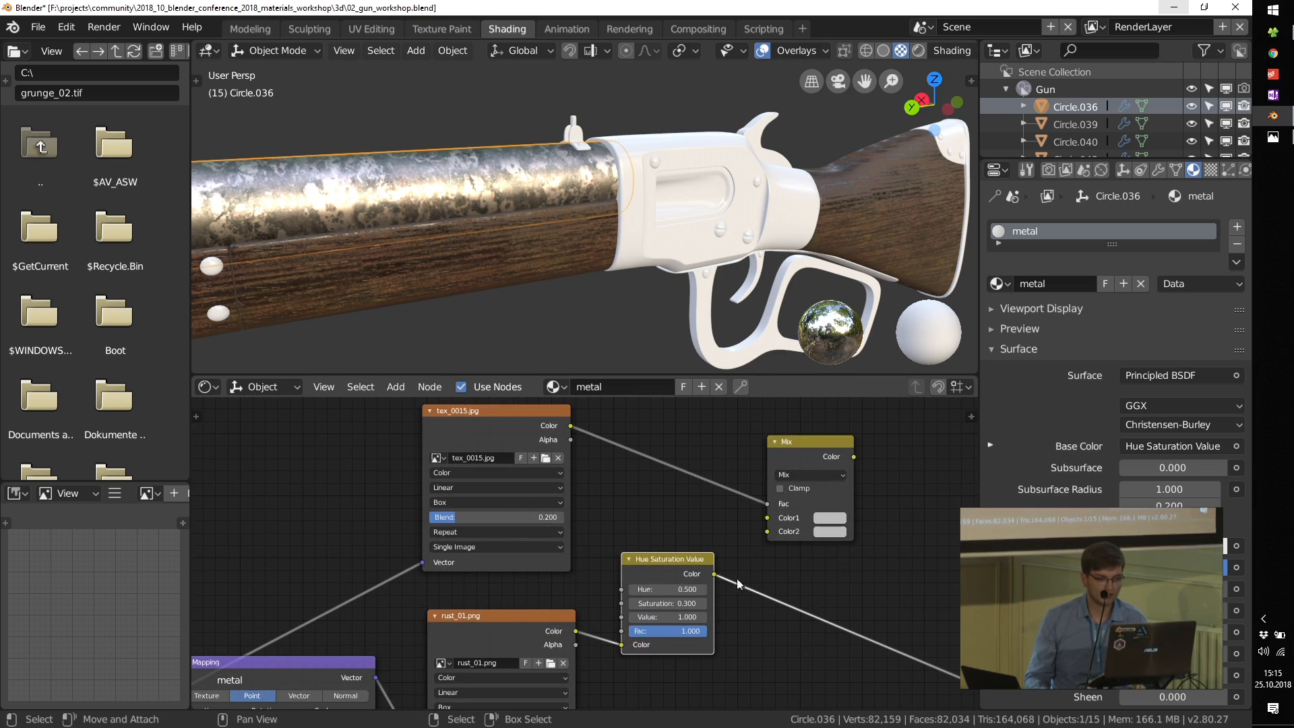
Step: Link the rust texture's Color to the Mix node's Color1 and the Hue Saturation Value output to Color2
{"action": "left_click_drag", "start_coordinate": [575, 631], "coordinate": [589, 619]}
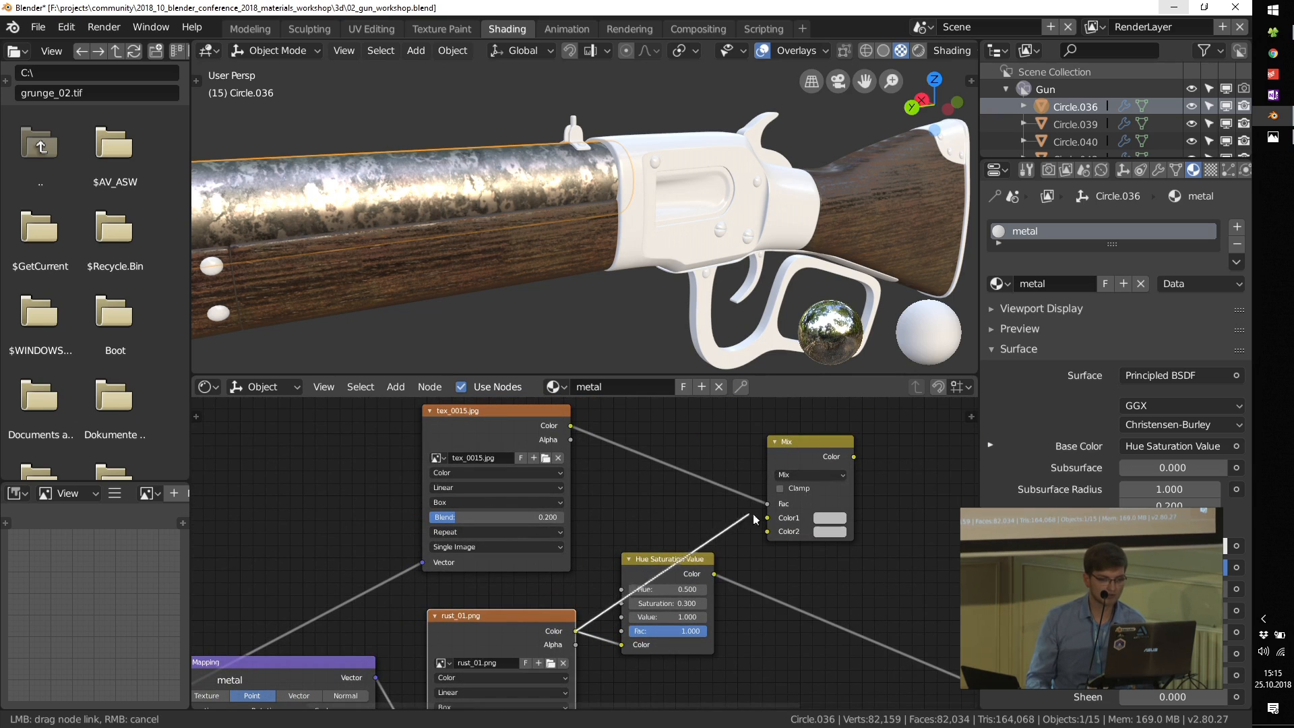
{"action": "left_click_drag", "start_coordinate": [753, 518], "coordinate": [758, 517]}
{"action": "mouse_move", "coordinate": [712, 580]}
{"action": "left_mouse_down"}
{"action": "mouse_move", "coordinate": [737, 578]}
{"action": "mouse_move", "coordinate": [713, 577]}
{"action": "left_mouse_up"}
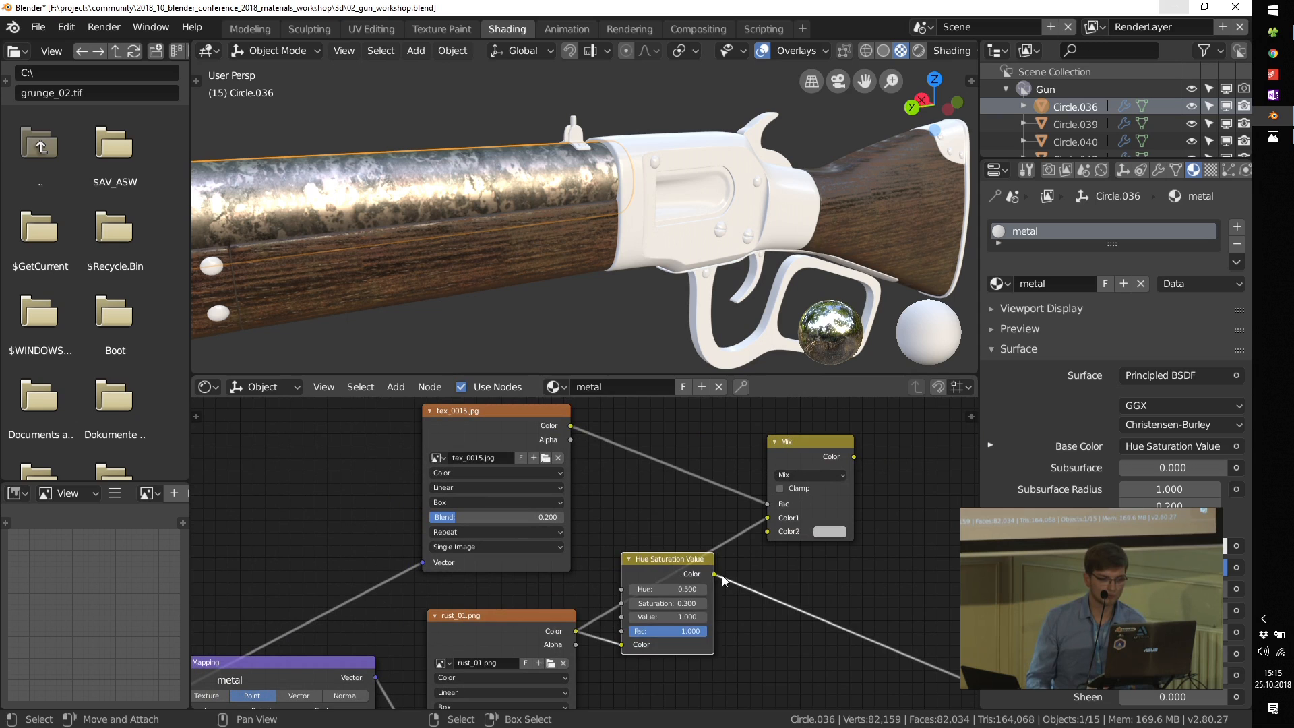
{"action": "key", "text": "g"}
{"action": "left_click", "coordinate": [733, 574]}
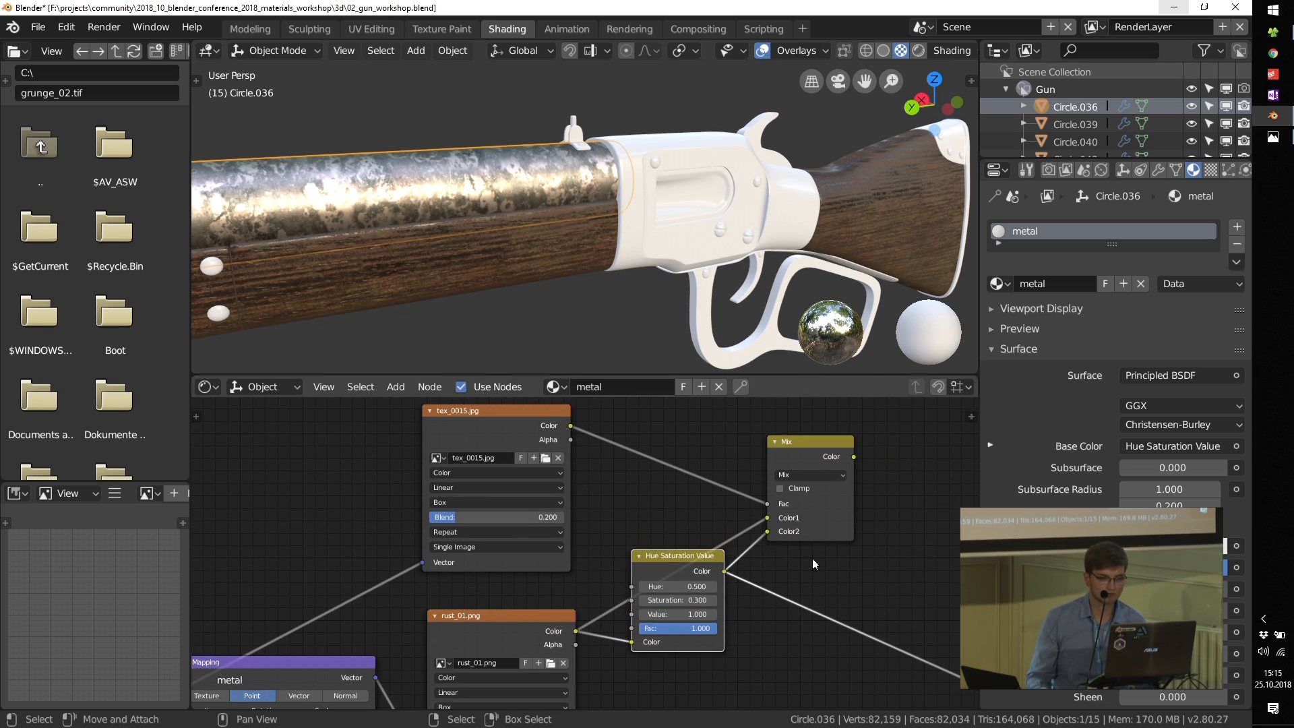
Step: Preview the tex_0015.jpg texture on the barrel through the Viewer and move its node away from the Mix node
{"action": "middle_click_drag", "start_coordinate": [814, 563], "coordinate": [744, 581]}
{"action": "left_click", "coordinate": [730, 549], "text": "ctrl+shift"}
{"action": "middle_click_drag", "start_coordinate": [591, 488], "coordinate": [701, 543]}
{"action": "scroll", "coordinate": [667, 543], "scroll_direction": "up", "scroll_amount": 1}
{"action": "left_click", "coordinate": [517, 473], "text": "ctrl+shift"}
{"action": "scroll", "coordinate": [511, 503], "scroll_direction": "up", "scroll_amount": 1}
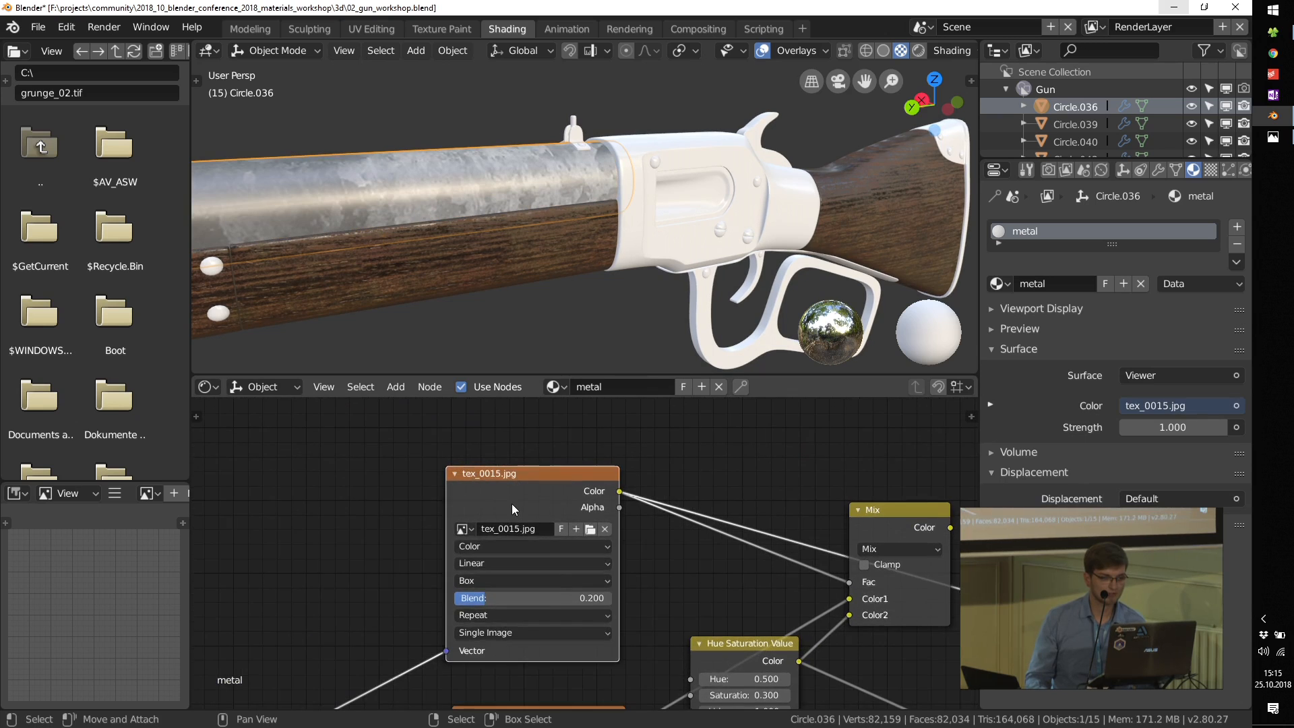
{"action": "middle_click_drag", "start_coordinate": [558, 575], "coordinate": [547, 556]}
{"action": "left_click_drag", "start_coordinate": [518, 463], "coordinate": [312, 453]}
{"action": "middle_click_drag", "start_coordinate": [506, 480], "coordinate": [491, 541]}
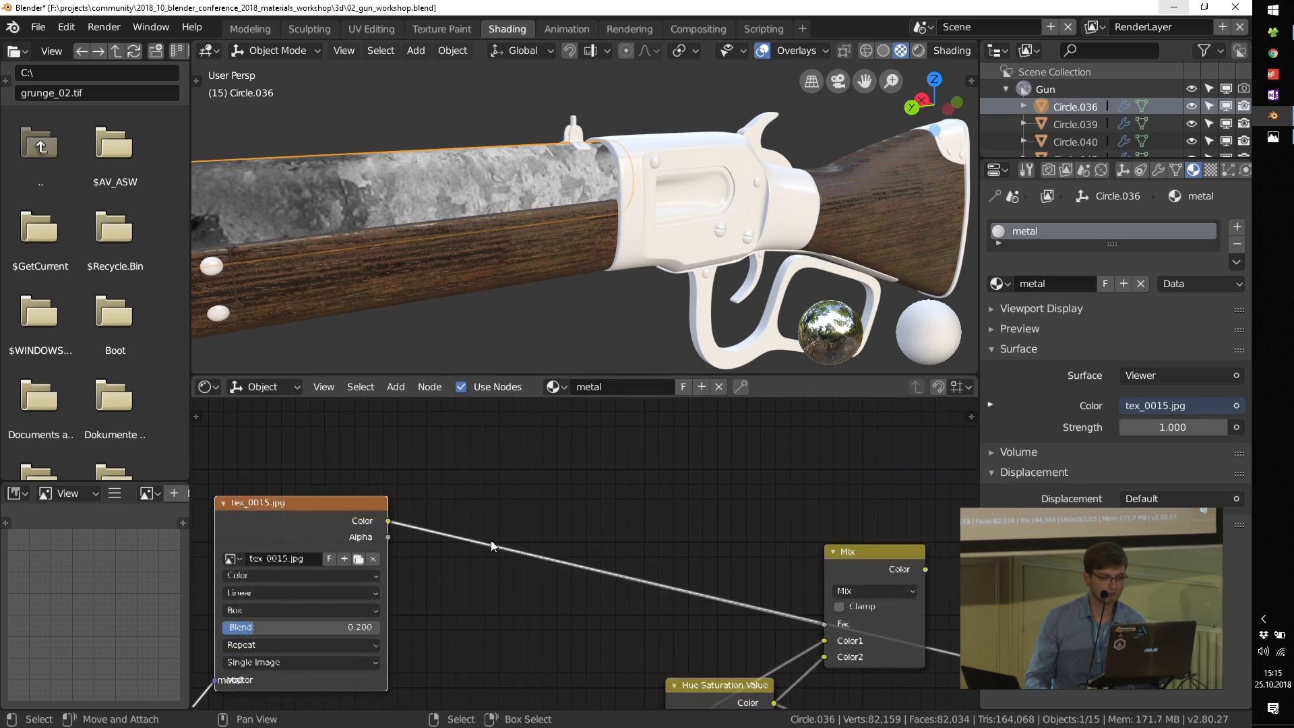
Step: Lower the tex_0015.jpg node and insert a ColorRamp on its link to the Mix node's Fac
{"action": "key", "text": "g"}
{"action": "left_click", "coordinate": [480, 624]}
{"action": "key", "text": "shift+a"}
{"action": "mouse_move", "coordinate": [632, 551]}
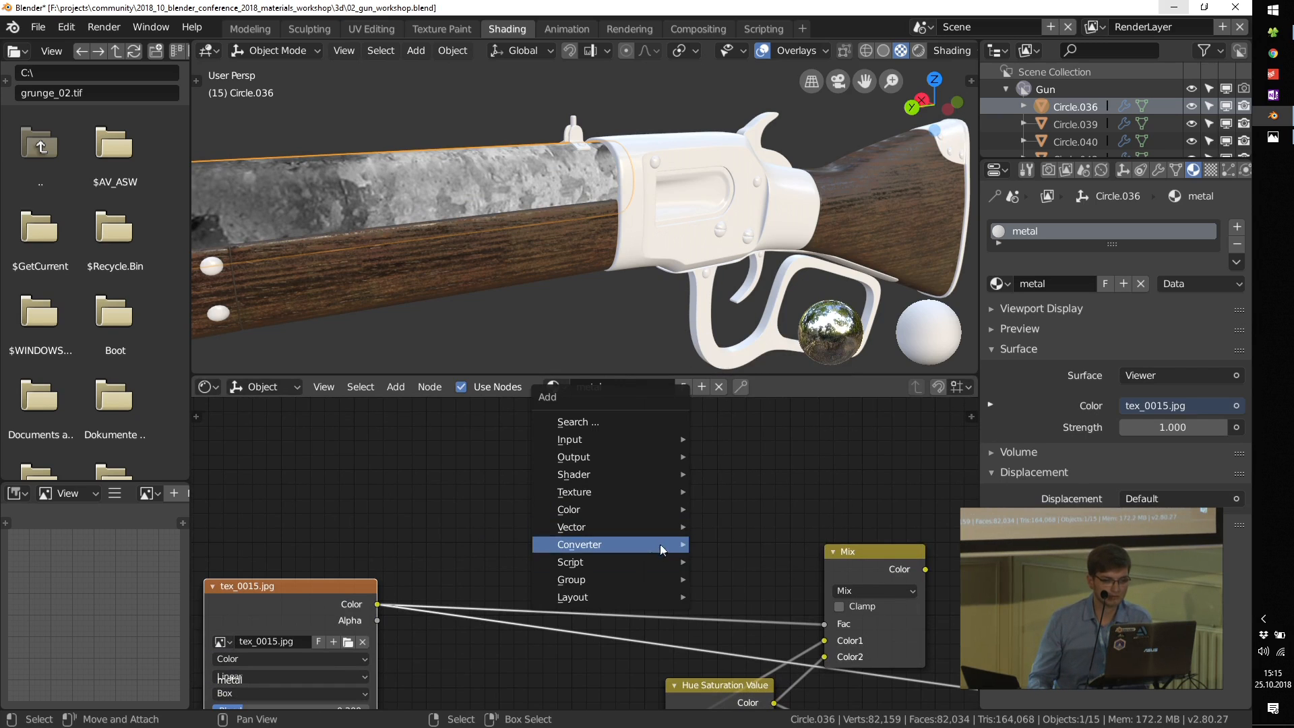
{"action": "left_click", "coordinate": [739, 355]}
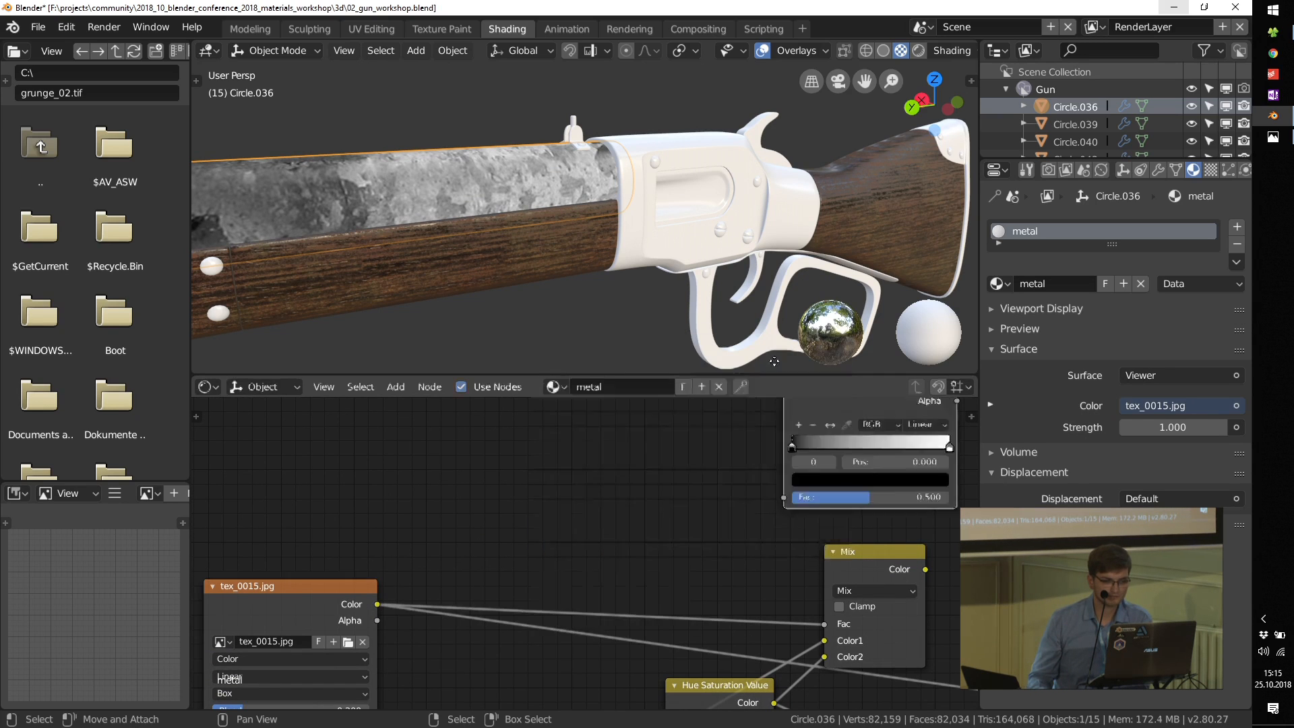
{"action": "left_click", "coordinate": [625, 515]}
Step: Preview the ColorRamp on the barrel and move its black stop to 0.165
{"action": "left_click", "coordinate": [629, 500], "text": "ctrl+shift"}
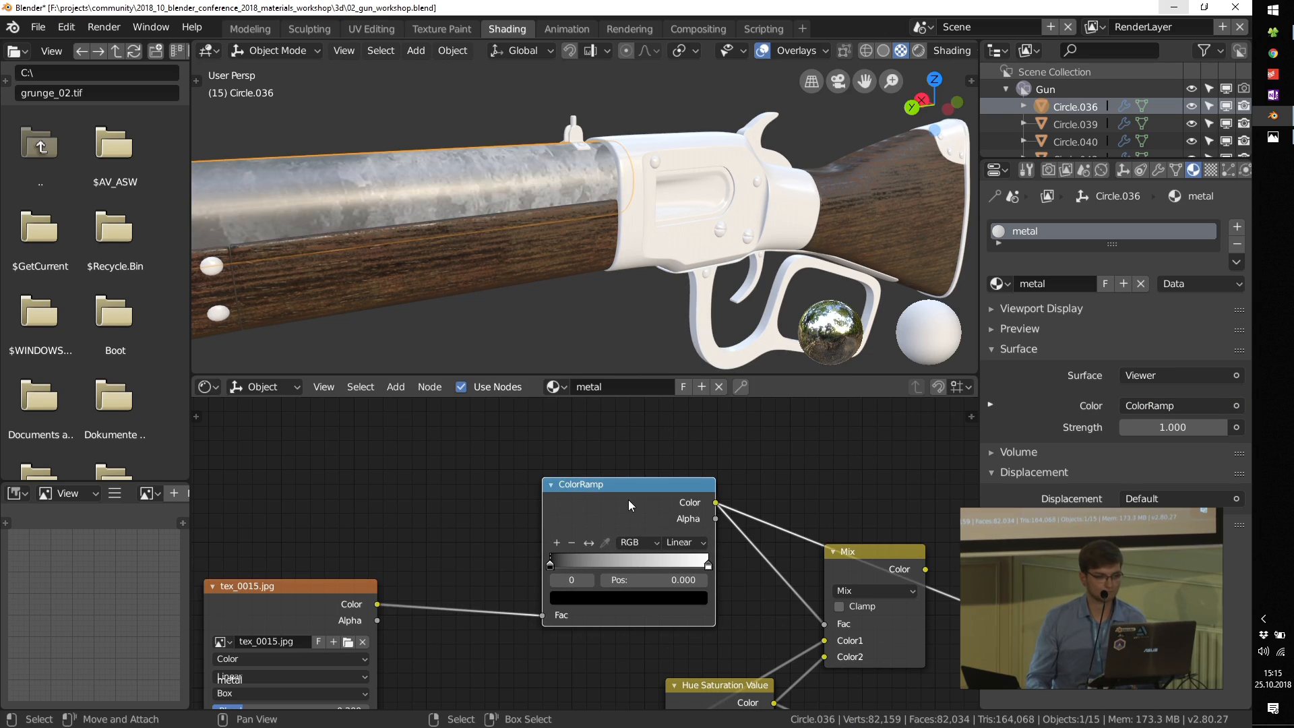
{"action": "left_click_drag", "start_coordinate": [541, 569], "coordinate": [584, 554]}
{"action": "scroll", "coordinate": [325, 580], "scroll_direction": "down", "scroll_amount": 2}
Step: Duplicate the Mapping node and insert the copy between the Texture Coordinate node and the tex_0015.jpg texture
{"action": "middle_click_drag", "start_coordinate": [325, 576], "coordinate": [646, 503]}
{"action": "middle_click_drag", "start_coordinate": [510, 621], "coordinate": [612, 510]}
{"action": "left_click_drag", "start_coordinate": [478, 577], "coordinate": [256, 543]}
{"action": "left_click_drag", "start_coordinate": [692, 572], "coordinate": [684, 627]}
{"action": "key", "text": "shift+d"}
{"action": "left_click", "coordinate": [530, 455]}
{"action": "scroll", "coordinate": [534, 498], "scroll_direction": "up", "scroll_amount": 4}
{"action": "scroll", "coordinate": [613, 555], "scroll_direction": "up", "scroll_amount": 1}
{"action": "middle_click_drag", "start_coordinate": [640, 473], "coordinate": [450, 590]}
{"action": "scroll", "coordinate": [450, 590], "scroll_direction": "down", "scroll_amount": 2}
{"action": "scroll", "coordinate": [619, 570], "scroll_direction": "down", "scroll_amount": 1}
Step: Preview the Mix node's color output on the barrel
{"action": "middle_click_drag", "start_coordinate": [817, 517], "coordinate": [607, 512]}
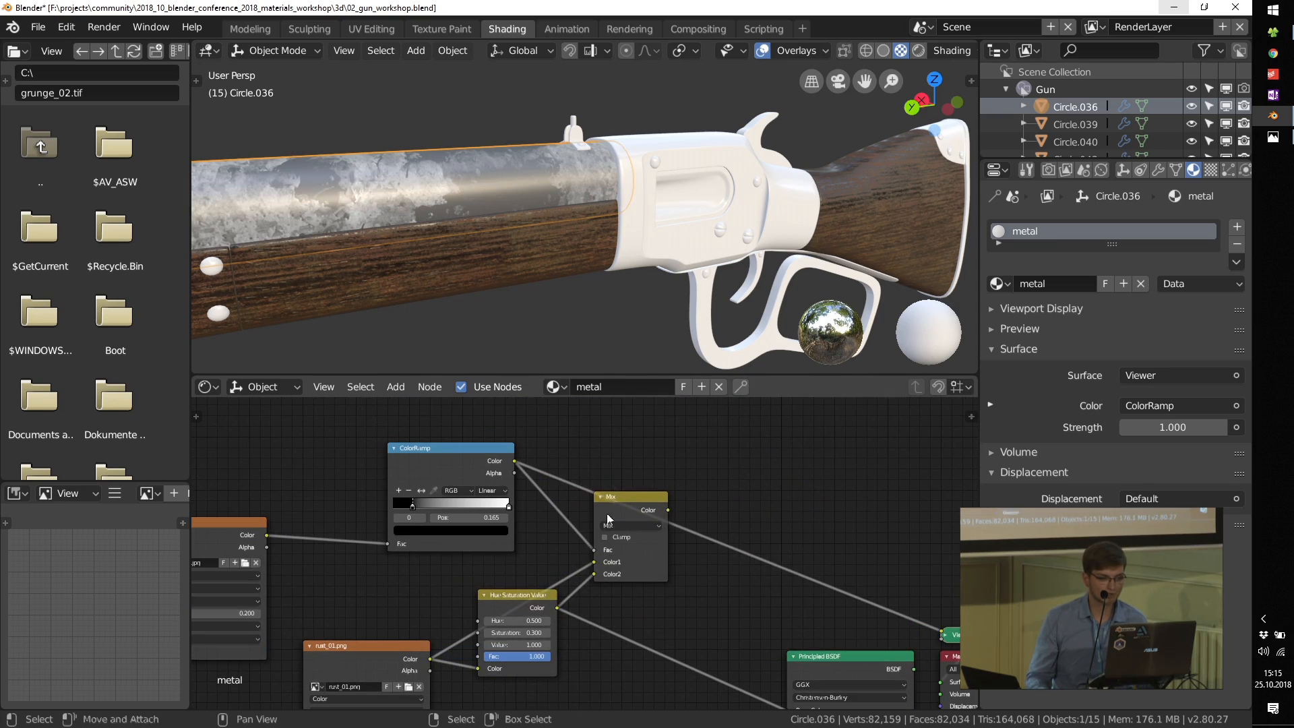
{"action": "left_click", "coordinate": [620, 501], "text": "ctrl+shift"}
{"action": "scroll", "coordinate": [471, 512], "scroll_direction": "up", "scroll_amount": 3}
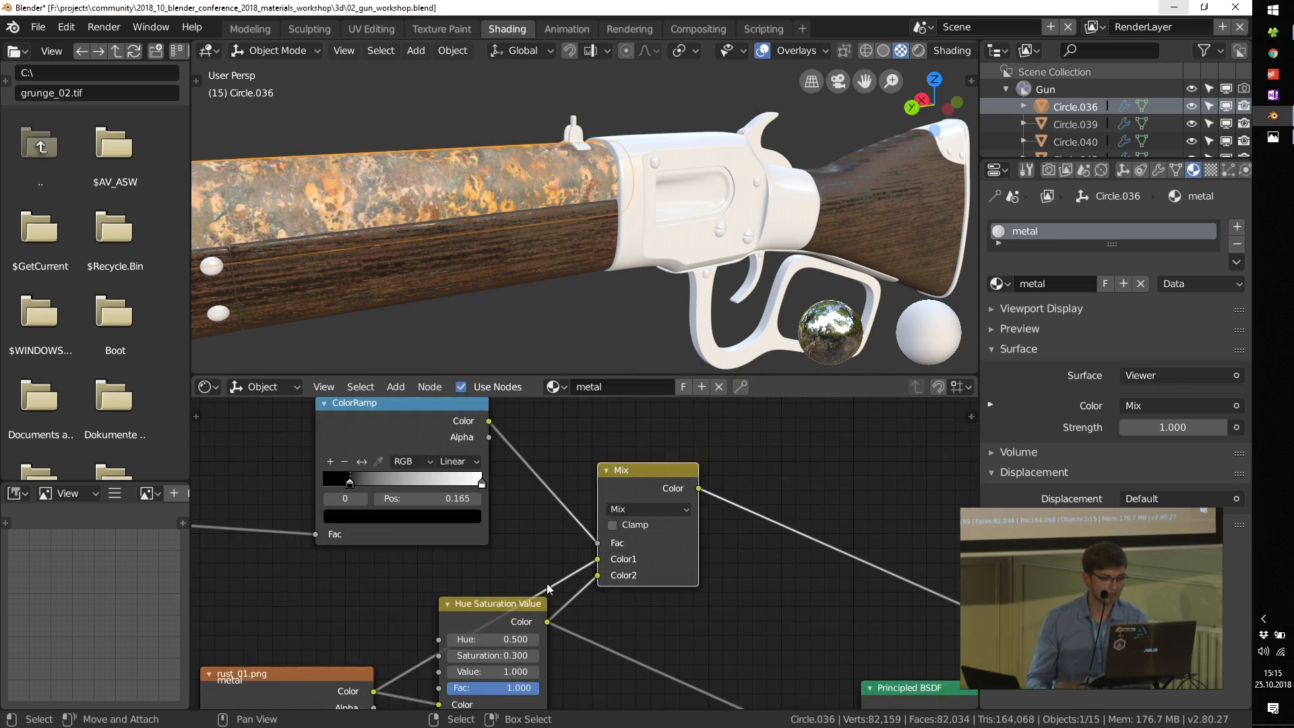
Step: Set the ColorRamp's interpolation to Ease, its black stop to 0 and its white stop to 0.327
{"action": "left_click", "coordinate": [602, 486]}
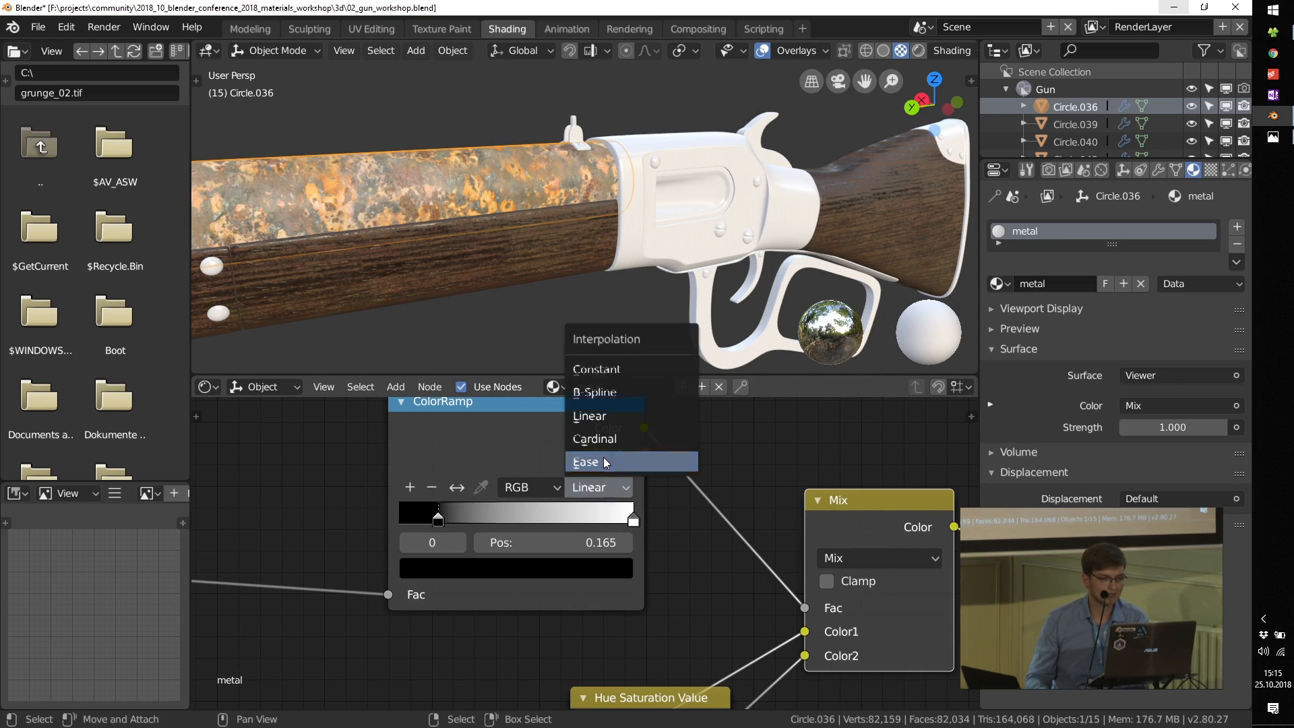
{"action": "left_click", "coordinate": [585, 462]}
{"action": "left_click_drag", "start_coordinate": [438, 520], "coordinate": [376, 527]}
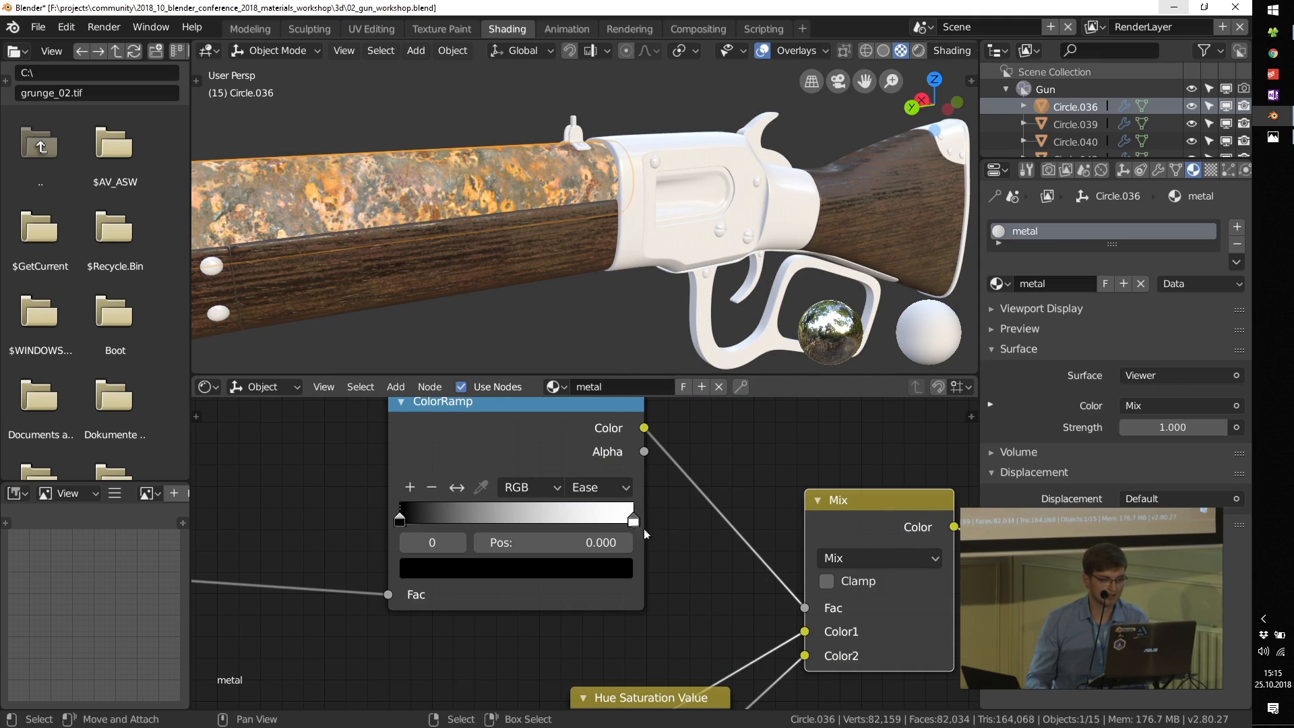
{"action": "left_click_drag", "start_coordinate": [628, 520], "coordinate": [513, 517]}
{"action": "left_click_drag", "start_coordinate": [444, 516], "coordinate": [458, 516]}
Step: Link the Mix node's Color to the Principled BSDF's Base Color and show the Principled BSDF on the barrel again
{"action": "scroll", "coordinate": [593, 470], "scroll_direction": "down", "scroll_amount": 2}
{"action": "middle_click_drag", "start_coordinate": [593, 471], "coordinate": [612, 550]}
{"action": "scroll", "coordinate": [671, 521], "scroll_direction": "down", "scroll_amount": 2}
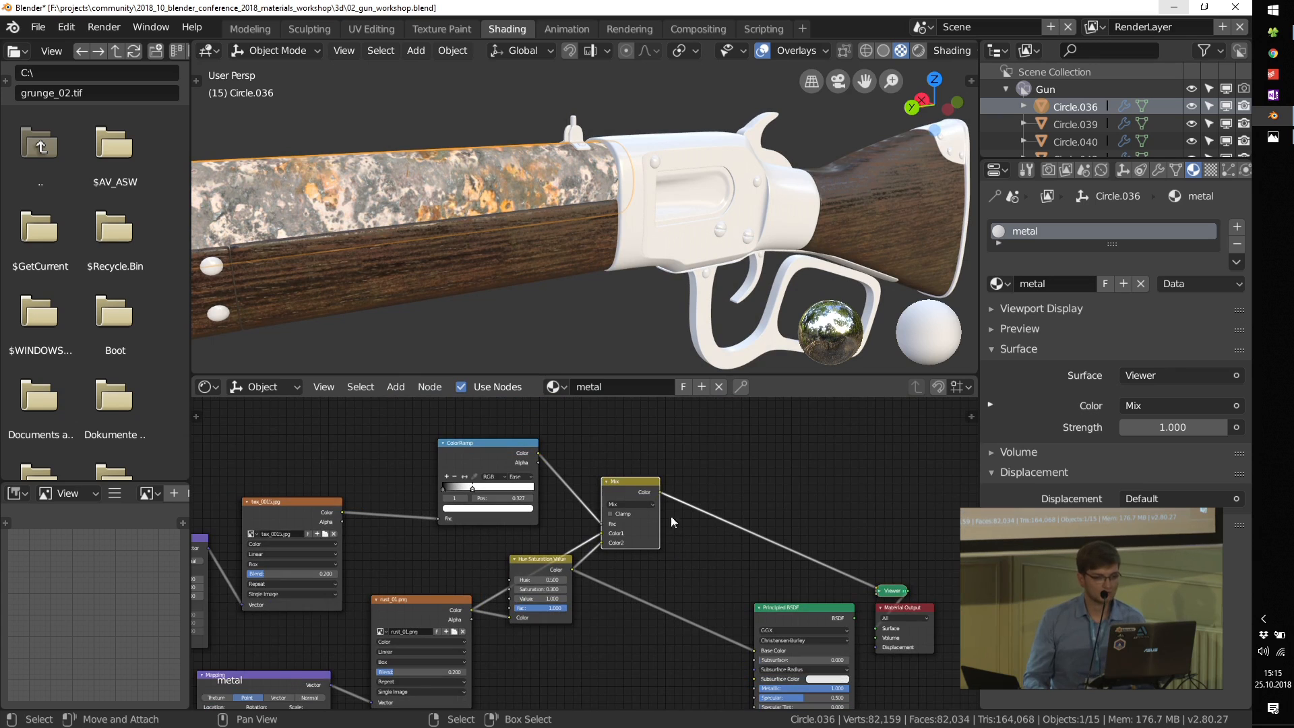
{"action": "left_click_drag", "start_coordinate": [664, 497], "coordinate": [752, 649]}
{"action": "left_click", "coordinate": [789, 615], "text": "ctrl+shift"}
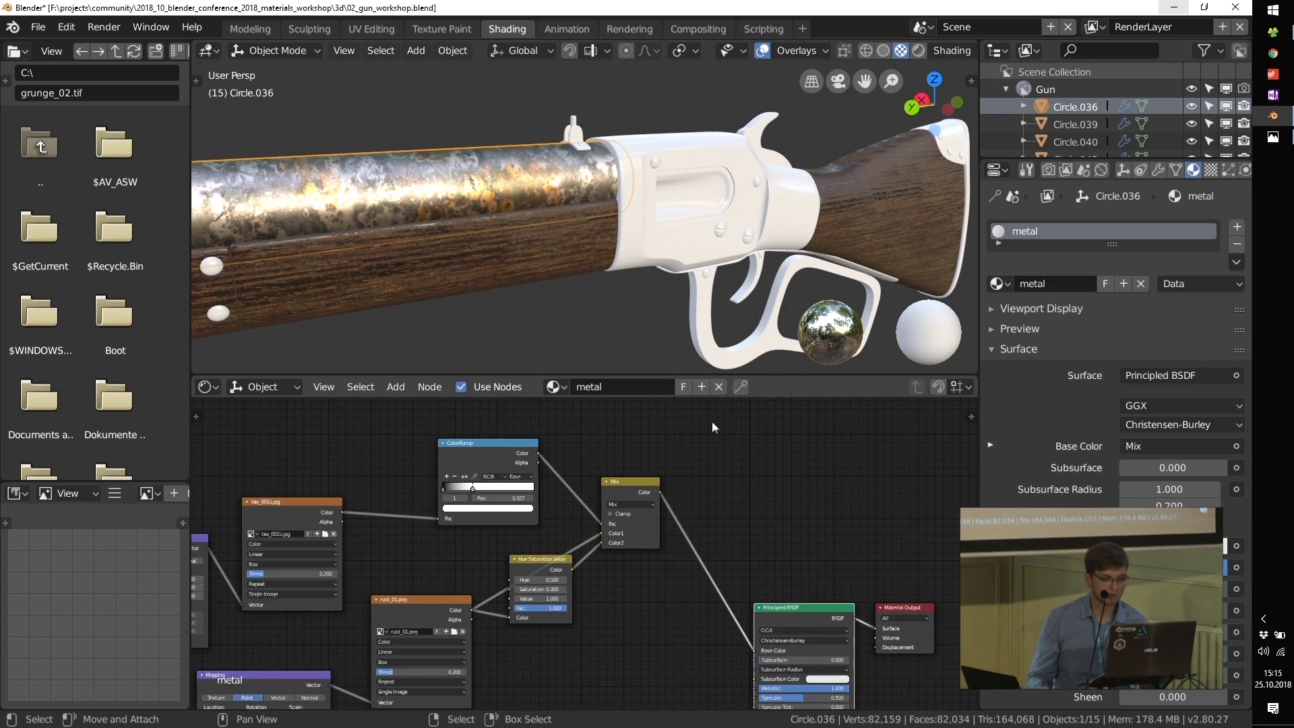
Step: Reposition the Principled BSDF and Material Output nodes to make room beside the Mix node
{"action": "scroll", "coordinate": [735, 623], "scroll_direction": "down", "scroll_amount": 2}
{"action": "middle_click_drag", "start_coordinate": [734, 620], "coordinate": [731, 508]}
{"action": "scroll", "coordinate": [731, 508], "scroll_direction": "up", "scroll_amount": 1}
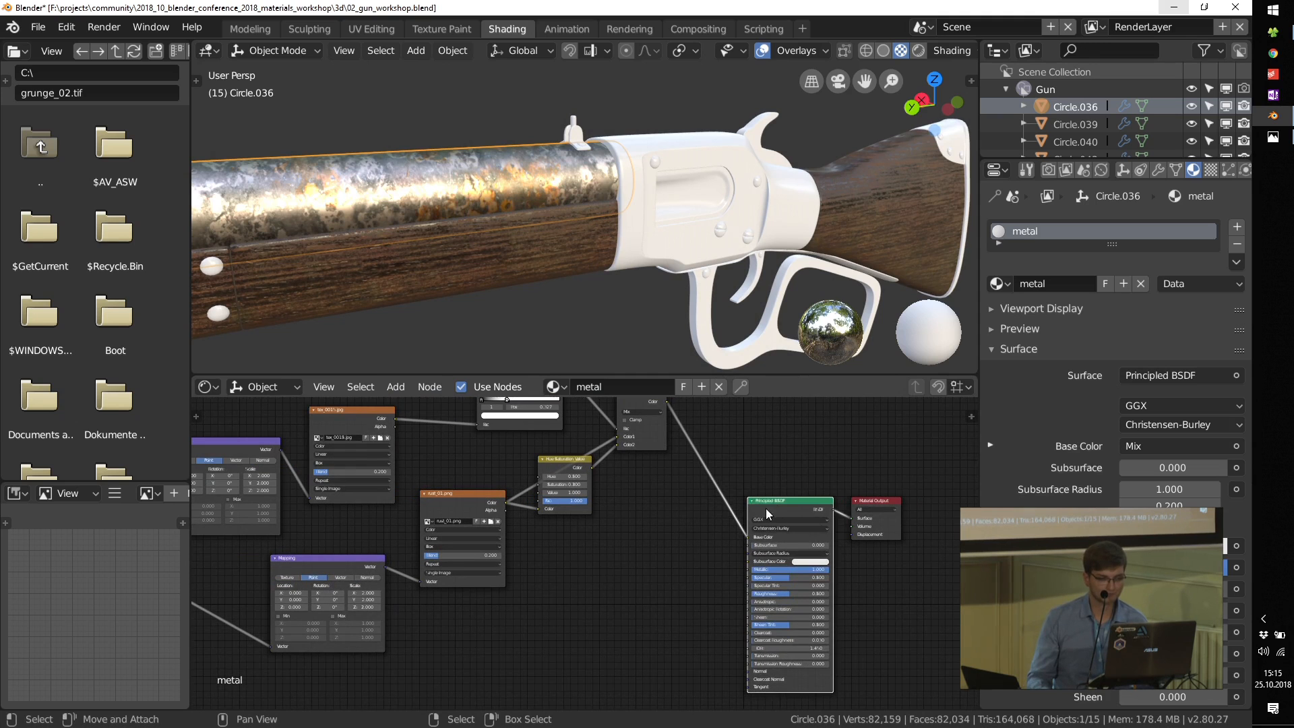
{"action": "left_click_drag", "start_coordinate": [767, 514], "coordinate": [764, 414]}
{"action": "left_click_drag", "start_coordinate": [874, 502], "coordinate": [942, 438]}
{"action": "middle_click_drag", "start_coordinate": [781, 402], "coordinate": [750, 458]}
Step: Add a second ColorRamp fed by the Mix node's Color and link its Color output to the Principled BSDF's Roughness
{"action": "key", "text": "shift+a"}
{"action": "mouse_move", "coordinate": [666, 523]}
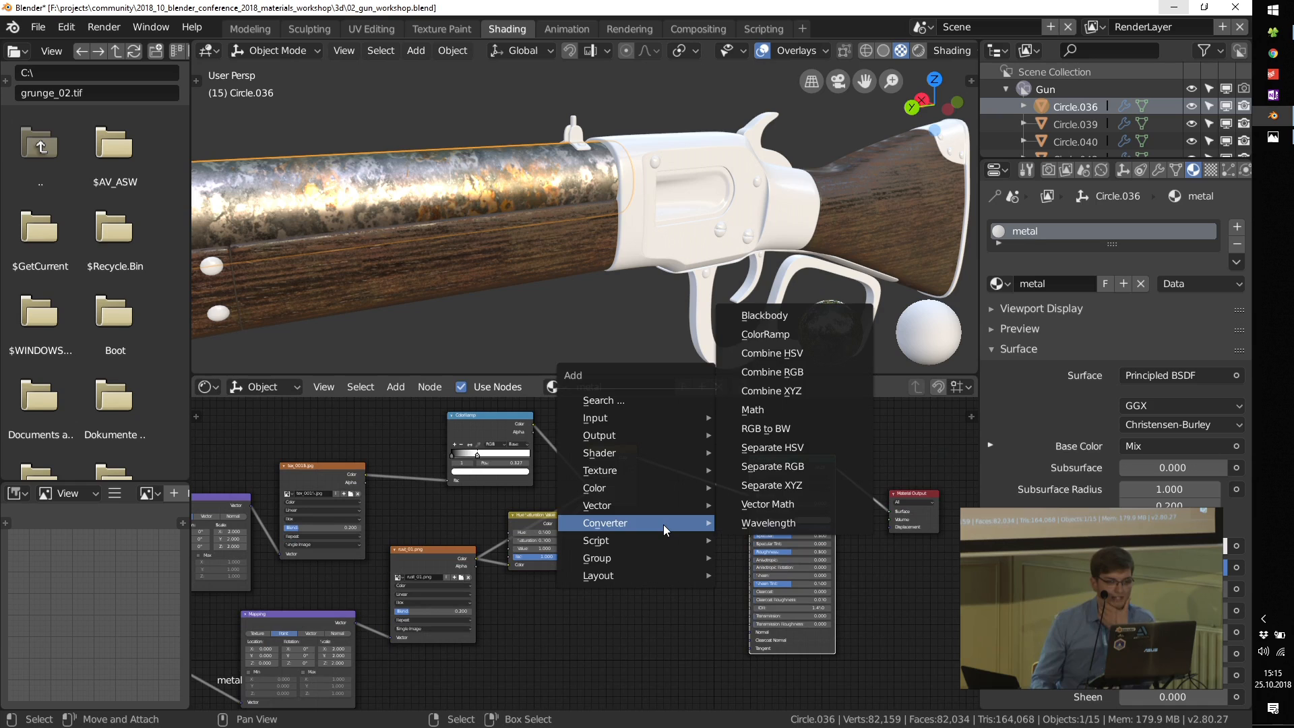
{"action": "mouse_move", "coordinate": [657, 490]}
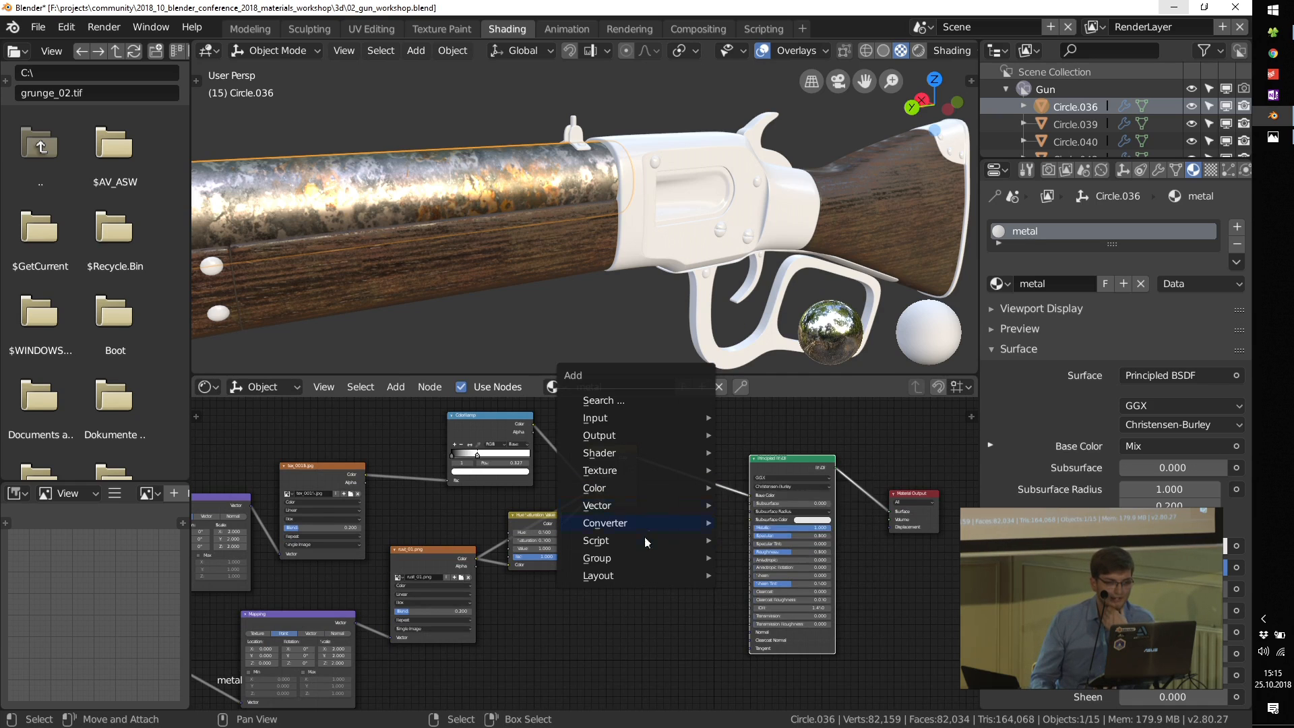
{"action": "left_click", "coordinate": [779, 343]}
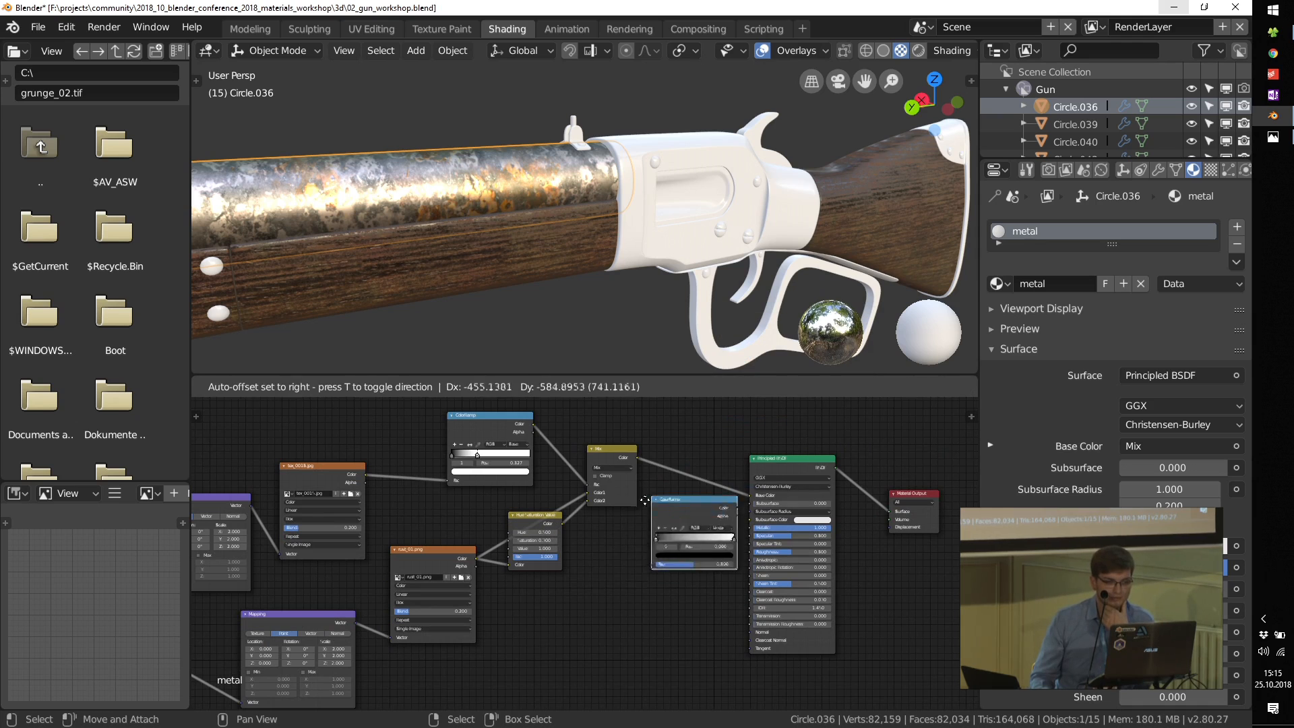
{"action": "left_click_drag", "start_coordinate": [636, 458], "coordinate": [635, 603]}
{"action": "scroll", "coordinate": [741, 581], "scroll_direction": "up", "scroll_amount": 3}
{"action": "mouse_move", "coordinate": [703, 520]}
{"action": "left_mouse_down"}
{"action": "mouse_move", "coordinate": [747, 588]}
{"action": "mouse_move", "coordinate": [753, 531]}
{"action": "mouse_move", "coordinate": [704, 521]}
{"action": "left_mouse_up"}
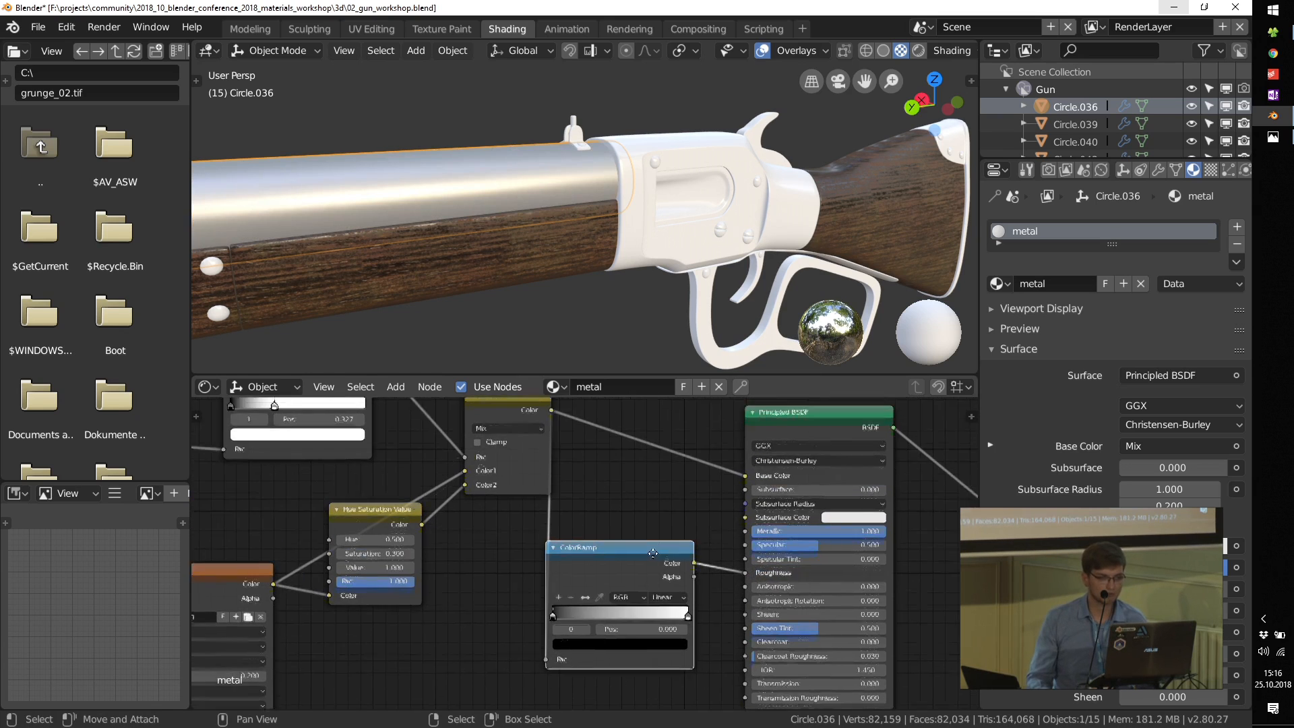
Step: Preview the roughness ColorRamp on the barrel, show the Principled BSDF again and set the ramp's white stop to position 0.380
{"action": "scroll", "coordinate": [649, 552], "scroll_direction": "up", "scroll_amount": 3}
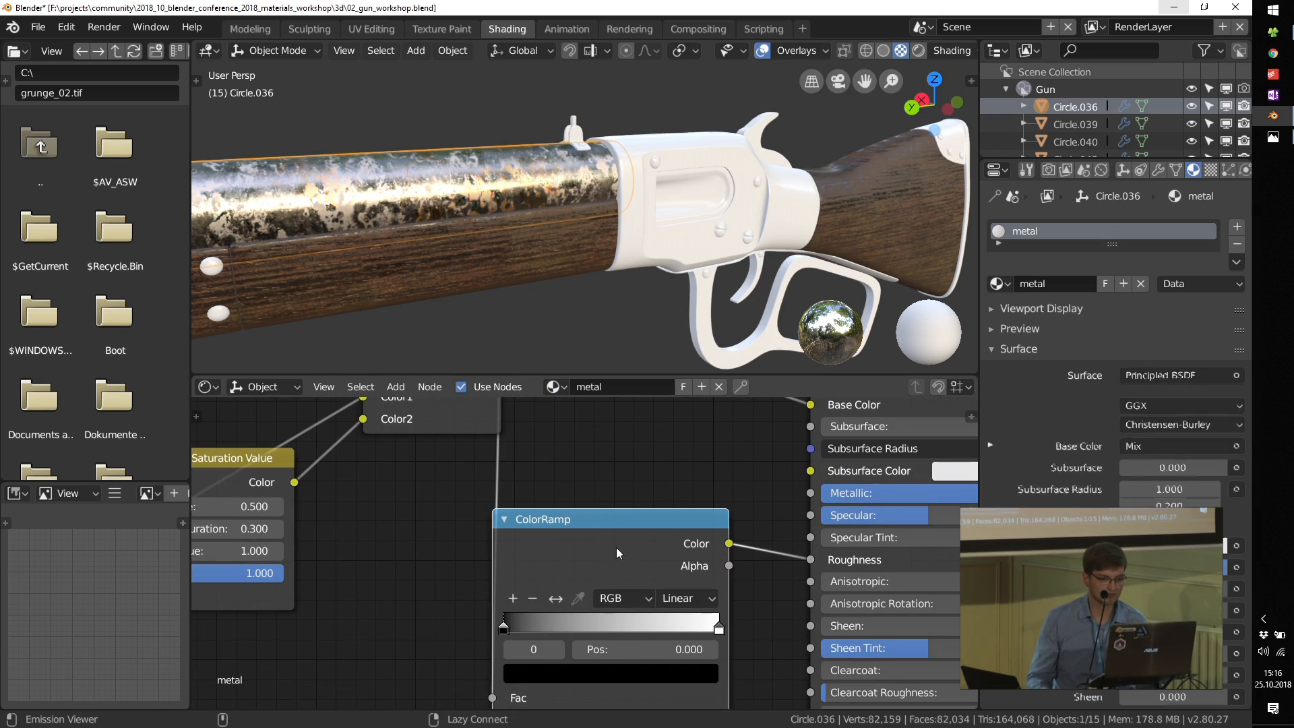
{"action": "left_click", "coordinate": [616, 547], "text": "ctrl+shift"}
{"action": "middle_click_drag", "start_coordinate": [680, 545], "coordinate": [572, 621]}
{"action": "scroll", "coordinate": [571, 622], "scroll_direction": "down", "scroll_amount": 5}
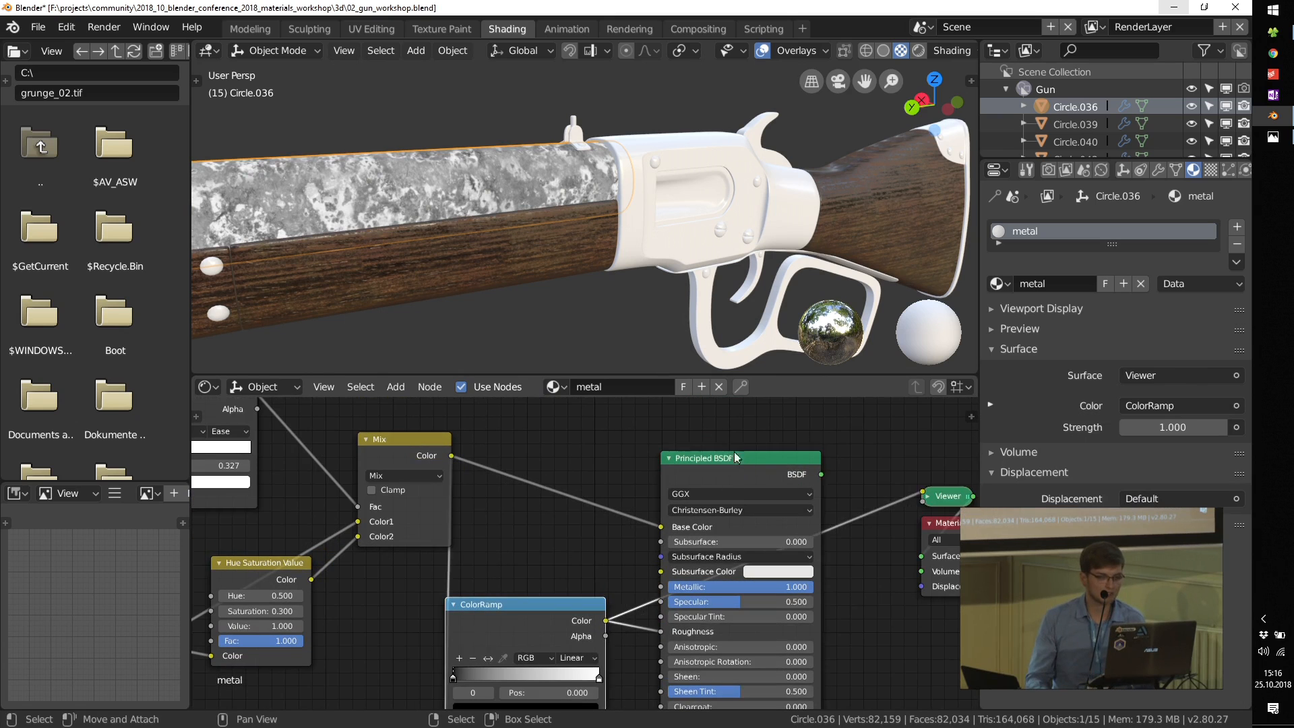
{"action": "left_click", "coordinate": [728, 473], "text": "ctrl+shift"}
{"action": "left_click_drag", "start_coordinate": [597, 682], "coordinate": [504, 676]}
Step: Lighten the roughness ColorRamp's black stop to a dark grey and check the barrel's surface
{"action": "scroll", "coordinate": [504, 680], "scroll_direction": "up", "scroll_amount": 4}
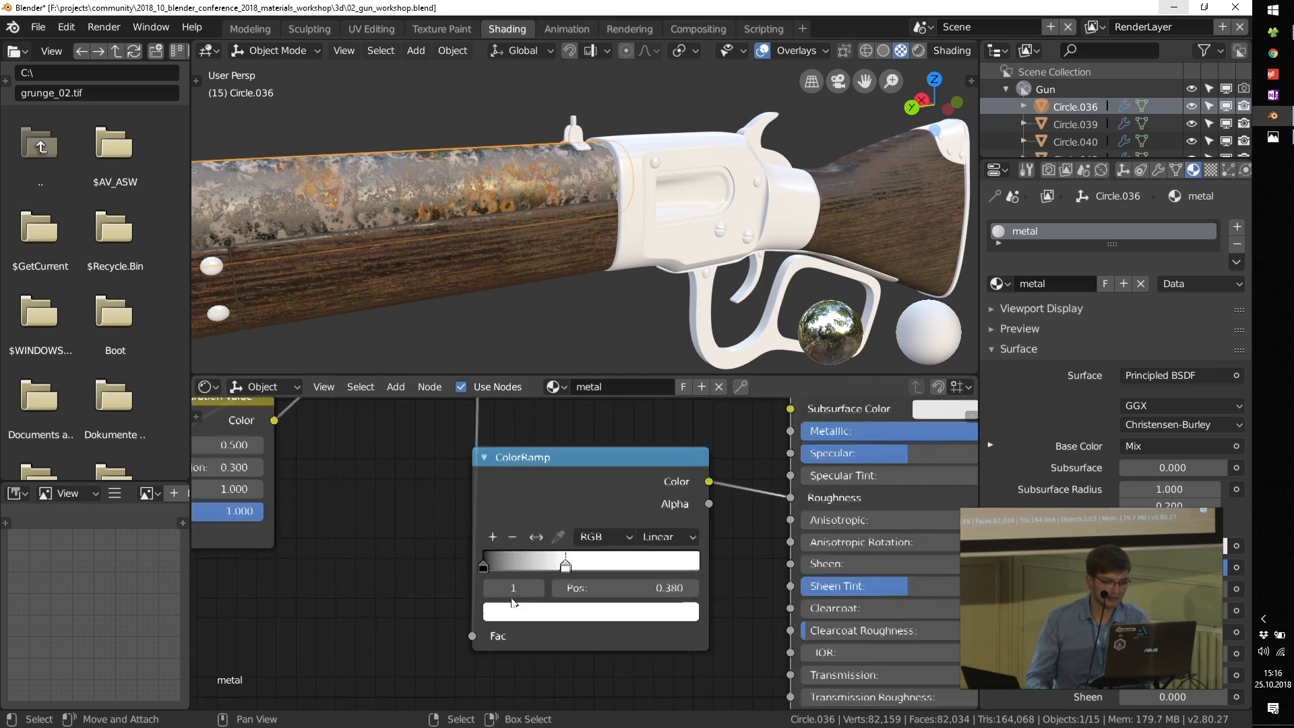
{"action": "left_click", "coordinate": [474, 558]}
{"action": "left_click", "coordinate": [520, 624]}
{"action": "left_click_drag", "start_coordinate": [709, 395], "coordinate": [707, 363]}
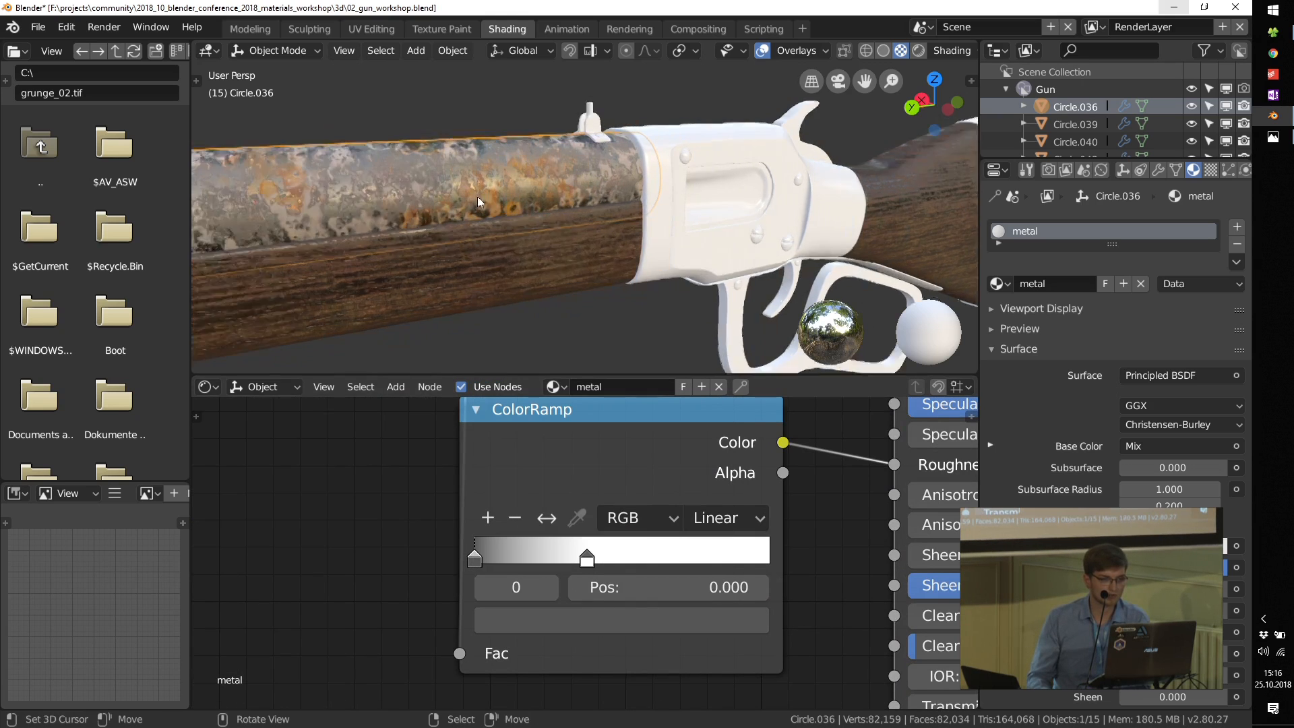
{"action": "scroll", "coordinate": [486, 185], "scroll_direction": "up", "scroll_amount": 6}
{"action": "scroll", "coordinate": [447, 193], "scroll_direction": "down", "scroll_amount": 7}
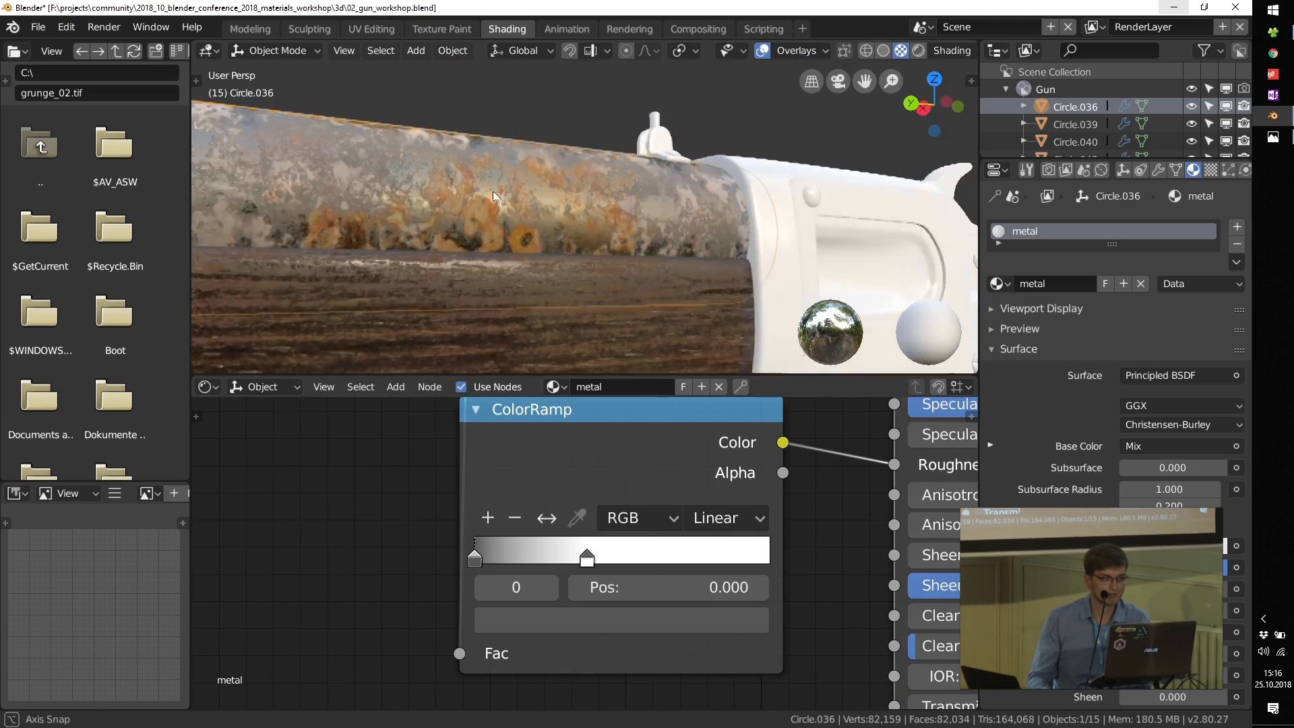
{"action": "scroll", "coordinate": [464, 237], "scroll_direction": "down", "scroll_amount": 3}
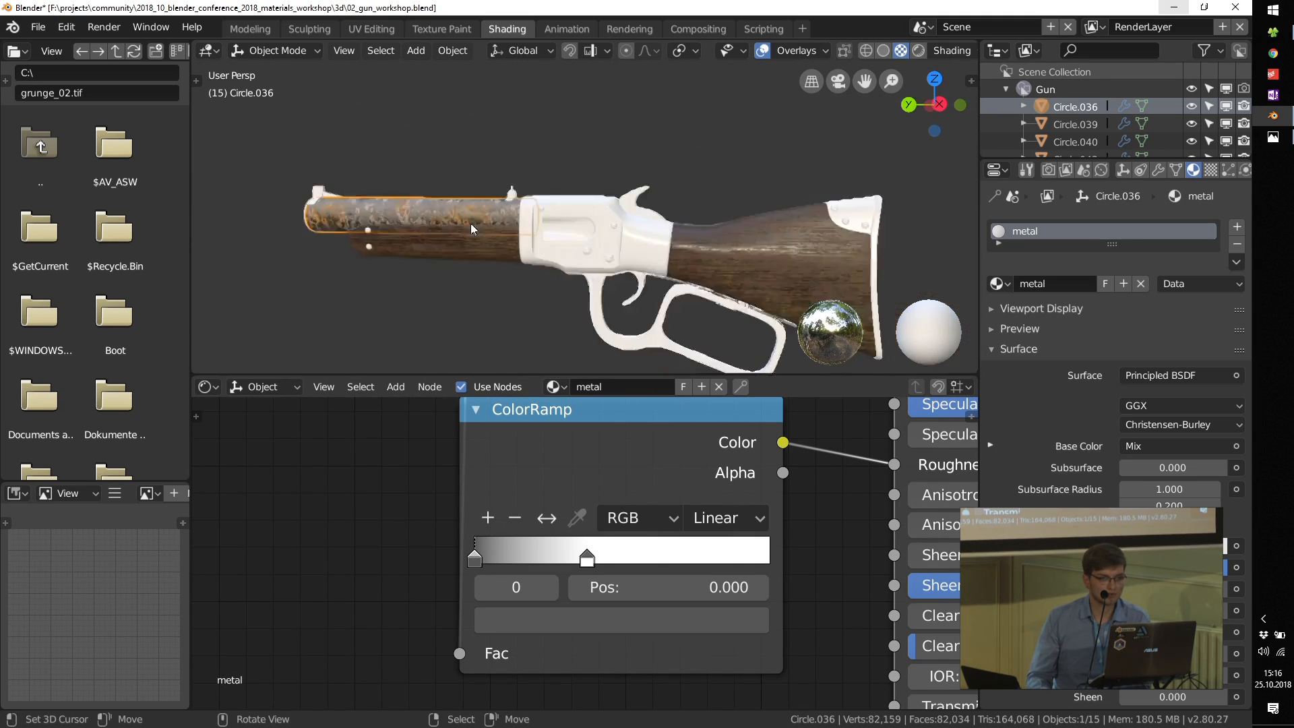
Step: Assign the metal material to the rifle's receiver, side cover, screws, trigger parts and lever
{"action": "scroll", "coordinate": [471, 224], "scroll_direction": "up", "scroll_amount": 5}
{"action": "left_click_drag", "start_coordinate": [959, 283], "coordinate": [789, 177]}
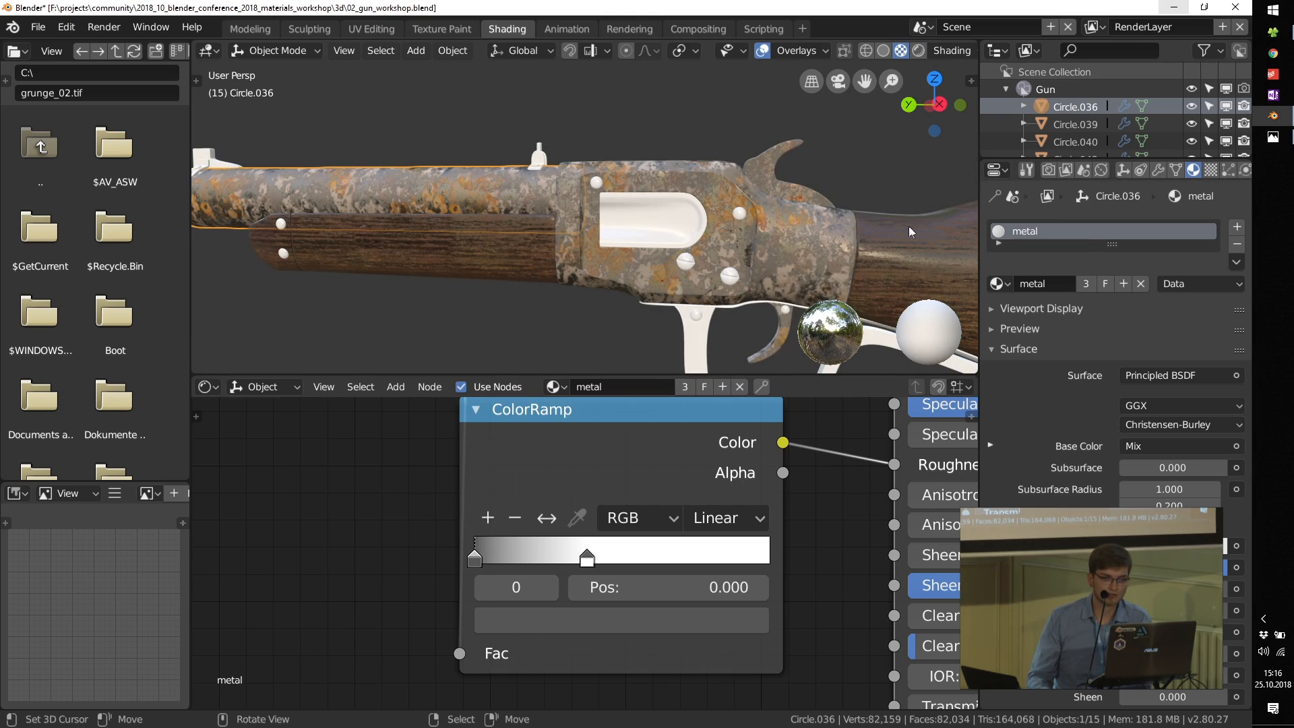
{"action": "left_click_drag", "start_coordinate": [997, 283], "coordinate": [648, 209]}
{"action": "left_click_drag", "start_coordinate": [994, 286], "coordinate": [685, 257]}
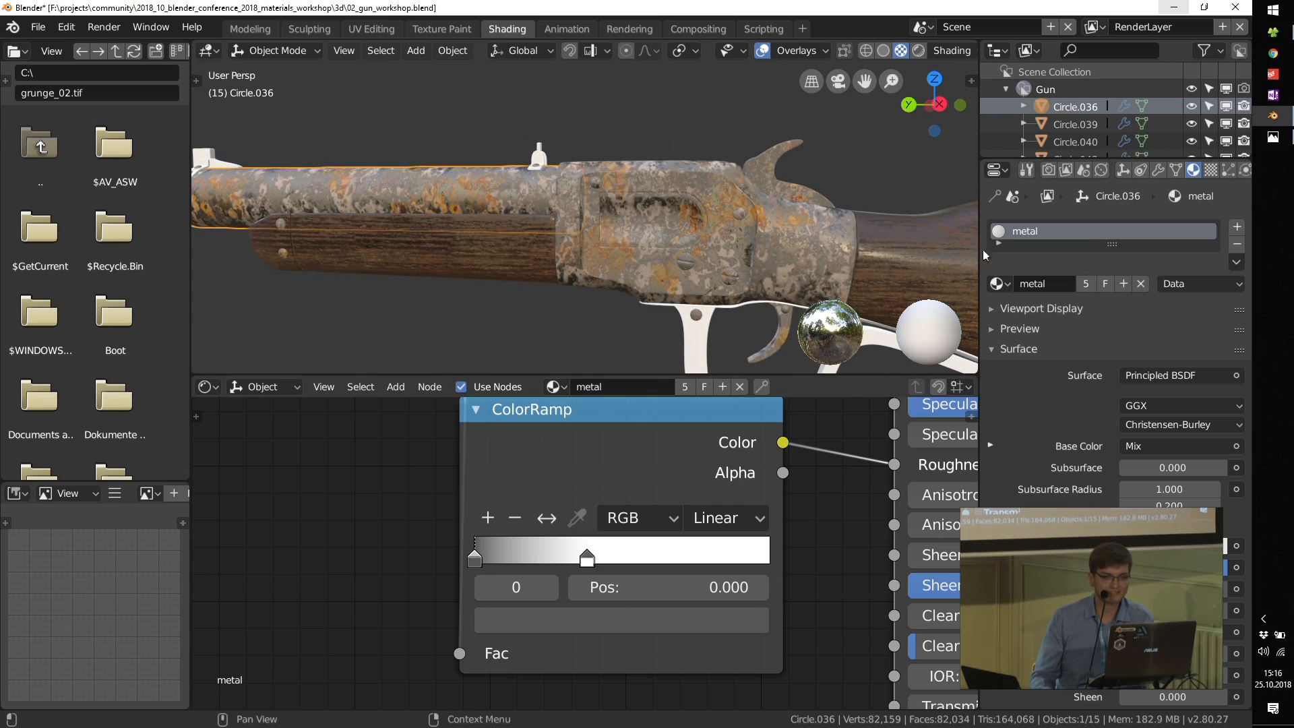
{"action": "left_click_drag", "start_coordinate": [998, 283], "coordinate": [724, 349]}
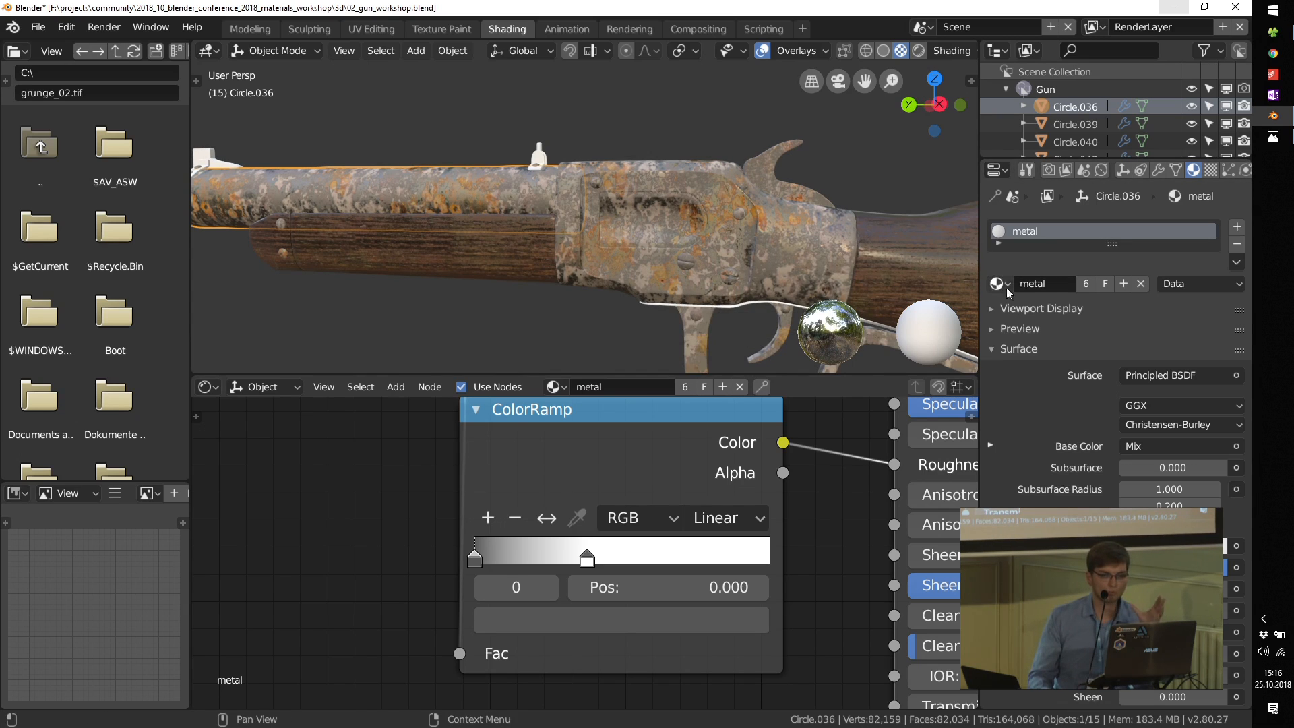
{"action": "left_click_drag", "start_coordinate": [996, 287], "coordinate": [751, 302]}
{"action": "middle_click_drag", "start_coordinate": [751, 302], "coordinate": [764, 344]}
{"action": "left_click_drag", "start_coordinate": [999, 287], "coordinate": [789, 272]}
Step: Assign the metal material to the butt plate, front sight and its base, muzzle ring and rear sight
{"action": "scroll", "coordinate": [869, 249], "scroll_direction": "down", "scroll_amount": 5}
{"action": "scroll", "coordinate": [869, 252], "scroll_direction": "up", "scroll_amount": 4}
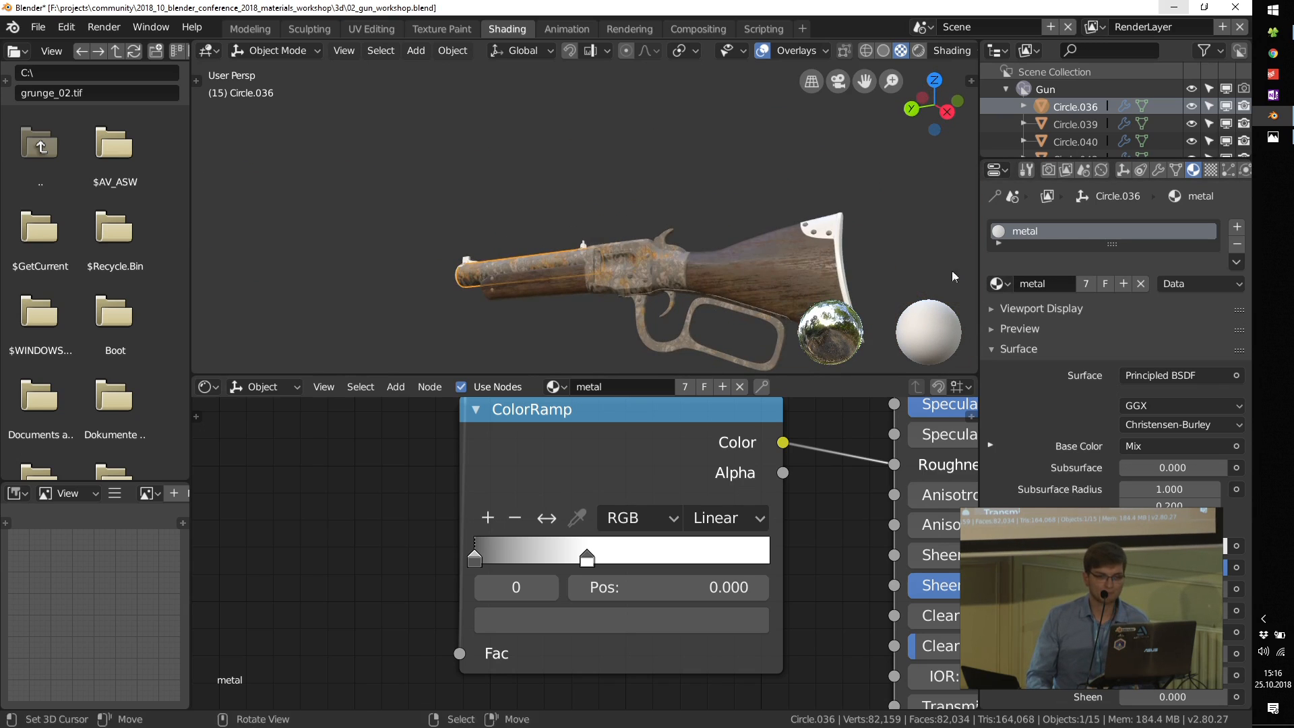
{"action": "left_click_drag", "start_coordinate": [998, 283], "coordinate": [841, 220]}
{"action": "middle_click_drag", "start_coordinate": [491, 258], "coordinate": [478, 257]}
{"action": "left_click_drag", "start_coordinate": [1009, 289], "coordinate": [438, 243]}
{"action": "left_click_drag", "start_coordinate": [996, 285], "coordinate": [483, 265]}
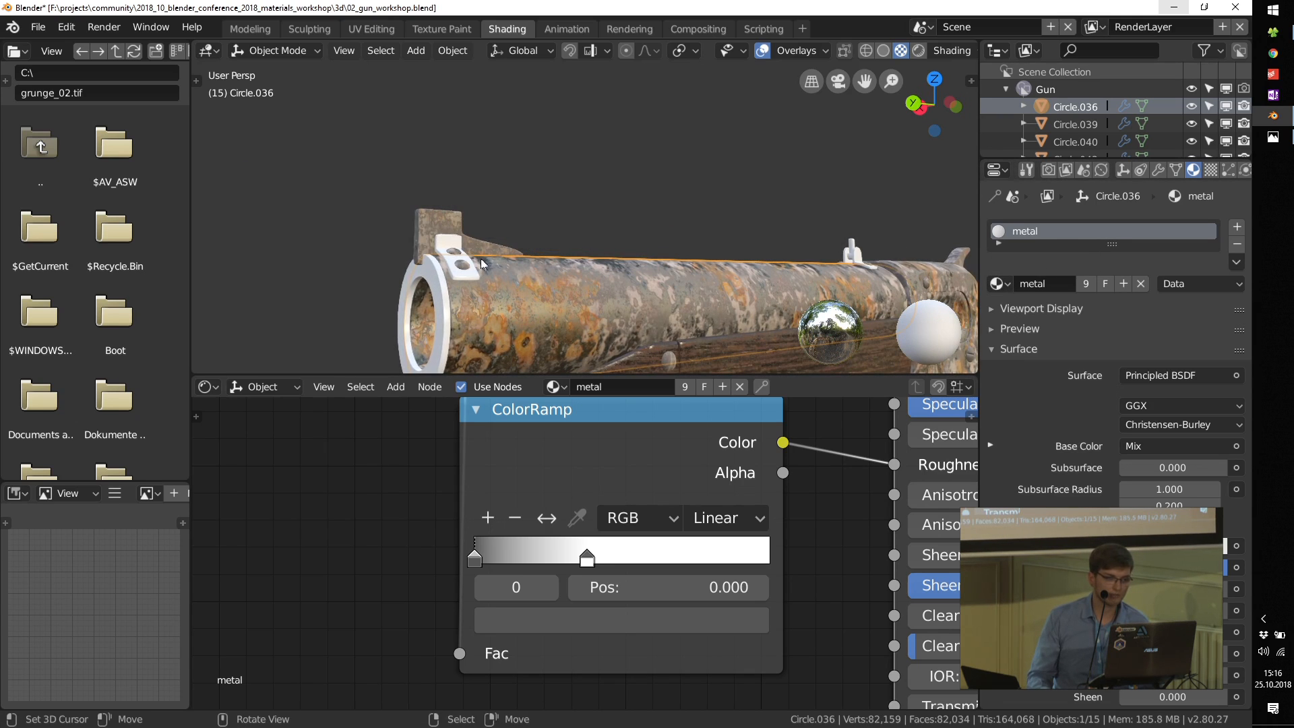
{"action": "left_click_drag", "start_coordinate": [1001, 290], "coordinate": [459, 256]}
{"action": "left_click_drag", "start_coordinate": [978, 284], "coordinate": [417, 276]}
{"action": "middle_click_drag", "start_coordinate": [633, 285], "coordinate": [768, 278]}
{"action": "left_click_drag", "start_coordinate": [1024, 276], "coordinate": [725, 240]}
{"action": "scroll", "coordinate": [725, 232], "scroll_direction": "down", "scroll_amount": 4}
{"action": "middle_click_drag", "start_coordinate": [725, 231], "coordinate": [595, 297]}
Step: Move the Material Output and Principled BSDF nodes farther away from the Mix and ColorRamp nodes to make room
{"action": "scroll", "coordinate": [620, 492], "scroll_direction": "down", "scroll_amount": 7}
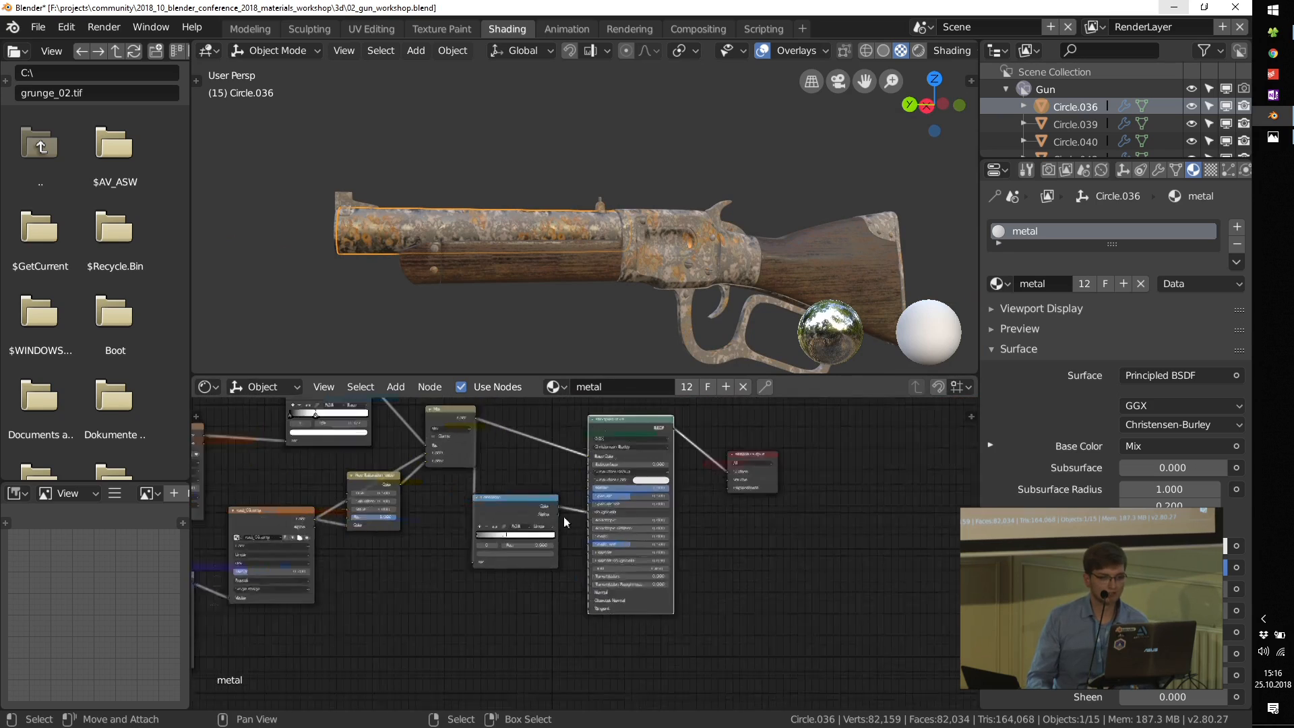
{"action": "left_click_drag", "start_coordinate": [661, 507], "coordinate": [816, 450]}
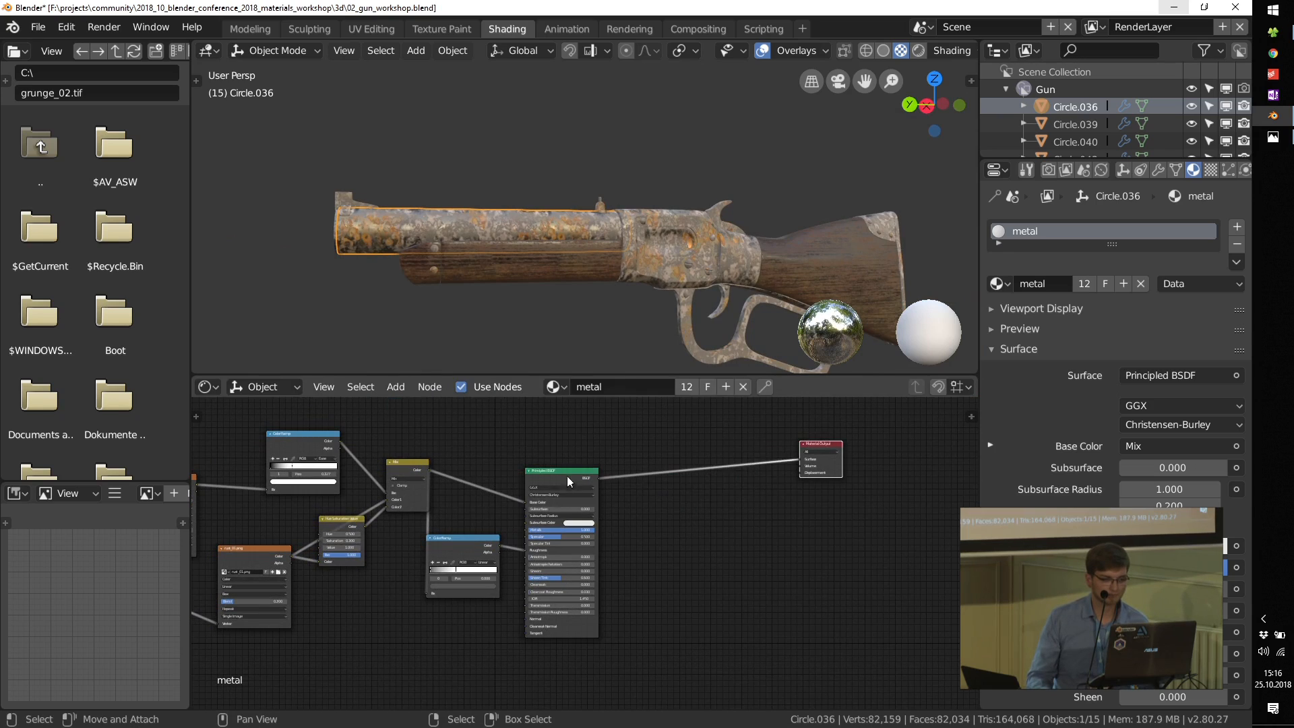
{"action": "left_click_drag", "start_coordinate": [567, 477], "coordinate": [712, 454]}
Step: Switch to the file explorer's tex folder and bring scratches_01.tif into Blender's node editor as an image texture above the Mix node
{"action": "middle_click_drag", "start_coordinate": [464, 438], "coordinate": [603, 531]}
{"action": "left_click", "coordinate": [1272, 33]}
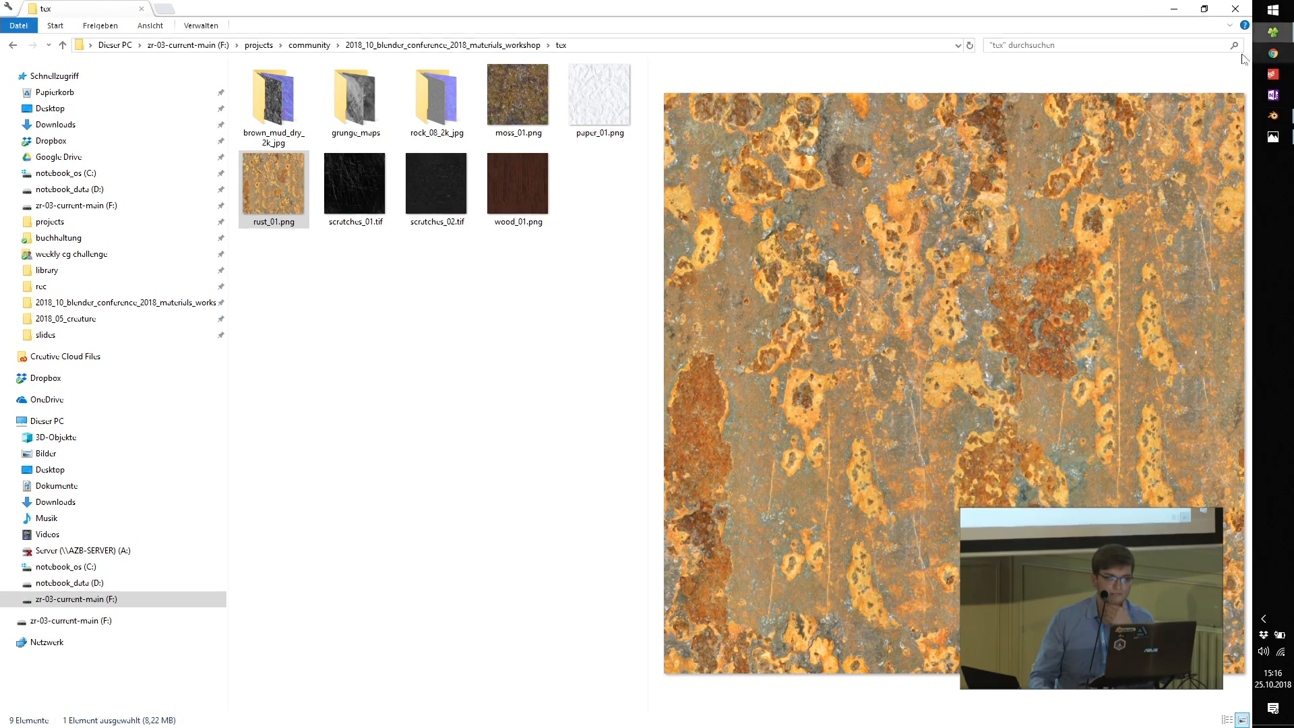
{"action": "left_click", "coordinate": [349, 187]}
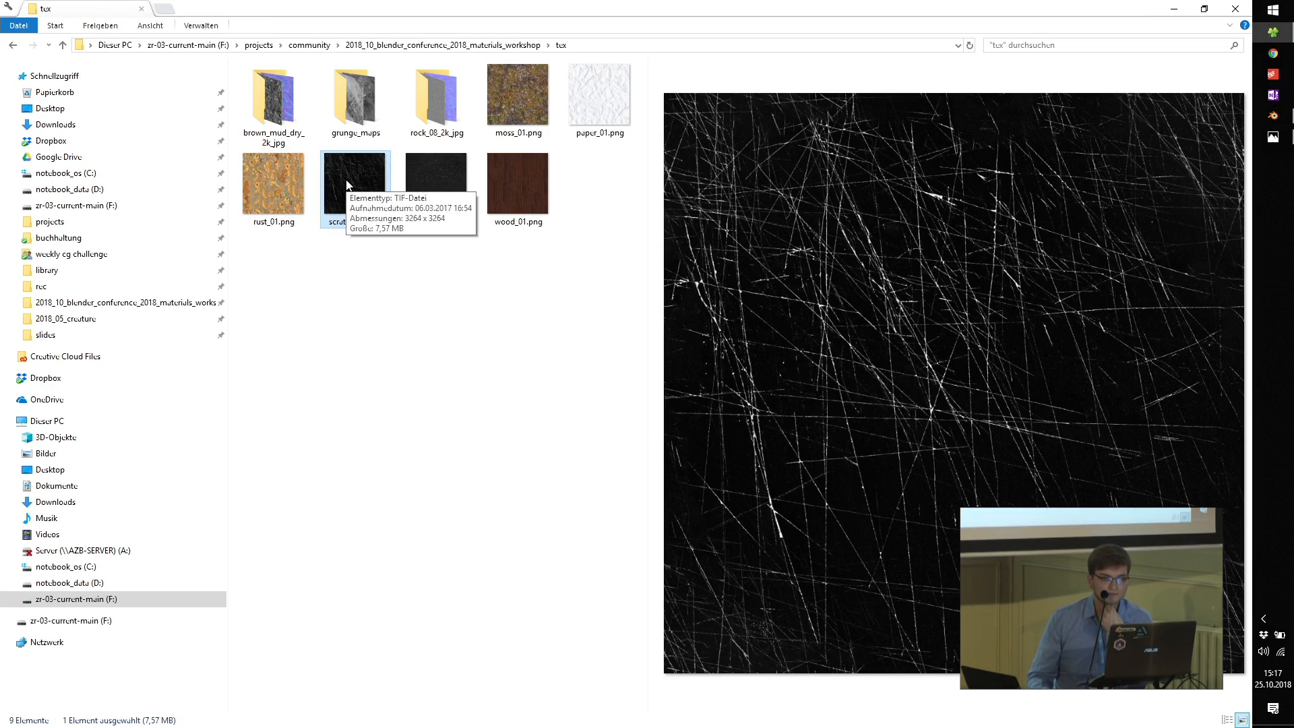
{"action": "left_click_drag", "start_coordinate": [339, 187], "coordinate": [614, 463]}
Step: Set the scratches_01.tif texture node to Box projection with a Blend of 0.2
{"action": "scroll", "coordinate": [648, 607], "scroll_direction": "up", "scroll_amount": 5}
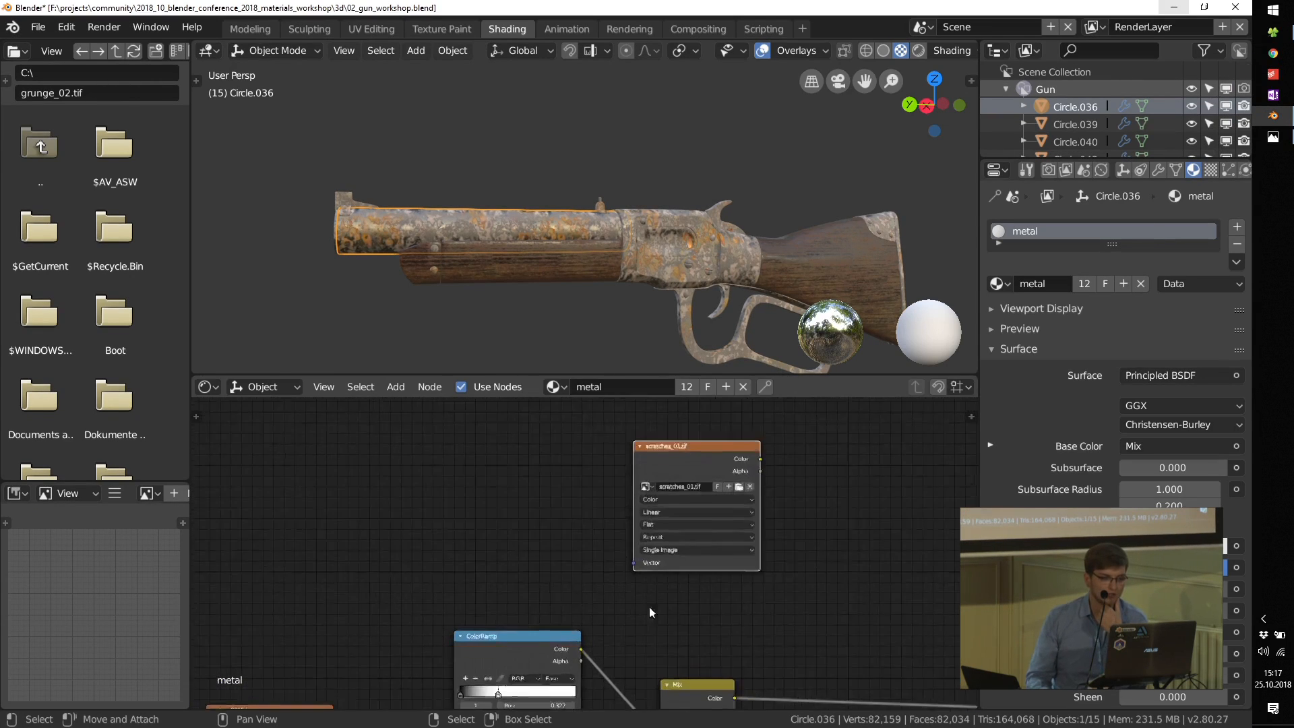
{"action": "left_click", "coordinate": [671, 533]}
{"action": "left_click", "coordinate": [647, 547]}
{"action": "left_click", "coordinate": [666, 506]}
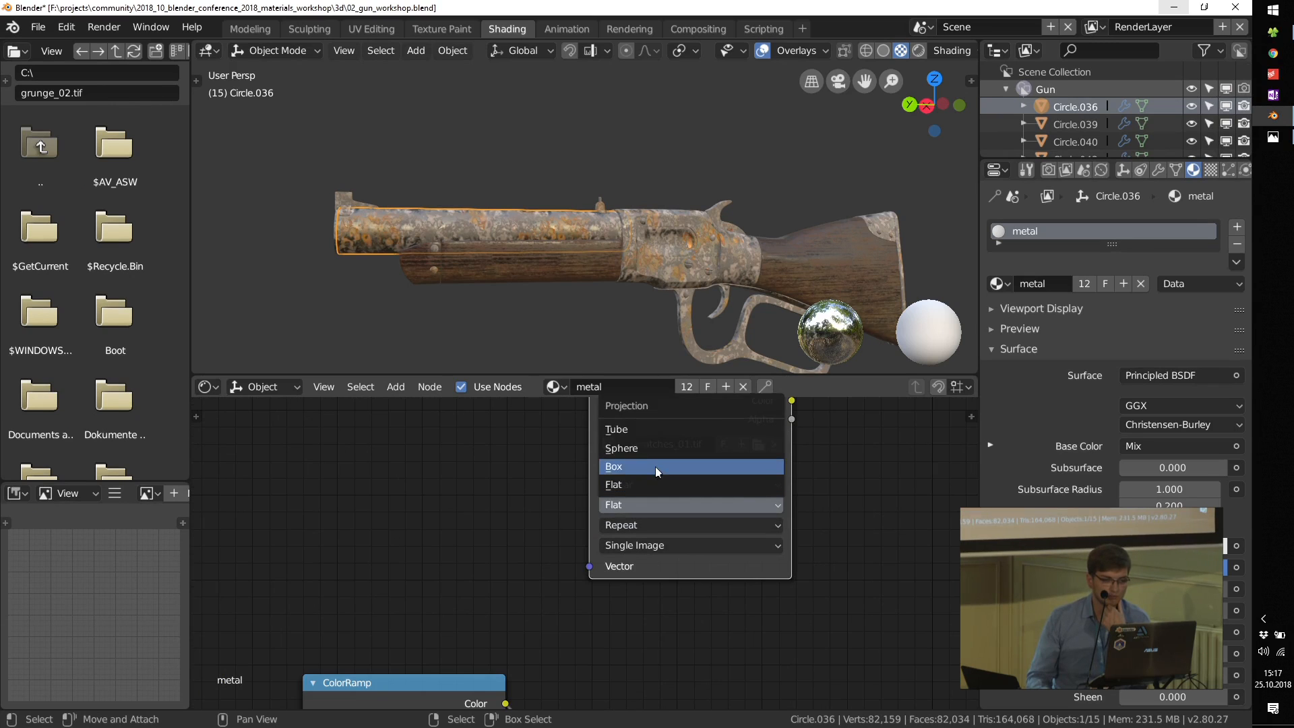
{"action": "left_click", "coordinate": [655, 467]}
{"action": "left_click", "coordinate": [647, 524]}
{"action": "type", "text": "02"}
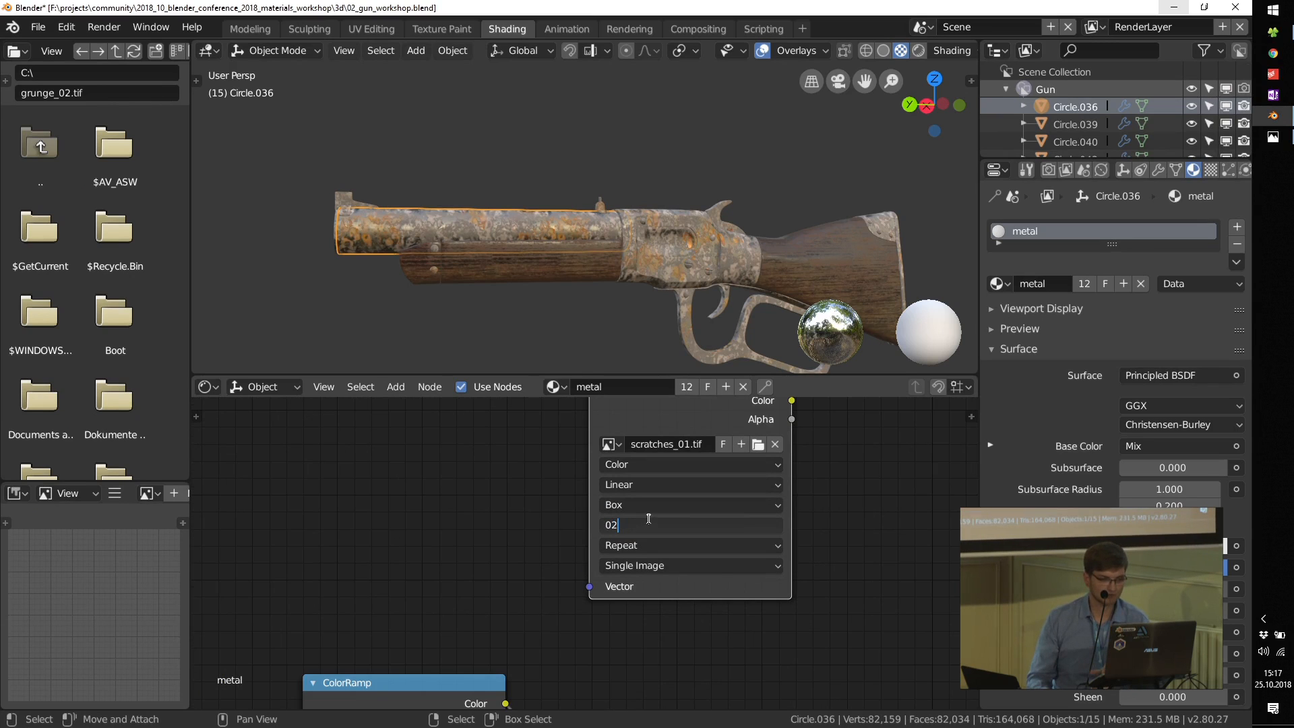
{"action": "type", "text": ".2"}
{"action": "key", "text": "Return"}
Step: Link the Mapping node's Vector output to the scratches_01.tif texture's Vector input
{"action": "scroll", "coordinate": [576, 517], "scroll_direction": "down", "scroll_amount": 5}
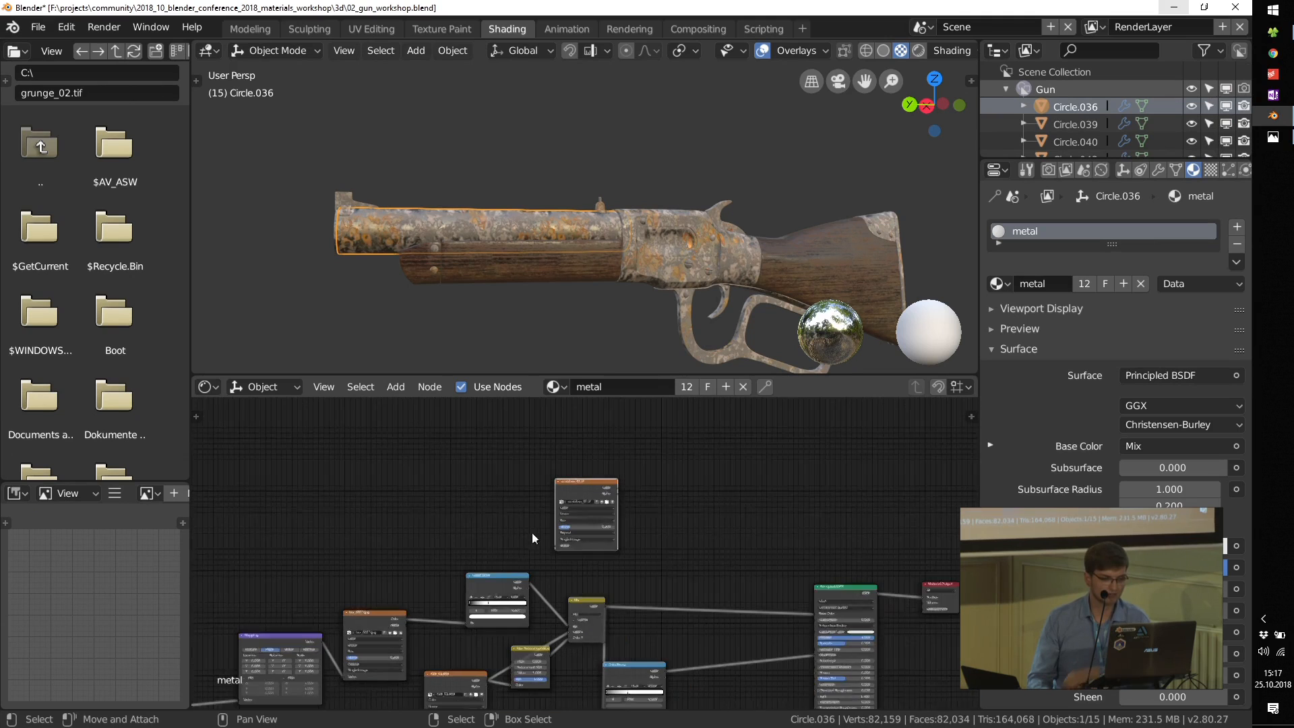
{"action": "left_click_drag", "start_coordinate": [301, 649], "coordinate": [576, 536]}
{"action": "middle_click_drag", "start_coordinate": [709, 540], "coordinate": [529, 501]}
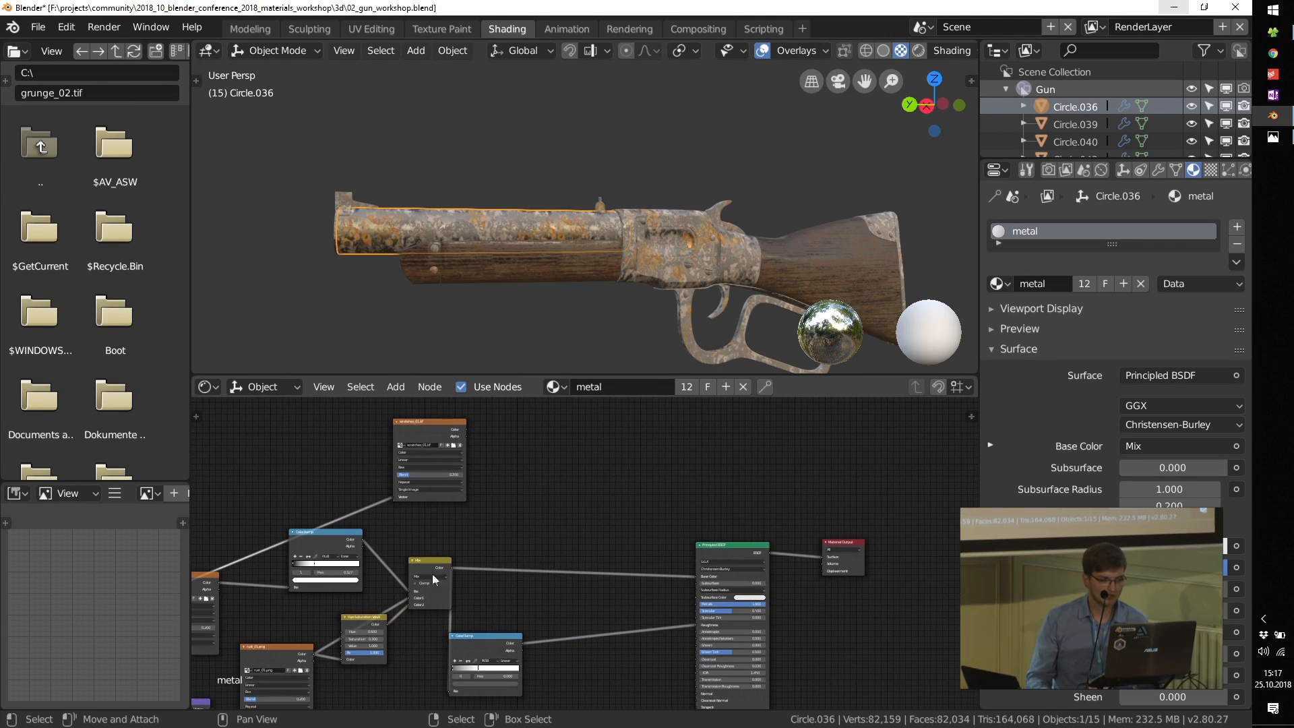
Step: Duplicate the Mix node, feeding the copy's Color2 from the original Mix and its Fac from the scratches_01.tif Color
{"action": "key", "text": "shift+d"}
{"action": "left_click", "coordinate": [564, 462]}
{"action": "scroll", "coordinate": [501, 452], "scroll_direction": "up", "scroll_amount": 2}
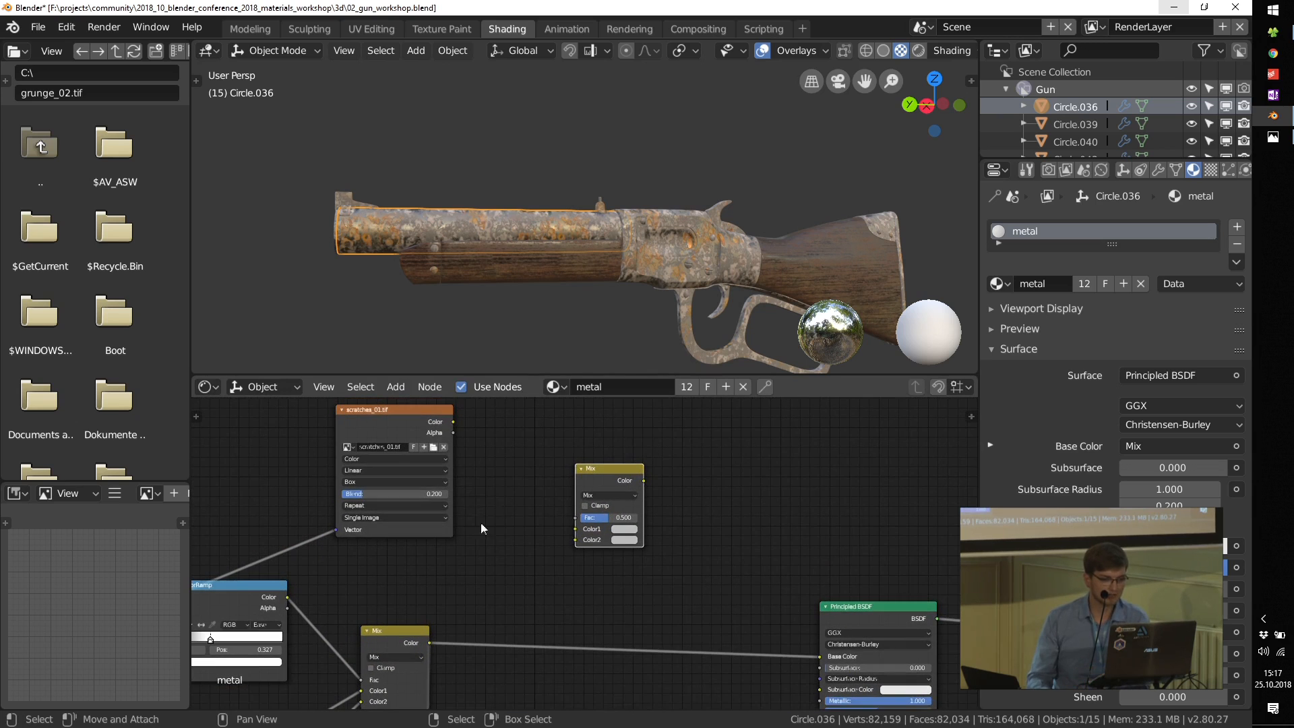
{"action": "left_click_drag", "start_coordinate": [429, 642], "coordinate": [578, 547]}
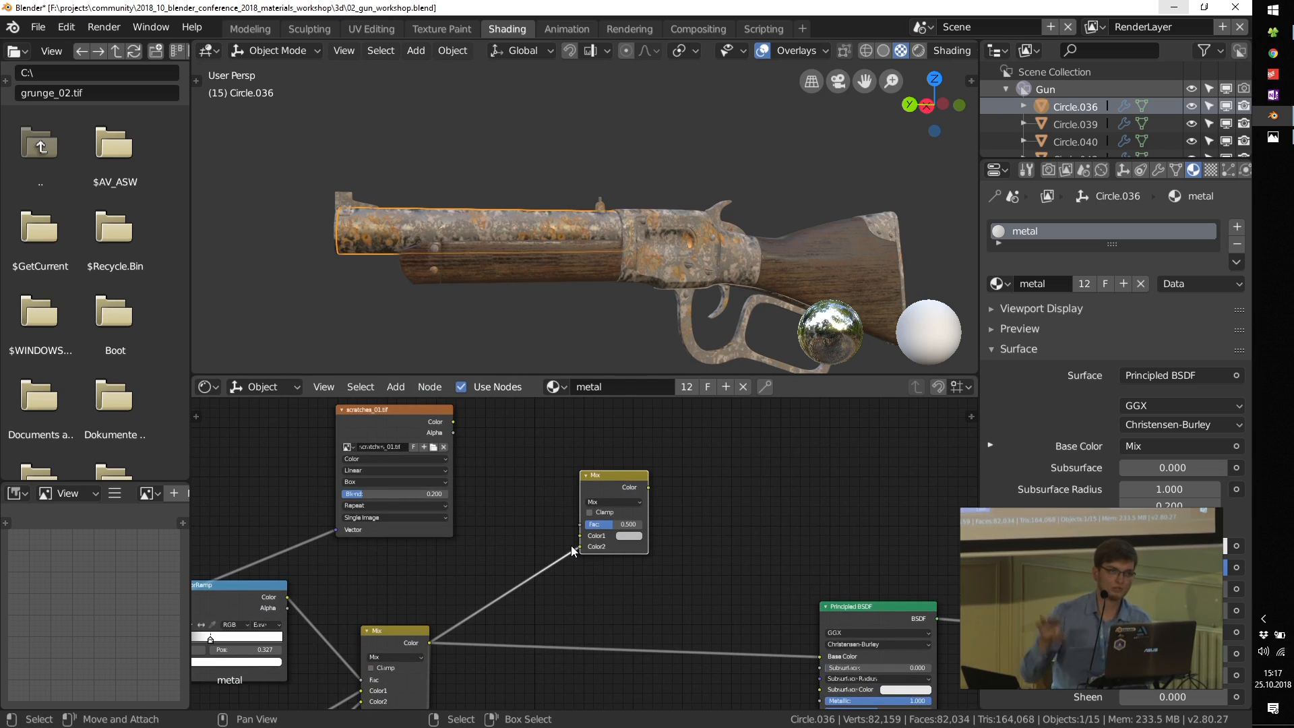
{"action": "scroll", "coordinate": [576, 545], "scroll_direction": "up", "scroll_amount": 1}
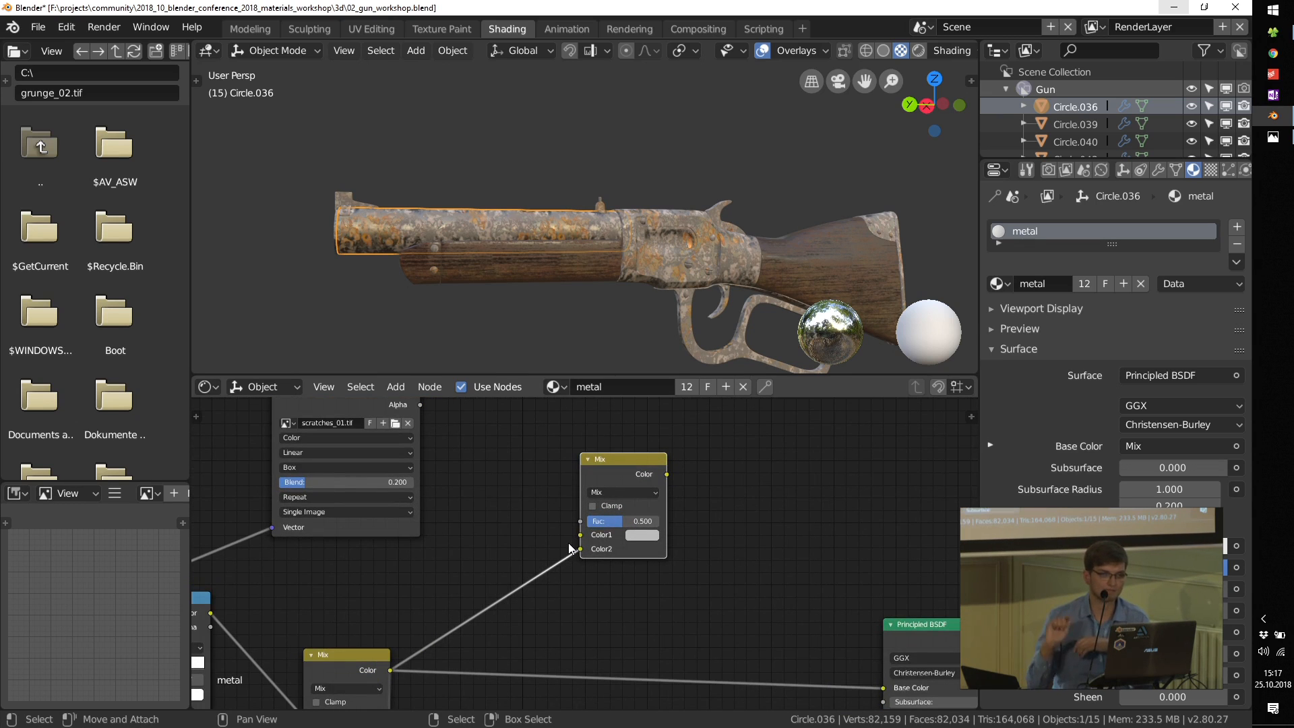
{"action": "scroll", "coordinate": [481, 518], "scroll_direction": "up", "scroll_amount": 2}
{"action": "middle_click_drag", "start_coordinate": [480, 516], "coordinate": [482, 606]}
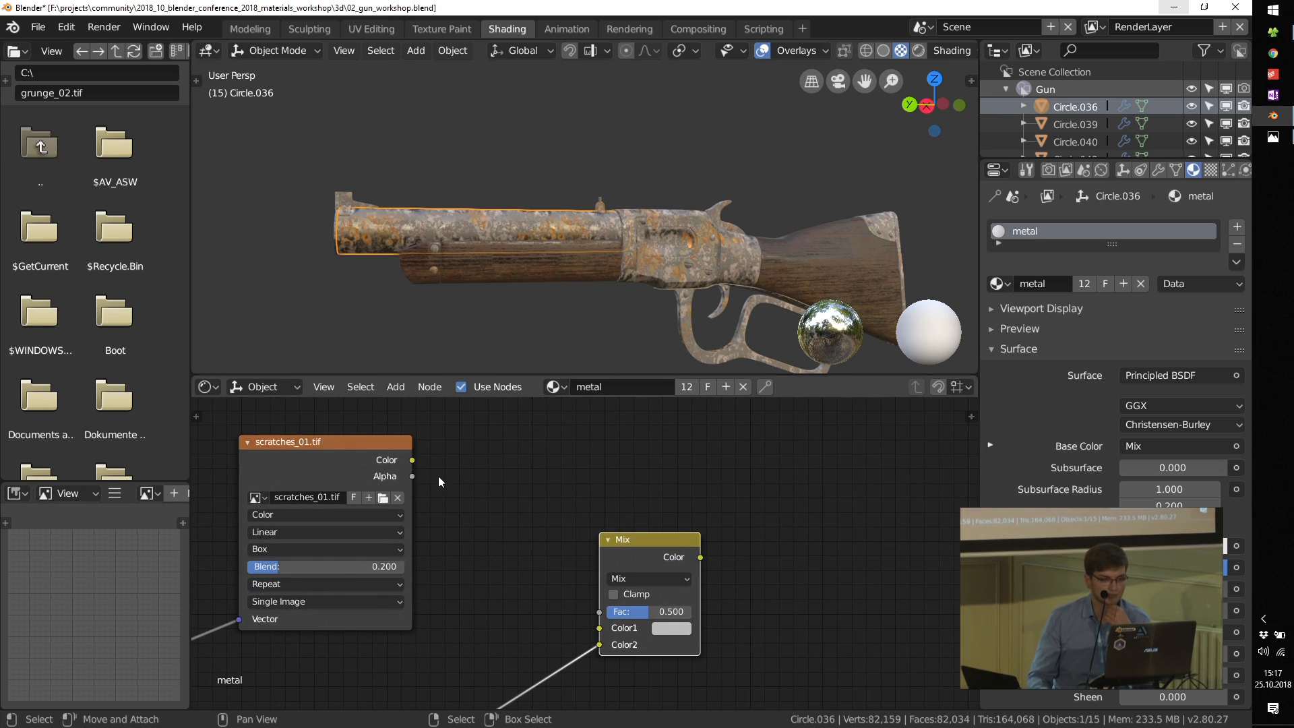
{"action": "left_click_drag", "start_coordinate": [419, 460], "coordinate": [599, 611]}
Step: Preview the duplicated Mix node on the gun and move its incoming rust link from Color2 to Color1
{"action": "left_click", "coordinate": [635, 539], "text": "ctrl+shift"}
{"action": "middle_click_drag", "start_coordinate": [614, 614], "coordinate": [632, 589]}
{"action": "scroll", "coordinate": [525, 244], "scroll_direction": "up", "scroll_amount": 4}
{"action": "middle_click_drag", "start_coordinate": [548, 226], "coordinate": [561, 217]}
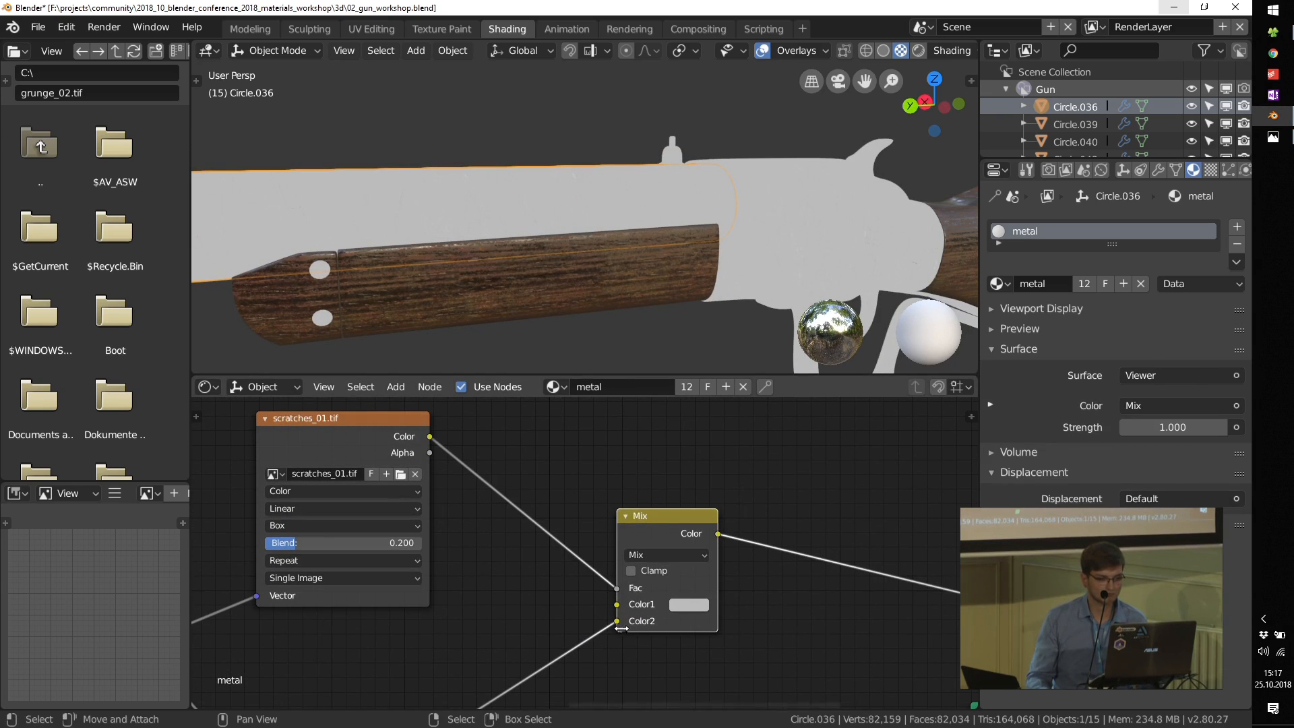
{"action": "left_click_drag", "start_coordinate": [617, 621], "coordinate": [617, 604]}
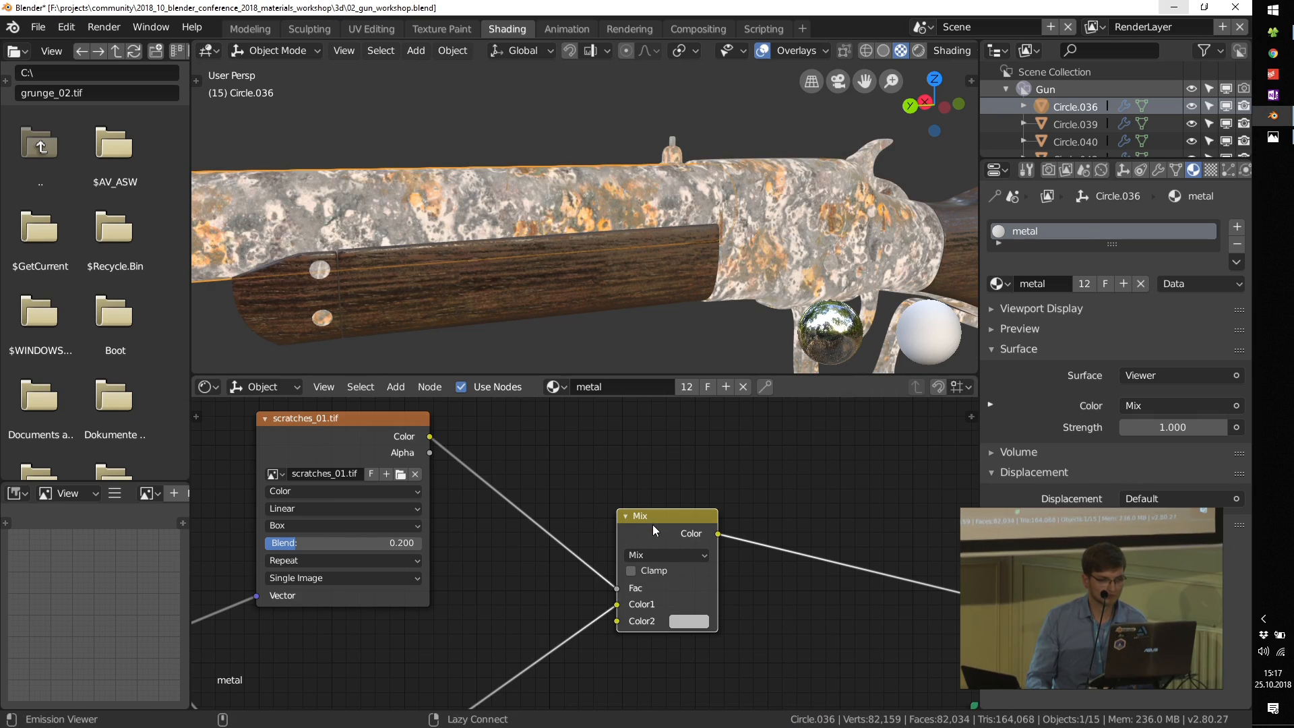
Step: Preview the scratches_01.tif texture, then the scratch Mix node, and examine the barrel up close for scratches
{"action": "scroll", "coordinate": [594, 135], "scroll_direction": "up", "scroll_amount": 4}
{"action": "left_click", "coordinate": [343, 439], "text": "ctrl+shift"}
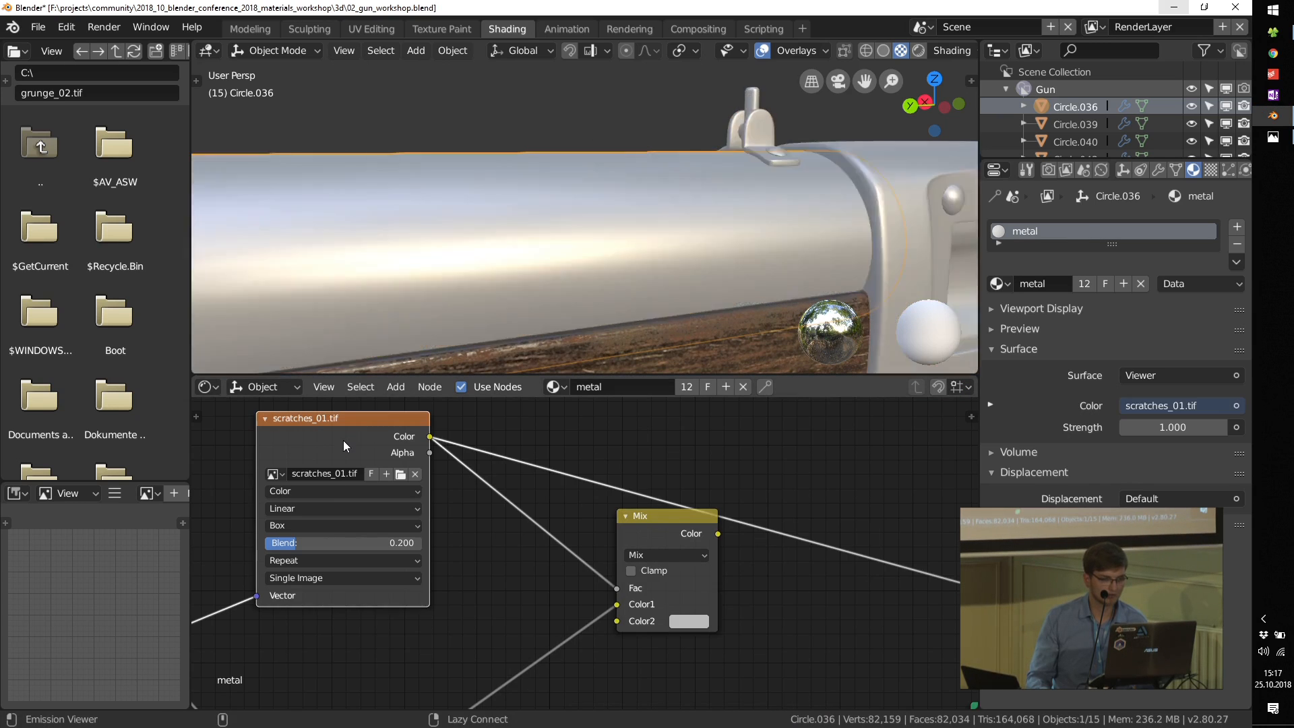
{"action": "left_click", "coordinate": [641, 520], "text": "ctrl+shift"}
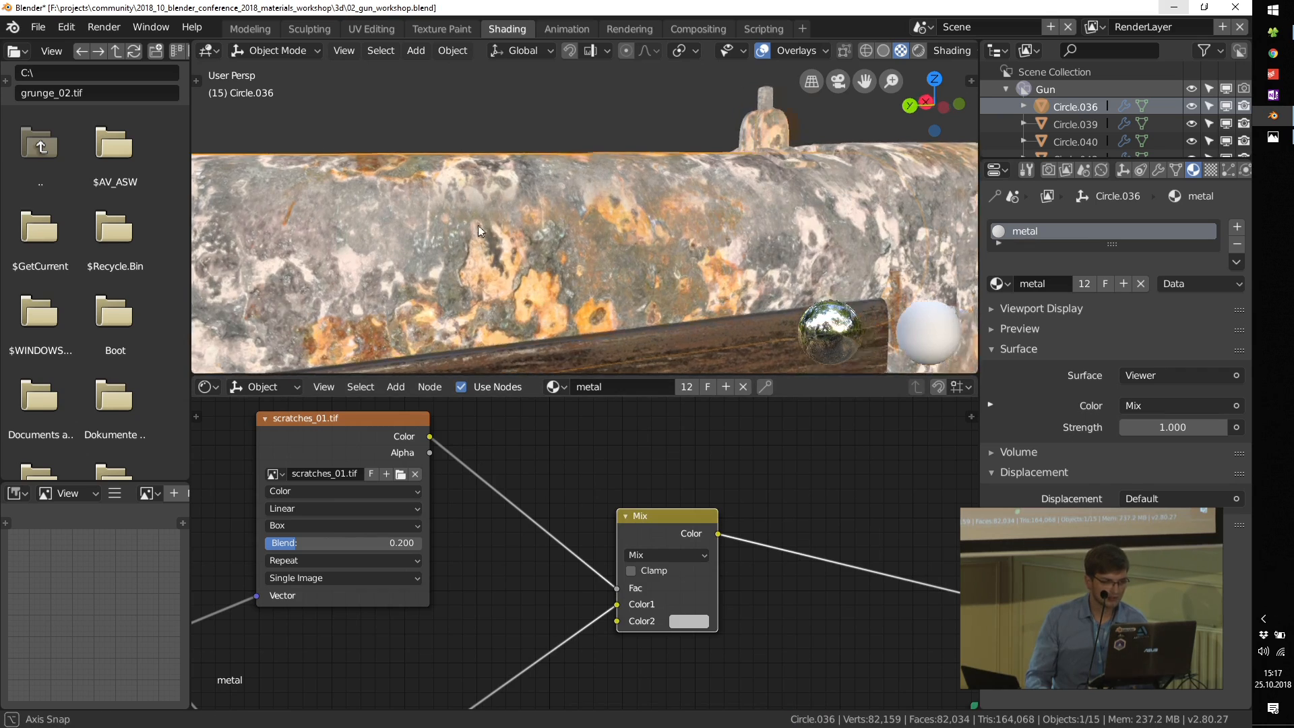
{"action": "scroll", "coordinate": [485, 249], "scroll_direction": "up", "scroll_amount": 4}
{"action": "scroll", "coordinate": [486, 269], "scroll_direction": "down", "scroll_amount": 2}
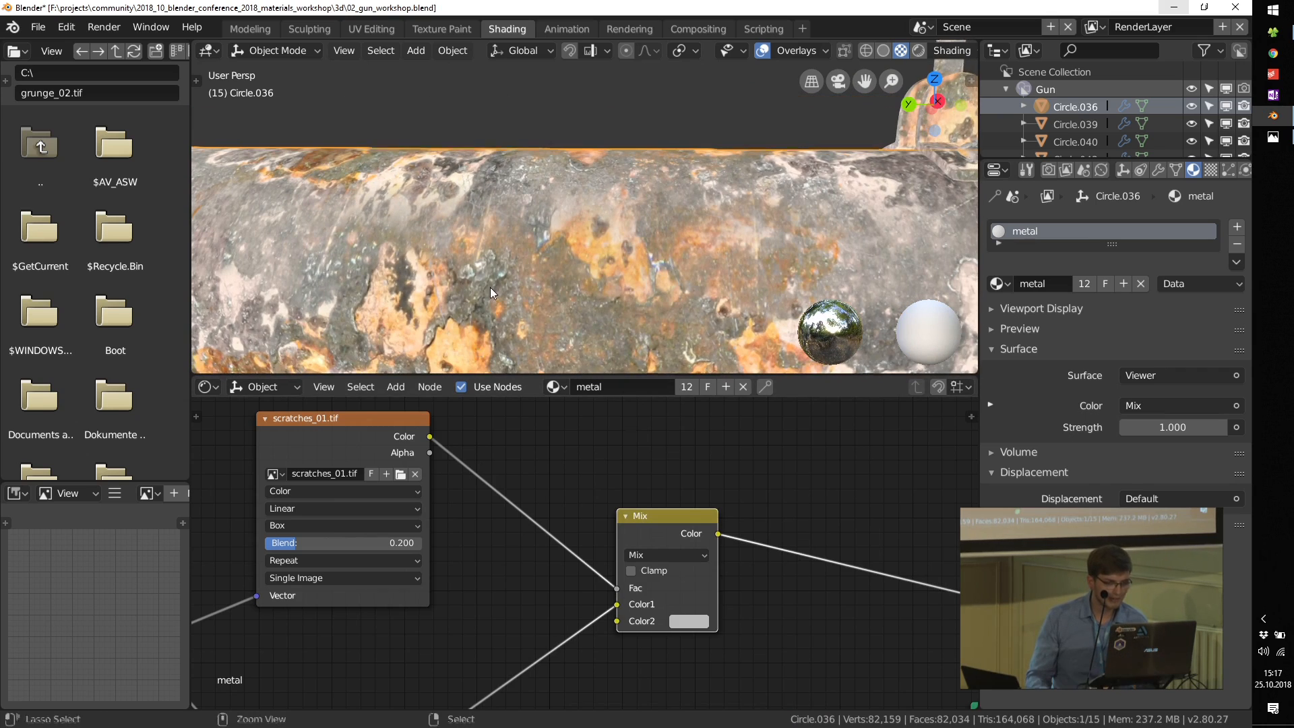
Step: Set the scratch Mix node's Color2 to white and inspect the scratches on the barrel
{"action": "scroll", "coordinate": [414, 519], "scroll_direction": "up", "scroll_amount": 2}
{"action": "left_click", "coordinate": [775, 589]}
{"action": "left_click_drag", "start_coordinate": [918, 347], "coordinate": [922, 308]}
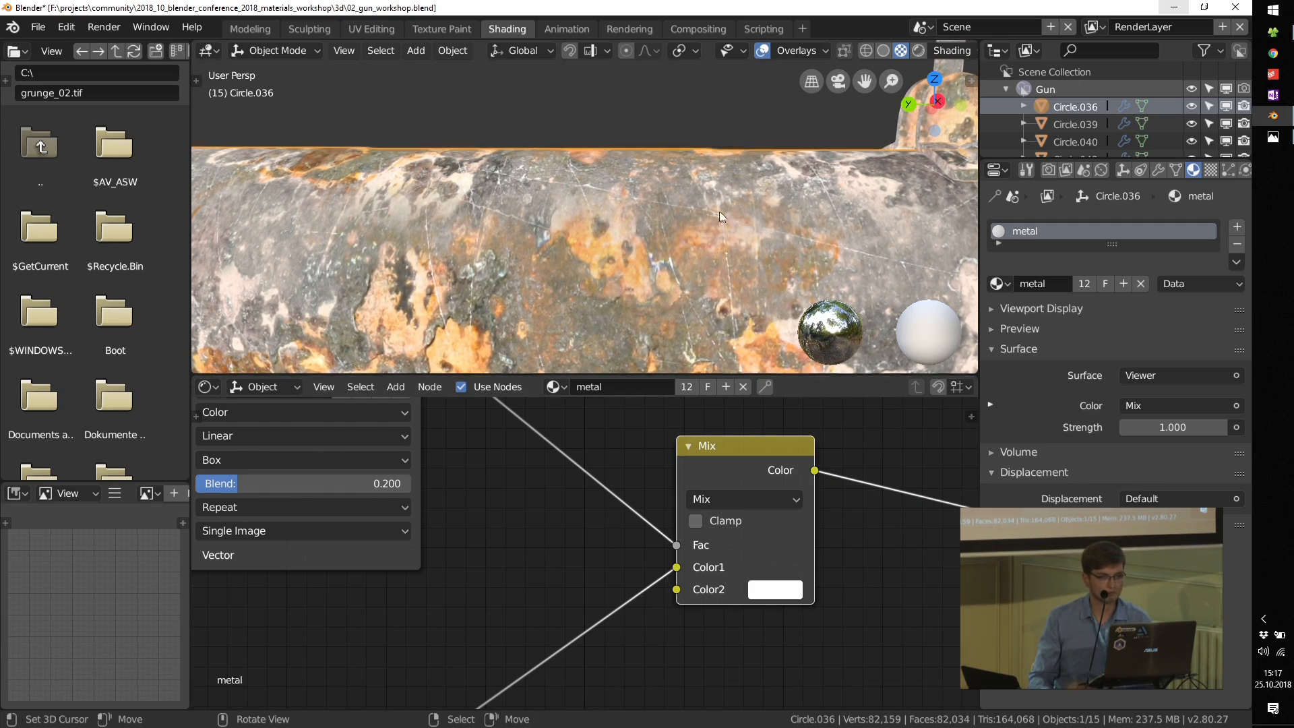
{"action": "scroll", "coordinate": [718, 211], "scroll_direction": "down", "scroll_amount": 2}
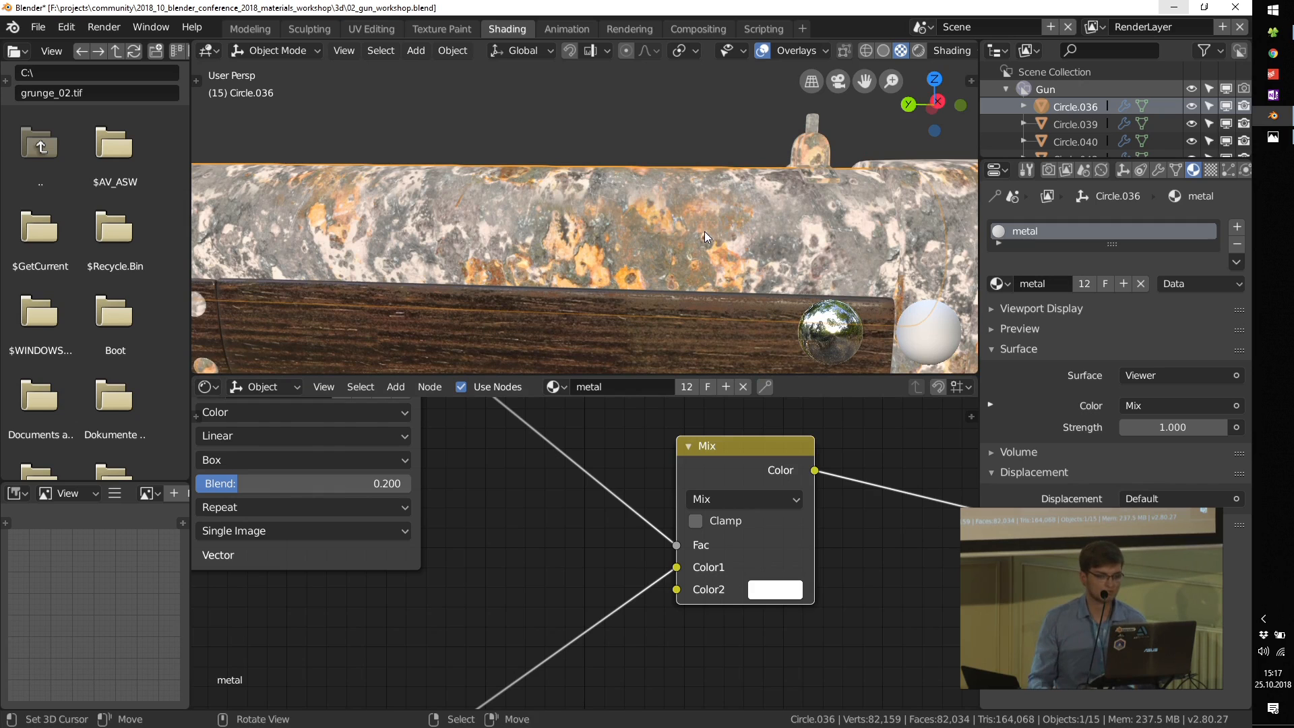
Step: Link the scratch Mix node's Color to the Principled BSDF's Base Color and show the Principled BSDF on the gun
{"action": "scroll", "coordinate": [639, 517], "scroll_direction": "down", "scroll_amount": 2}
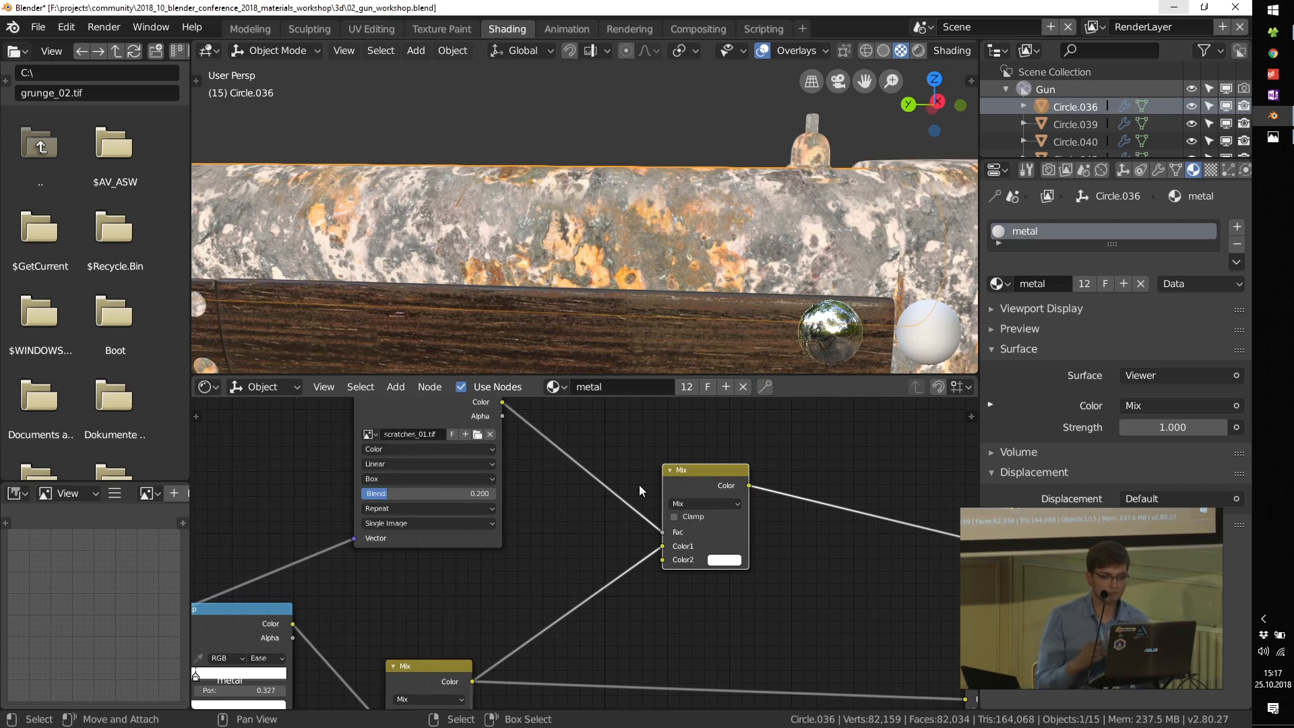
{"action": "scroll", "coordinate": [686, 537], "scroll_direction": "down", "scroll_amount": 2}
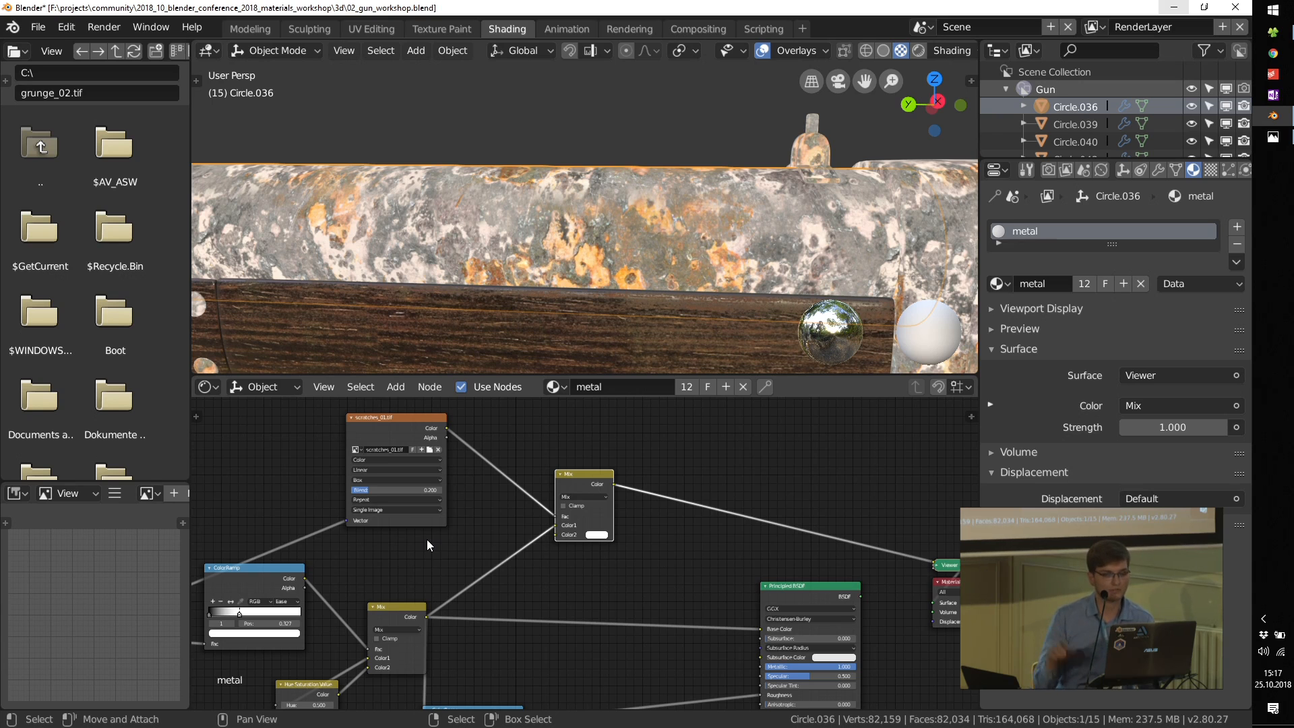
{"action": "middle_click_drag", "start_coordinate": [591, 616], "coordinate": [499, 582]}
{"action": "left_click_drag", "start_coordinate": [521, 450], "coordinate": [591, 551]}
{"action": "left_click_drag", "start_coordinate": [675, 592], "coordinate": [672, 593]}
{"action": "left_click", "coordinate": [702, 556], "text": "ctrl+shift"}
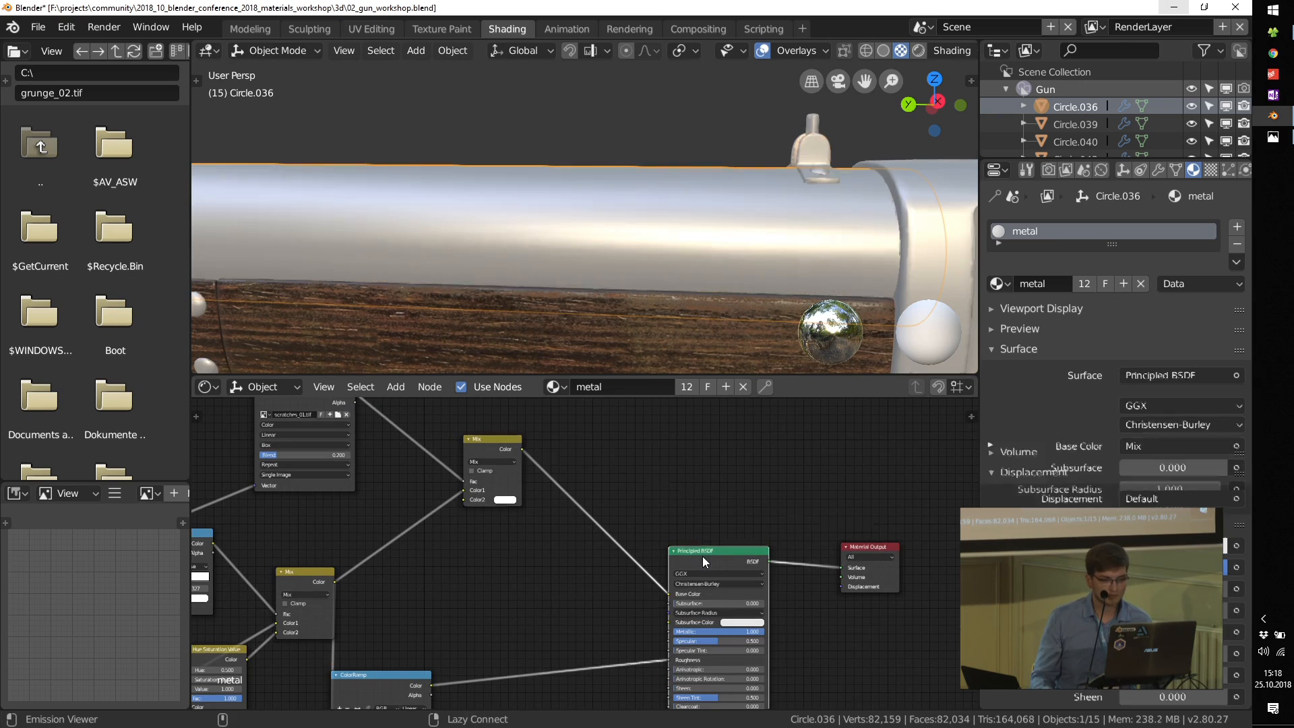
Step: Move the scratch Mix node down beside the first Mix node and the roughness ColorRamp closer to the Principled BSDF
{"action": "middle_click_drag", "start_coordinate": [513, 540], "coordinate": [556, 521]}
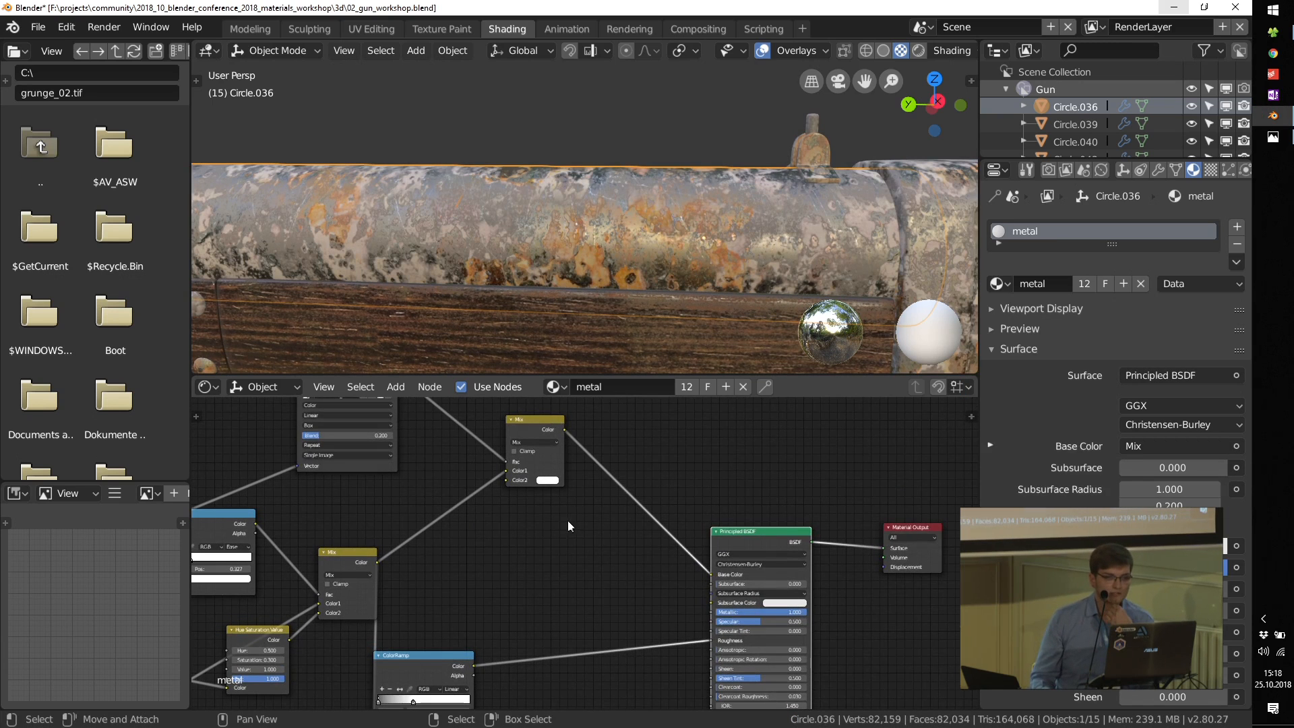
{"action": "scroll", "coordinate": [570, 520], "scroll_direction": "up", "scroll_amount": 1}
{"action": "left_click_drag", "start_coordinate": [547, 413], "coordinate": [499, 535]}
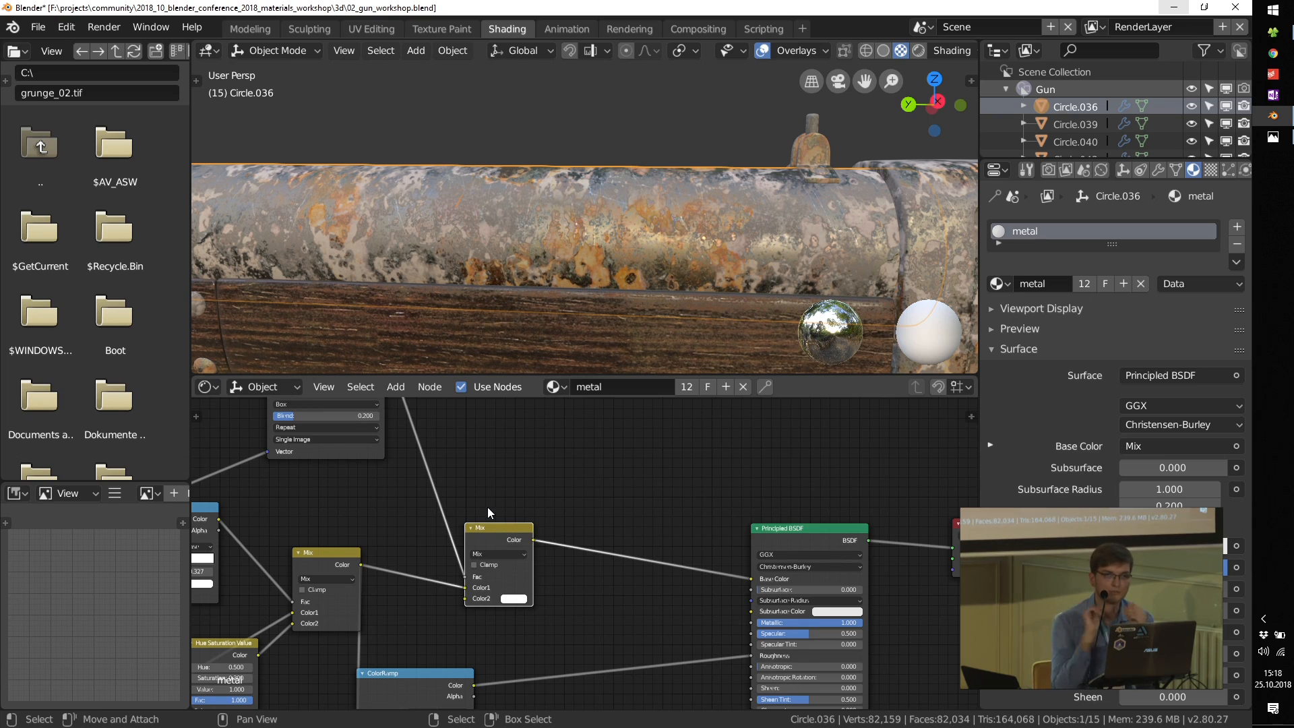
{"action": "scroll", "coordinate": [521, 582], "scroll_direction": "up", "scroll_amount": 2}
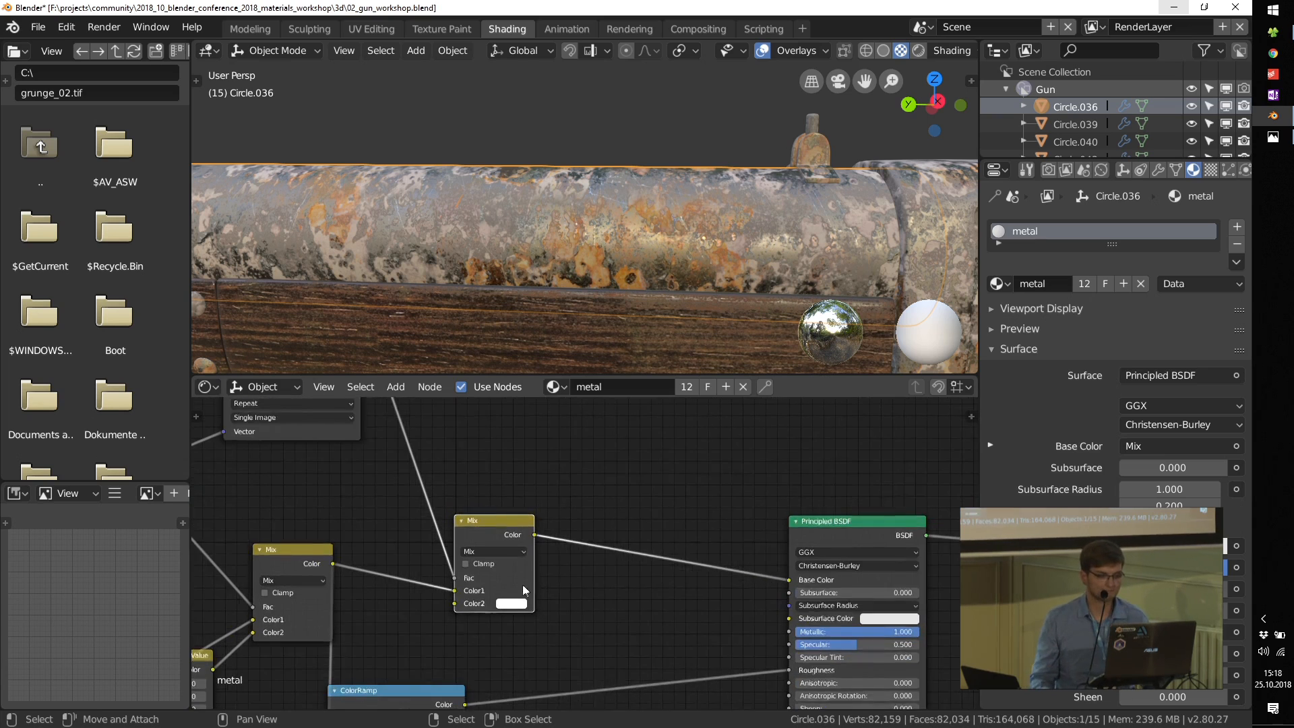
{"action": "middle_click_drag", "start_coordinate": [523, 585], "coordinate": [584, 535]}
{"action": "left_click_drag", "start_coordinate": [472, 650], "coordinate": [725, 588]}
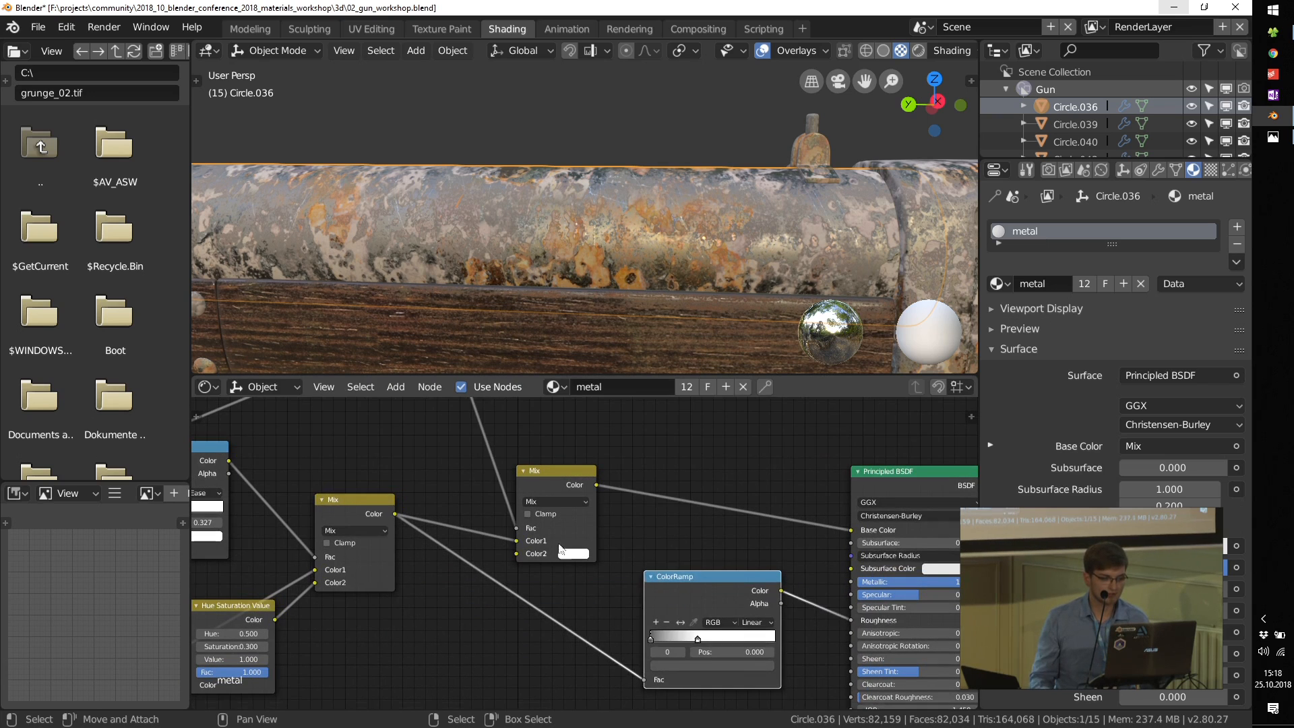
{"action": "middle_click_drag", "start_coordinate": [413, 512], "coordinate": [453, 552]}
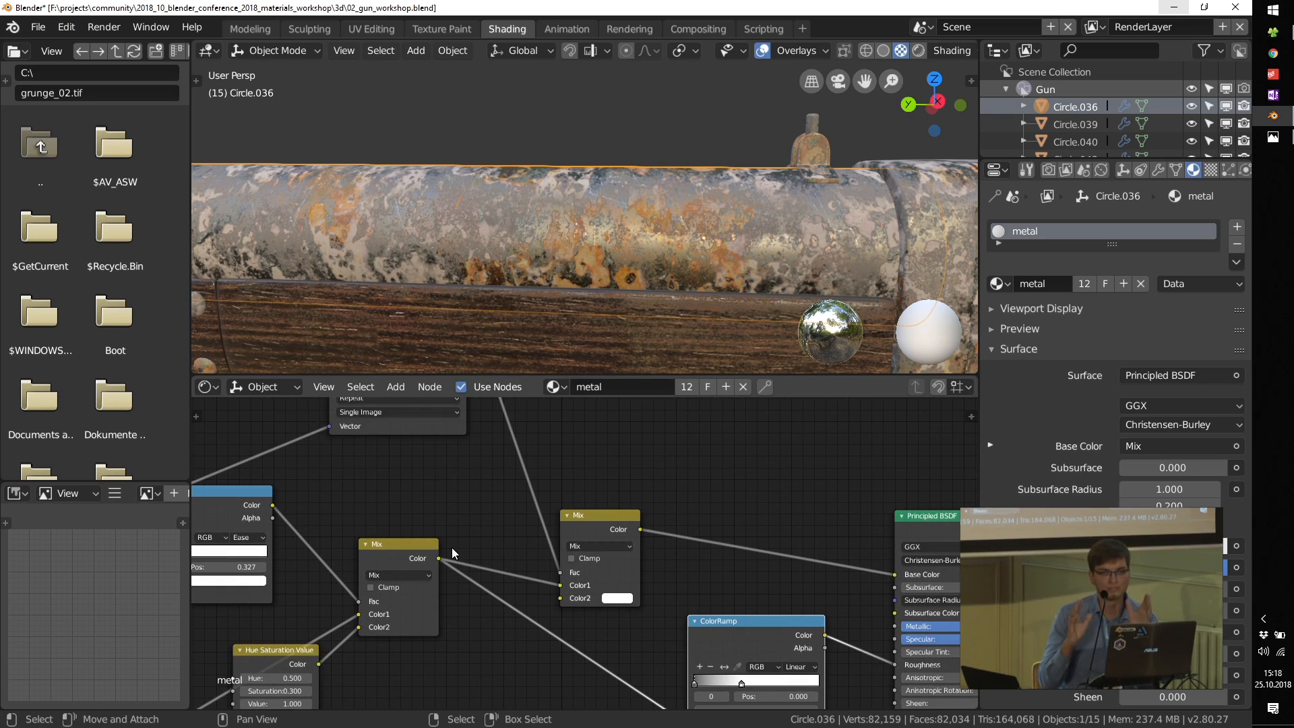
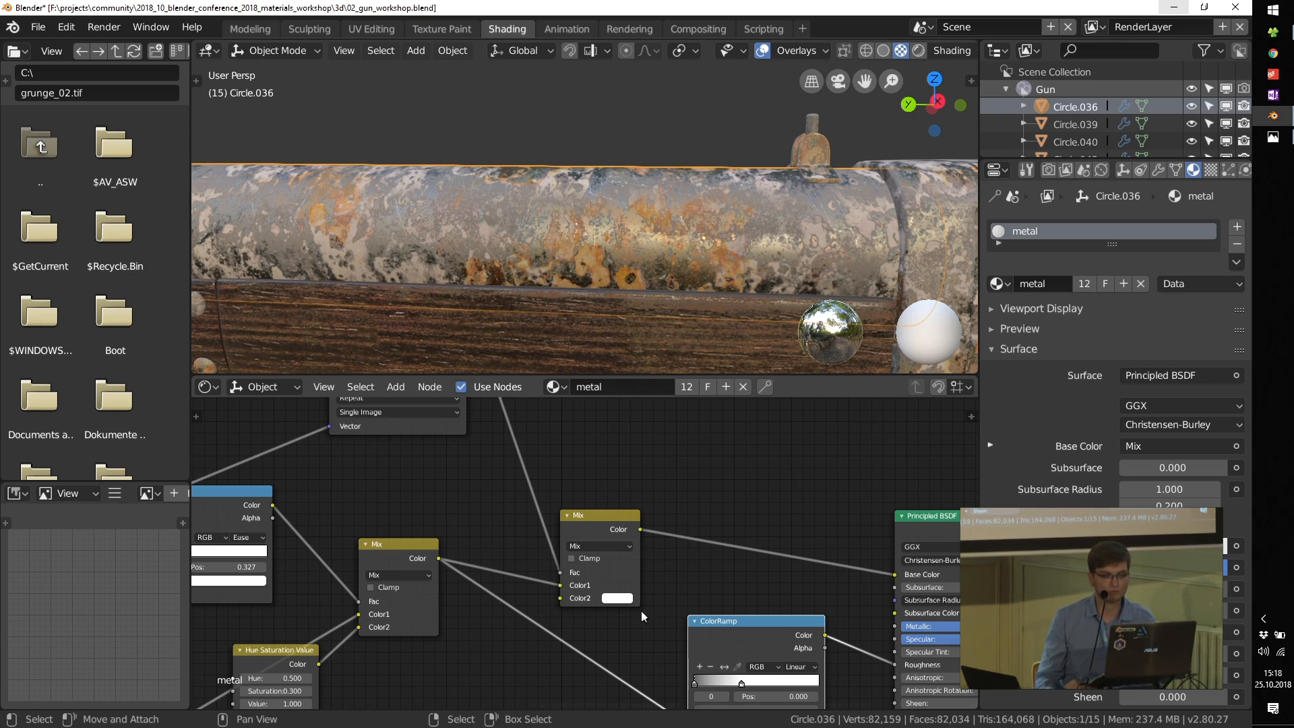
Step: Move the scratch Mix node up beside the scratches_01.tif texture and shift the roughness ColorRamp slightly toward the Principled BSDF
{"action": "scroll", "coordinate": [637, 600], "scroll_direction": "down", "scroll_amount": 1}
{"action": "scroll", "coordinate": [607, 565], "scroll_direction": "down", "scroll_amount": 3}
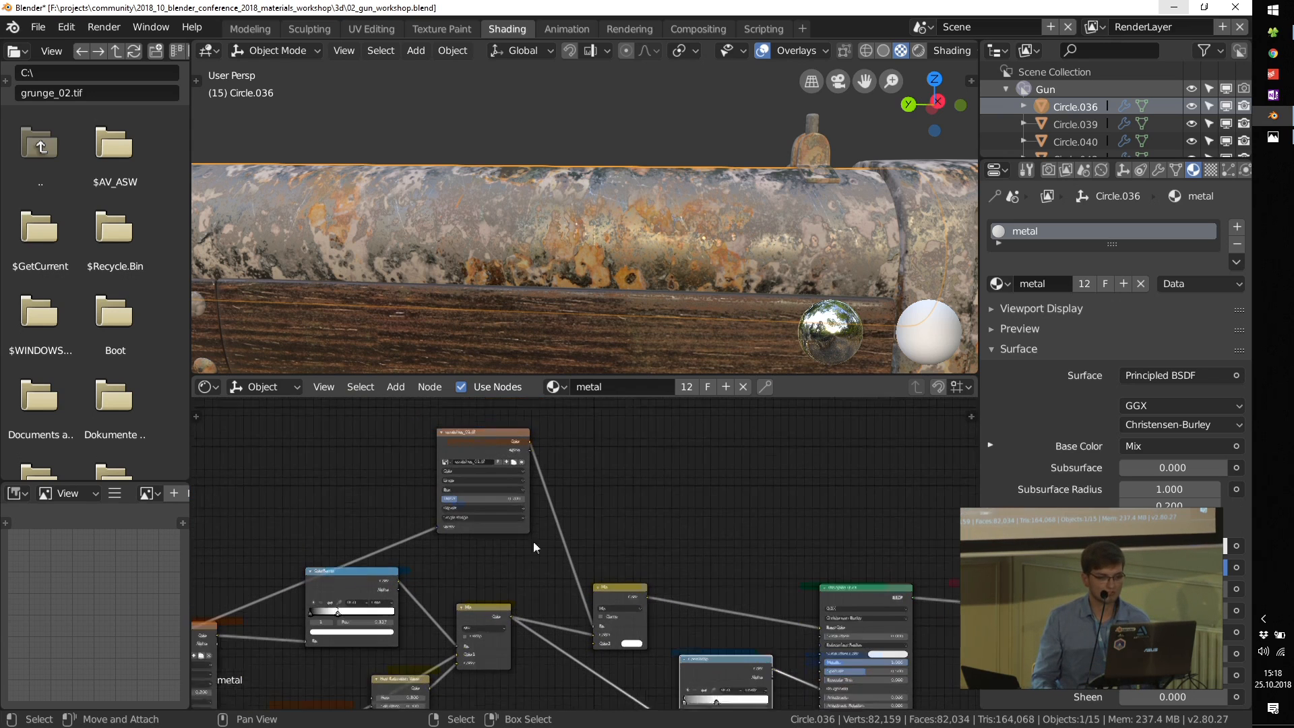
{"action": "left_click_drag", "start_coordinate": [612, 600], "coordinate": [647, 476]}
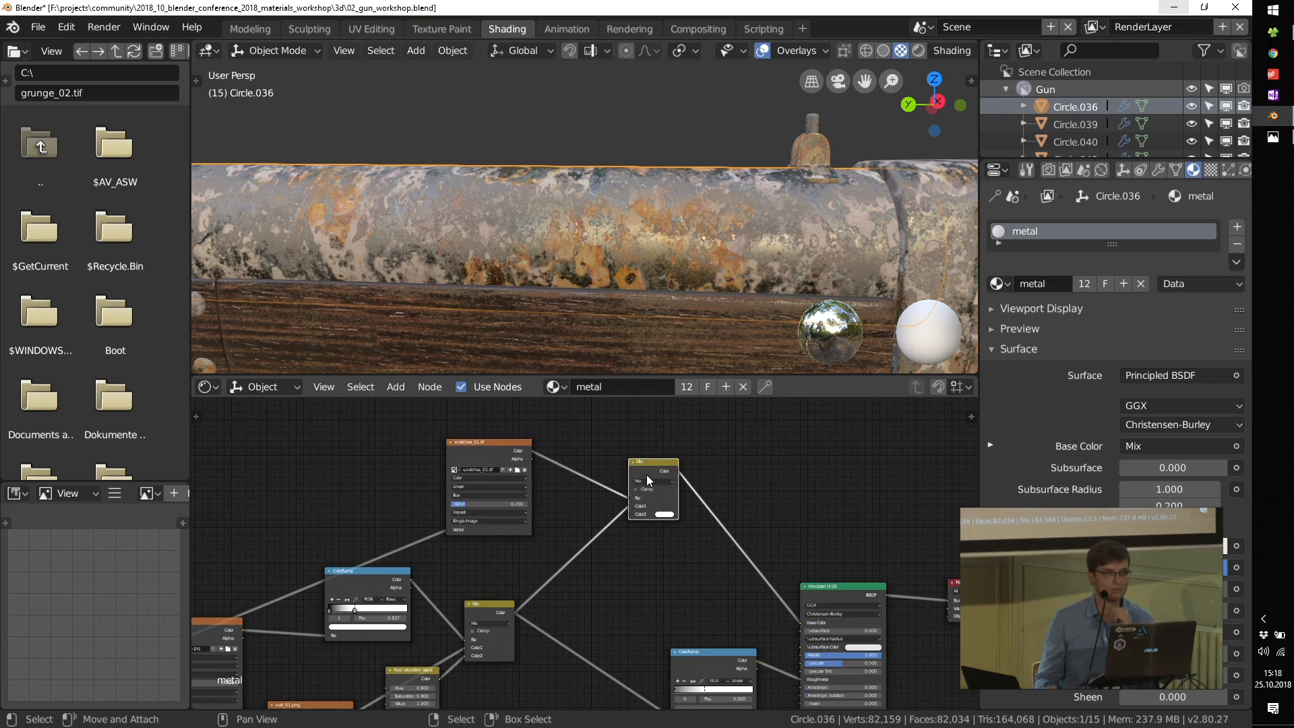
{"action": "left_click_drag", "start_coordinate": [686, 657], "coordinate": [698, 645]}
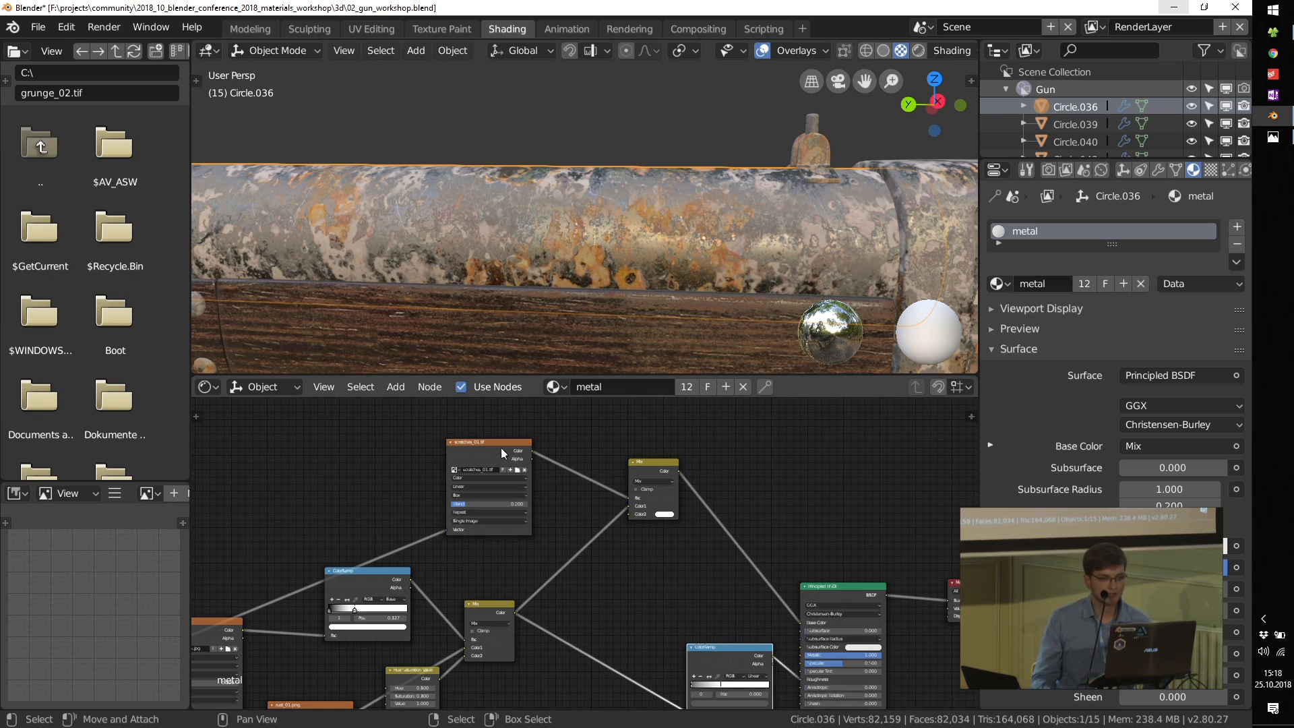
Step: Preview the scratches_01.tif texture, then link its Color to the Principled BSDF's Roughness and show the Principled BSDF on the gun
{"action": "left_click", "coordinate": [480, 440], "text": "ctrl+shift"}
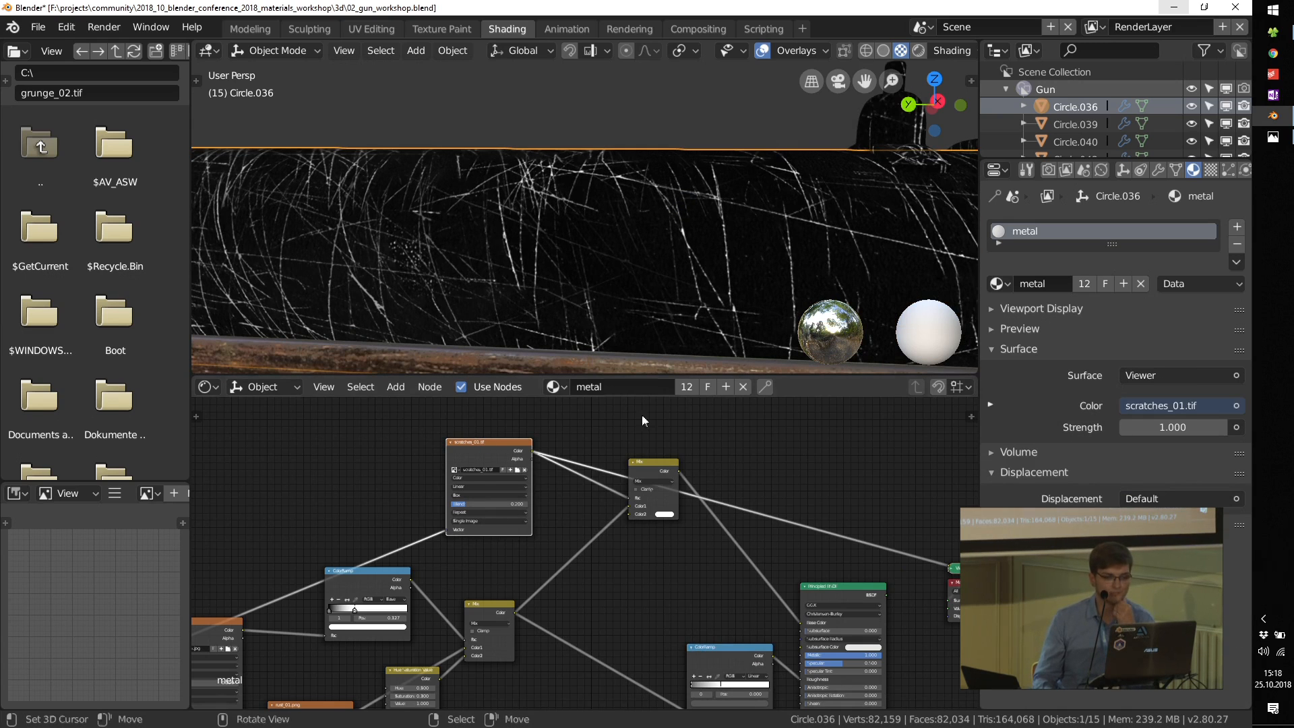
{"action": "middle_click_drag", "start_coordinate": [506, 451], "coordinate": [469, 426]}
{"action": "left_click_drag", "start_coordinate": [493, 432], "coordinate": [761, 656]}
{"action": "left_click", "coordinate": [797, 567], "text": "ctrl+shift"}
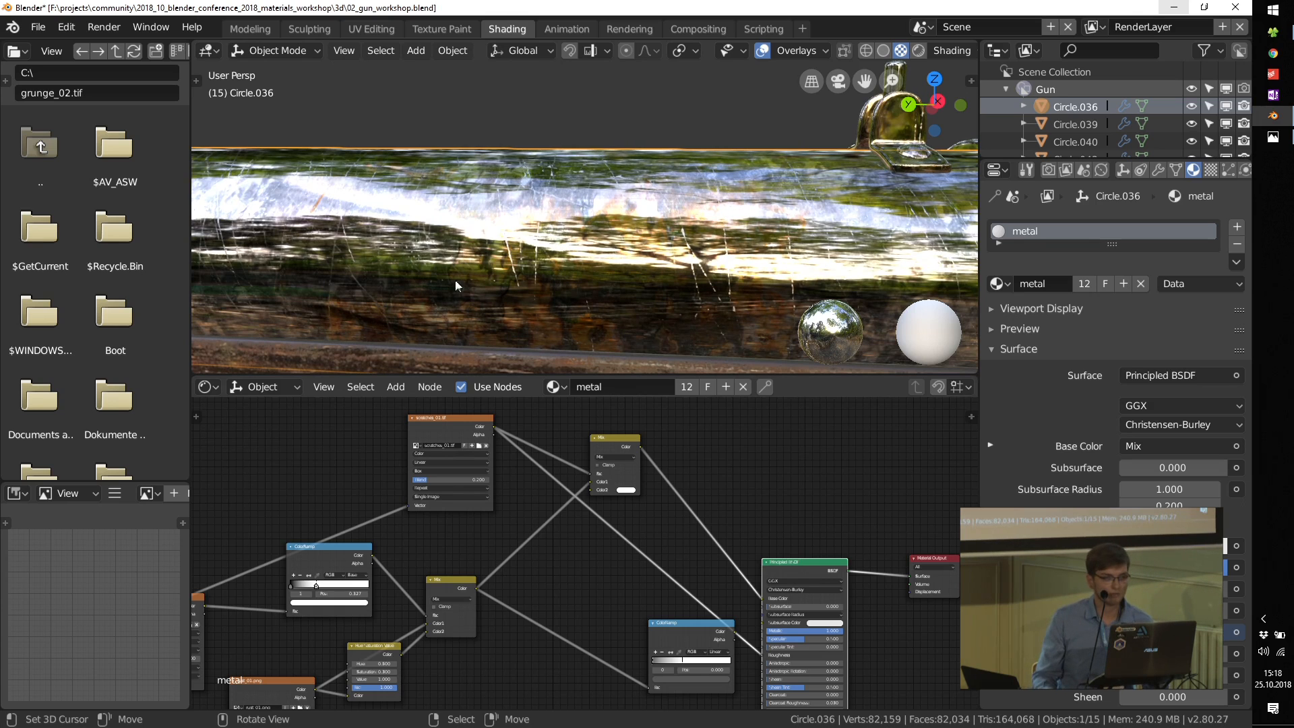
Step: Insert a new ColorRamp between the scratches_01.tif texture and the Principled BSDF's Roughness and flip its gradient
{"action": "scroll", "coordinate": [682, 600], "scroll_direction": "up", "scroll_amount": 1}
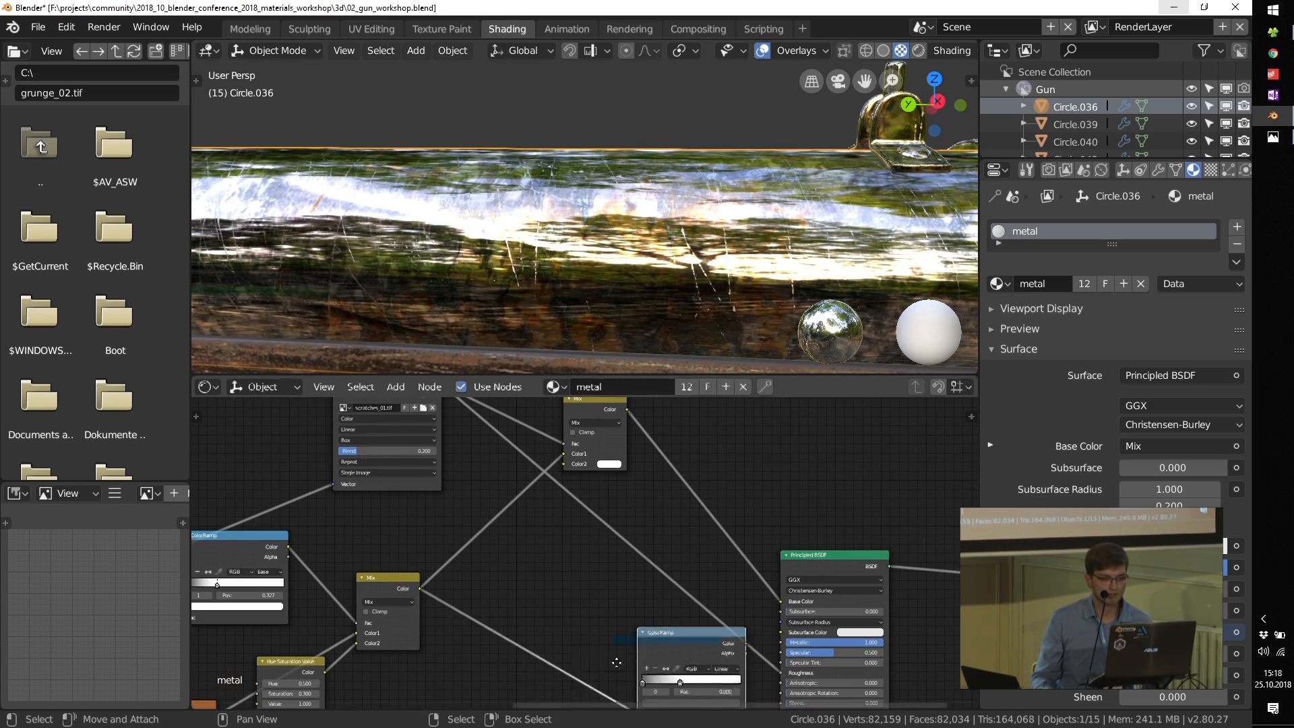
{"action": "key", "text": "shift+a"}
{"action": "mouse_move", "coordinate": [664, 585]}
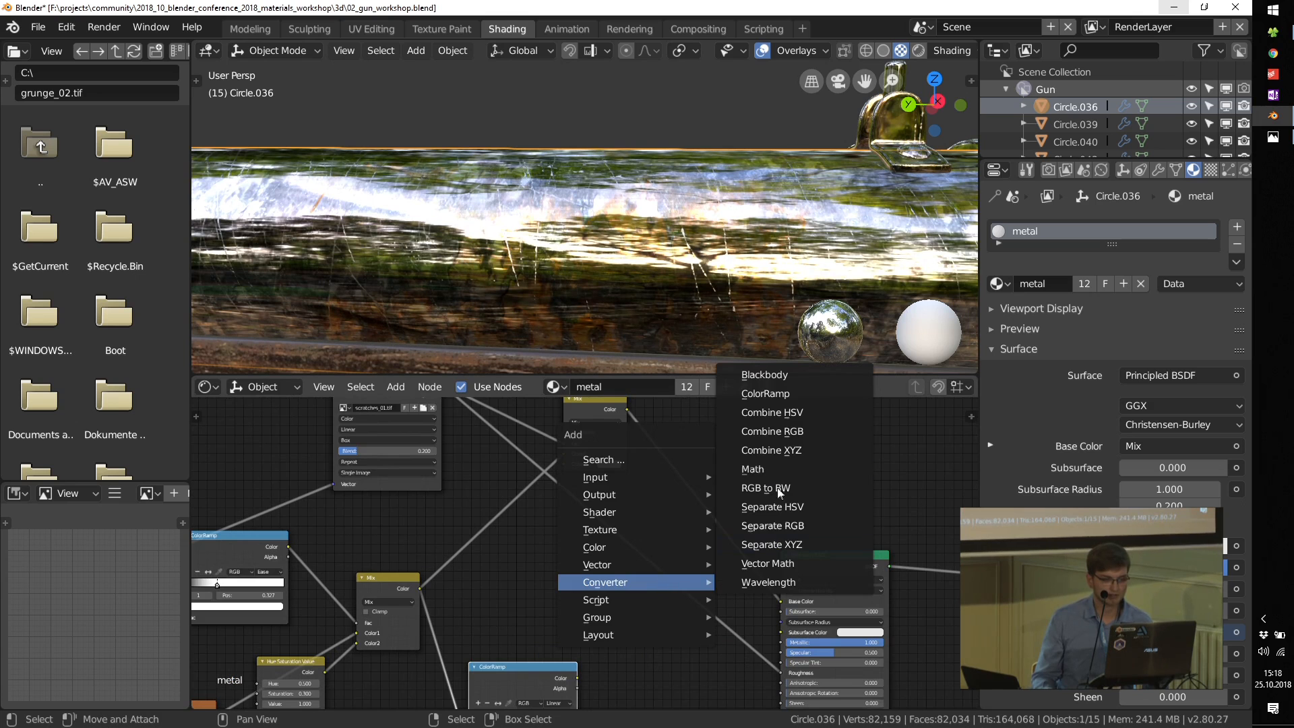
{"action": "left_click", "coordinate": [766, 393]}
{"action": "left_click", "coordinate": [639, 561]}
{"action": "left_click", "coordinate": [608, 559]}
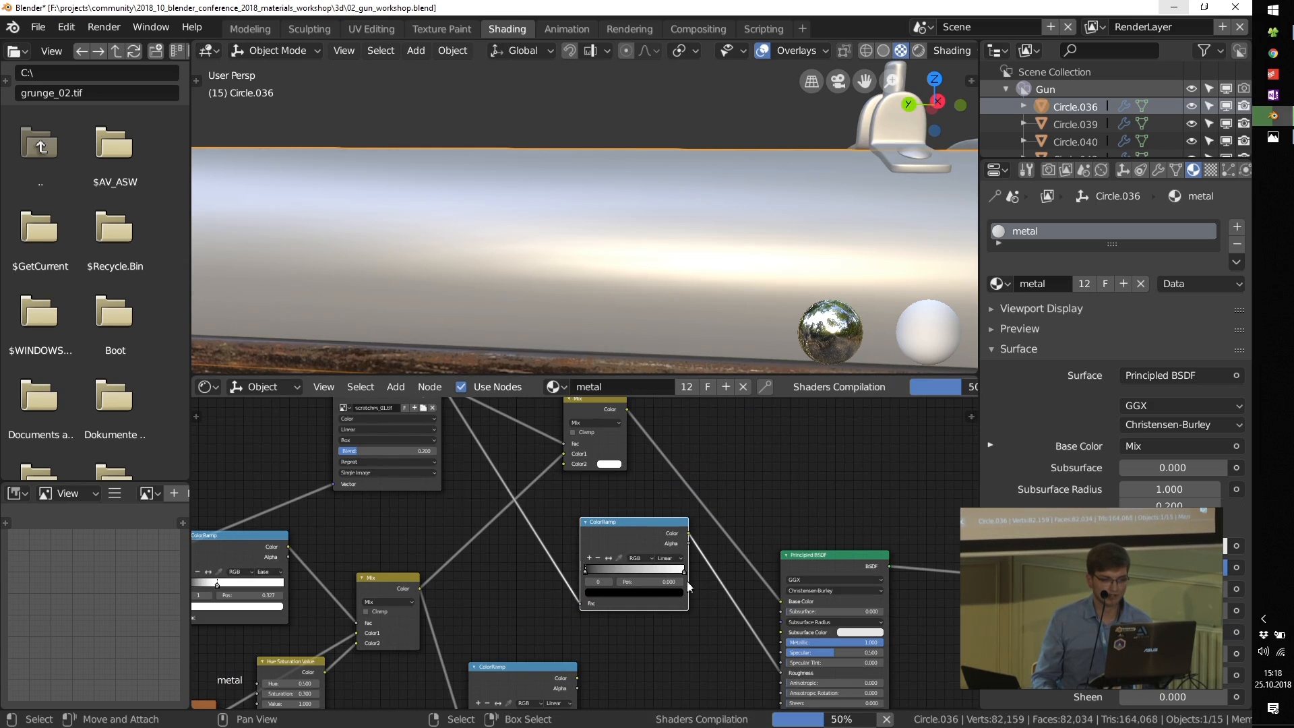
{"action": "middle_click_drag", "start_coordinate": [680, 257], "coordinate": [559, 283]}
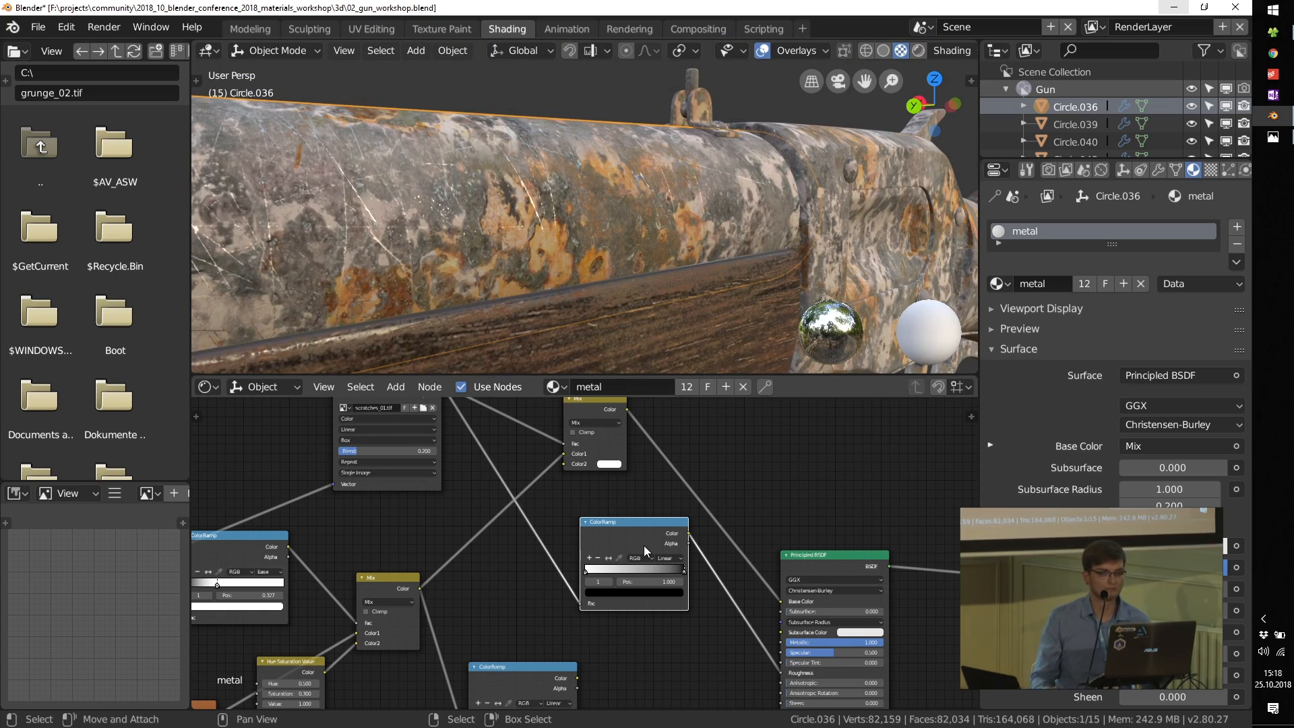
{"action": "middle_click_drag", "start_coordinate": [650, 261], "coordinate": [568, 260]}
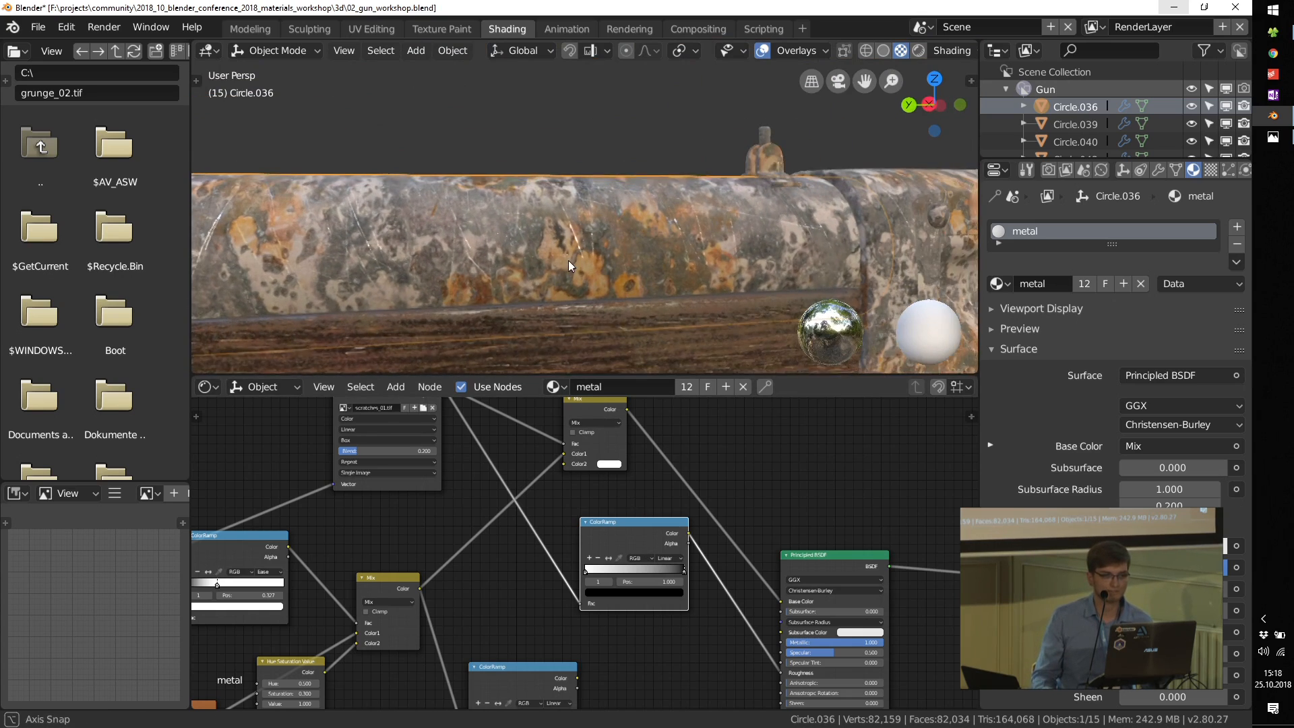
Step: Duplicate the scratch Mix node, linking the original's Color to the copy's Color1 and the scratches_01.tif Color to its Color2
{"action": "scroll", "coordinate": [653, 573], "scroll_direction": "up", "scroll_amount": 4}
{"action": "middle_click_drag", "start_coordinate": [654, 568], "coordinate": [612, 519]}
{"action": "left_click_drag", "start_coordinate": [567, 464], "coordinate": [621, 579]}
{"action": "scroll", "coordinate": [594, 553], "scroll_direction": "down", "scroll_amount": 5}
{"action": "middle_click_drag", "start_coordinate": [534, 528], "coordinate": [630, 601]}
{"action": "left_click_drag", "start_coordinate": [631, 451], "coordinate": [569, 435]}
{"action": "key", "text": "shift+d"}
{"action": "scroll", "coordinate": [576, 482], "scroll_direction": "up", "scroll_amount": 1}
{"action": "left_click_drag", "start_coordinate": [621, 437], "coordinate": [610, 542]}
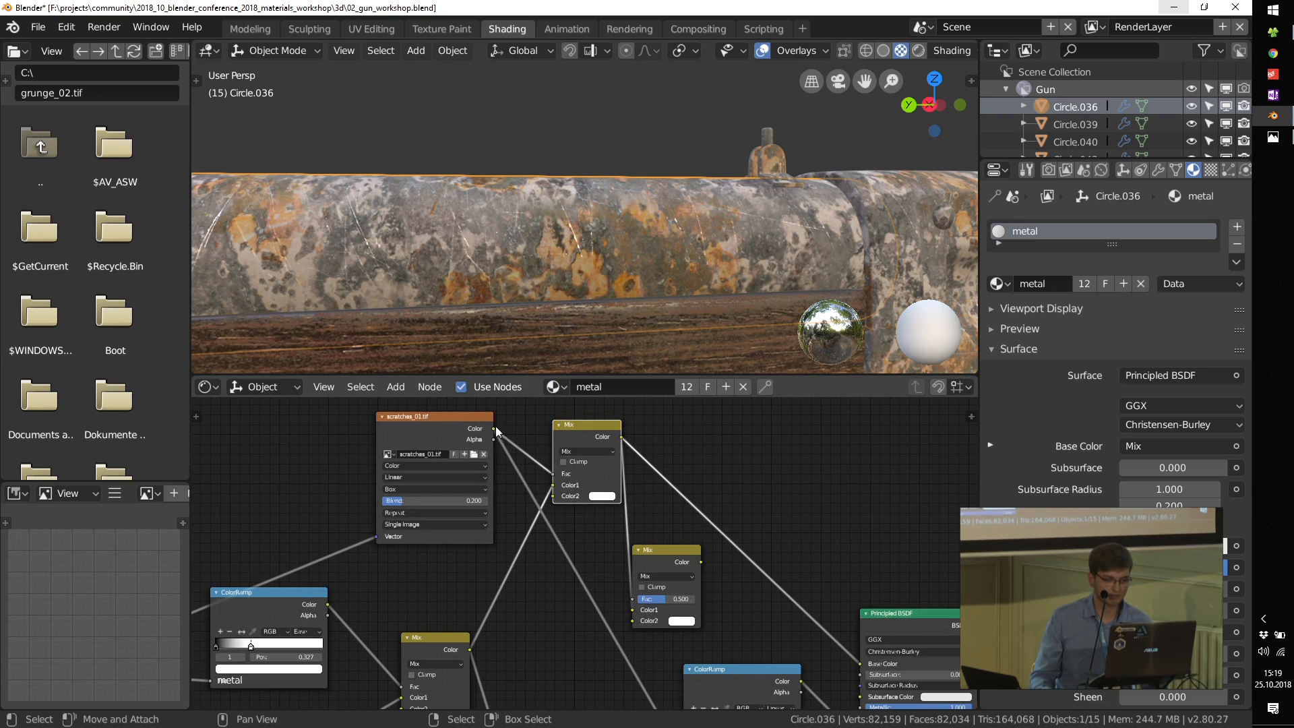
{"action": "left_click_drag", "start_coordinate": [621, 612], "coordinate": [714, 607]}
Step: Preview the duplicated Mix node on the gun and set its Fac to 0.933
{"action": "left_click", "coordinate": [670, 560], "text": "ctrl+shift"}
{"action": "scroll", "coordinate": [670, 598], "scroll_direction": "up", "scroll_amount": 2}
{"action": "scroll", "coordinate": [670, 600], "scroll_direction": "up", "scroll_amount": 2}
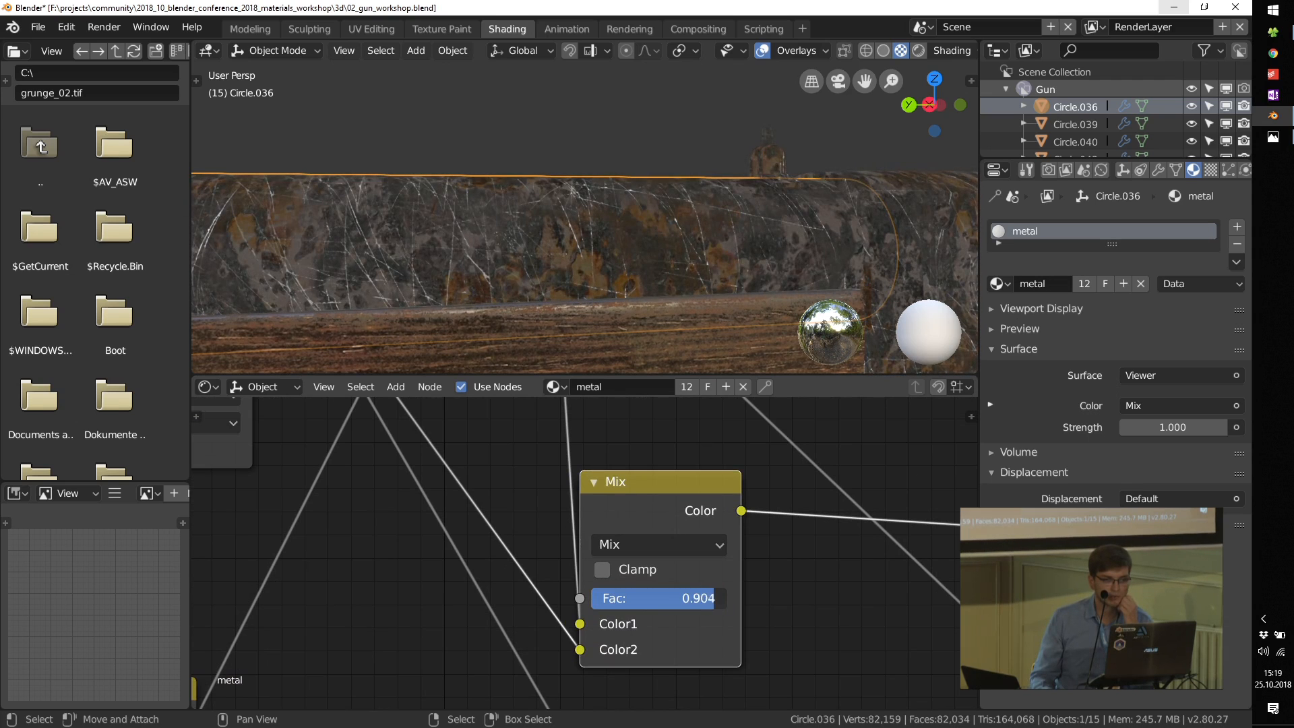
{"action": "scroll", "coordinate": [736, 573], "scroll_direction": "down", "scroll_amount": 3}
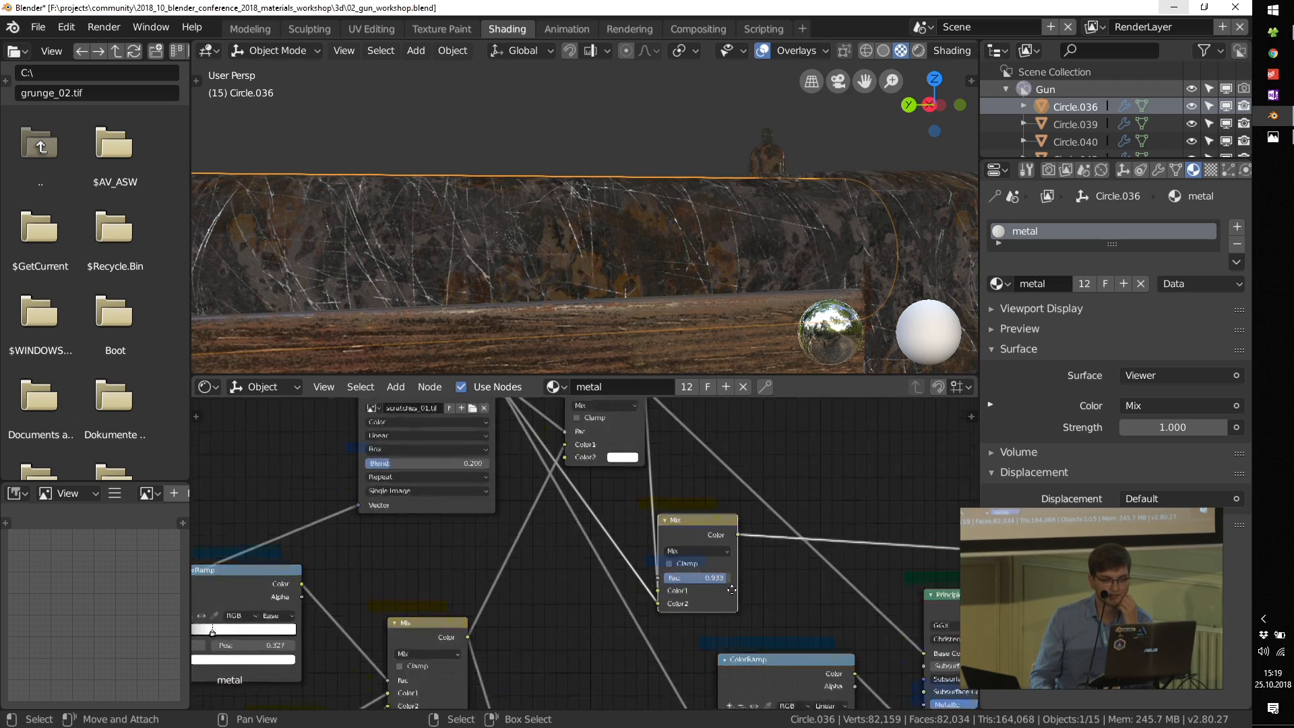
Step: Link the duplicated Mix node's Color to the flipped ColorRamp's Fac, preview the ramp, and return to the Principled BSDF
{"action": "left_click_drag", "start_coordinate": [684, 543], "coordinate": [625, 666]}
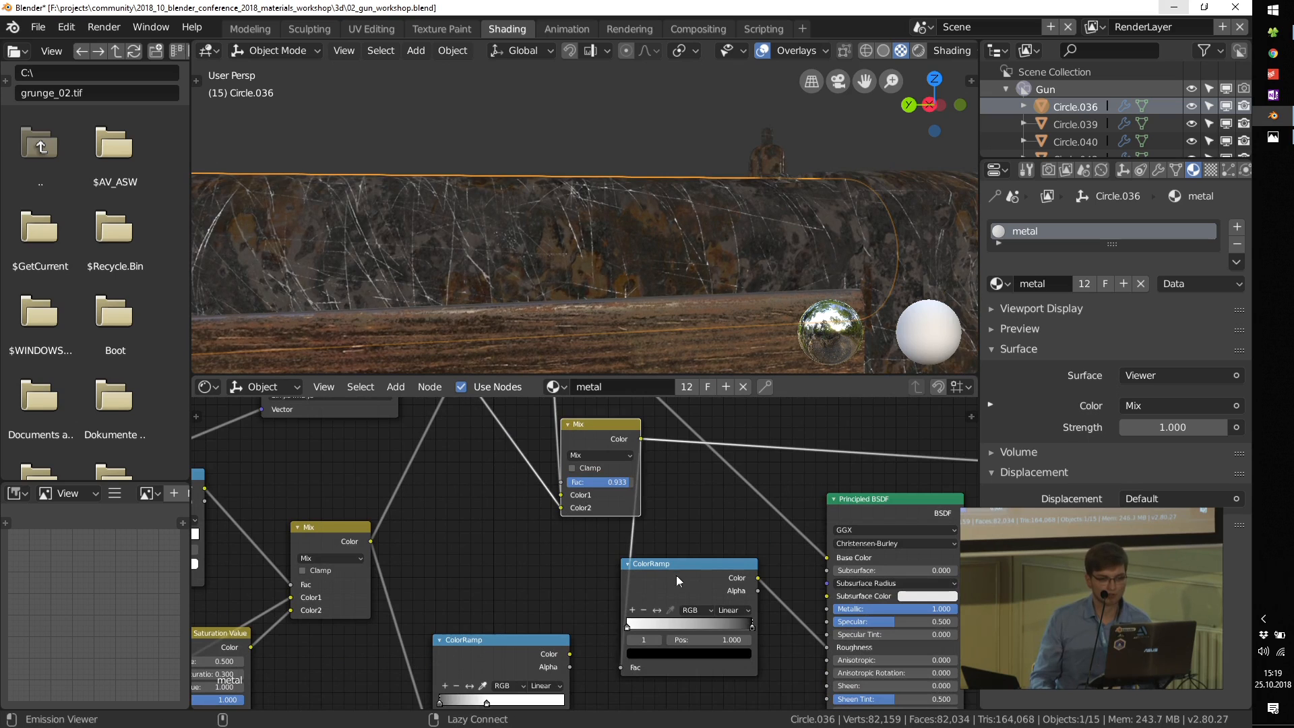
{"action": "left_click", "coordinate": [677, 573], "text": "ctrl+shift"}
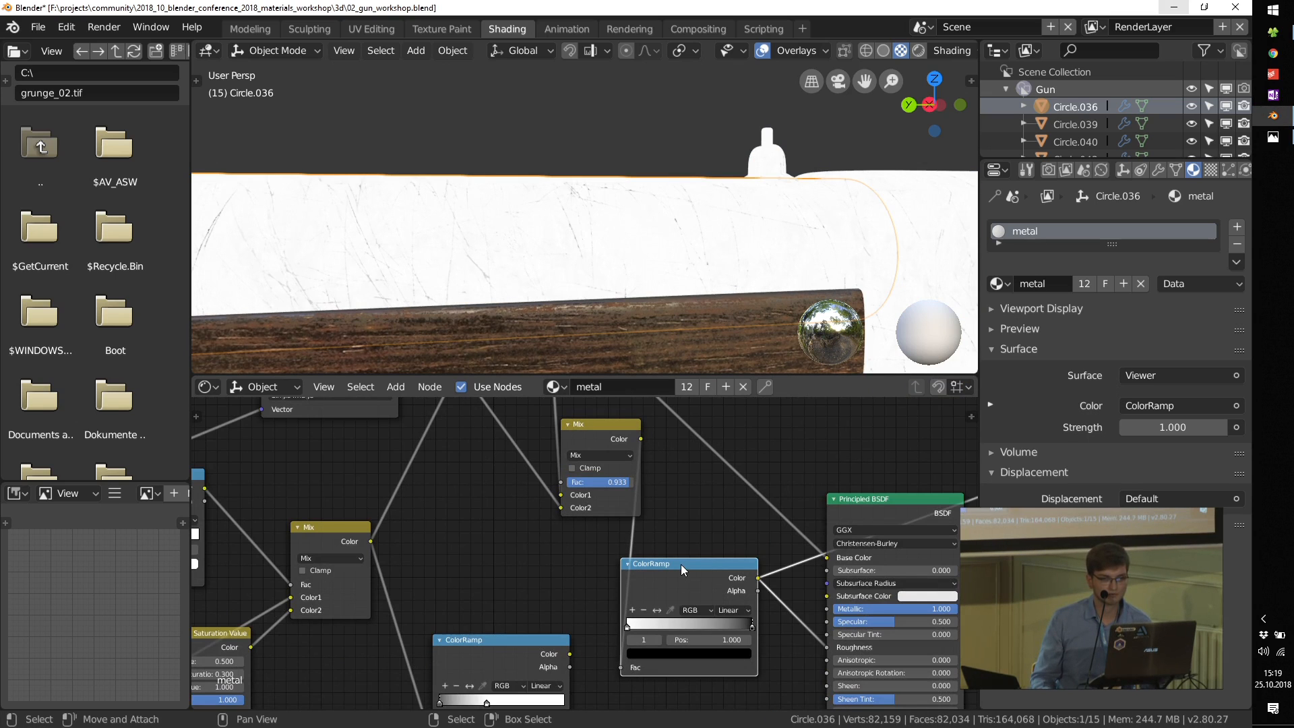
{"action": "left_click", "coordinate": [860, 504], "text": "ctrl+shift"}
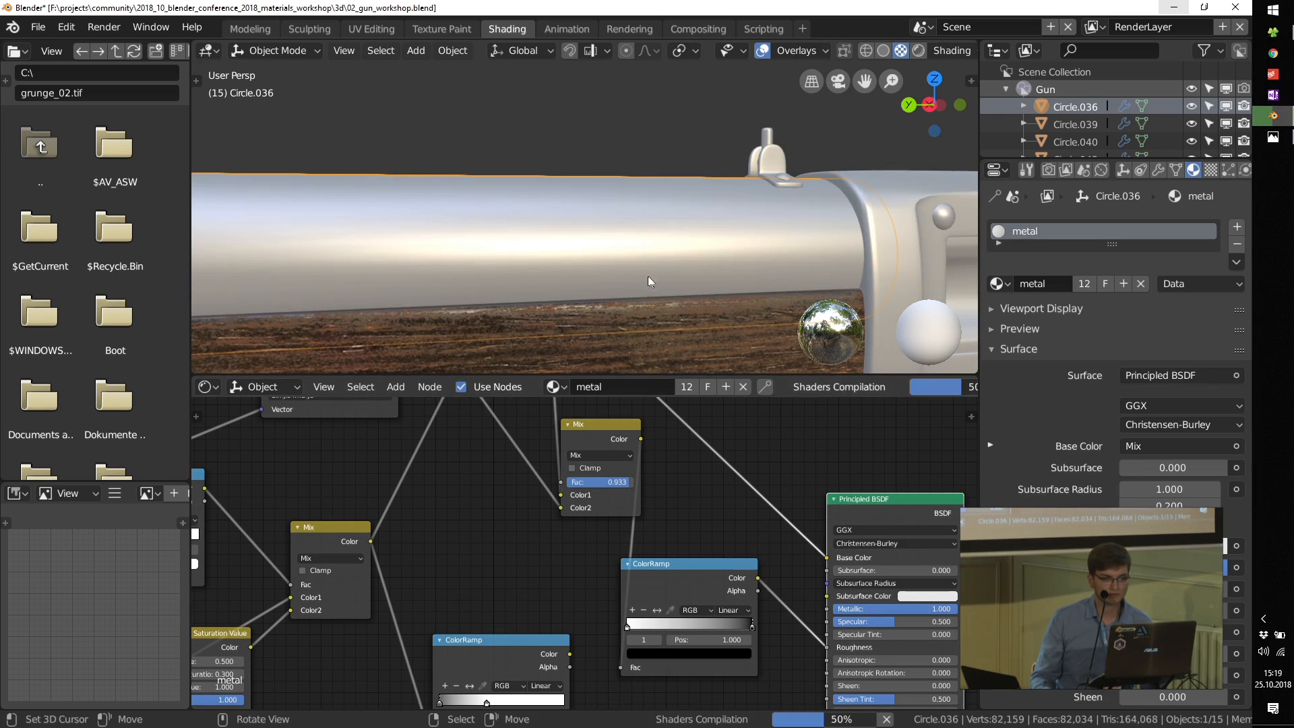
Step: Darken the flipped ColorRamp's white stop at position 0.000 to light grey and view the whole front of the gun
{"action": "scroll", "coordinate": [710, 610], "scroll_direction": "up", "scroll_amount": 2}
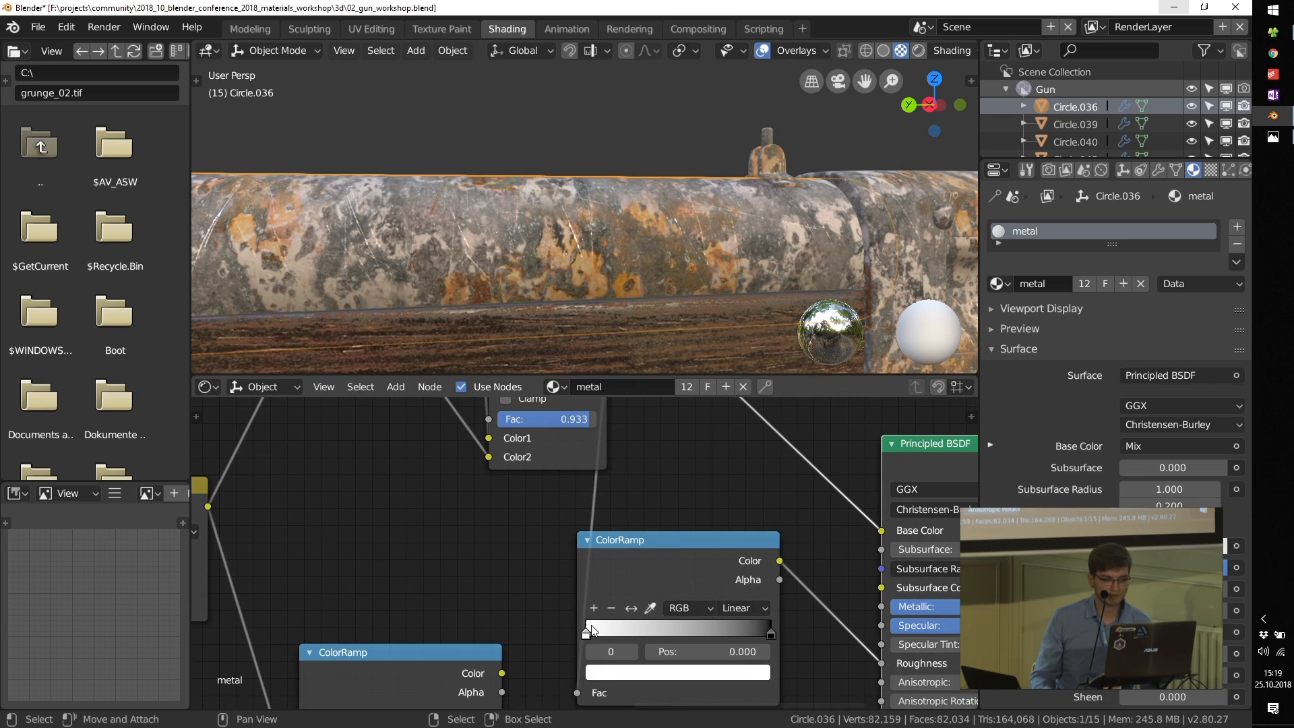
{"action": "left_click", "coordinate": [614, 679]}
{"action": "mouse_move", "coordinate": [733, 441]}
{"action": "left_mouse_down"}
{"action": "mouse_move", "coordinate": [732, 458]}
{"action": "mouse_move", "coordinate": [731, 439]}
{"action": "left_mouse_up"}
{"action": "scroll", "coordinate": [663, 221], "scroll_direction": "down", "scroll_amount": 8}
{"action": "middle_click_drag", "start_coordinate": [736, 237], "coordinate": [744, 239]}
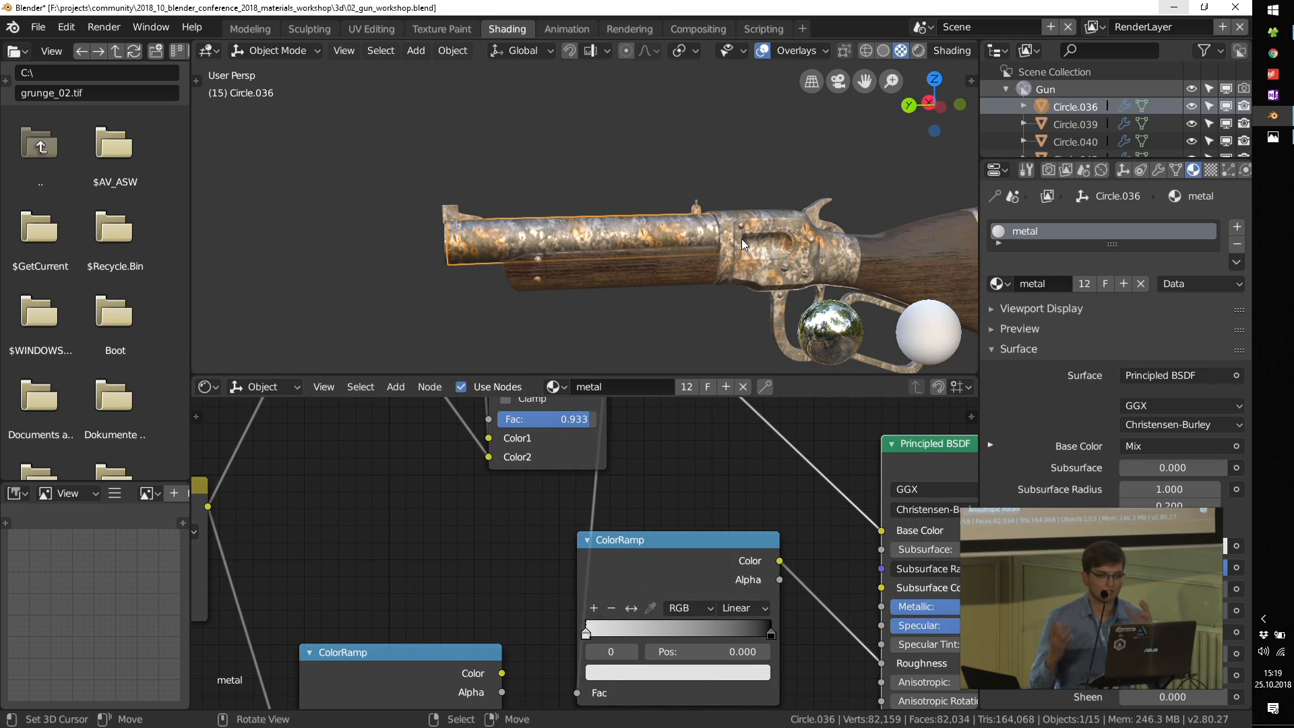
Step: Move the Principled BSDF and Material Output farther from the texture nodes to free space in the node graph
{"action": "scroll", "coordinate": [681, 486], "scroll_direction": "down", "scroll_amount": 6}
{"action": "left_click_drag", "start_coordinate": [660, 477], "coordinate": [835, 398]}
{"action": "middle_click_drag", "start_coordinate": [533, 486], "coordinate": [577, 610]}
{"action": "left_click_drag", "start_coordinate": [578, 609], "coordinate": [673, 481]}
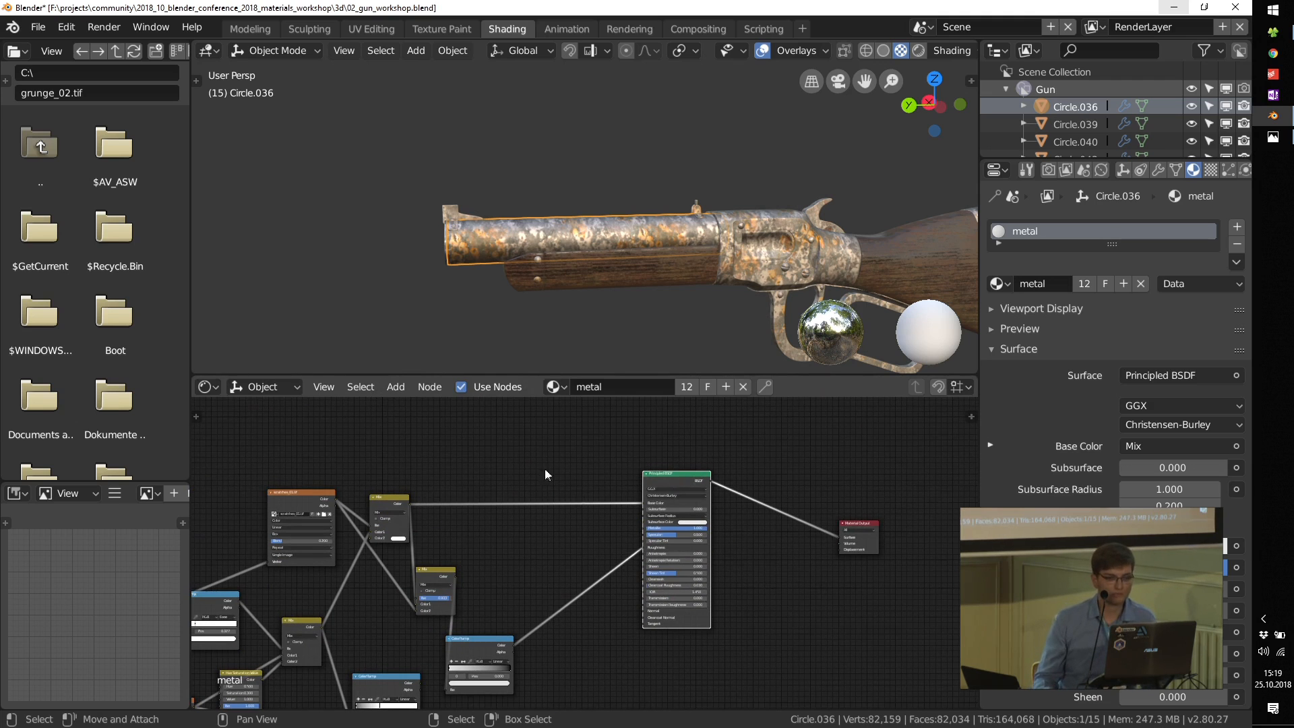
{"action": "middle_click_drag", "start_coordinate": [545, 467], "coordinate": [601, 479]}
{"action": "scroll", "coordinate": [706, 233], "scroll_direction": "up", "scroll_amount": 5}
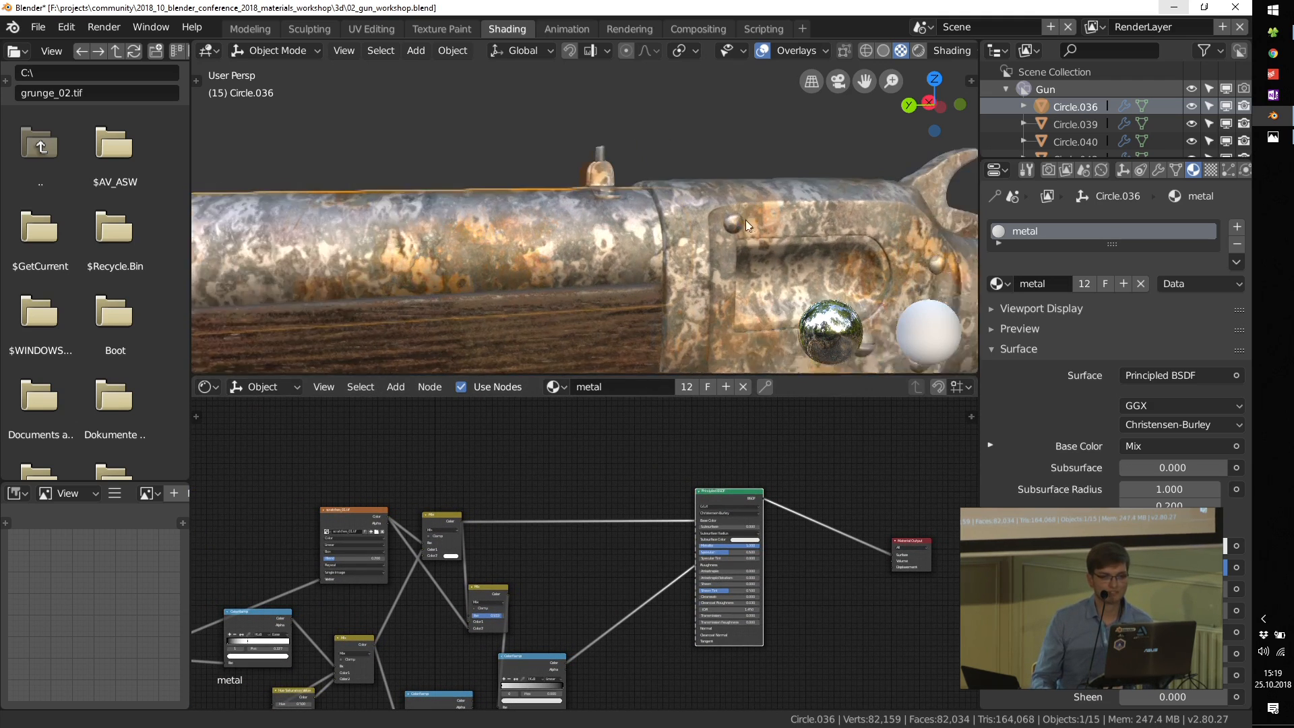
Step: Add a Geometry input node in the empty space above the scratches_01.tif texture
{"action": "middle_click_drag", "start_coordinate": [458, 390], "coordinate": [495, 461]}
{"action": "key", "text": "shift+a"}
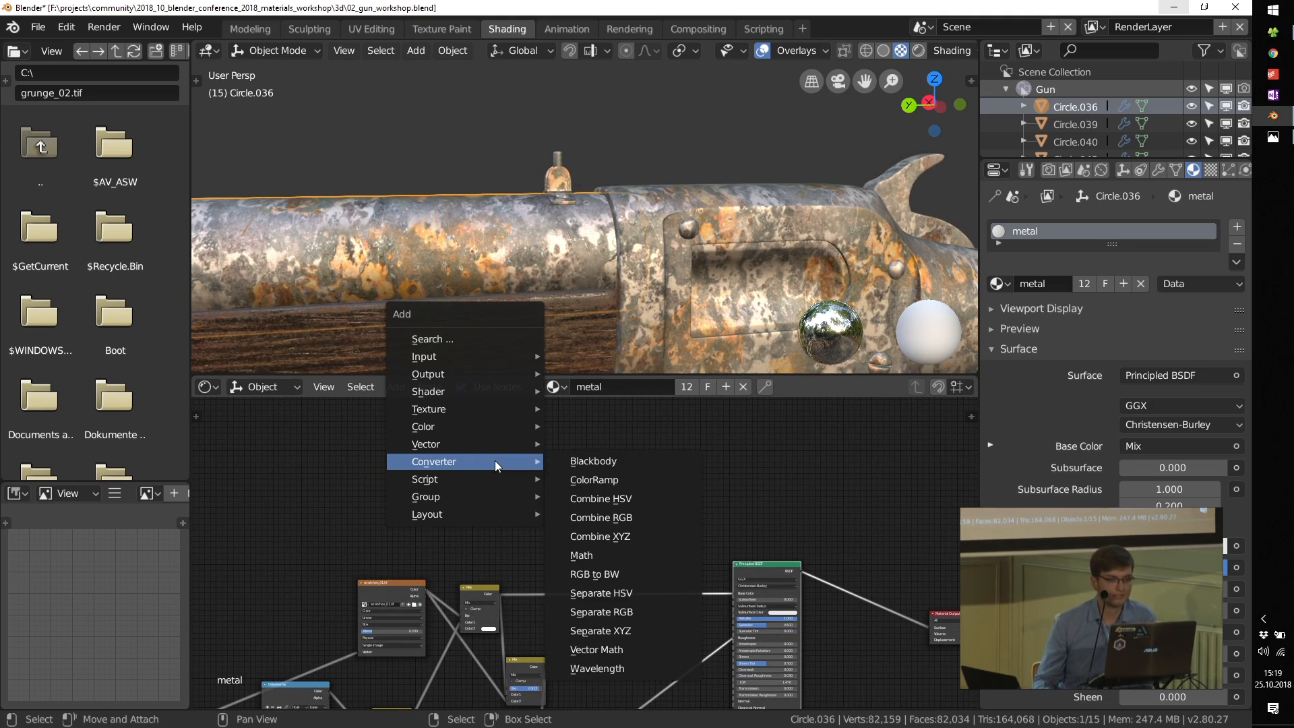
{"action": "mouse_move", "coordinate": [485, 355]}
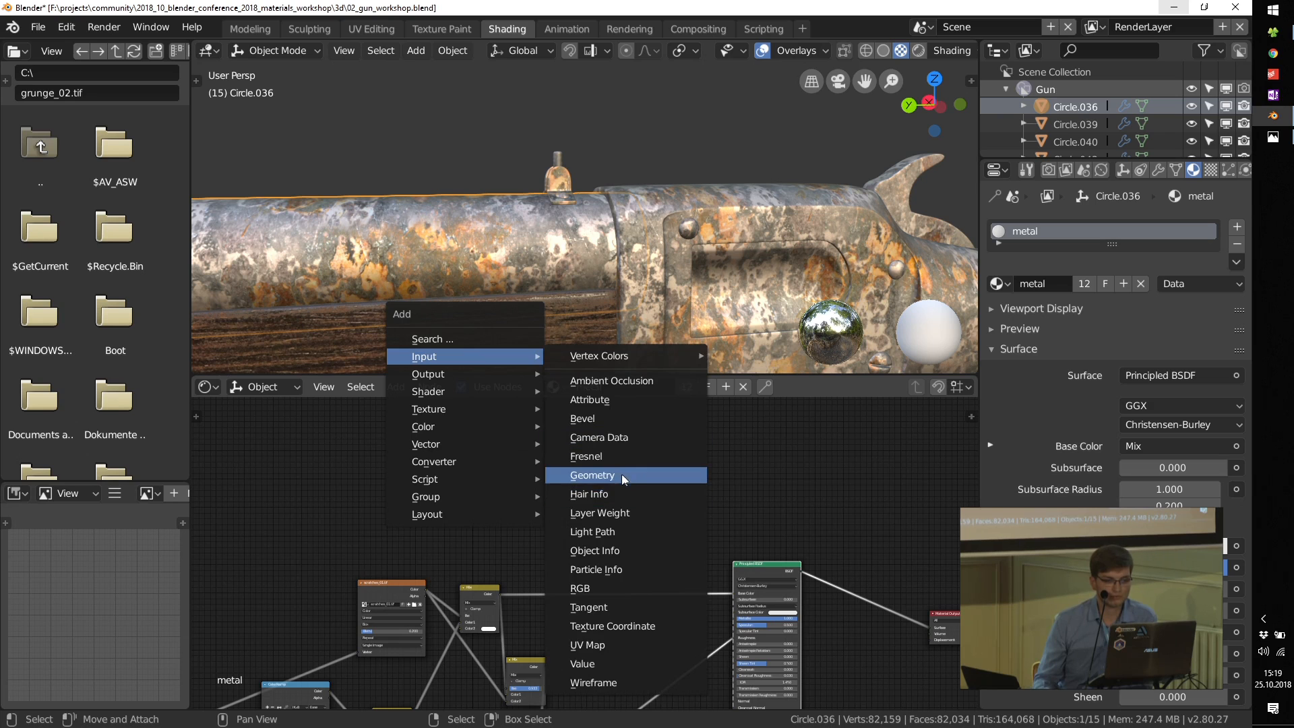
{"action": "left_click", "coordinate": [592, 475]}
{"action": "left_click", "coordinate": [465, 496]}
{"action": "scroll", "coordinate": [495, 532], "scroll_direction": "up", "scroll_amount": 3}
{"action": "scroll", "coordinate": [414, 429], "scroll_direction": "up", "scroll_amount": 2}
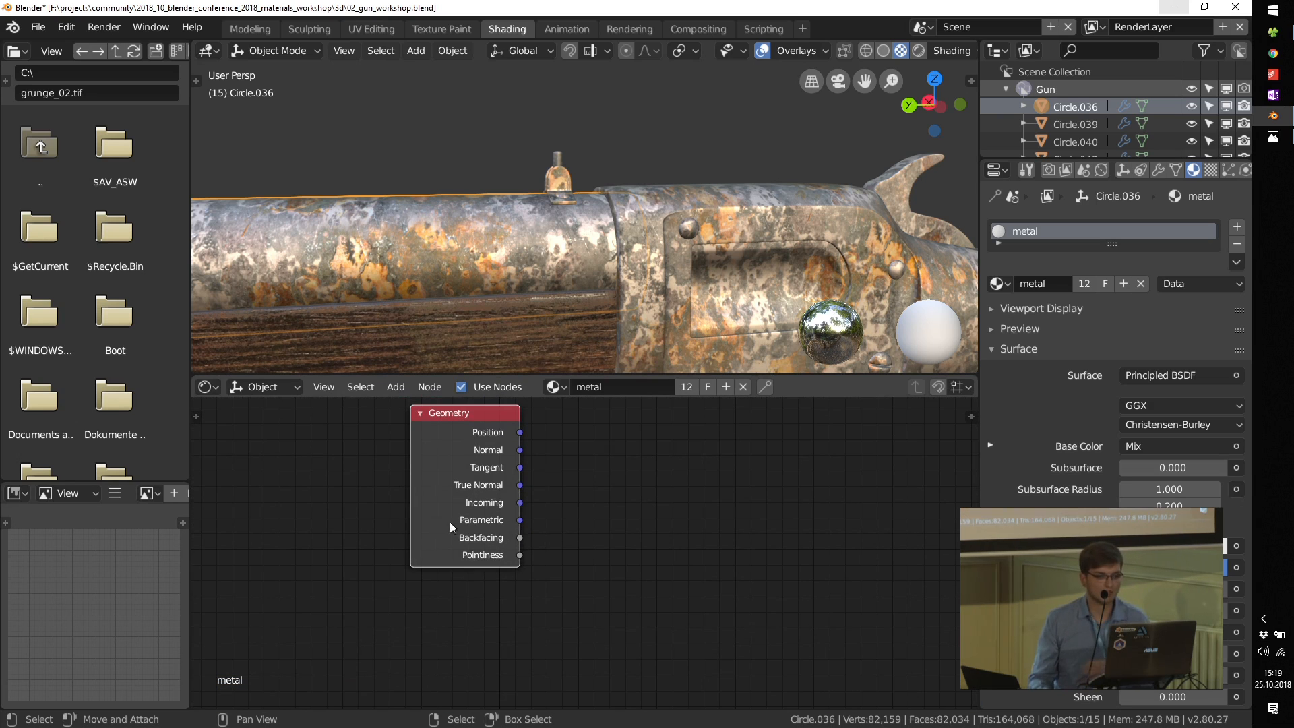
Step: Add a ColorRamp beside the Geometry node, link Pointiness to its Fac, and preview the ramp on the gun
{"action": "middle_click_drag", "start_coordinate": [635, 551], "coordinate": [486, 556]}
{"action": "scroll", "coordinate": [517, 555], "scroll_direction": "down", "scroll_amount": 5}
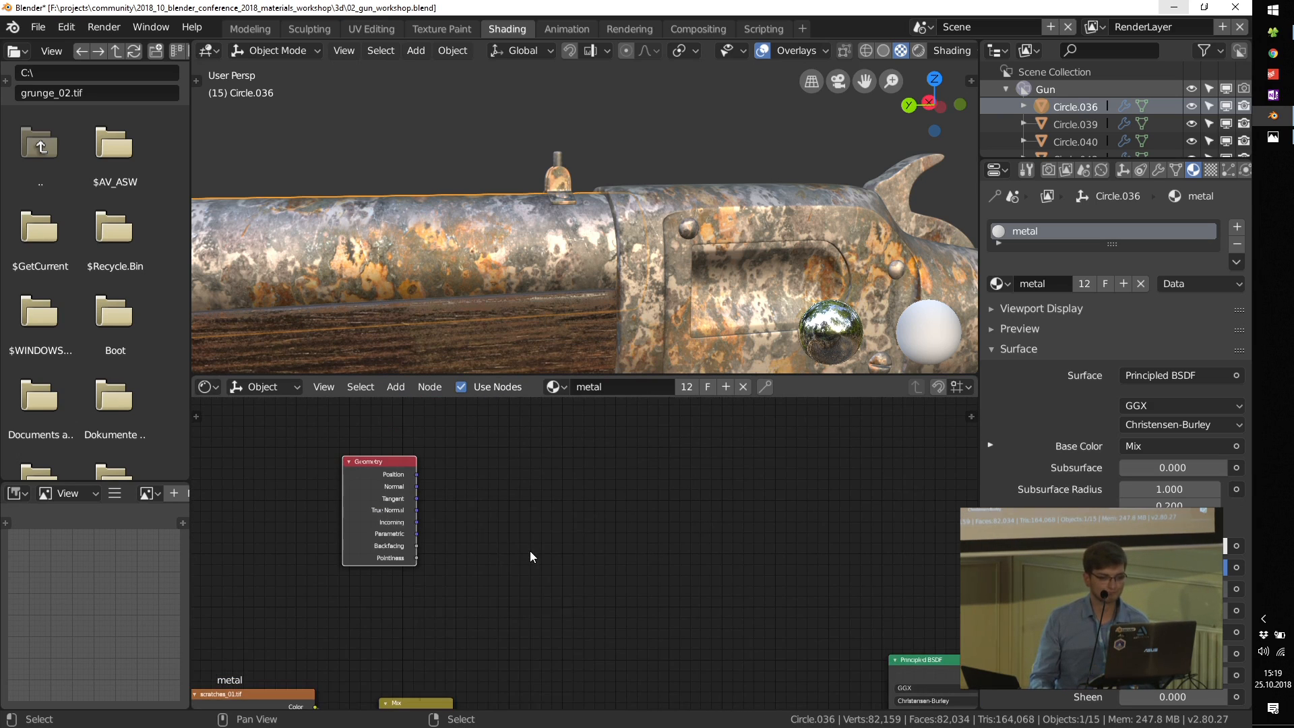
{"action": "key", "text": "shift+a"}
{"action": "mouse_move", "coordinate": [530, 552]}
{"action": "mouse_move", "coordinate": [497, 653]}
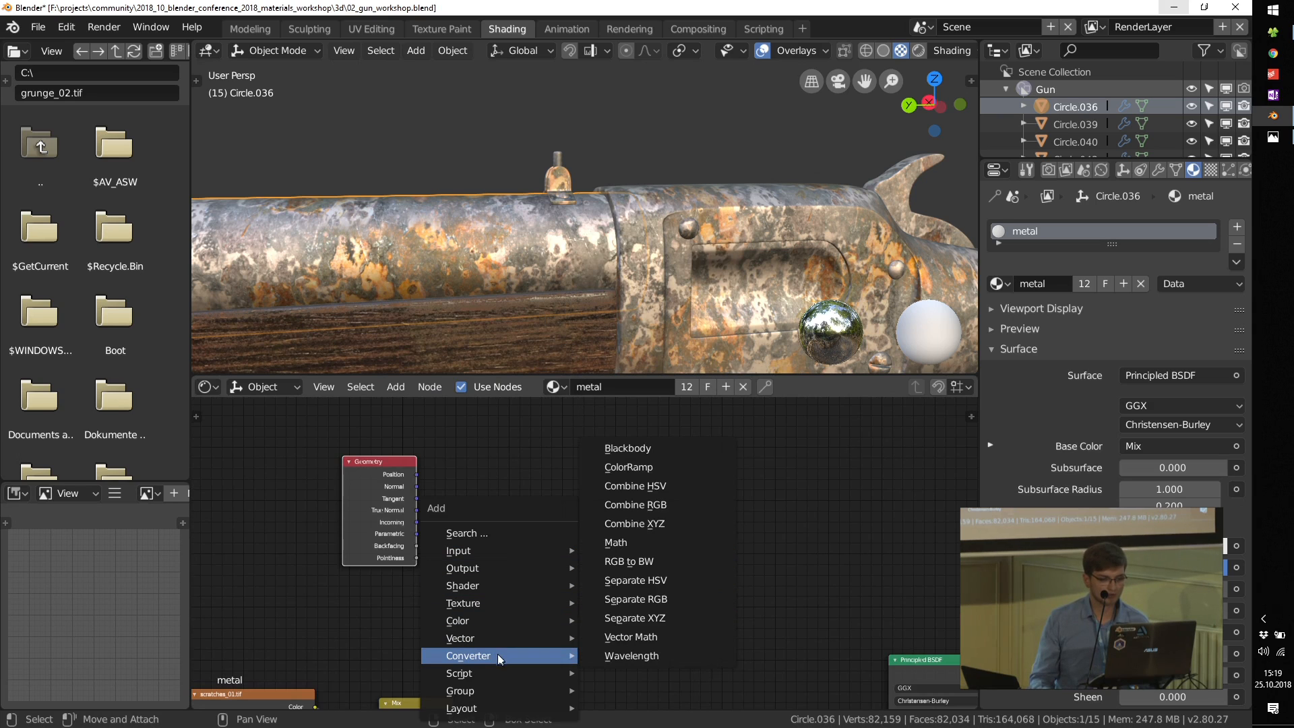
{"action": "left_click", "coordinate": [628, 466]}
{"action": "left_click", "coordinate": [550, 531]}
{"action": "left_click_drag", "start_coordinate": [417, 557], "coordinate": [492, 577]}
{"action": "left_click", "coordinate": [543, 499], "text": "ctrl+shift"}
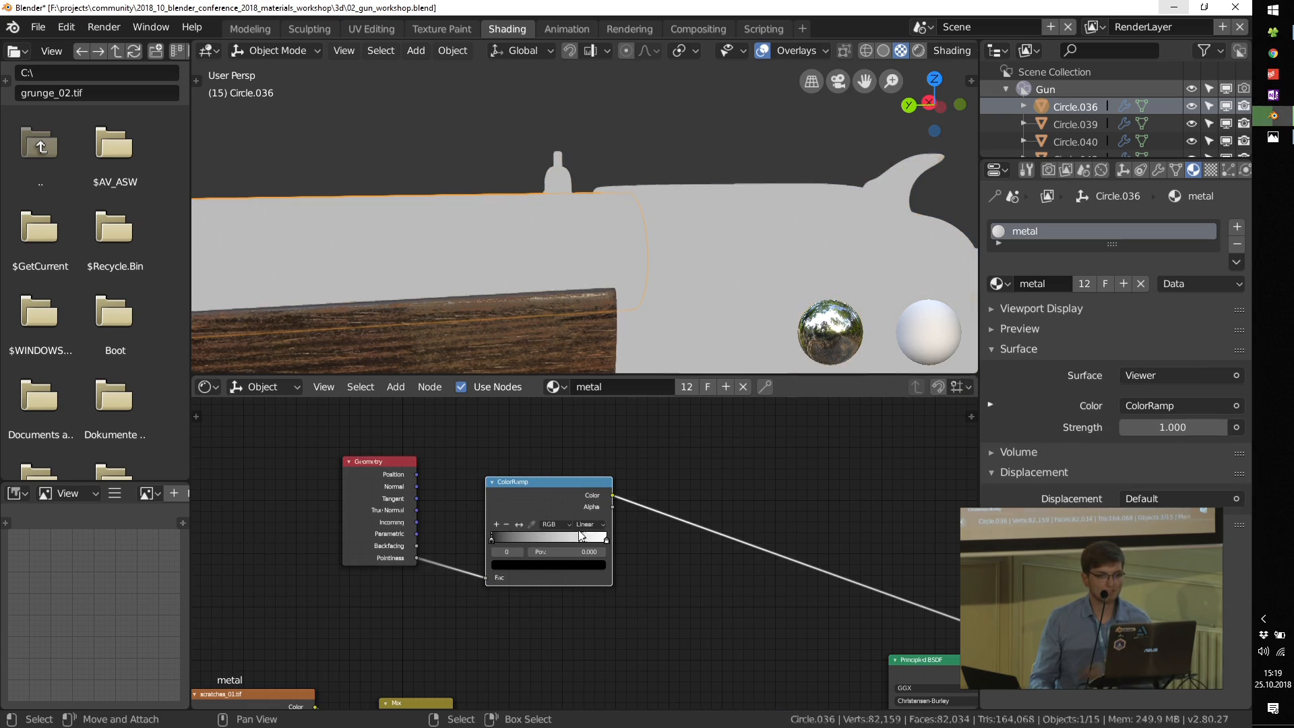
Step: Bring the pointiness ColorRamp's two stops close together near the middle, with the black stop at 0.489
{"action": "scroll", "coordinate": [575, 527], "scroll_direction": "up", "scroll_amount": 4}
{"action": "middle_click_drag", "start_coordinate": [586, 498], "coordinate": [533, 584]}
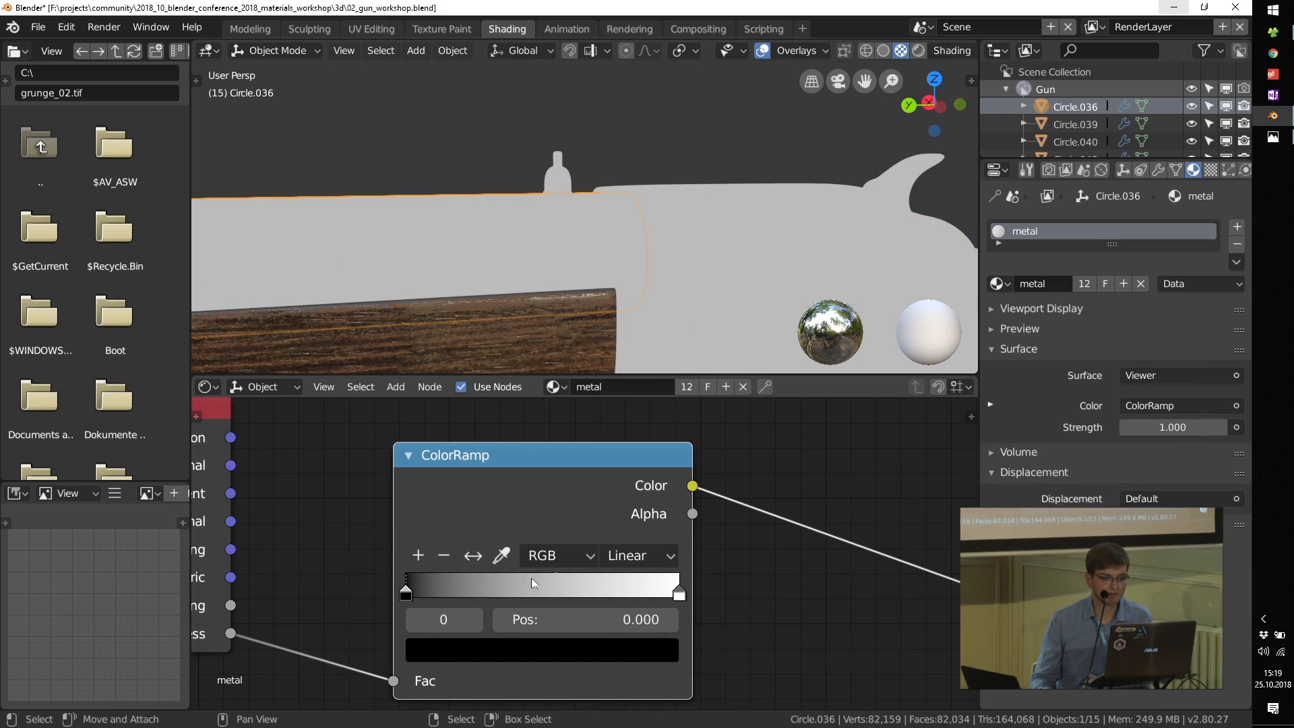
{"action": "left_click_drag", "start_coordinate": [410, 593], "coordinate": [530, 590]}
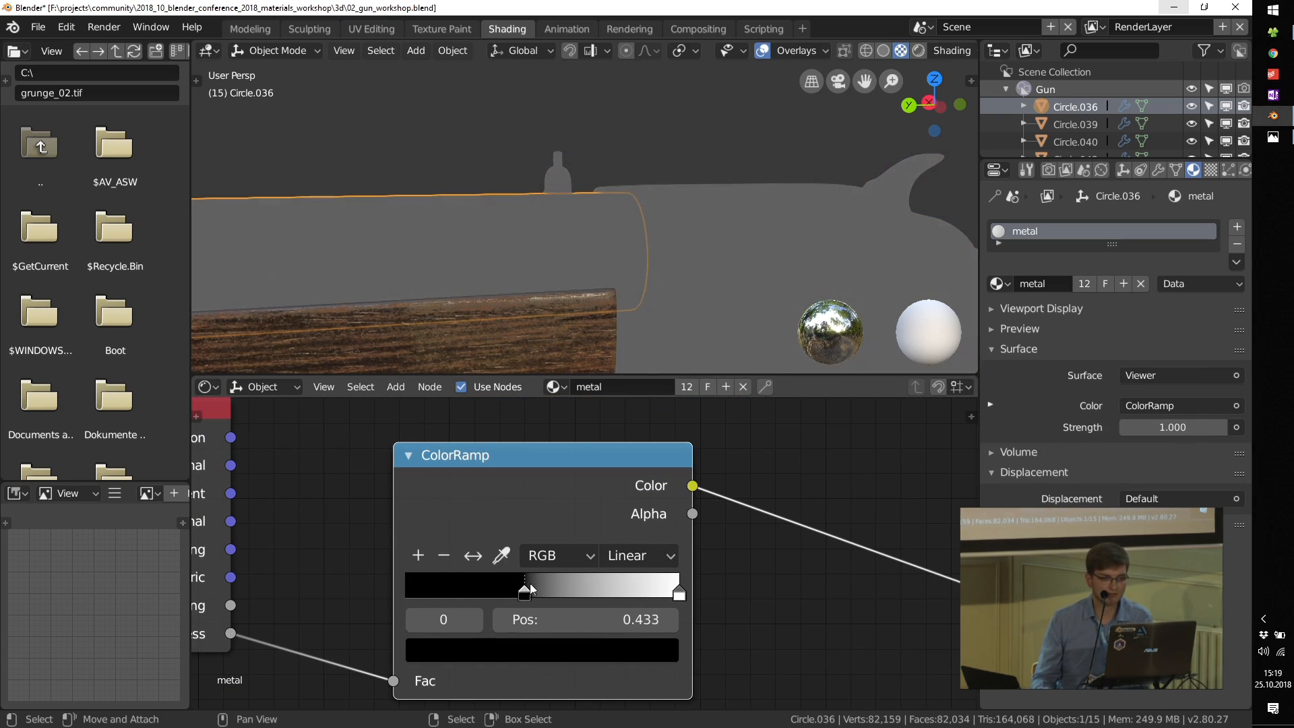
{"action": "left_click_drag", "start_coordinate": [669, 595], "coordinate": [546, 596]}
{"action": "scroll", "coordinate": [536, 539], "scroll_direction": "down", "scroll_amount": 1}
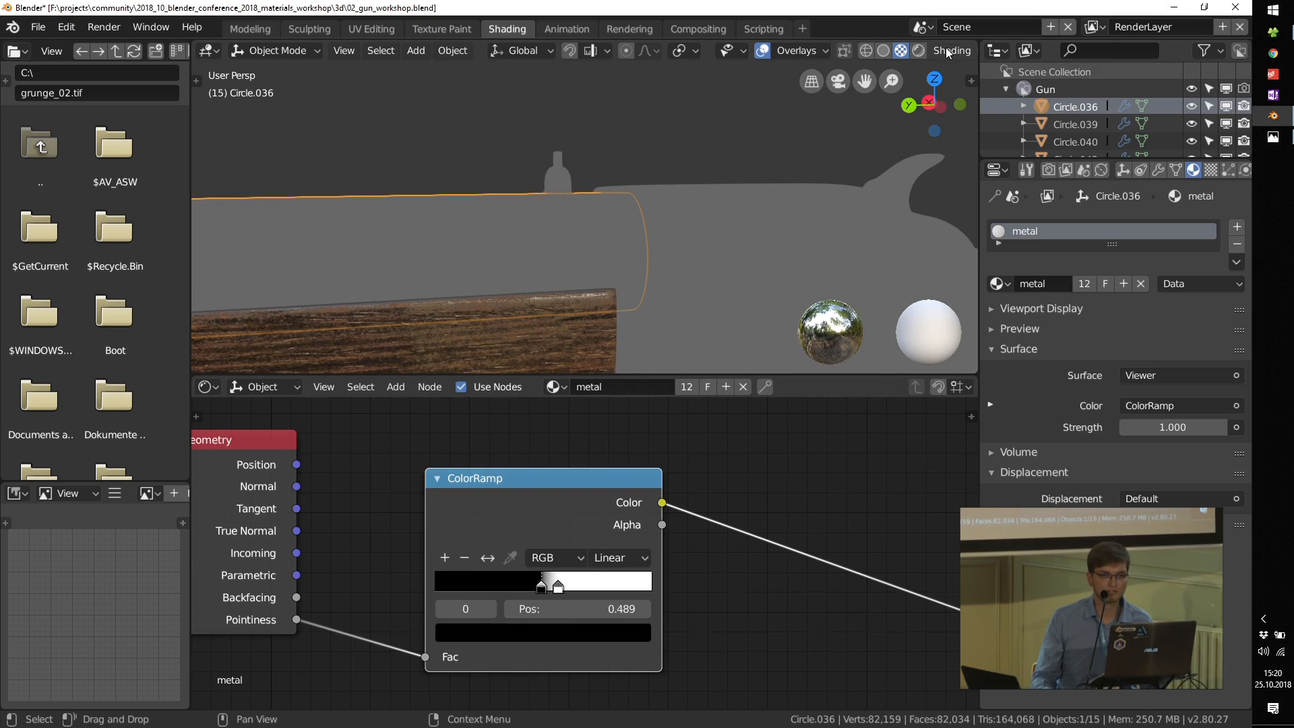
Step: Show the render settings, switch the 3D viewport to Rendered shading with Cycles, and examine the pointiness mask around the receiver
{"action": "left_click", "coordinate": [1048, 170]}
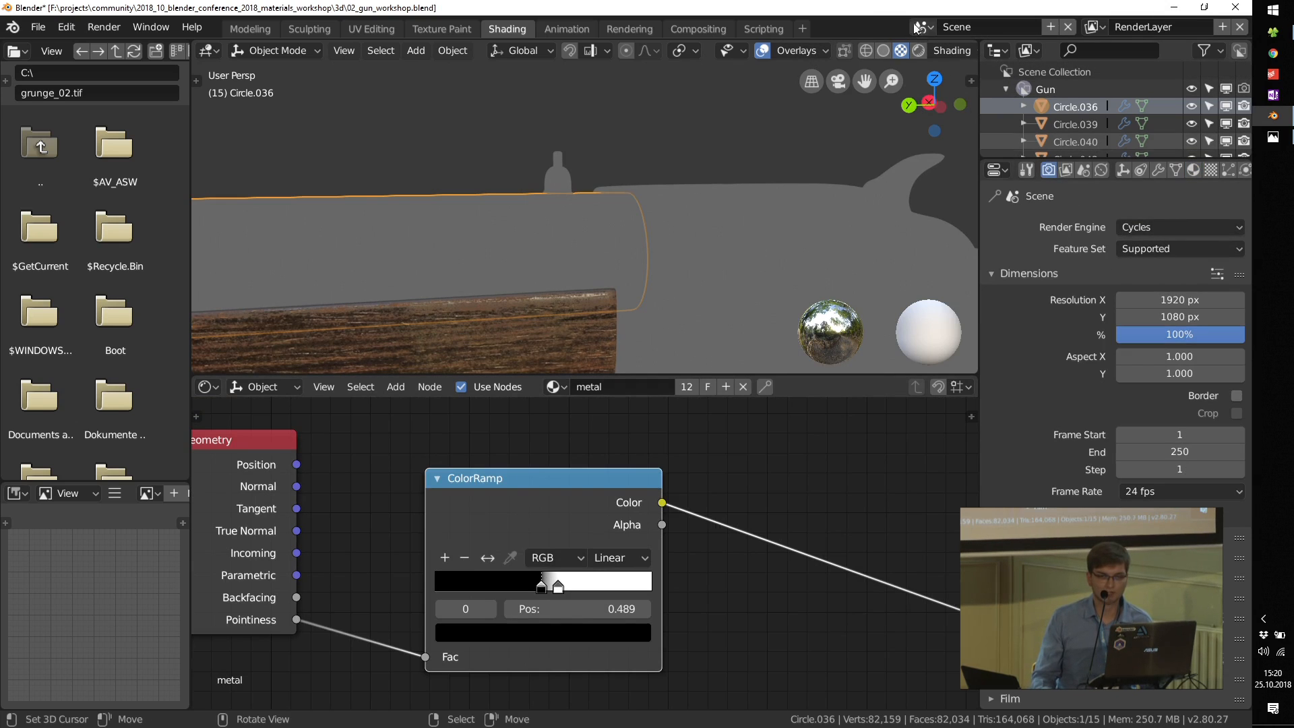
{"action": "left_click", "coordinate": [919, 51]}
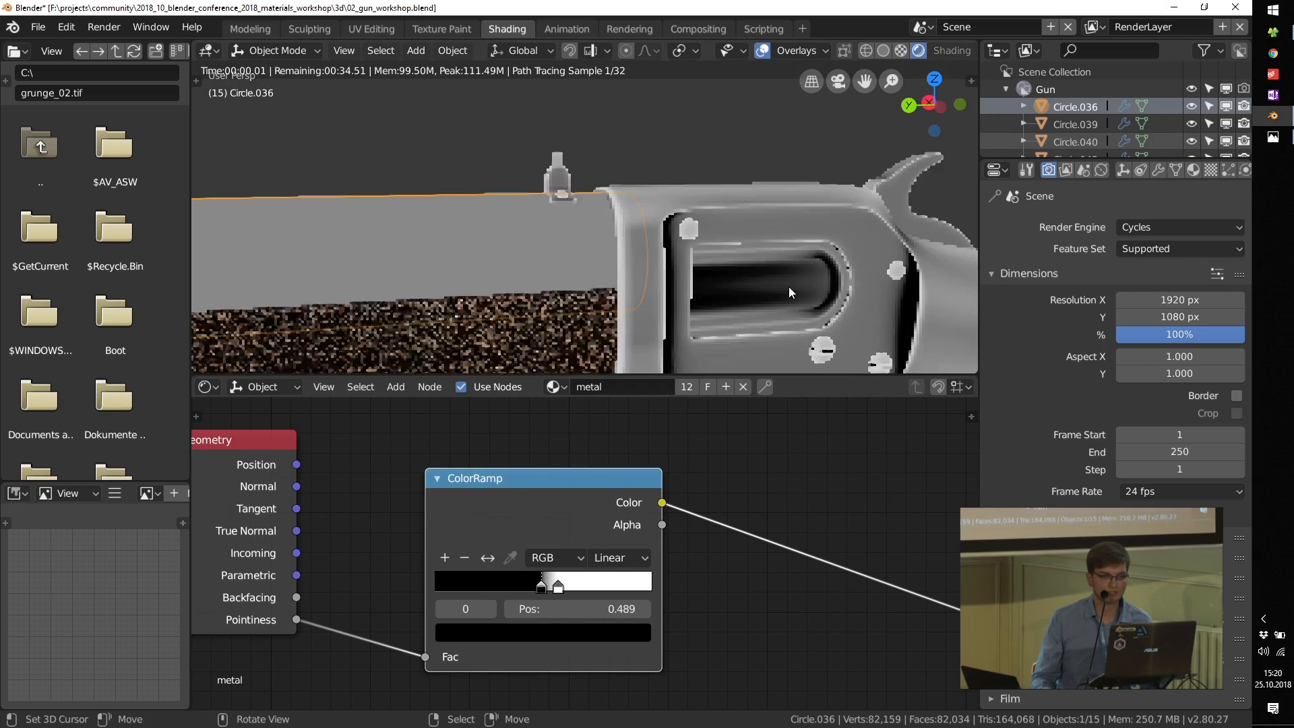
{"action": "middle_click_drag", "start_coordinate": [726, 301], "coordinate": [698, 274]}
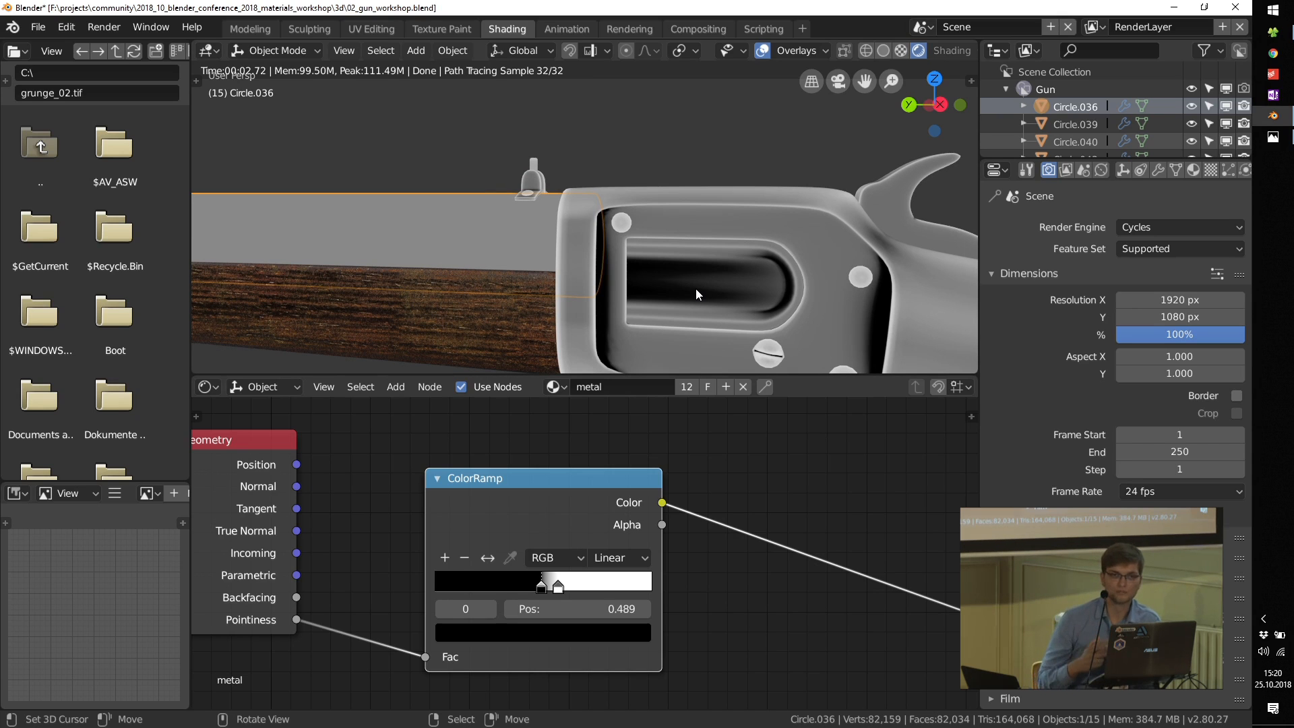
{"action": "middle_click_drag", "start_coordinate": [623, 240], "coordinate": [725, 237]}
{"action": "scroll", "coordinate": [725, 237], "scroll_direction": "up", "scroll_amount": 5}
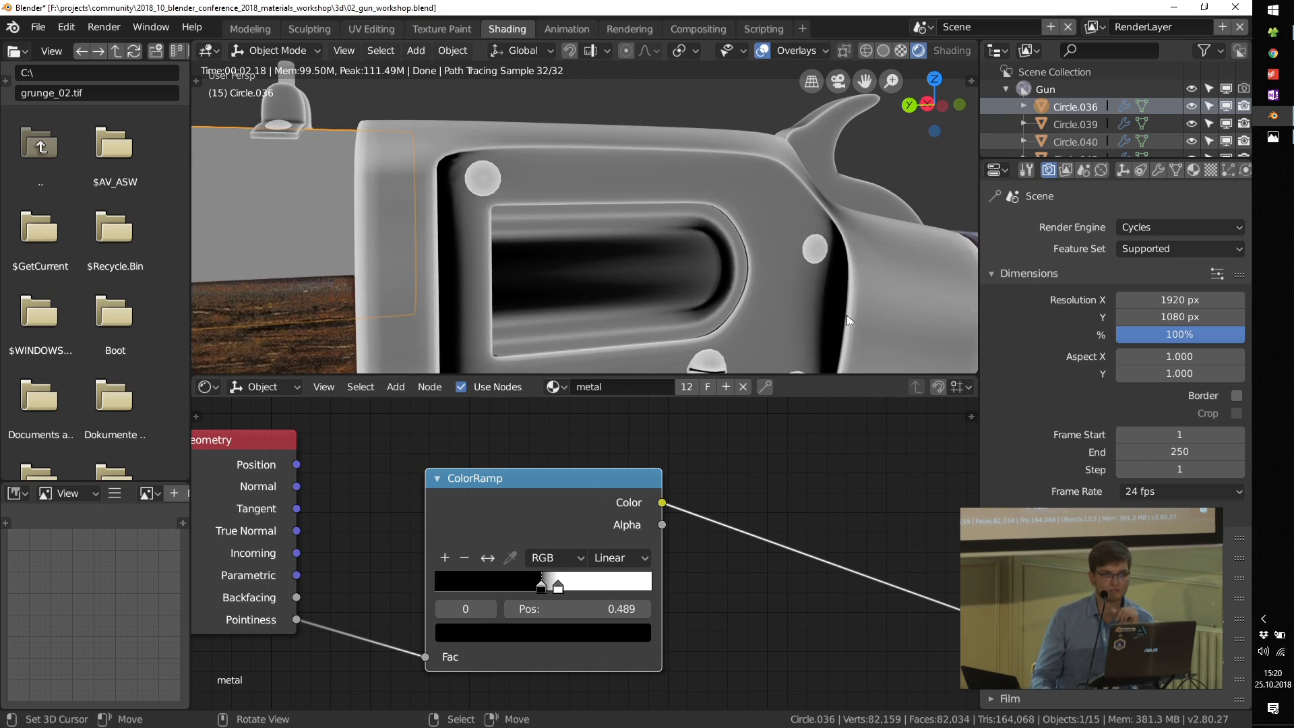
Step: Set the pointiness ColorRamp's interpolation to Ease
{"action": "scroll", "coordinate": [531, 536], "scroll_direction": "up", "scroll_amount": 1}
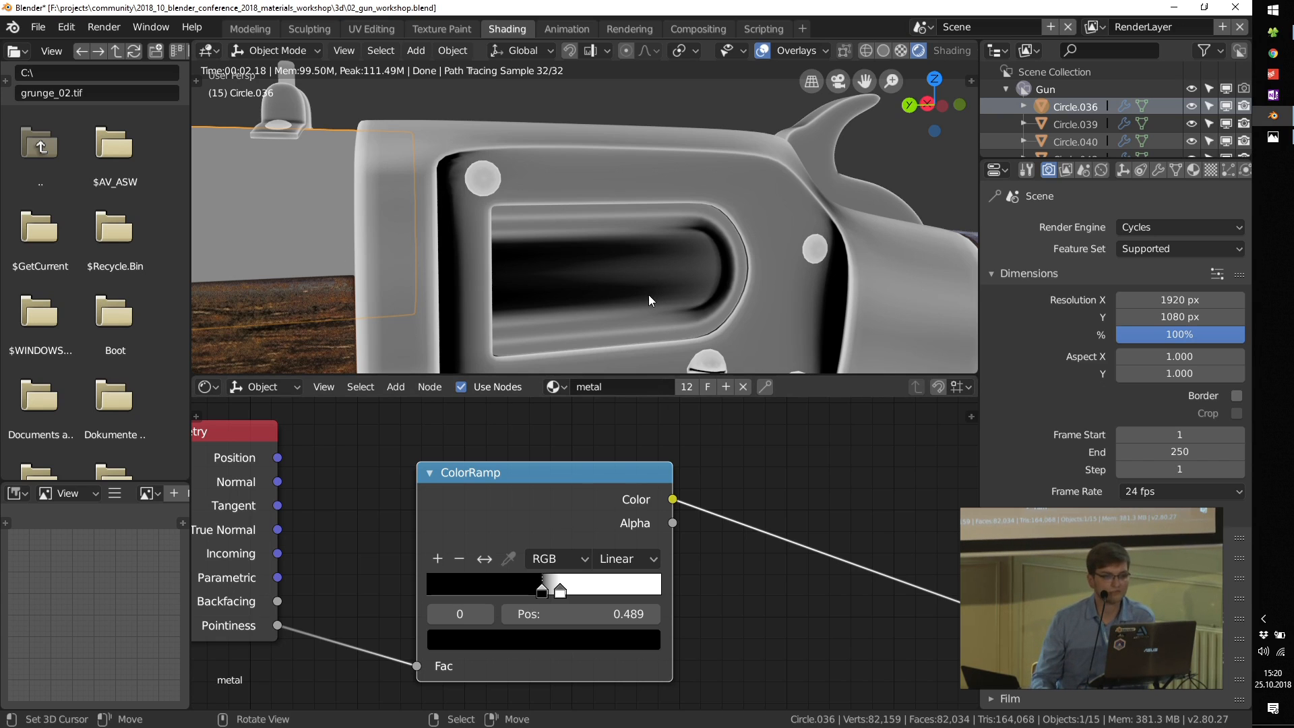
{"action": "scroll", "coordinate": [559, 546], "scroll_direction": "up", "scroll_amount": 3}
{"action": "left_click", "coordinate": [671, 533]}
{"action": "left_click", "coordinate": [662, 483]}
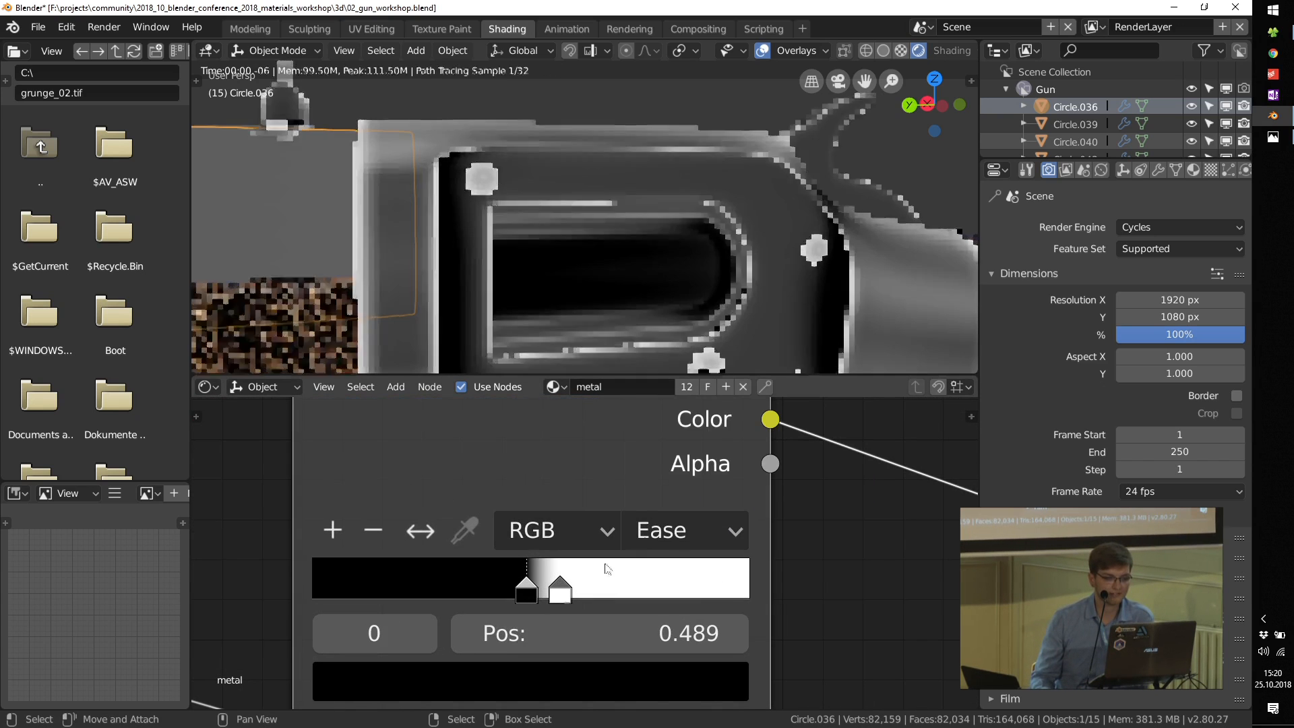
Step: Move the pointiness ColorRamp's black stop to 0.500 and examine the edge mask along the receiver and barrel
{"action": "left_click_drag", "start_coordinate": [532, 588], "coordinate": [537, 586]}
{"action": "scroll", "coordinate": [523, 209], "scroll_direction": "down", "scroll_amount": 6}
{"action": "mouse_move", "coordinate": [501, 241]}
{"action": "middle_mouse_down"}
{"action": "mouse_move", "coordinate": [499, 228]}
{"action": "mouse_move", "coordinate": [554, 234]}
{"action": "mouse_move", "coordinate": [495, 237]}
{"action": "middle_mouse_up"}
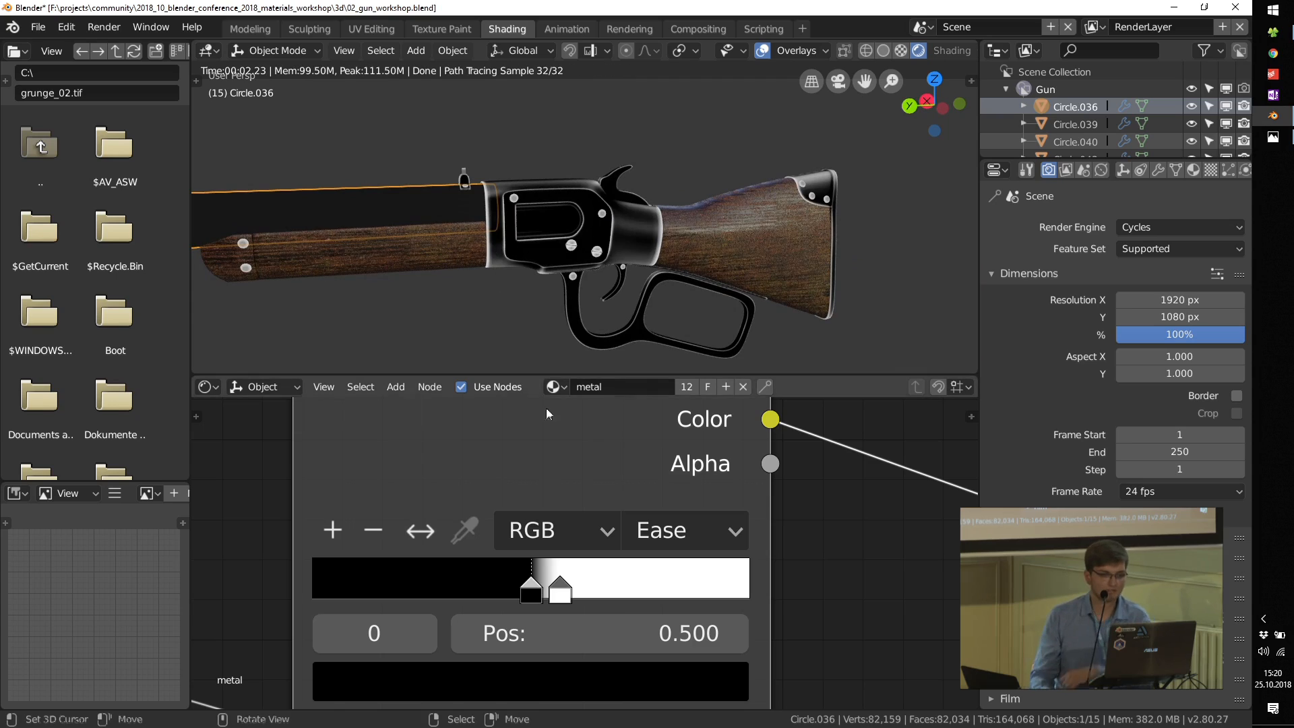
{"action": "scroll", "coordinate": [628, 401], "scroll_direction": "down", "scroll_amount": 3}
{"action": "scroll", "coordinate": [487, 187], "scroll_direction": "up", "scroll_amount": 7}
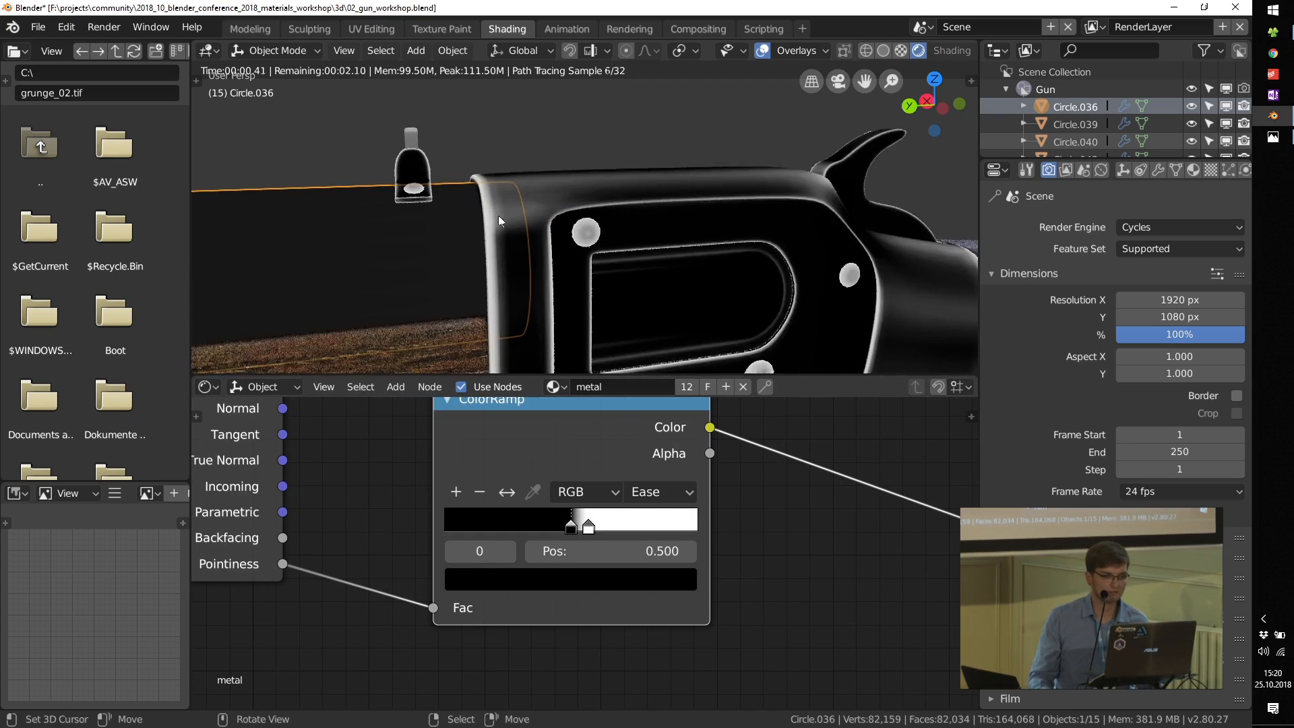
{"action": "scroll", "coordinate": [492, 248], "scroll_direction": "down", "scroll_amount": 5}
{"action": "scroll", "coordinate": [491, 260], "scroll_direction": "down", "scroll_amount": 3}
{"action": "mouse_move", "coordinate": [491, 261]}
{"action": "middle_mouse_down"}
{"action": "mouse_move", "coordinate": [428, 261]}
{"action": "mouse_move", "coordinate": [472, 258]}
{"action": "middle_mouse_up"}
{"action": "scroll", "coordinate": [472, 258], "scroll_direction": "down", "scroll_amount": 1}
{"action": "scroll", "coordinate": [474, 263], "scroll_direction": "up", "scroll_amount": 2}
{"action": "scroll", "coordinate": [519, 490], "scroll_direction": "down", "scroll_amount": 4}
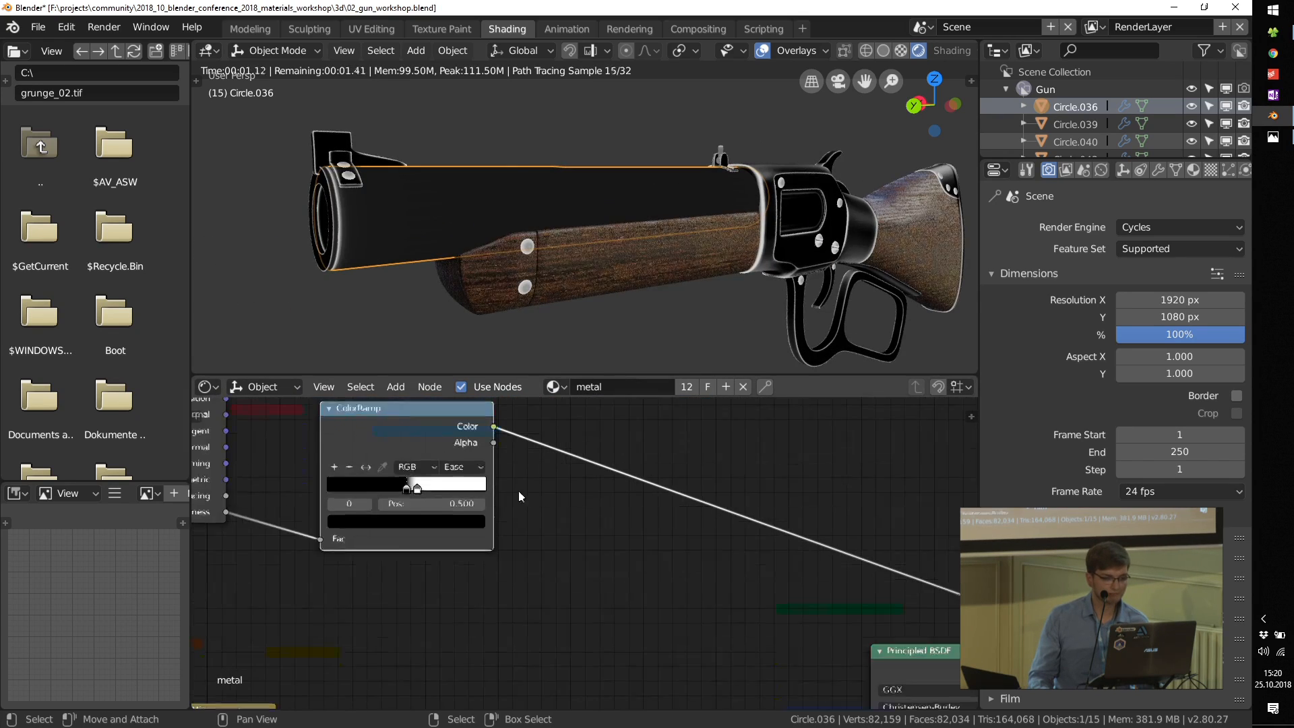
Step: Insert a Math node on the link after the pointiness ColorRamp and set its second value to 1.000
{"action": "middle_click_drag", "start_coordinate": [589, 531], "coordinate": [588, 529]}
{"action": "key", "text": "shift+a"}
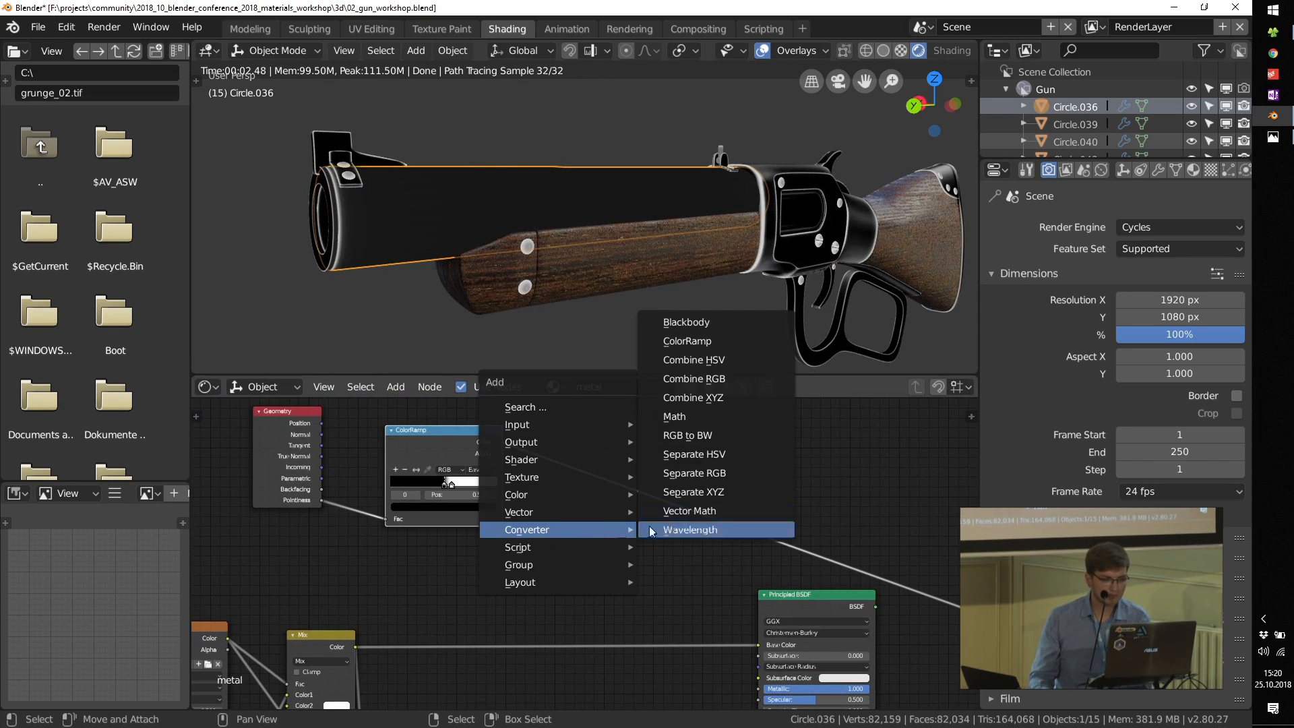
{"action": "left_click", "coordinate": [701, 408]}
{"action": "left_click", "coordinate": [535, 497]}
{"action": "scroll", "coordinate": [553, 488], "scroll_direction": "up", "scroll_amount": 5}
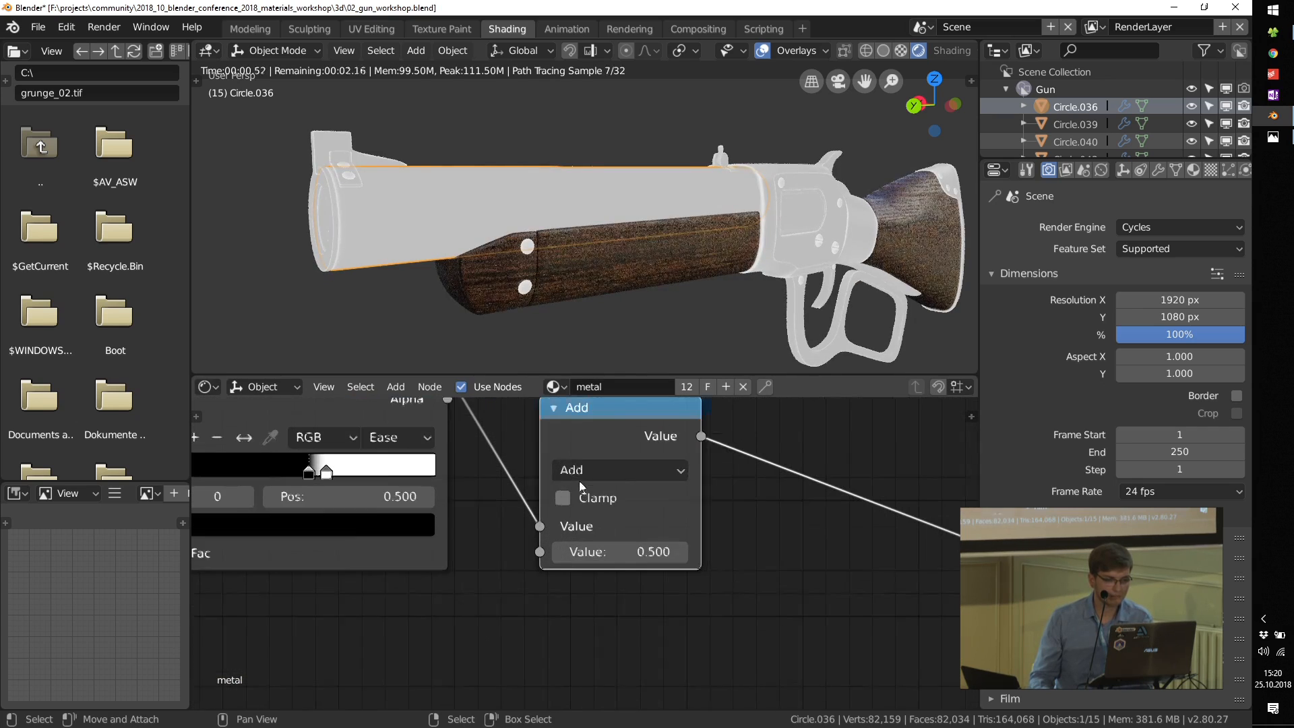
{"action": "middle_click_drag", "start_coordinate": [597, 457], "coordinate": [590, 506]}
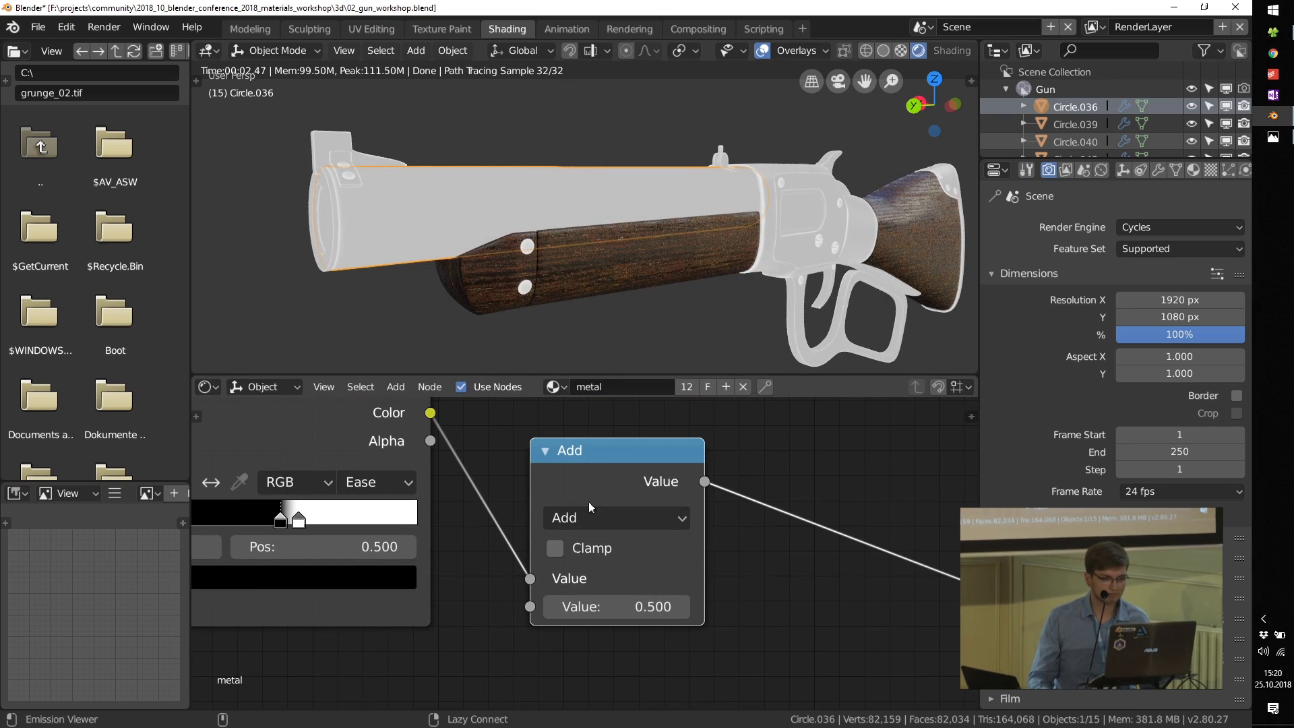
{"action": "left_click", "coordinate": [592, 466], "text": "ctrl+shift"}
{"action": "left_click_drag", "start_coordinate": [590, 608], "coordinate": [594, 608]}
Step: Reposition the pointiness ColorRamp's stops, with the black one at 0.493 and the white one at 0.546
{"action": "middle_click_drag", "start_coordinate": [669, 595], "coordinate": [946, 661]}
{"action": "scroll", "coordinate": [571, 577], "scroll_direction": "up", "scroll_amount": 6}
{"action": "mouse_move", "coordinate": [552, 591]}
{"action": "left_mouse_down"}
{"action": "mouse_move", "coordinate": [540, 591]}
{"action": "mouse_move", "coordinate": [599, 593]}
{"action": "mouse_move", "coordinate": [508, 592]}
{"action": "mouse_move", "coordinate": [556, 591]}
{"action": "left_mouse_up"}
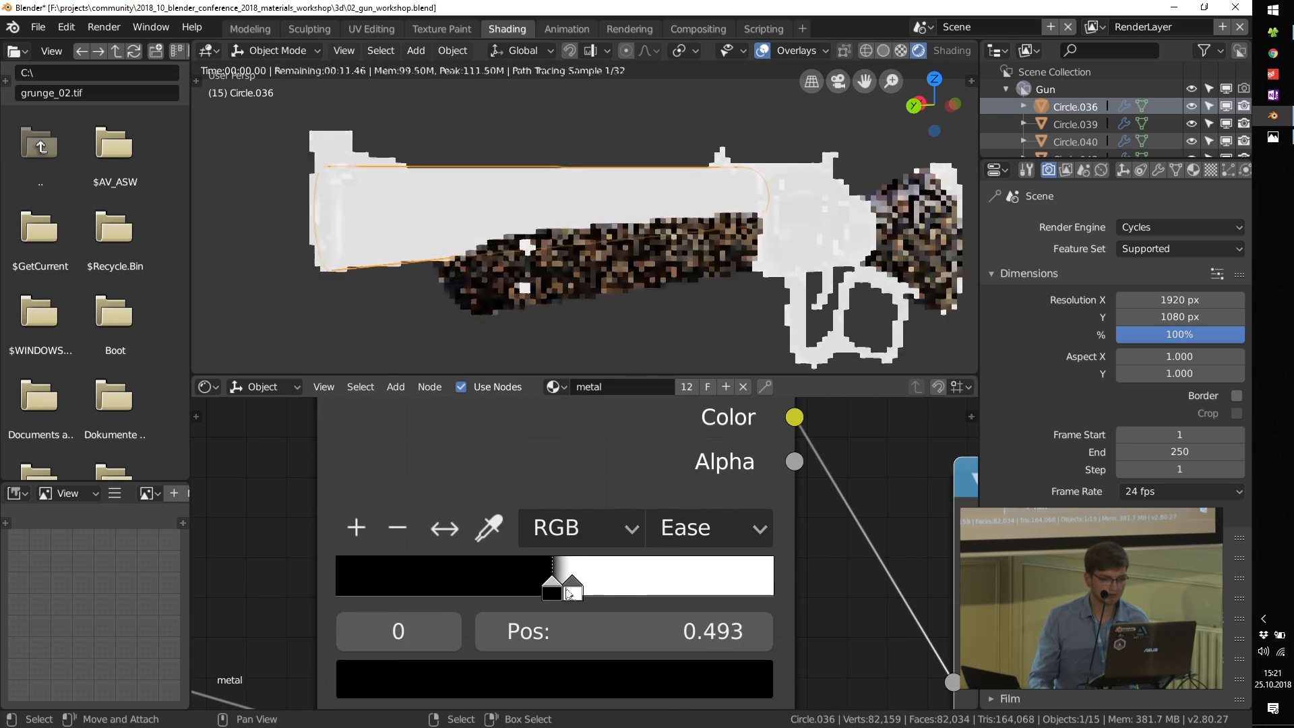
{"action": "left_click", "coordinate": [573, 590]}
{"action": "middle_click_drag", "start_coordinate": [574, 589], "coordinate": [260, 490]}
Step: Switch the Math node's operation to Multiply and move the pointiness ColorRamp's white stop to 0.599
{"action": "left_click", "coordinate": [773, 485]}
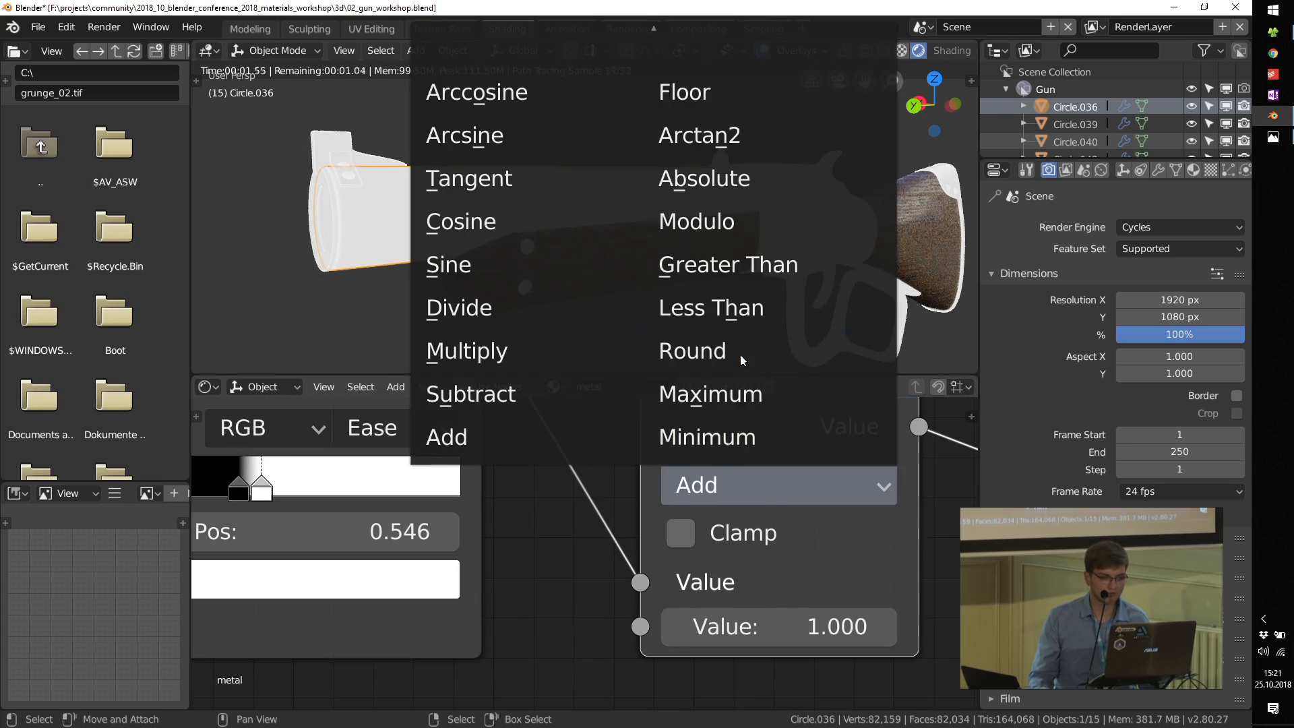
{"action": "left_click", "coordinate": [485, 351]}
{"action": "middle_click_drag", "start_coordinate": [384, 504], "coordinate": [480, 562]}
{"action": "scroll", "coordinate": [314, 546], "scroll_direction": "up", "scroll_amount": 1}
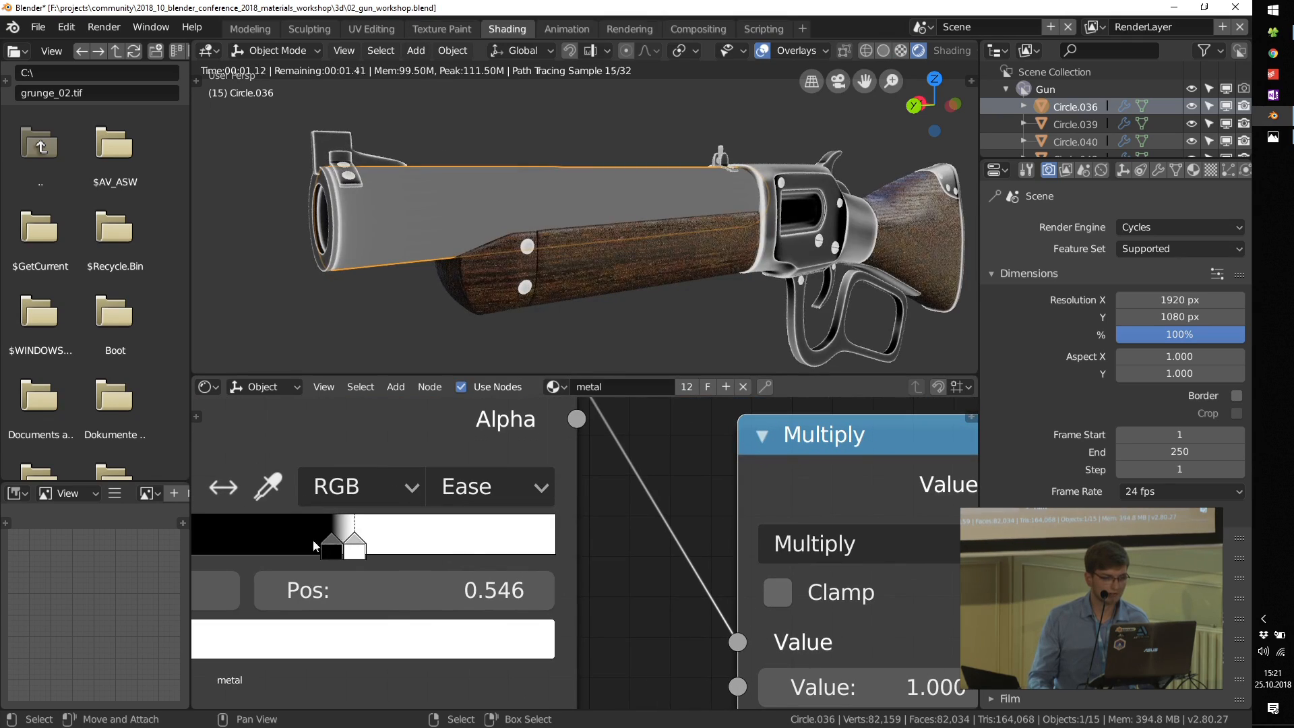
{"action": "mouse_move", "coordinate": [359, 549]}
{"action": "left_mouse_down"}
{"action": "mouse_move", "coordinate": [383, 539]}
{"action": "mouse_move", "coordinate": [338, 551]}
{"action": "mouse_move", "coordinate": [375, 553]}
{"action": "left_mouse_up"}
{"action": "scroll", "coordinate": [471, 546], "scroll_direction": "down", "scroll_amount": 7}
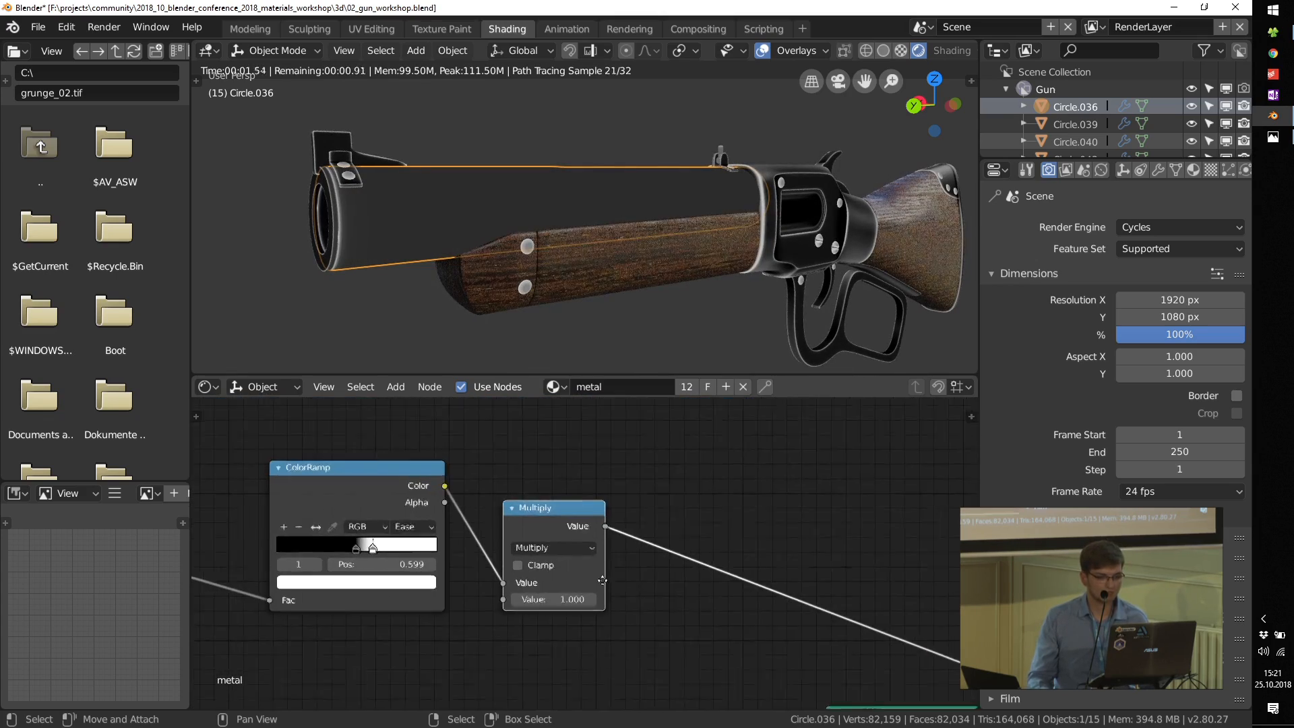
Step: Set the Multiply node's second value to 2.000 to brighten the edge mask
{"action": "scroll", "coordinate": [514, 595], "scroll_direction": "up", "scroll_amount": 3}
{"action": "left_click", "coordinate": [514, 594]}
{"action": "type", "text": "2"}
{"action": "key", "text": "Return"}
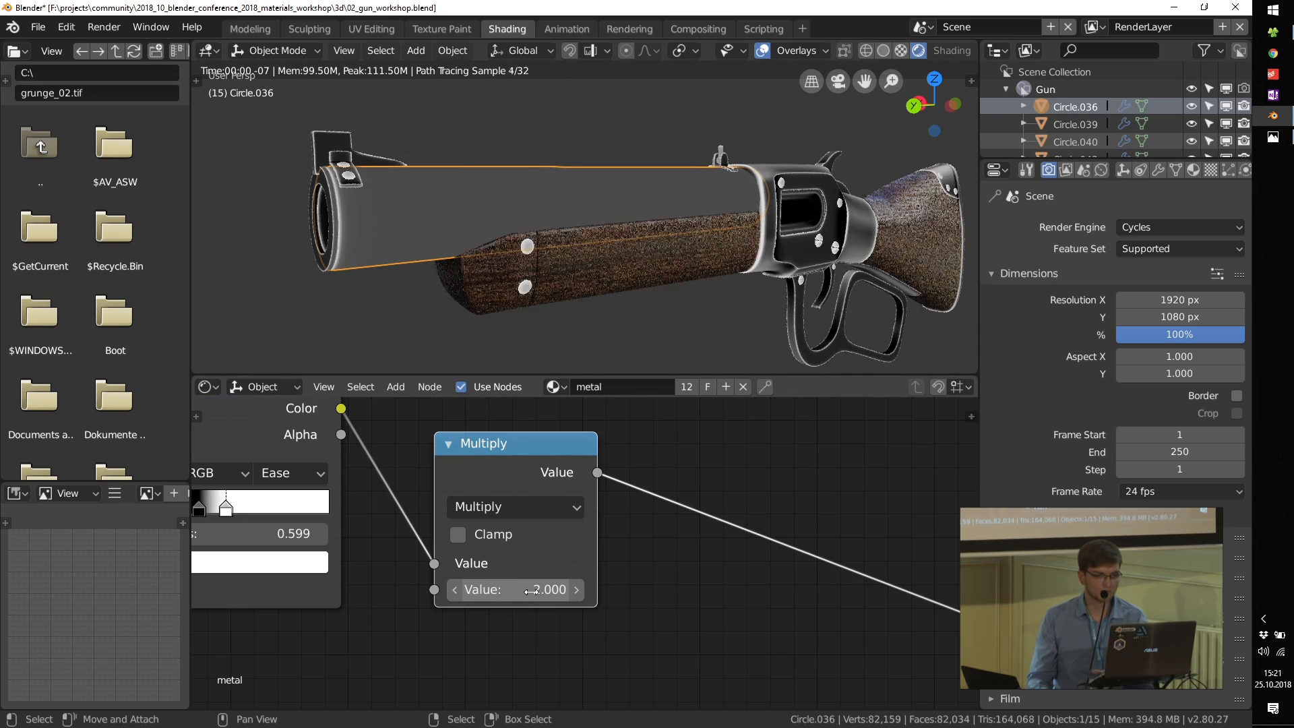
{"action": "scroll", "coordinate": [584, 566], "scroll_direction": "down", "scroll_amount": 5}
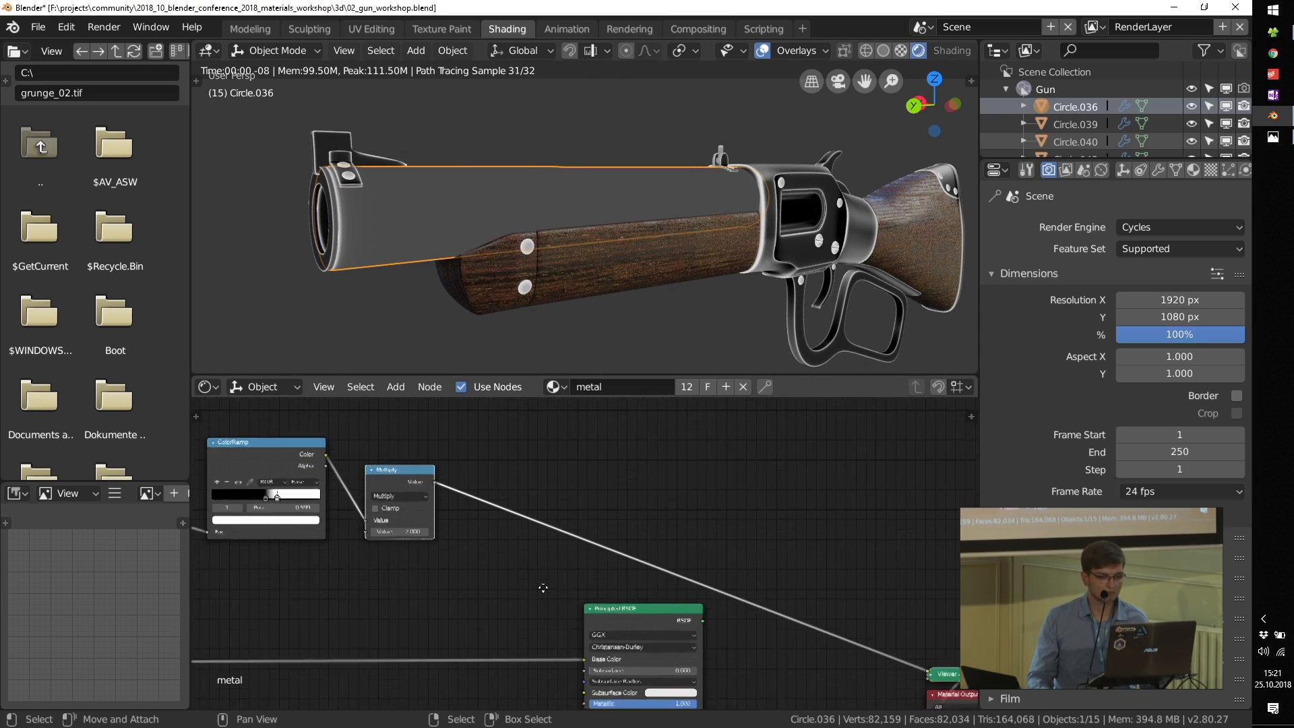
{"action": "scroll", "coordinate": [556, 597], "scroll_direction": "up", "scroll_amount": 2}
{"action": "left_click_drag", "start_coordinate": [556, 597], "coordinate": [634, 605]}
{"action": "middle_click_drag", "start_coordinate": [439, 561], "coordinate": [603, 559]}
{"action": "key", "text": "shift+a"}
{"action": "mouse_move", "coordinate": [569, 548]}
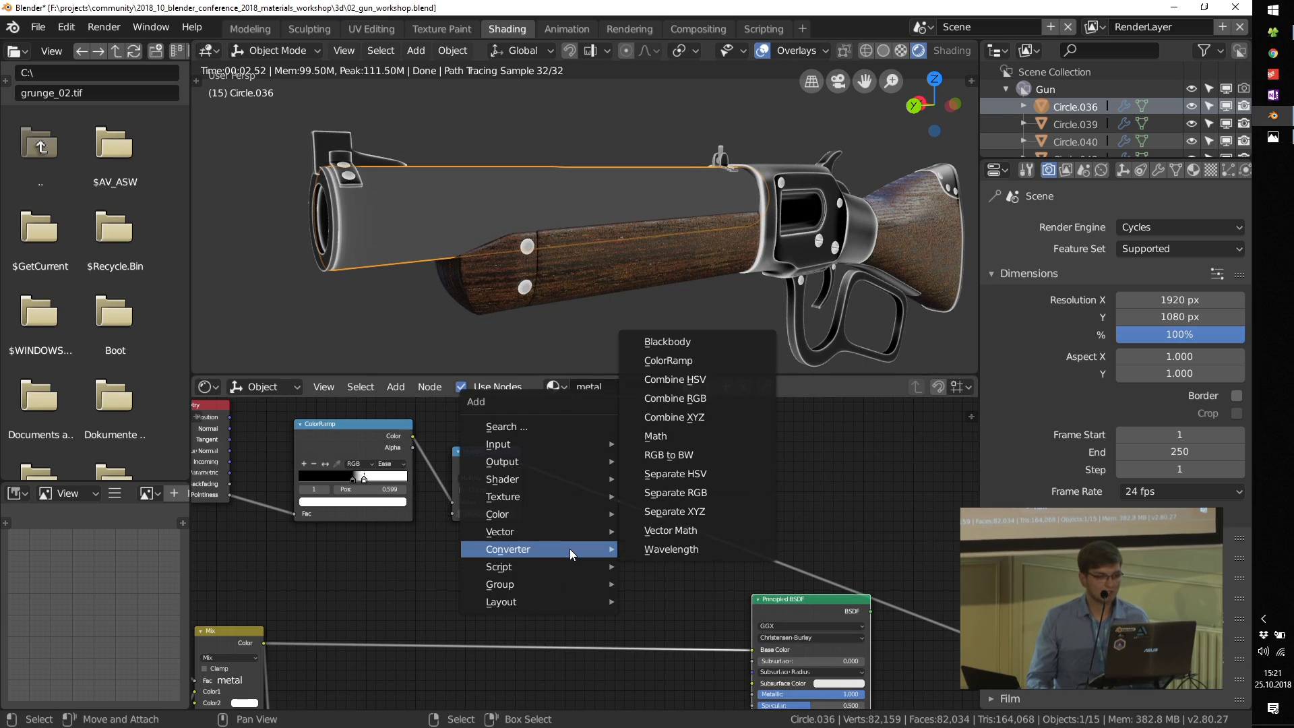
{"action": "scroll", "coordinate": [530, 572], "scroll_direction": "down", "scroll_amount": 4}
Step: Duplicate the Mix node feeding the roughness ColorRamp and insert the copy between the original Mix and that ColorRamp
{"action": "middle_click_drag", "start_coordinate": [500, 685], "coordinate": [526, 560]}
{"action": "middle_click_drag", "start_coordinate": [532, 702], "coordinate": [536, 619]}
{"action": "middle_click_drag", "start_coordinate": [690, 571], "coordinate": [465, 637]}
{"action": "scroll", "coordinate": [358, 468], "scroll_direction": "down", "scroll_amount": 2}
{"action": "left_click_drag", "start_coordinate": [465, 640], "coordinate": [618, 536]}
{"action": "left_click_drag", "start_coordinate": [406, 579], "coordinate": [460, 545]}
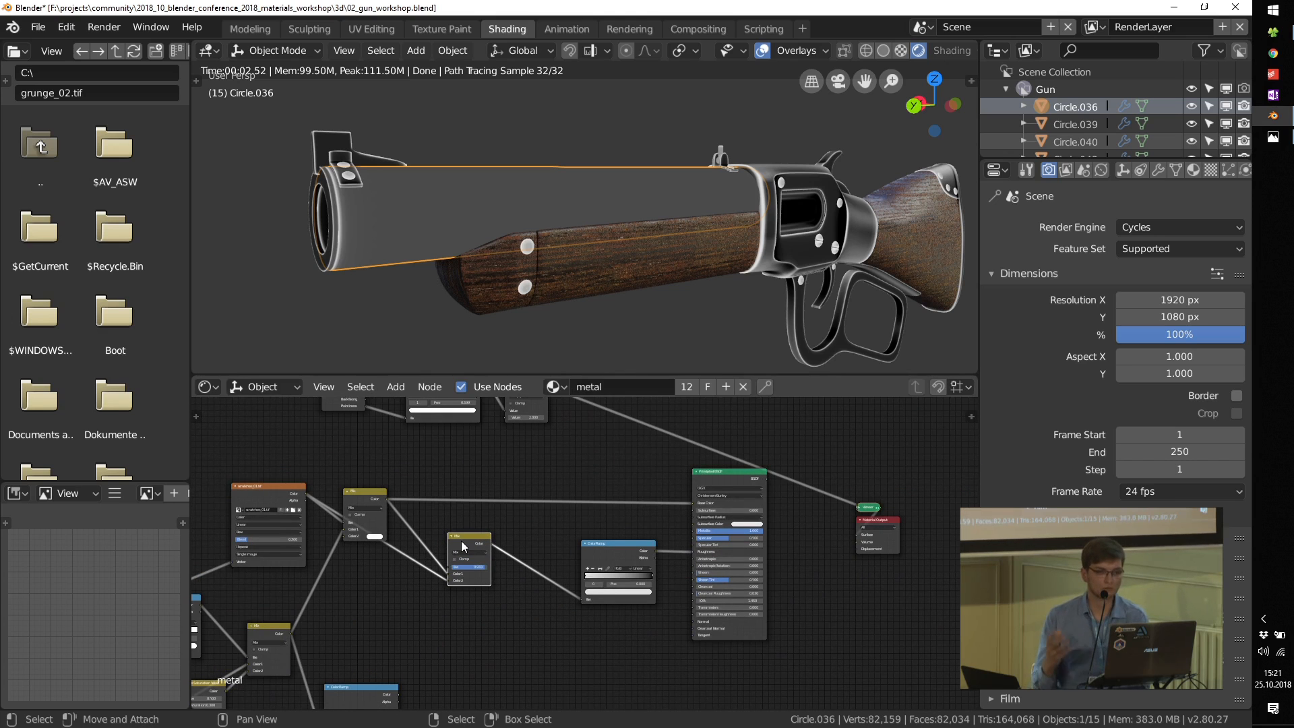
{"action": "middle_click_drag", "start_coordinate": [547, 505], "coordinate": [580, 557]}
{"action": "scroll", "coordinate": [580, 556], "scroll_direction": "up", "scroll_amount": 3}
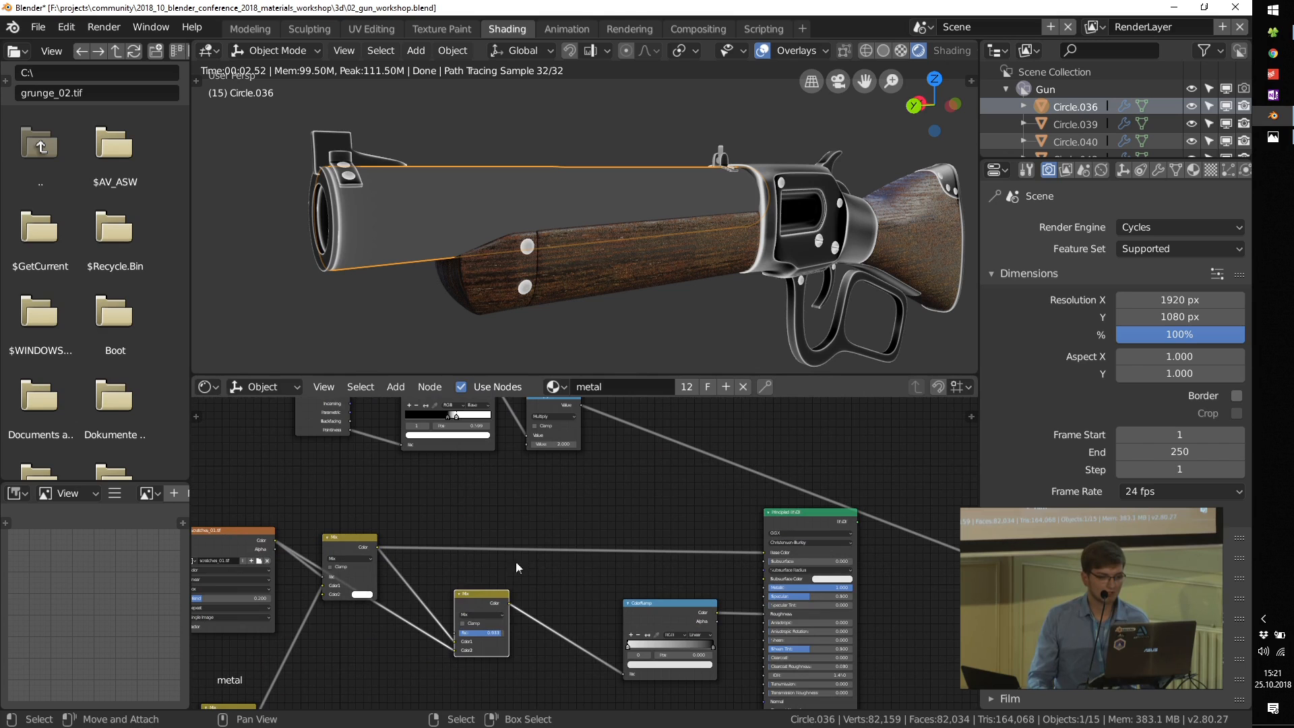
{"action": "left_click_drag", "start_coordinate": [464, 594], "coordinate": [449, 593]}
{"action": "key", "text": "shift+d"}
{"action": "left_click", "coordinate": [529, 573]}
Step: Link the Multiply node's Value to the duplicated Mix's Fac and preview that Mix on the barrel and receiver
{"action": "scroll", "coordinate": [562, 485], "scroll_direction": "up", "scroll_amount": 2}
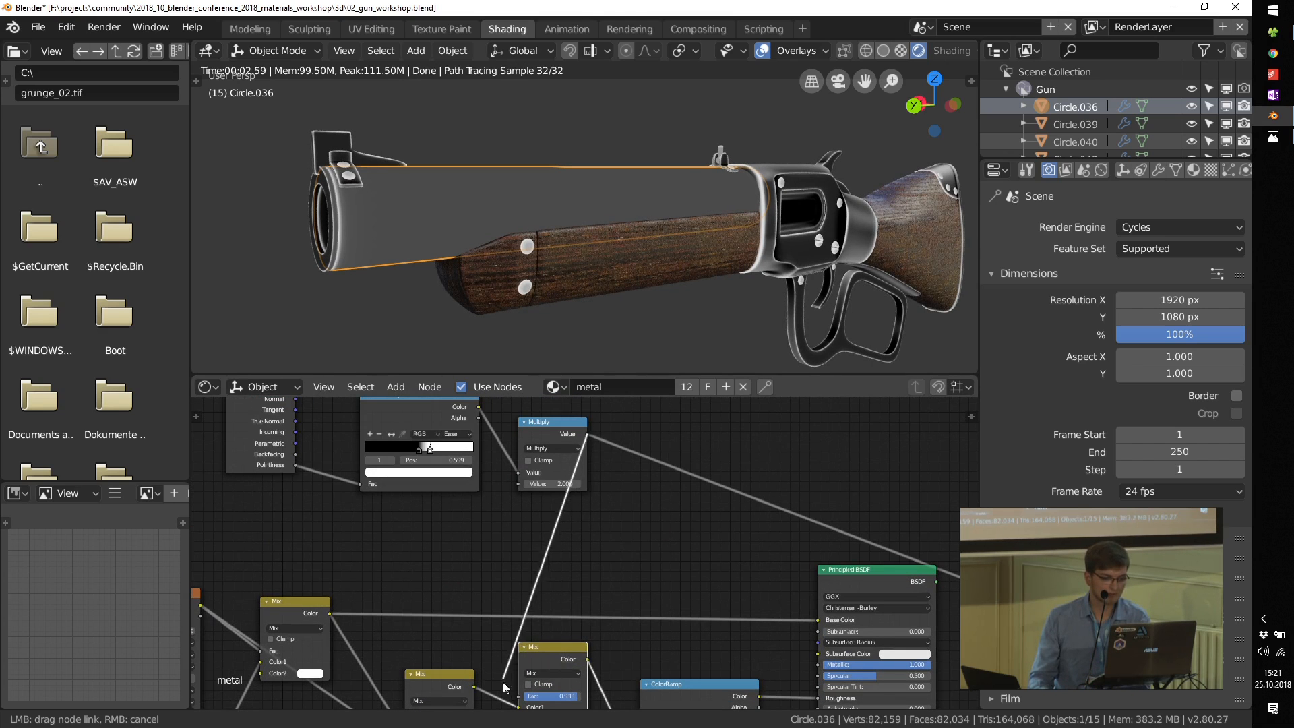
{"action": "left_click_drag", "start_coordinate": [520, 697], "coordinate": [519, 696]}
{"action": "left_click", "coordinate": [551, 649], "text": "ctrl+shift"}
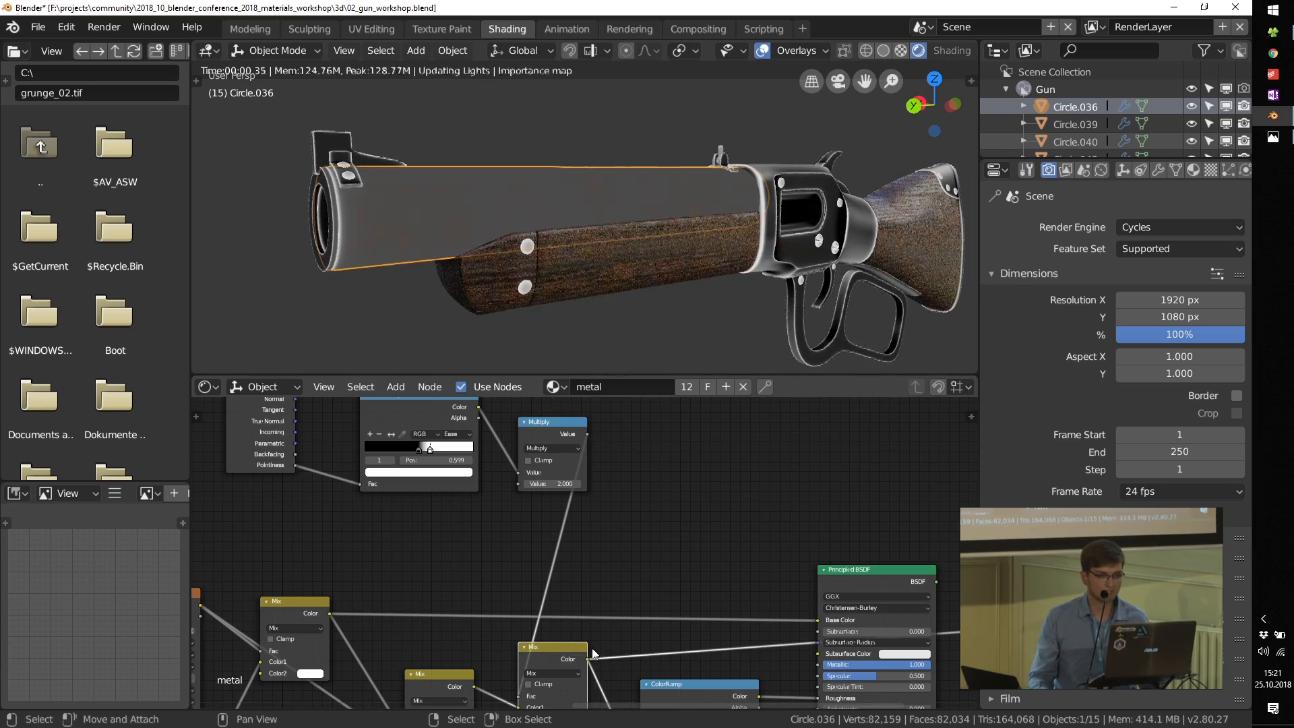
{"action": "scroll", "coordinate": [846, 180], "scroll_direction": "up", "scroll_amount": 6}
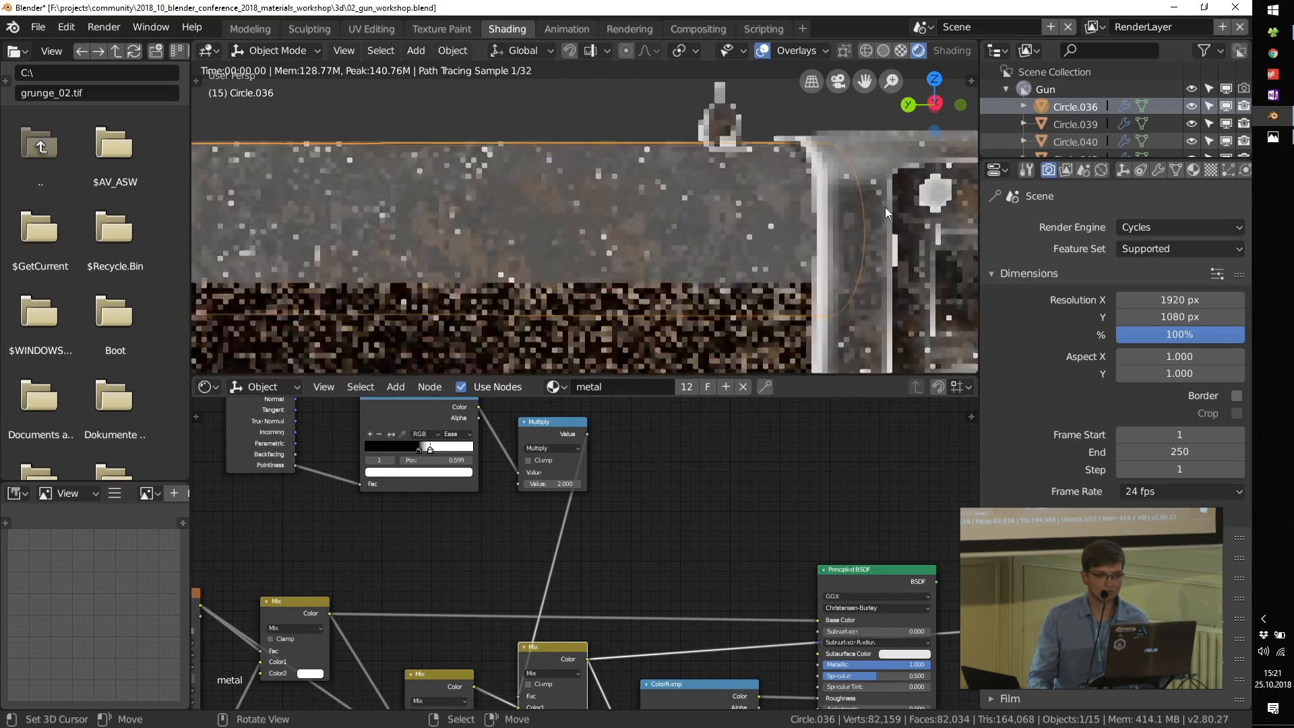
Step: Set the duplicated Mix node's Color2 to black
{"action": "middle_click_drag", "start_coordinate": [607, 667], "coordinate": [604, 533]}
{"action": "scroll", "coordinate": [532, 584], "scroll_direction": "up", "scroll_amount": 2}
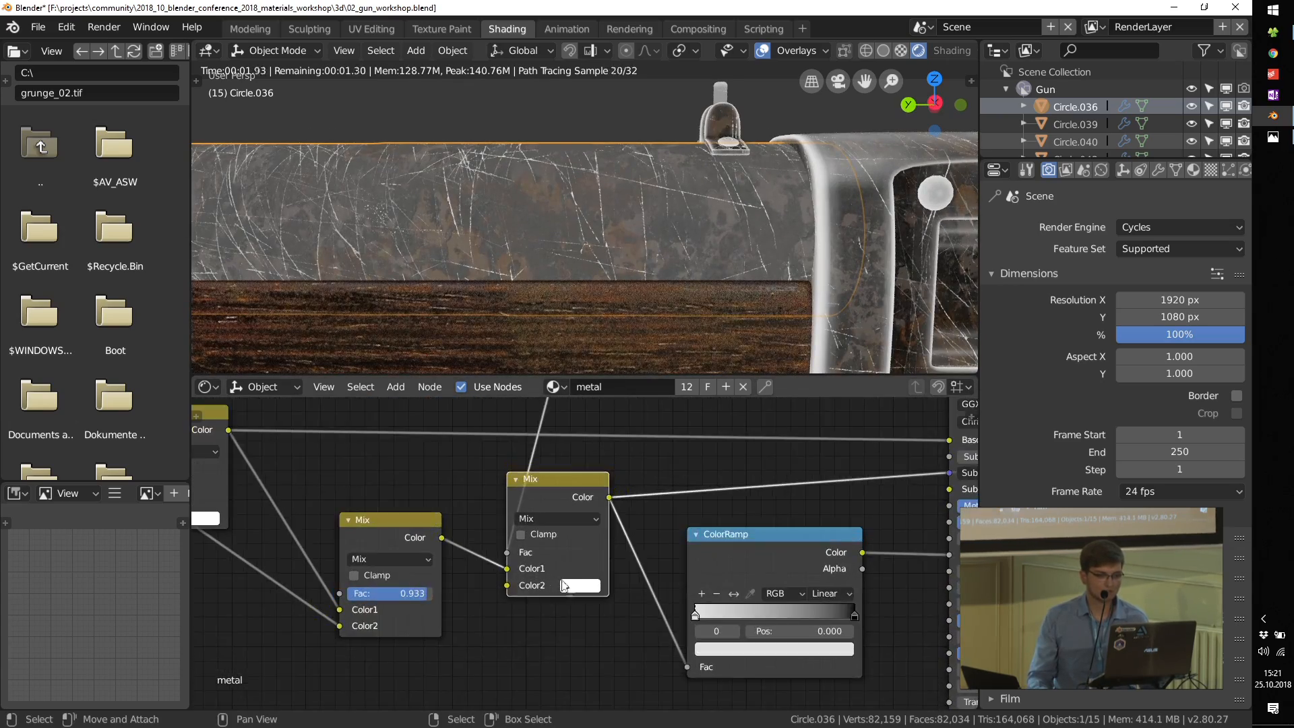
{"action": "left_click", "coordinate": [582, 589]}
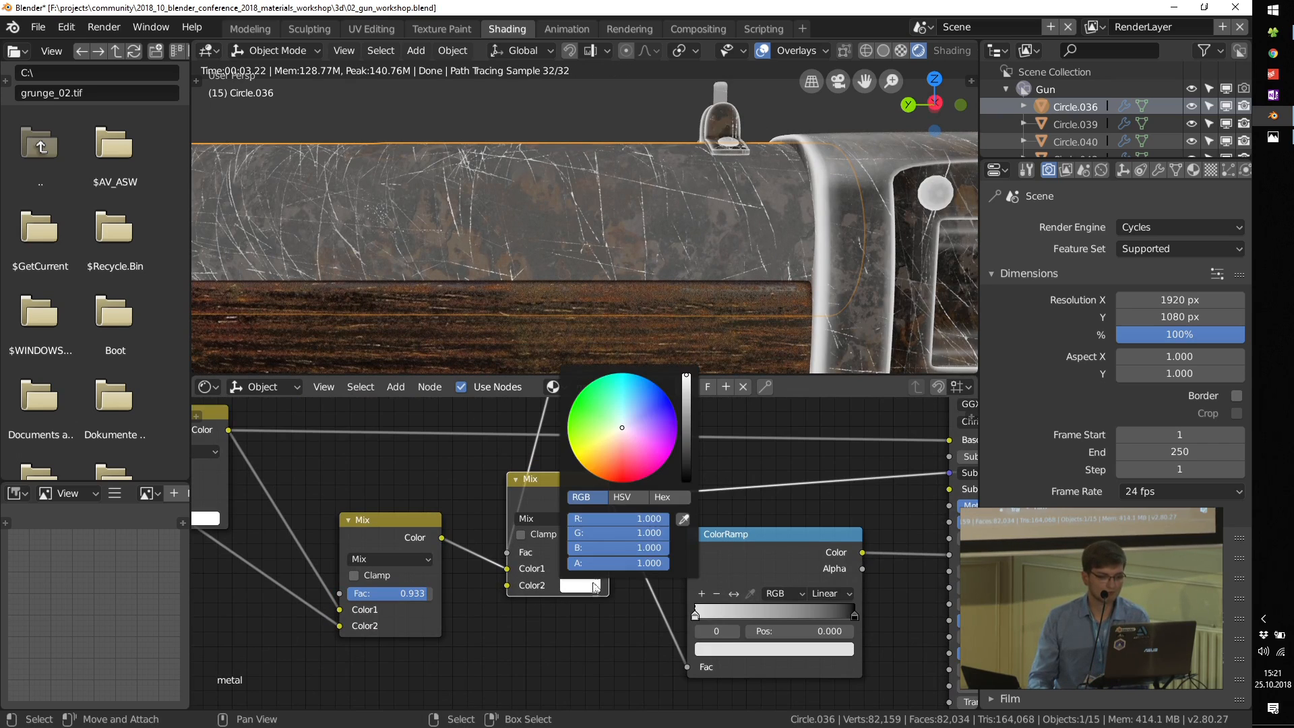
{"action": "left_click_drag", "start_coordinate": [684, 414], "coordinate": [685, 479]}
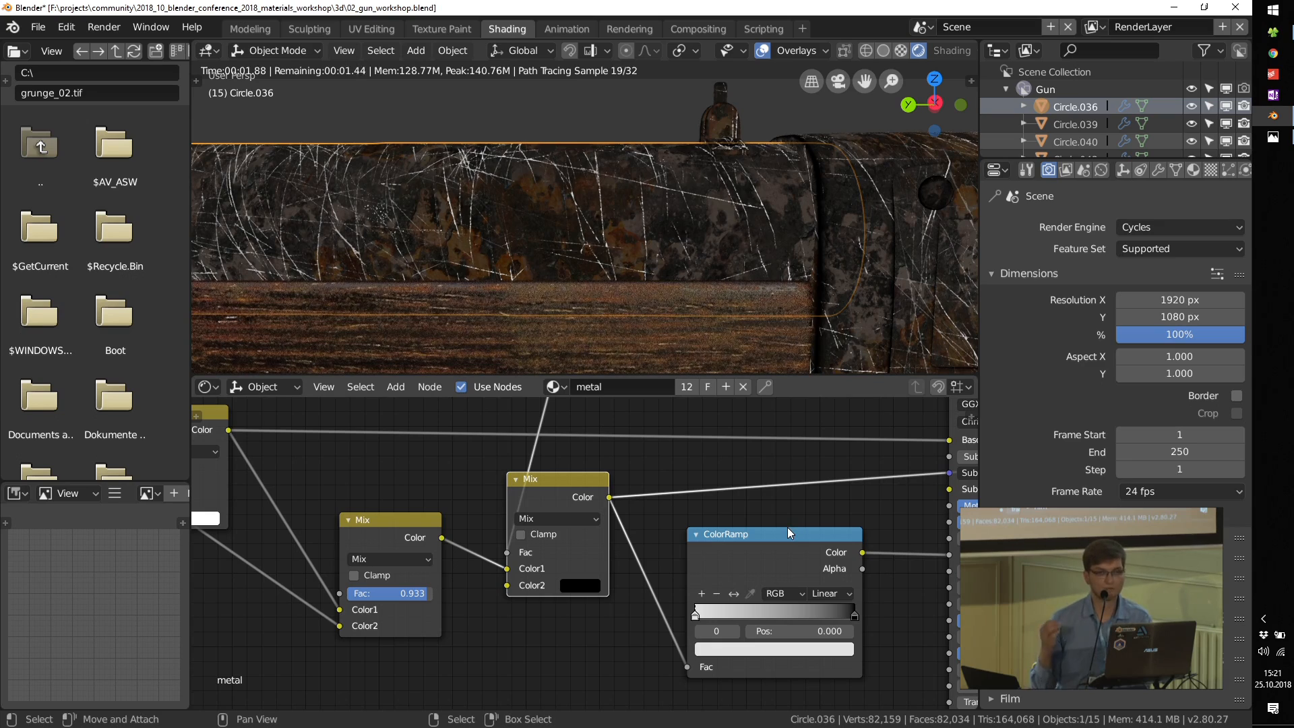
Step: Link the duplicated Mix's Color directly to the Principled BSDF's Roughness, bypassing the ColorRamp, and preview the full shader
{"action": "scroll", "coordinate": [681, 591], "scroll_direction": "down", "scroll_amount": 3}
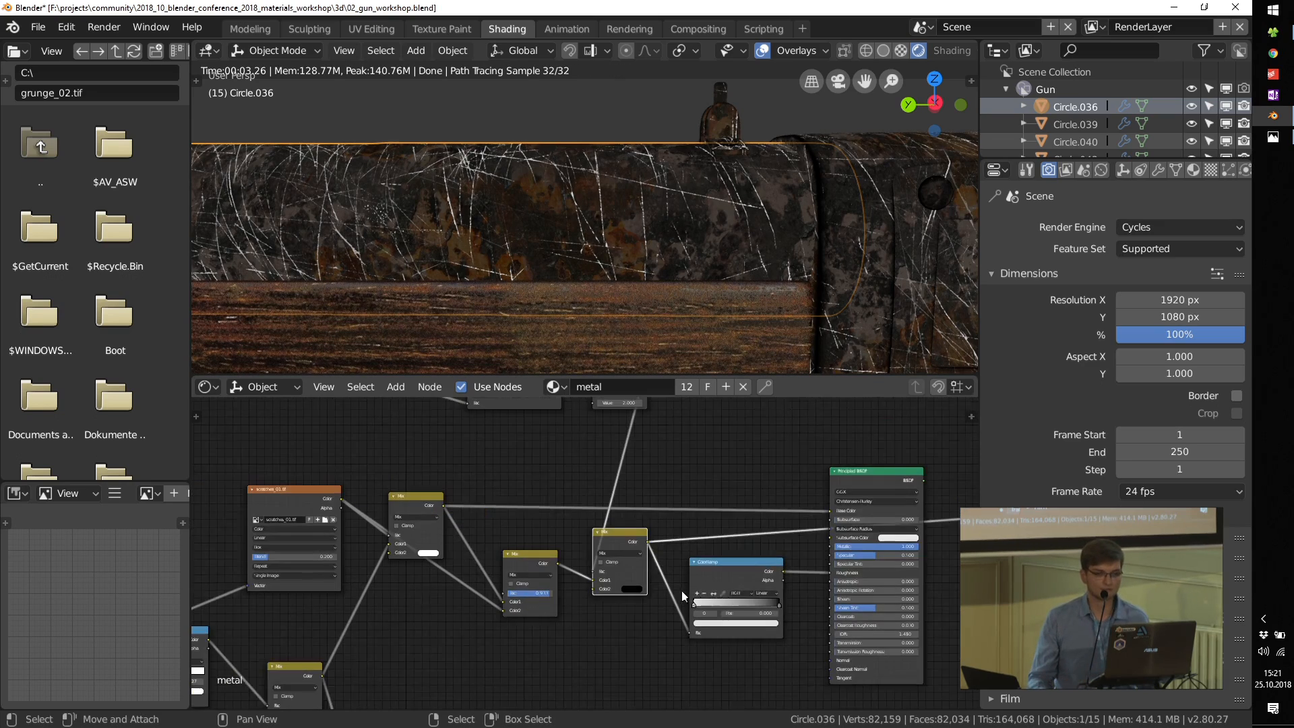
{"action": "left_click", "coordinate": [631, 569], "text": "ctrl+shift"}
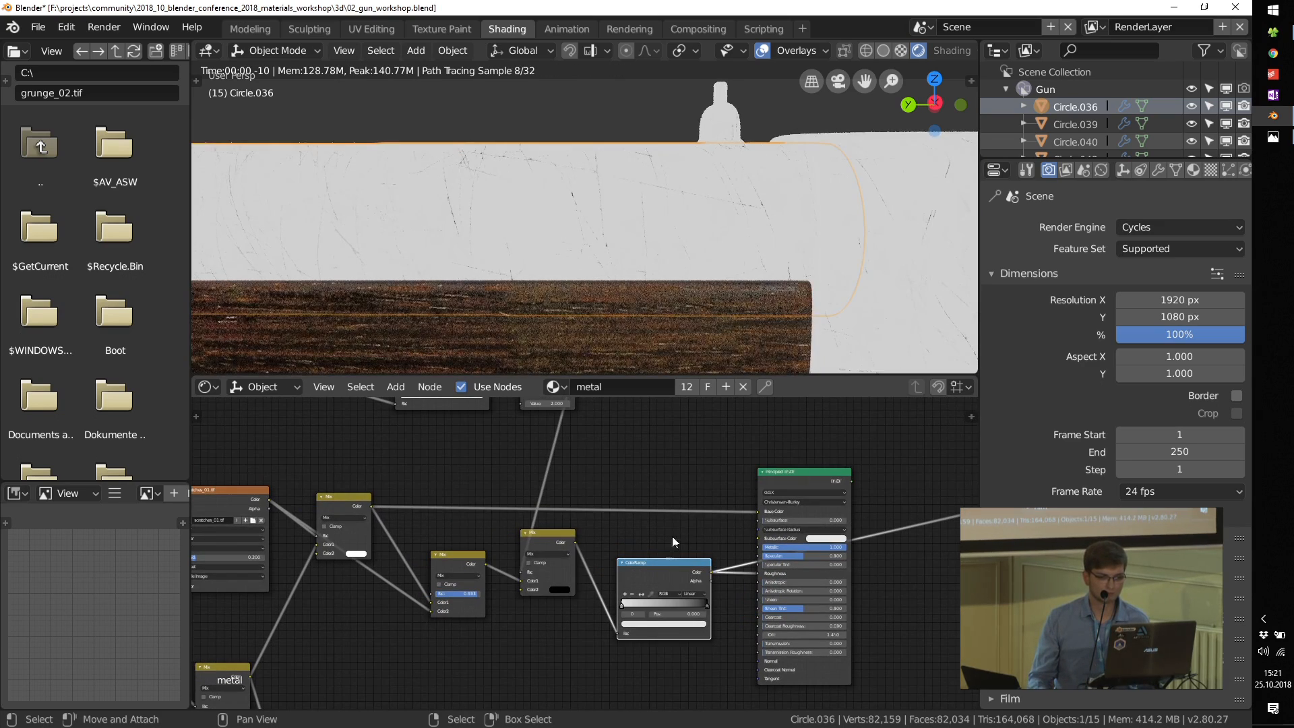
{"action": "scroll", "coordinate": [669, 589], "scroll_direction": "up", "scroll_amount": 3}
{"action": "left_click", "coordinate": [839, 404], "text": "ctrl+shift"}
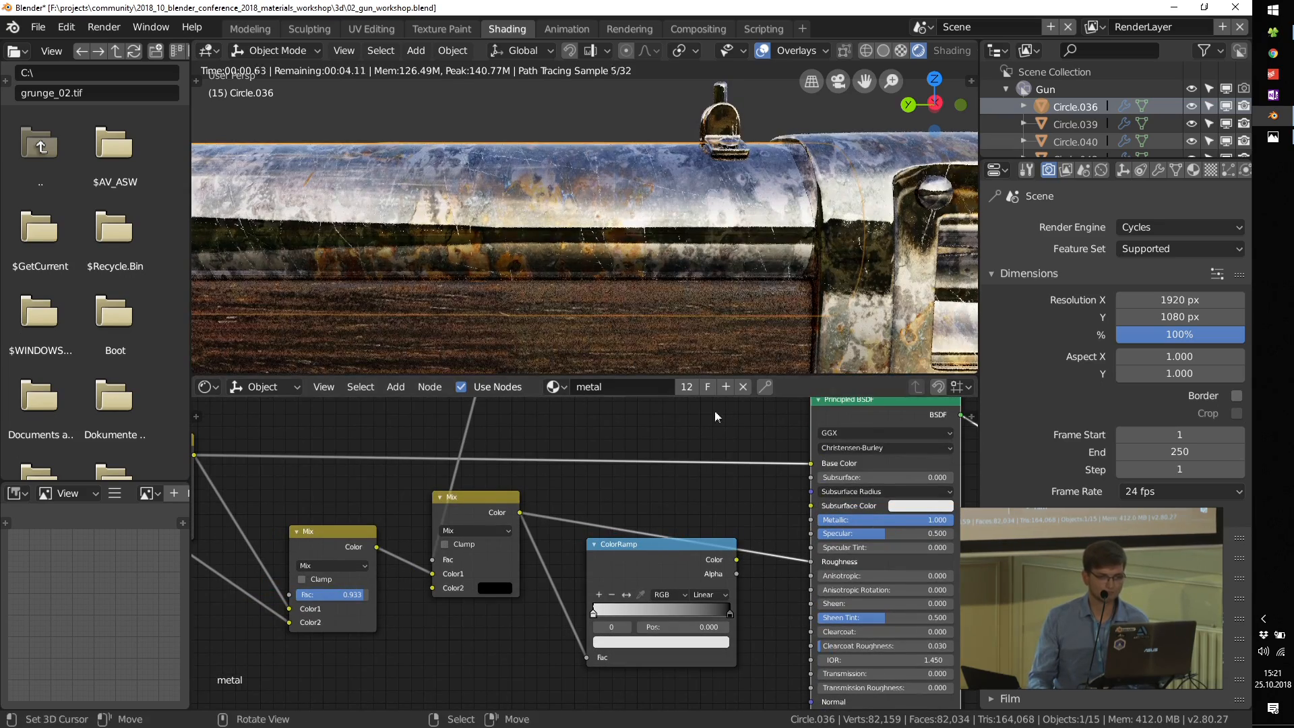
{"action": "middle_click_drag", "start_coordinate": [644, 558], "coordinate": [607, 567]}
Step: Preview the duplicated Mix on the gun and lower the preceding Mix's Fac to 0.798
{"action": "left_click", "coordinate": [444, 507], "text": "ctrl+shift"}
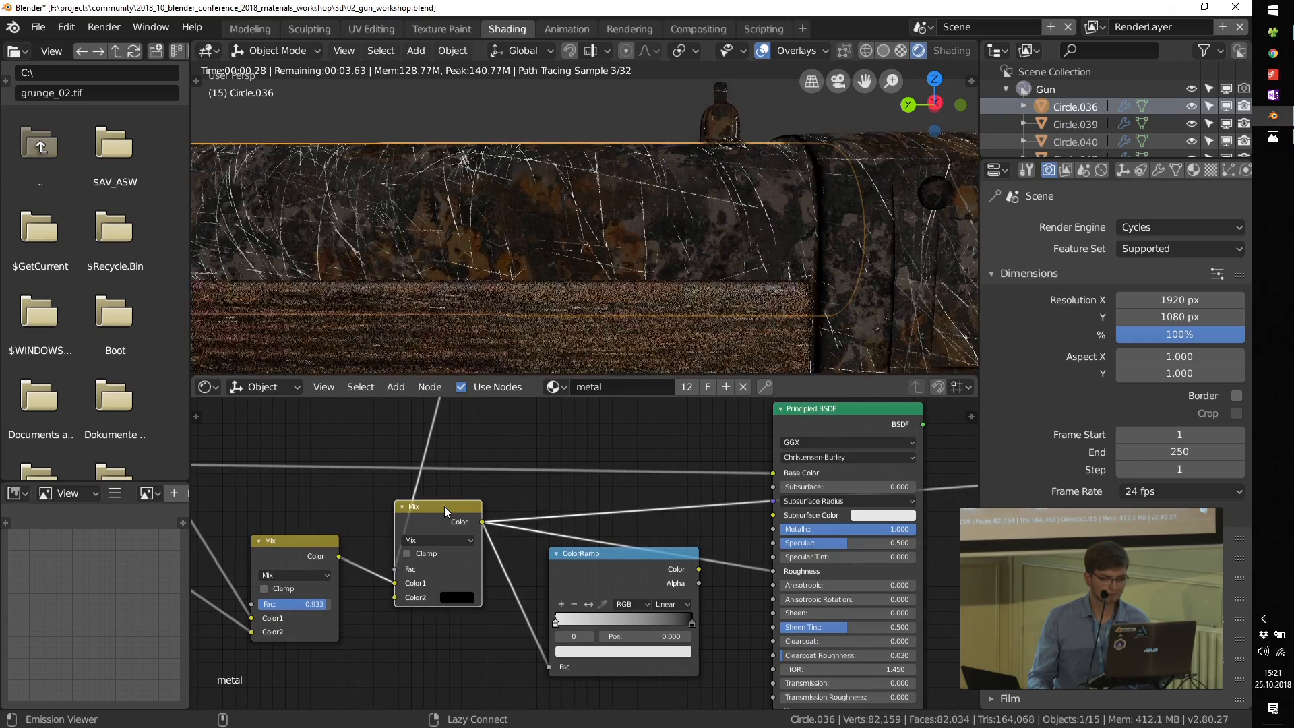
{"action": "scroll", "coordinate": [414, 618], "scroll_direction": "up", "scroll_amount": 2}
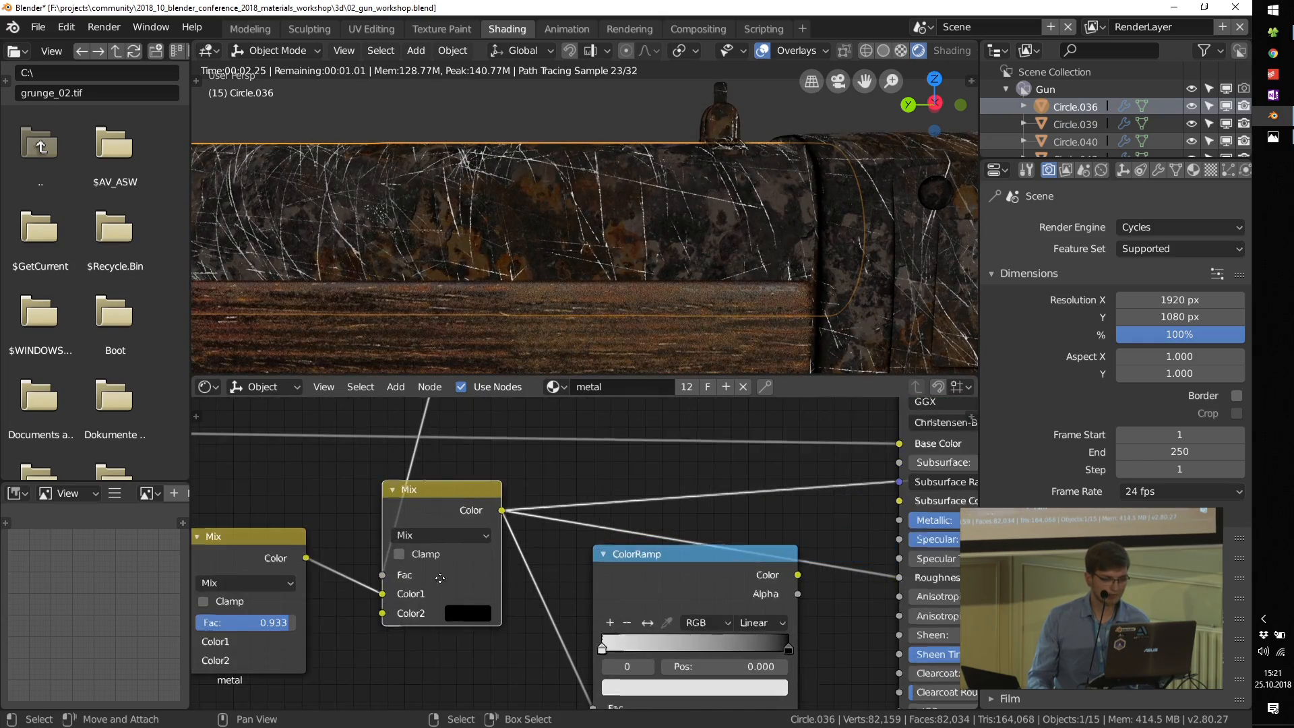
{"action": "middle_click_drag", "start_coordinate": [440, 577], "coordinate": [582, 578]}
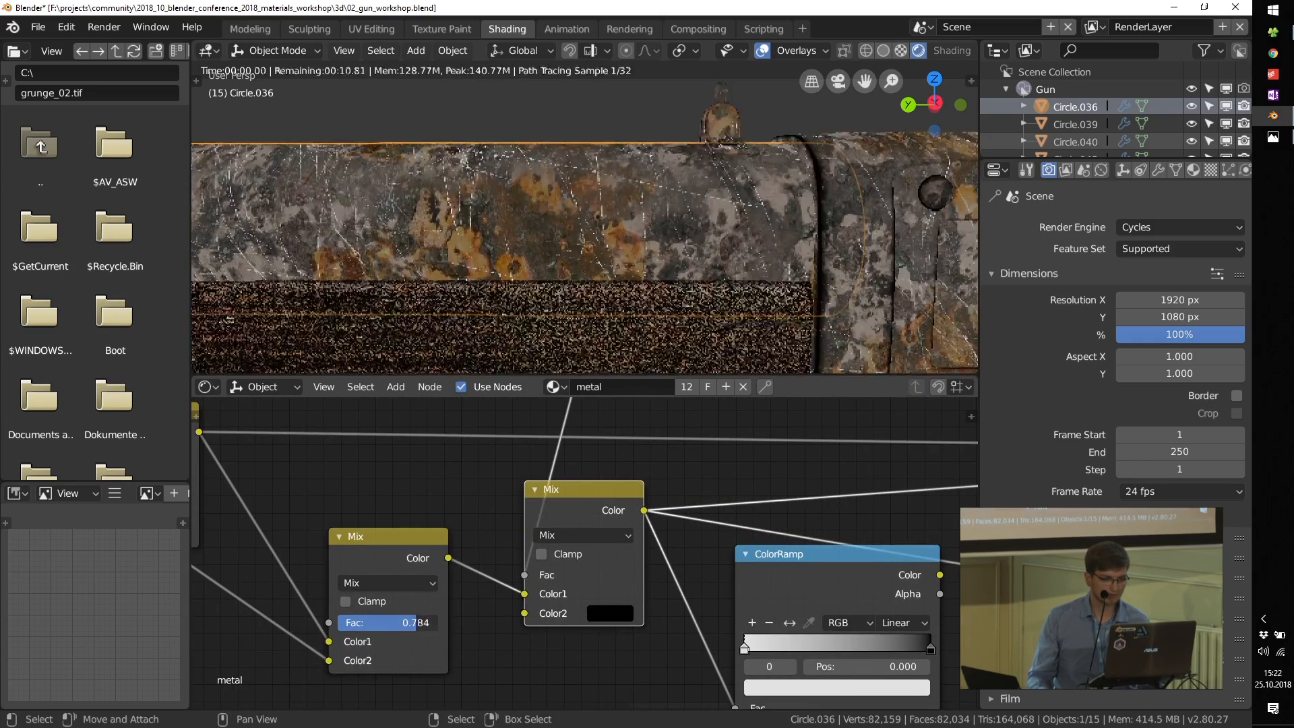
{"action": "scroll", "coordinate": [809, 465], "scroll_direction": "down", "scroll_amount": 3}
Step: Preview the Principled BSDF on the gun and reduce the Fac of the Mix before the edge-mask Mix to 0.000
{"action": "left_click", "coordinate": [822, 450], "text": "ctrl+shift"}
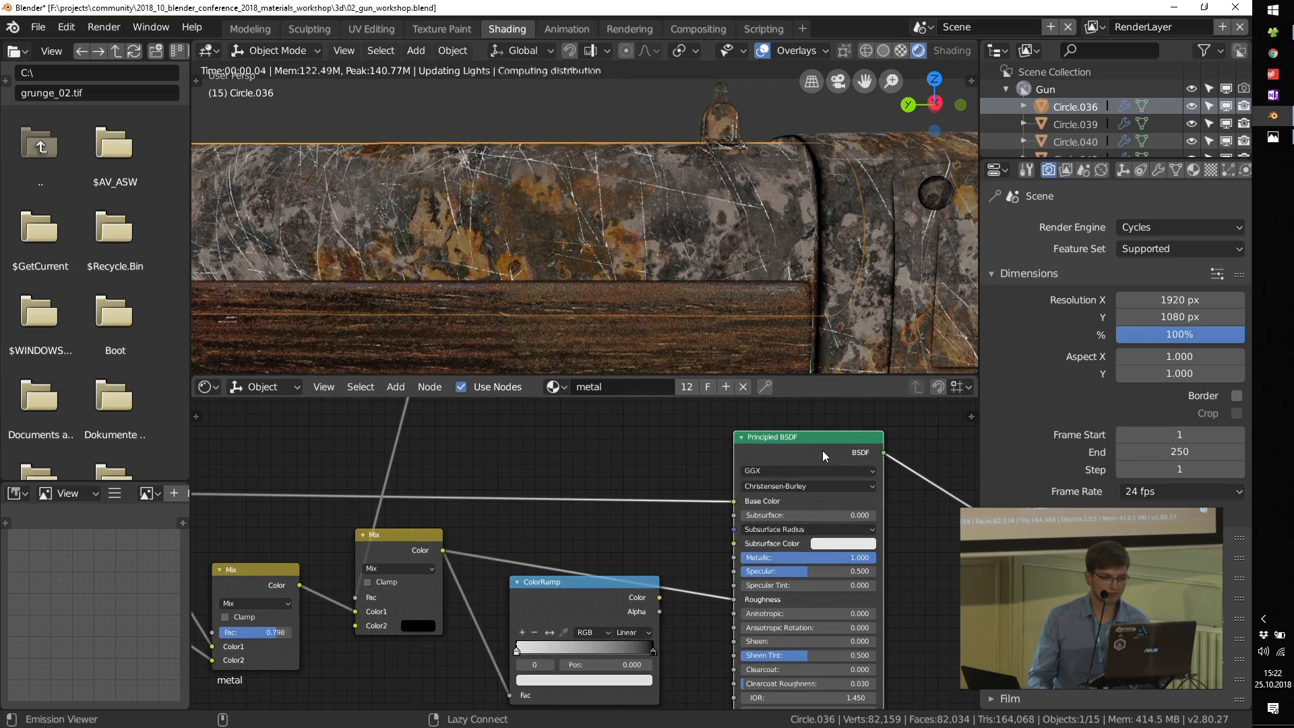
{"action": "left_click_drag", "start_coordinate": [275, 632], "coordinate": [212, 632]}
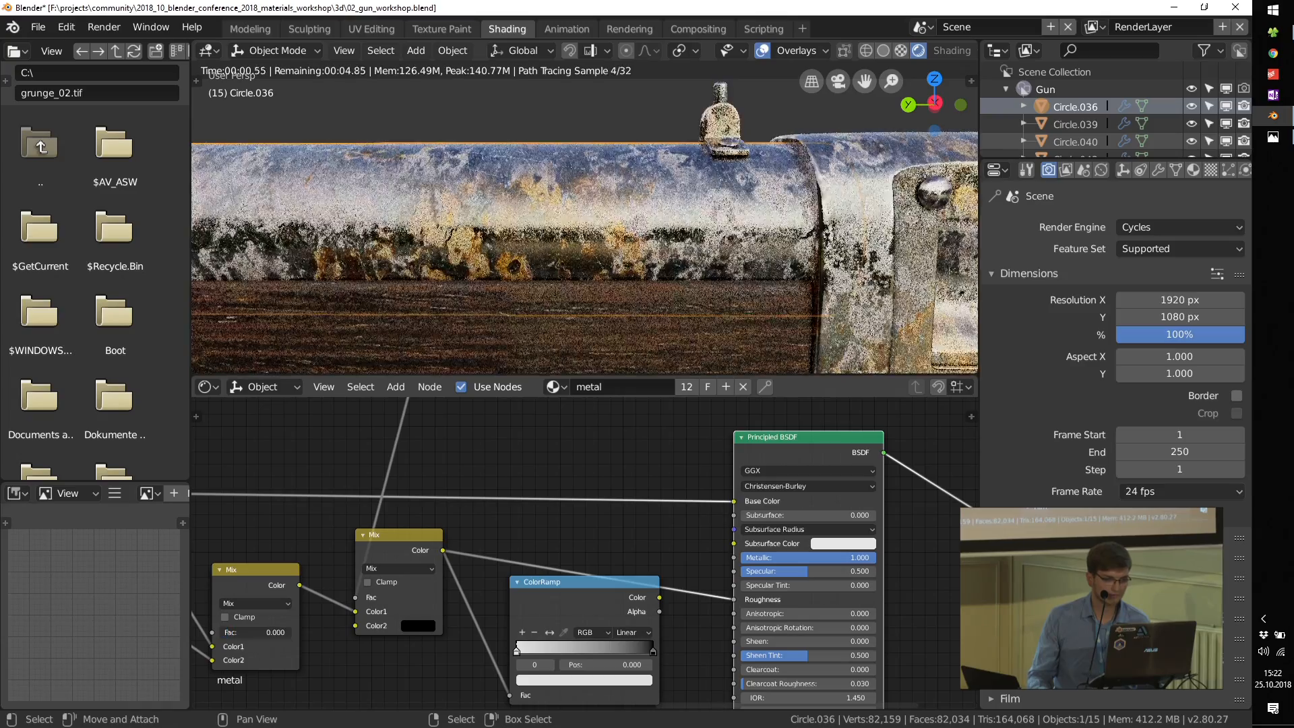
{"action": "middle_click_drag", "start_coordinate": [882, 218], "coordinate": [874, 244]}
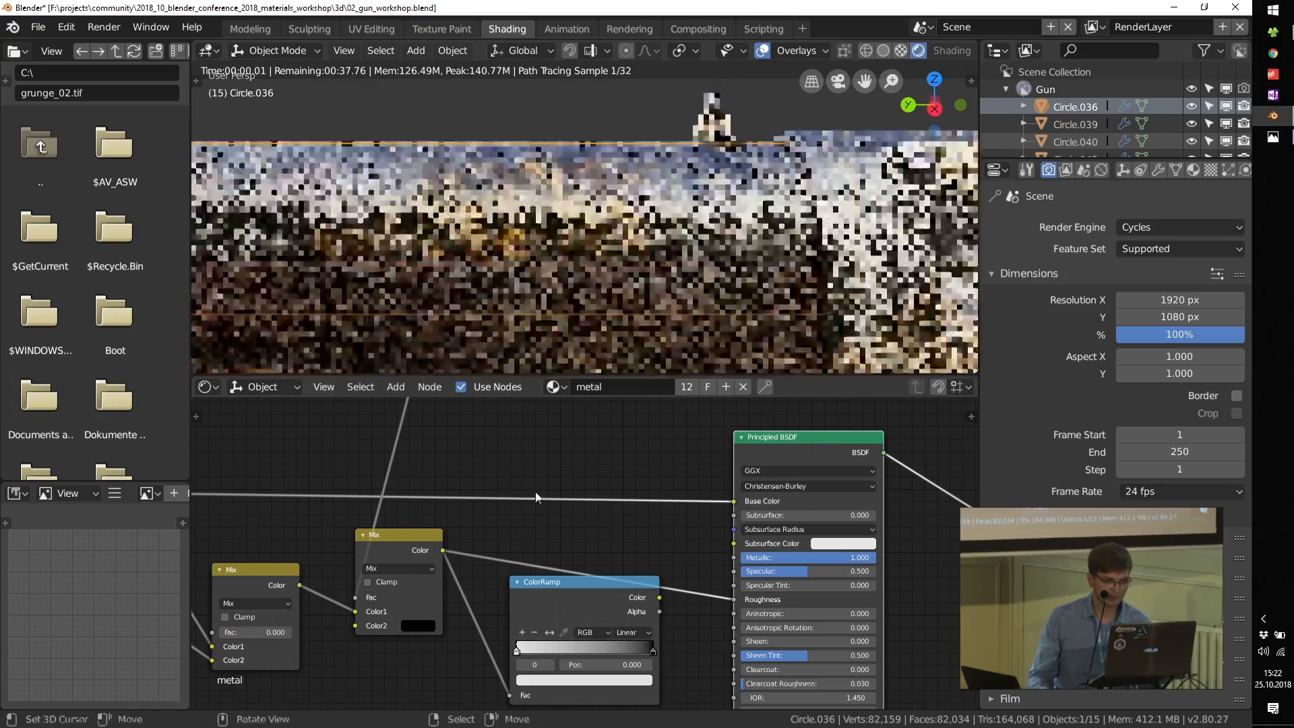
Step: Move the edge-mask Mix up above the Principled BSDF and disconnect the preceding Mix from its Color1
{"action": "scroll", "coordinate": [465, 599], "scroll_direction": "down", "scroll_amount": 5}
{"action": "left_click", "coordinate": [452, 576], "text": "ctrl+shift"}
{"action": "left_click_drag", "start_coordinate": [453, 575], "coordinate": [571, 432]}
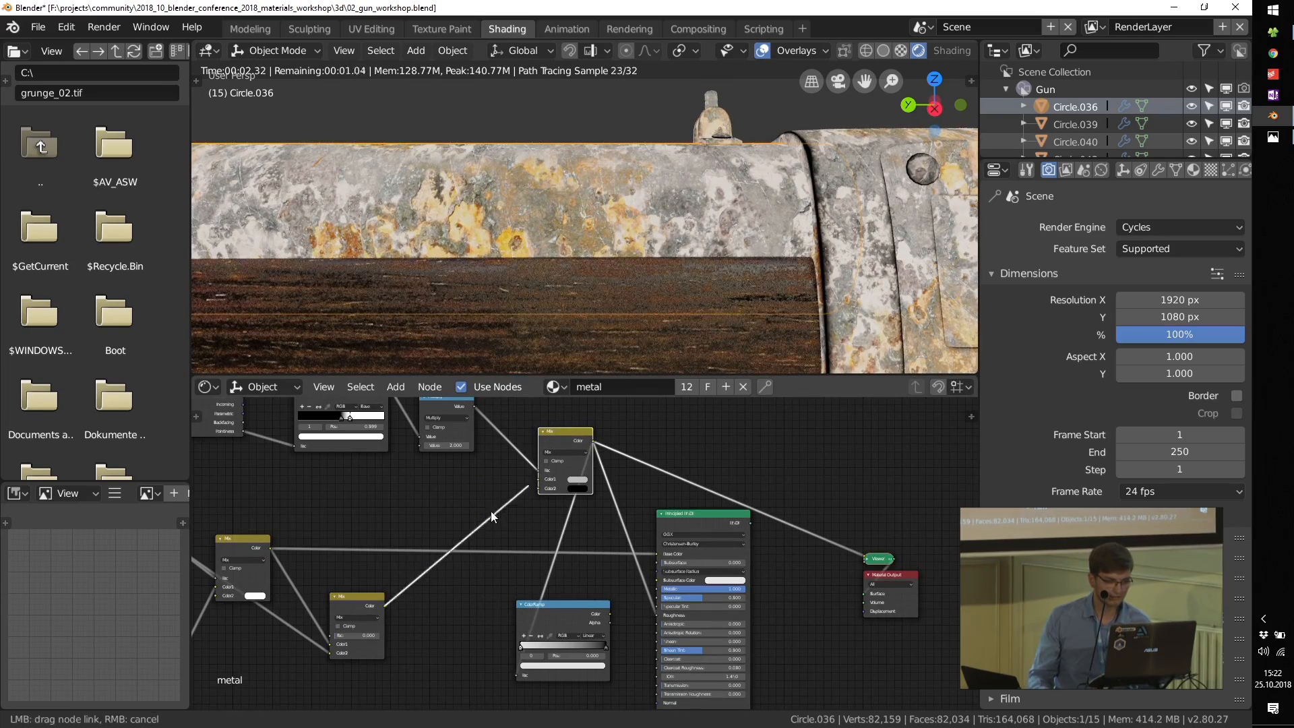
{"action": "left_click_drag", "start_coordinate": [490, 511], "coordinate": [499, 505]}
Step: Preview the Principled BSDF on the gun and inspect the metal closely around the rear of the barrel
{"action": "left_click", "coordinate": [683, 519], "text": "ctrl+shift"}
{"action": "middle_click_drag", "start_coordinate": [799, 212], "coordinate": [808, 250]}
{"action": "scroll", "coordinate": [843, 149], "scroll_direction": "up", "scroll_amount": 3}
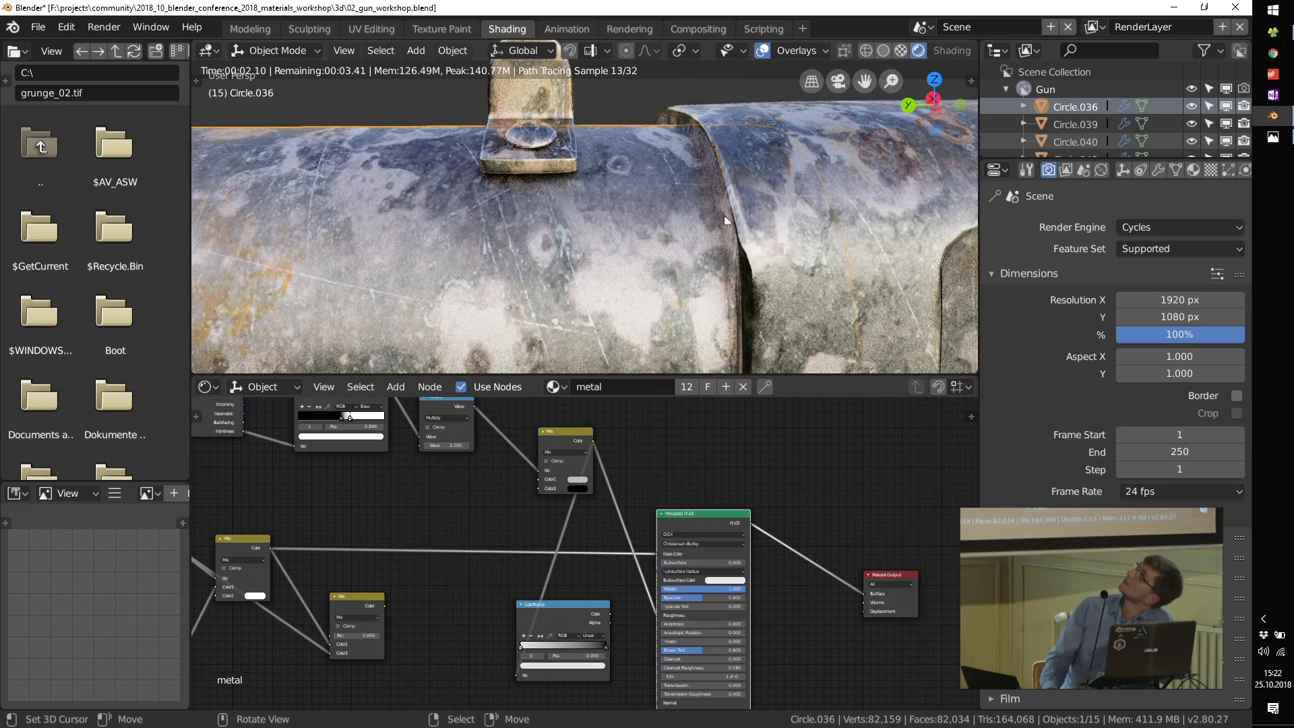
Step: Shift the Geometry, pointiness ColorRamp, Multiply and edge-mask Mix nodes left to free space before the Principled BSDF
{"action": "scroll", "coordinate": [634, 477], "scroll_direction": "down", "scroll_amount": 1}
{"action": "scroll", "coordinate": [634, 477], "scroll_direction": "down", "scroll_amount": 2}
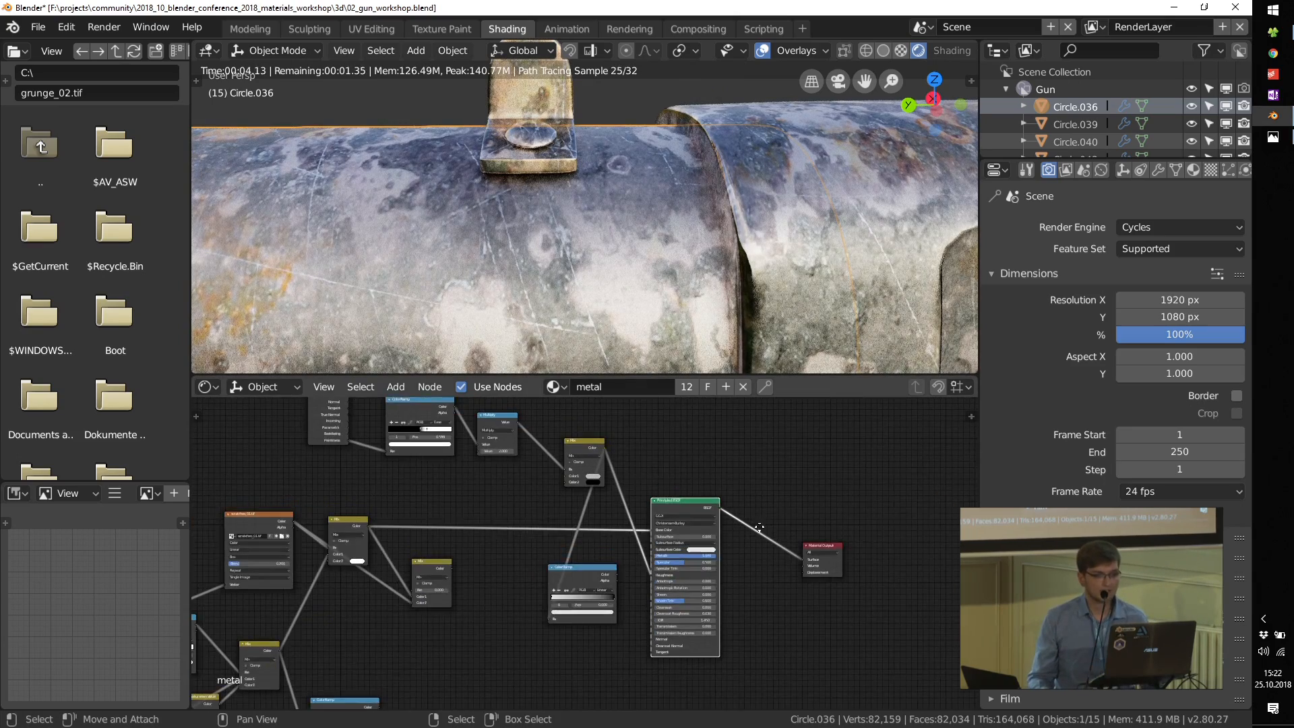
{"action": "middle_click_drag", "start_coordinate": [556, 480], "coordinate": [661, 520]}
{"action": "left_click_drag", "start_coordinate": [428, 446], "coordinate": [302, 445]}
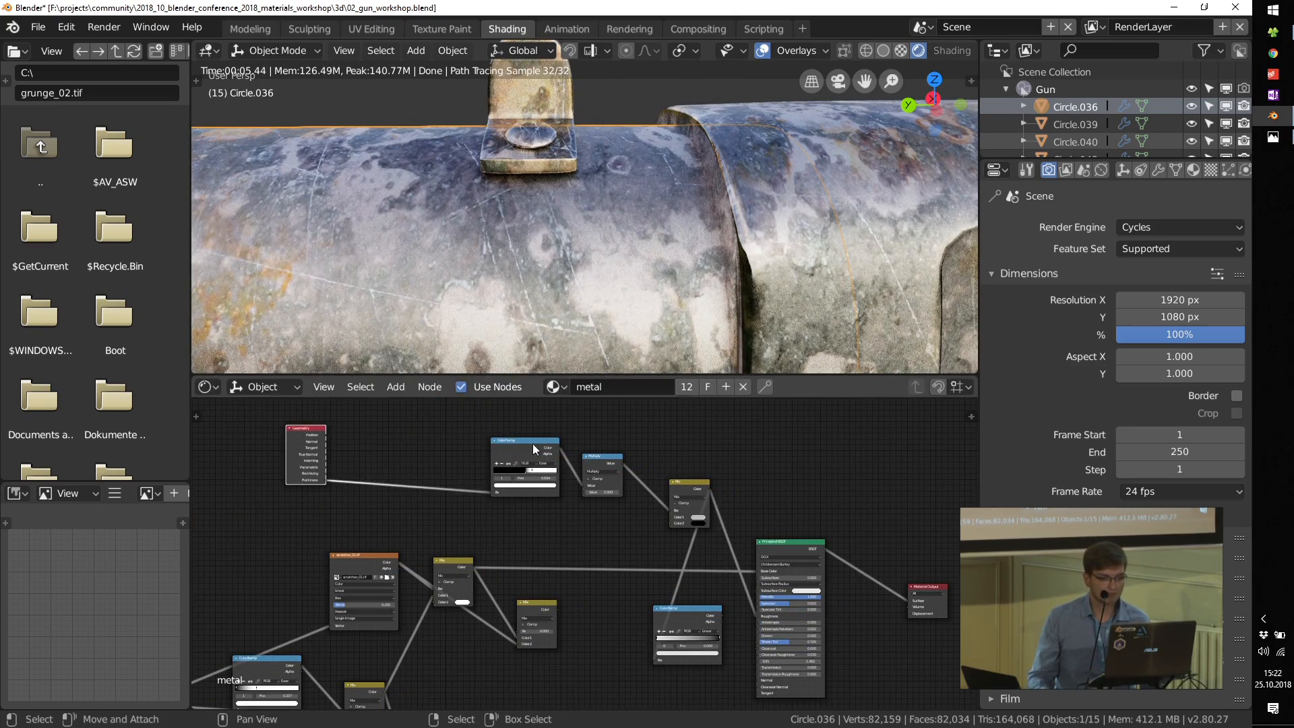
{"action": "left_click_drag", "start_coordinate": [547, 445], "coordinate": [424, 444]}
{"action": "left_click_drag", "start_coordinate": [602, 463], "coordinate": [469, 453]}
{"action": "left_click_drag", "start_coordinate": [678, 490], "coordinate": [530, 487]}
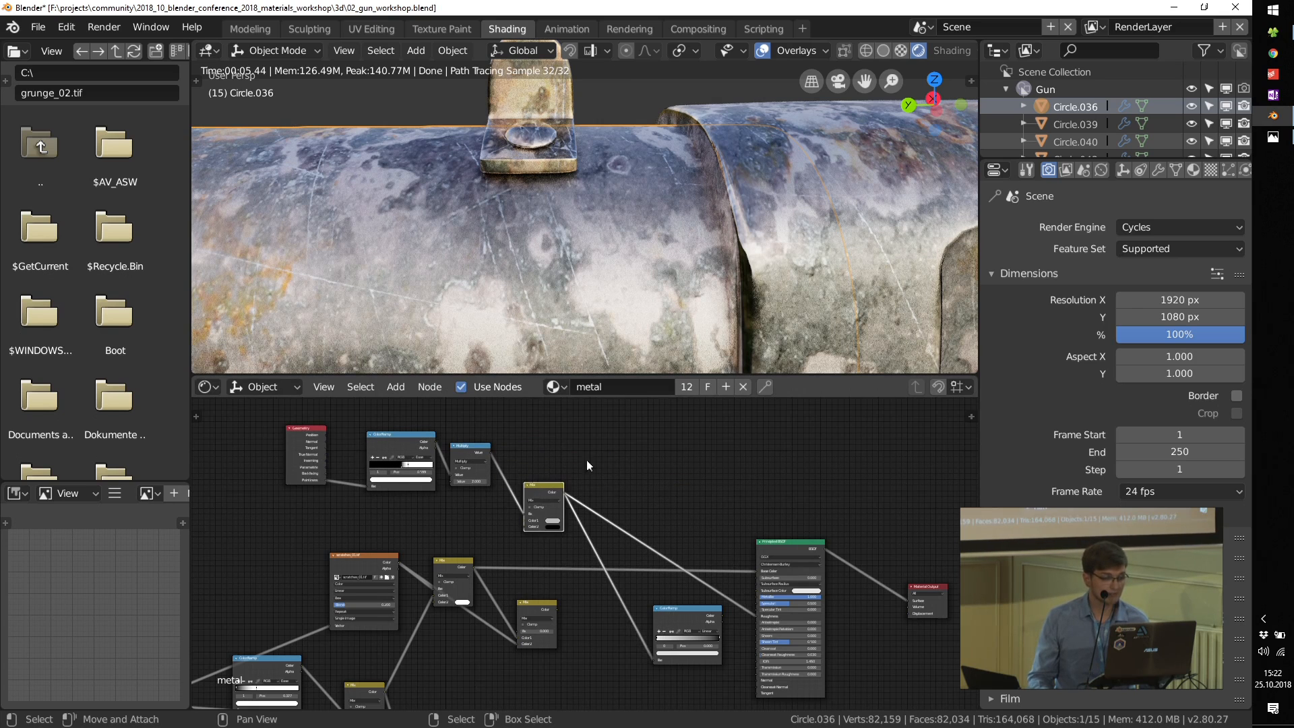
Step: Duplicate the scratches image texture node, place the copy above the edge-mask Mix and clear its image
{"action": "scroll", "coordinate": [586, 465], "scroll_direction": "up", "scroll_amount": 1}
{"action": "middle_click_drag", "start_coordinate": [349, 610], "coordinate": [379, 667]}
{"action": "left_click", "coordinate": [342, 624]}
{"action": "key", "text": "shift+d"}
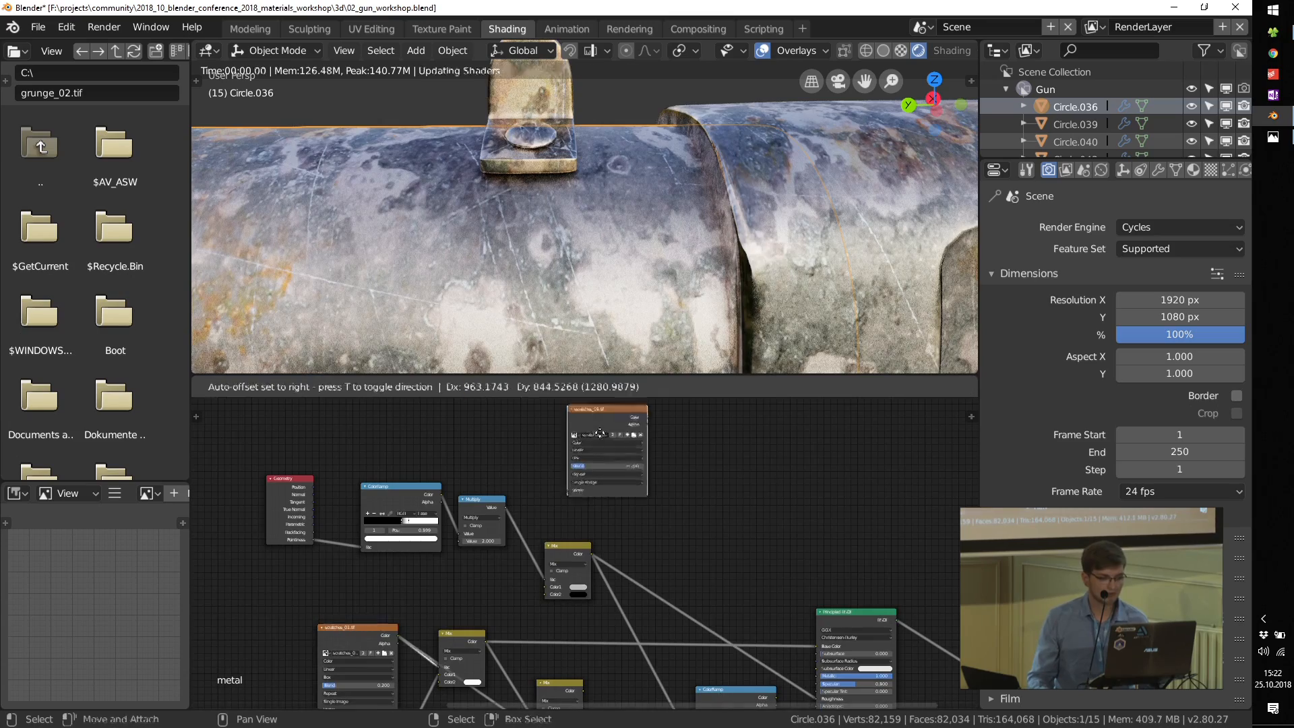
{"action": "left_click", "coordinate": [600, 444]}
{"action": "scroll", "coordinate": [601, 451], "scroll_direction": "up", "scroll_amount": 4}
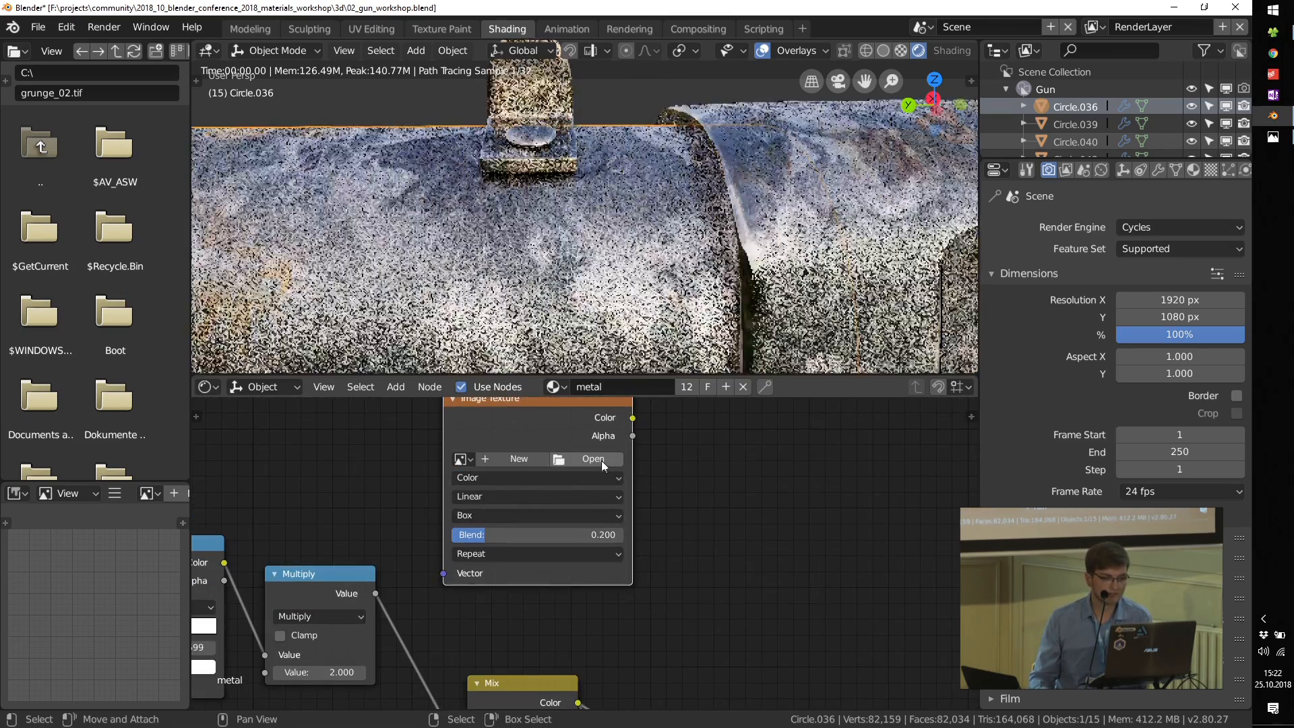
Step: Load grunge_02.tif from the workshop's tex\grunge_maps folder into the duplicated image texture
{"action": "left_click", "coordinate": [601, 459]}
{"action": "left_click", "coordinate": [285, 212]}
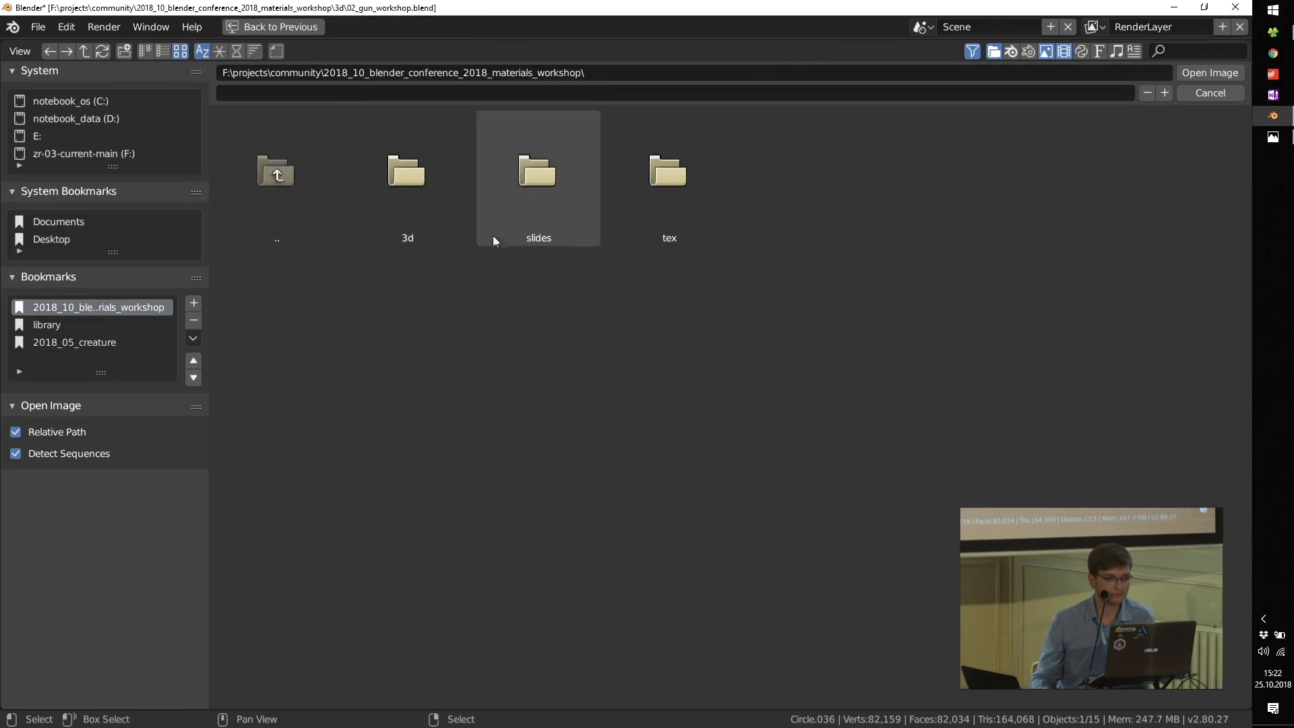
{"action": "left_click", "coordinate": [667, 202]}
{"action": "left_click", "coordinate": [532, 199]}
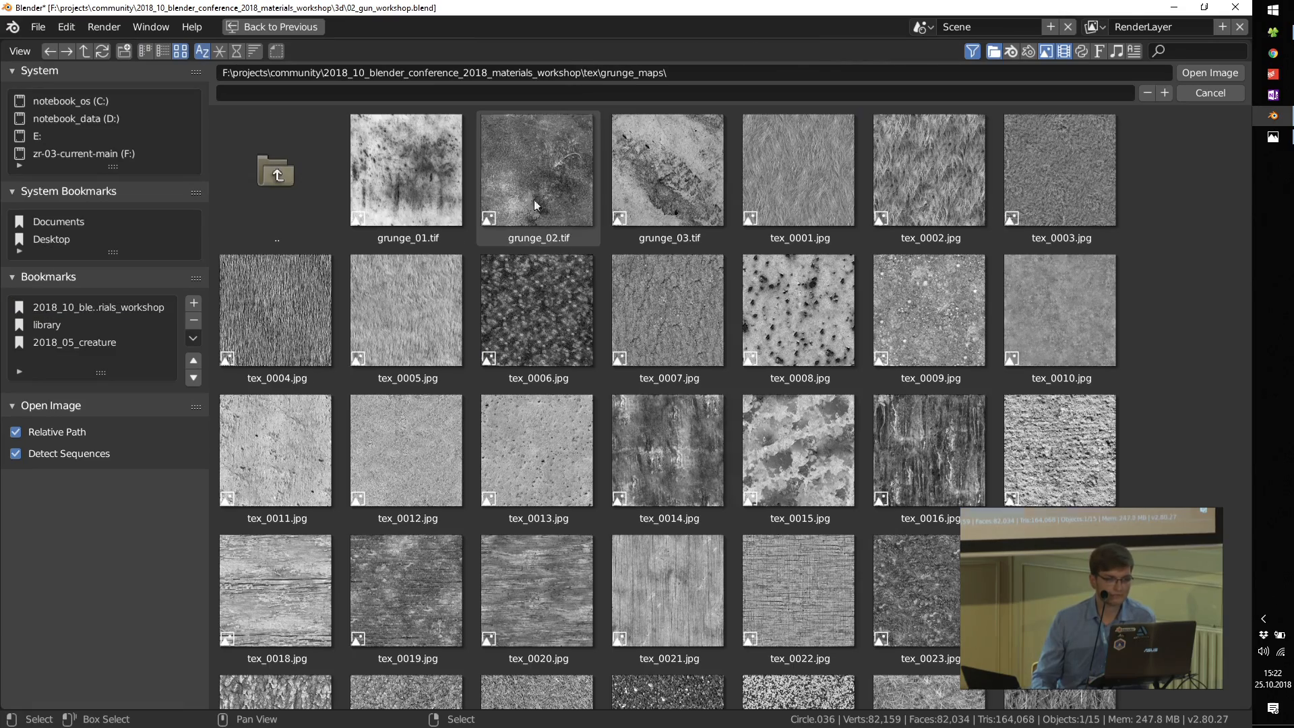
{"action": "double_click", "coordinate": [507, 179]}
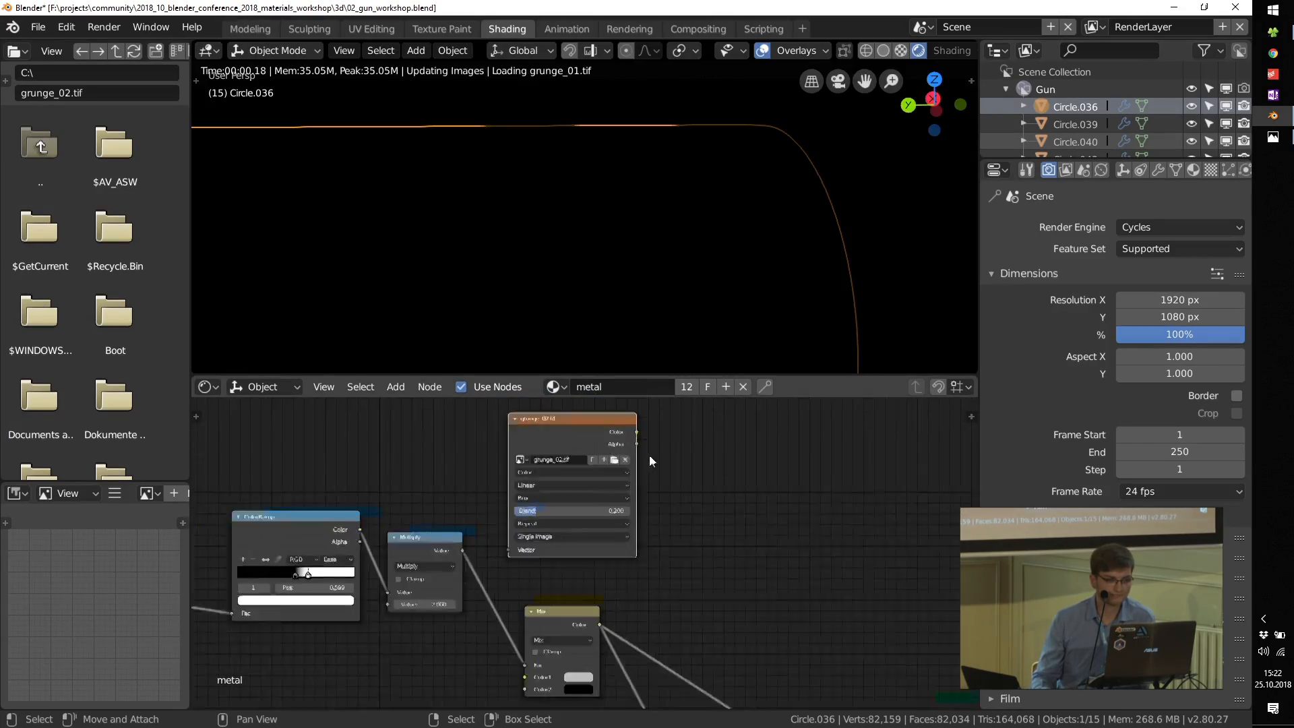
{"action": "scroll", "coordinate": [649, 455], "scroll_direction": "down", "scroll_amount": 2}
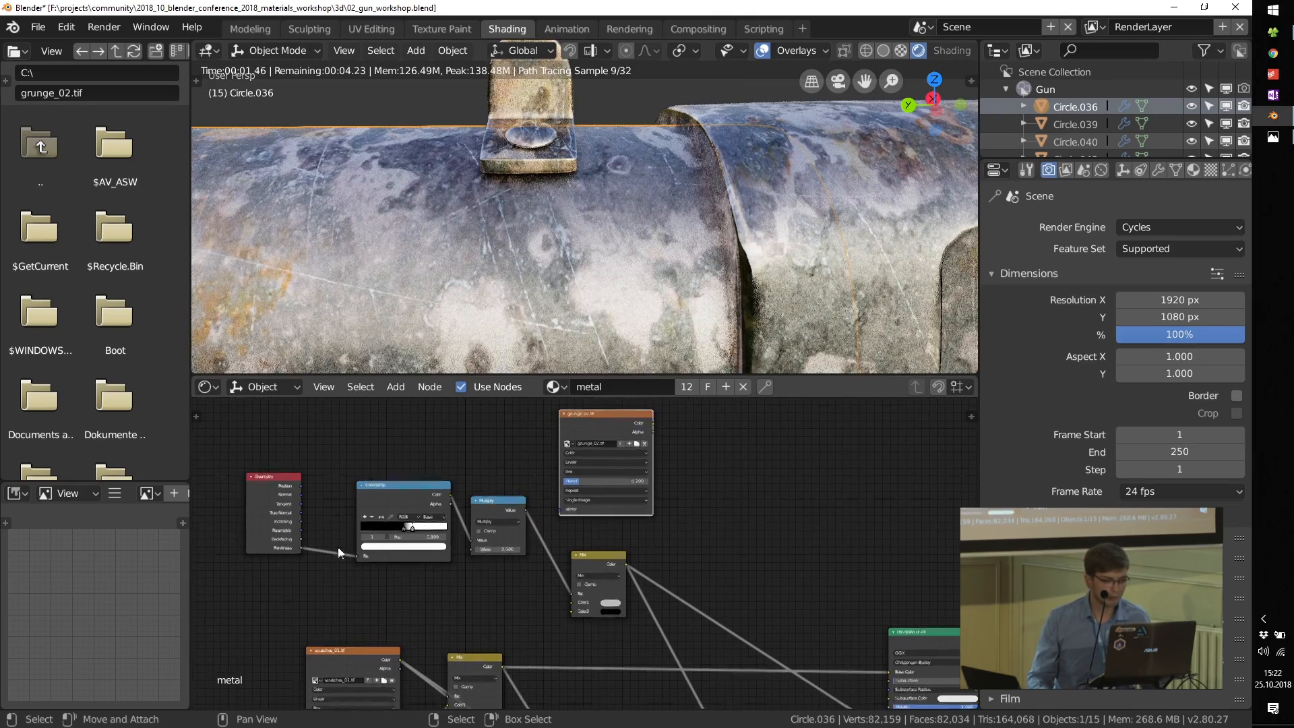
Step: Add a Texture Coordinate node beside the grunge_02.tif texture and connect its Object output to the texture's Vector
{"action": "middle_click_drag", "start_coordinate": [338, 548], "coordinate": [451, 621]}
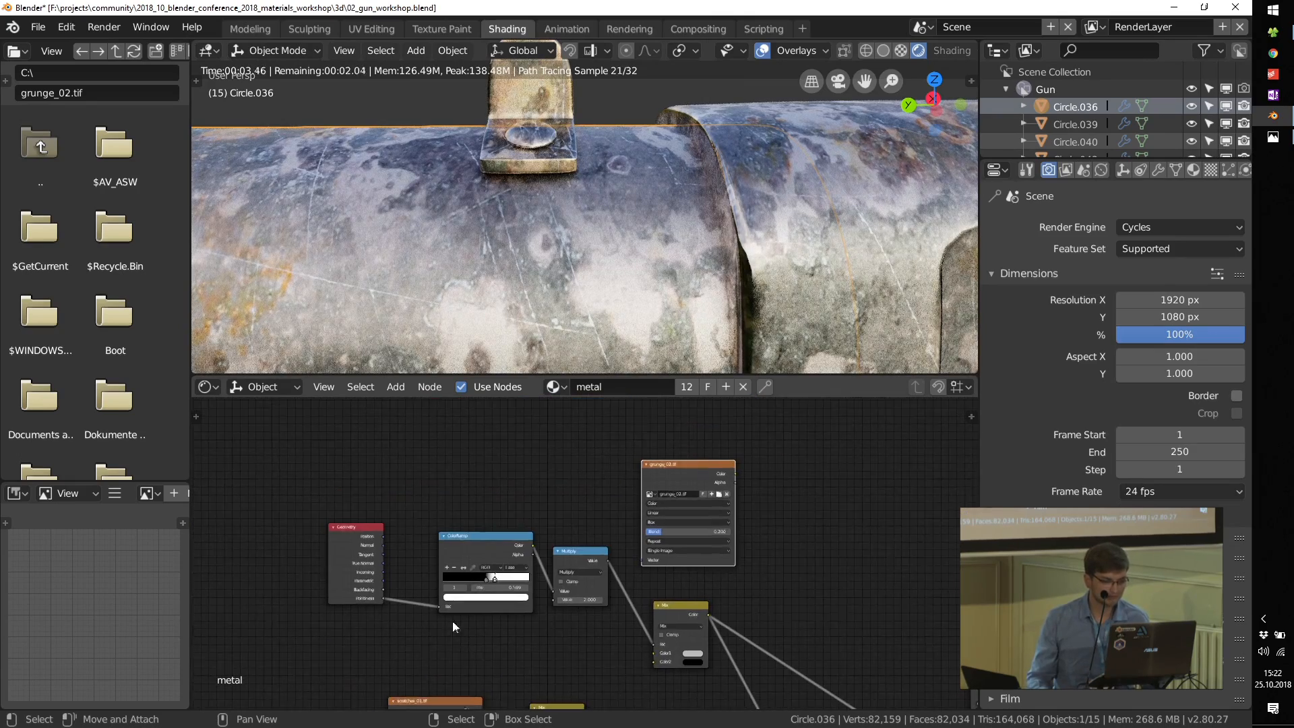
{"action": "key", "text": "shift+a"}
{"action": "mouse_move", "coordinate": [477, 378]}
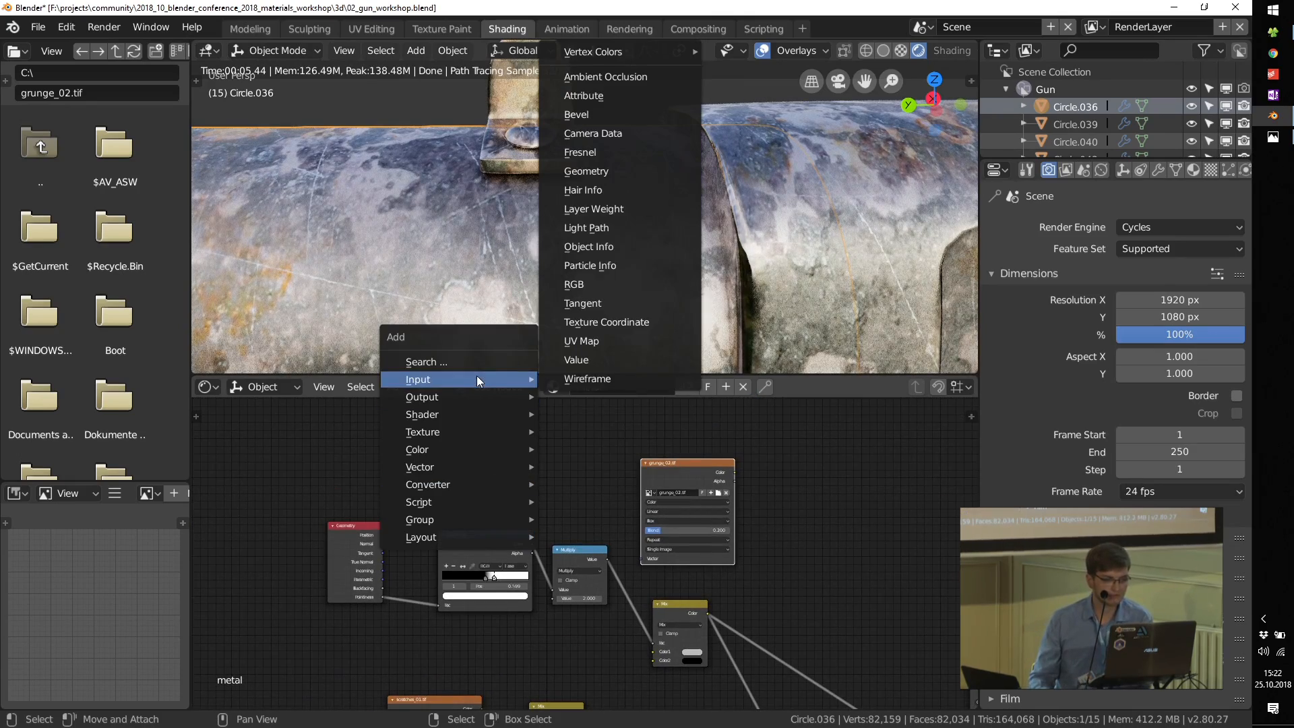
{"action": "left_click", "coordinate": [606, 322]}
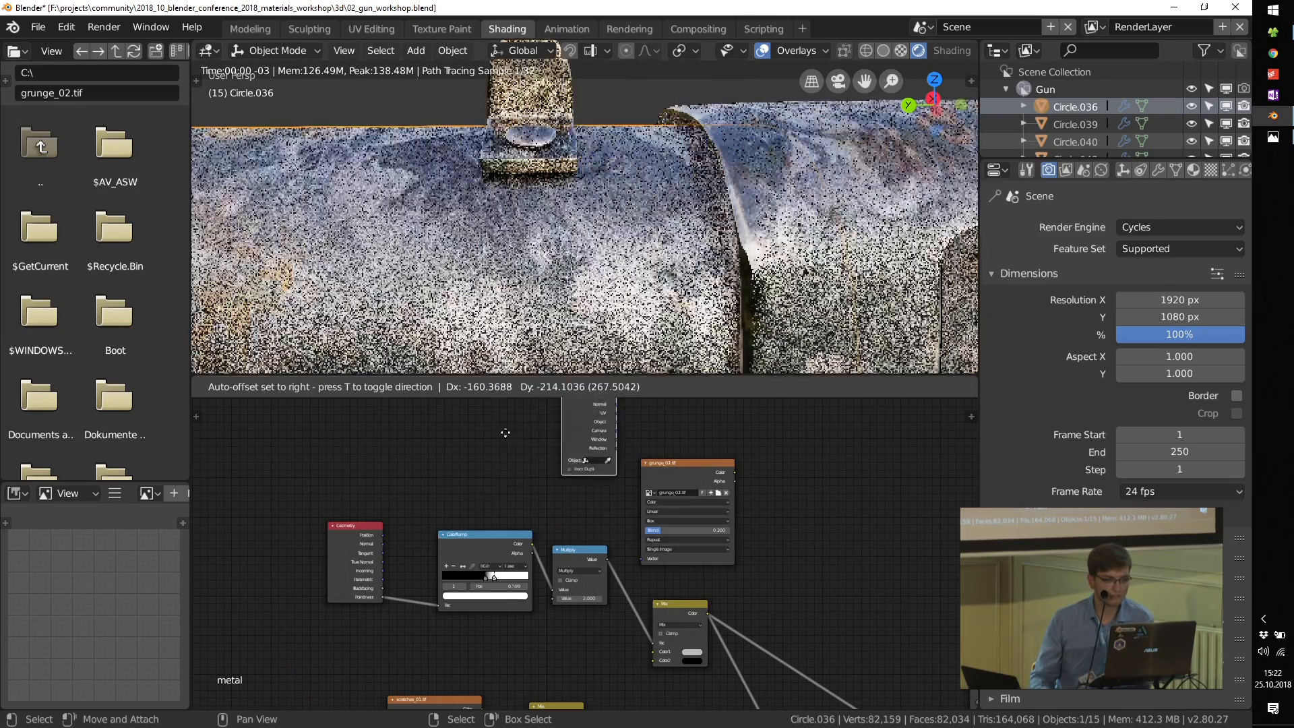
{"action": "left_click", "coordinate": [445, 490]}
{"action": "scroll", "coordinate": [554, 482], "scroll_direction": "up", "scroll_amount": 2}
{"action": "mouse_move", "coordinate": [553, 473]}
{"action": "left_mouse_down"}
{"action": "mouse_move", "coordinate": [679, 597]}
{"action": "mouse_move", "coordinate": [554, 473]}
{"action": "left_mouse_up"}
{"action": "left_click", "coordinate": [677, 592]}
{"action": "scroll", "coordinate": [573, 498], "scroll_direction": "down", "scroll_amount": 3}
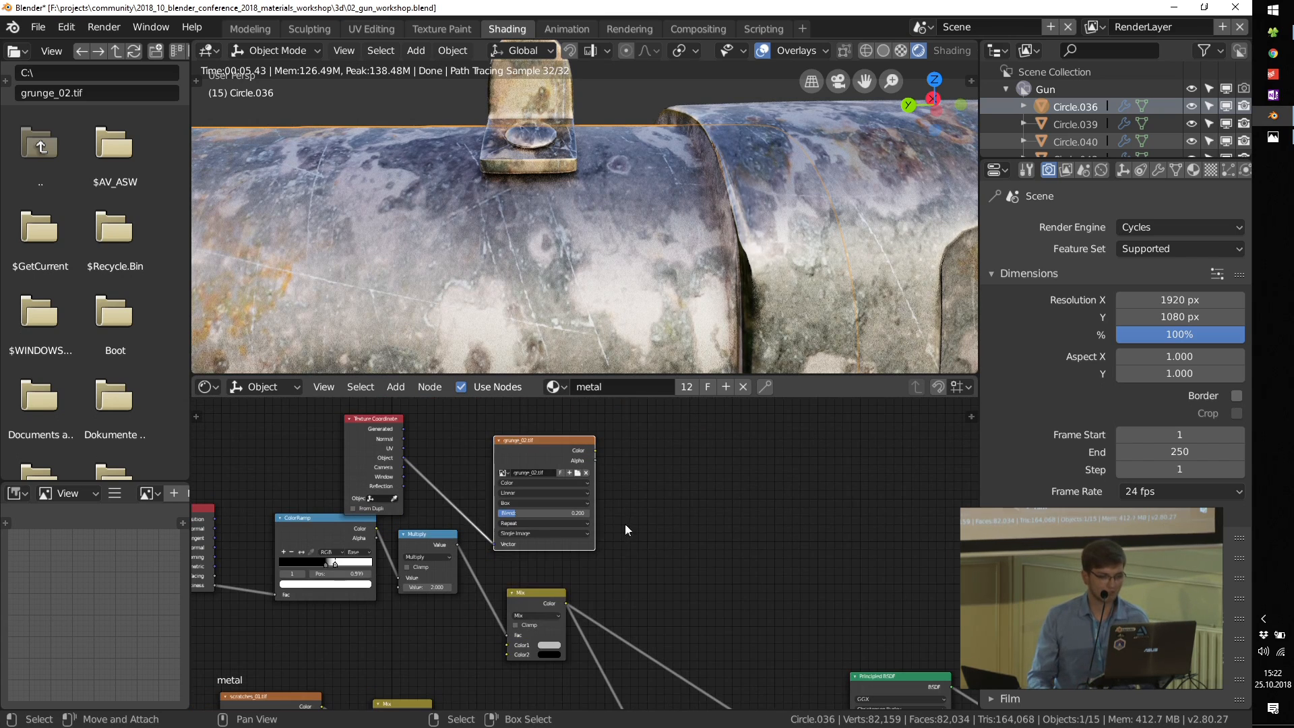
Step: Preview the edge-mask Mix on the gun and duplicate it next to the grunge_02.tif texture
{"action": "left_click_drag", "start_coordinate": [532, 604], "coordinate": [631, 562]}
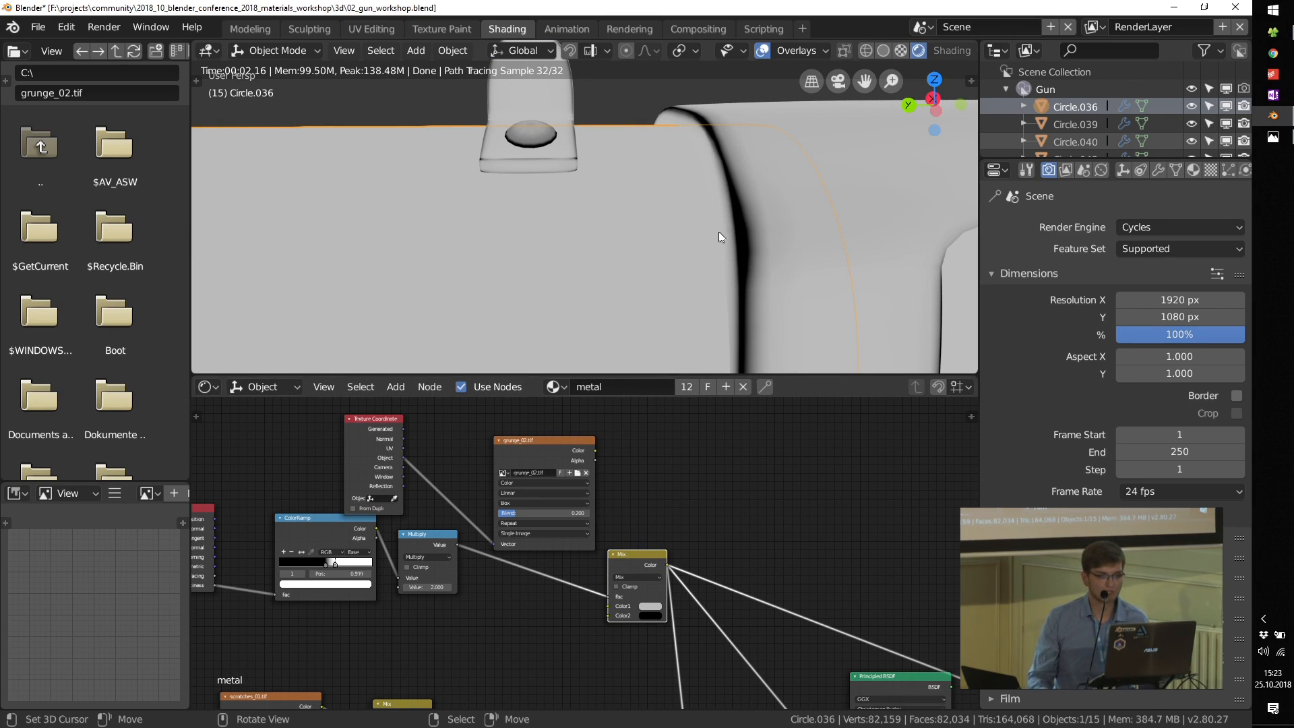
{"action": "left_click_drag", "start_coordinate": [617, 565], "coordinate": [528, 589]}
{"action": "key", "text": "shift+d"}
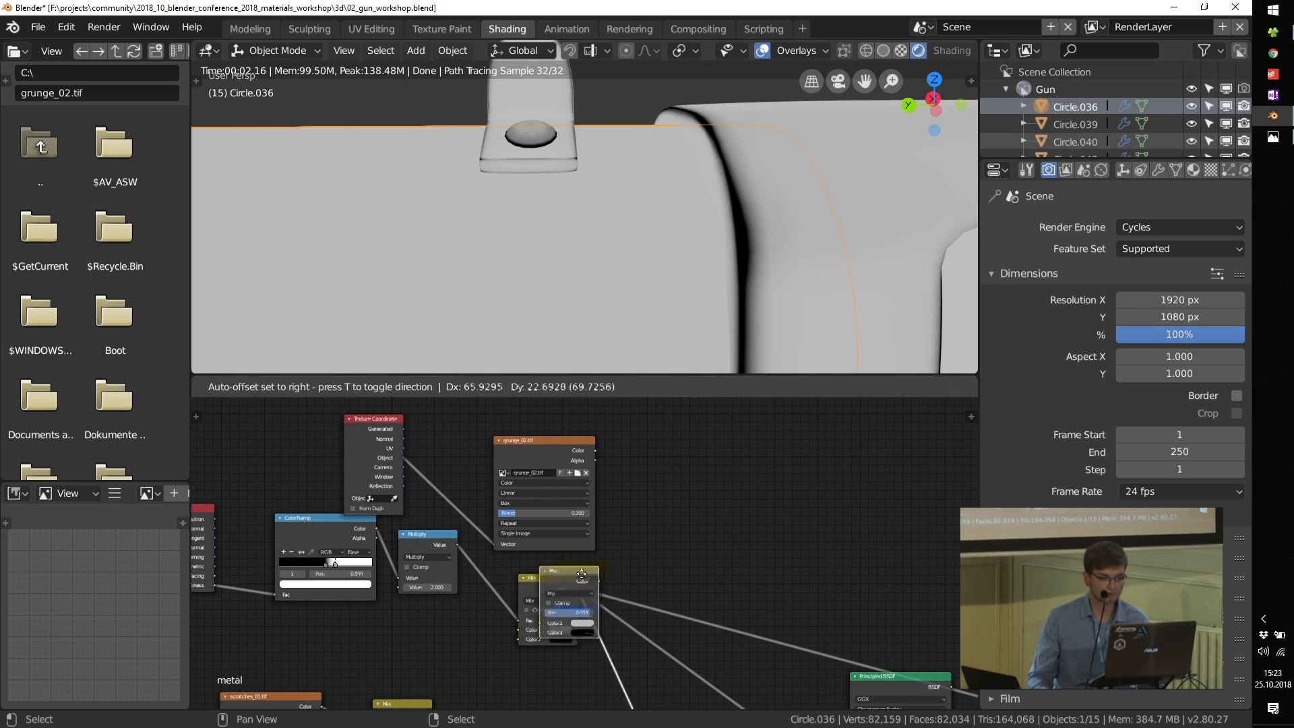
{"action": "left_click", "coordinate": [673, 505]}
Step: Connect the grunge_02.tif Color to the new Mix's Fac and the edge-mask Mix to its Color2, and preview it on the gun
{"action": "scroll", "coordinate": [609, 460], "scroll_direction": "up", "scroll_amount": 2}
{"action": "left_click_drag", "start_coordinate": [589, 449], "coordinate": [674, 557]}
{"action": "left_click_drag", "start_coordinate": [567, 622], "coordinate": [666, 581]}
{"action": "left_click", "coordinate": [701, 507], "text": "ctrl+shift"}
{"action": "scroll", "coordinate": [703, 586], "scroll_direction": "up", "scroll_amount": 3}
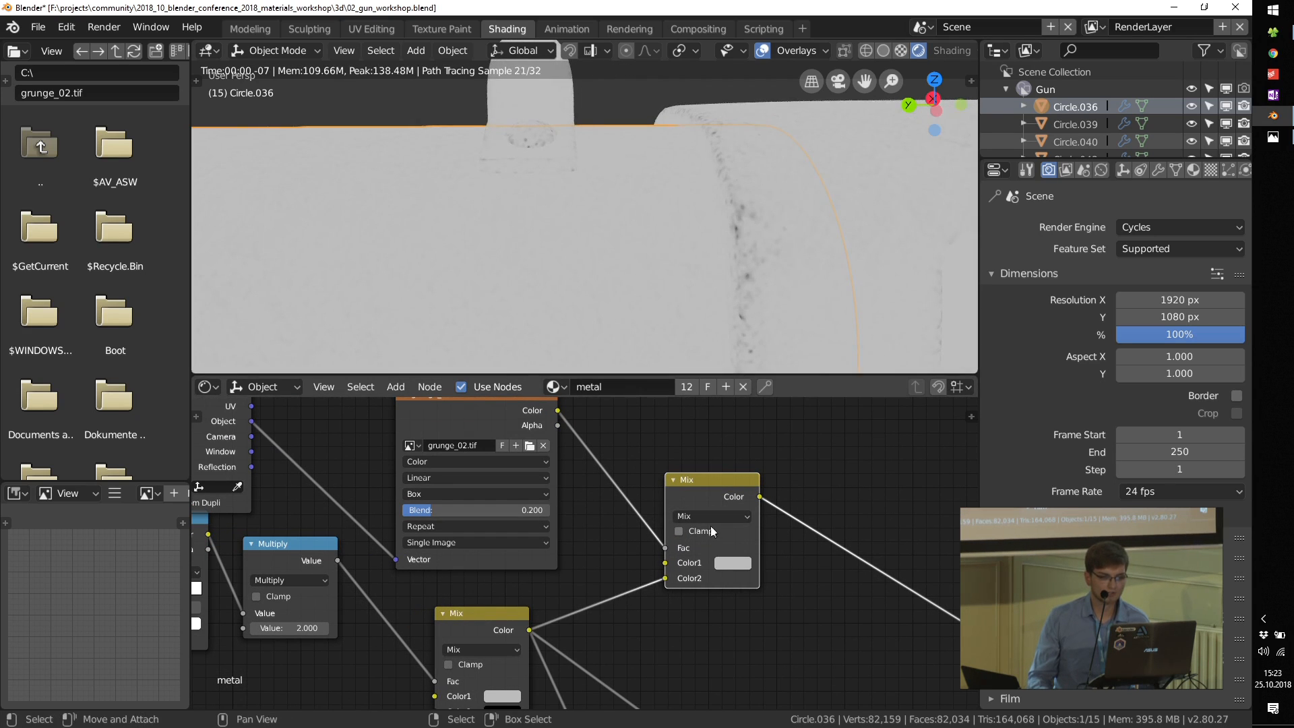
{"action": "middle_click_drag", "start_coordinate": [685, 483], "coordinate": [710, 532]}
{"action": "scroll", "coordinate": [711, 532], "scroll_direction": "up", "scroll_amount": 1}
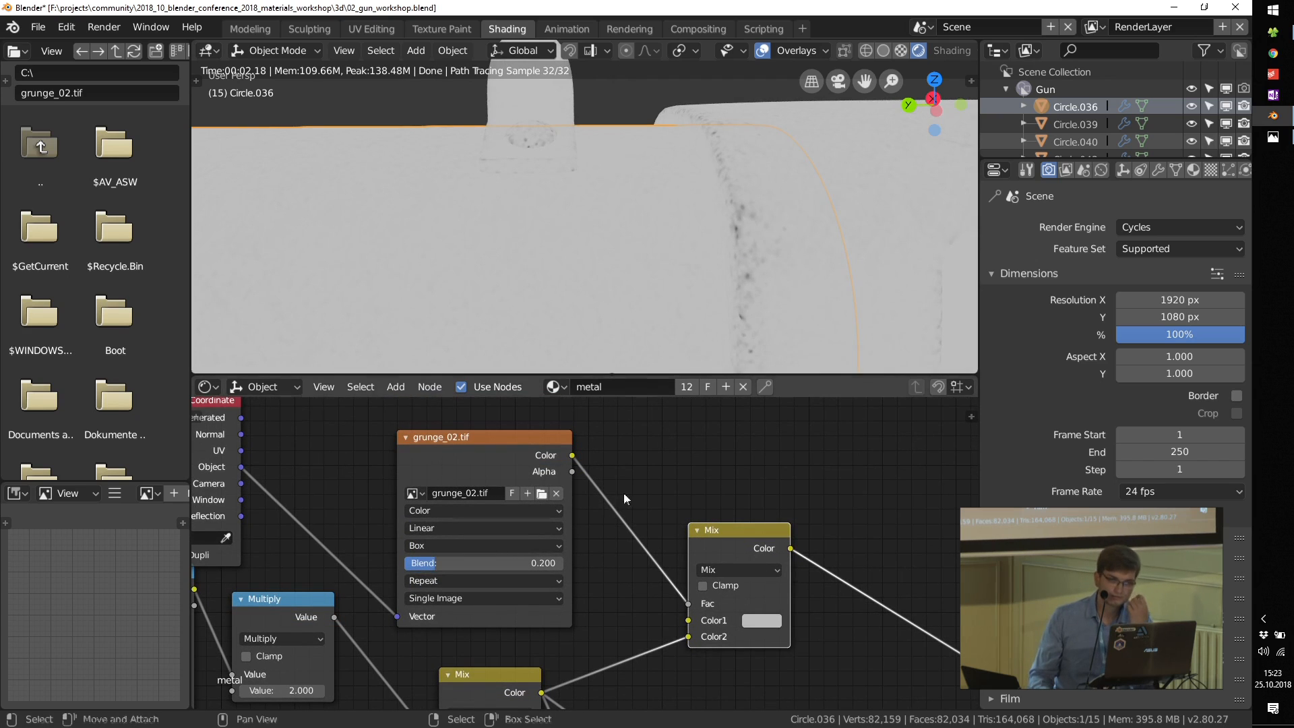
Step: Make room before the new Mix and insert a ColorRamp between the grunge_02.tif Color and the Mix's Fac
{"action": "left_click_drag", "start_coordinate": [721, 535], "coordinate": [897, 540]}
{"action": "key", "text": "shift+a"}
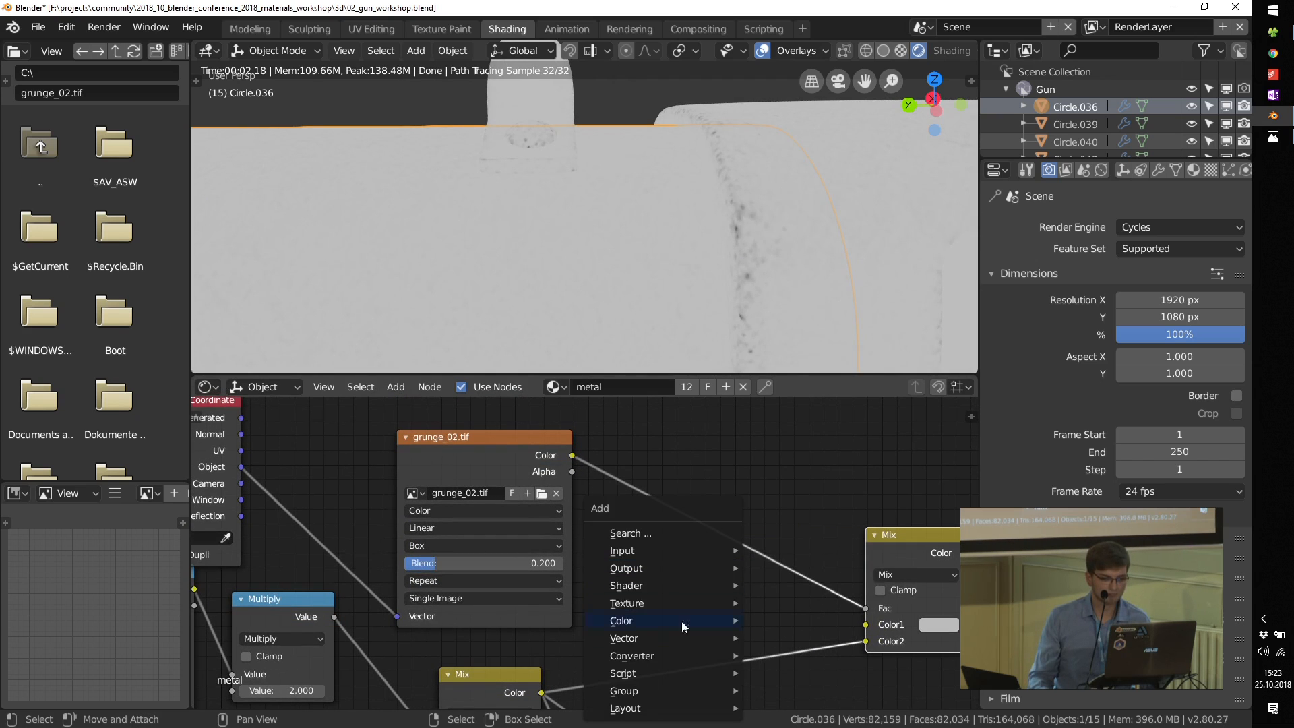
{"action": "mouse_move", "coordinate": [677, 653]}
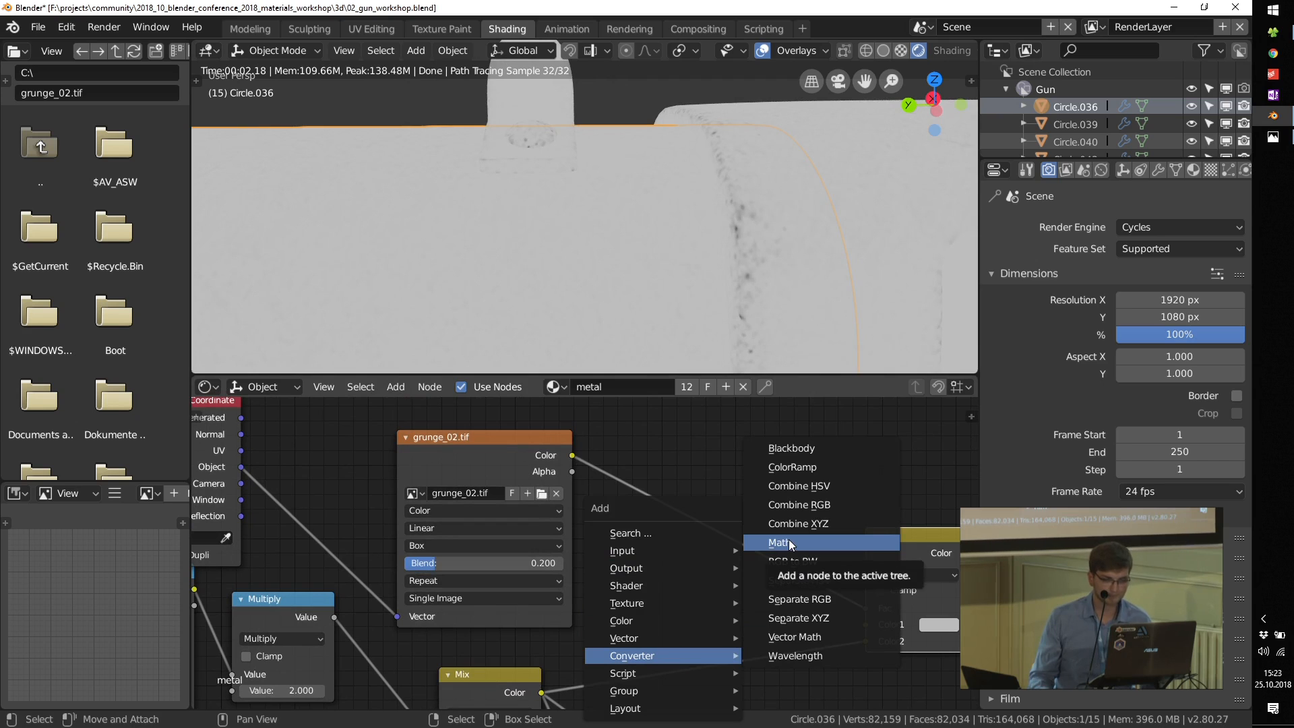
{"action": "left_click", "coordinate": [804, 467]}
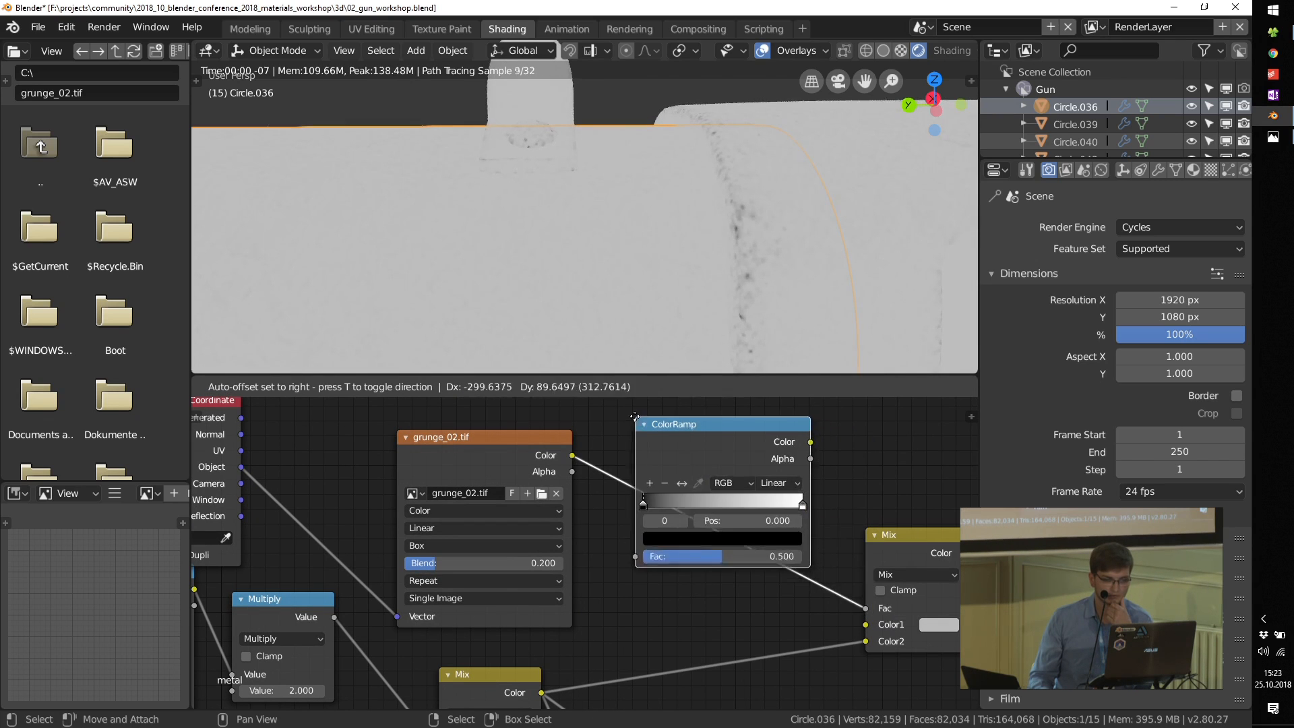
{"action": "left_click", "coordinate": [634, 480]}
Step: Raise the grunge ColorRamp's contrast by moving its white stop to position 0.130 and keeping the black stop at the start
{"action": "left_click_drag", "start_coordinate": [640, 502], "coordinate": [671, 501]}
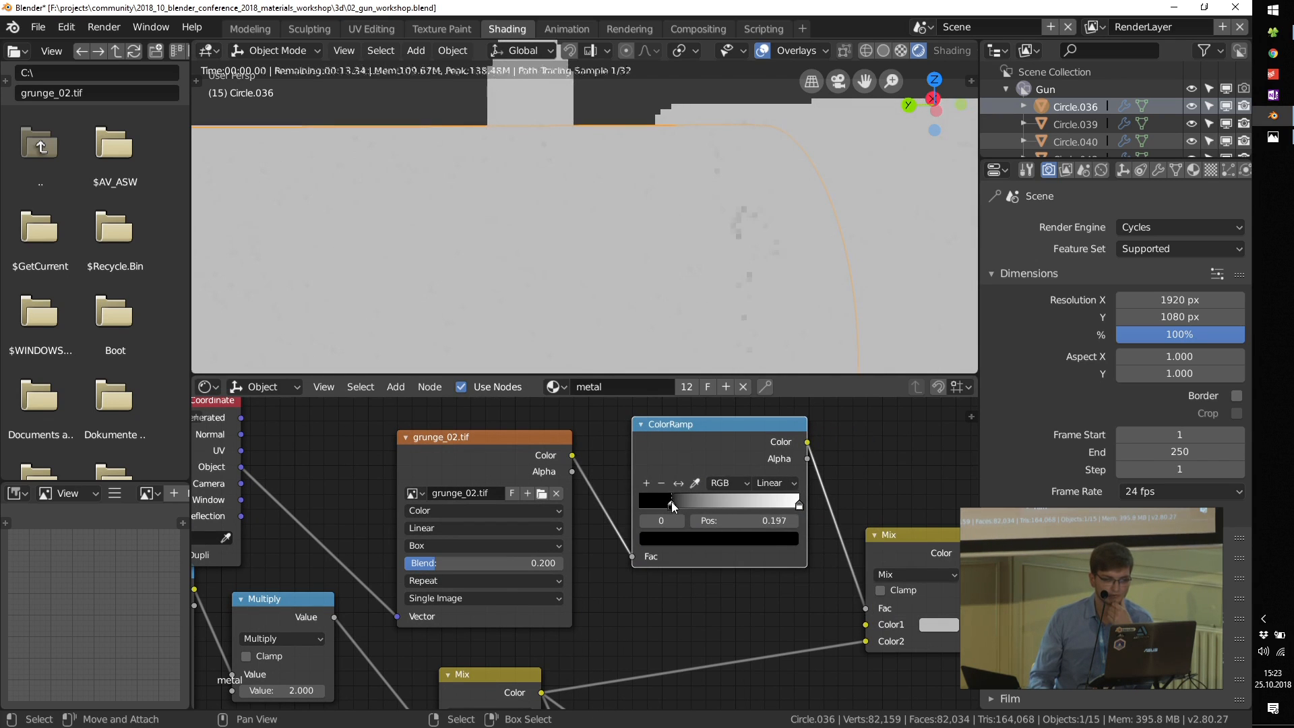
{"action": "left_click_drag", "start_coordinate": [785, 504], "coordinate": [660, 502]}
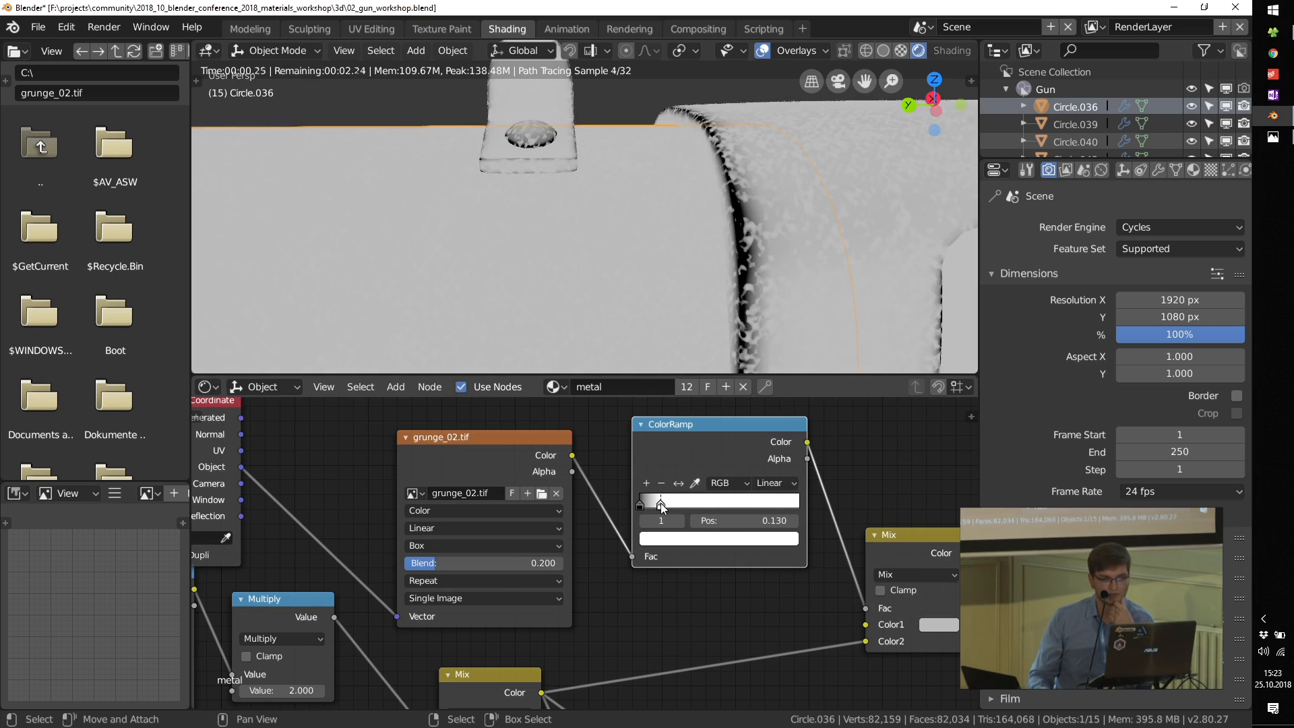
{"action": "scroll", "coordinate": [714, 551], "scroll_direction": "down", "scroll_amount": 4}
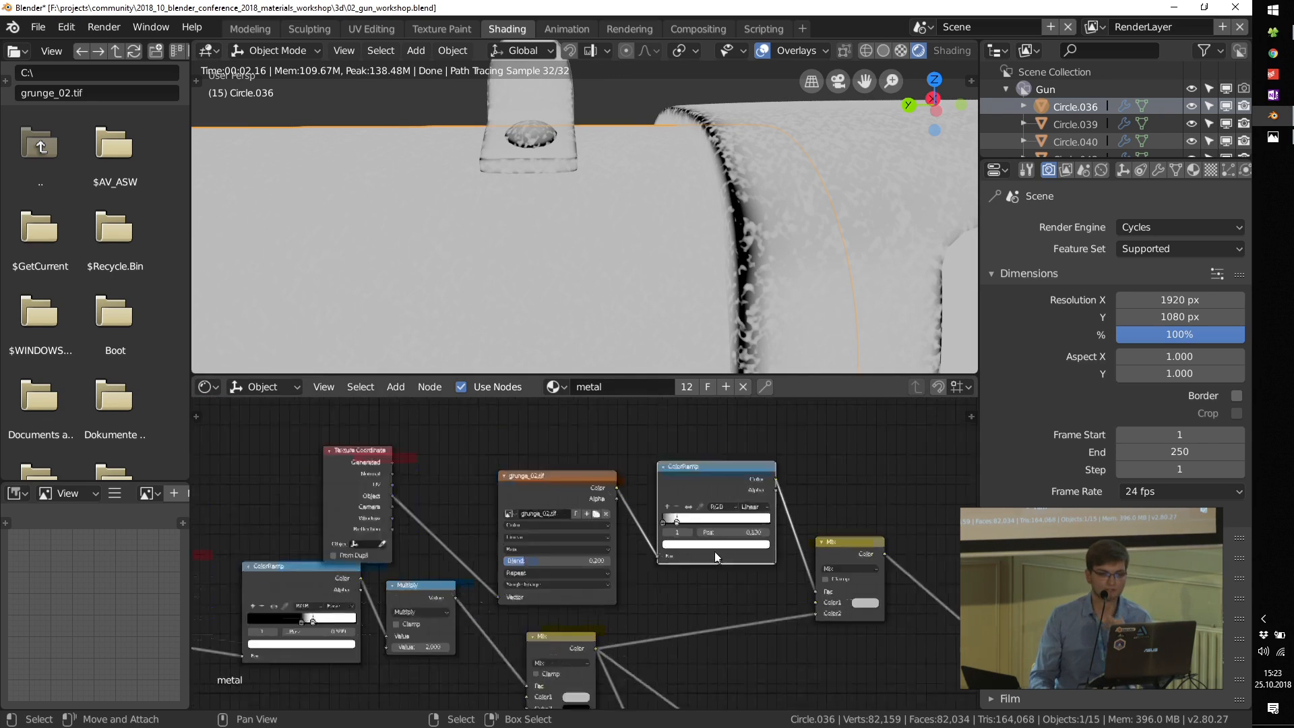
Step: Feed the grunge Mix into the Principled BSDF's Roughness in place of the old ColorRamp and preview the shader on the gun
{"action": "middle_click_drag", "start_coordinate": [673, 627], "coordinate": [622, 558]}
{"action": "left_click_drag", "start_coordinate": [635, 446], "coordinate": [656, 649]}
{"action": "left_click", "coordinate": [685, 570], "text": "ctrl+shift"}
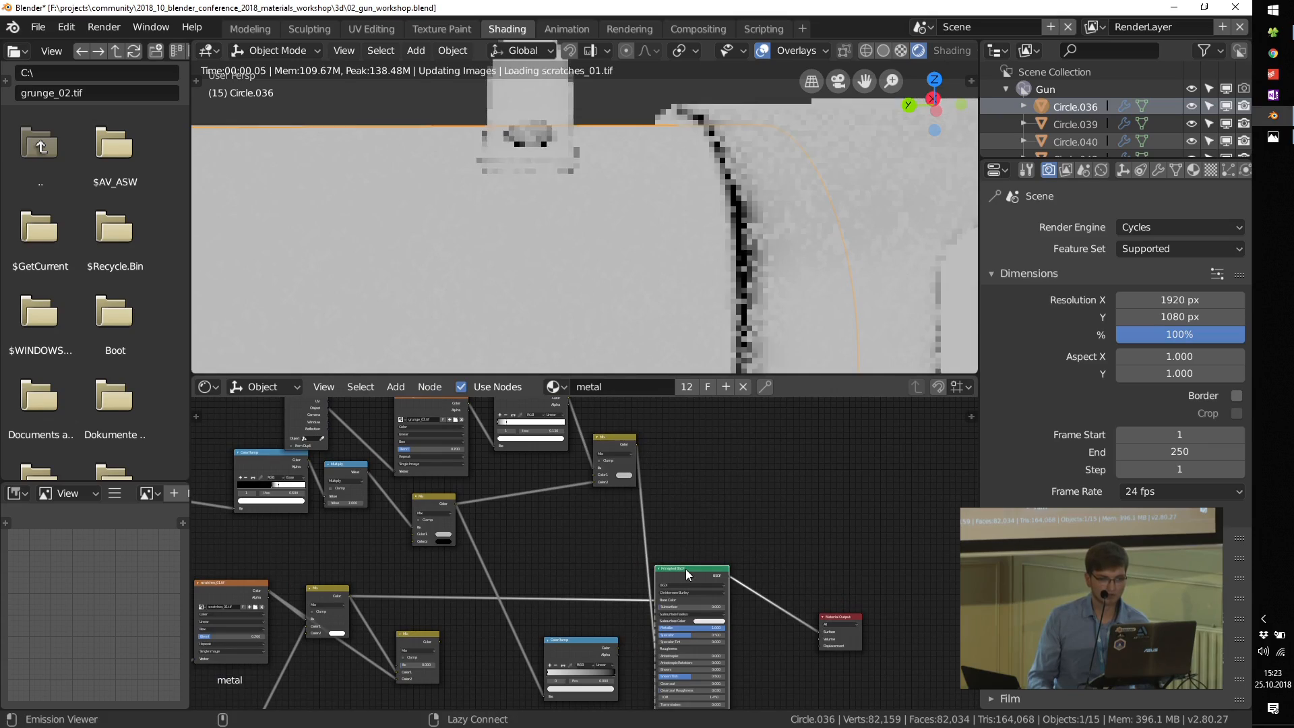
{"action": "middle_click_drag", "start_coordinate": [695, 546], "coordinate": [679, 531]}
{"action": "scroll", "coordinate": [679, 532], "scroll_direction": "down", "scroll_amount": 1}
{"action": "left_click_drag", "start_coordinate": [657, 558], "coordinate": [714, 440]}
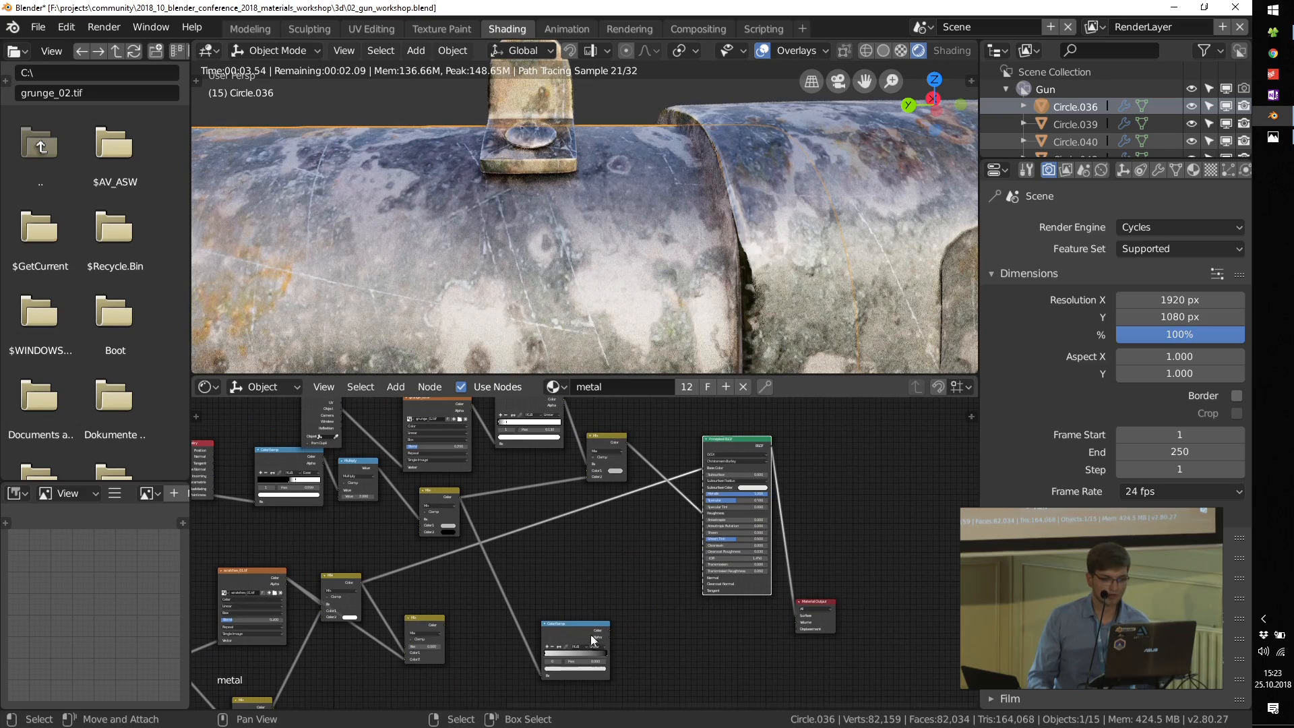
Step: Add a Bump node, with the grunge Mix connected to its Height and its Normal output connected to the Principled BSDF's Normal
{"action": "key", "text": "shift+a"}
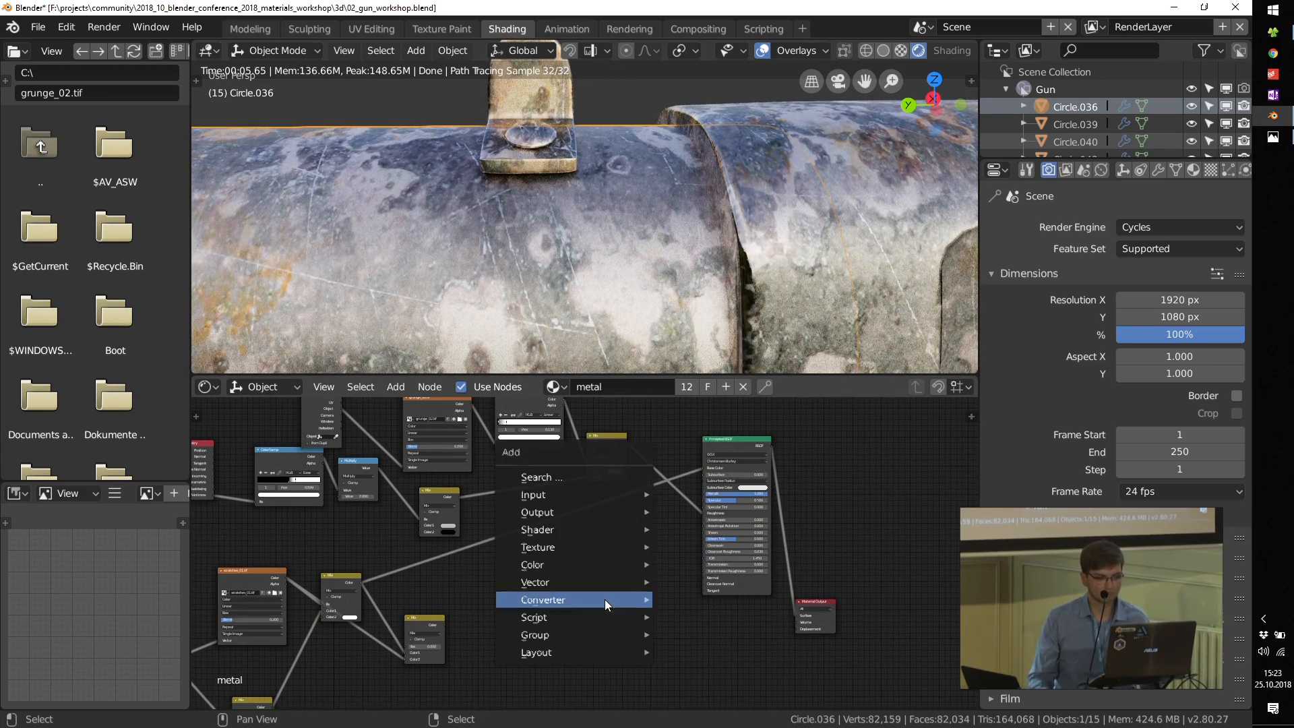
{"action": "mouse_move", "coordinate": [586, 581]}
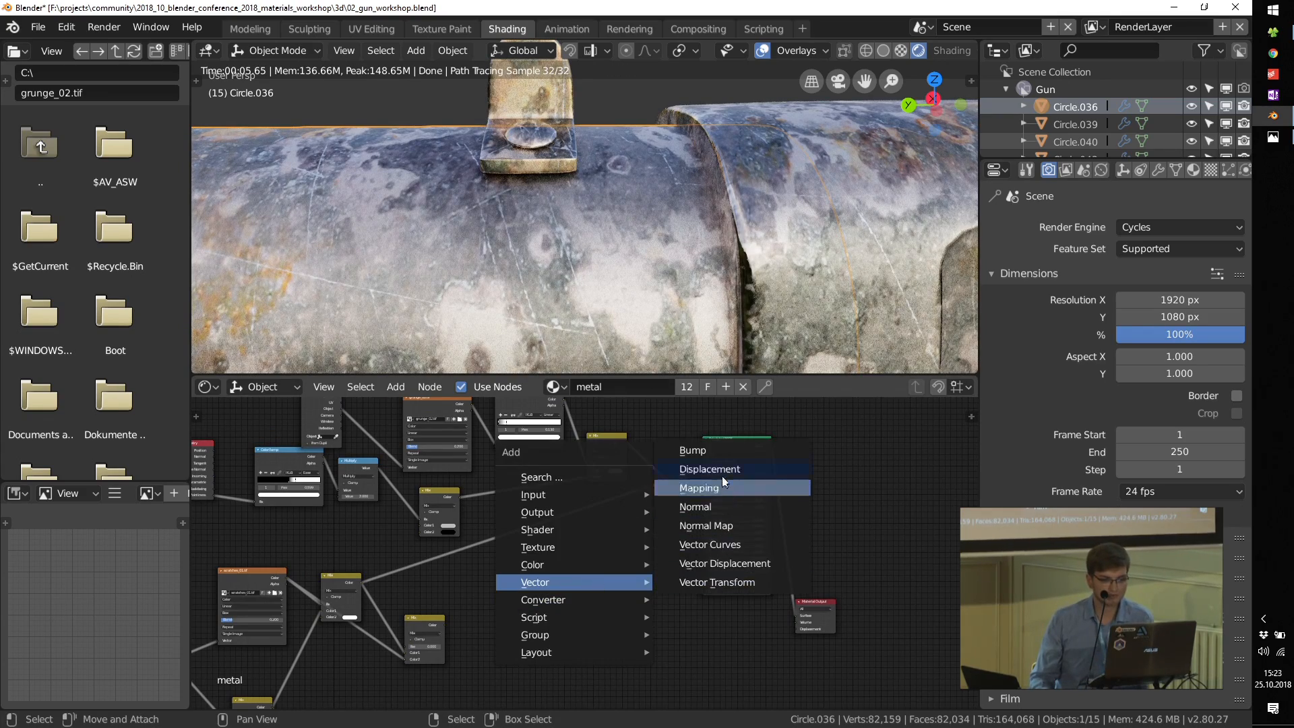
{"action": "left_click", "coordinate": [693, 450]}
{"action": "left_click", "coordinate": [667, 581]}
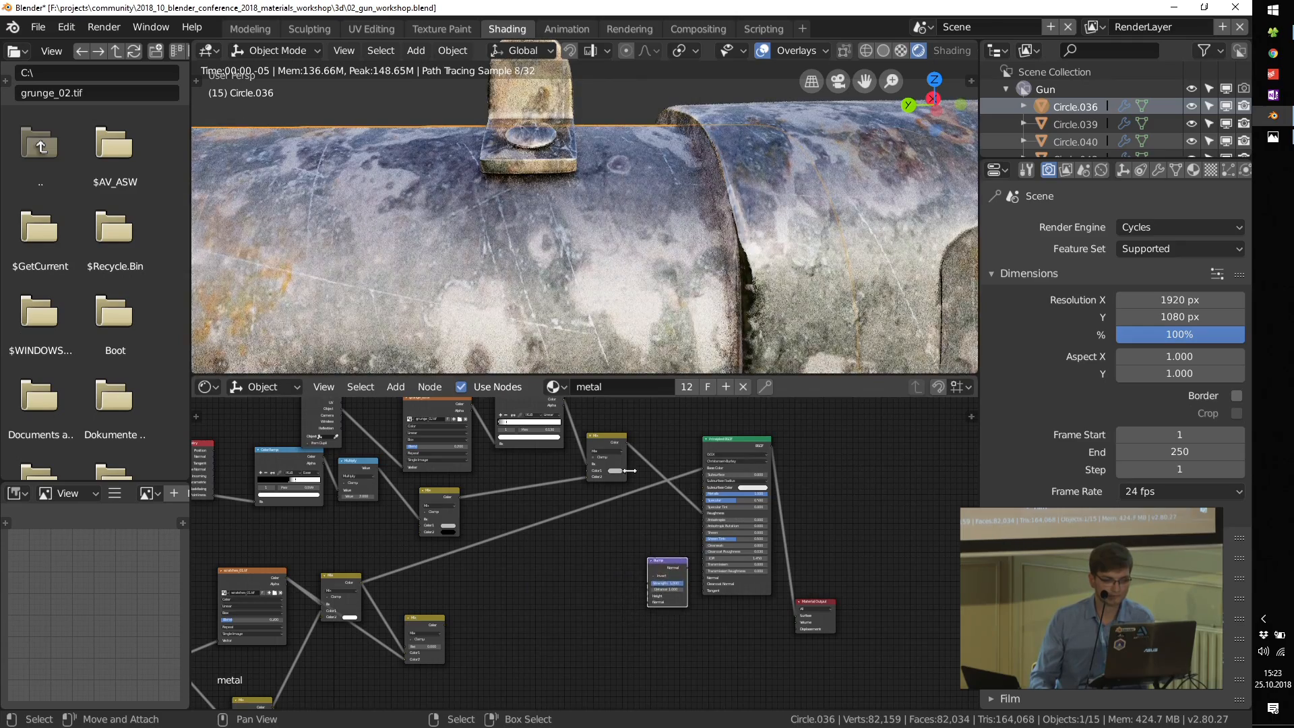
{"action": "scroll", "coordinate": [630, 471], "scroll_direction": "up", "scroll_amount": 1}
{"action": "left_click_drag", "start_coordinate": [626, 434], "coordinate": [652, 626]}
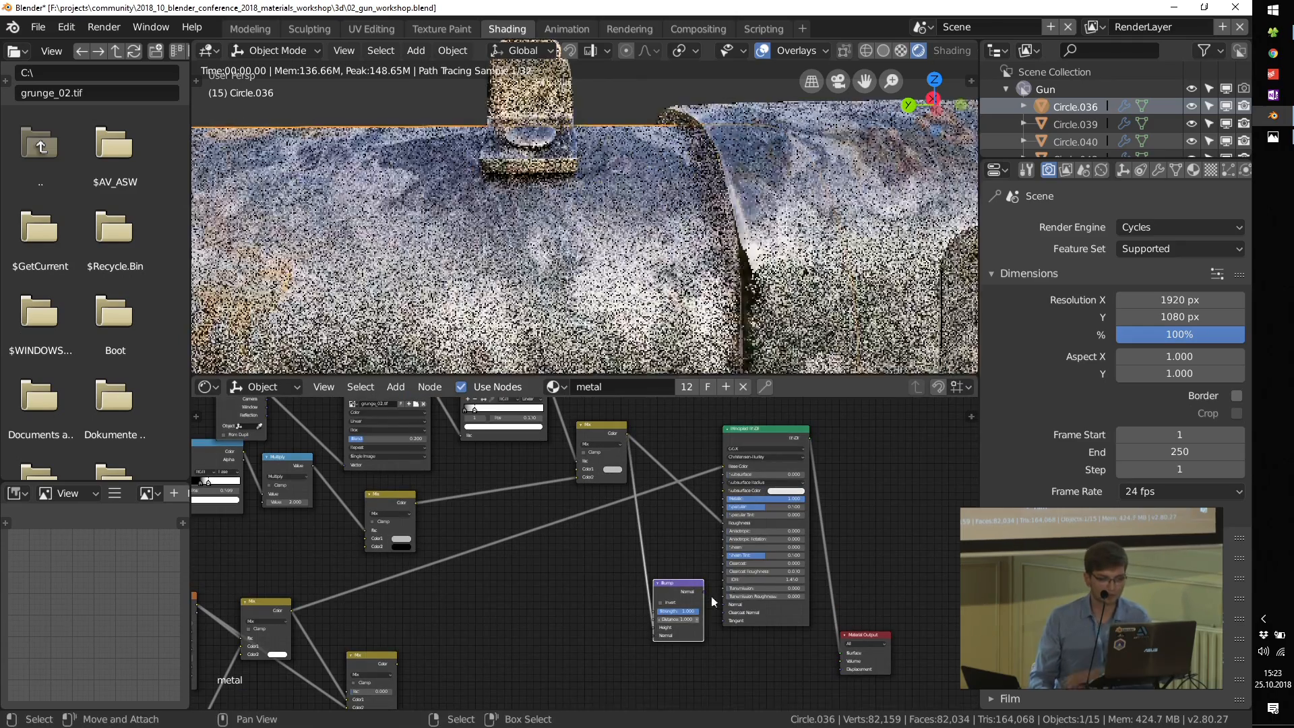
{"action": "left_click_drag", "start_coordinate": [703, 592], "coordinate": [726, 605]}
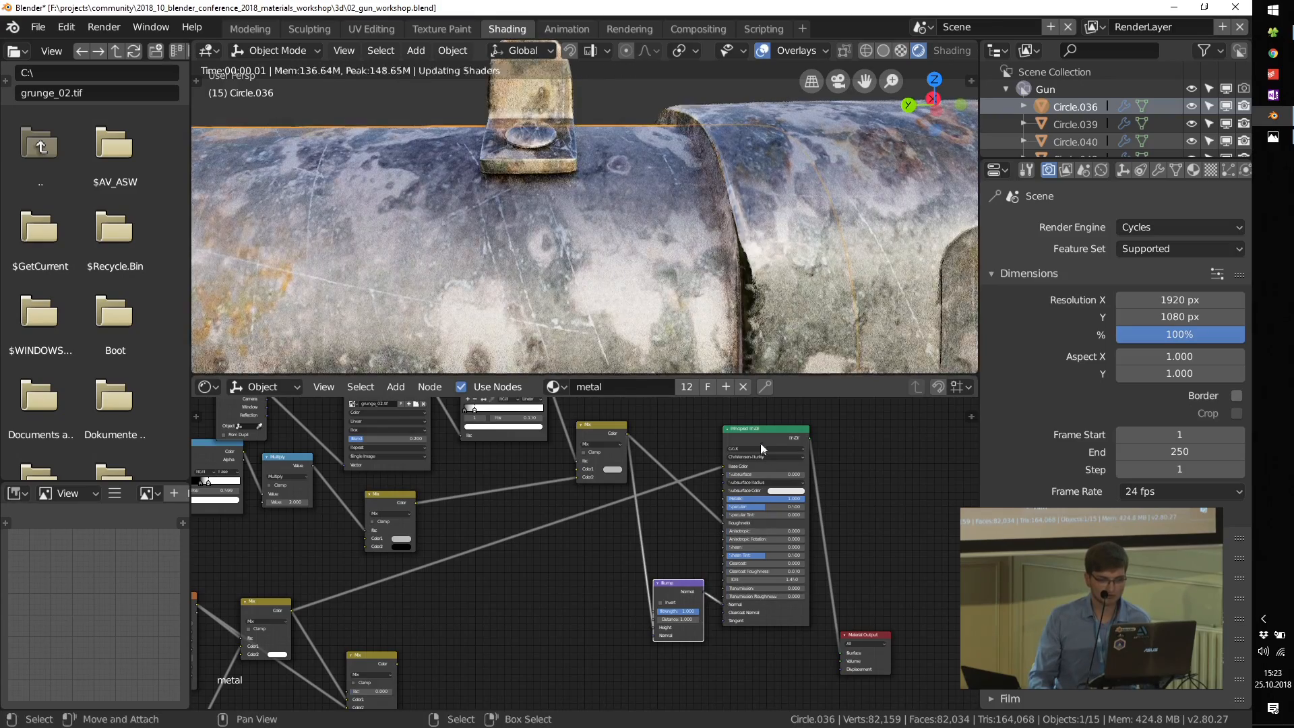
Step: Preview the grunge Mix on the gun and set the grunge ColorRamp's black stop to position 0.039
{"action": "scroll", "coordinate": [648, 557], "scroll_direction": "up", "scroll_amount": 2}
{"action": "middle_click_drag", "start_coordinate": [628, 462], "coordinate": [701, 581]}
{"action": "left_click", "coordinate": [593, 419], "text": "ctrl+shift"}
{"action": "scroll", "coordinate": [572, 504], "scroll_direction": "up", "scroll_amount": 3}
{"action": "left_click_drag", "start_coordinate": [416, 460], "coordinate": [405, 455]}
{"action": "middle_click_drag", "start_coordinate": [680, 599], "coordinate": [581, 505]}
{"action": "scroll", "coordinate": [606, 545], "scroll_direction": "down", "scroll_amount": 4}
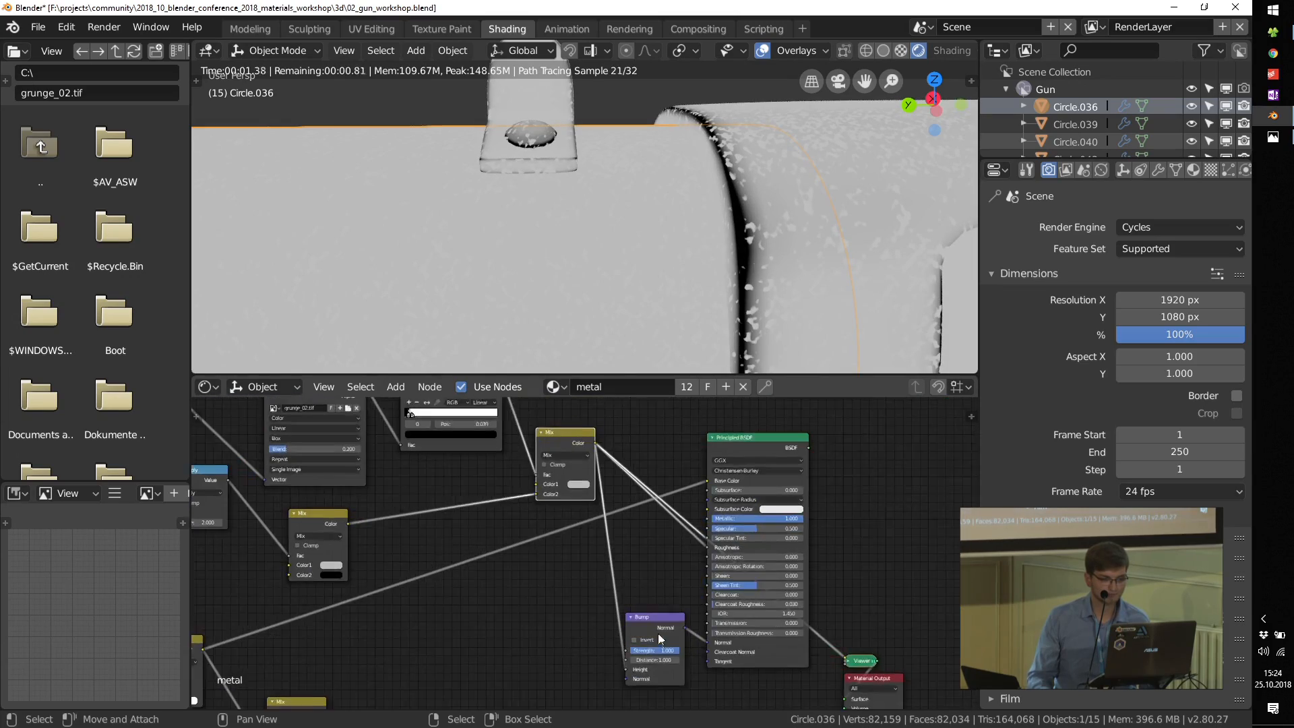
Step: Examine the Bump node's normals on the gun and switch the preview back to the Principled BSDF
{"action": "middle_click_drag", "start_coordinate": [658, 634], "coordinate": [628, 604]}
{"action": "left_click", "coordinate": [625, 587], "text": "ctrl+shift"}
{"action": "scroll", "coordinate": [625, 644], "scroll_direction": "up", "scroll_amount": 7}
{"action": "left_click_drag", "start_coordinate": [647, 598], "coordinate": [591, 602]}
{"action": "middle_click_drag", "start_coordinate": [692, 534], "coordinate": [638, 635]}
{"action": "middle_click_drag", "start_coordinate": [768, 541], "coordinate": [770, 565]}
{"action": "scroll", "coordinate": [770, 565], "scroll_direction": "down", "scroll_amount": 1}
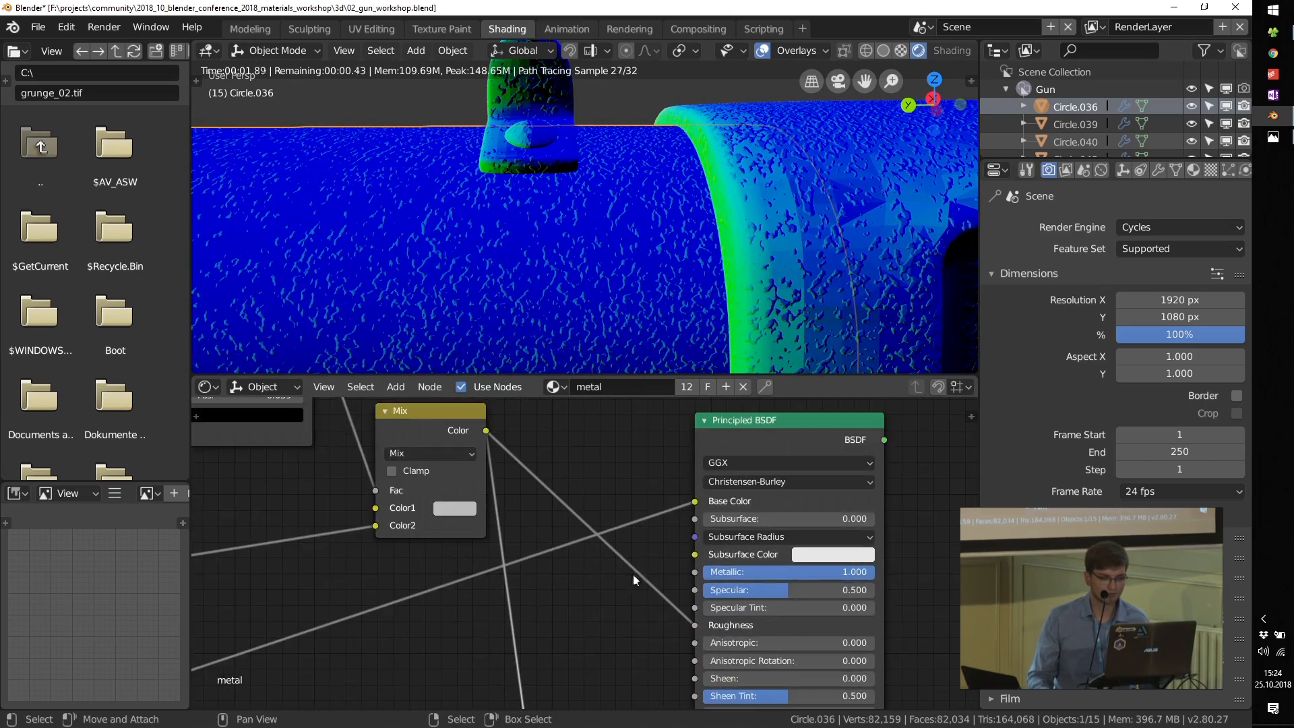
{"action": "scroll", "coordinate": [632, 574], "scroll_direction": "down", "scroll_amount": 2}
{"action": "left_click", "coordinate": [751, 462], "text": "ctrl+shift"}
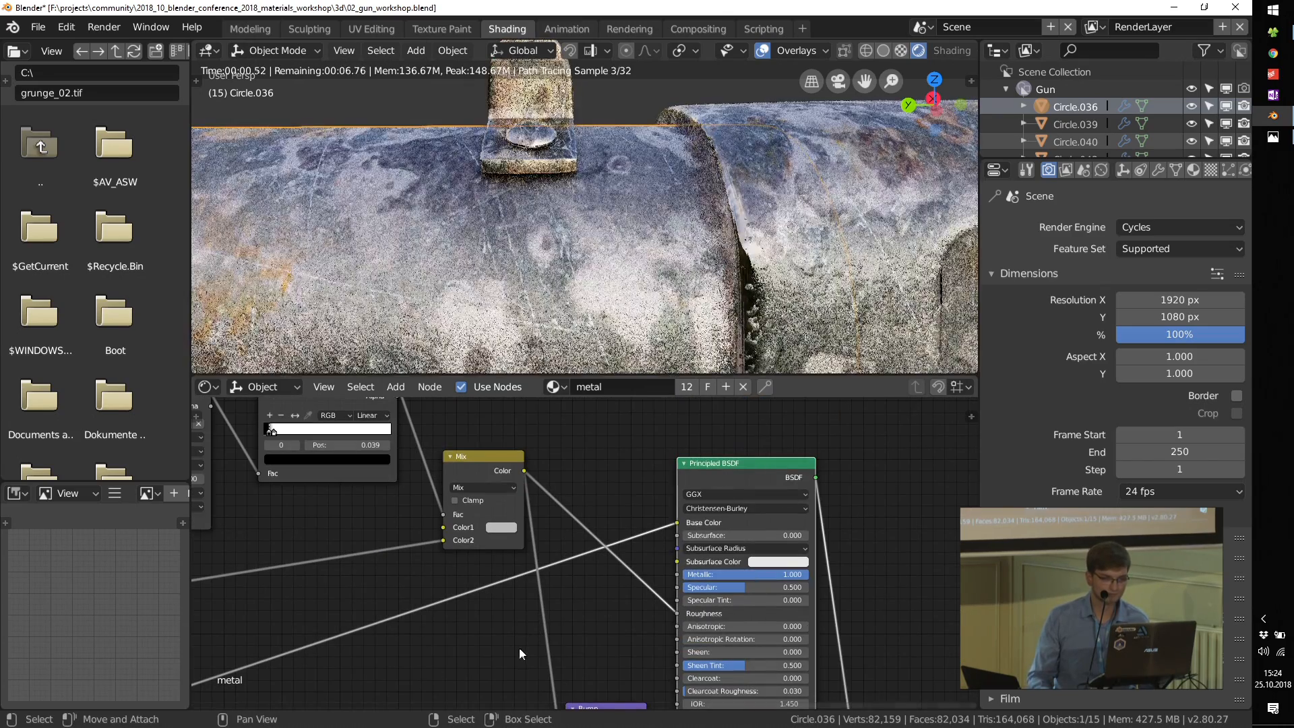
Step: Insert a ColorRamp running white to black between the grunge Mix and the Bump node, and inspect the whole rifle
{"action": "key", "text": "shift+a"}
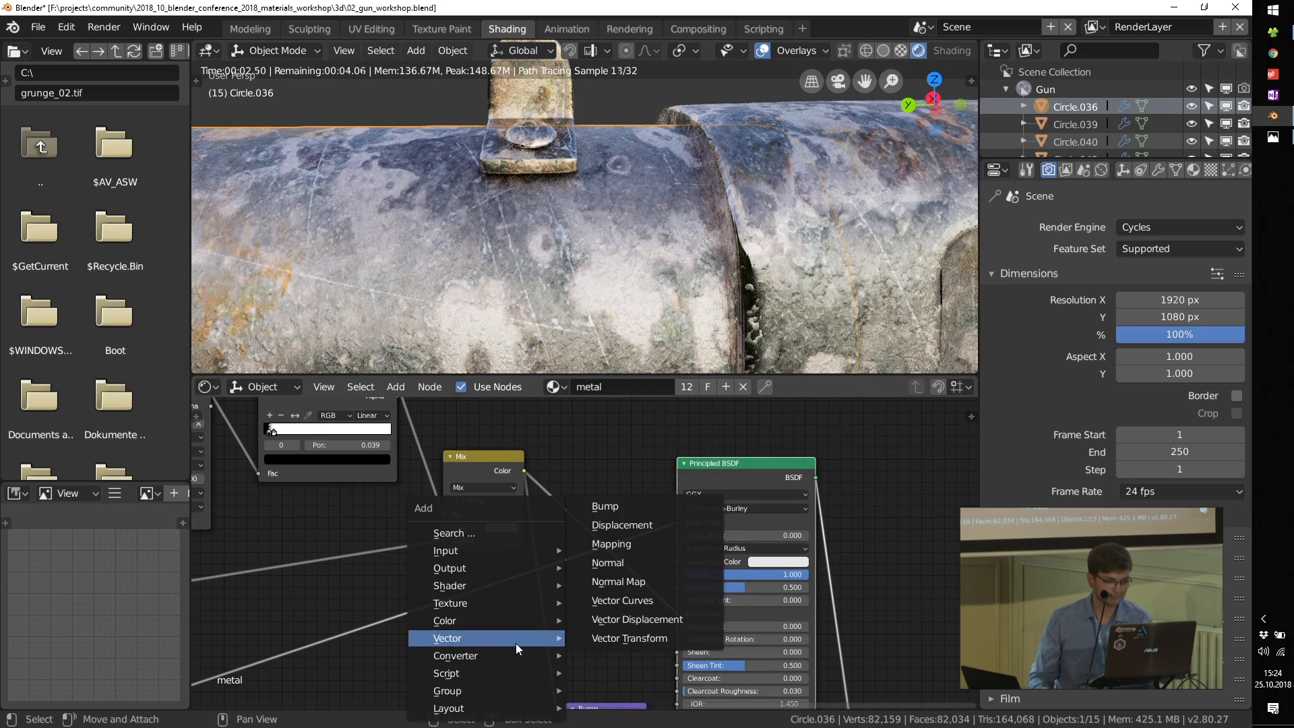
{"action": "mouse_move", "coordinate": [490, 657]}
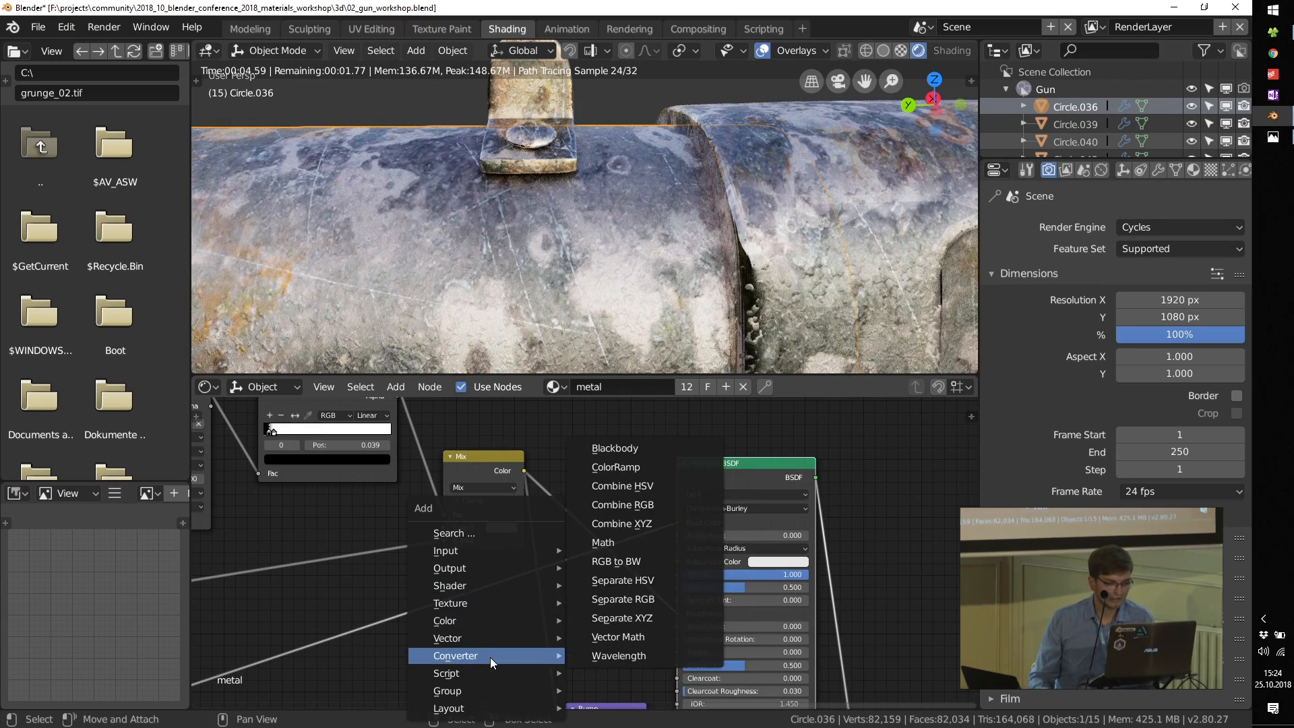
{"action": "left_click", "coordinate": [628, 468]}
{"action": "left_click", "coordinate": [571, 574]}
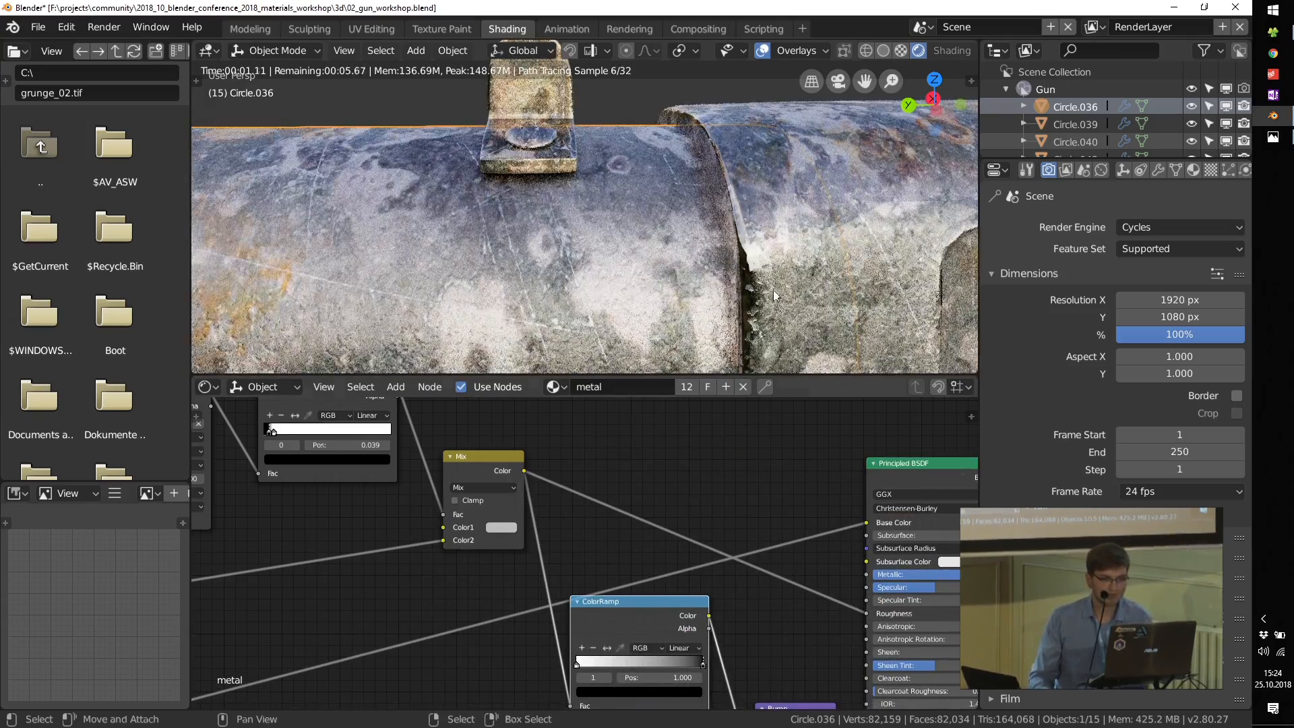
{"action": "mouse_move", "coordinate": [745, 332]}
{"action": "middle_mouse_down"}
{"action": "mouse_move", "coordinate": [747, 301]}
{"action": "mouse_move", "coordinate": [743, 344]}
{"action": "middle_mouse_up"}
{"action": "middle_click_drag", "start_coordinate": [728, 290], "coordinate": [661, 200]}
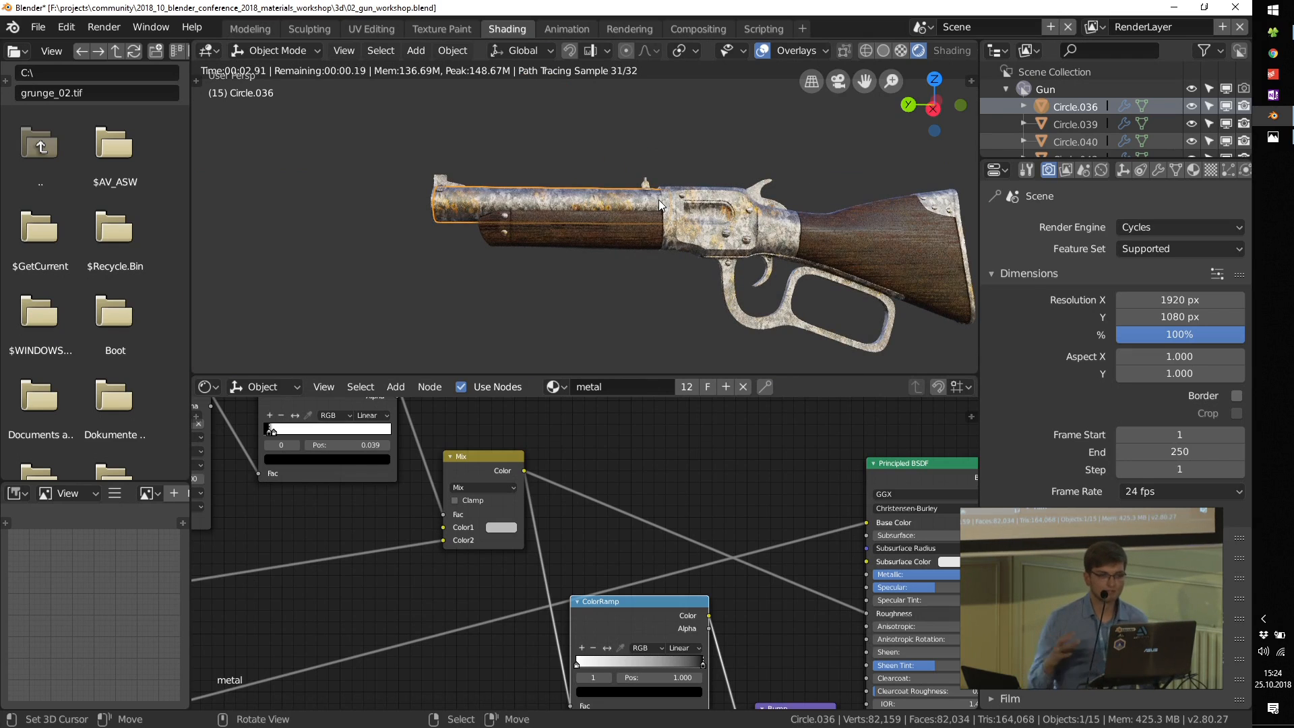
{"action": "middle_click_drag", "start_coordinate": [738, 270], "coordinate": [798, 256]}
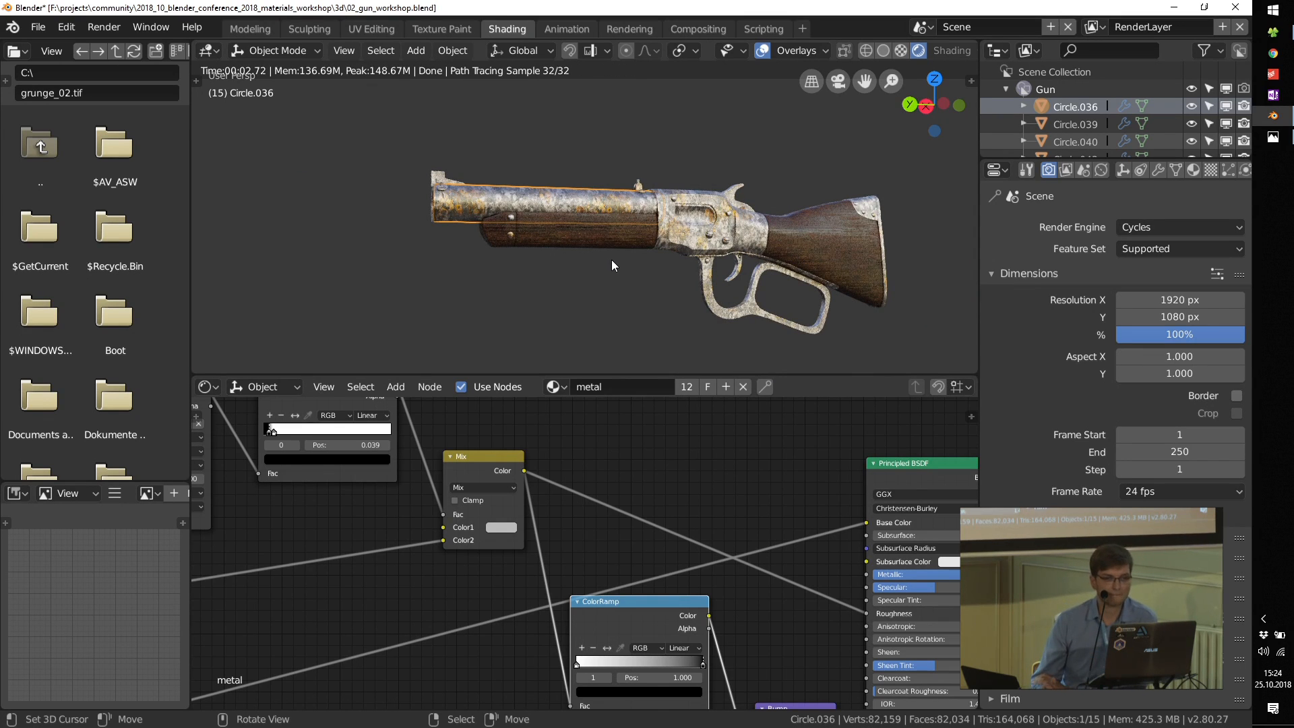
Step: Review the finished metal on the rifle and look over its complete node tree
{"action": "middle_click_drag", "start_coordinate": [628, 257], "coordinate": [616, 239]}
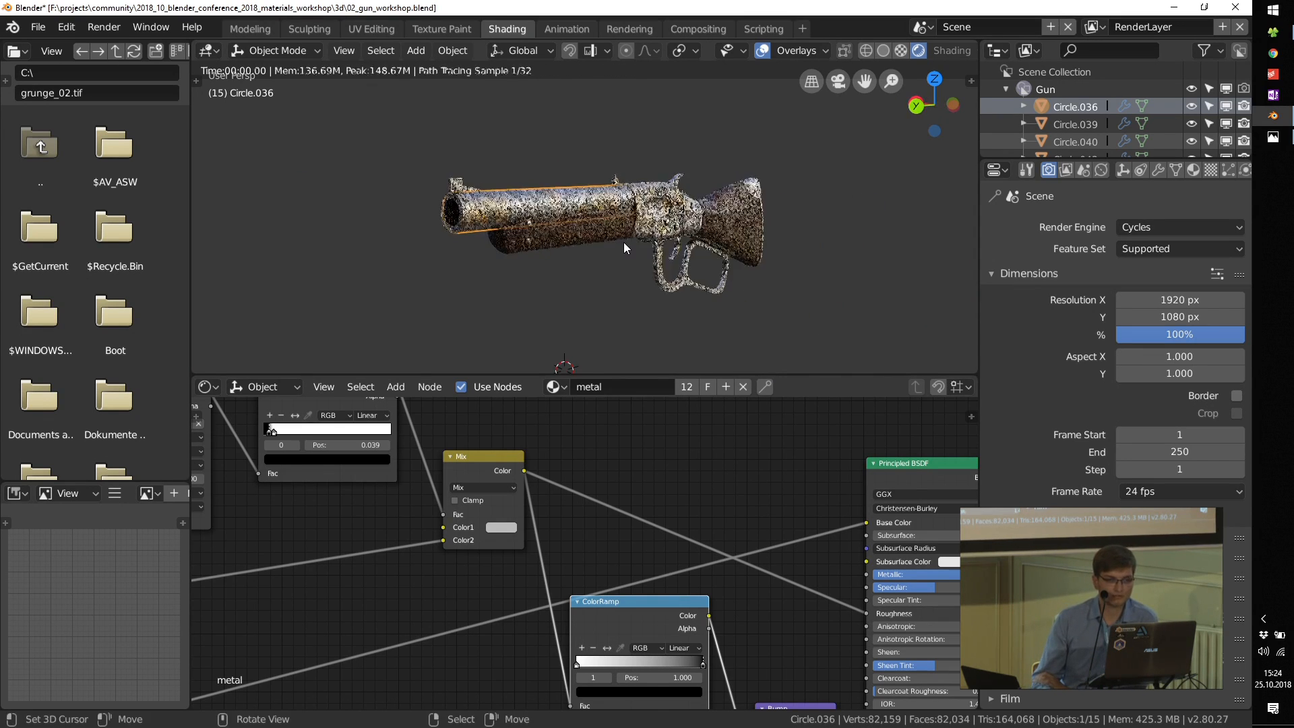
{"action": "scroll", "coordinate": [649, 507], "scroll_direction": "down", "scroll_amount": 6}
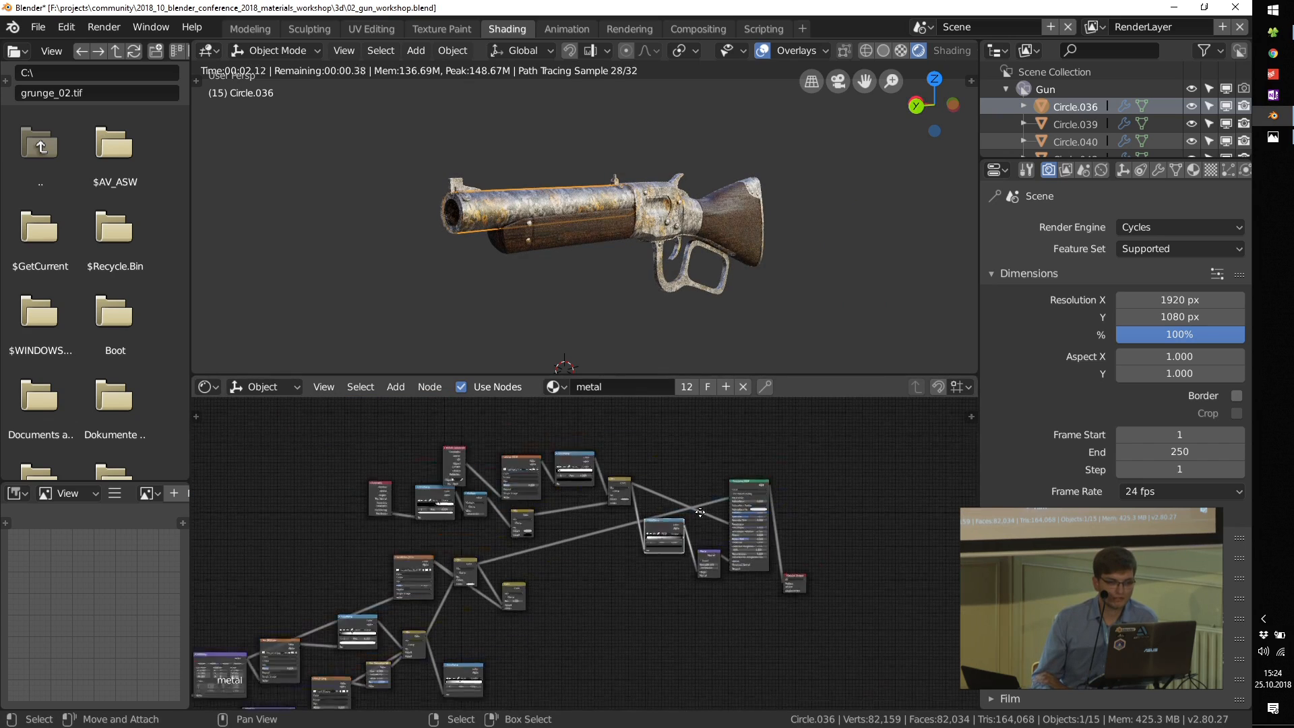
{"action": "mouse_move", "coordinate": [519, 594]}
{"action": "middle_mouse_down"}
{"action": "mouse_move", "coordinate": [579, 550]}
{"action": "mouse_move", "coordinate": [527, 574]}
{"action": "middle_mouse_up"}
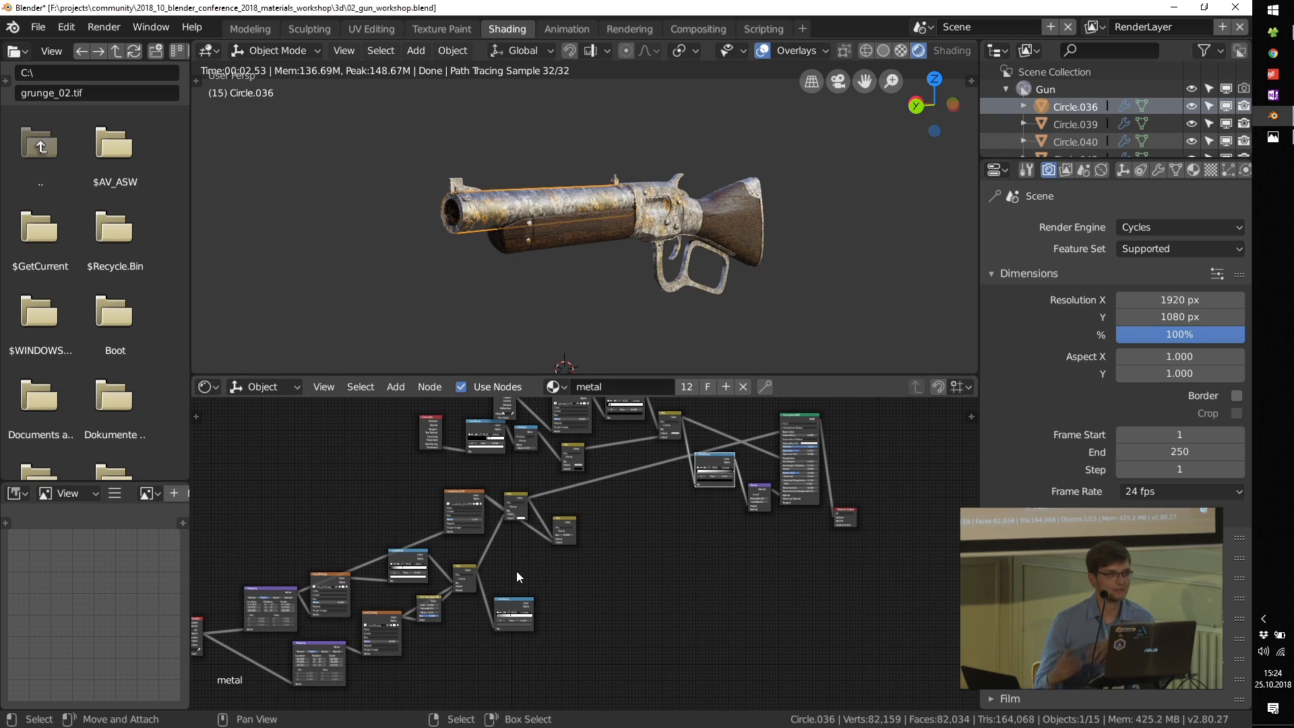
{"action": "scroll", "coordinate": [742, 539], "scroll_direction": "up", "scroll_amount": 3}
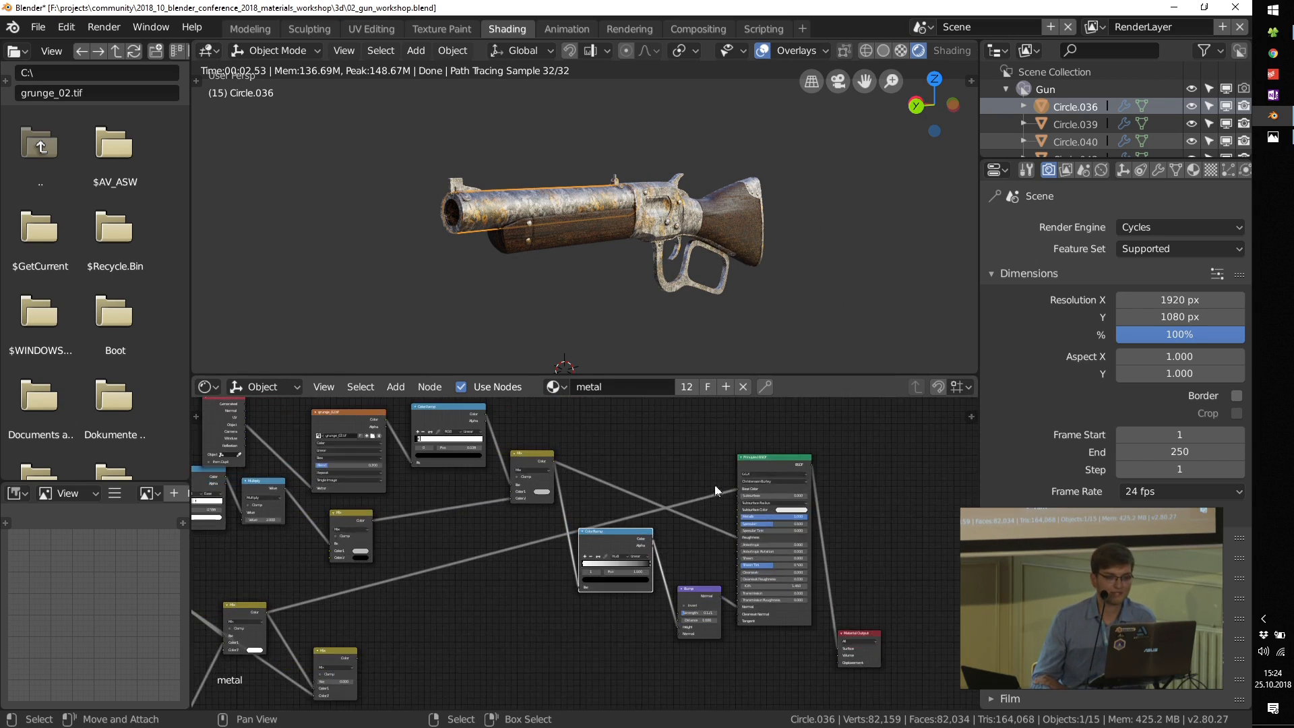
{"action": "middle_click_drag", "start_coordinate": [714, 483], "coordinate": [729, 509]}
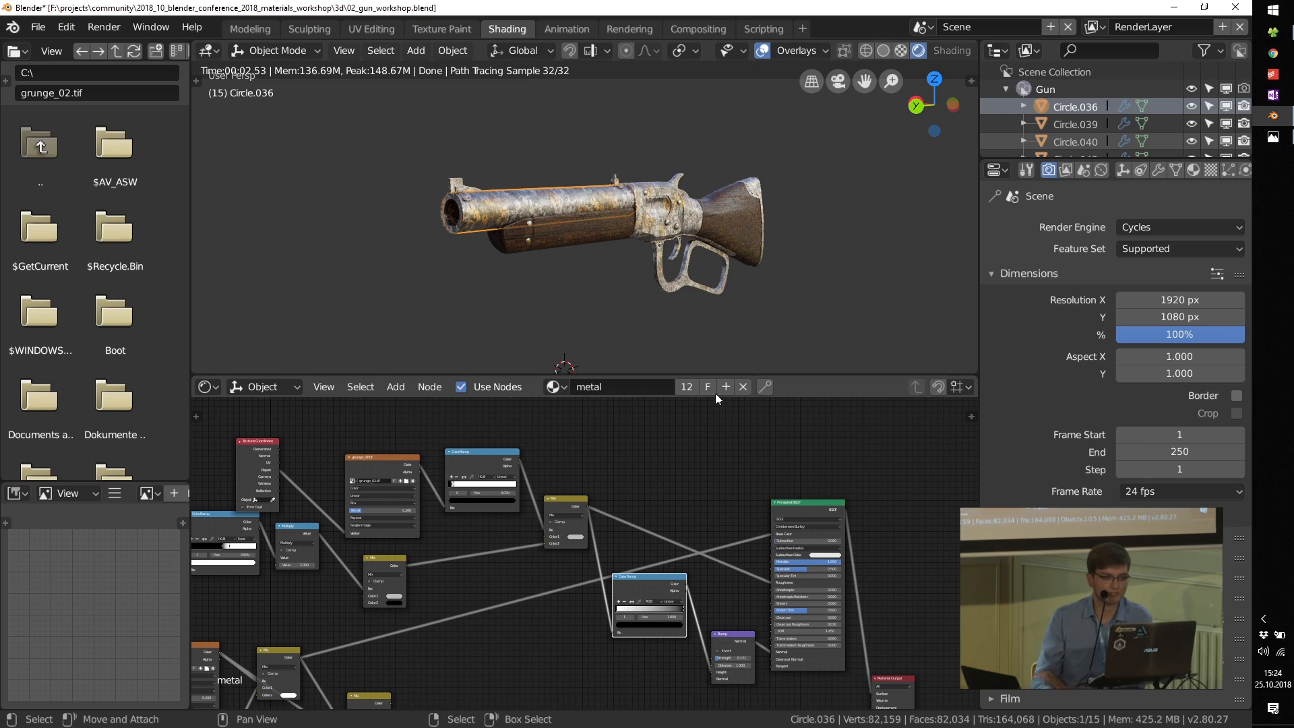
Step: Open the file 03_cigar_workshop.blend from the workshop's 3d folder
{"action": "left_click", "coordinate": [38, 27]}
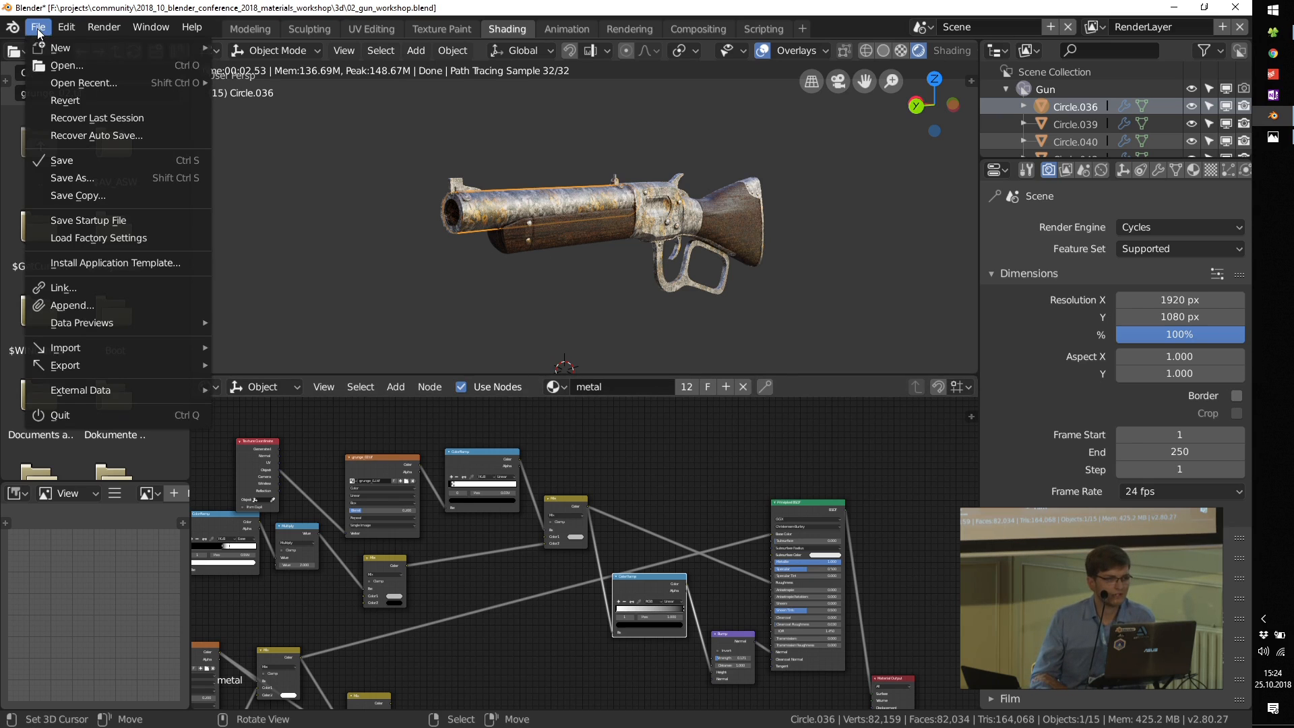
{"action": "left_click", "coordinate": [72, 67]}
{"action": "double_click", "coordinate": [273, 181]}
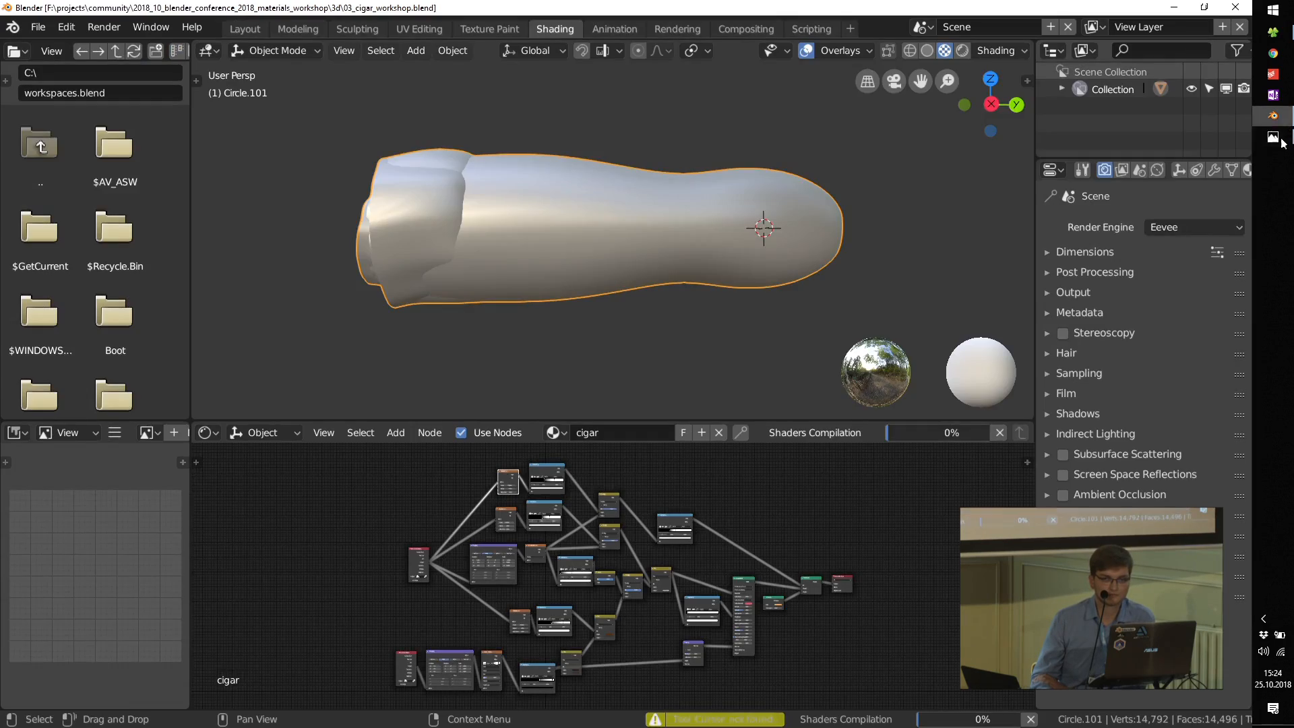
Step: Switch to the Photos app to examine the cigar in 10_sheriff_render.jpg, and return to Blender
{"action": "left_click", "coordinate": [1281, 142]}
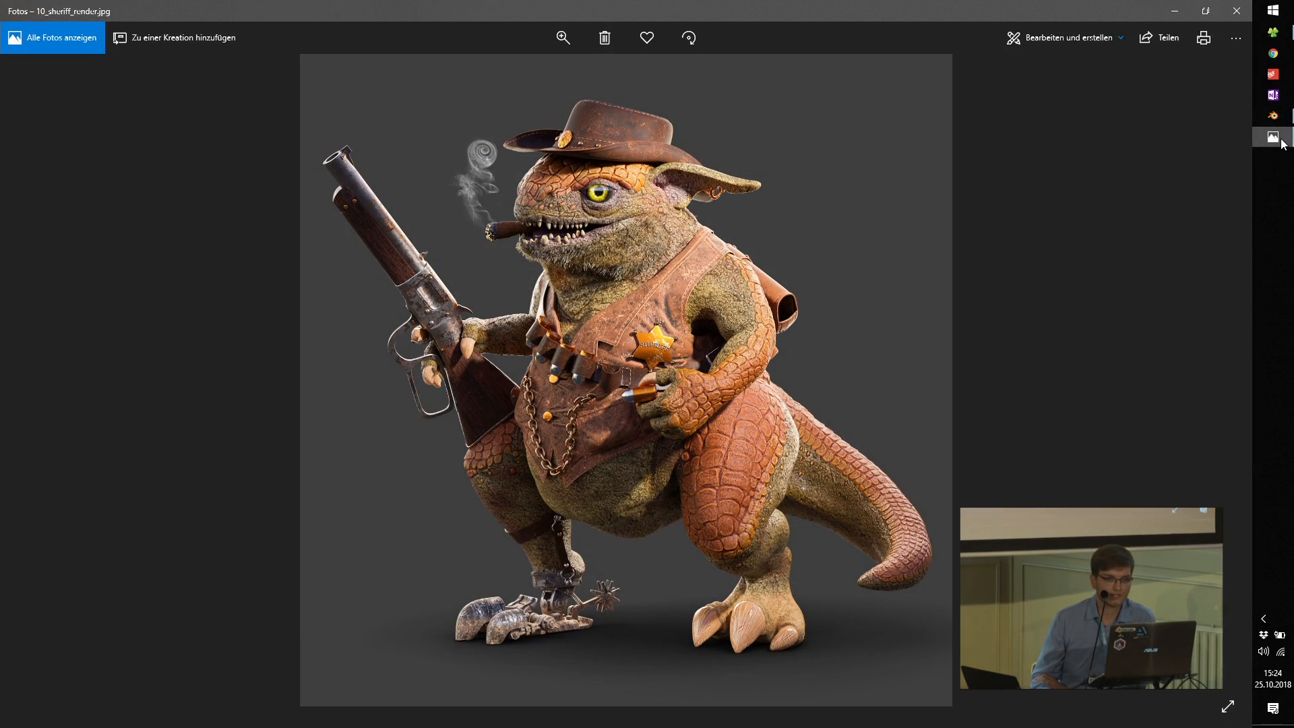
{"action": "scroll", "coordinate": [492, 231], "scroll_direction": "up", "scroll_amount": 2}
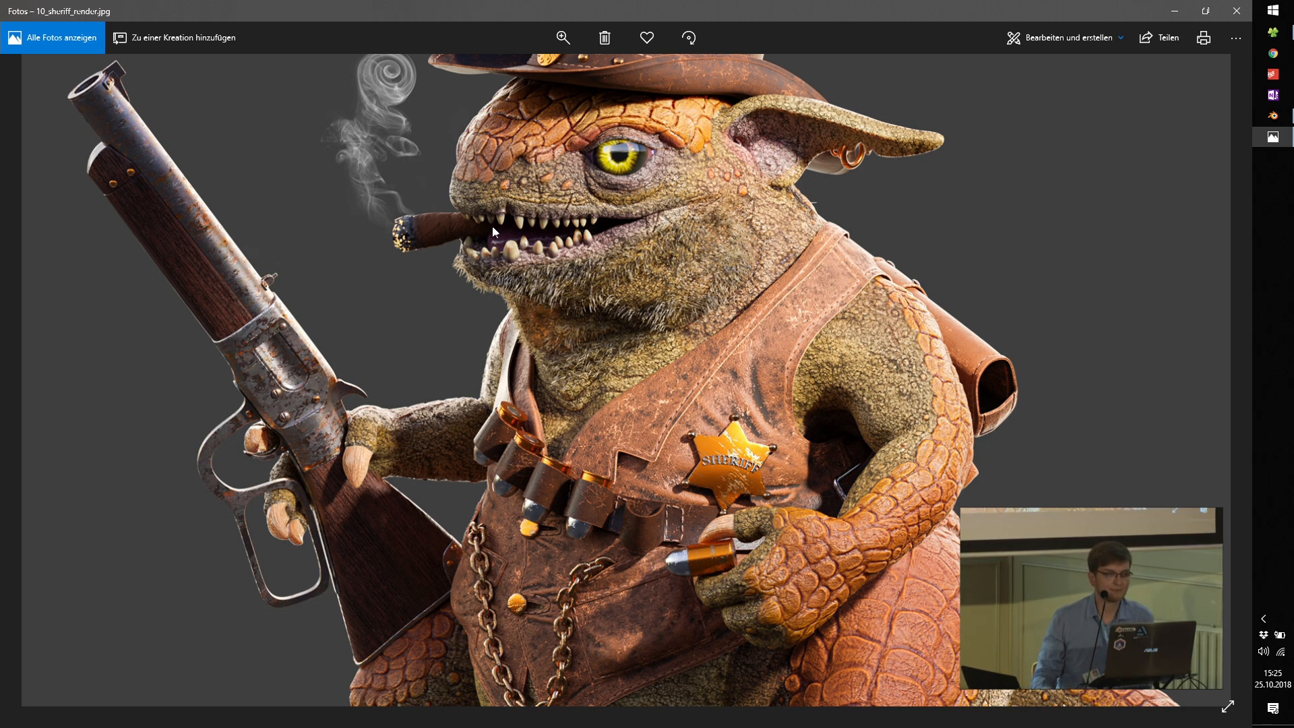
{"action": "scroll", "coordinate": [452, 226], "scroll_direction": "down", "scroll_amount": 3}
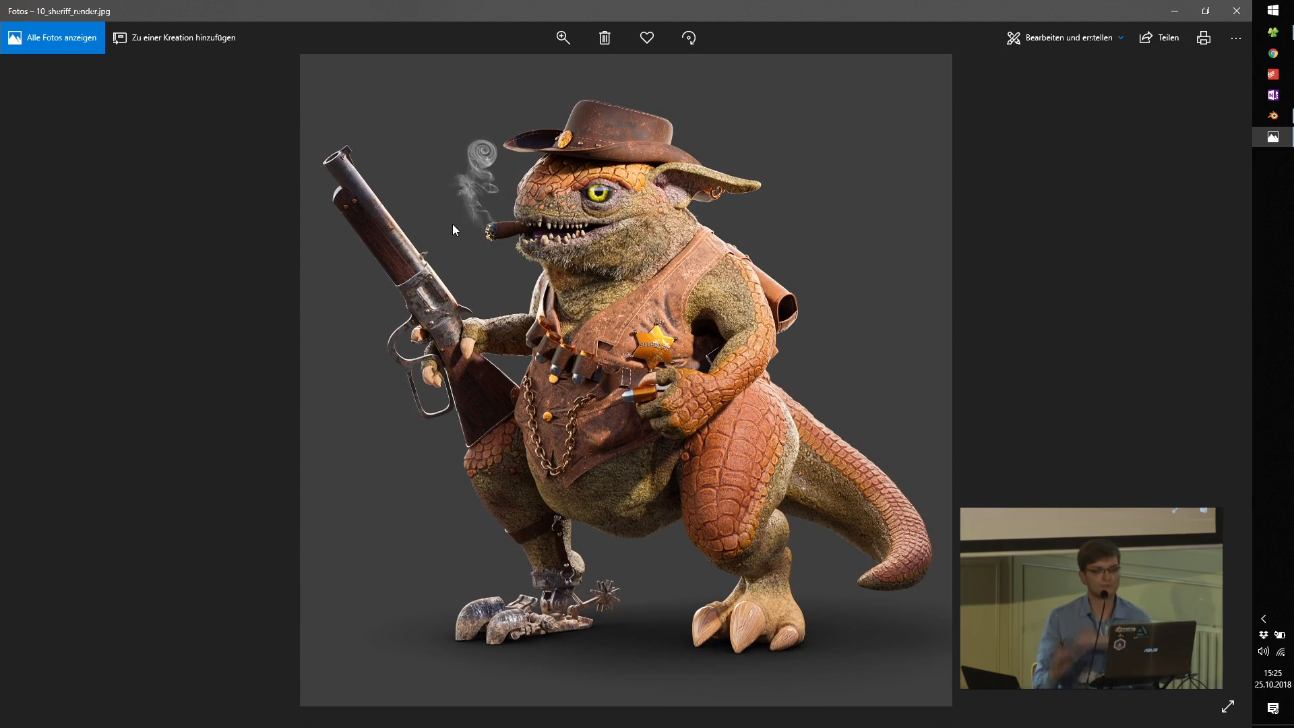
{"action": "left_click", "coordinate": [1275, 120]}
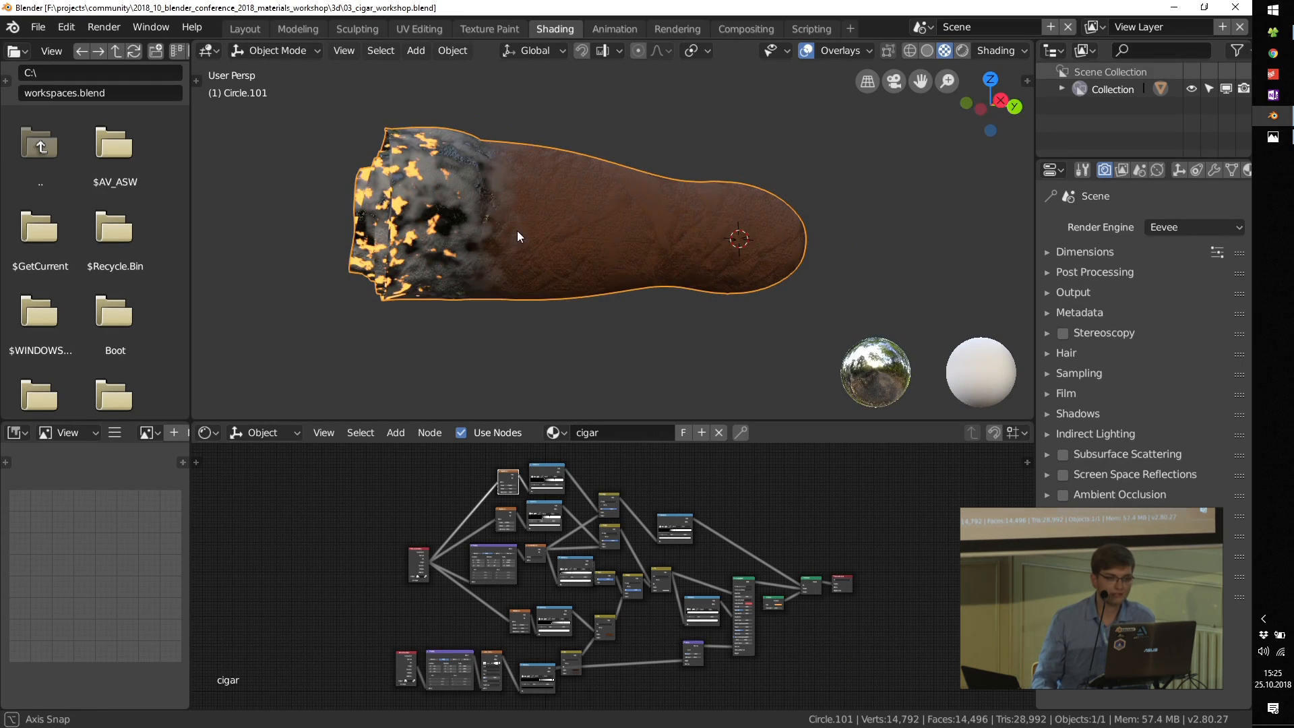
Step: Show the cigar in solid shading and enter Edit Mode to inspect its mesh
{"action": "middle_click_drag", "start_coordinate": [508, 213], "coordinate": [636, 164]}
{"action": "left_click", "coordinate": [927, 50]}
{"action": "mouse_move", "coordinate": [548, 231]}
{"action": "middle_mouse_down"}
{"action": "mouse_move", "coordinate": [497, 263]}
{"action": "mouse_move", "coordinate": [583, 224]}
{"action": "middle_mouse_up"}
{"action": "key", "text": "Tab"}
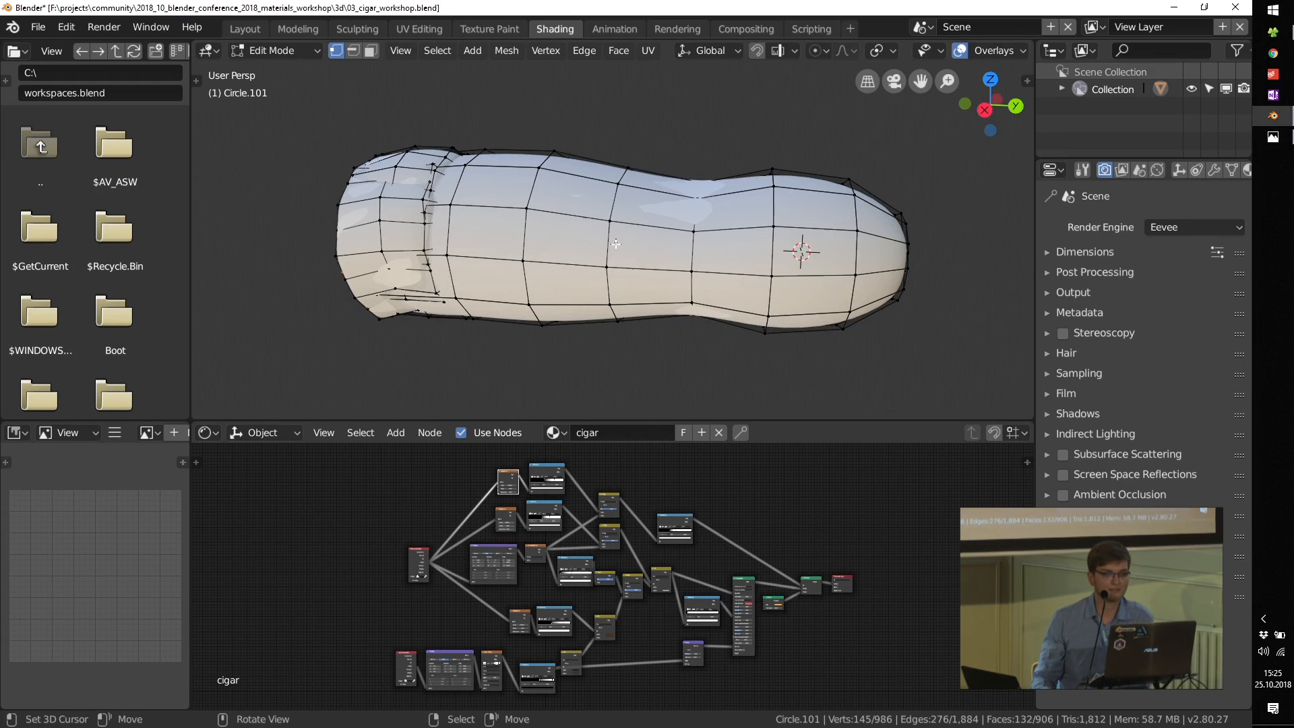
Step: Select the linked shell at the cigar's burnt end, try moving it off the body, and leave Edit Mode
{"action": "middle_click_drag", "start_coordinate": [340, 213], "coordinate": [436, 216]}
{"action": "key", "text": "a"}
{"action": "key", "text": "alt+a"}
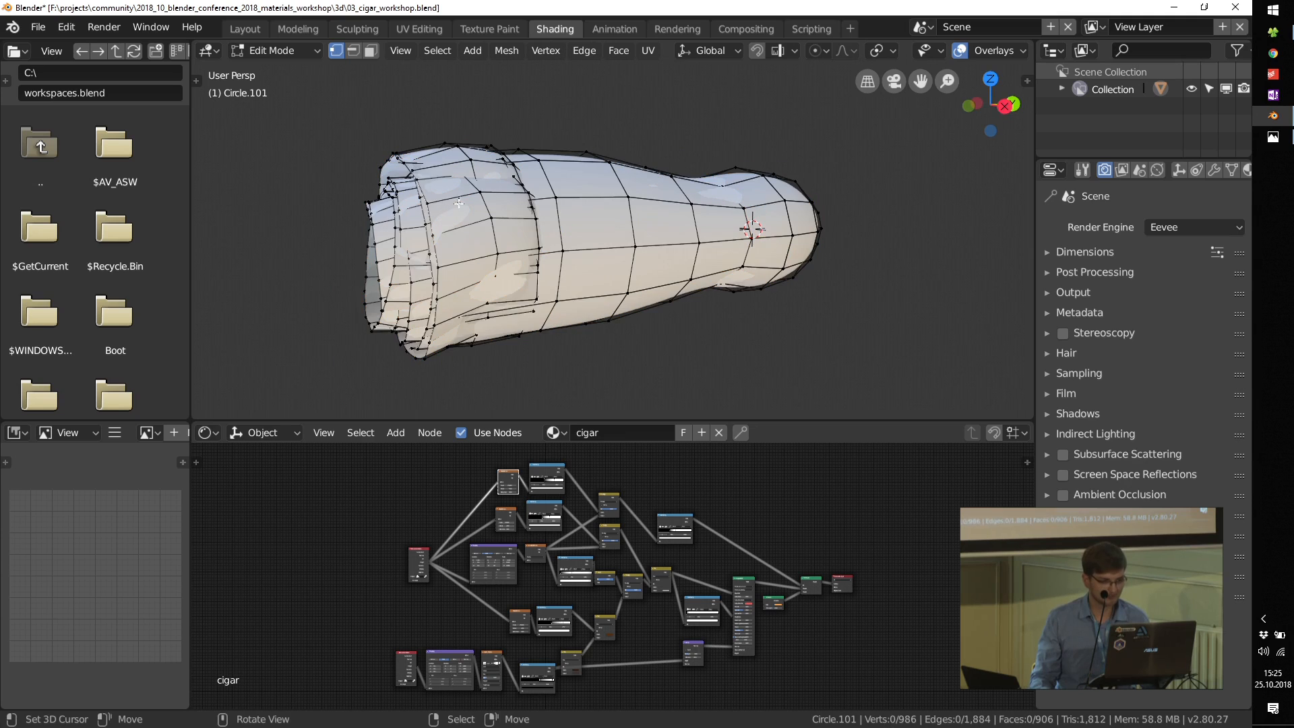
{"action": "key", "text": "l"}
{"action": "scroll", "coordinate": [477, 200], "scroll_direction": "down", "scroll_amount": 2}
{"action": "key", "text": "g"}
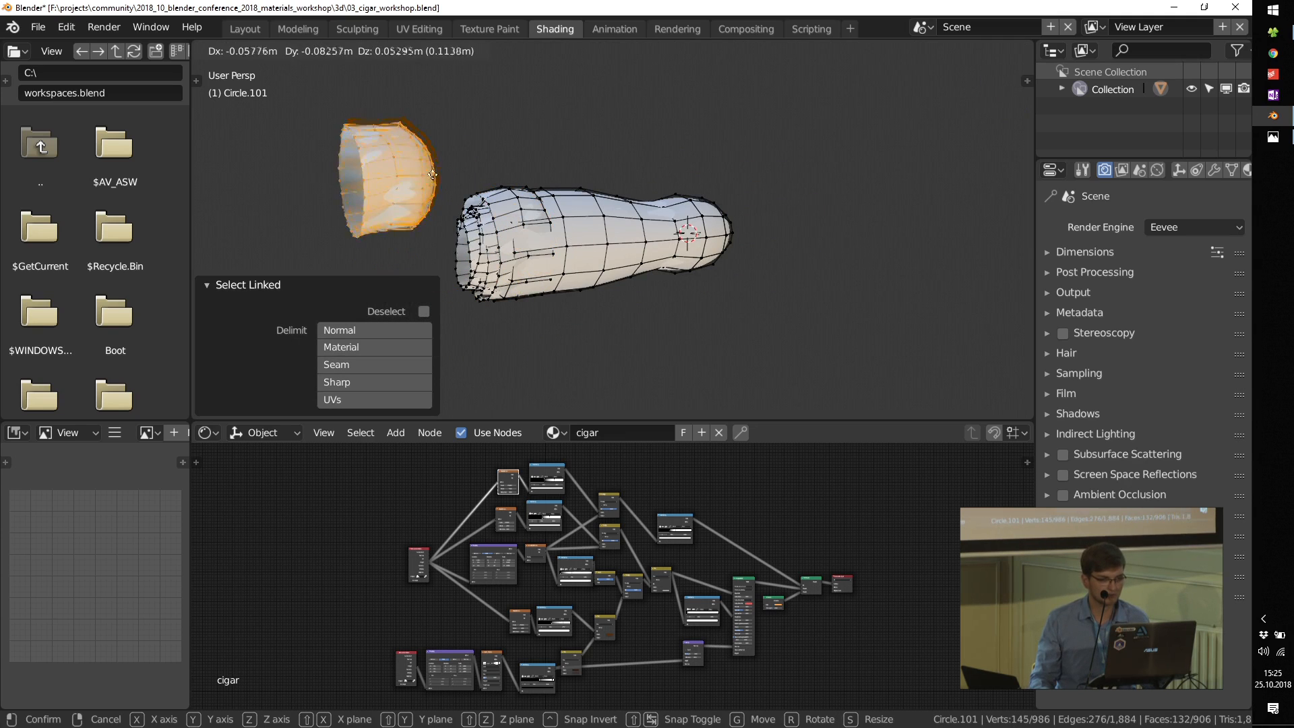
{"action": "key", "text": "Escape"}
{"action": "middle_click_drag", "start_coordinate": [453, 199], "coordinate": [503, 256]}
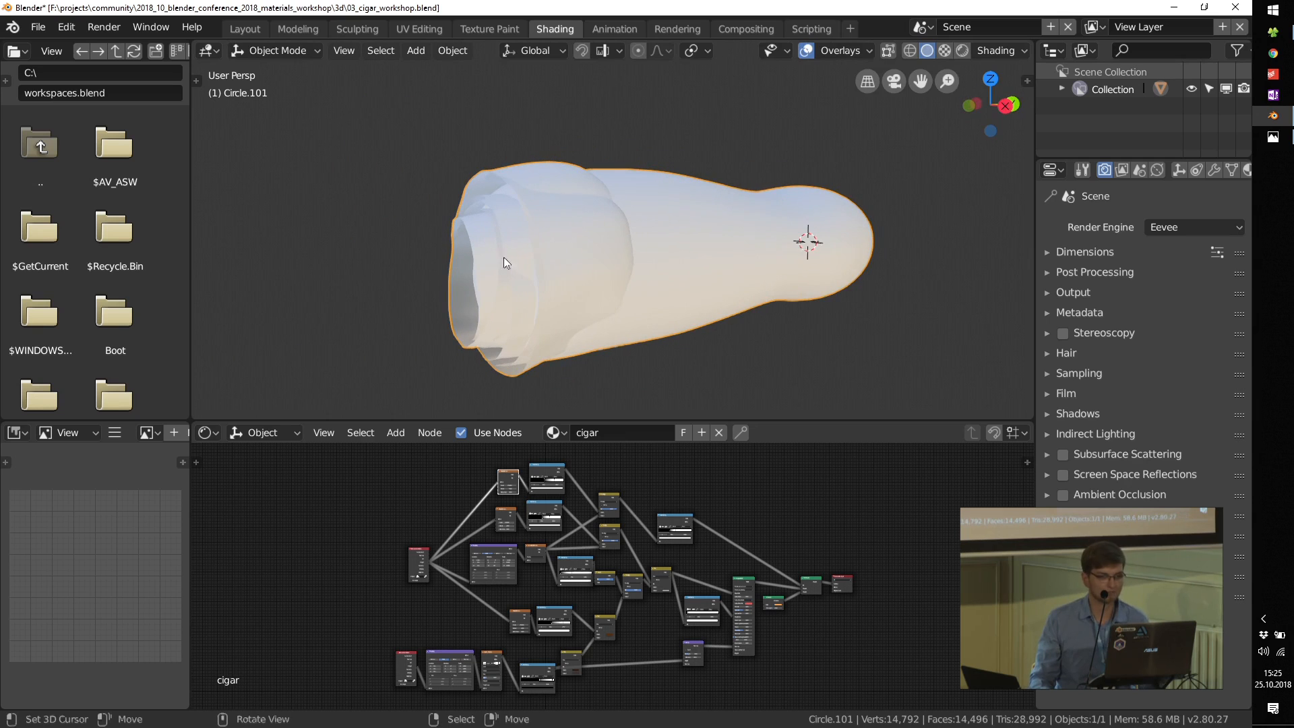
Step: Compare the cigar in rendered and LookDev shading, finishing in LookDev, and examine its nodes
{"action": "left_click", "coordinate": [963, 49]}
{"action": "scroll", "coordinate": [616, 512], "scroll_direction": "up", "scroll_amount": 4}
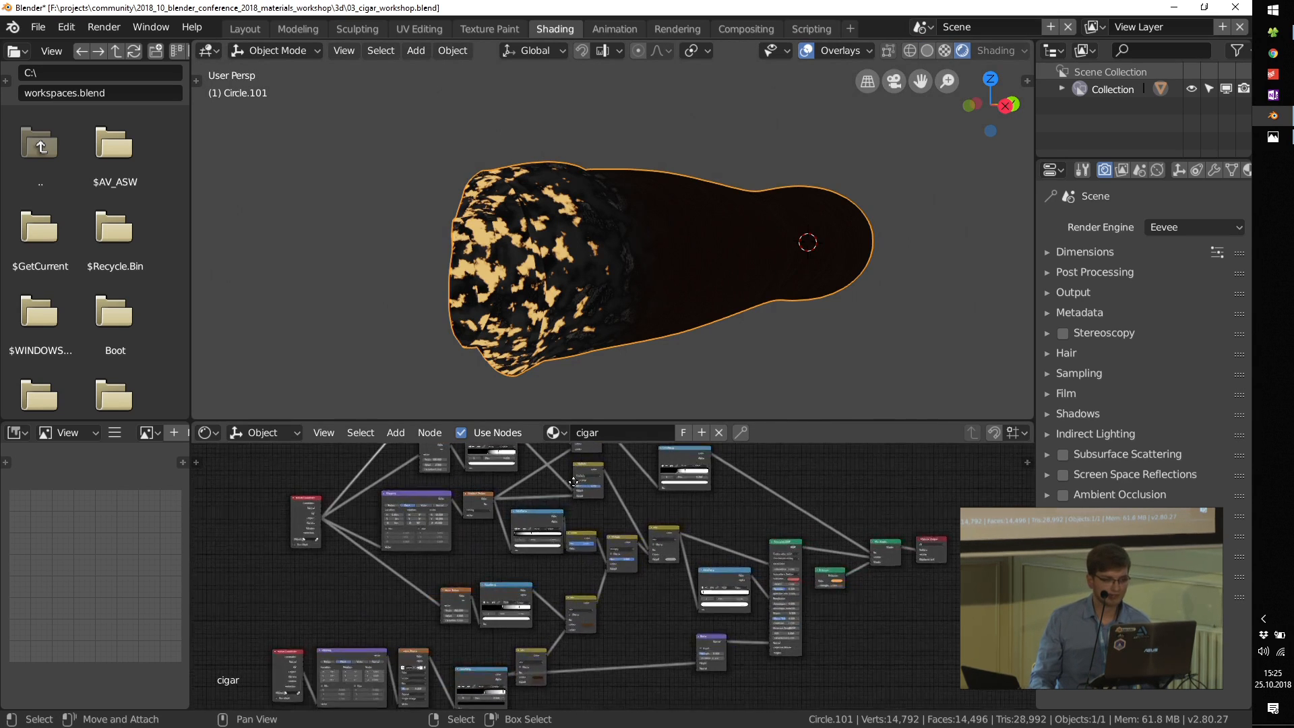
{"action": "left_click", "coordinate": [945, 51]}
{"action": "left_click", "coordinate": [961, 51]}
{"action": "left_click", "coordinate": [945, 52]}
{"action": "middle_click_drag", "start_coordinate": [686, 562], "coordinate": [604, 434]}
{"action": "scroll", "coordinate": [512, 513], "scroll_direction": "up", "scroll_amount": 6}
{"action": "middle_click_drag", "start_coordinate": [737, 328], "coordinate": [667, 311]}
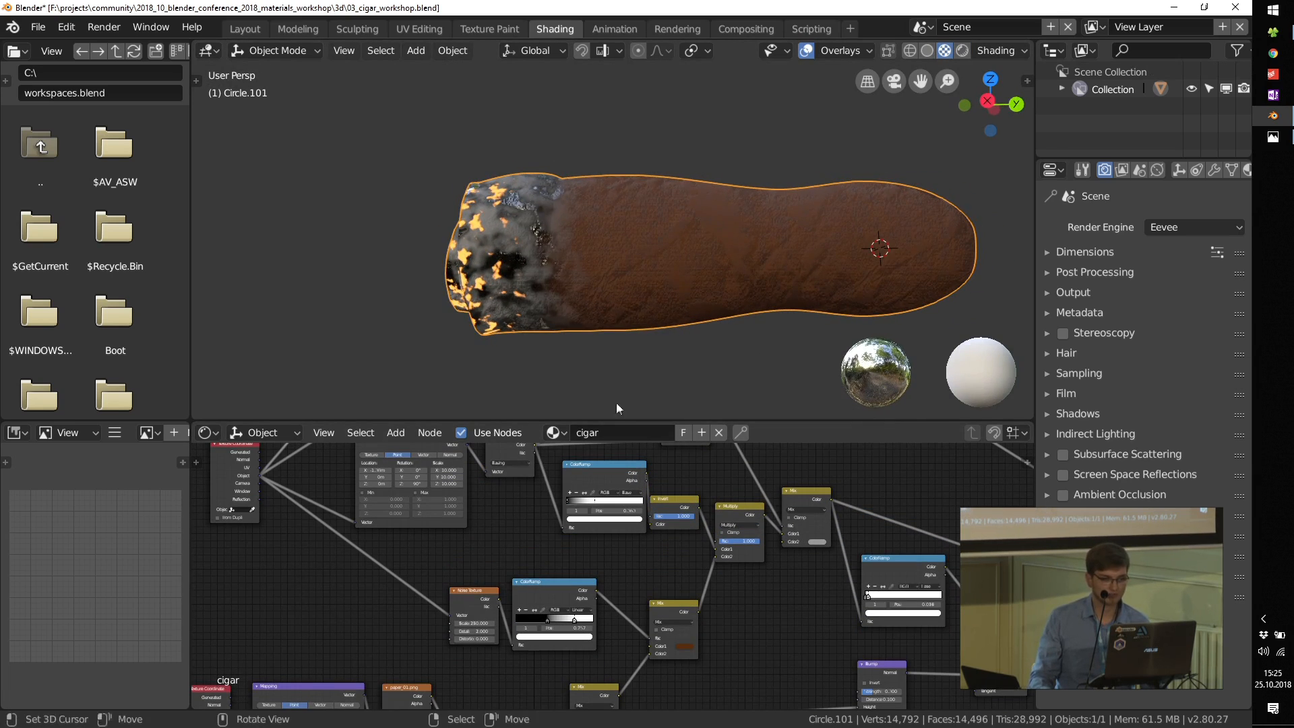
Step: Preview the box-projected paper_01.png texture on the cigar
{"action": "middle_click_drag", "start_coordinate": [509, 679], "coordinate": [569, 487]}
{"action": "scroll", "coordinate": [478, 500], "scroll_direction": "up", "scroll_amount": 5}
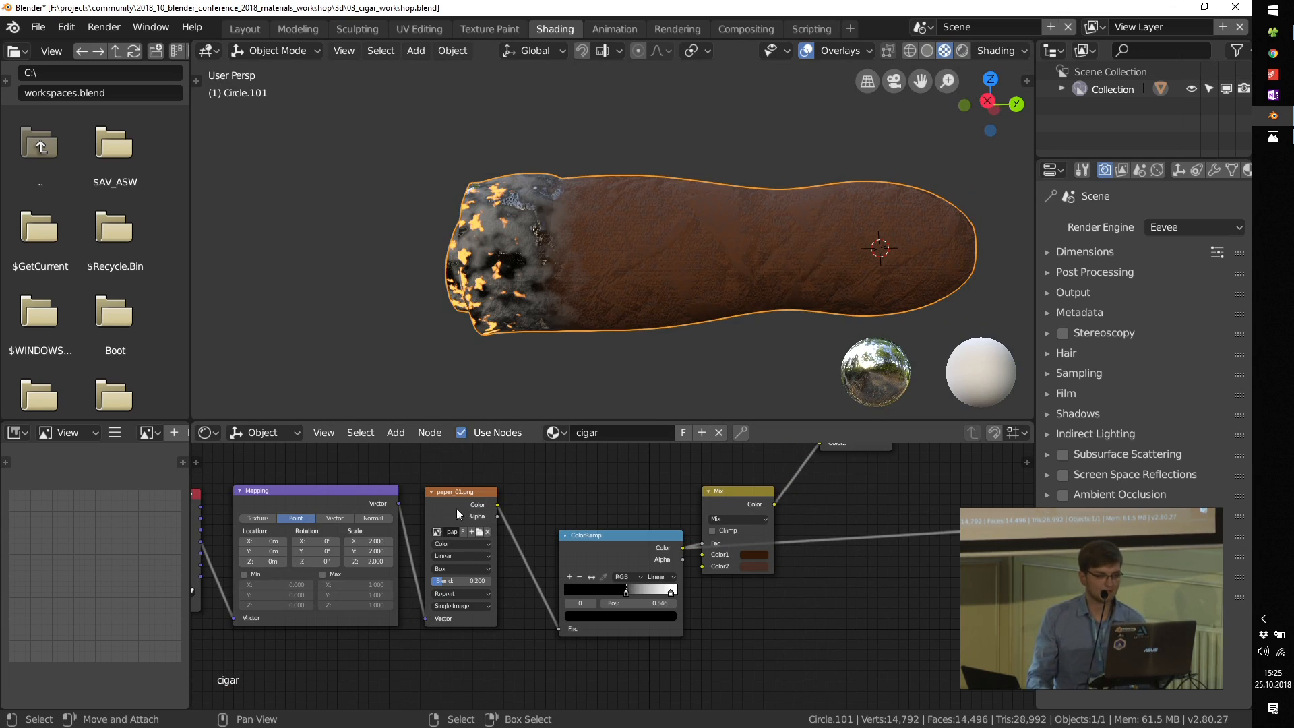
{"action": "left_click", "coordinate": [459, 492], "text": "ctrl+shift"}
{"action": "middle_click_drag", "start_coordinate": [641, 345], "coordinate": [737, 227]}
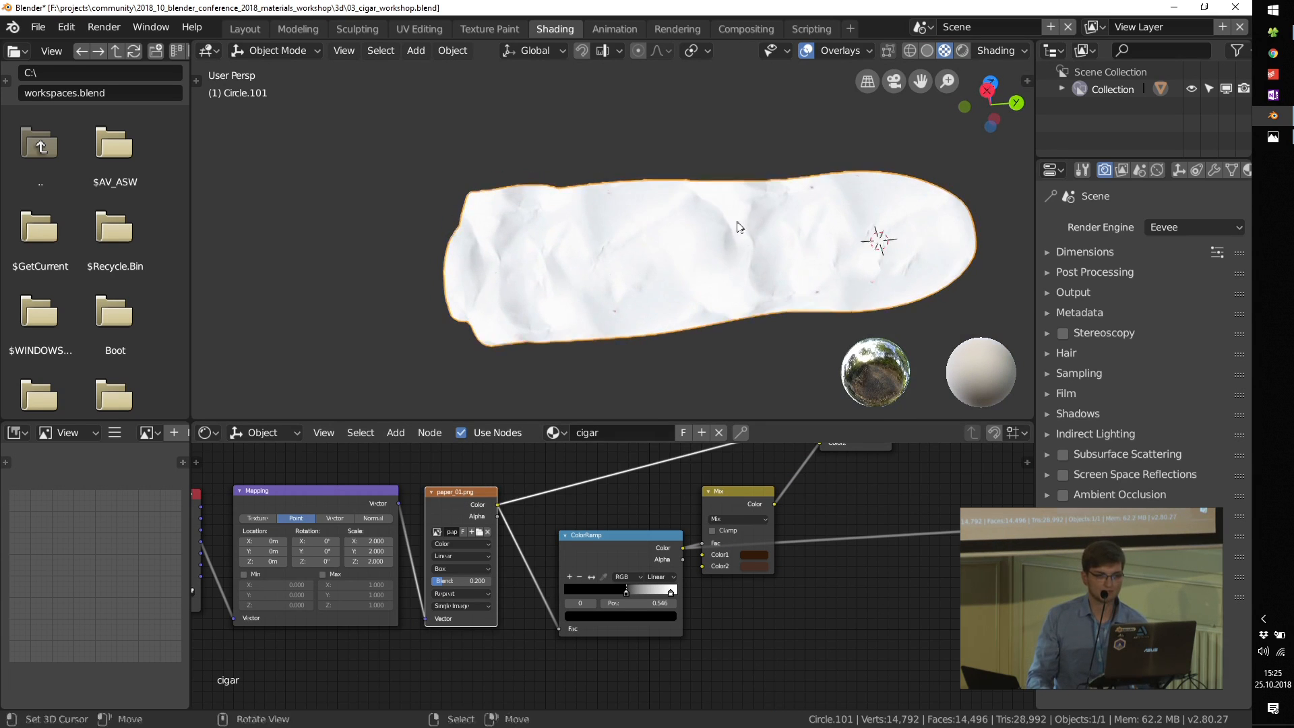
Step: Preview the paper texture's ColorRamp and the brown Mix node it drives on the cigar
{"action": "scroll", "coordinate": [737, 227], "scroll_direction": "up", "scroll_amount": 3}
{"action": "middle_click_drag", "start_coordinate": [634, 533], "coordinate": [526, 580]}
{"action": "scroll", "coordinate": [525, 581], "scroll_direction": "up", "scroll_amount": 2}
{"action": "left_click", "coordinate": [524, 568], "text": "ctrl+shift"}
{"action": "left_click", "coordinate": [669, 511], "text": "ctrl+shift"}
{"action": "scroll", "coordinate": [755, 195], "scroll_direction": "down", "scroll_amount": 3}
{"action": "scroll", "coordinate": [756, 216], "scroll_direction": "up", "scroll_amount": 4}
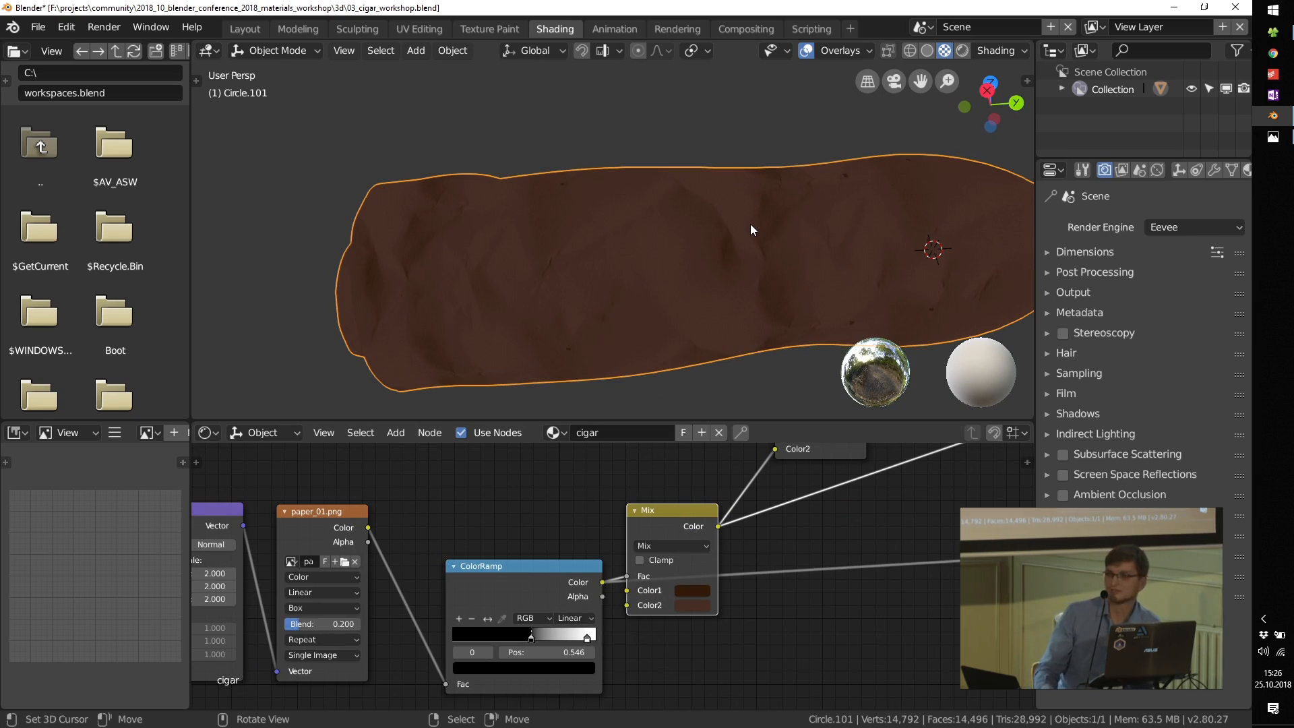
{"action": "middle_click_drag", "start_coordinate": [739, 220], "coordinate": [726, 231]}
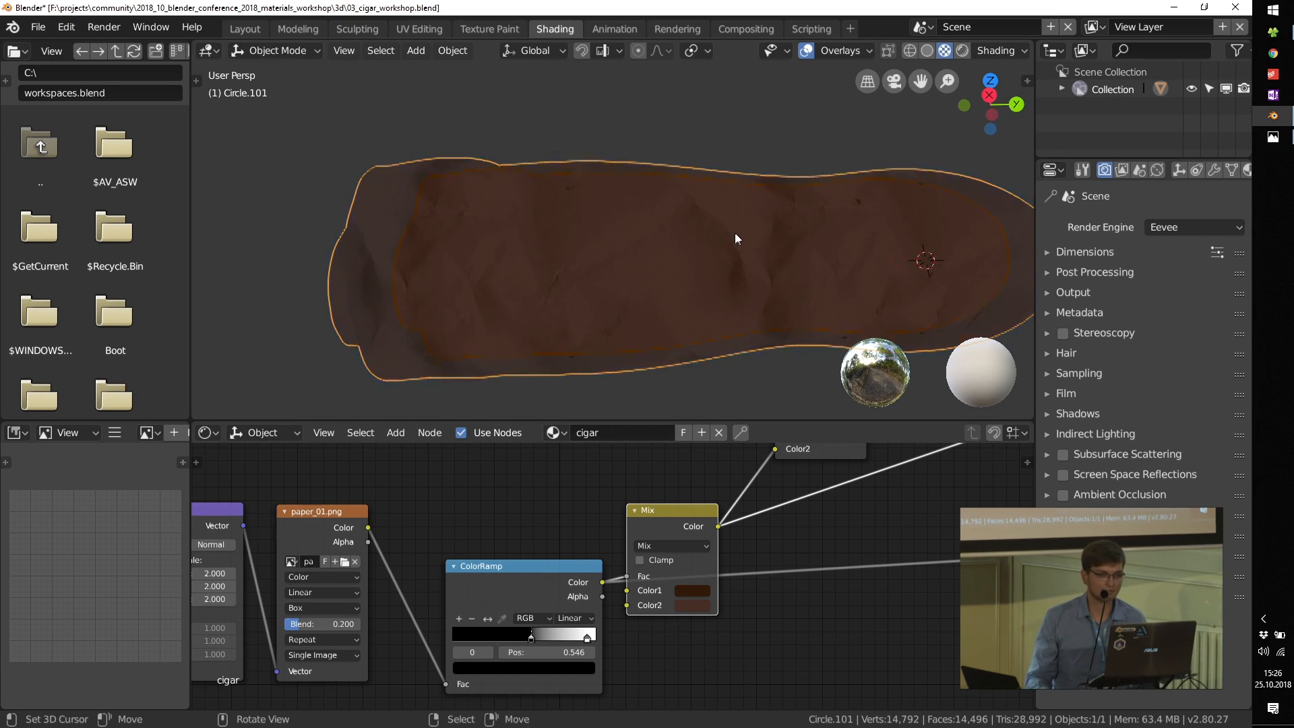
Step: Preview the ColorRamp of the 250-scale Noise Texture on the cigar and examine the noise settings
{"action": "scroll", "coordinate": [734, 232], "scroll_direction": "down", "scroll_amount": 3}
{"action": "scroll", "coordinate": [674, 509], "scroll_direction": "down", "scroll_amount": 3}
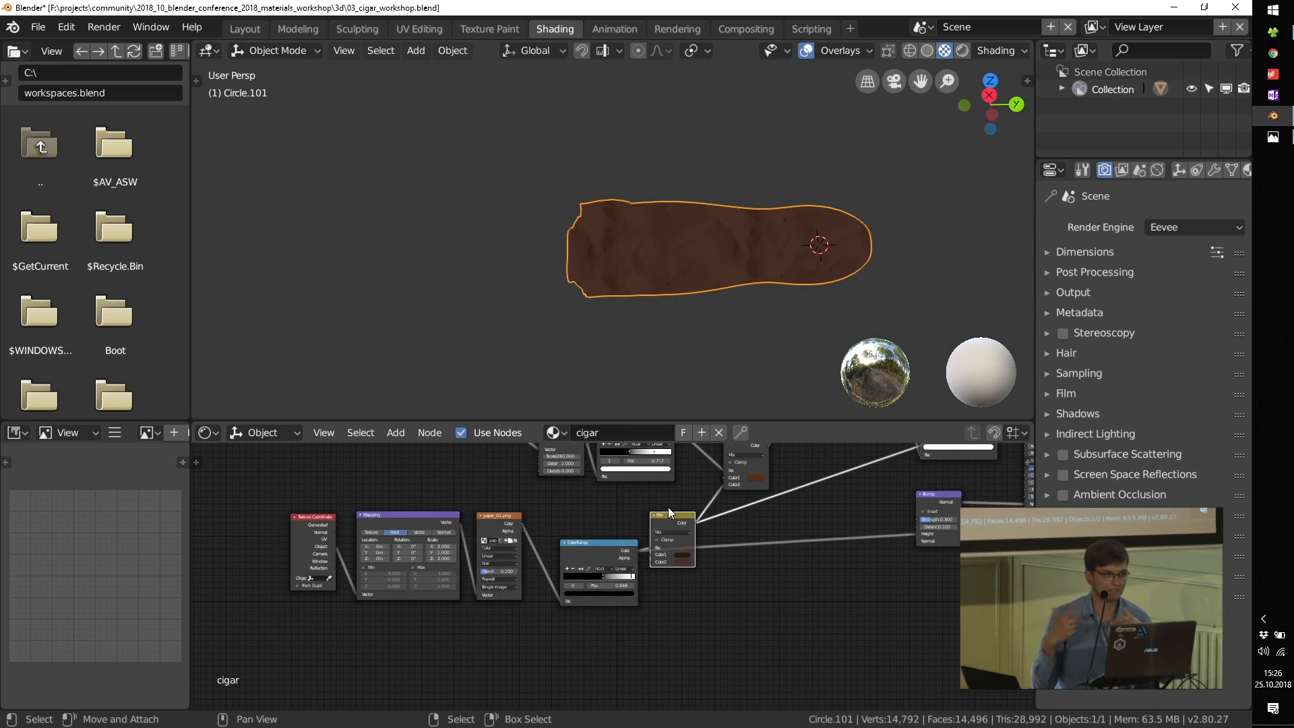
{"action": "scroll", "coordinate": [674, 512], "scroll_direction": "up", "scroll_amount": 5, "text": "shift"}
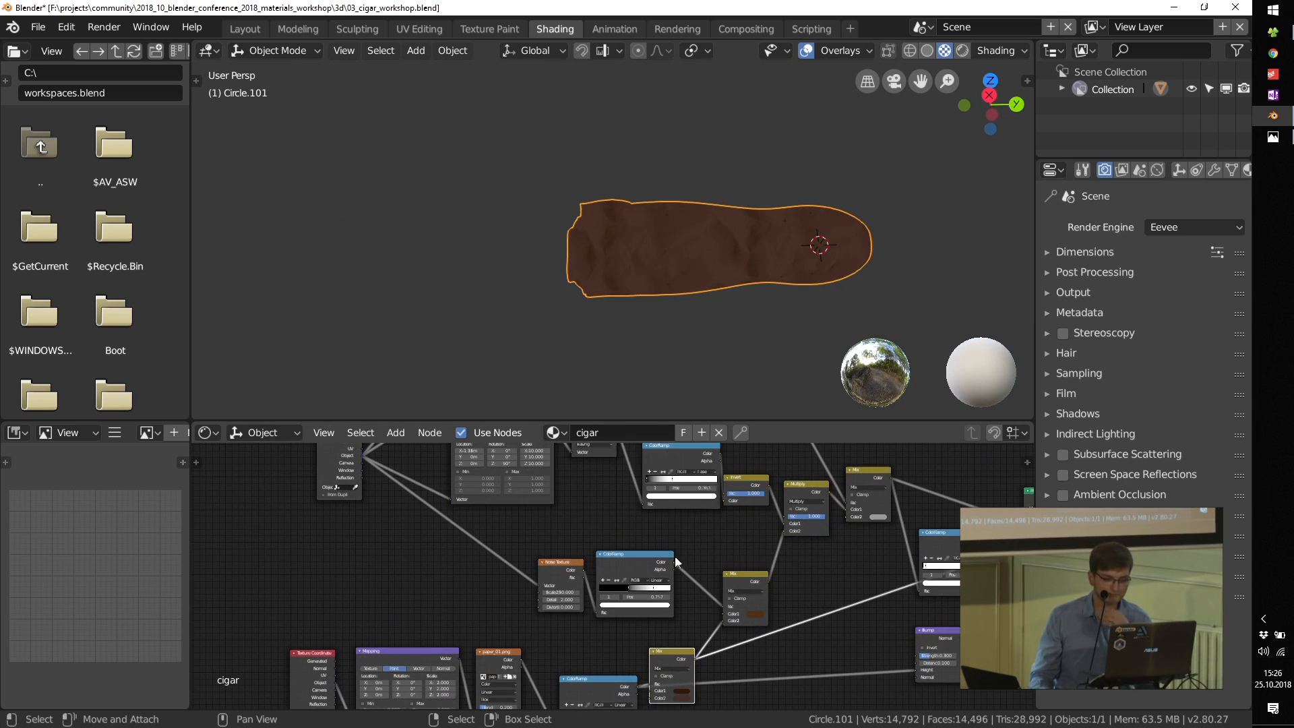
{"action": "scroll", "coordinate": [605, 570], "scroll_direction": "up", "scroll_amount": 4}
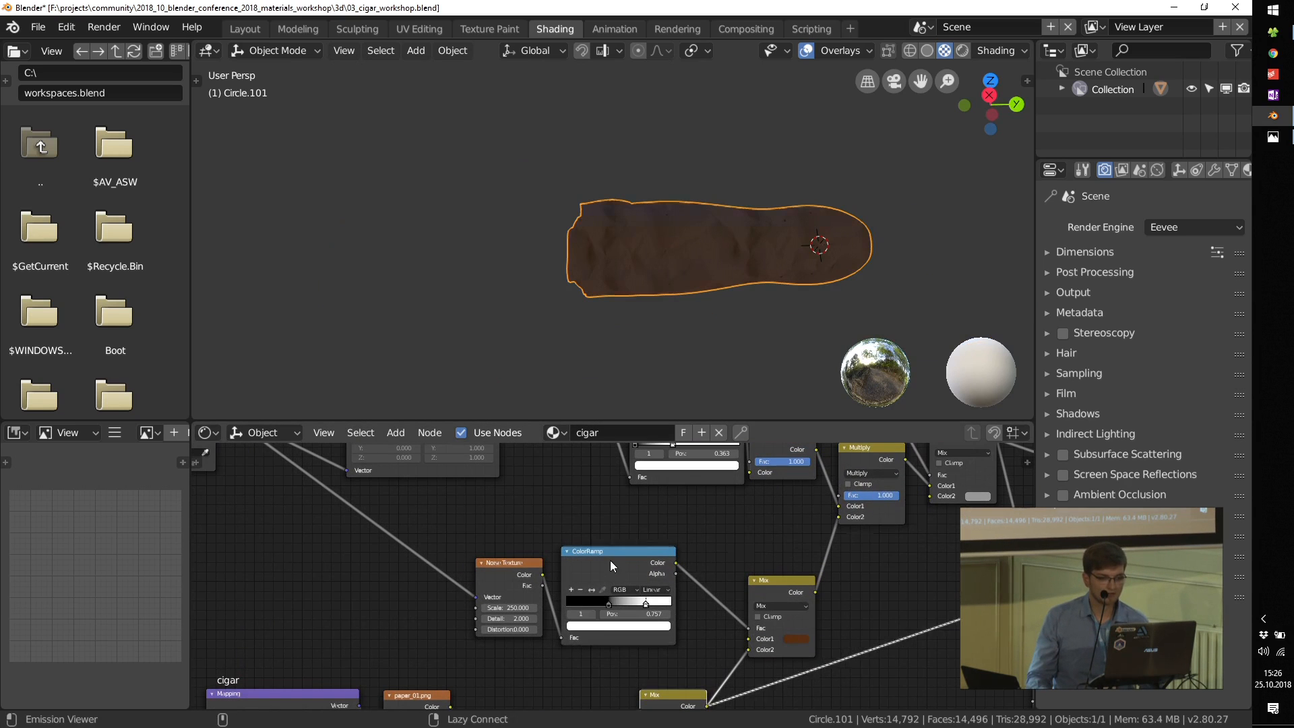
{"action": "left_click", "coordinate": [606, 565], "text": "ctrl+shift"}
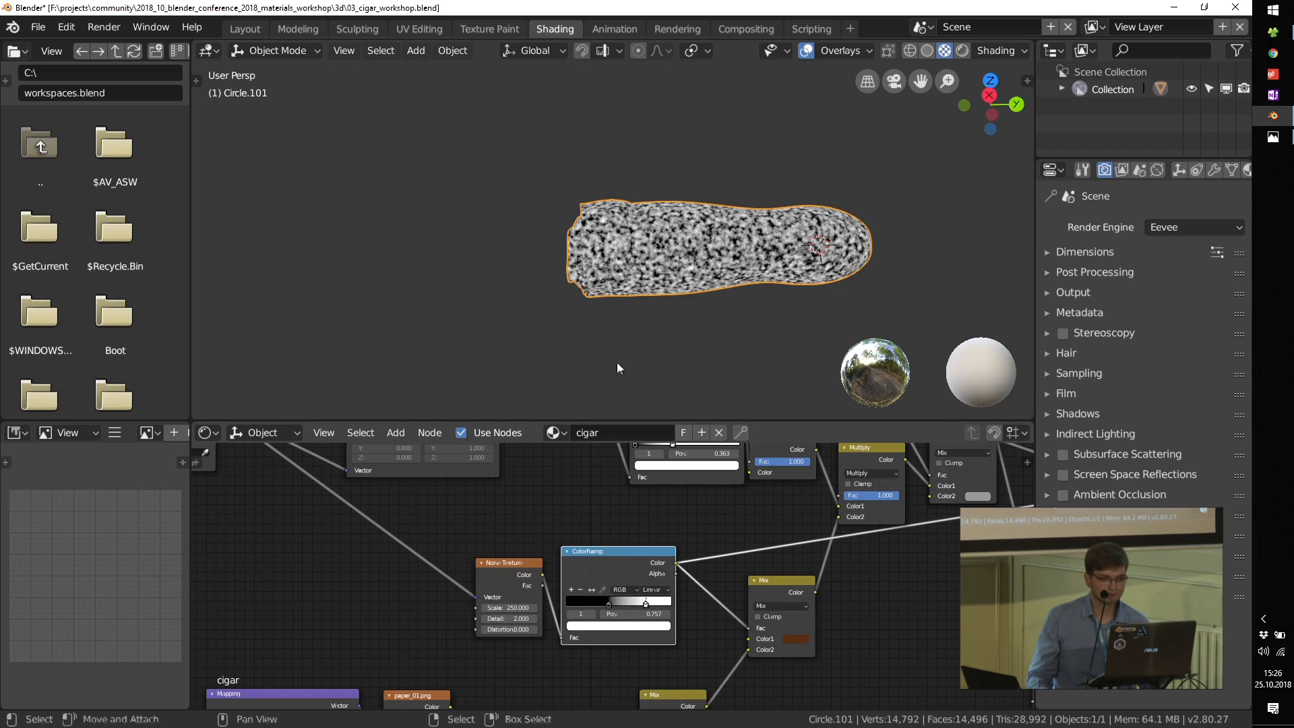
{"action": "scroll", "coordinate": [617, 364], "scroll_direction": "up", "scroll_amount": 3}
{"action": "scroll", "coordinate": [516, 579], "scroll_direction": "up", "scroll_amount": 3}
{"action": "left_click_drag", "start_coordinate": [492, 548], "coordinate": [448, 517]}
{"action": "scroll", "coordinate": [433, 578], "scroll_direction": "up", "scroll_amount": 2}
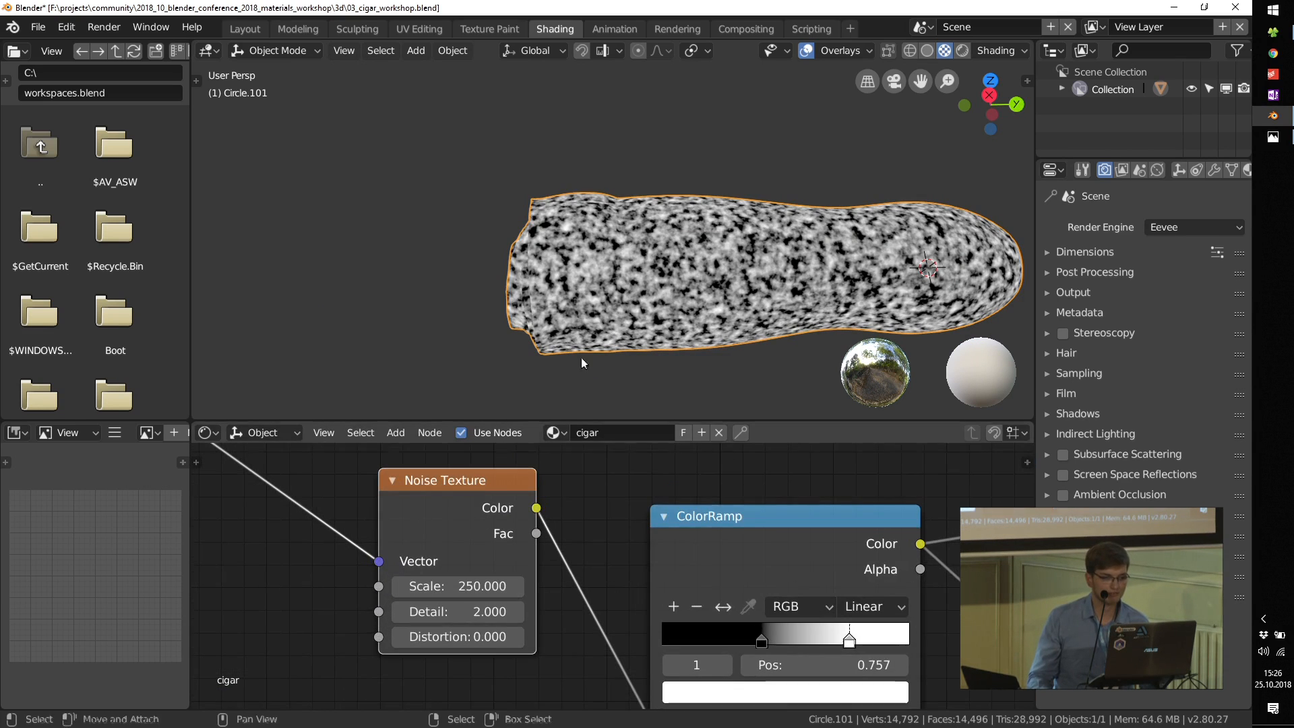
{"action": "scroll", "coordinate": [766, 590], "scroll_direction": "down", "scroll_amount": 4}
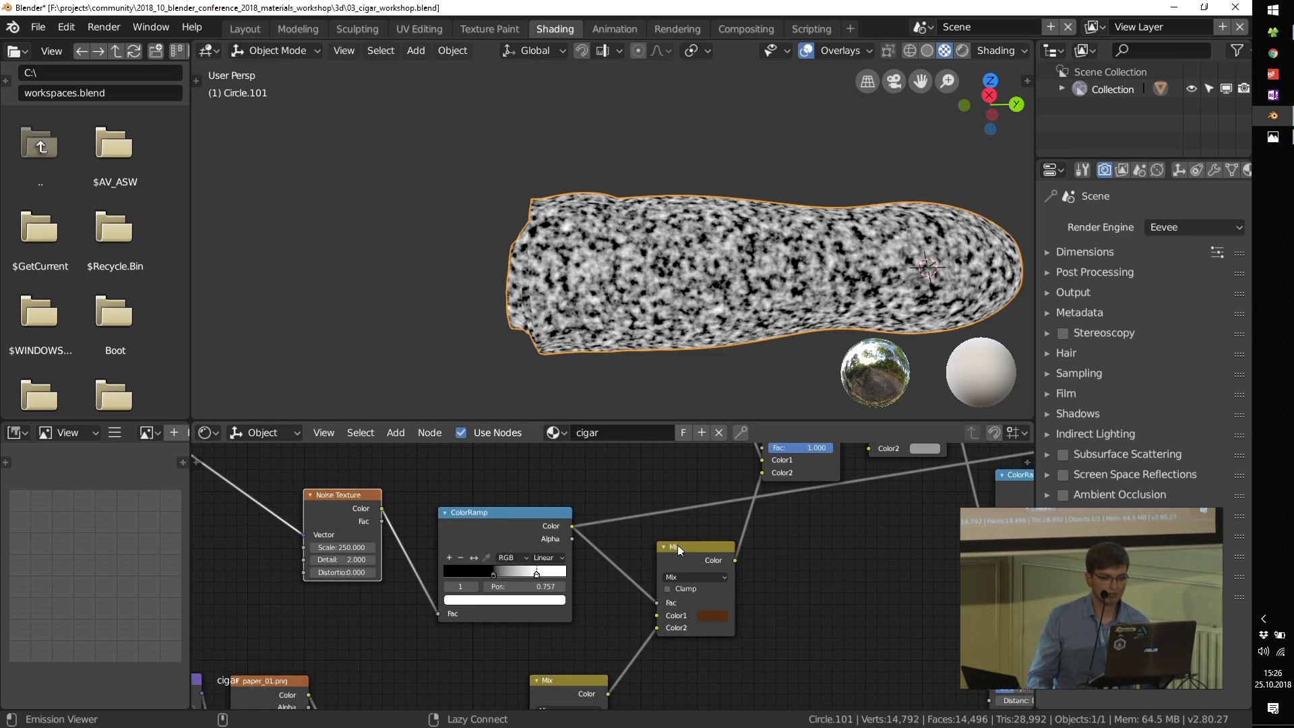
Step: Preview the Mix node that blends the noise-masked brown with the paper colours, and inspect its inputs
{"action": "left_click", "coordinate": [677, 544], "text": "ctrl+shift"}
{"action": "scroll", "coordinate": [686, 589], "scroll_direction": "up", "scroll_amount": 1}
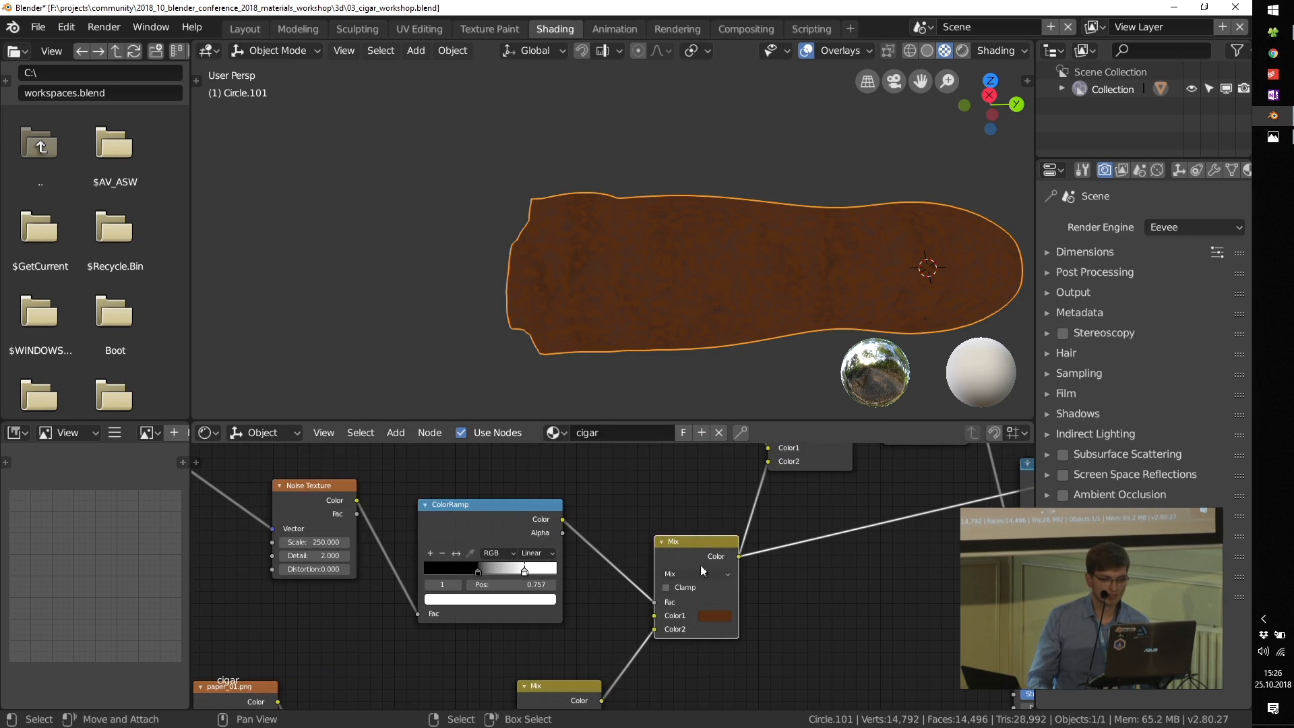
{"action": "scroll", "coordinate": [704, 621], "scroll_direction": "up", "scroll_amount": 4}
{"action": "scroll", "coordinate": [690, 285], "scroll_direction": "up", "scroll_amount": 3}
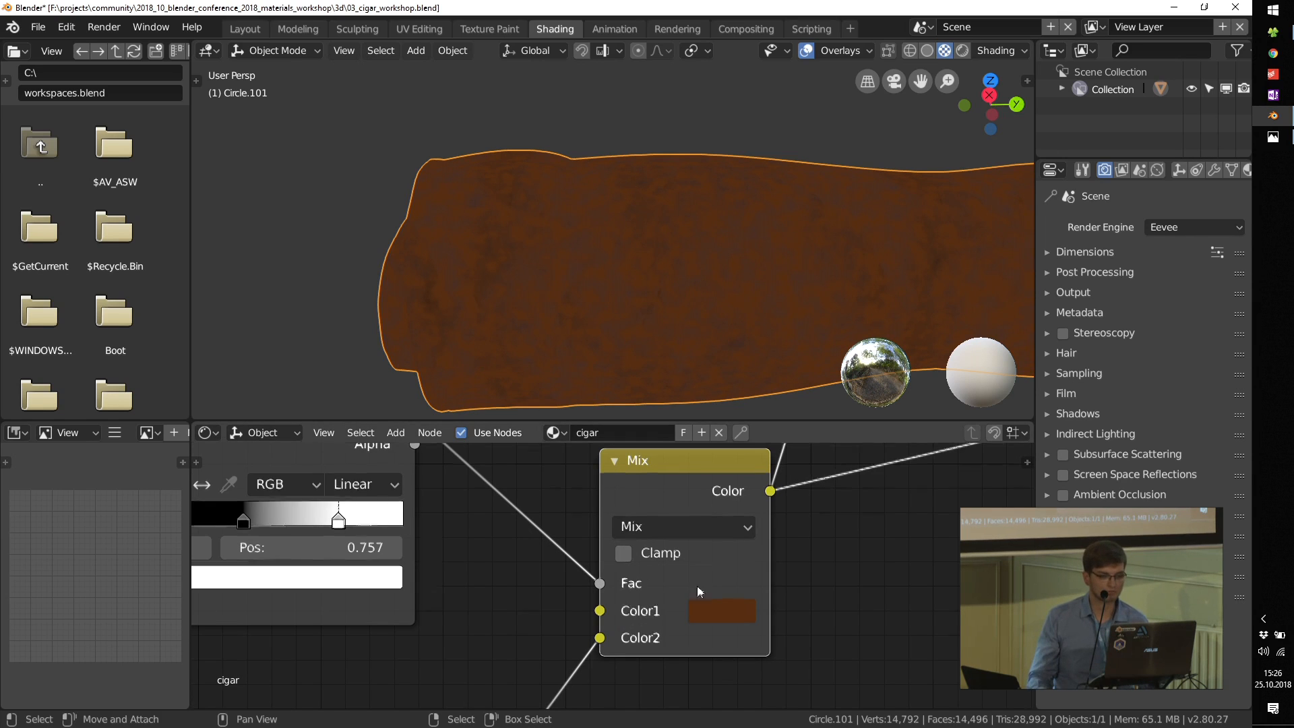
Step: Preview the Gradient Texture set to Easing on the cigar
{"action": "scroll", "coordinate": [696, 584], "scroll_direction": "down", "scroll_amount": 5}
{"action": "middle_click_drag", "start_coordinate": [782, 539], "coordinate": [803, 619]}
{"action": "scroll", "coordinate": [608, 560], "scroll_direction": "up", "scroll_amount": 2}
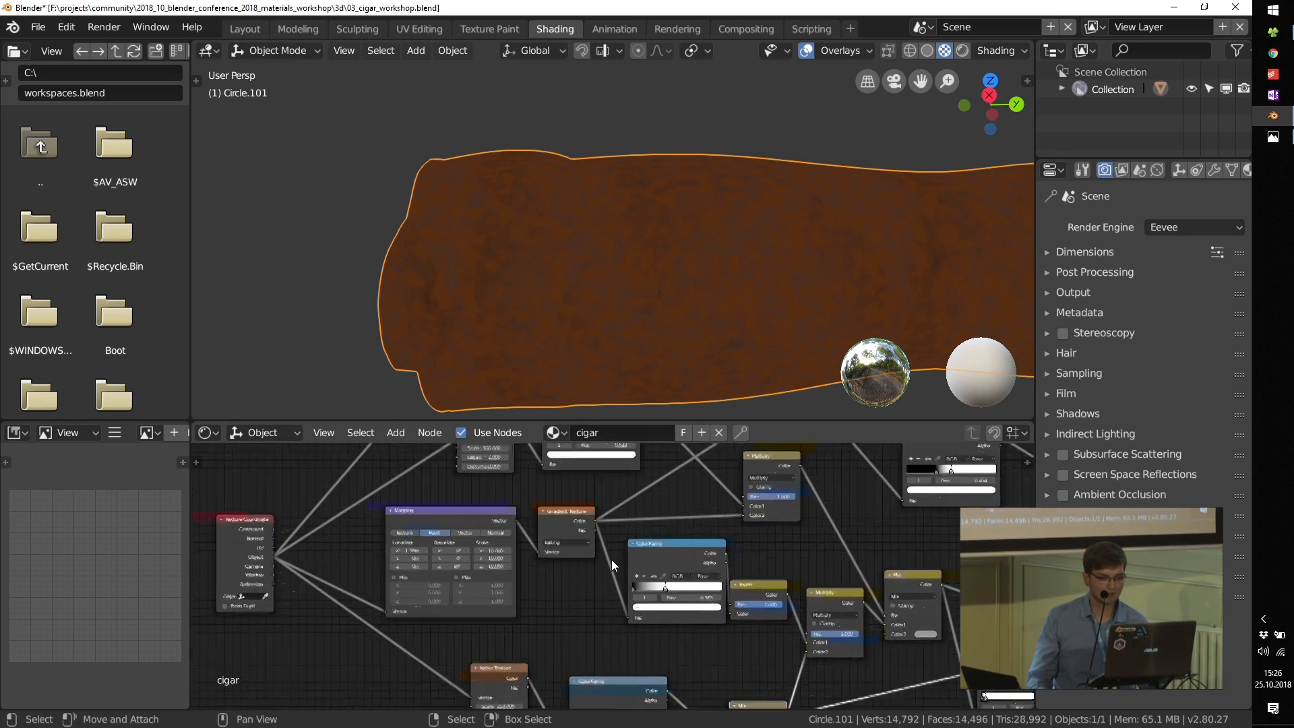
{"action": "scroll", "coordinate": [530, 497], "scroll_direction": "up", "scroll_amount": 3}
{"action": "scroll", "coordinate": [532, 506], "scroll_direction": "up", "scroll_amount": 3}
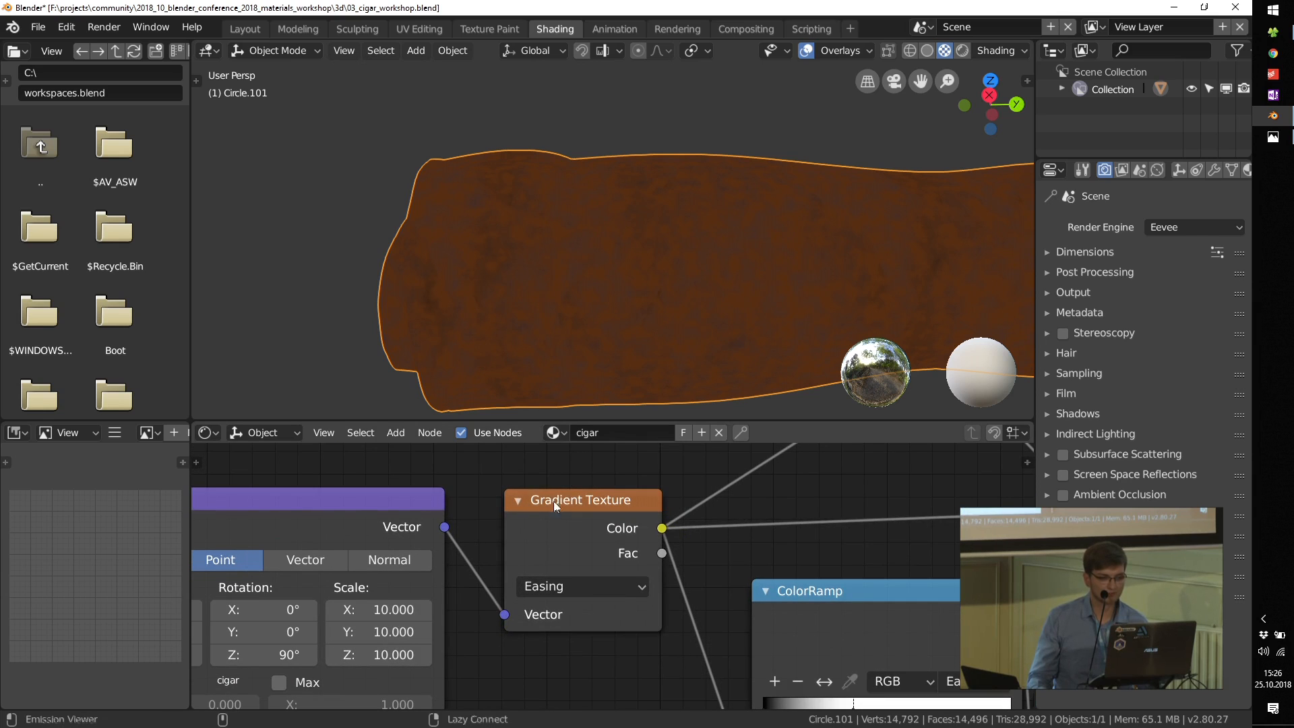
{"action": "left_click", "coordinate": [553, 499], "text": "ctrl+shift"}
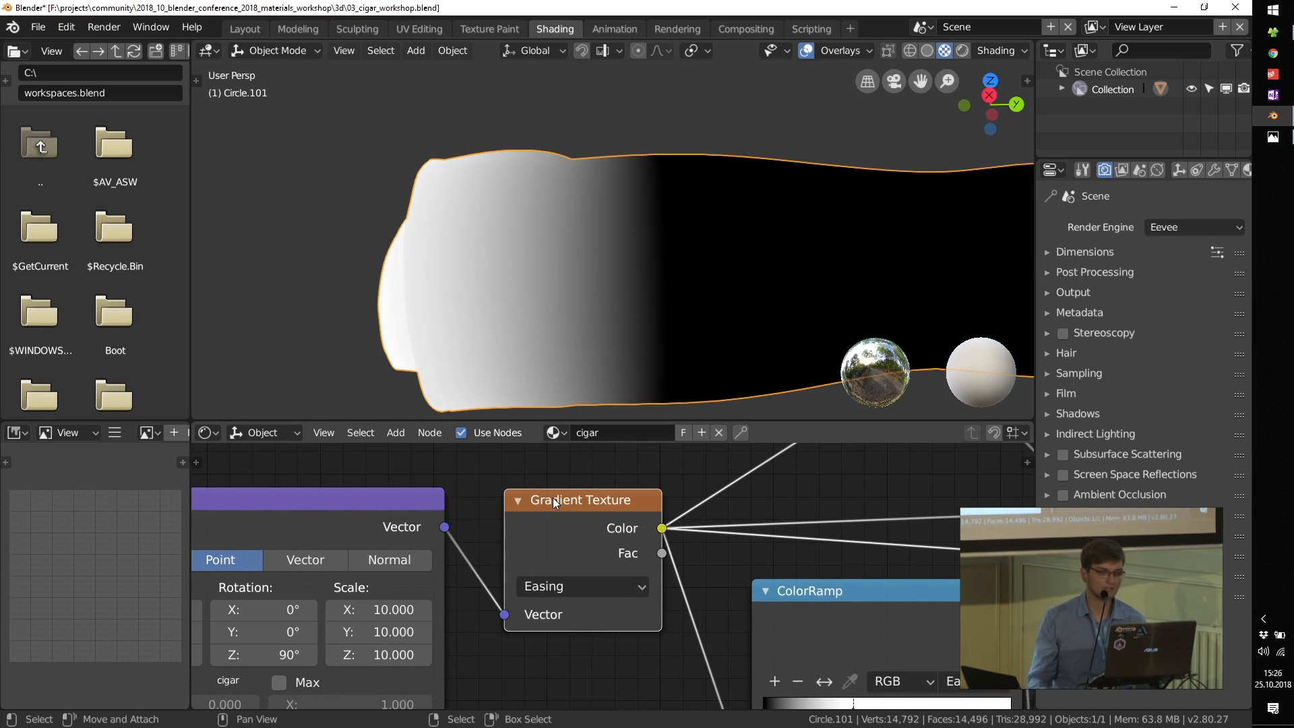
Step: Adjust the gradient Mapping node's X location to extend the white area slightly farther along the cigar
{"action": "middle_click_drag", "start_coordinate": [374, 629], "coordinate": [613, 572]}
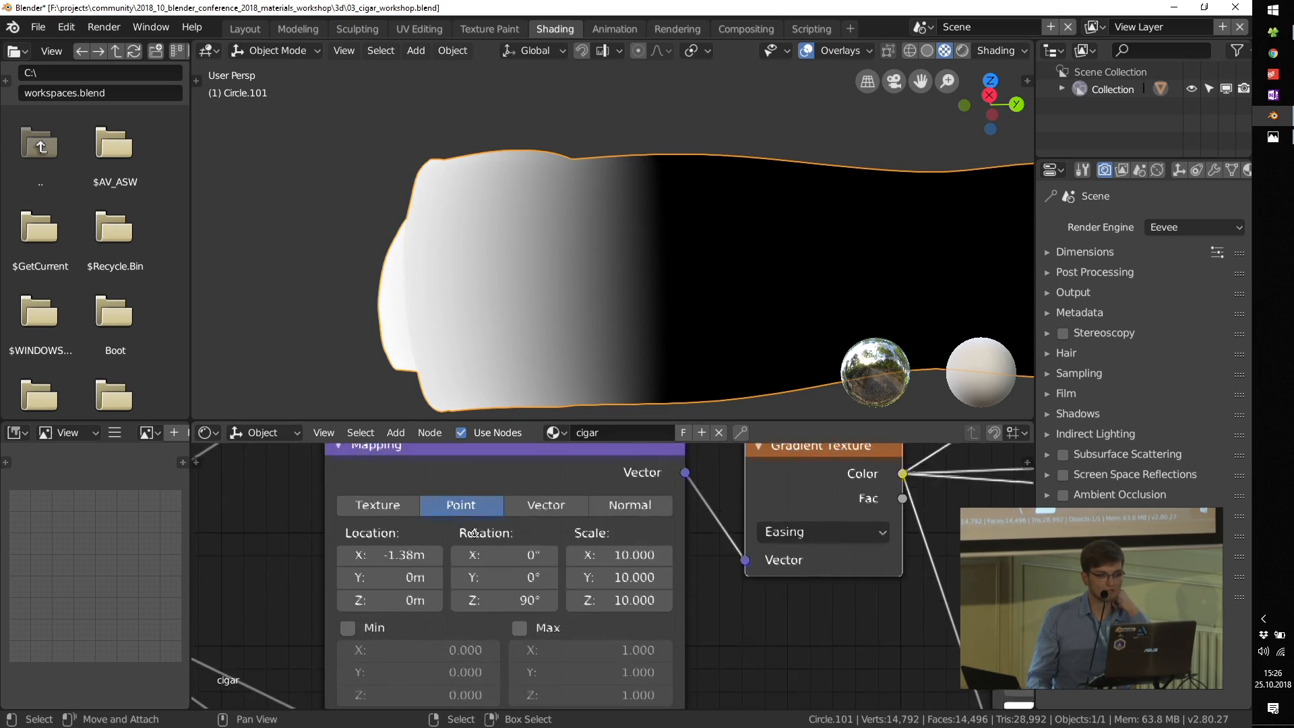
{"action": "middle_click_drag", "start_coordinate": [451, 535], "coordinate": [464, 573]}
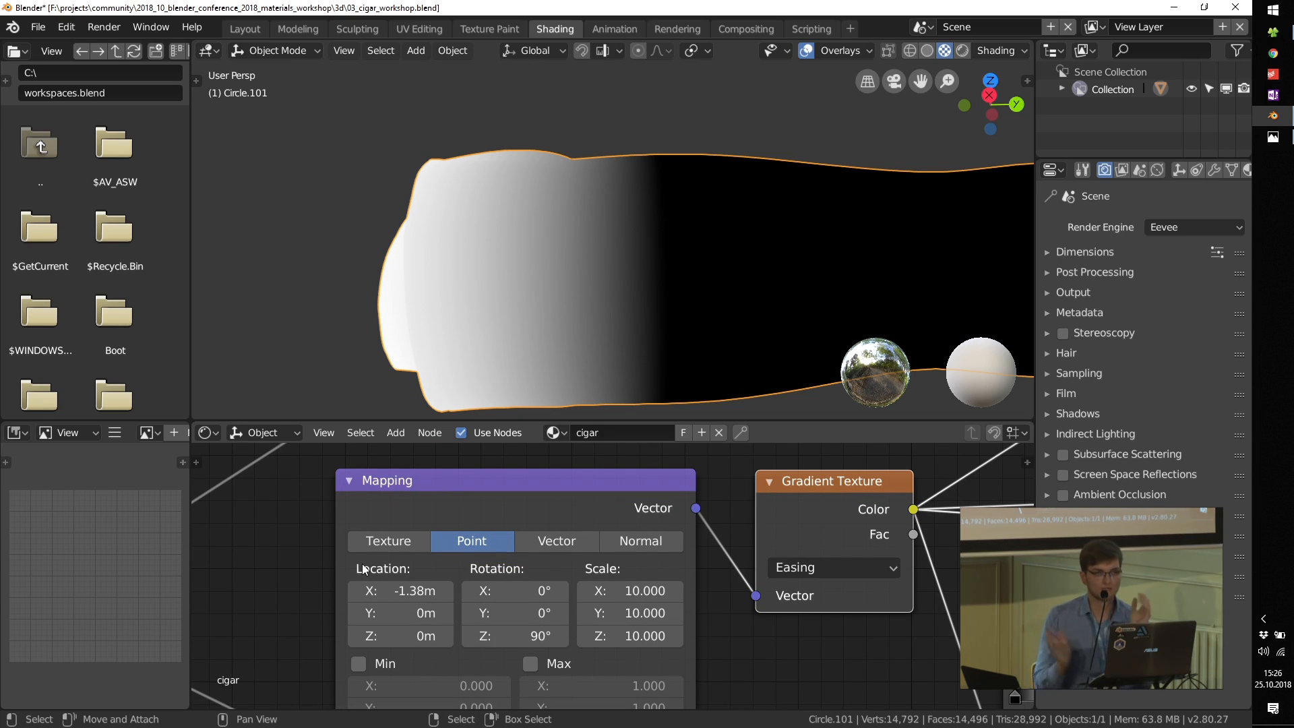
{"action": "mouse_move", "coordinate": [400, 591]}
{"action": "left_mouse_down"}
{"action": "mouse_move", "coordinate": [485, 591]}
{"action": "mouse_move", "coordinate": [406, 591]}
{"action": "left_mouse_up"}
Step: Preview the ColorRamp fed by the 100-scale Noise Texture on the cigar
{"action": "scroll", "coordinate": [630, 640], "scroll_direction": "down", "scroll_amount": 8}
{"action": "scroll", "coordinate": [649, 607], "scroll_direction": "down", "scroll_amount": 3}
{"action": "middle_click_drag", "start_coordinate": [659, 475], "coordinate": [513, 498]}
{"action": "scroll", "coordinate": [512, 492], "scroll_direction": "up", "scroll_amount": 5}
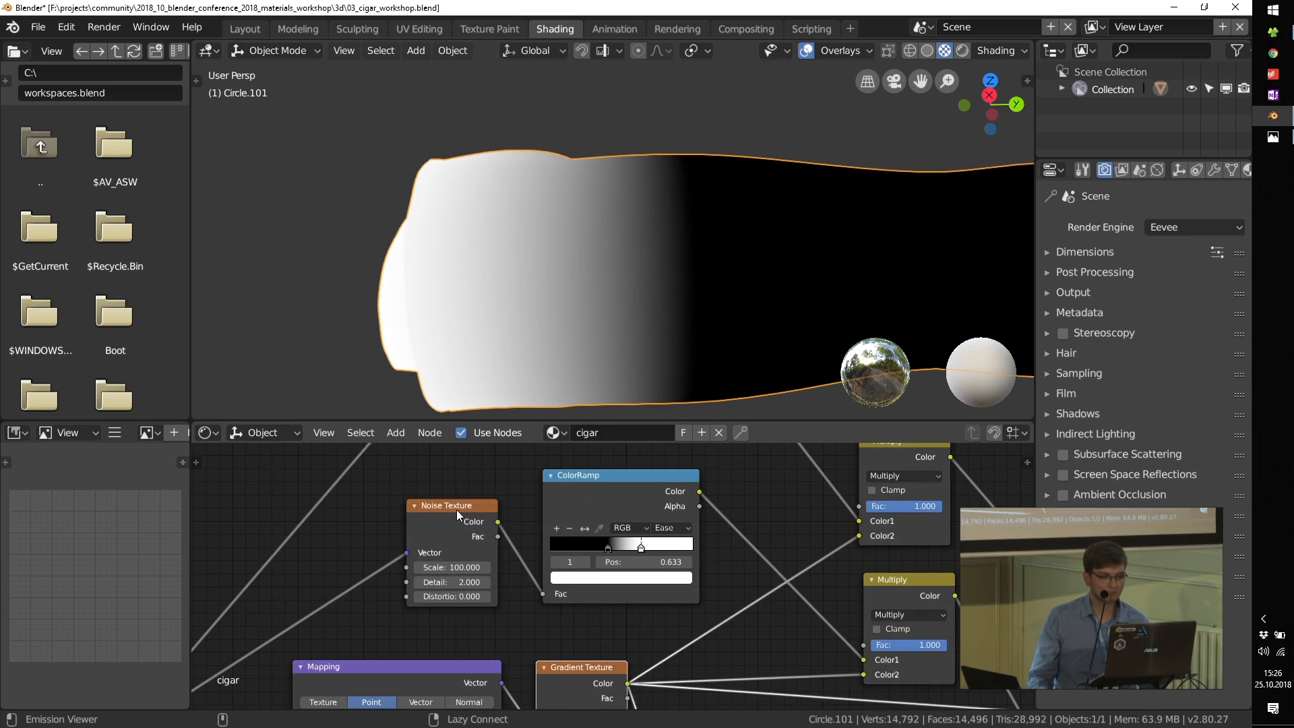
{"action": "left_click", "coordinate": [455, 509], "text": "ctrl+shift"}
{"action": "left_click", "coordinate": [588, 480], "text": "ctrl+shift"}
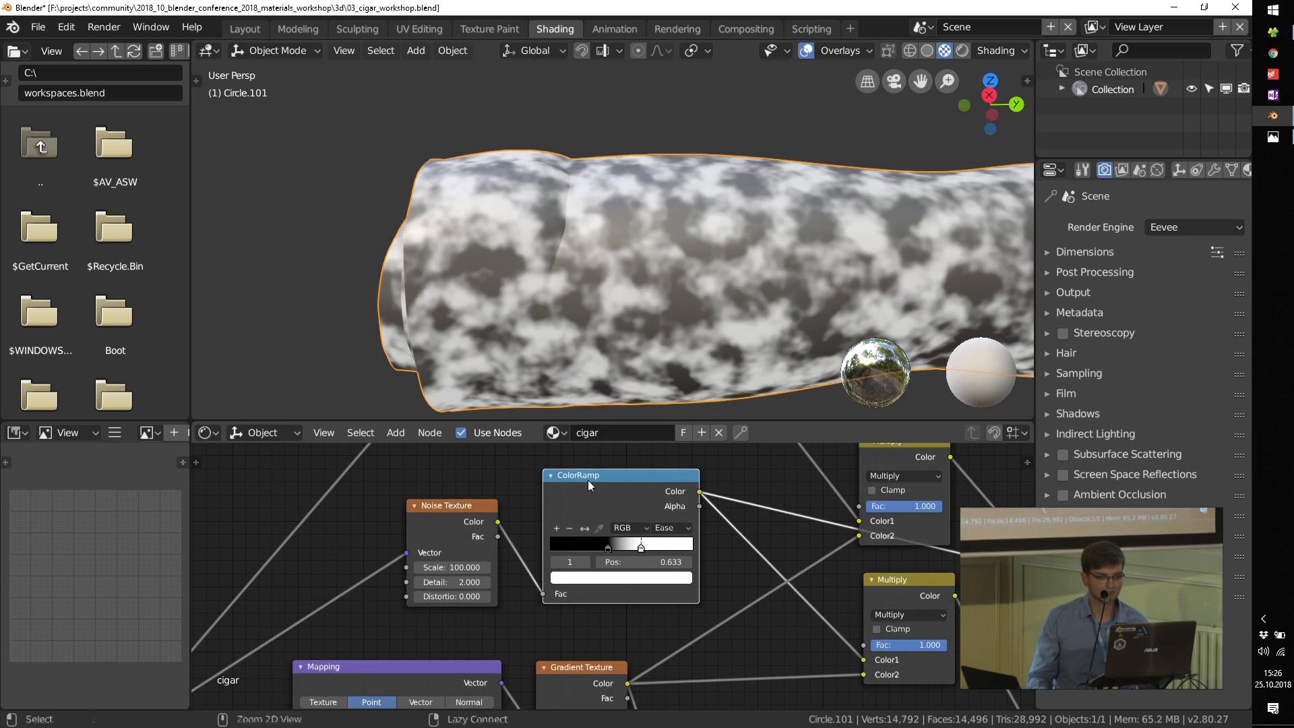
Step: Preview the Multiply node that combines the 100-scale noise with the gradient, and inspect the cigar tip up close
{"action": "middle_click_drag", "start_coordinate": [588, 479], "coordinate": [498, 489]}
{"action": "left_click", "coordinate": [802, 588], "text": "ctrl+shift"}
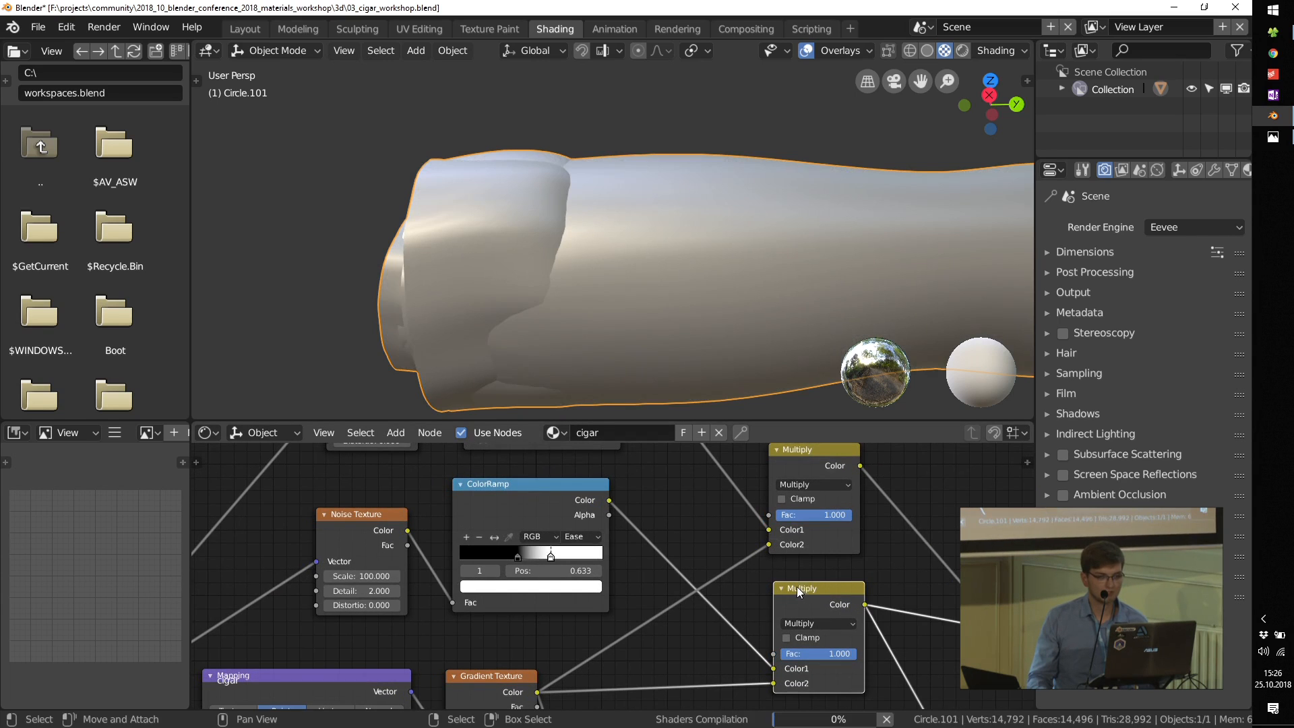
{"action": "middle_click_drag", "start_coordinate": [543, 574], "coordinate": [545, 561]}
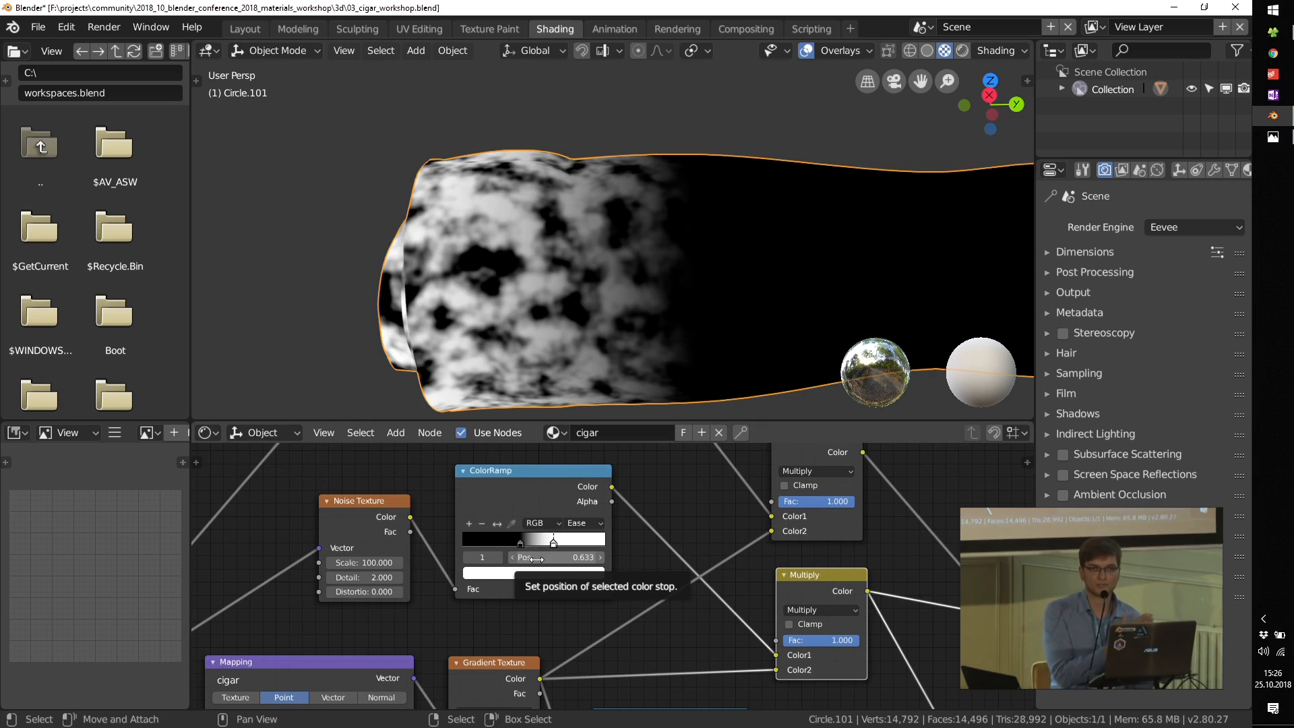
{"action": "middle_click_drag", "start_coordinate": [573, 631], "coordinate": [578, 586]}
{"action": "scroll", "coordinate": [533, 408], "scroll_direction": "up", "scroll_amount": 2}
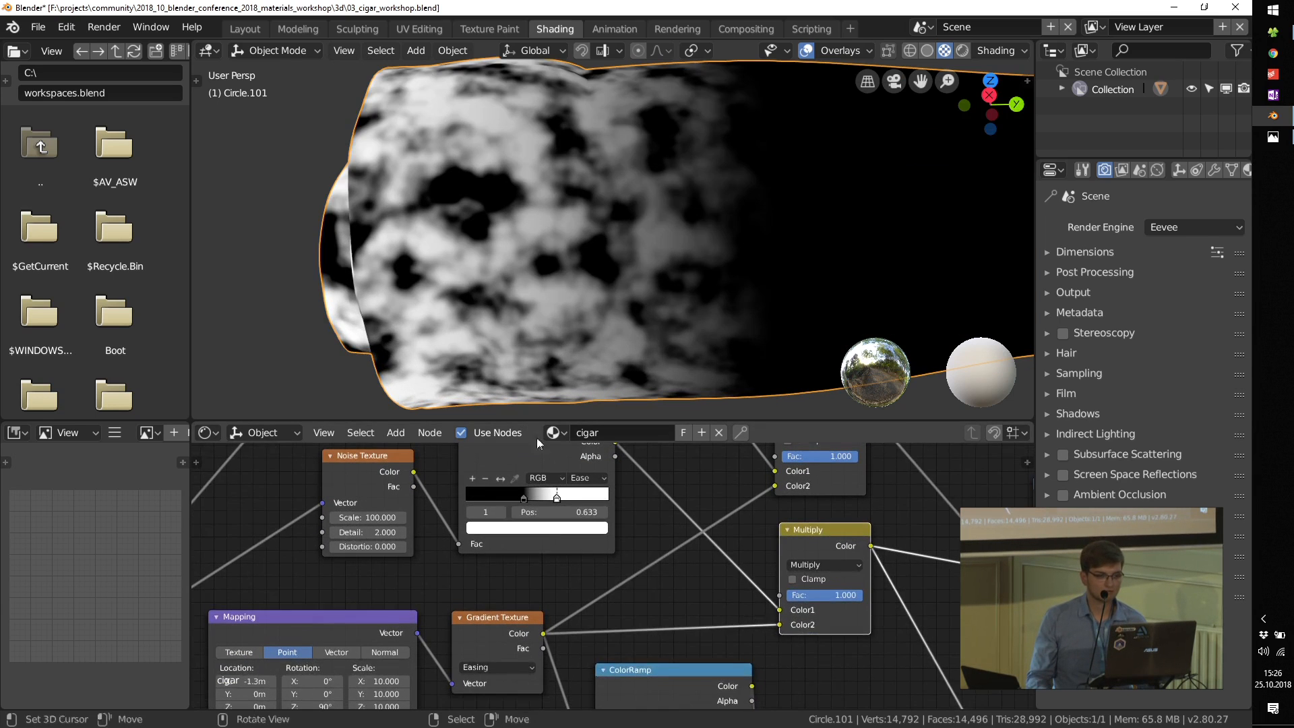
Step: Set the 100-scale noise ColorRamp's black stop to 0.427 and raise the gradient Mapping node's X location slightly
{"action": "scroll", "coordinate": [536, 498], "scroll_direction": "up", "scroll_amount": 1}
{"action": "mouse_move", "coordinate": [528, 496]}
{"action": "left_mouse_down"}
{"action": "mouse_move", "coordinate": [545, 496]}
{"action": "mouse_move", "coordinate": [528, 497]}
{"action": "left_mouse_up"}
{"action": "scroll", "coordinate": [524, 562], "scroll_direction": "down", "scroll_amount": 4}
{"action": "middle_click_drag", "start_coordinate": [516, 661], "coordinate": [606, 608]}
{"action": "scroll", "coordinate": [389, 607], "scroll_direction": "up", "scroll_amount": 9}
{"action": "mouse_move", "coordinate": [407, 609]}
{"action": "left_mouse_down"}
{"action": "mouse_move", "coordinate": [448, 608]}
{"action": "mouse_move", "coordinate": [394, 609]}
{"action": "mouse_move", "coordinate": [432, 608]}
{"action": "left_mouse_up"}
{"action": "scroll", "coordinate": [536, 577], "scroll_direction": "down", "scroll_amount": 9}
Step: Preview the Mix node that blends grey ash over the brown cigar colour
{"action": "middle_click_drag", "start_coordinate": [595, 535], "coordinate": [450, 632]}
{"action": "scroll", "coordinate": [704, 587], "scroll_direction": "up", "scroll_amount": 2}
{"action": "middle_click_drag", "start_coordinate": [792, 597], "coordinate": [686, 456]}
{"action": "left_click", "coordinate": [763, 605], "text": "ctrl+shift"}
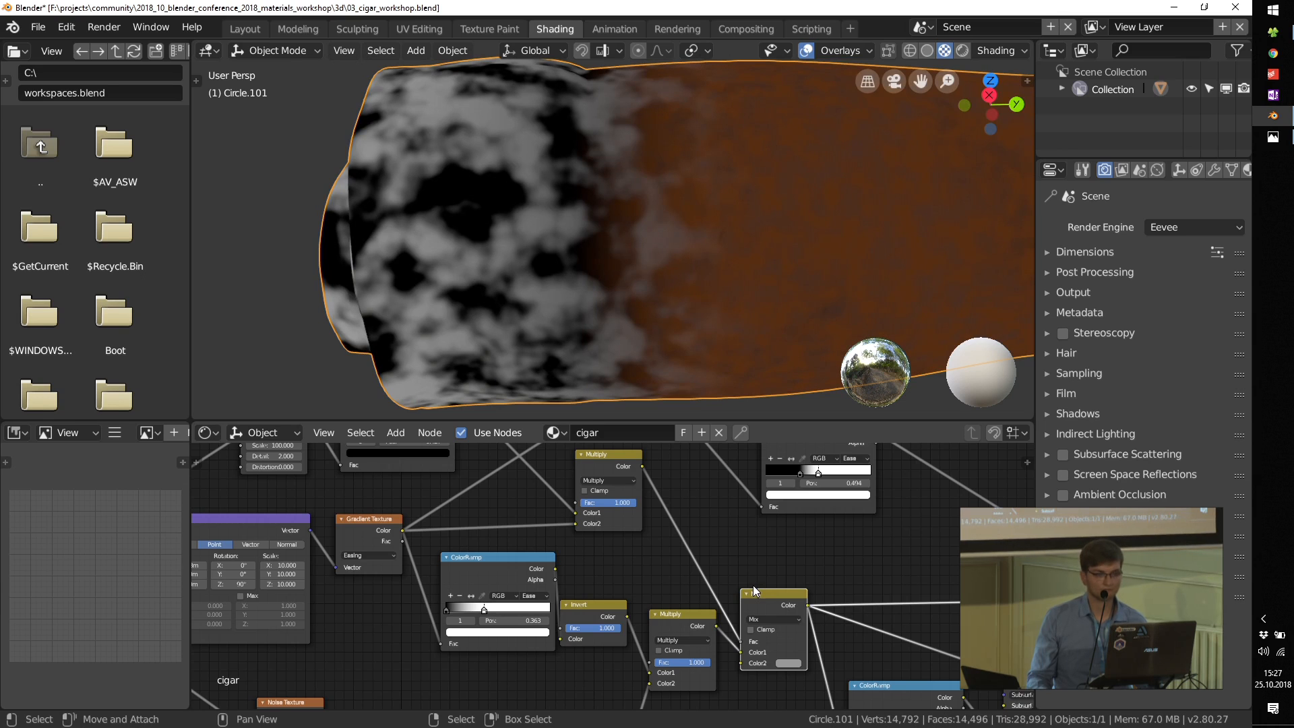
Step: Preview the ColorRamp fed by the 150-scale Noise Texture on the cigar
{"action": "scroll", "coordinate": [691, 551], "scroll_direction": "down", "scroll_amount": 3}
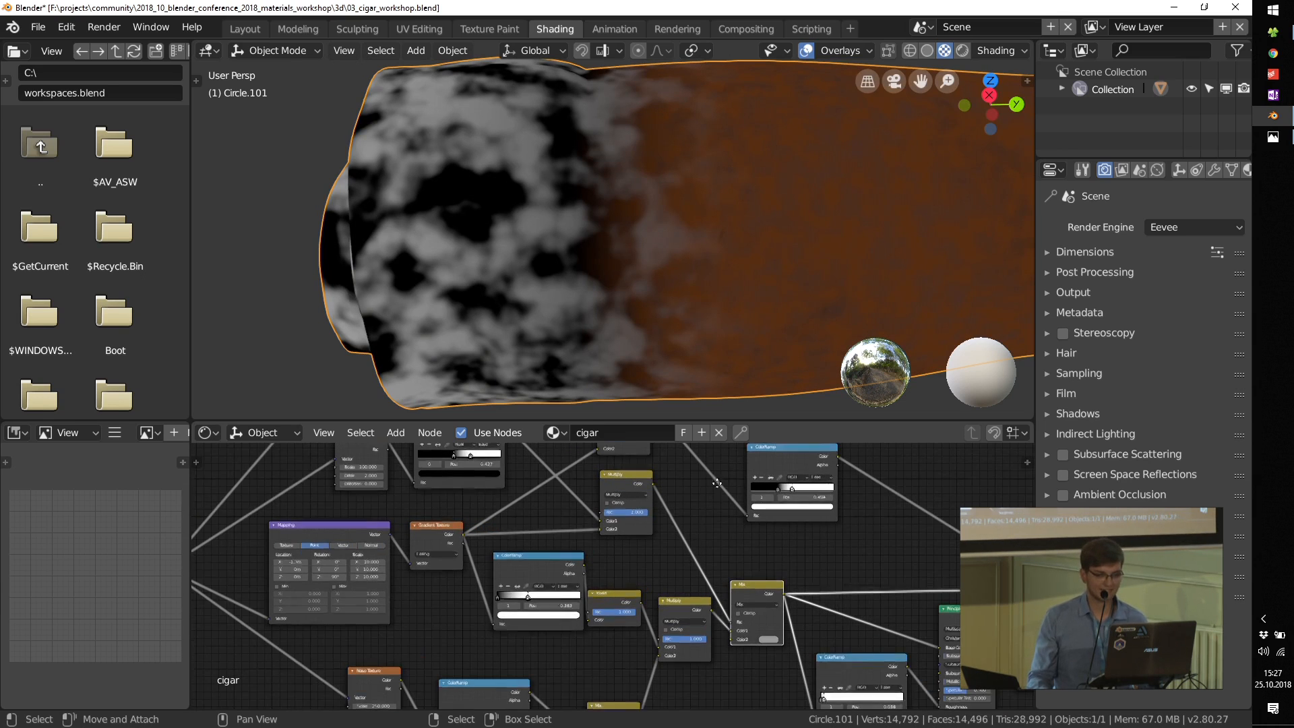
{"action": "scroll", "coordinate": [725, 520], "scroll_direction": "down", "scroll_amount": 1}
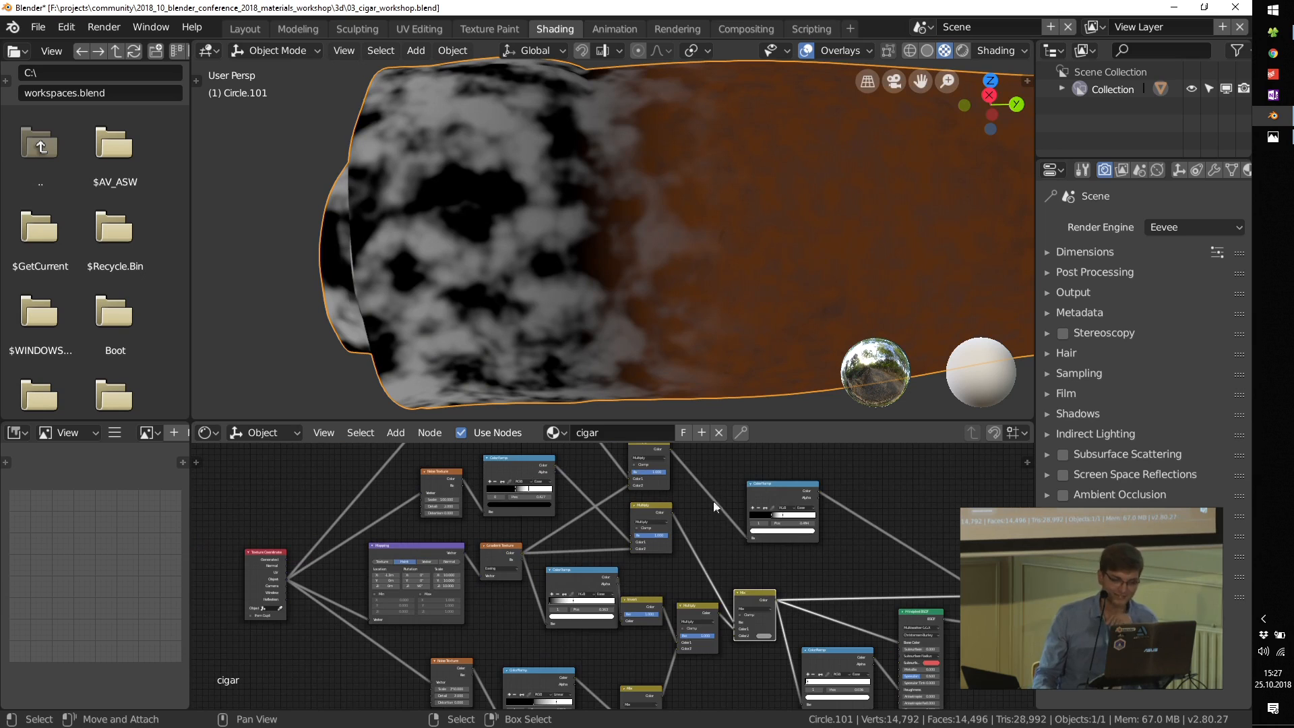
{"action": "scroll", "coordinate": [707, 512], "scroll_direction": "down", "scroll_amount": 2}
{"action": "middle_click_drag", "start_coordinate": [702, 523], "coordinate": [686, 576]}
{"action": "scroll", "coordinate": [536, 535], "scroll_direction": "up", "scroll_amount": 4}
{"action": "middle_click_drag", "start_coordinate": [465, 519], "coordinate": [481, 547]}
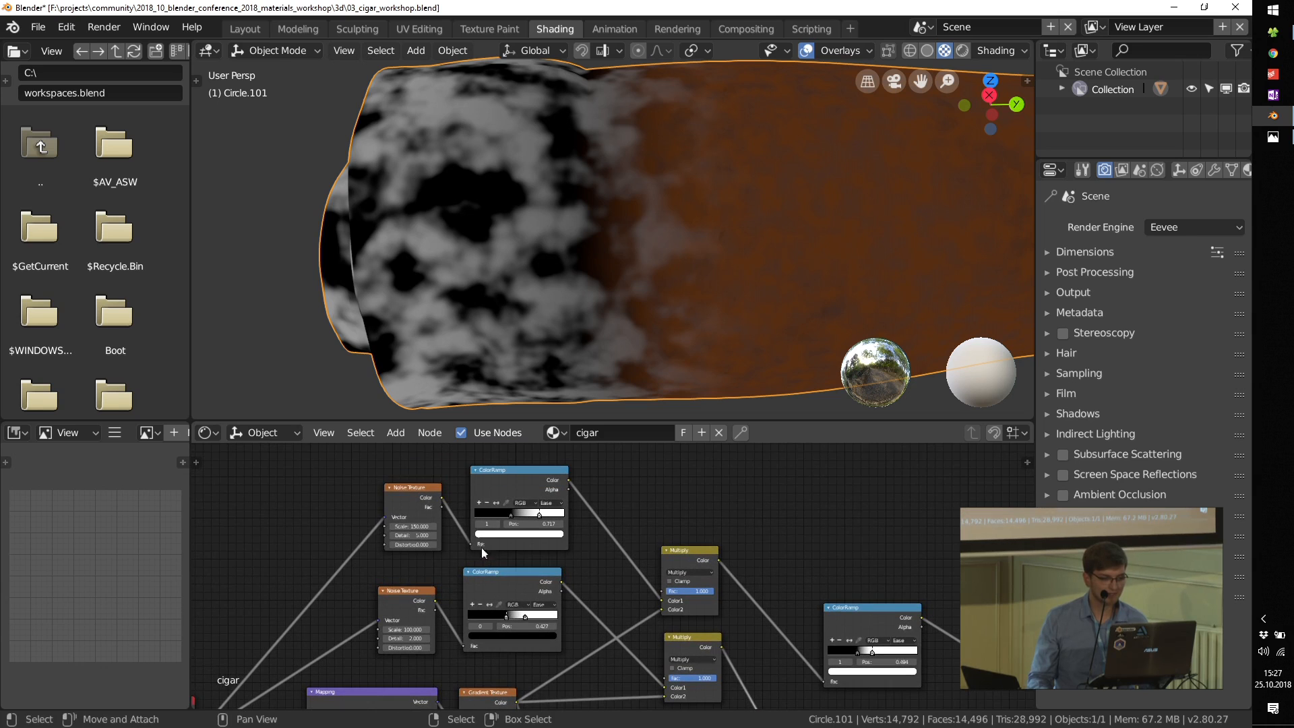
{"action": "left_click", "coordinate": [405, 486], "text": "ctrl+shift"}
{"action": "left_click", "coordinate": [532, 474], "text": "ctrl+shift"}
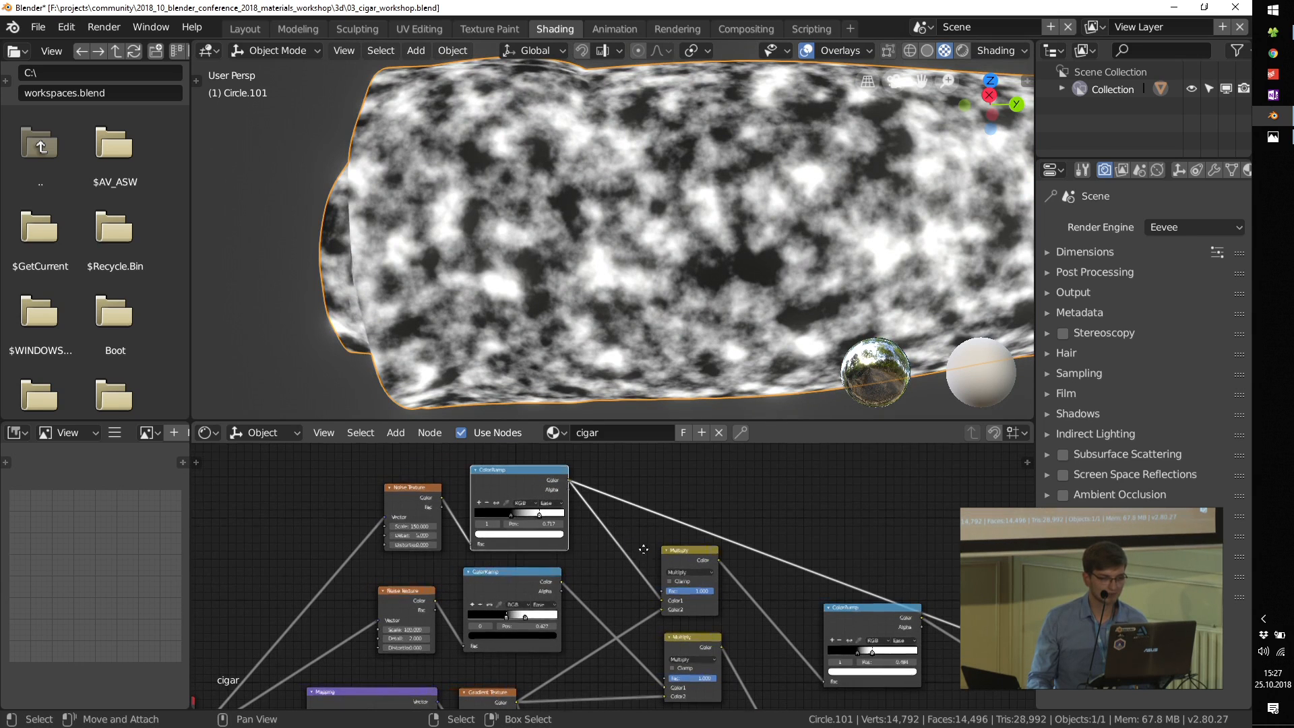
Step: Compare the two noise branches, and preview the Multiply node that combines the 150-scale noise with the gradient
{"action": "middle_click_drag", "start_coordinate": [569, 543], "coordinate": [525, 537]}
{"action": "middle_click_drag", "start_coordinate": [589, 606], "coordinate": [576, 564]}
{"action": "scroll", "coordinate": [576, 564], "scroll_direction": "up", "scroll_amount": 2}
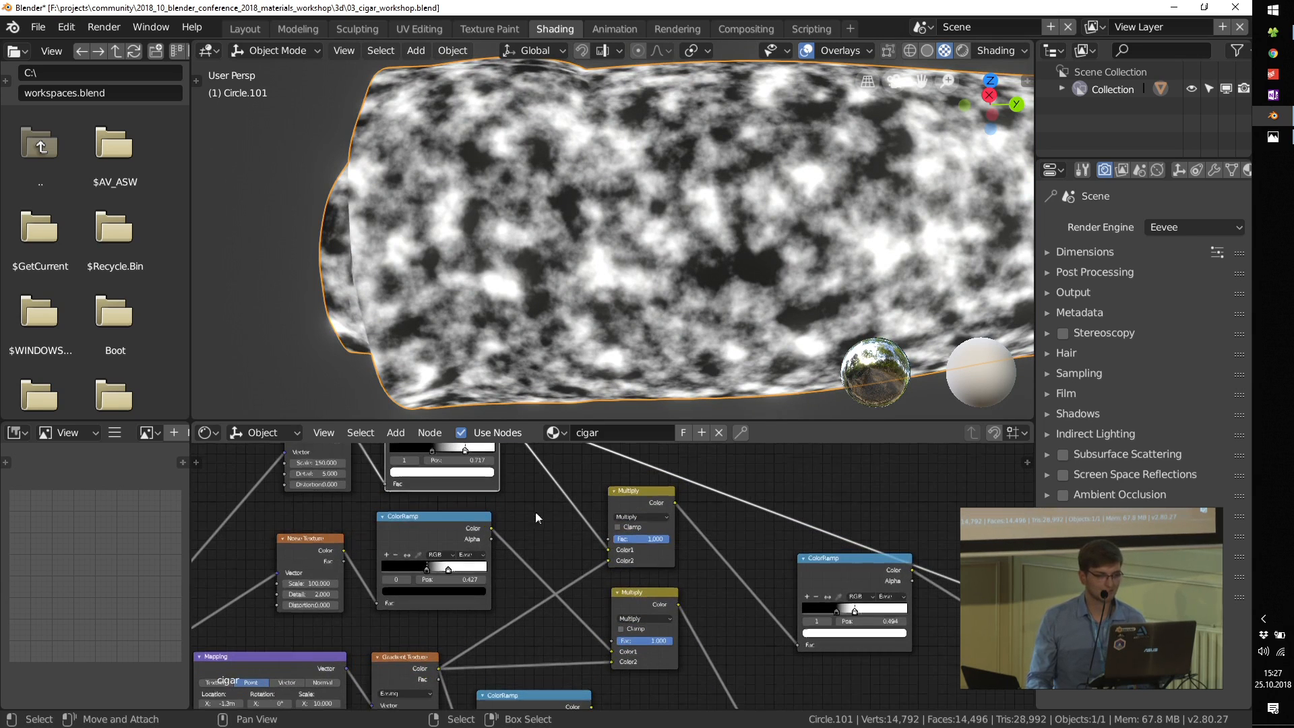
{"action": "middle_click_drag", "start_coordinate": [535, 512], "coordinate": [580, 567]}
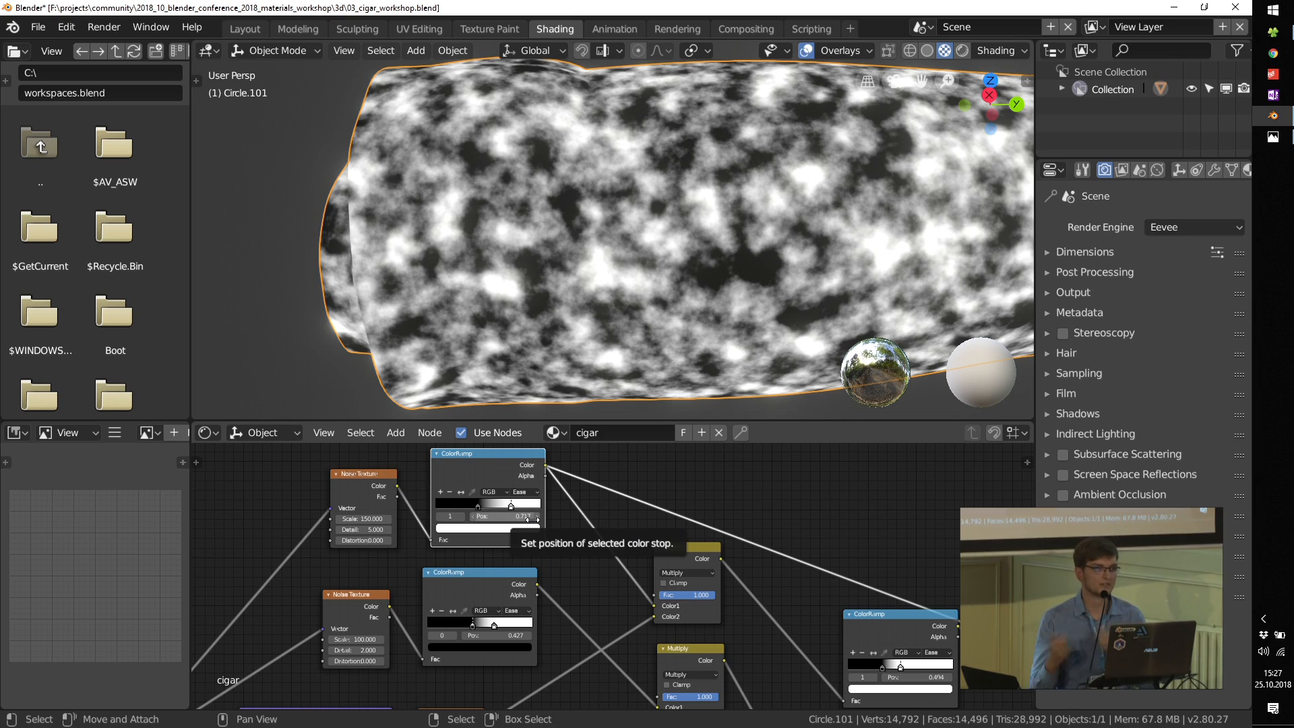
{"action": "left_click", "coordinate": [679, 552], "text": "ctrl+shift"}
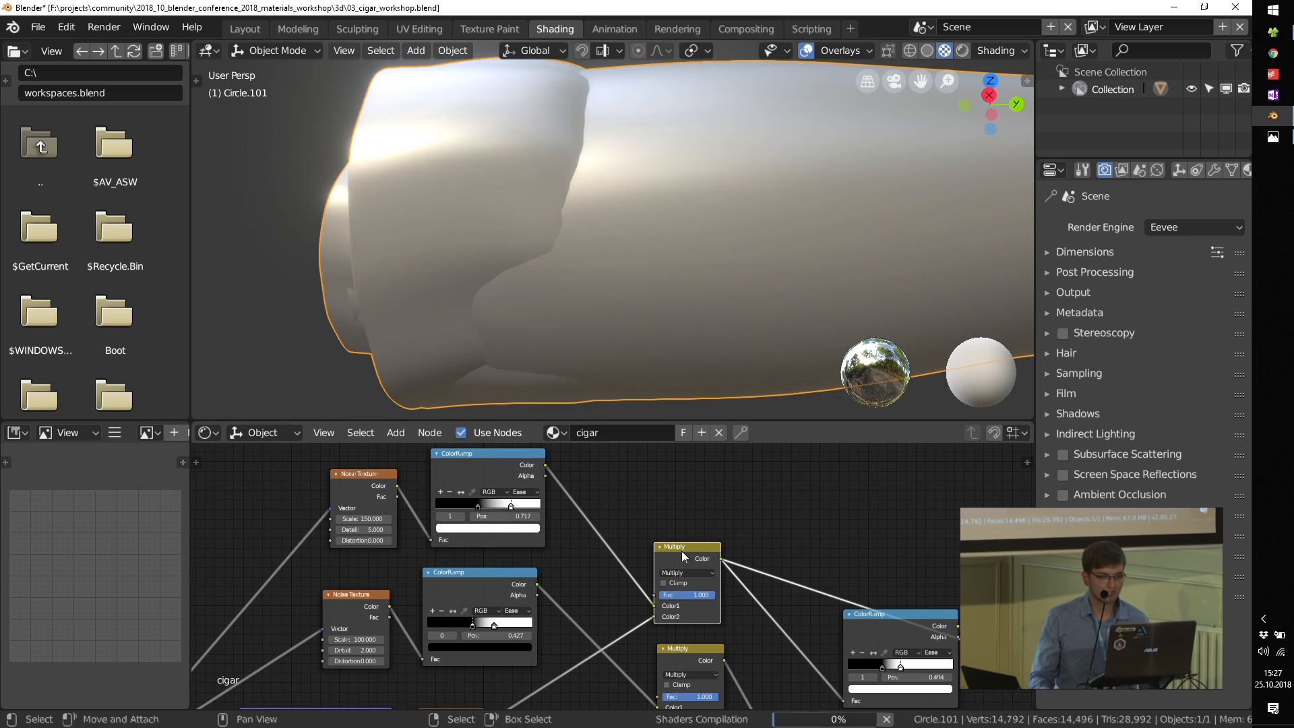
{"action": "middle_click_drag", "start_coordinate": [742, 606], "coordinate": [746, 591]}
Step: Return the preview to the grey ash Mix node and view more of the cigar
{"action": "middle_click_drag", "start_coordinate": [699, 638], "coordinate": [679, 567]}
{"action": "left_click", "coordinate": [661, 597], "text": "ctrl+shift"}
{"action": "left_click", "coordinate": [689, 587], "text": "ctrl+shift"}
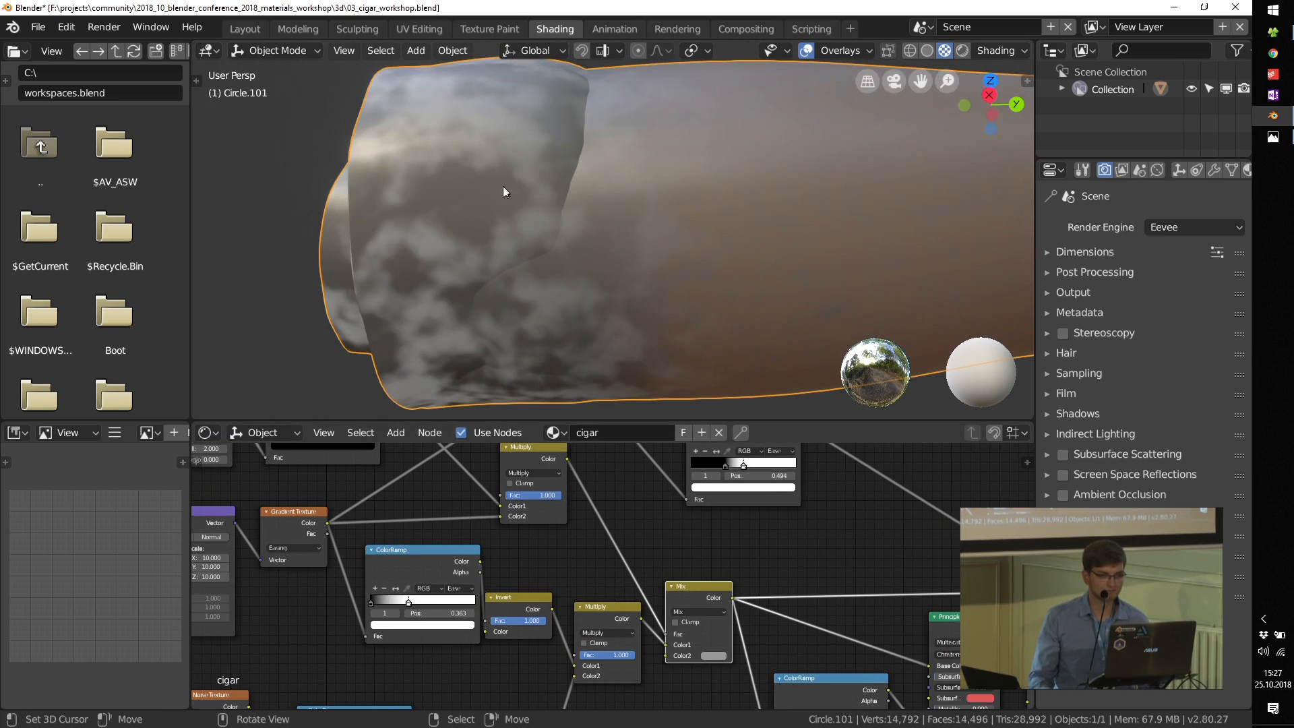
{"action": "scroll", "coordinate": [596, 265], "scroll_direction": "down", "scroll_amount": 1}
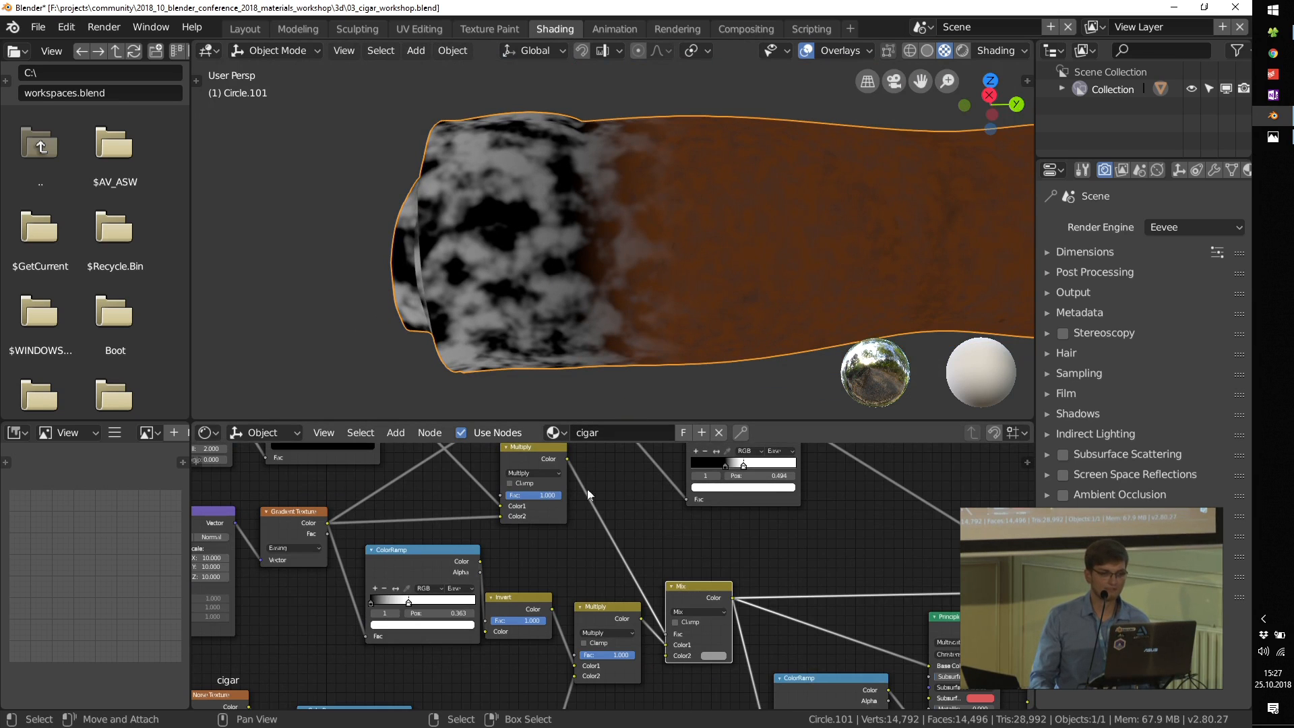
Step: Lower the gradient Mapping node's X location slightly to shorten the burnt area
{"action": "middle_click_drag", "start_coordinate": [445, 545], "coordinate": [655, 527]}
{"action": "scroll", "coordinate": [335, 537], "scroll_direction": "up", "scroll_amount": 6}
{"action": "mouse_move", "coordinate": [315, 541]}
{"action": "left_mouse_down"}
{"action": "mouse_move", "coordinate": [346, 541]}
{"action": "mouse_move", "coordinate": [311, 540]}
{"action": "left_mouse_up"}
{"action": "scroll", "coordinate": [606, 596], "scroll_direction": "down", "scroll_amount": 6}
Step: Examine the Mix Shader, its factor link, and the Principled BSDF and orange Emission shaders feeding it
{"action": "middle_click_drag", "start_coordinate": [606, 596], "coordinate": [239, 519]}
{"action": "scroll", "coordinate": [229, 529], "scroll_direction": "down", "scroll_amount": 4}
{"action": "middle_click_drag", "start_coordinate": [555, 594], "coordinate": [518, 570]}
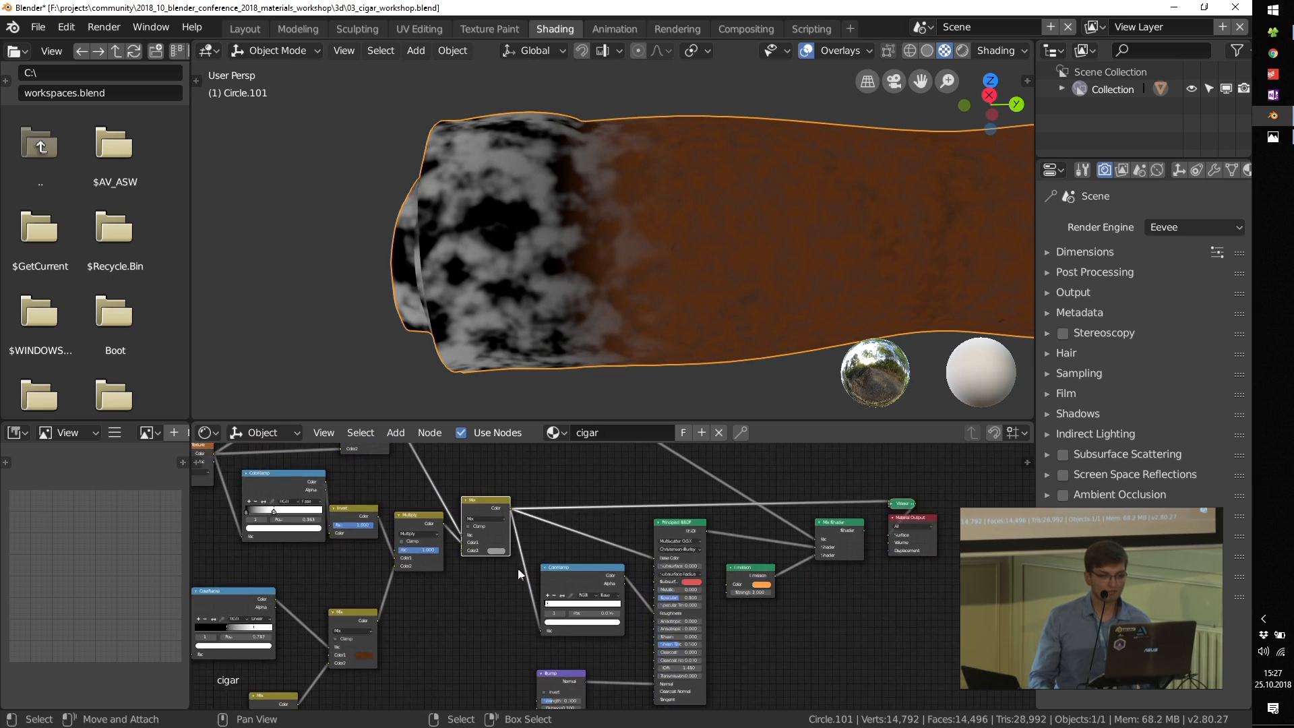
{"action": "scroll", "coordinate": [637, 531], "scroll_direction": "up", "scroll_amount": 4}
{"action": "scroll", "coordinate": [889, 558], "scroll_direction": "up", "scroll_amount": 8}
{"action": "middle_click_drag", "start_coordinate": [924, 557], "coordinate": [700, 529]}
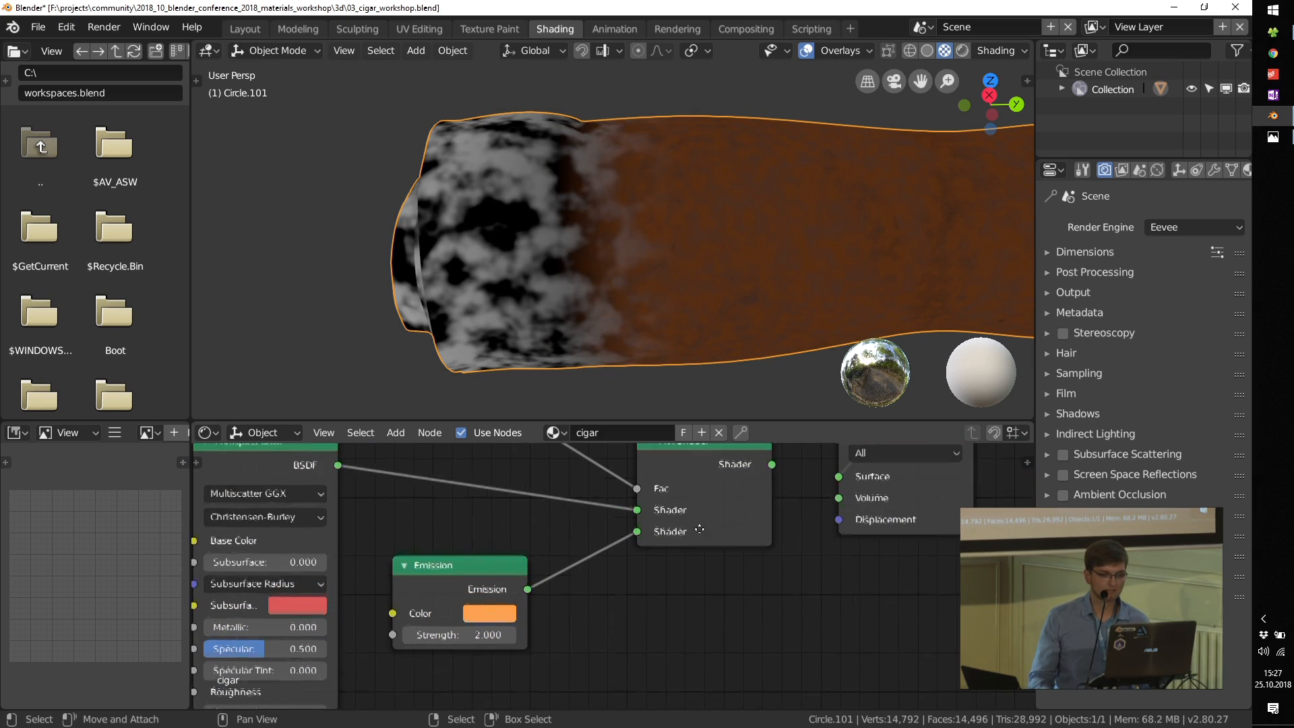
{"action": "mouse_move", "coordinate": [449, 572]}
{"action": "left_mouse_down"}
{"action": "mouse_move", "coordinate": [461, 558]}
{"action": "mouse_move", "coordinate": [433, 585]}
{"action": "left_mouse_up"}
{"action": "middle_click_drag", "start_coordinate": [721, 462], "coordinate": [714, 547]}
{"action": "left_click_drag", "start_coordinate": [679, 527], "coordinate": [664, 530]}
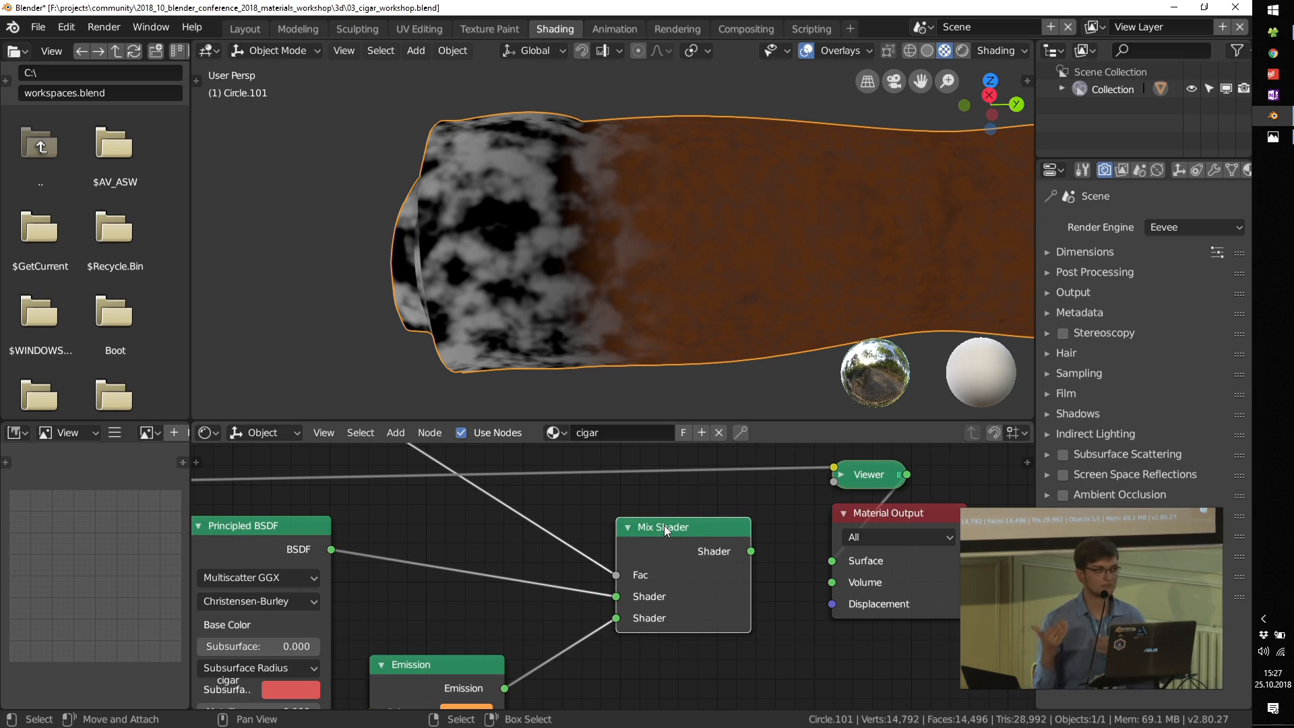
{"action": "mouse_move", "coordinate": [616, 574]}
{"action": "left_mouse_down"}
{"action": "mouse_move", "coordinate": [599, 582]}
{"action": "mouse_move", "coordinate": [613, 572]}
{"action": "left_mouse_up"}
{"action": "scroll", "coordinate": [613, 572], "scroll_direction": "down", "scroll_amount": 13}
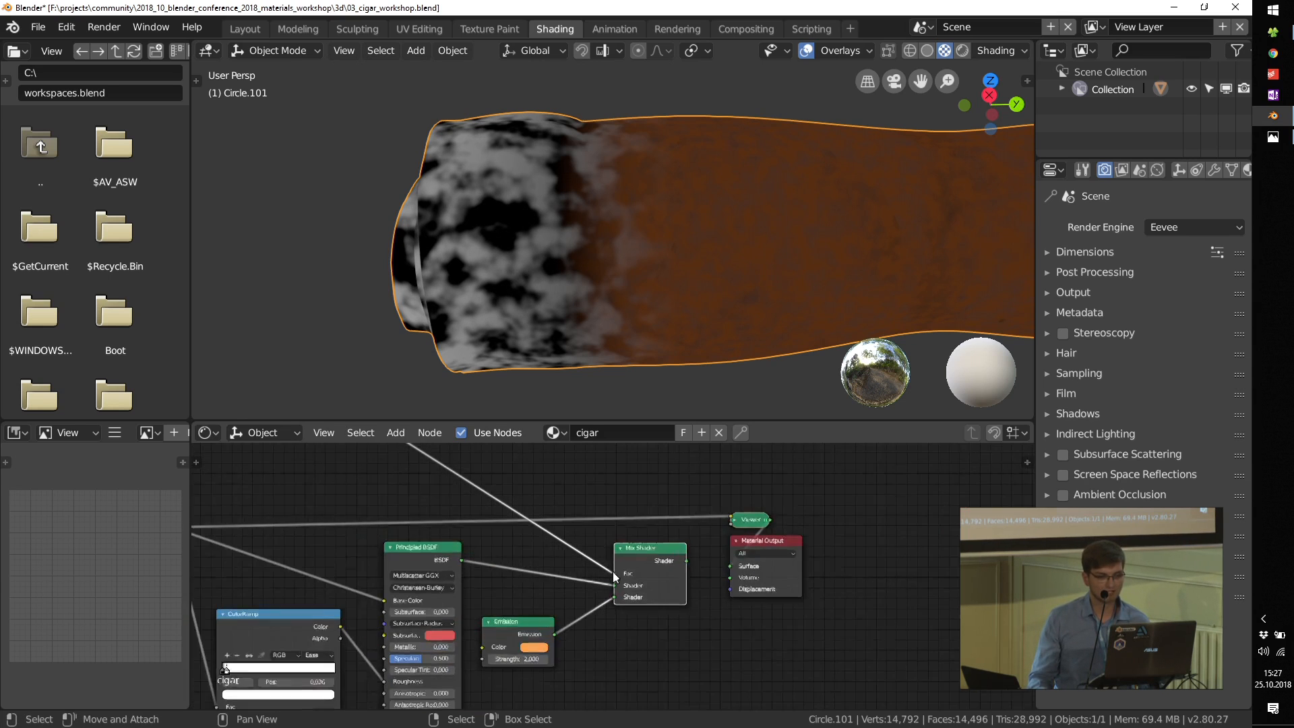
Step: Preview the 150-scale noise's Multiply node and the ColorRamp that drives the Mix Shader factor
{"action": "middle_click_drag", "start_coordinate": [516, 514], "coordinate": [641, 564]}
{"action": "scroll", "coordinate": [572, 540], "scroll_direction": "up", "scroll_amount": 2}
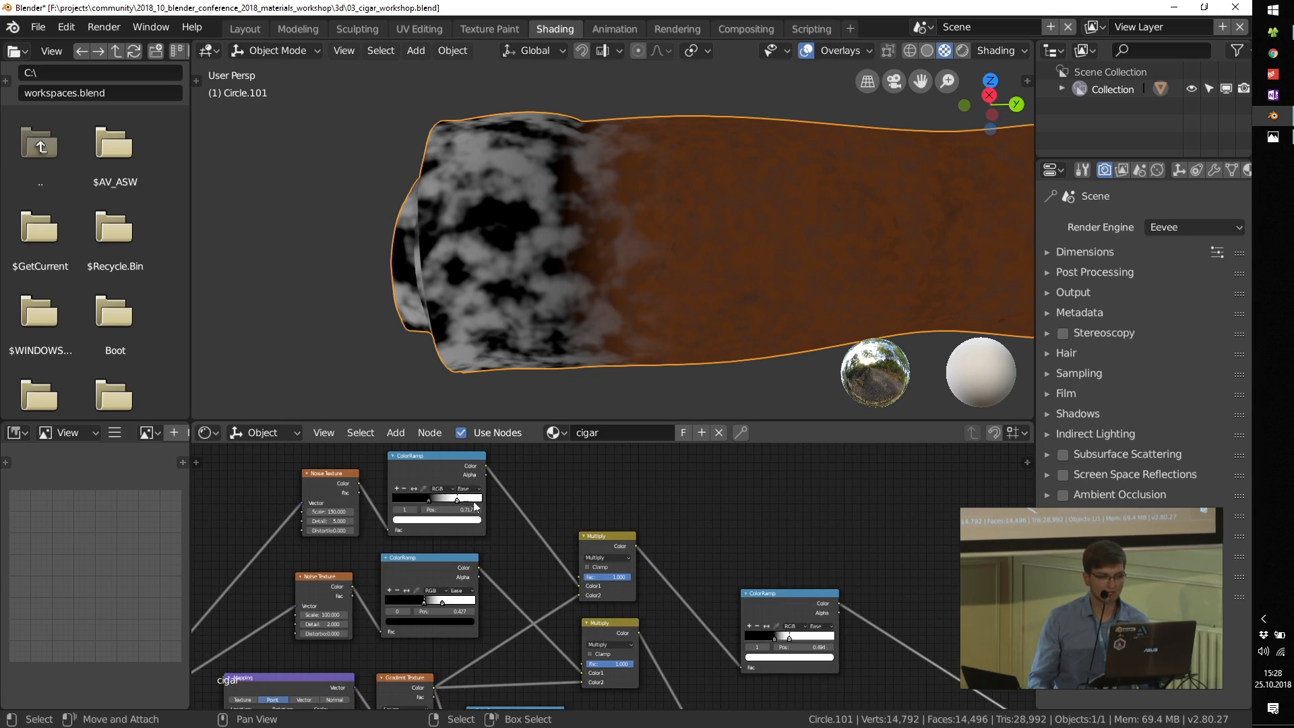
{"action": "left_click", "coordinate": [600, 535], "text": "ctrl+shift"}
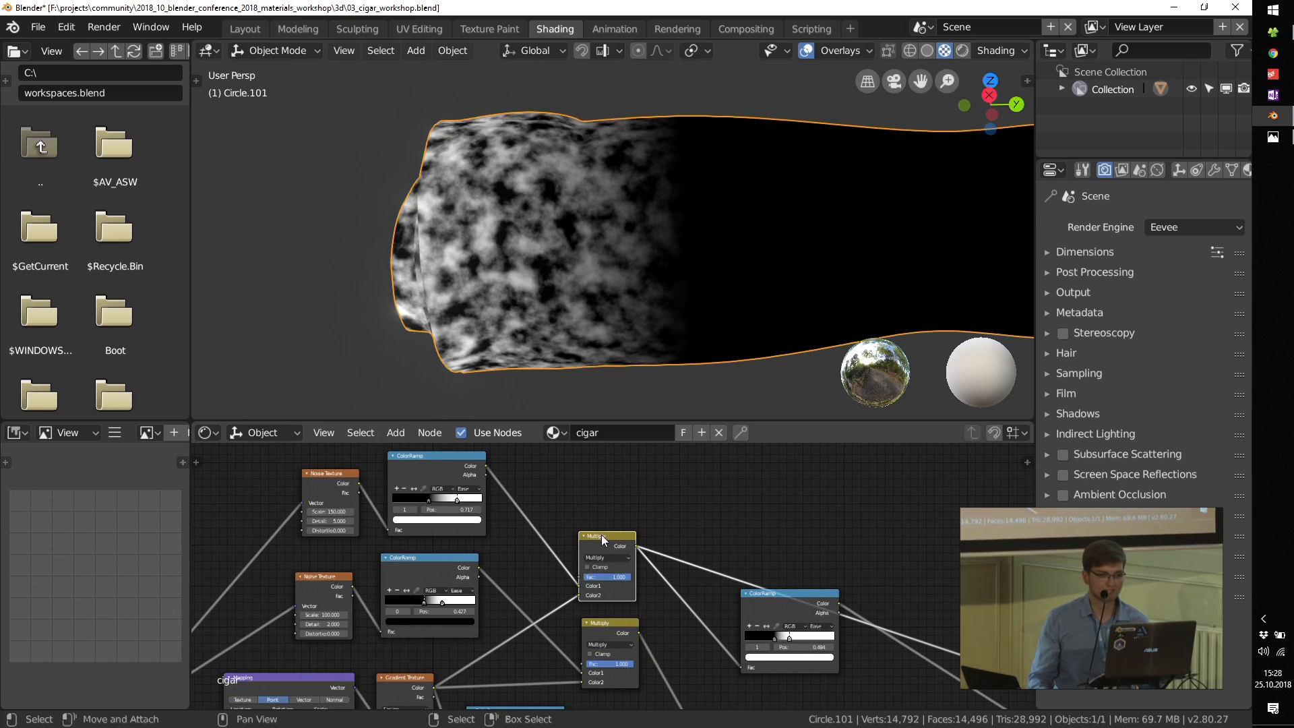
{"action": "left_click", "coordinate": [787, 602], "text": "ctrl+shift"}
Step: Connect the Mix Shader to the Material Output and inspect the finished cigar tip up close
{"action": "middle_click_drag", "start_coordinate": [992, 691], "coordinate": [592, 531]}
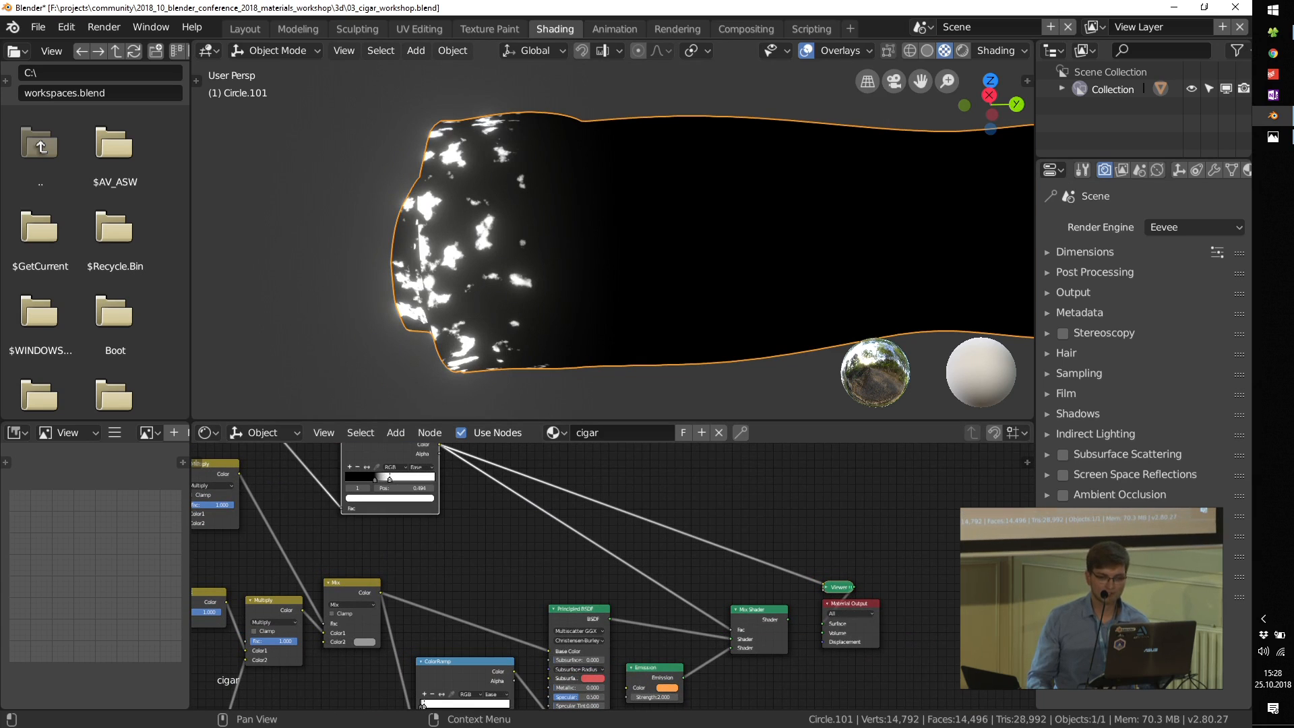
{"action": "left_click", "coordinate": [752, 608], "text": "ctrl+shift"}
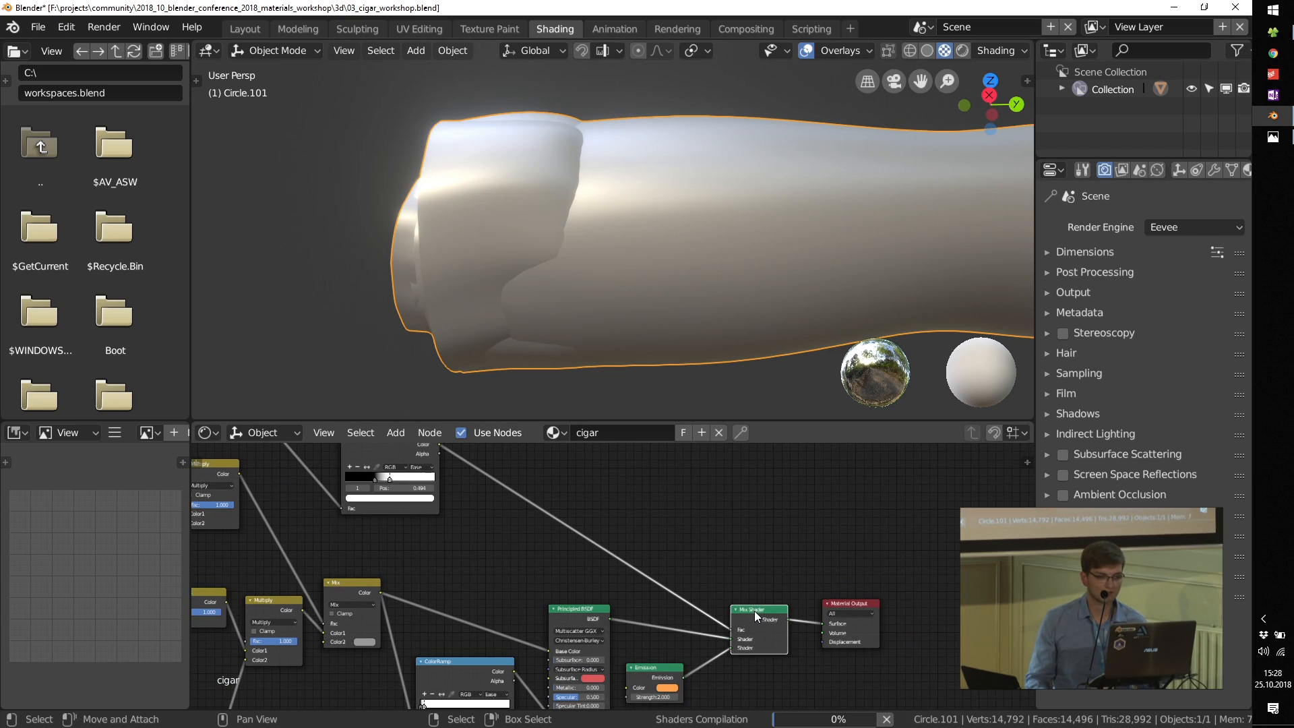
{"action": "scroll", "coordinate": [755, 611], "scroll_direction": "up", "scroll_amount": 1}
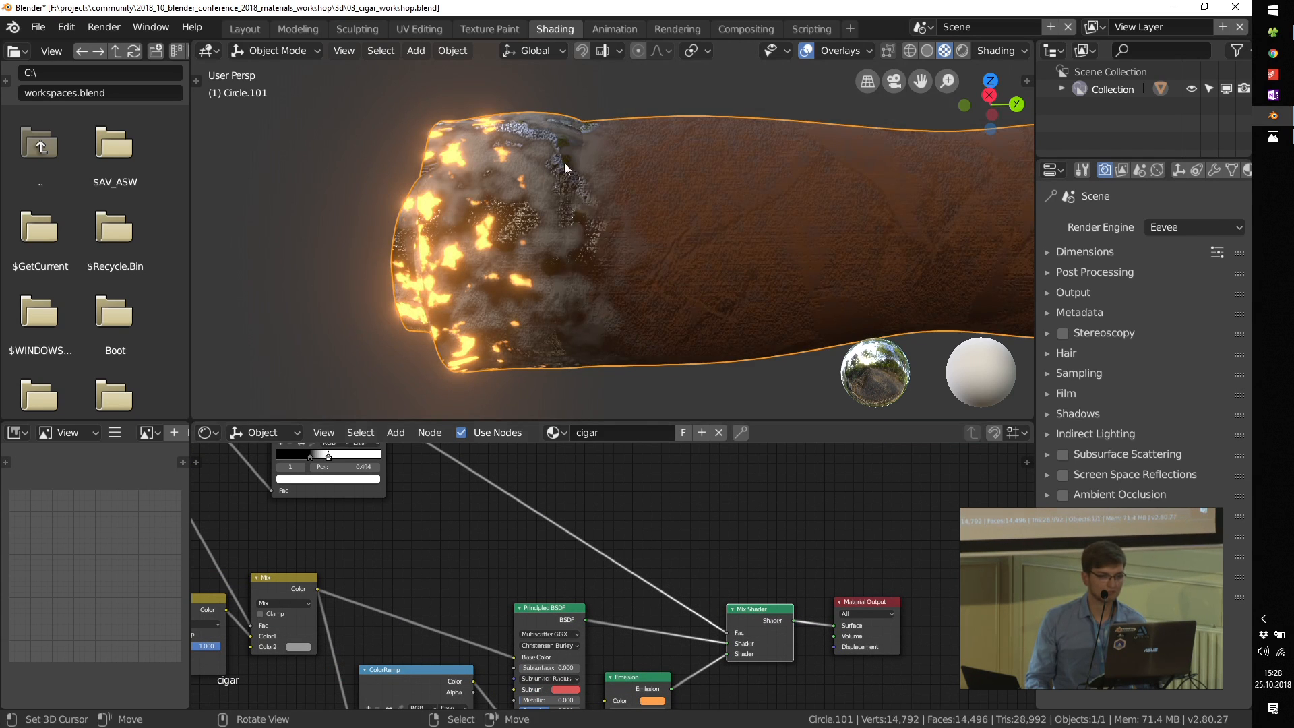
{"action": "scroll", "coordinate": [539, 185], "scroll_direction": "up", "scroll_amount": 1}
{"action": "middle_click_drag", "start_coordinate": [425, 463], "coordinate": [439, 466]}
{"action": "scroll", "coordinate": [507, 219], "scroll_direction": "up", "scroll_amount": 2}
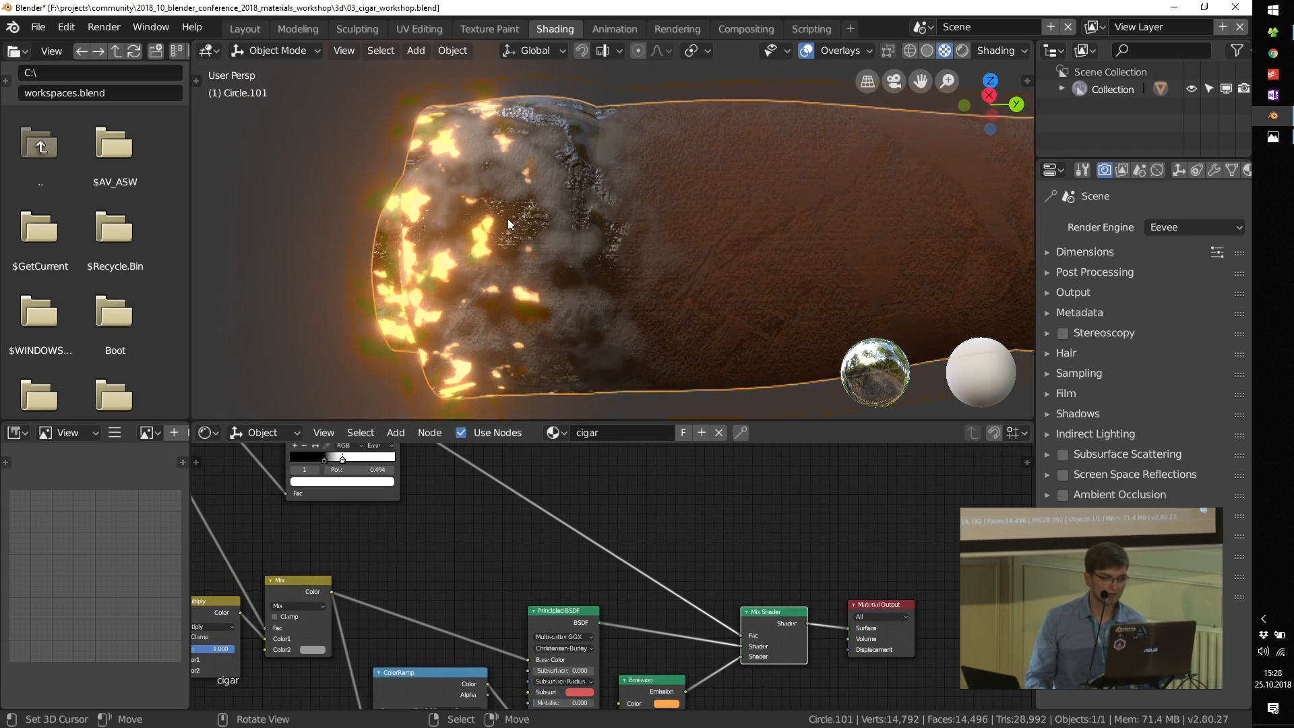
Step: Raise the gradient Mapping node's X location to spread the glowing embers farther along the cigar
{"action": "middle_click_drag", "start_coordinate": [457, 592], "coordinate": [721, 612]}
{"action": "scroll", "coordinate": [721, 611], "scroll_direction": "down", "scroll_amount": 4}
{"action": "middle_click_drag", "start_coordinate": [517, 466], "coordinate": [793, 461]}
{"action": "scroll", "coordinate": [438, 581], "scroll_direction": "up", "scroll_amount": 1}
{"action": "scroll", "coordinate": [437, 581], "scroll_direction": "up", "scroll_amount": 2}
{"action": "left_click_drag", "start_coordinate": [442, 567], "coordinate": [470, 567]}
{"action": "scroll", "coordinate": [529, 621], "scroll_direction": "down", "scroll_amount": 4}
Step: Set the black stop of the 100-scale noise's ColorRamp to 0.424
{"action": "middle_click_drag", "start_coordinate": [652, 500], "coordinate": [583, 608]}
{"action": "scroll", "coordinate": [580, 531], "scroll_direction": "up", "scroll_amount": 6}
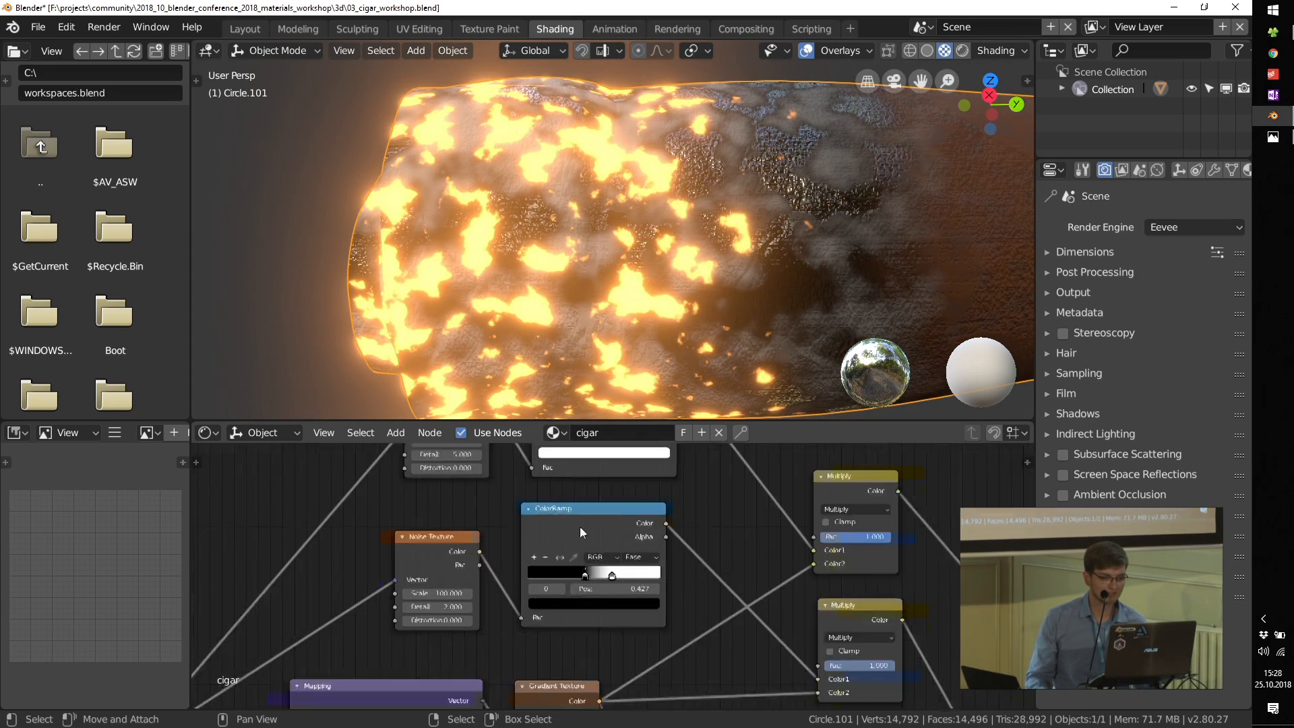
{"action": "mouse_move", "coordinate": [587, 578]}
{"action": "left_mouse_down"}
{"action": "mouse_move", "coordinate": [551, 576]}
{"action": "mouse_move", "coordinate": [587, 575]}
{"action": "left_mouse_up"}
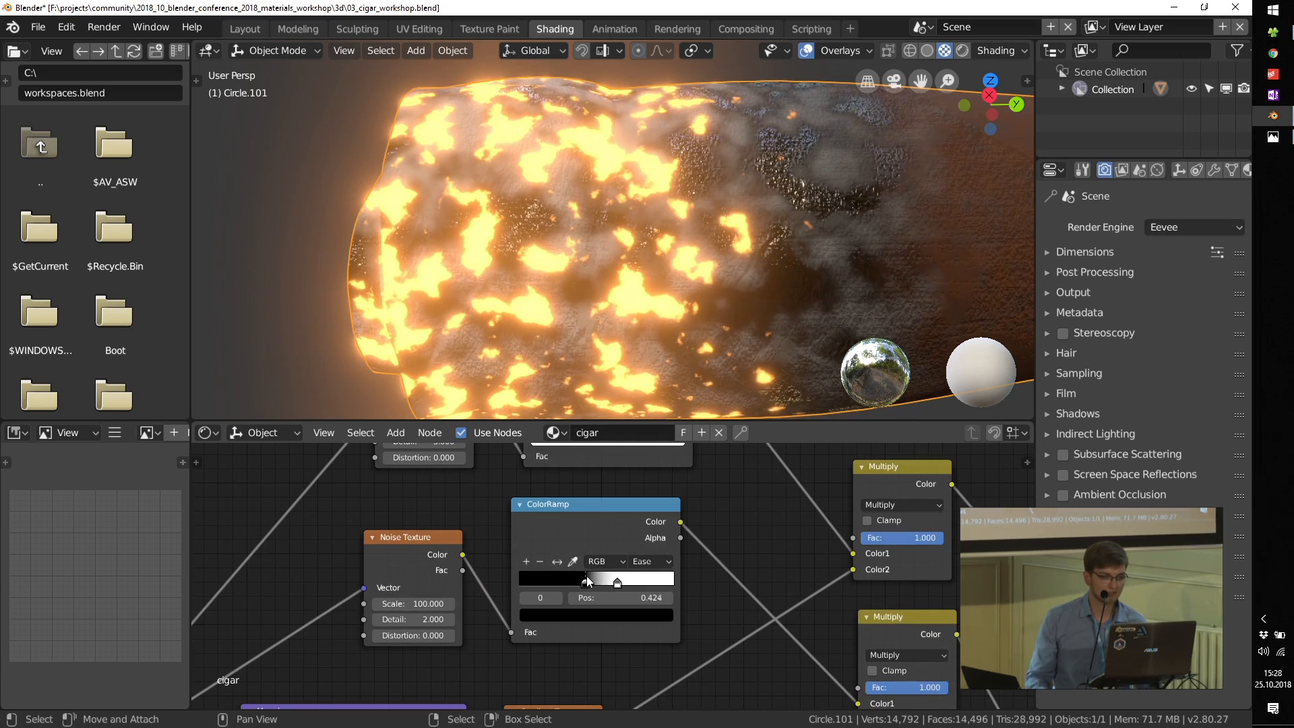
Step: Move the black stop of the 150-scale noise's ColorRamp toward white to shrink the ember spots, and review the cigar
{"action": "middle_click_drag", "start_coordinate": [641, 527], "coordinate": [617, 643]}
{"action": "scroll", "coordinate": [592, 561], "scroll_direction": "up", "scroll_amount": 2}
{"action": "mouse_move", "coordinate": [567, 523]}
{"action": "left_mouse_down"}
{"action": "mouse_move", "coordinate": [580, 522]}
{"action": "mouse_move", "coordinate": [539, 522]}
{"action": "mouse_move", "coordinate": [602, 522]}
{"action": "mouse_move", "coordinate": [529, 520]}
{"action": "mouse_move", "coordinate": [575, 520]}
{"action": "left_mouse_up"}
{"action": "scroll", "coordinate": [630, 564], "scroll_direction": "down", "scroll_amount": 10}
{"action": "middle_click_drag", "start_coordinate": [902, 700], "coordinate": [562, 546]}
{"action": "scroll", "coordinate": [786, 556], "scroll_direction": "up", "scroll_amount": 3}
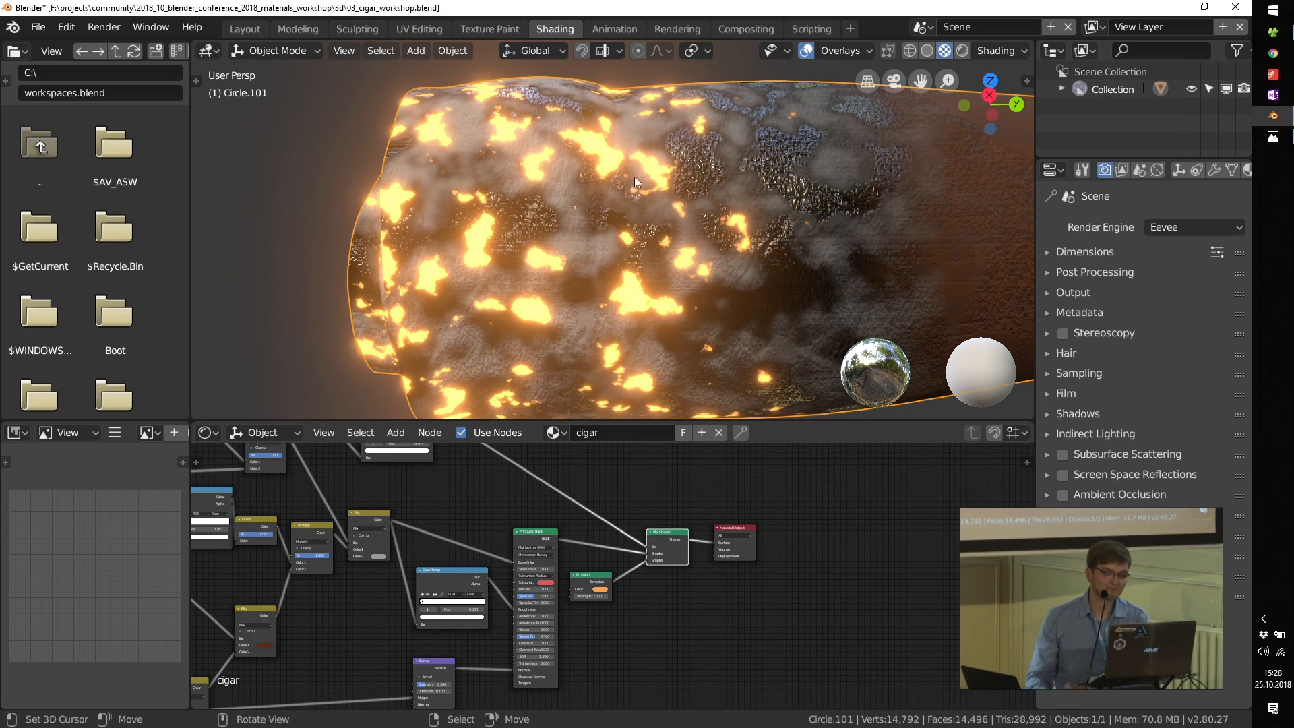
{"action": "scroll", "coordinate": [647, 202], "scroll_direction": "down", "scroll_amount": 5}
{"action": "middle_click_drag", "start_coordinate": [770, 244], "coordinate": [735, 284]}
Step: Switch to the Photos app and browse back from the sheriff render to 05_turtle_render.jpg
{"action": "left_click", "coordinate": [1272, 137]}
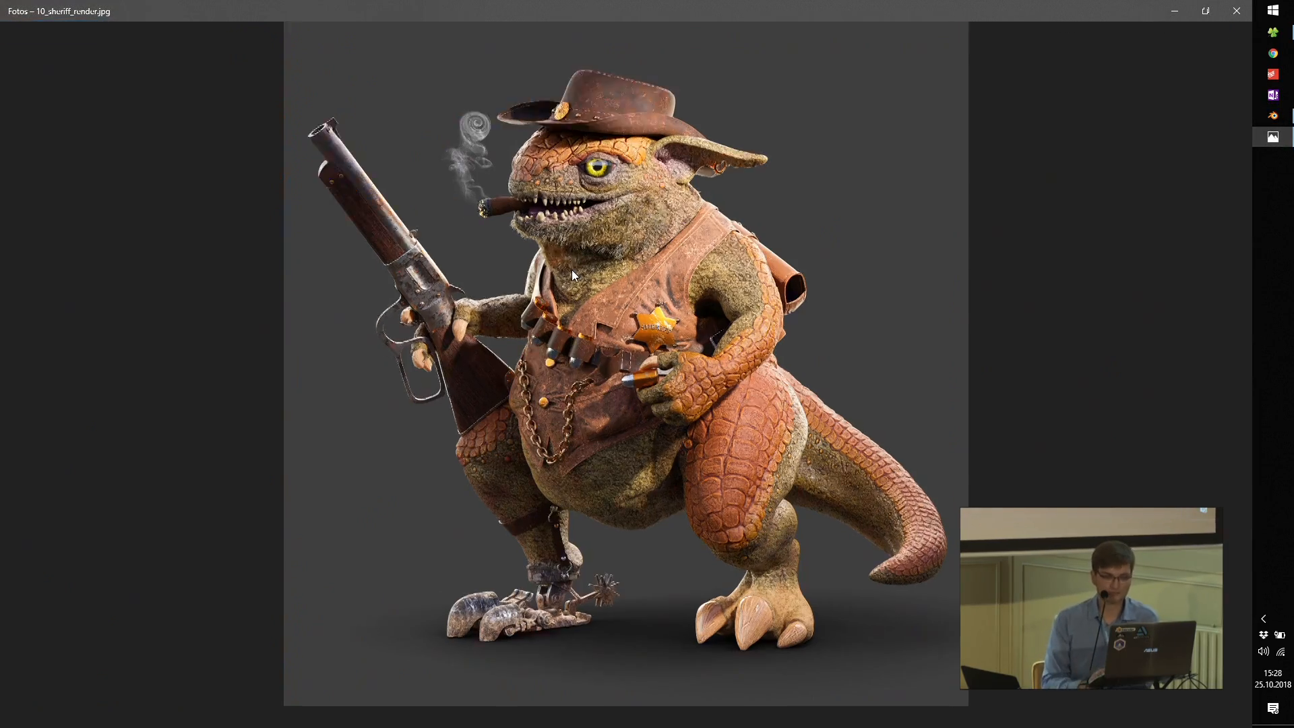
{"action": "key", "text": "Left"}
{"action": "key", "text": "Left"}
{"action": "key", "text": "Left"}
{"action": "key", "text": "Left"}
{"action": "key", "text": "Left"}
{"action": "key", "text": "Left"}
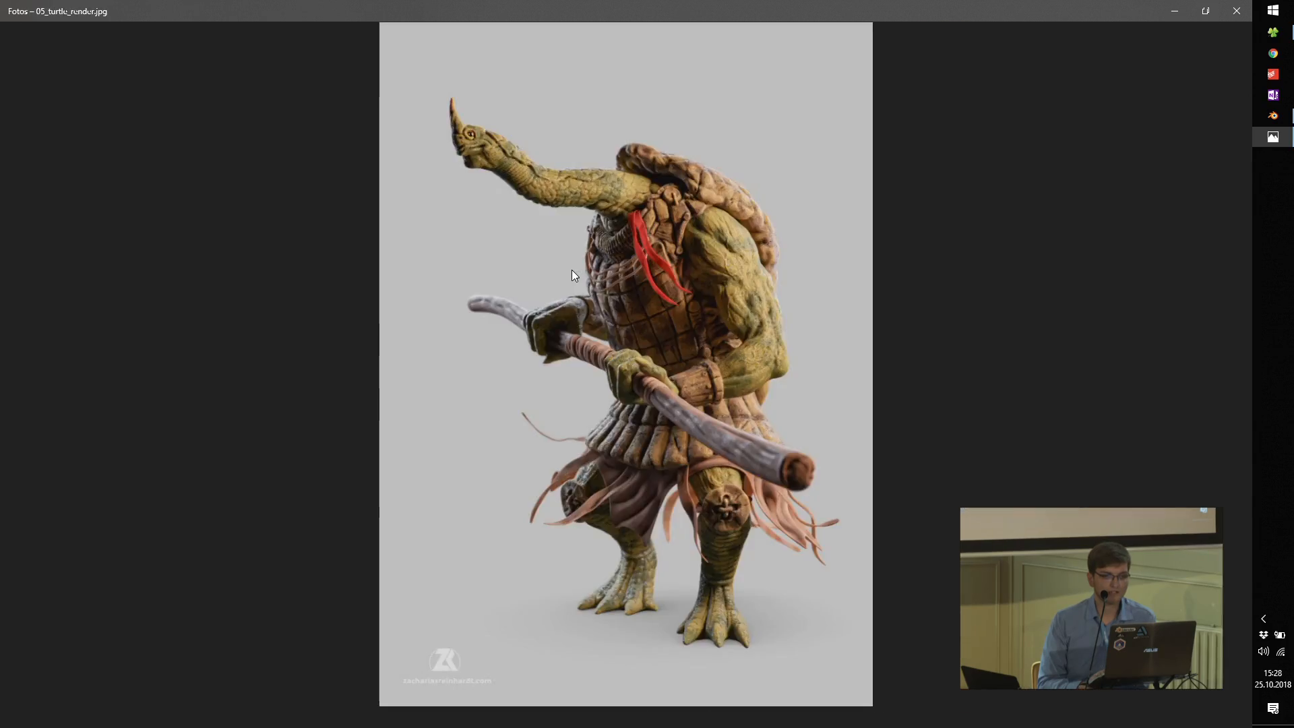
Step: Browse forward to 07_hydra_render.jpg, and return to 06_viking_render.jpg
{"action": "key", "text": "Right"}
{"action": "key", "text": "Right"}
{"action": "key", "text": "Right"}
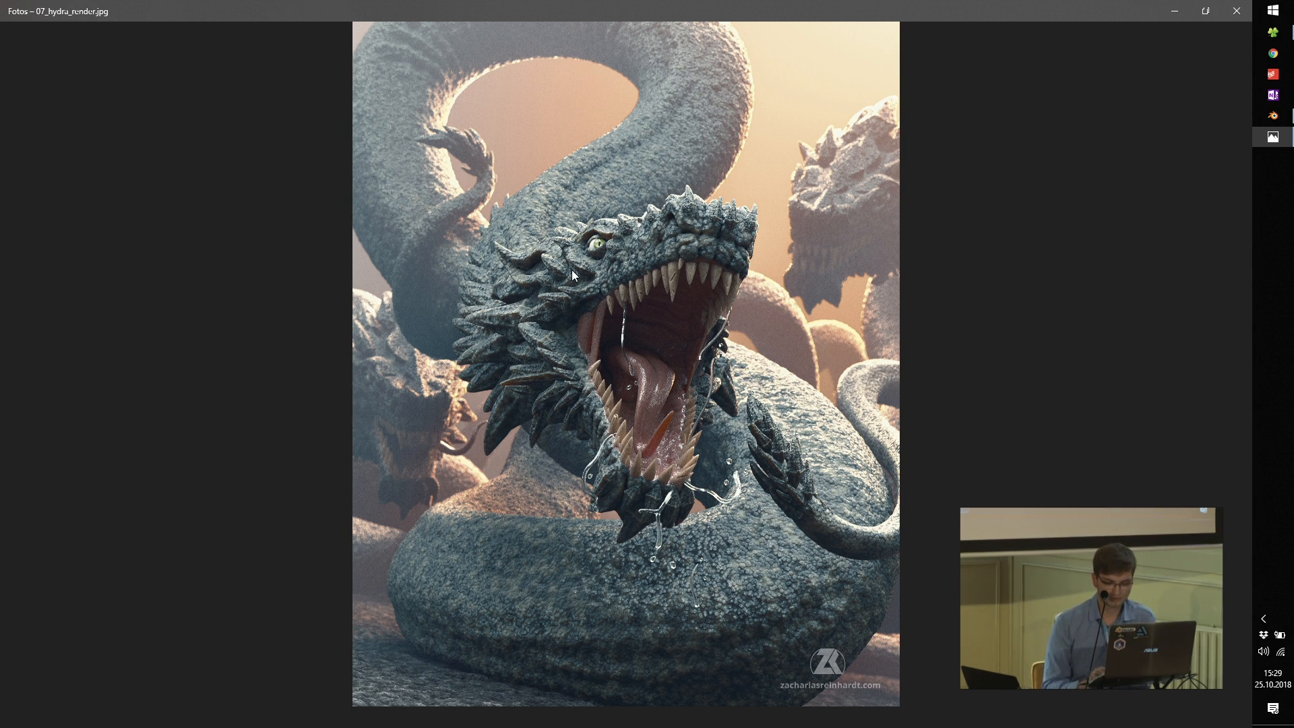
{"action": "key", "text": "Left"}
{"action": "key", "text": "Left"}
{"action": "key", "text": "Right"}
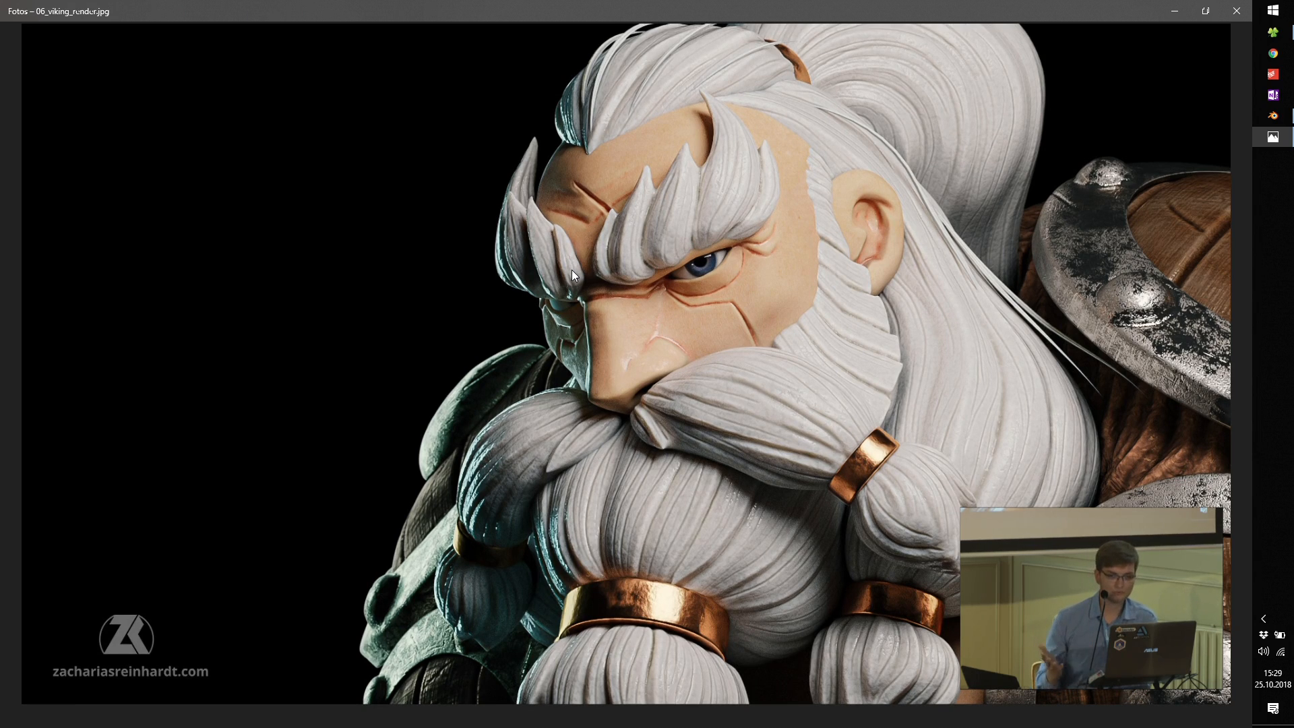
Step: View 04_sphinx_render.jpg, return to 05_turtle_render.jpg, and enlarge the turtle's head and upper body
{"action": "key", "text": "Left"}
{"action": "key", "text": "Left"}
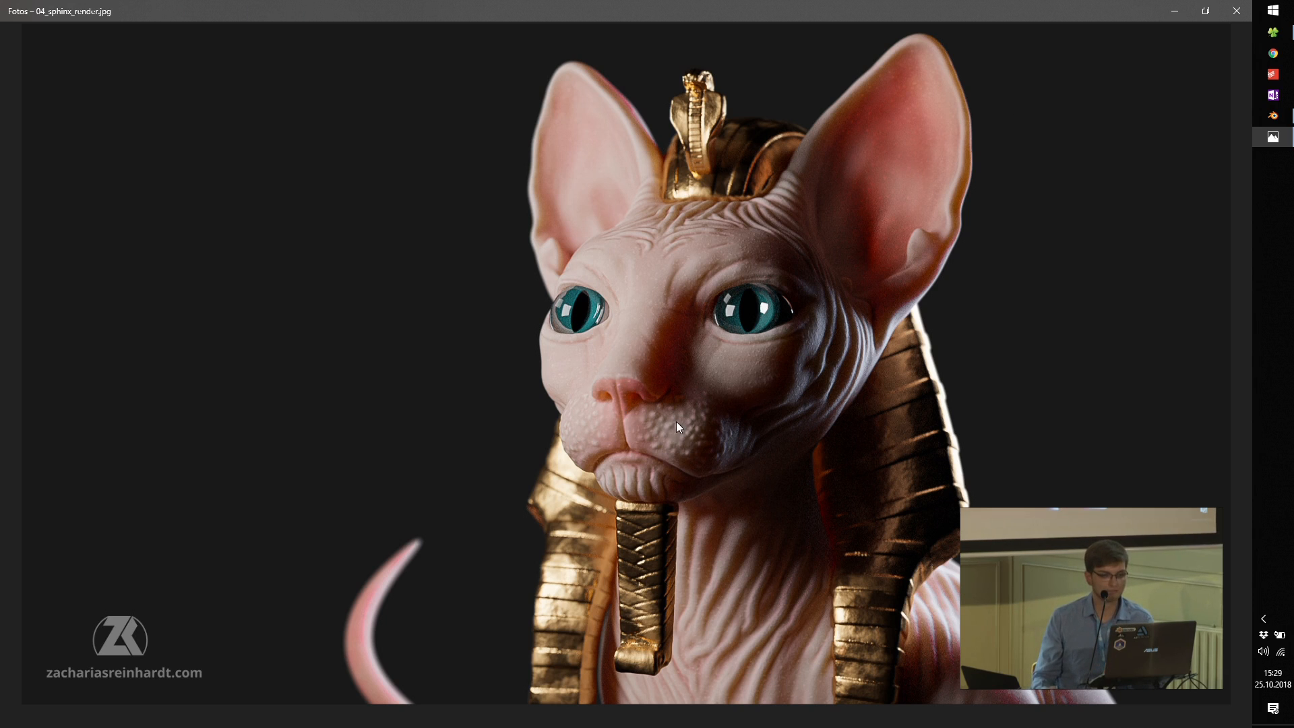
{"action": "key", "text": "Right"}
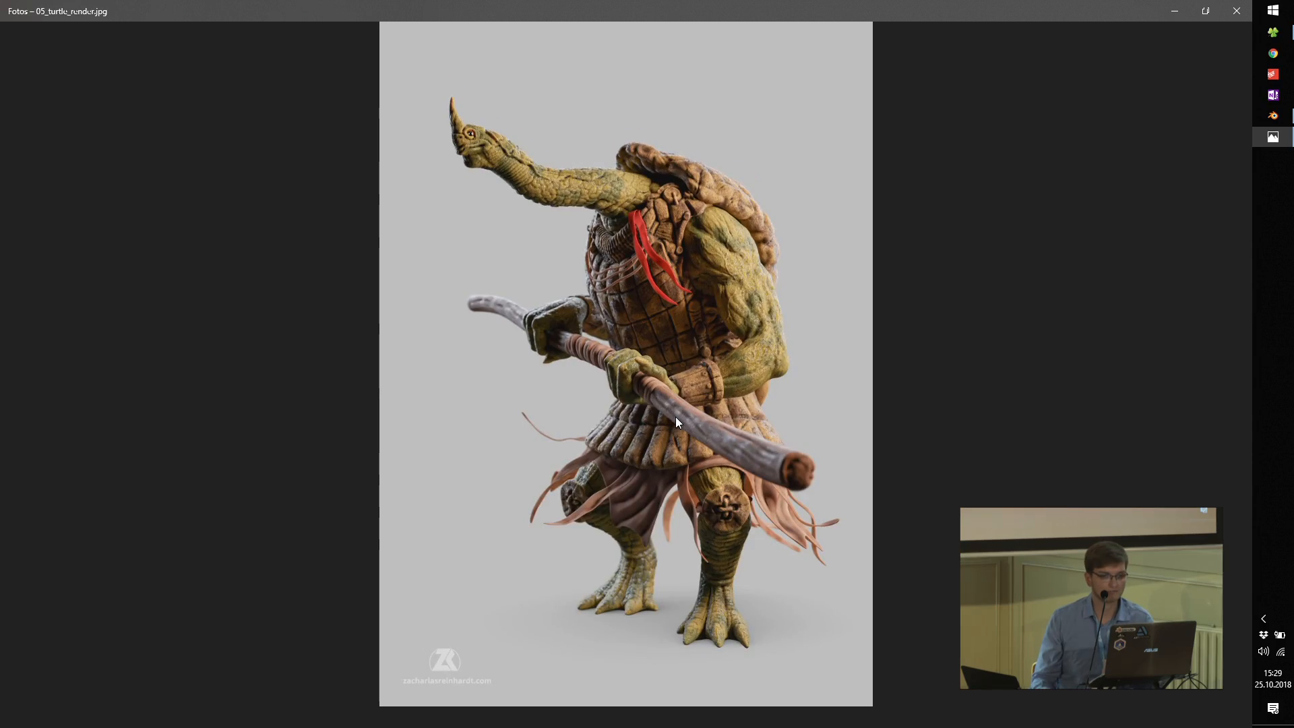
{"action": "scroll", "coordinate": [770, 272], "scroll_direction": "up", "scroll_amount": 2}
{"action": "scroll", "coordinate": [770, 272], "scroll_direction": "up", "scroll_amount": 1}
{"action": "left_click_drag", "start_coordinate": [731, 179], "coordinate": [763, 332]}
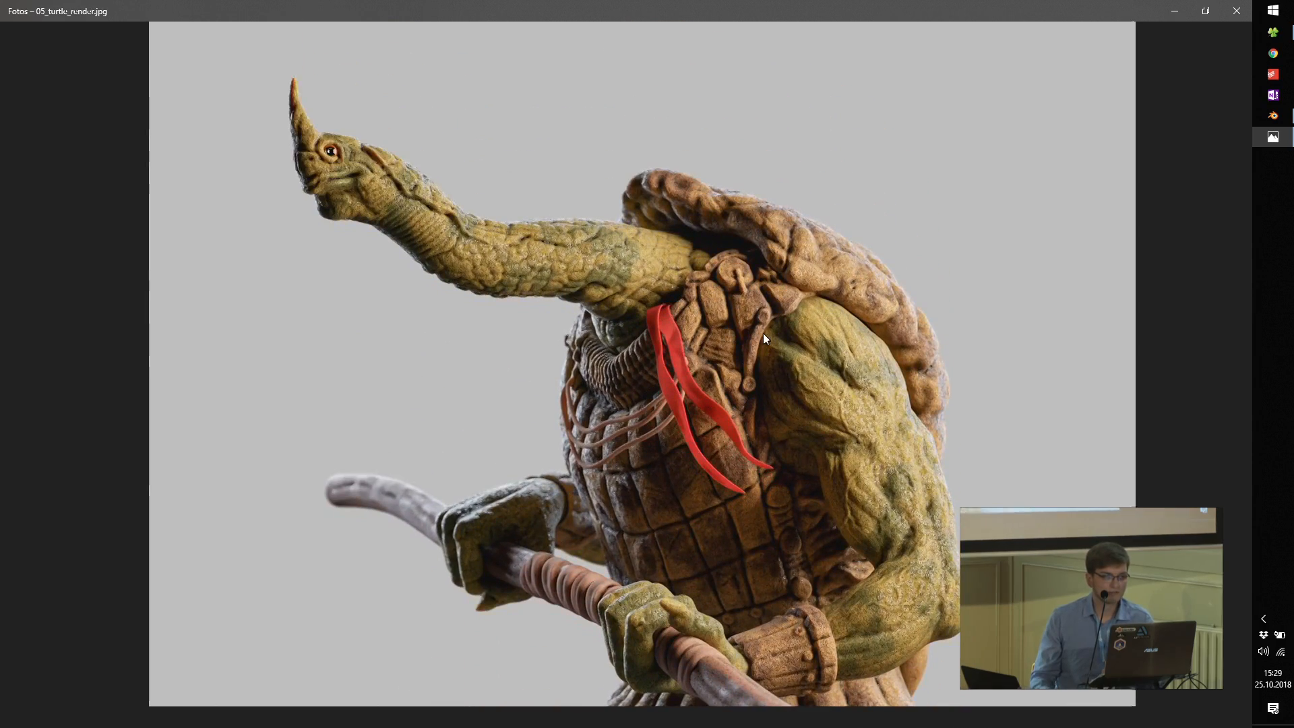
Step: Examine the turtle's head, neck, chest and shoulder up close in 05_turtle_render.jpg
{"action": "scroll", "coordinate": [507, 241], "scroll_direction": "up", "scroll_amount": 1}
{"action": "scroll", "coordinate": [506, 241], "scroll_direction": "up", "scroll_amount": 1}
{"action": "left_click_drag", "start_coordinate": [529, 214], "coordinate": [611, 290]}
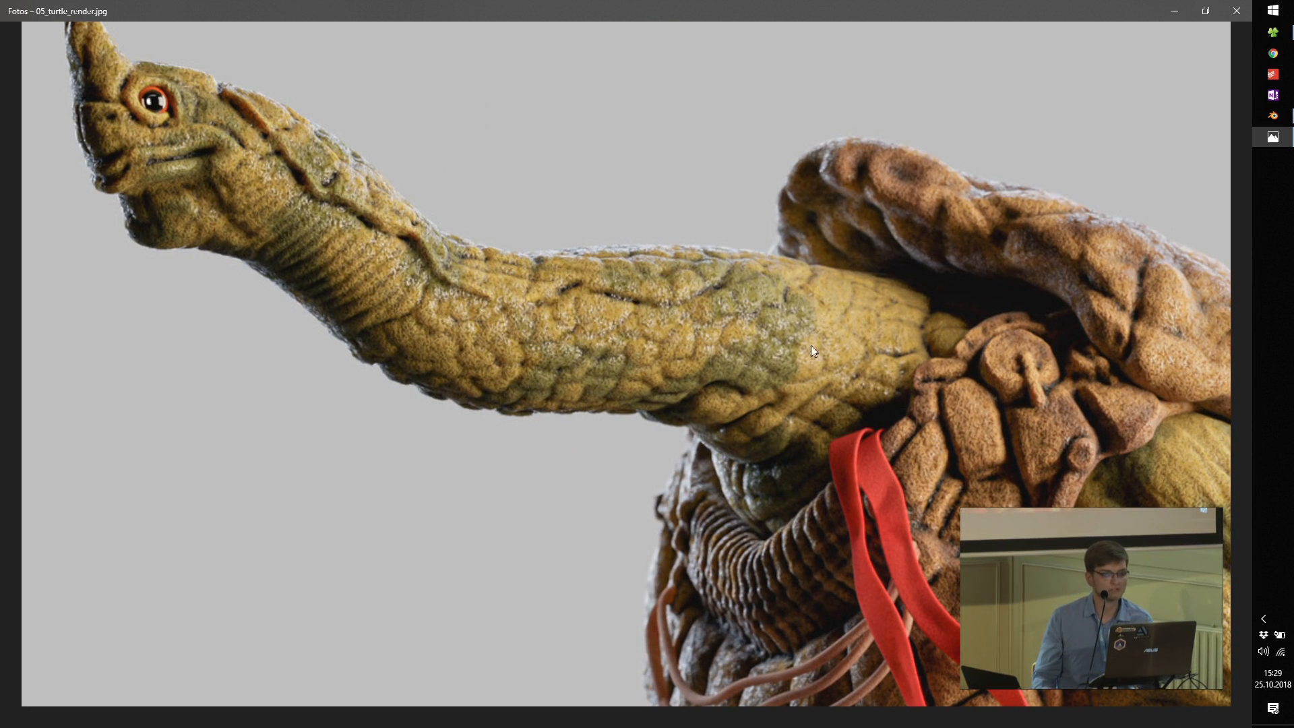
{"action": "scroll", "coordinate": [780, 329], "scroll_direction": "down", "scroll_amount": 3}
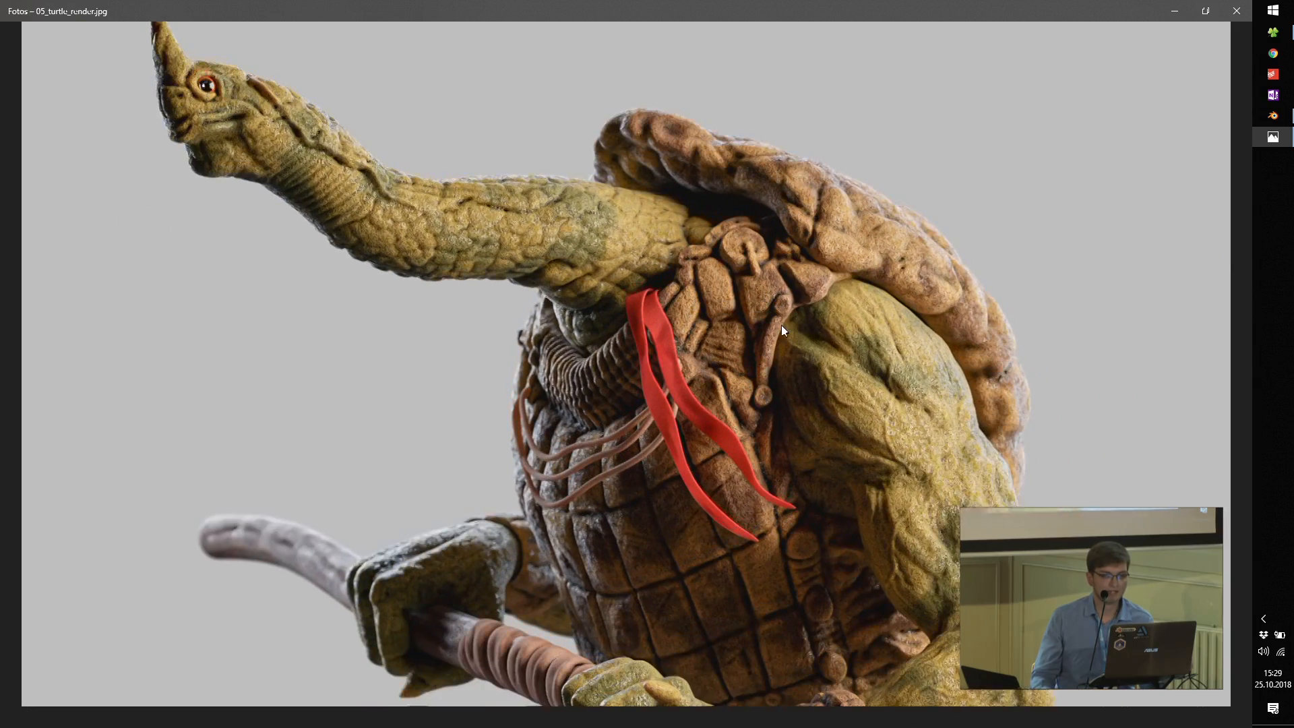
{"action": "scroll", "coordinate": [782, 330], "scroll_direction": "up", "scroll_amount": 3}
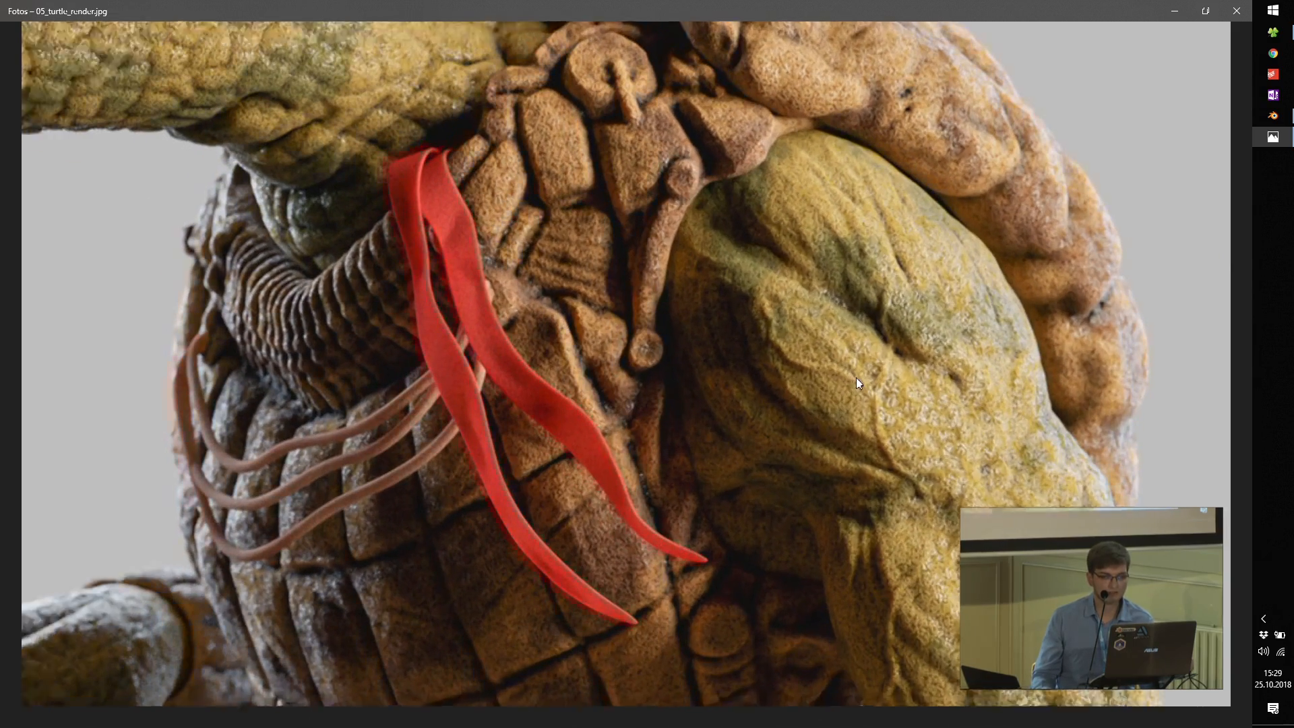
{"action": "scroll", "coordinate": [751, 216], "scroll_direction": "down", "scroll_amount": 5}
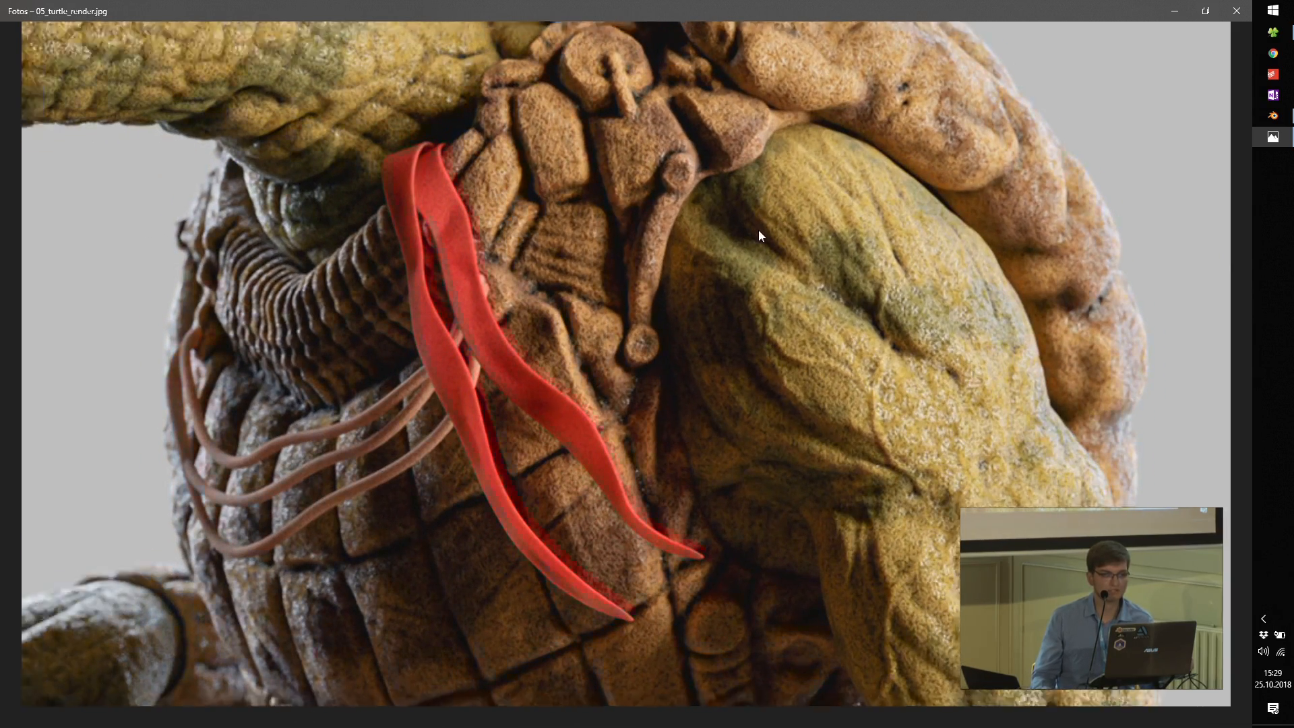
Step: Return to the full turtle figure, enlarge it slightly, and fit the whole render in view again
{"action": "scroll", "coordinate": [750, 216], "scroll_direction": "down", "scroll_amount": 2}
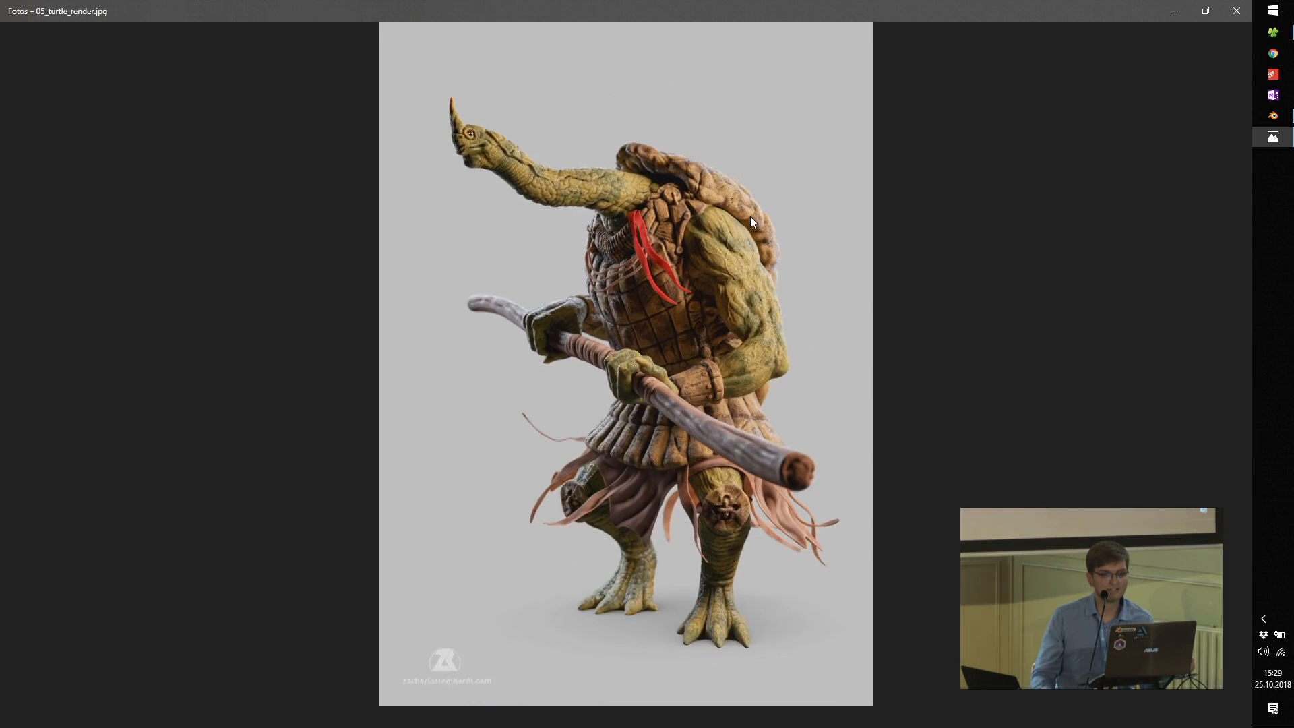
{"action": "scroll", "coordinate": [750, 216], "scroll_direction": "up", "scroll_amount": 1}
{"action": "left_click_drag", "start_coordinate": [735, 262], "coordinate": [734, 237]}
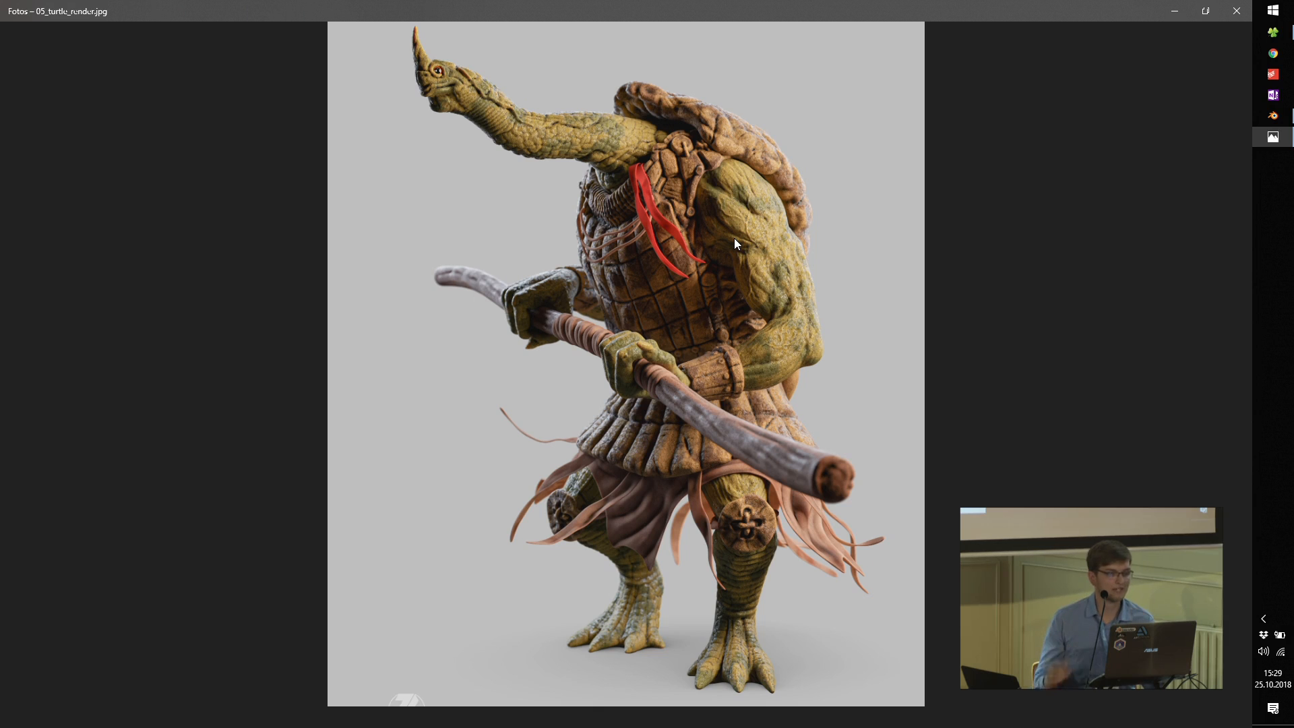
{"action": "scroll", "coordinate": [753, 234], "scroll_direction": "down", "scroll_amount": 1}
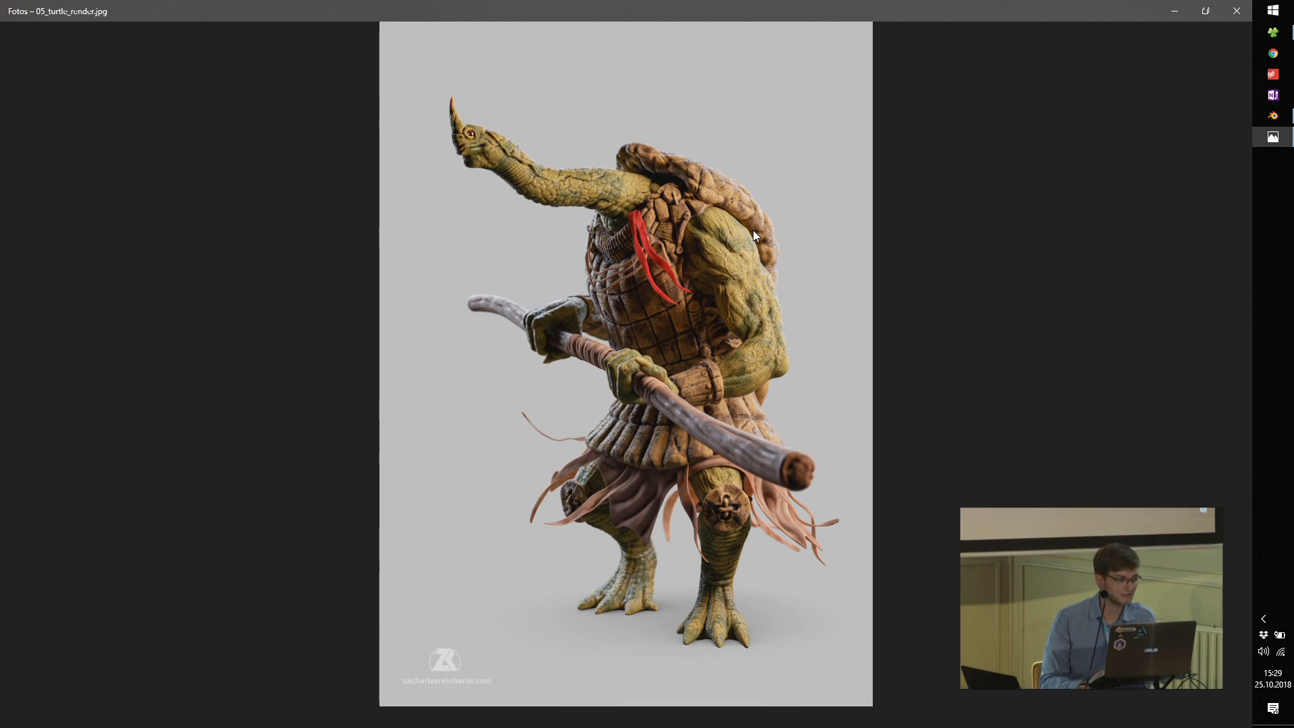
Step: Browse forward to 06_viking_render.jpg, examine the viking's face up close, and return to the full image
{"action": "key", "text": "Right"}
{"action": "key", "text": "Left"}
{"action": "key", "text": "Right"}
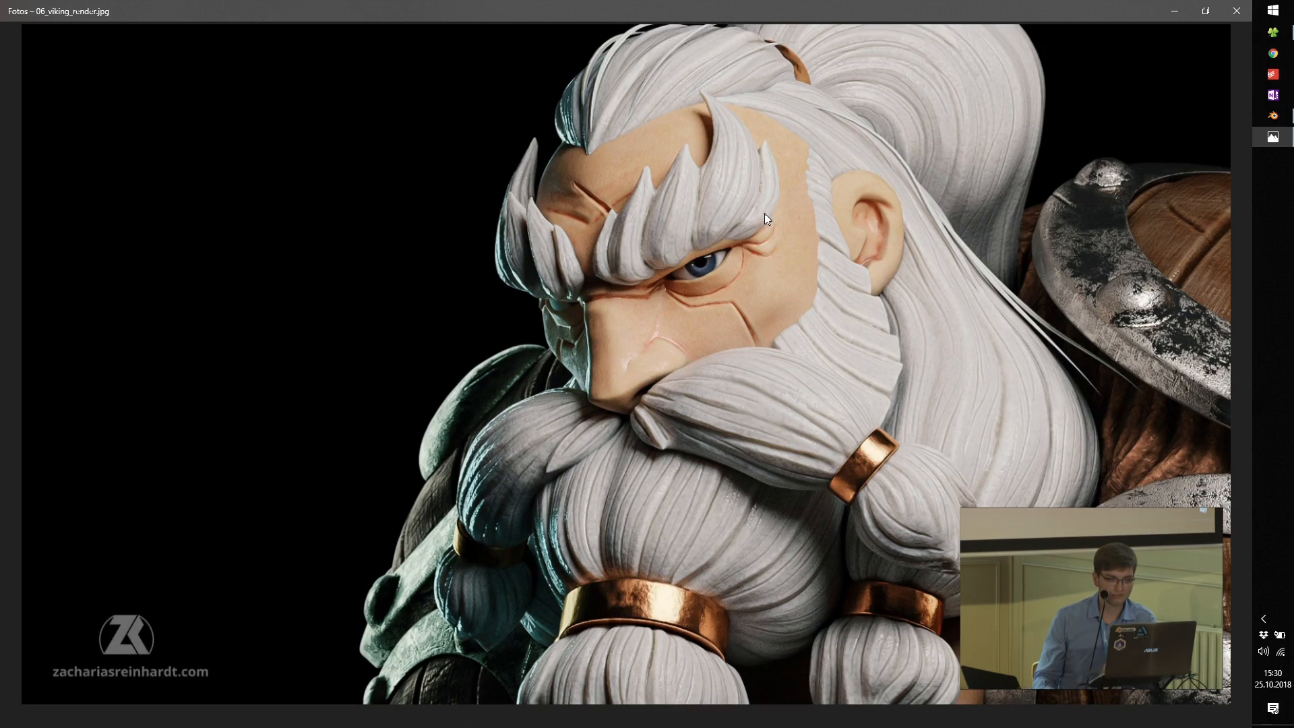
{"action": "scroll", "coordinate": [760, 306], "scroll_direction": "up", "scroll_amount": 3}
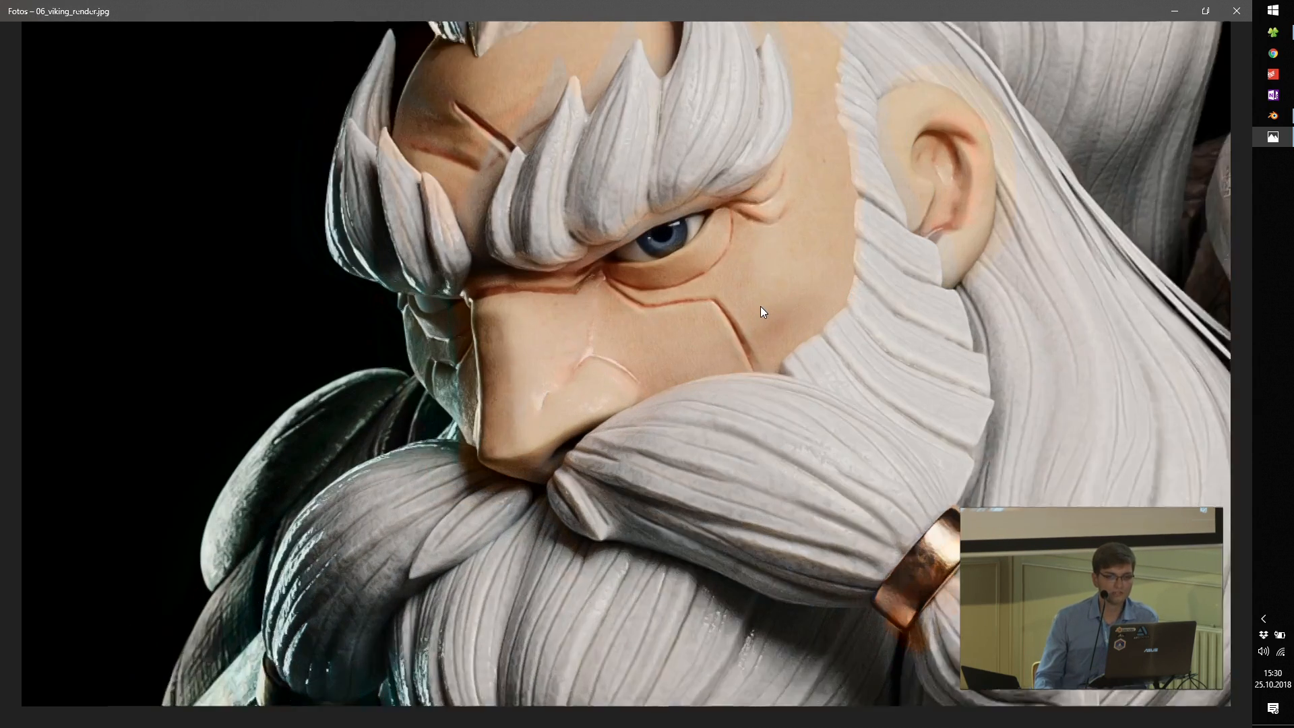
{"action": "scroll", "coordinate": [760, 306], "scroll_direction": "down", "scroll_amount": 3}
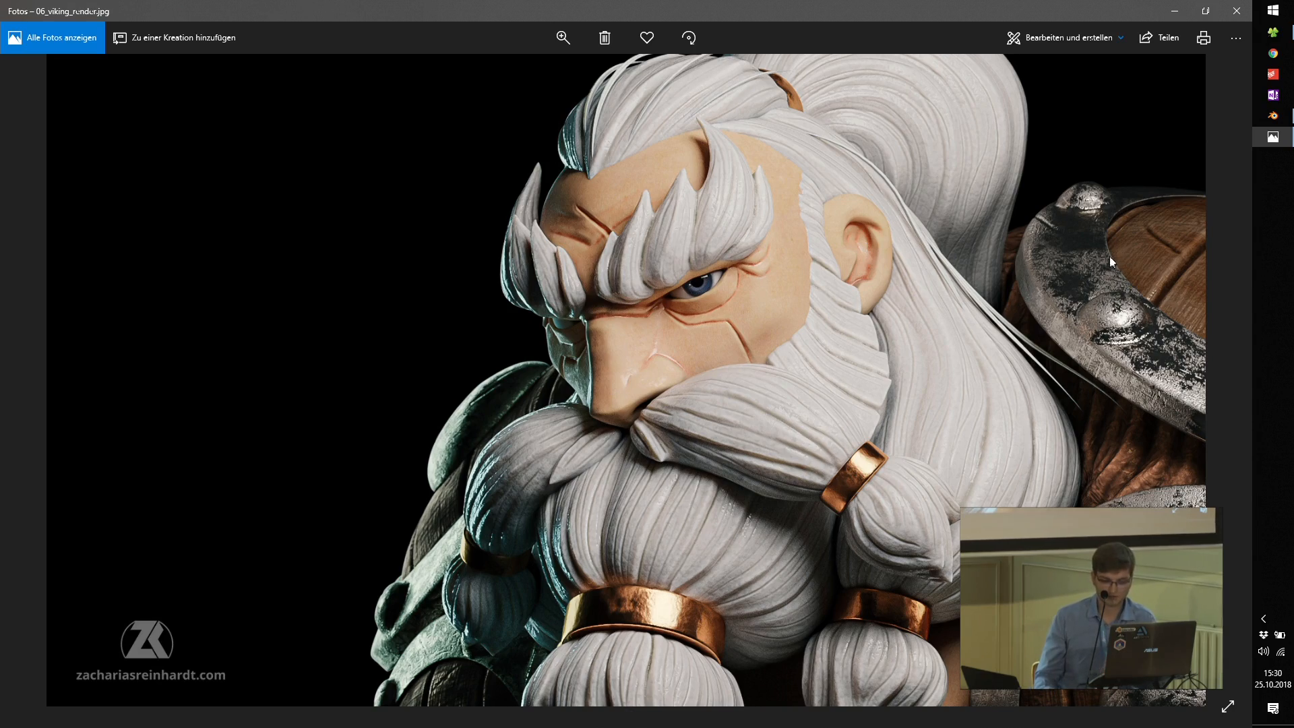
Step: Show 07_hydra_render.jpg and examine the hydra's head, open mouth, saliva strands and scaly coils up close
{"action": "key", "text": "Right"}
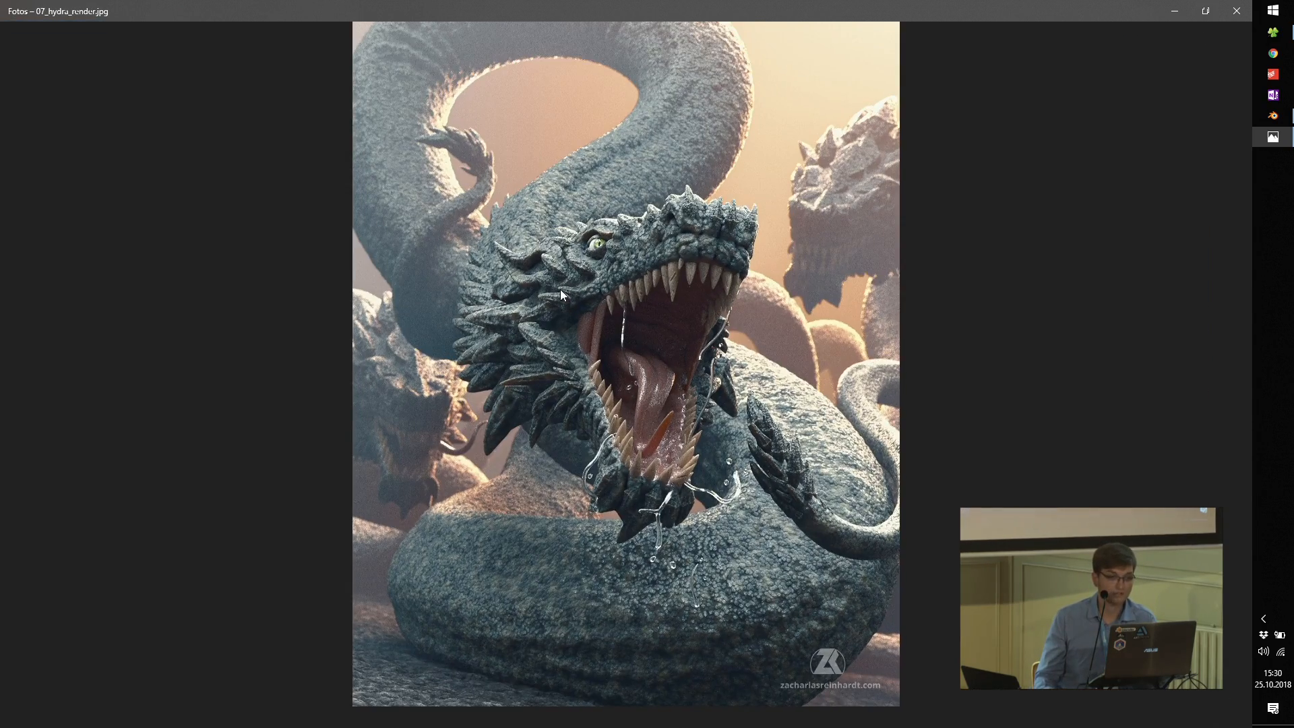
{"action": "double_click", "coordinate": [560, 289]}
{"action": "left_click_drag", "start_coordinate": [568, 208], "coordinate": [601, 366]}
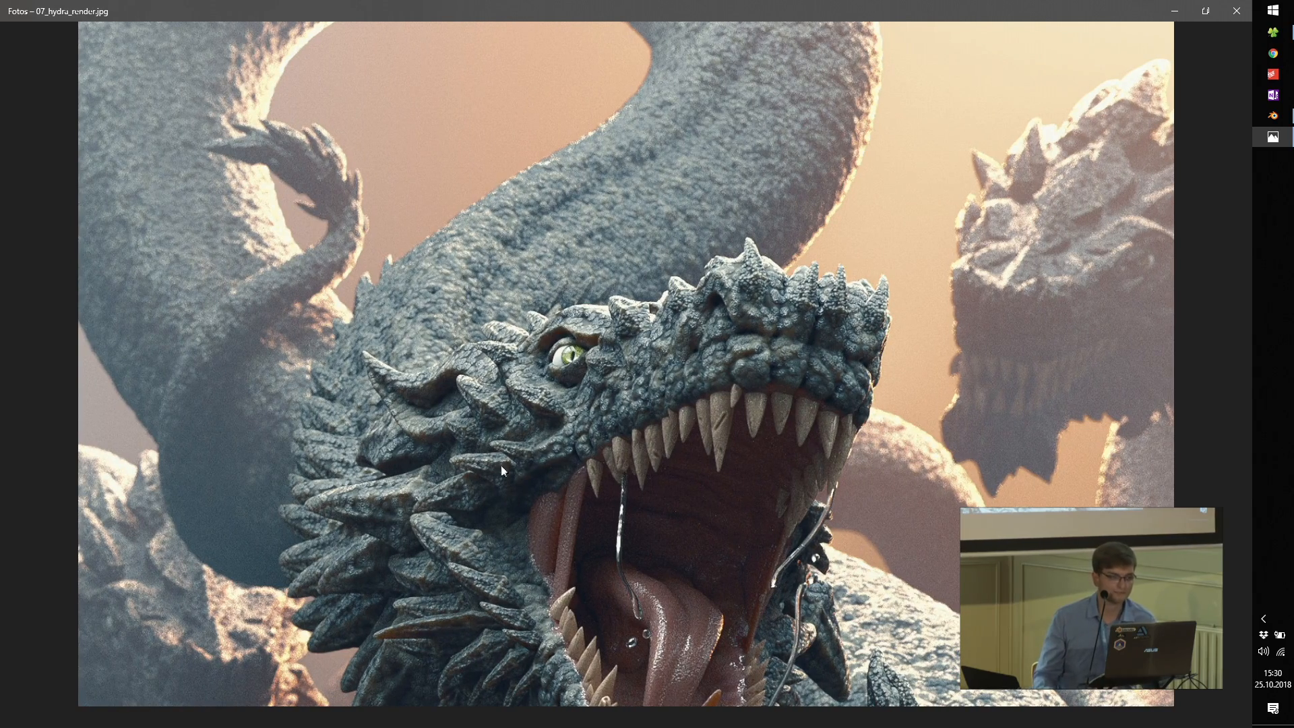
{"action": "left_click_drag", "start_coordinate": [585, 621], "coordinate": [545, 327]}
{"action": "left_click_drag", "start_coordinate": [632, 459], "coordinate": [616, 373]}
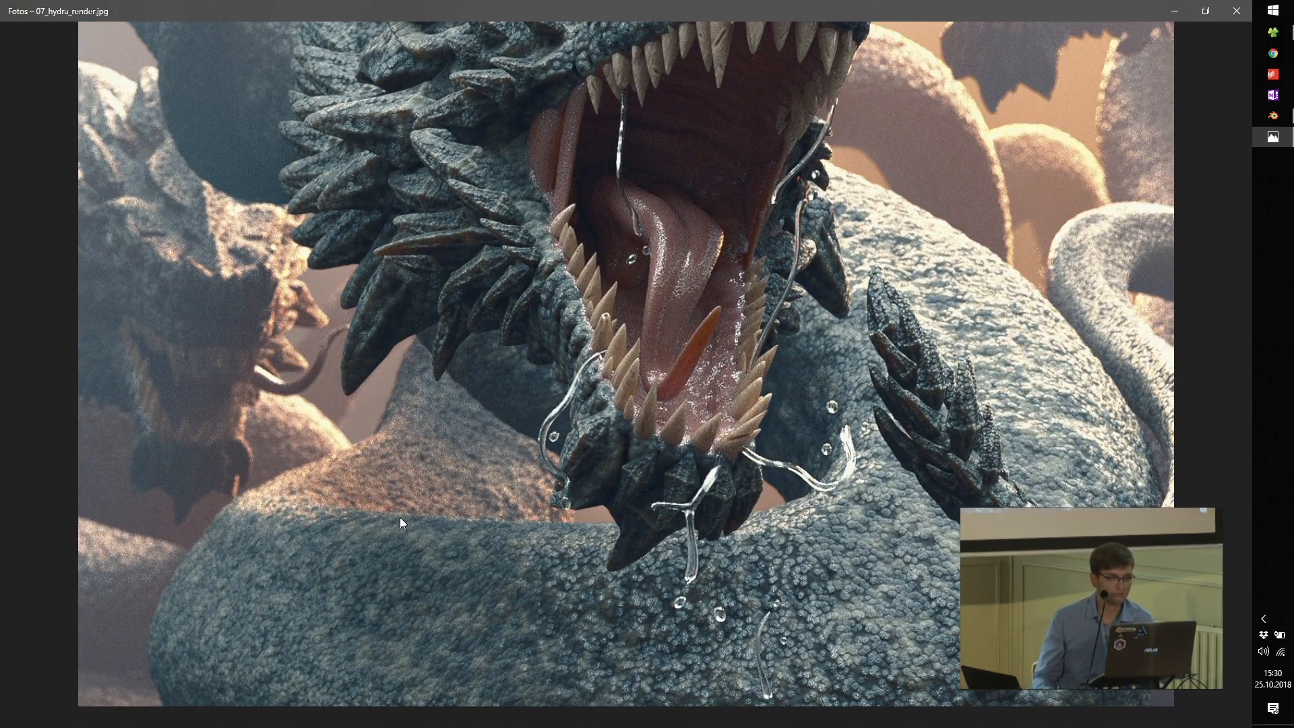
{"action": "left_click_drag", "start_coordinate": [431, 427], "coordinate": [461, 597]}
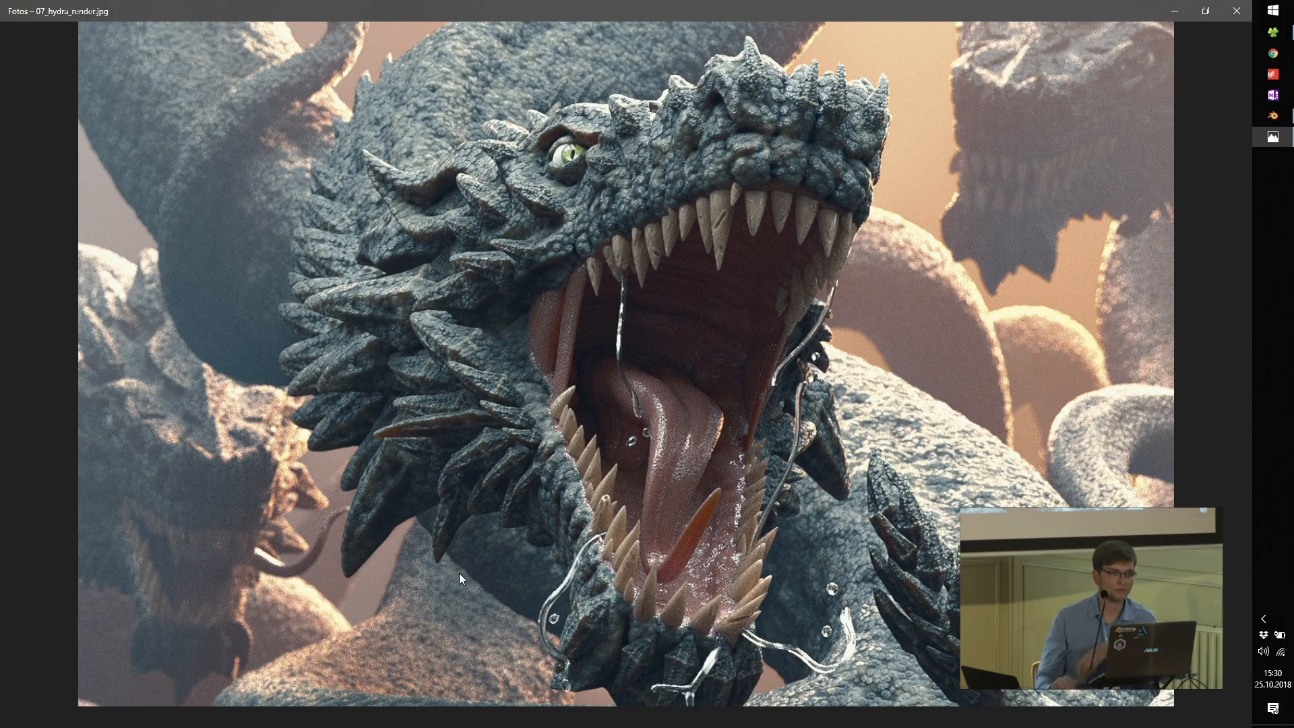
{"action": "scroll", "coordinate": [729, 403], "scroll_direction": "up", "scroll_amount": 3}
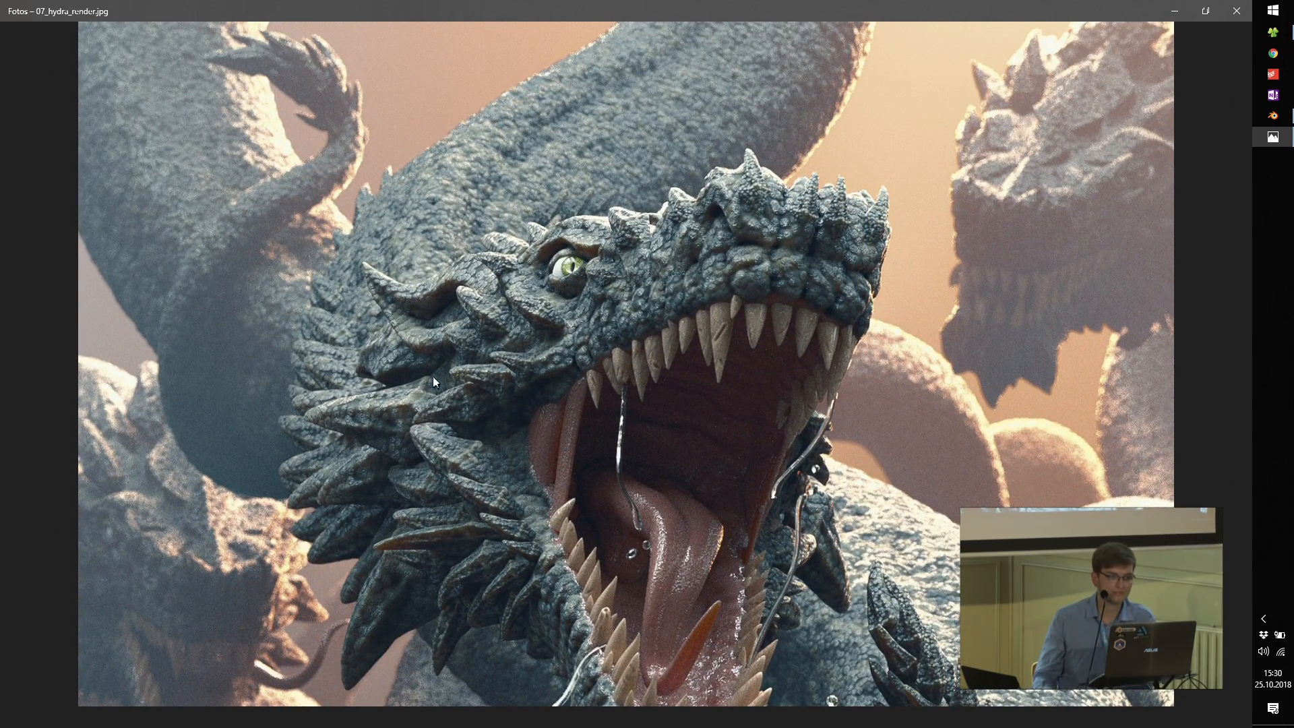
{"action": "scroll", "coordinate": [692, 404], "scroll_direction": "down", "scroll_amount": 3}
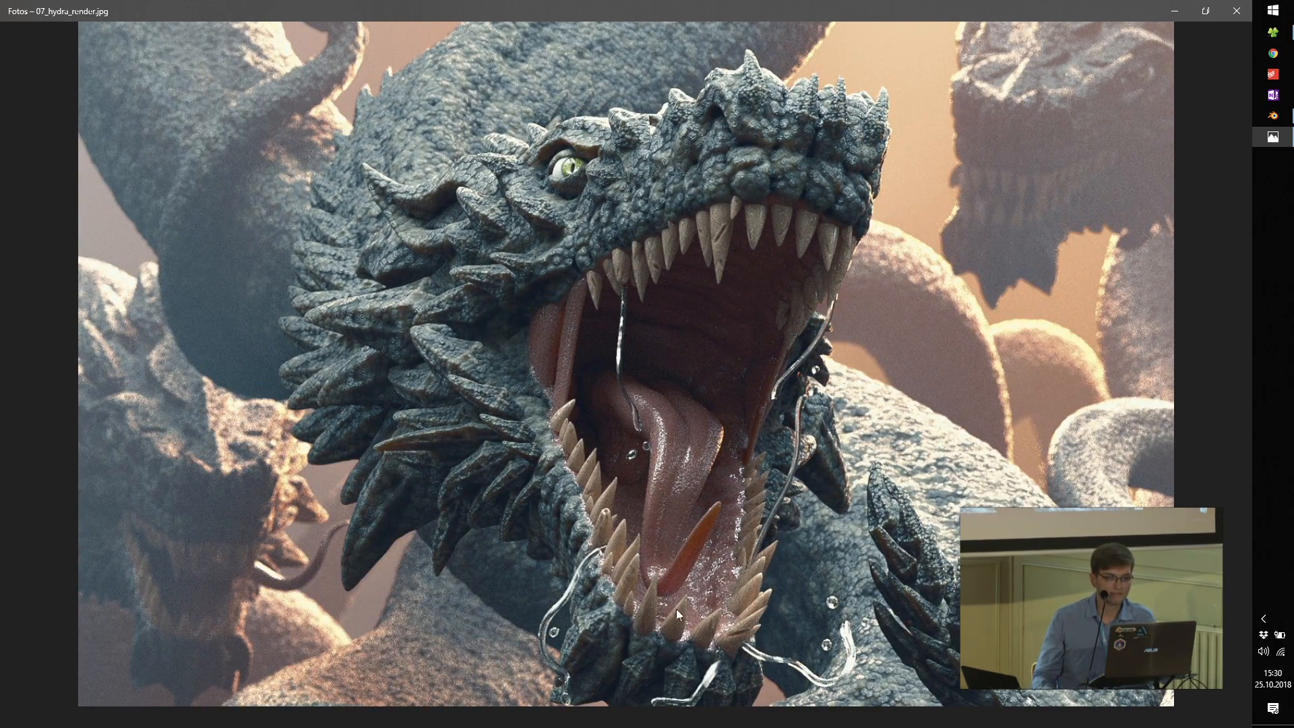
{"action": "double_click", "coordinate": [743, 605]}
Step: Browse forward past 08_cute_monster_render.jpg to 10_sheriff_render.jpg
{"action": "key", "text": "Right"}
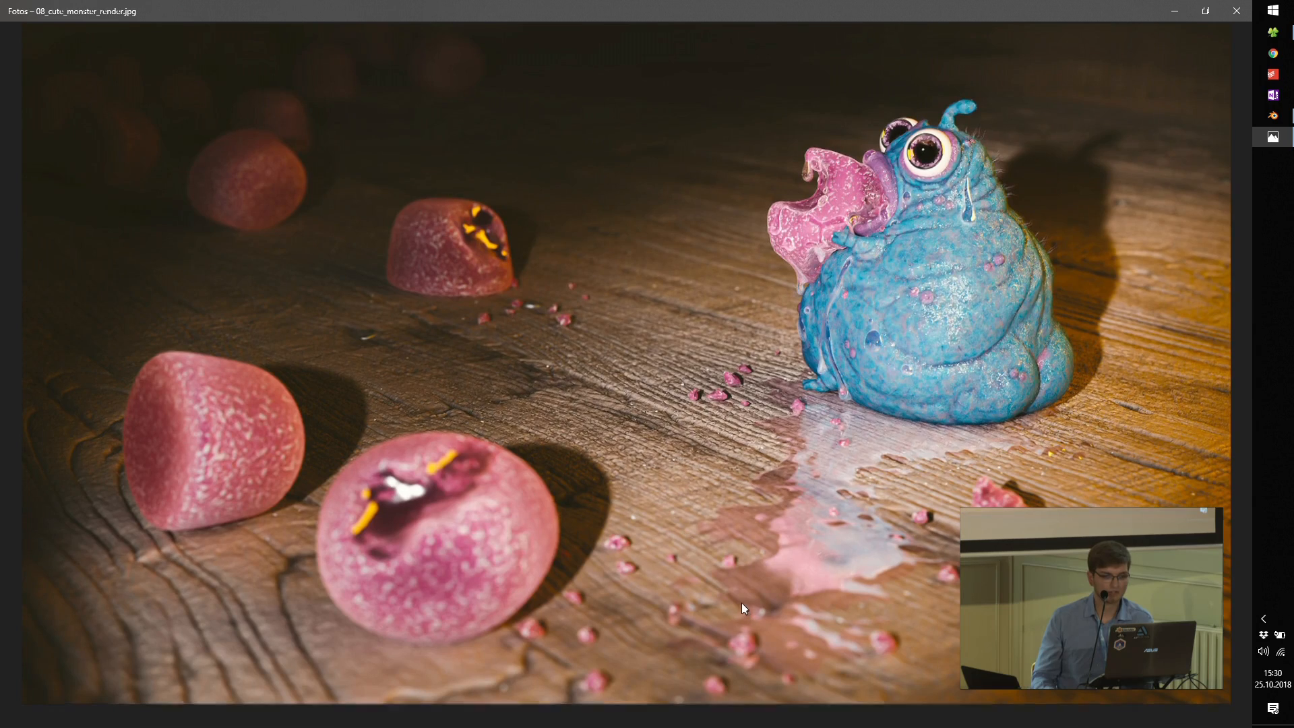
{"action": "key", "text": "Right"}
{"action": "key", "text": "Right"}
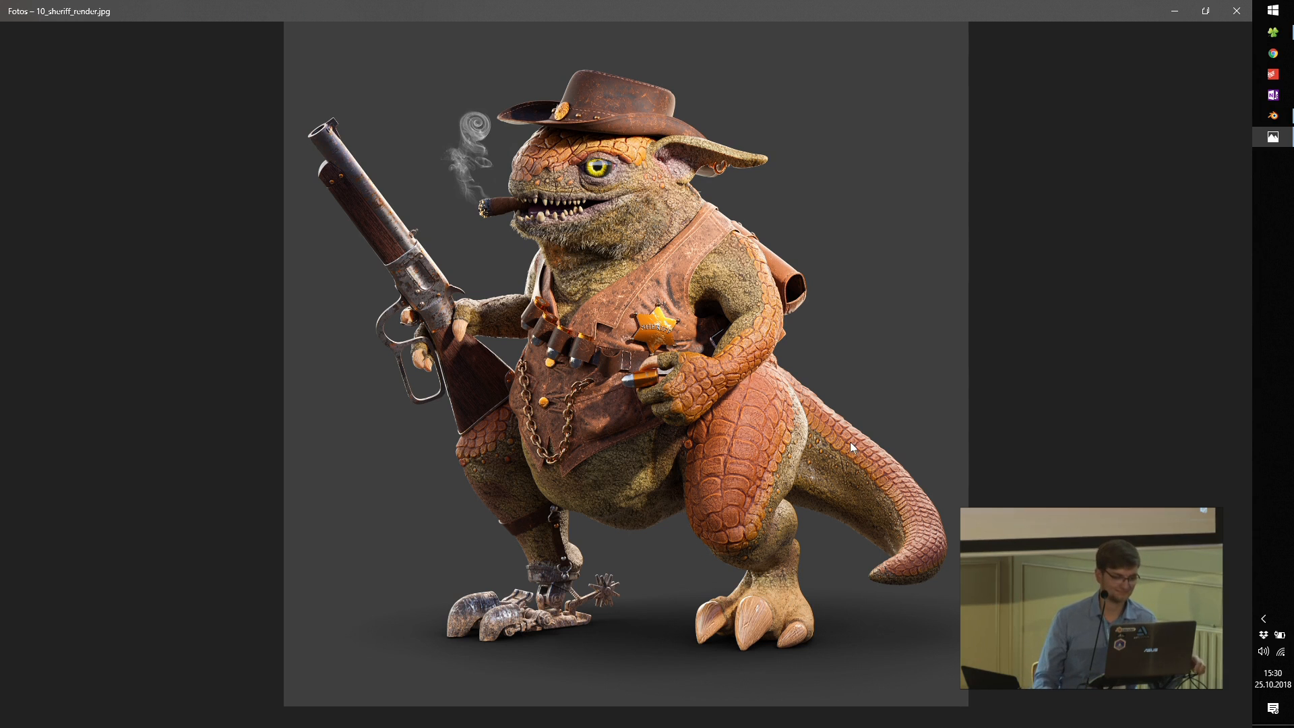
Step: Close the Photos app and quit Blender without saving the changes to 03_cigar_workshop.blend
{"action": "left_click", "coordinate": [1236, 11]}
{"action": "left_click", "coordinate": [1235, 11]}
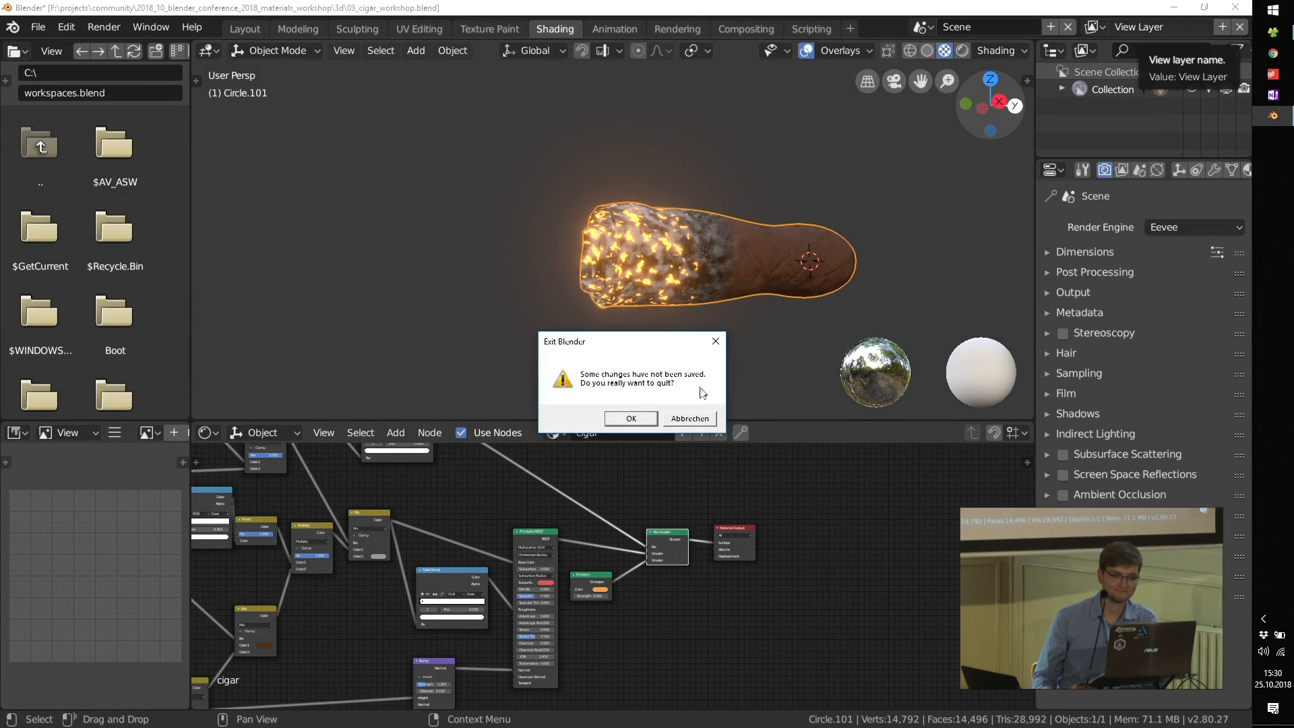
{"action": "key", "text": "Return"}
{"action": "left_click", "coordinate": [1235, 8]}
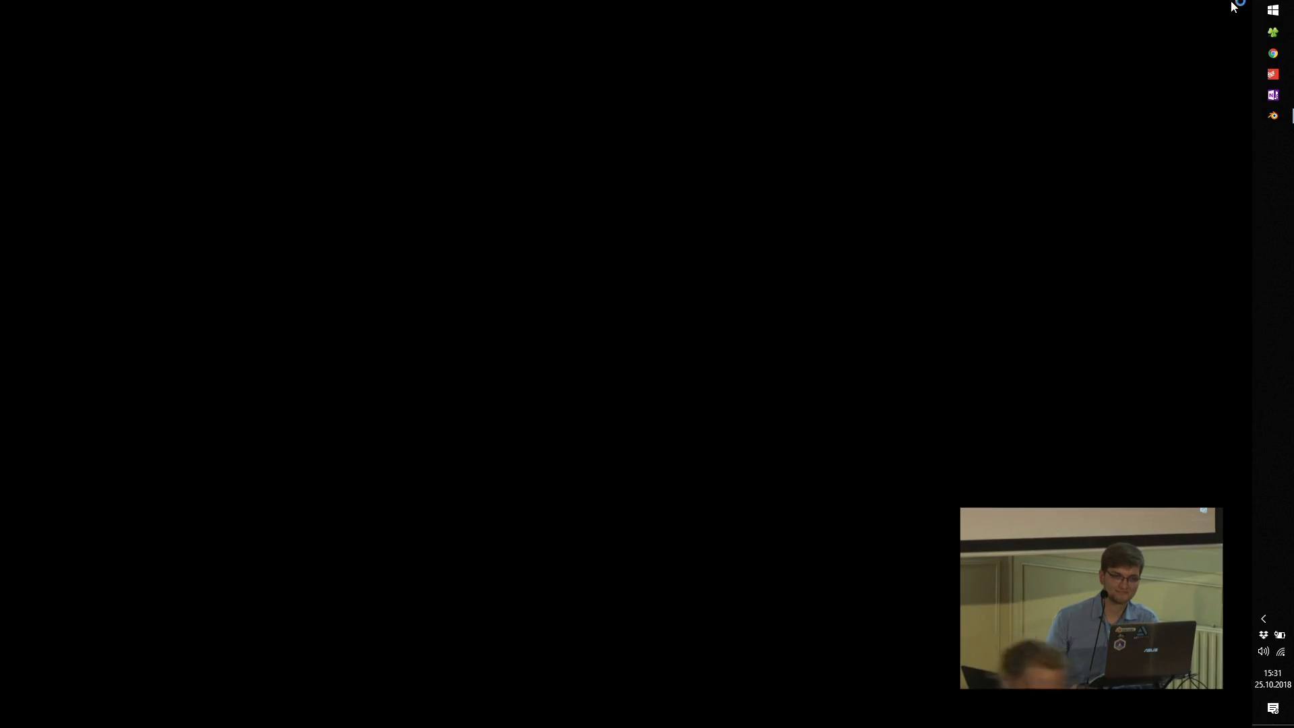
Step: Shut down the computer
{"action": "left_click", "coordinate": [1273, 9]}
{"action": "left_click", "coordinate": [831, 375]}
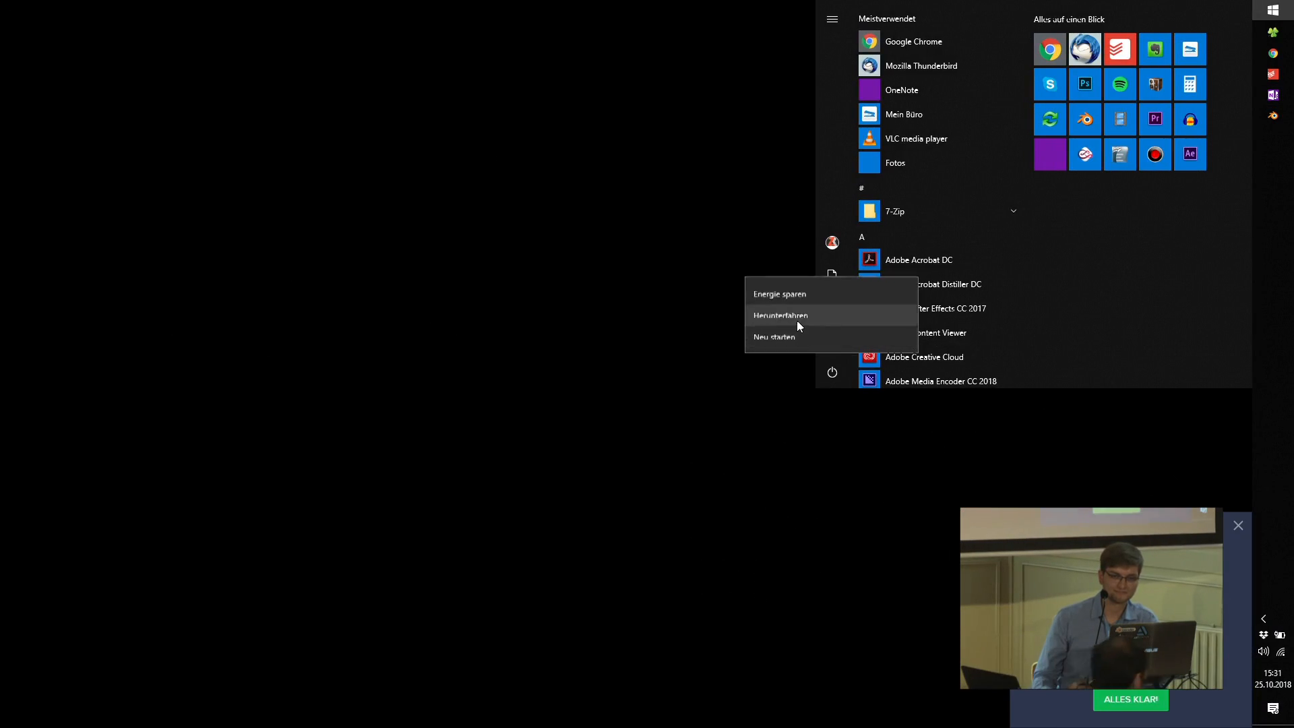
{"action": "left_click", "coordinate": [796, 320]}
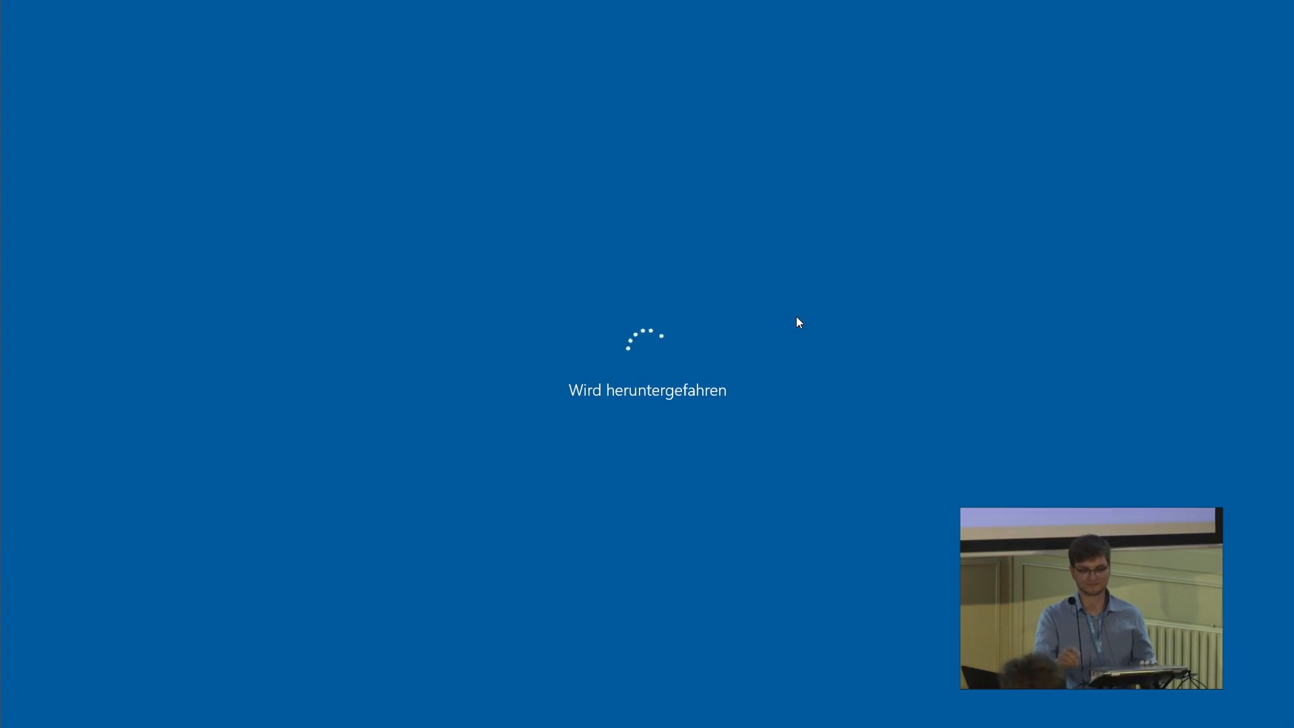